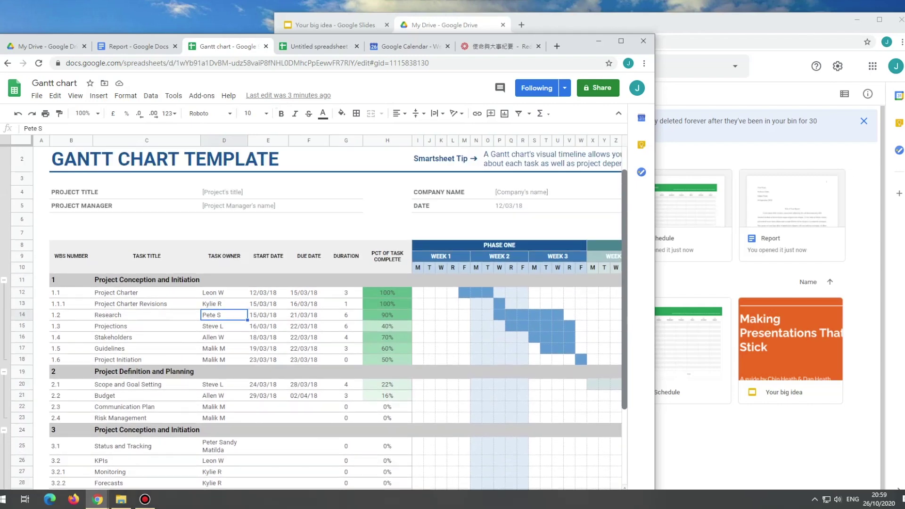
Step: Replace the PHASE ONE header text with 'Oct 10 - Oct 31 (Halloween :)', correcting the typos
{"action": "scroll", "coordinate": [311, 316], "scroll_direction": "down", "scroll_amount": 1}
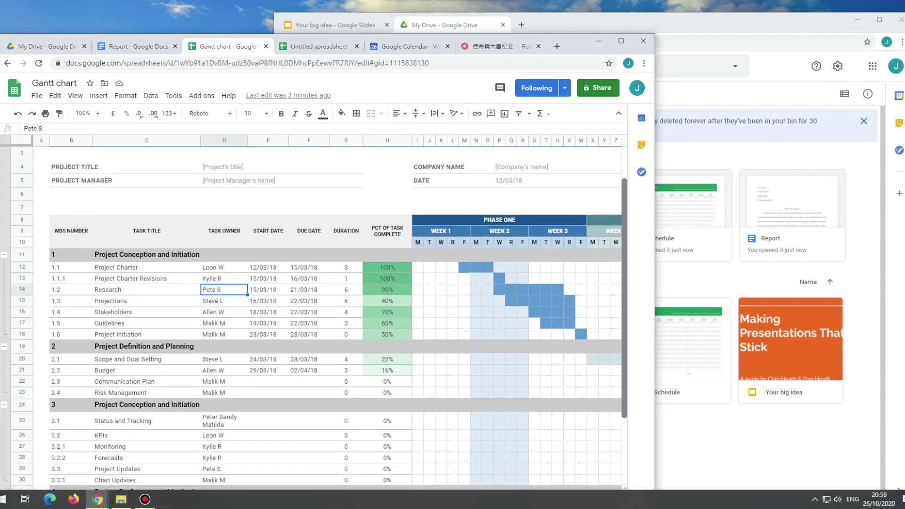
{"action": "left_click", "coordinate": [500, 219]}
{"action": "key", "text": "Return"}
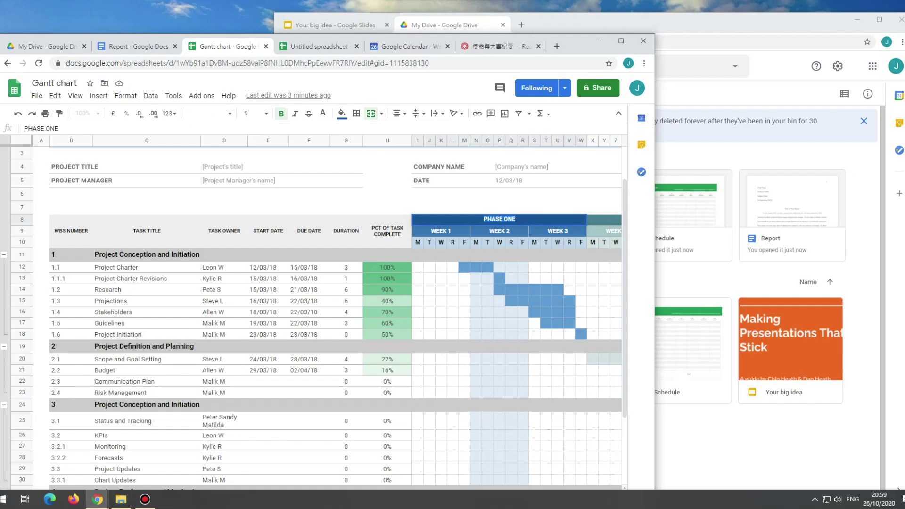
{"action": "key", "text": "ctrl+a"}
{"action": "key", "text": "BackSpace"}
{"action": "type", "text": "Oct 10 - Oct 31 ()"}
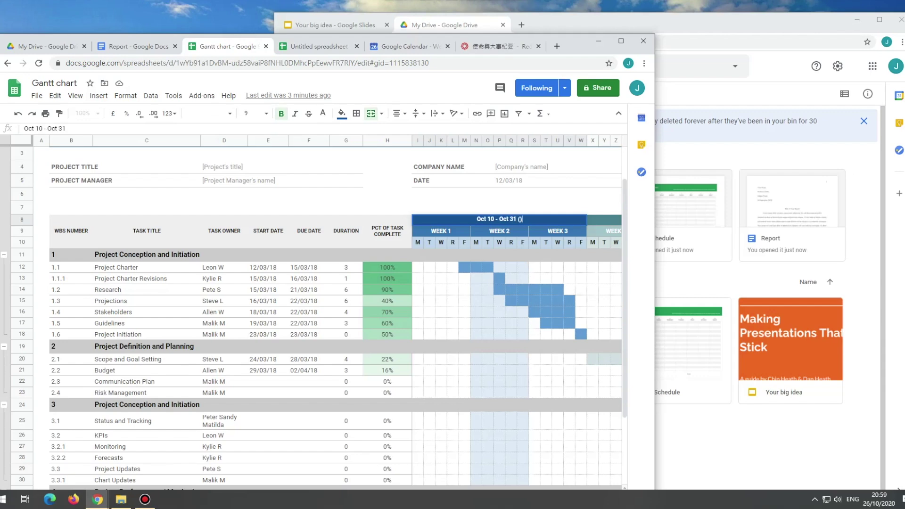
{"action": "type", "text": "Ha;;o"}
{"action": "key", "text": "BackSpace"}
{"action": "key", "text": "BackSpace"}
{"action": "key", "text": "BackSpace"}
{"action": "type", "text": "lloween :"}
{"action": "key", "text": "BackSpace"}
Step: Commit the header edit and fill I12:L12 blue to extend the Project Charter bar
{"action": "type", "text": ";"}
{"action": "left_click", "coordinate": [465, 301]}
{"action": "left_click_drag", "start_coordinate": [418, 267], "coordinate": [453, 267]}
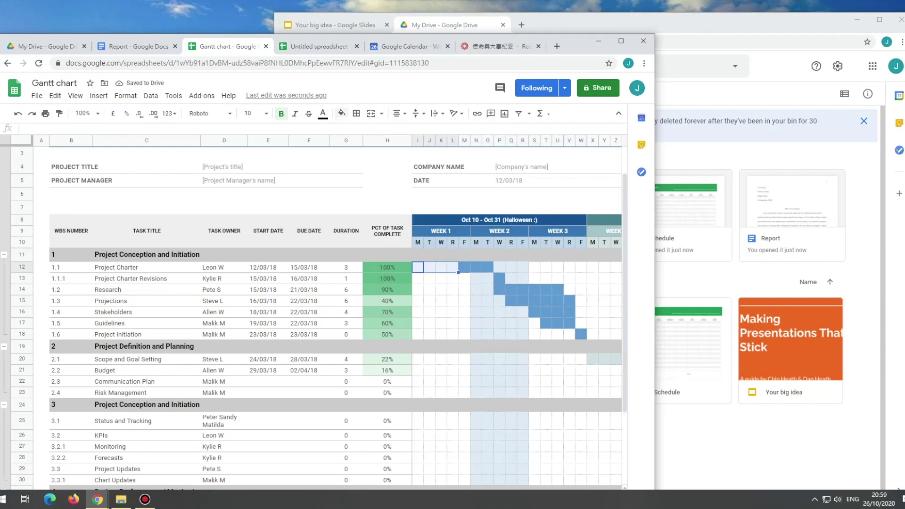
{"action": "left_click", "coordinate": [342, 113]}
{"action": "left_click", "coordinate": [400, 156]}
{"action": "left_click", "coordinate": [452, 300]}
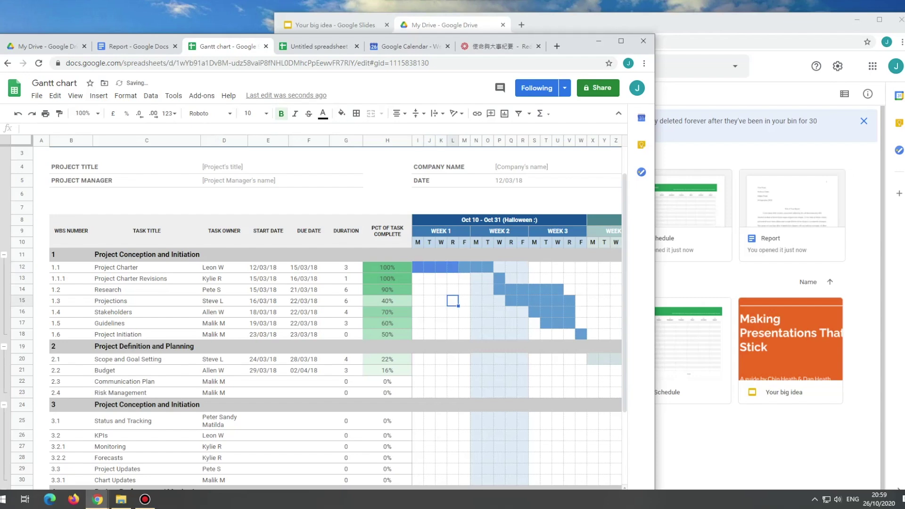
Step: Fill J16:L16 red to add the Stakeholders bar
{"action": "scroll", "coordinate": [311, 318], "scroll_direction": "down", "scroll_amount": 1}
{"action": "left_click_drag", "start_coordinate": [441, 298], "coordinate": [458, 298]}
{"action": "left_click", "coordinate": [341, 113]}
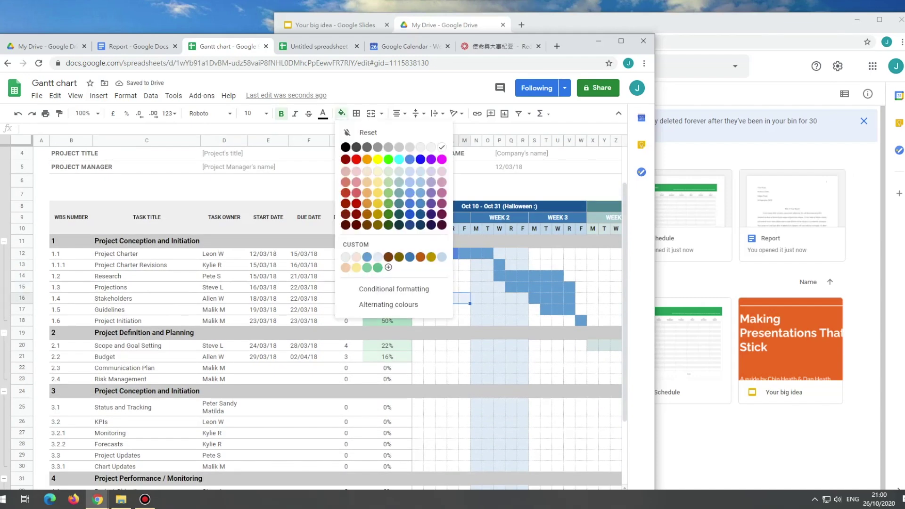
{"action": "left_click", "coordinate": [357, 159]}
{"action": "left_click", "coordinate": [487, 309]}
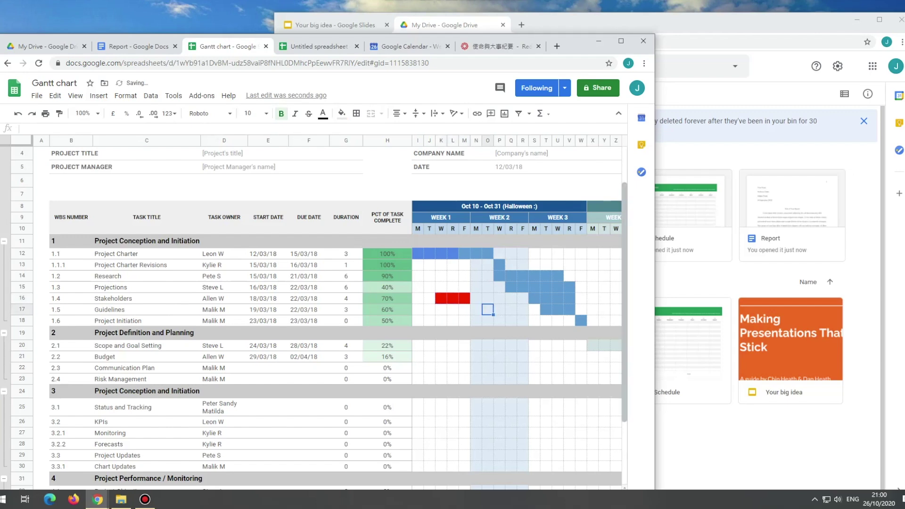
Step: Fill K21:M21 (Budget) and K17:M17 (Guidelines) orange
{"action": "scroll", "coordinate": [311, 318], "scroll_direction": "down", "scroll_amount": 3}
{"action": "left_click", "coordinate": [387, 305]}
{"action": "left_click_drag", "start_coordinate": [441, 316], "coordinate": [476, 315]}
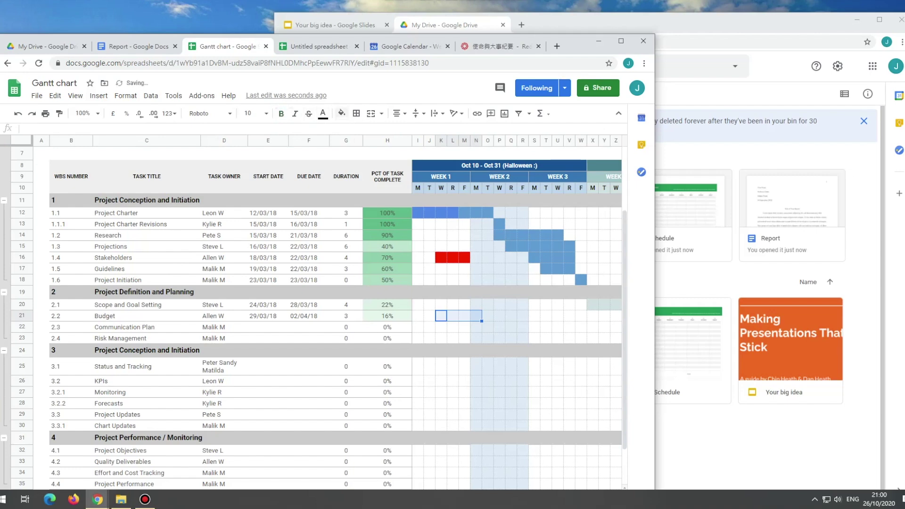
{"action": "left_click", "coordinate": [341, 113]}
{"action": "left_click", "coordinate": [366, 195]}
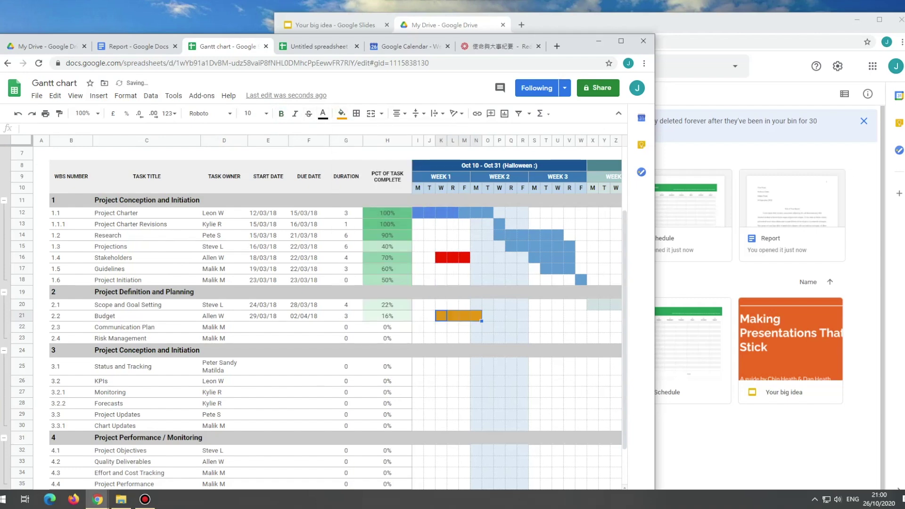
{"action": "left_click", "coordinate": [452, 268]}
{"action": "left_click_drag", "start_coordinate": [452, 268], "coordinate": [476, 269]}
{"action": "left_click", "coordinate": [342, 113]}
{"action": "left_click", "coordinate": [365, 194]}
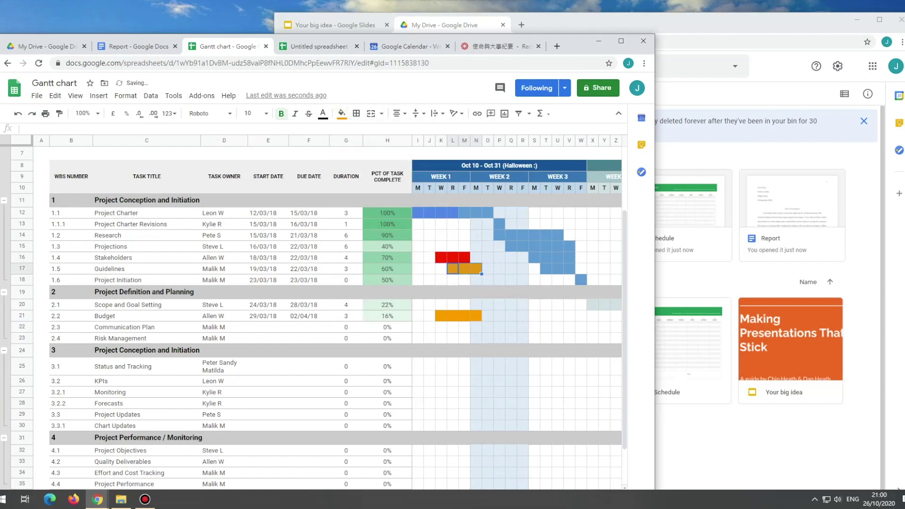
{"action": "left_click", "coordinate": [511, 327]}
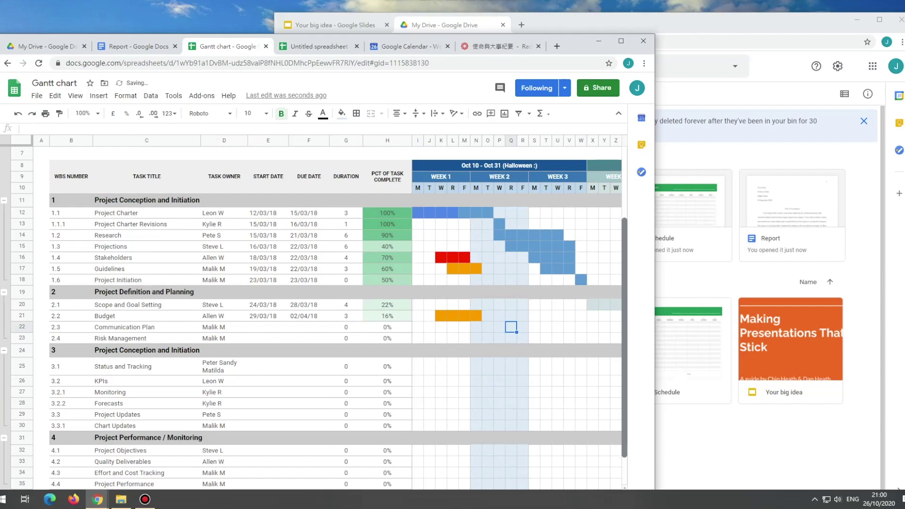
{"action": "scroll", "coordinate": [511, 327], "scroll_direction": "down", "scroll_amount": 1}
{"action": "scroll", "coordinate": [330, 311], "scroll_direction": "down", "scroll_amount": 1}
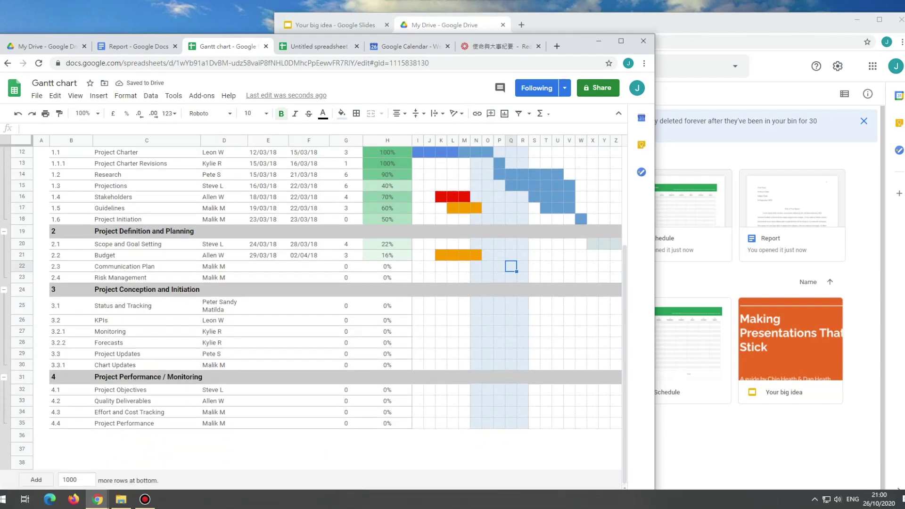
Step: Enter the date 24/03/18 into E22, E23, F25, E26 and E25
{"action": "left_click", "coordinate": [268, 243]}
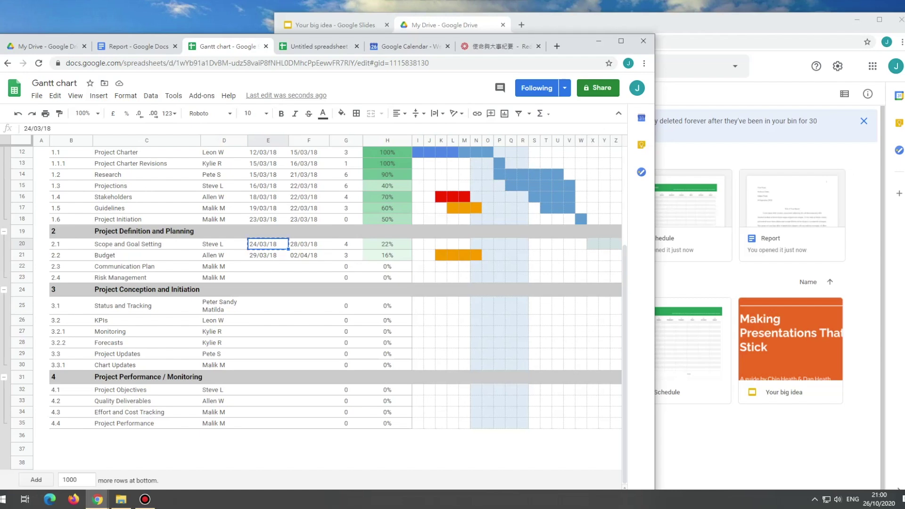
{"action": "left_click", "coordinate": [267, 267]}
{"action": "type", "text": "24/03/18"}
{"action": "key", "text": "Return"}
{"action": "type", "text": "24/03/18"}
{"action": "left_click", "coordinate": [346, 306]}
{"action": "left_click", "coordinate": [308, 306]}
{"action": "type", "text": "24/03/18"}
{"action": "left_click", "coordinate": [267, 320]}
{"action": "type", "text": "24/03/18"}
{"action": "left_click", "coordinate": [268, 305]}
{"action": "type", "text": "24/03/18"}
Step: Fill P20:U20 dark grey for the Scope and Goal Setting bar
{"action": "left_click_drag", "start_coordinate": [499, 244], "coordinate": [558, 244]}
{"action": "left_click", "coordinate": [342, 113]}
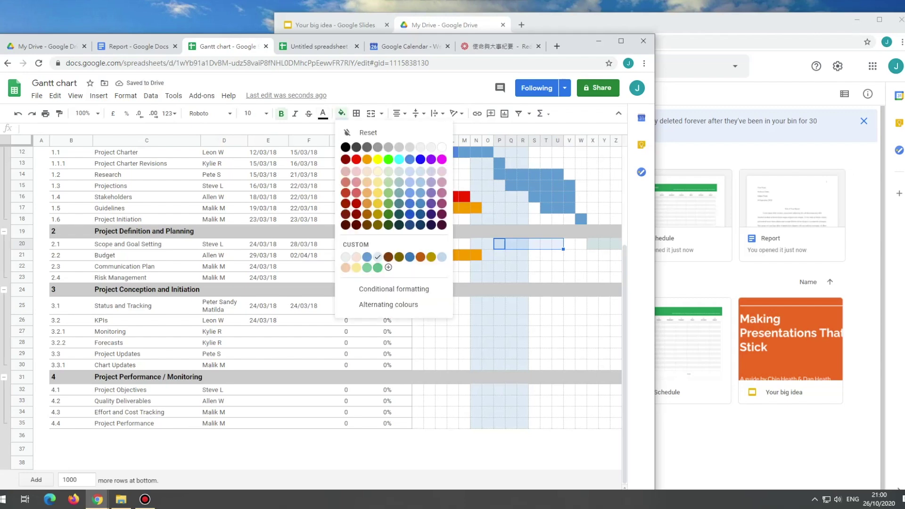
{"action": "left_click", "coordinate": [366, 147]}
{"action": "left_click", "coordinate": [476, 278]}
{"action": "left_click", "coordinate": [523, 320]}
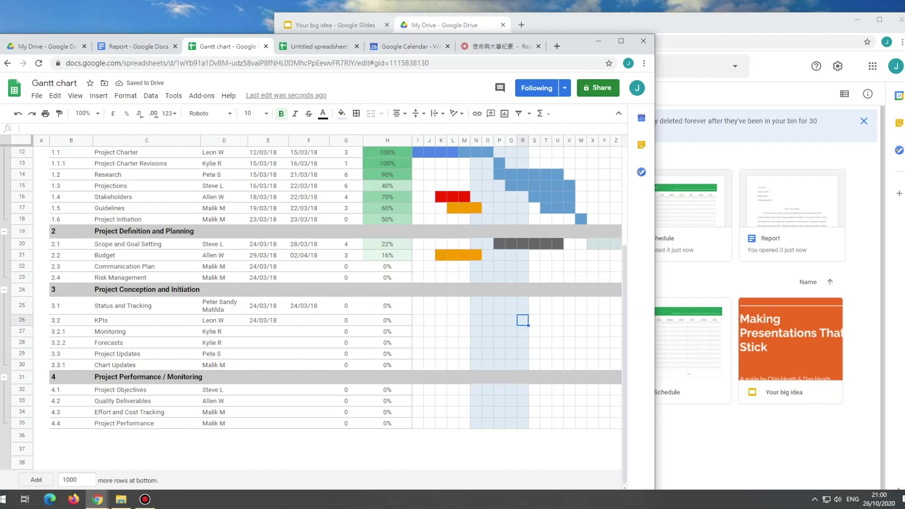
Step: Copy row 18, 1.6 Project Initiation, and paste it into row 36
{"action": "scroll", "coordinate": [314, 319], "scroll_direction": "up", "scroll_amount": 1}
{"action": "scroll", "coordinate": [314, 318], "scroll_direction": "up", "scroll_amount": 2}
{"action": "scroll", "coordinate": [314, 318], "scroll_direction": "up", "scroll_amount": 1}
{"action": "scroll", "coordinate": [314, 318], "scroll_direction": "down", "scroll_amount": 1}
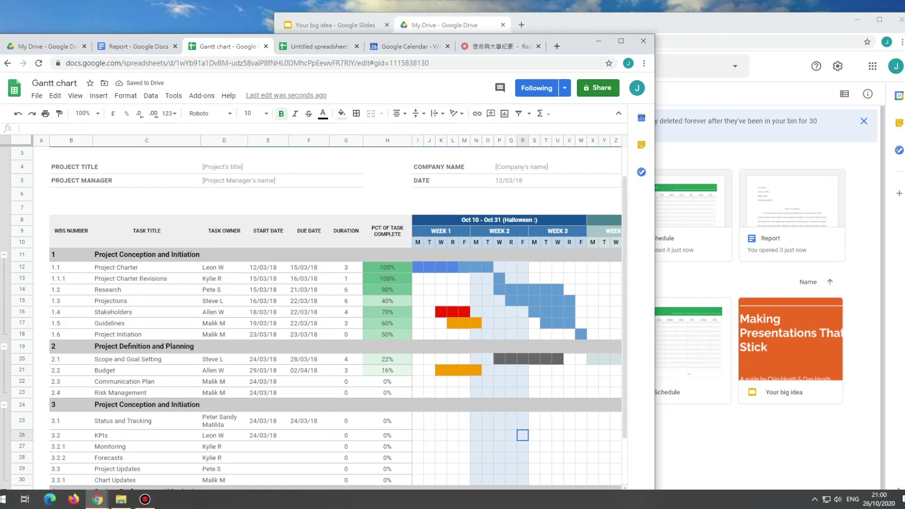
{"action": "scroll", "coordinate": [314, 318], "scroll_direction": "down", "scroll_amount": 2}
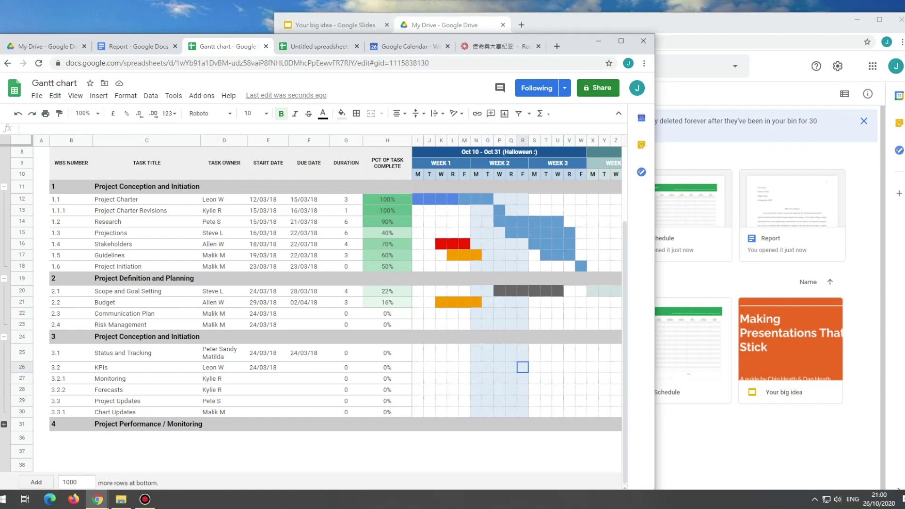
{"action": "left_click", "coordinate": [22, 266]}
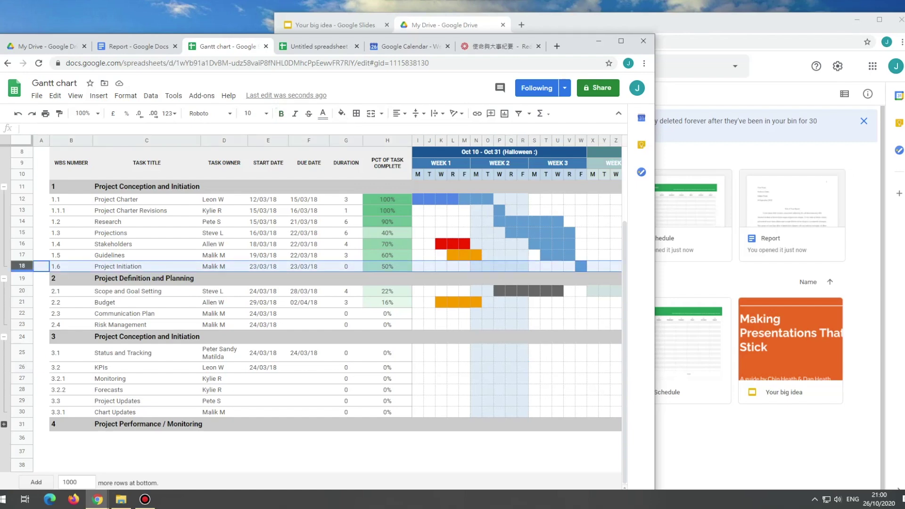
{"action": "key", "text": "ctrl+c"}
{"action": "left_click", "coordinate": [22, 437]}
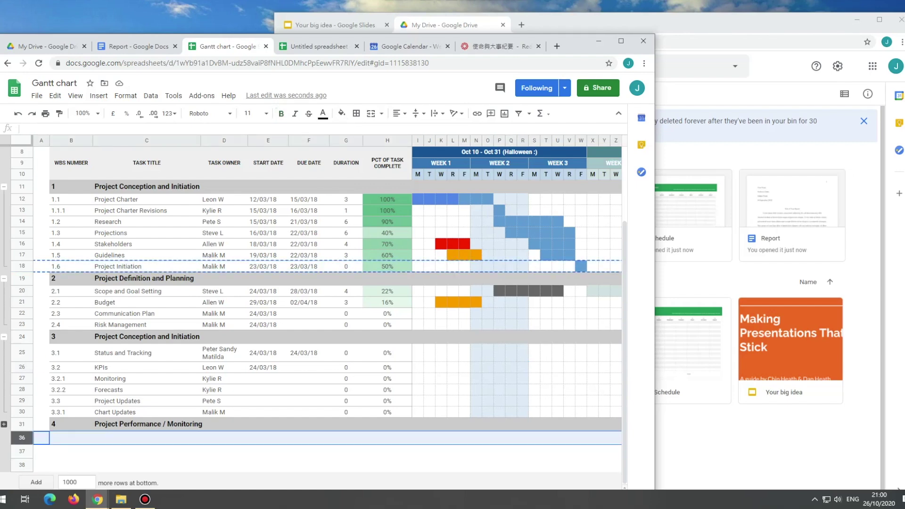
{"action": "key", "text": "ctrl+v"}
Step: Paste the same row into row 37 and over the KPIs row 26, then go to Google Calendar
{"action": "key", "text": "Down"}
{"action": "key", "text": "ctrl+v"}
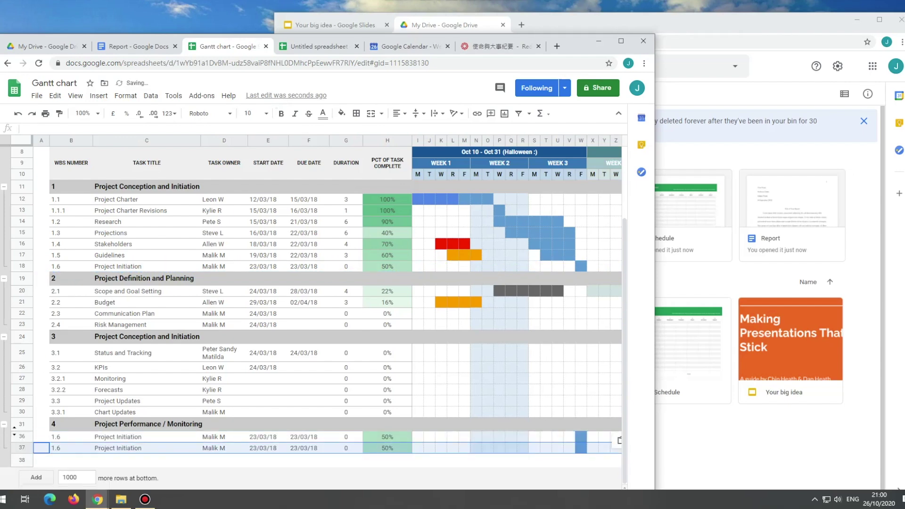
{"action": "left_click", "coordinate": [41, 367]}
{"action": "key", "text": "ctrl+v"}
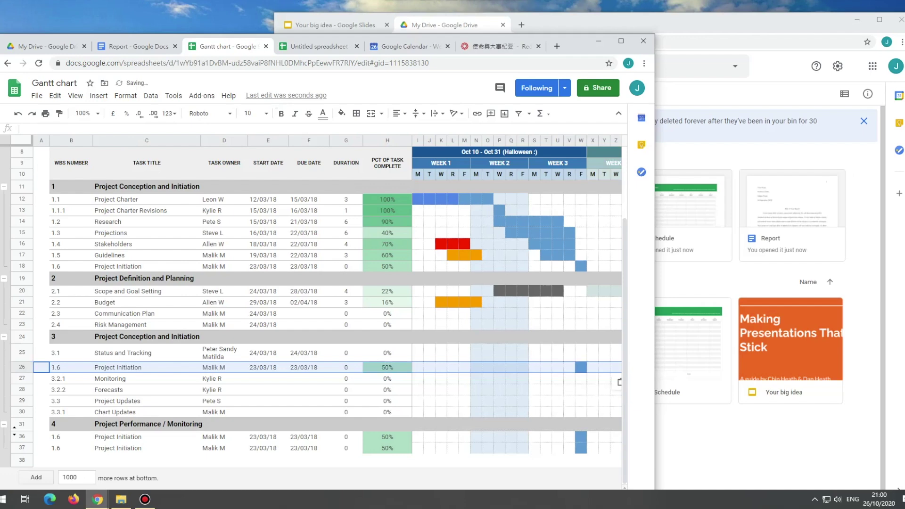
{"action": "key", "text": "ctrl+Tab"}
{"action": "key", "text": "ctrl+Tab"}
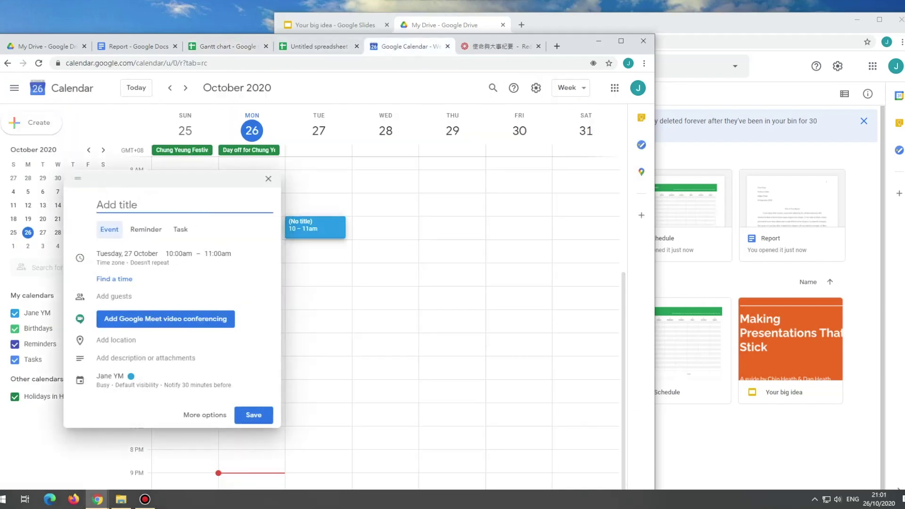
Step: Create an all-day 'Medical Follow Up' event on Monday 2 November
{"action": "key", "text": "Escape"}
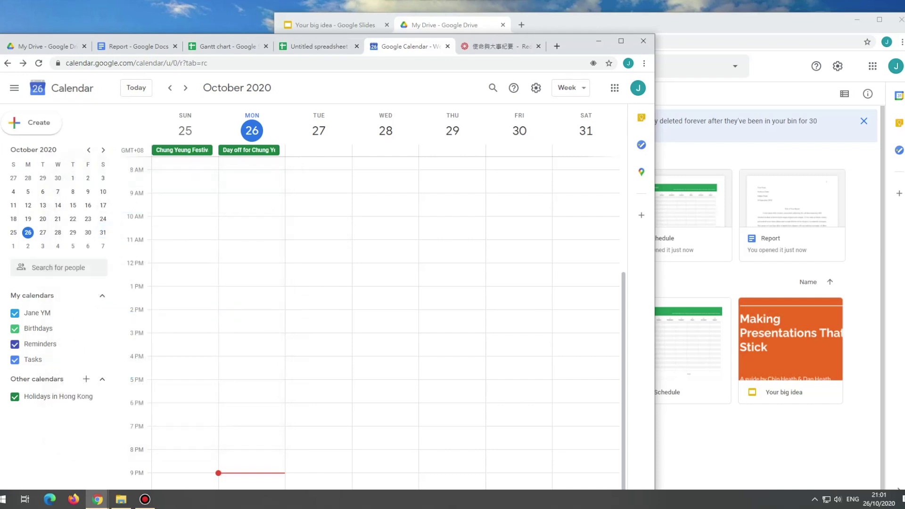
{"action": "left_click", "coordinate": [186, 87]}
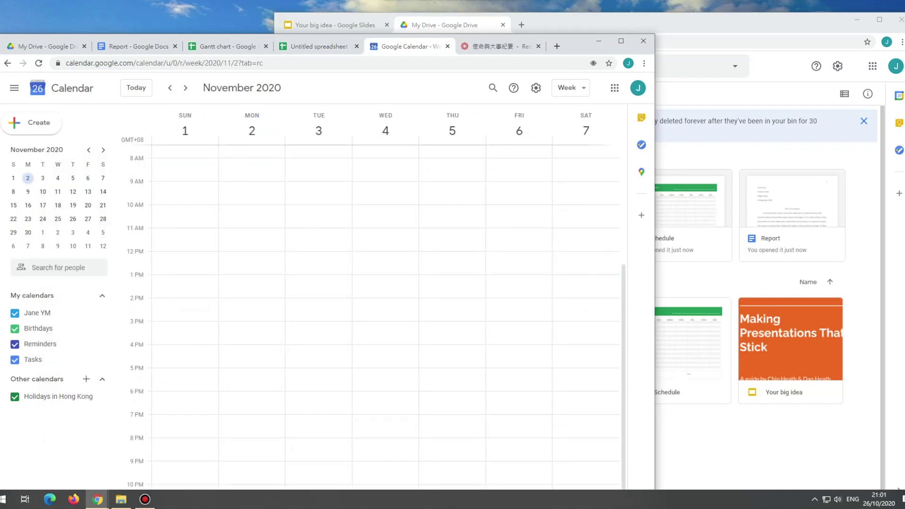
{"action": "left_click", "coordinate": [249, 151]}
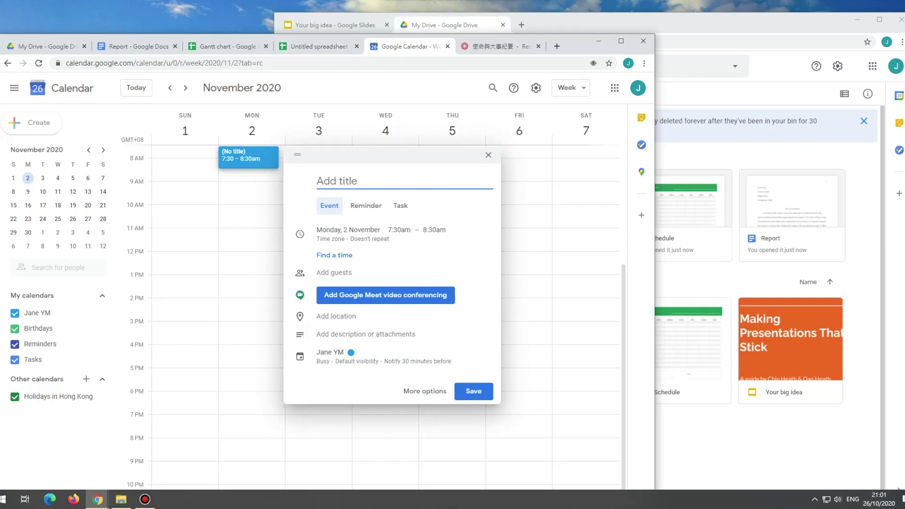
{"action": "type", "text": "Medical Fold"}
{"action": "key", "text": "BackSpace"}
{"action": "type", "text": "low Up"}
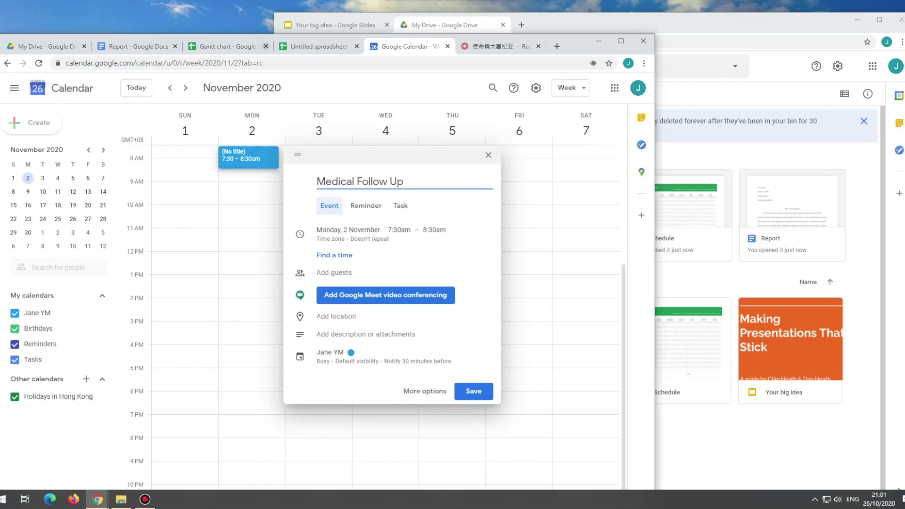
{"action": "left_click", "coordinate": [348, 229]}
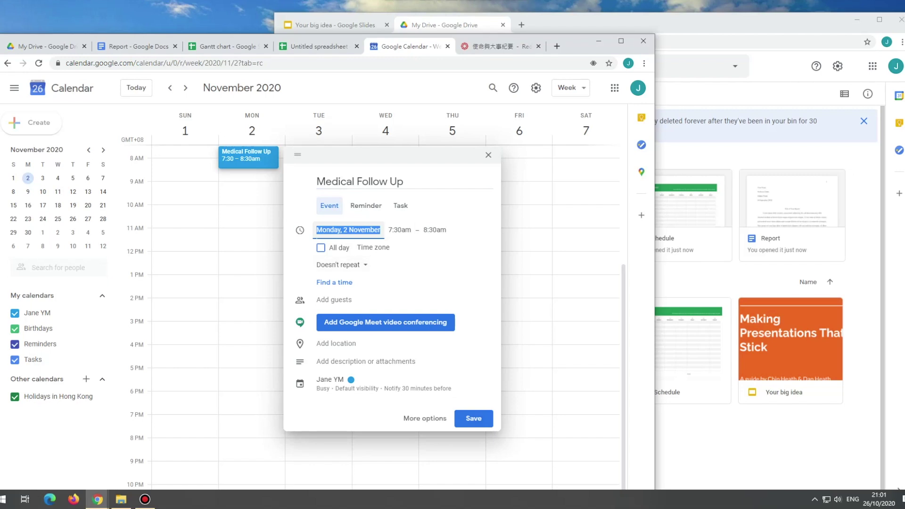
{"action": "left_click", "coordinate": [320, 247]}
{"action": "left_click", "coordinate": [473, 417]}
Step: Cancel a stray Tuesday 3 November draft and return to the untitled spreadsheet
{"action": "left_click", "coordinate": [315, 270]}
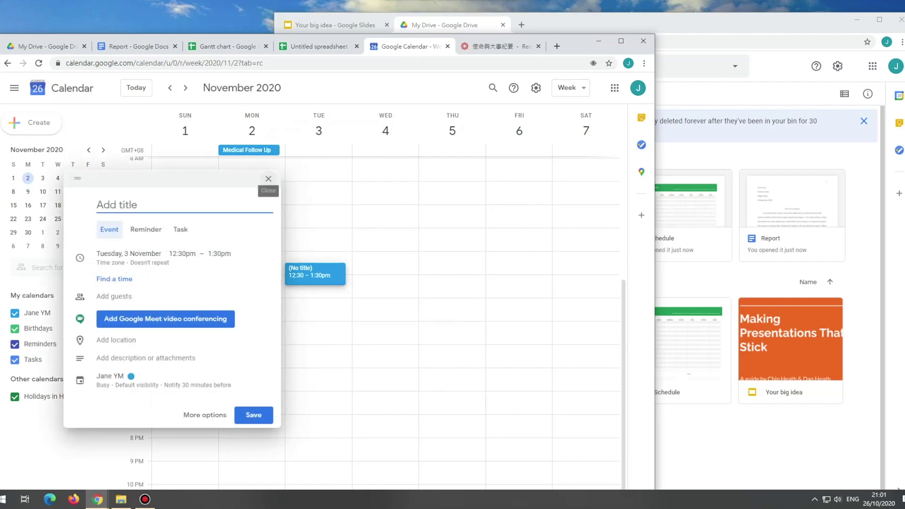
{"action": "left_click", "coordinate": [268, 178]}
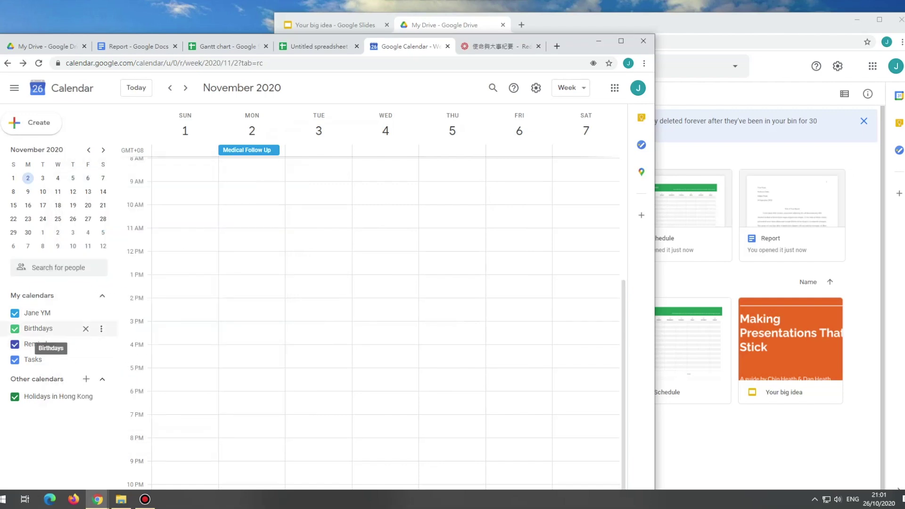
{"action": "left_click", "coordinate": [318, 46]}
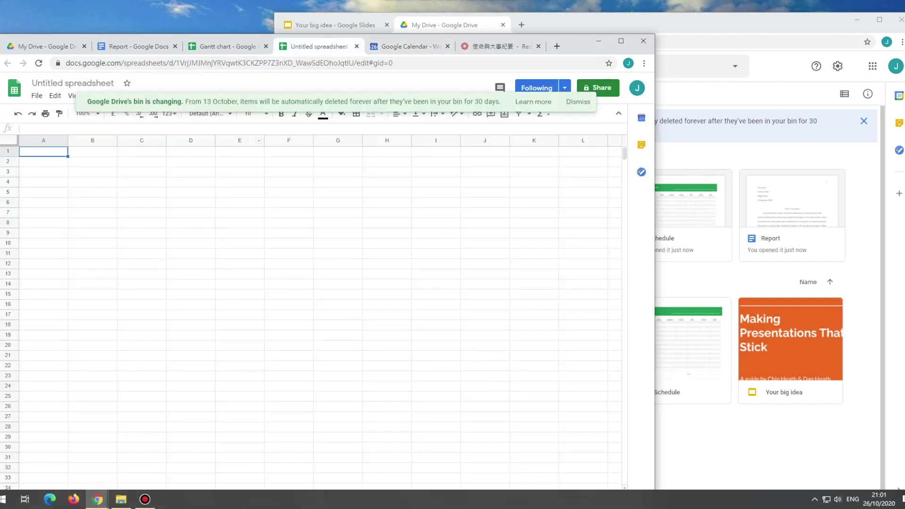
Step: Open the Report document from the My Drive file list
{"action": "key", "text": "ctrl+1"}
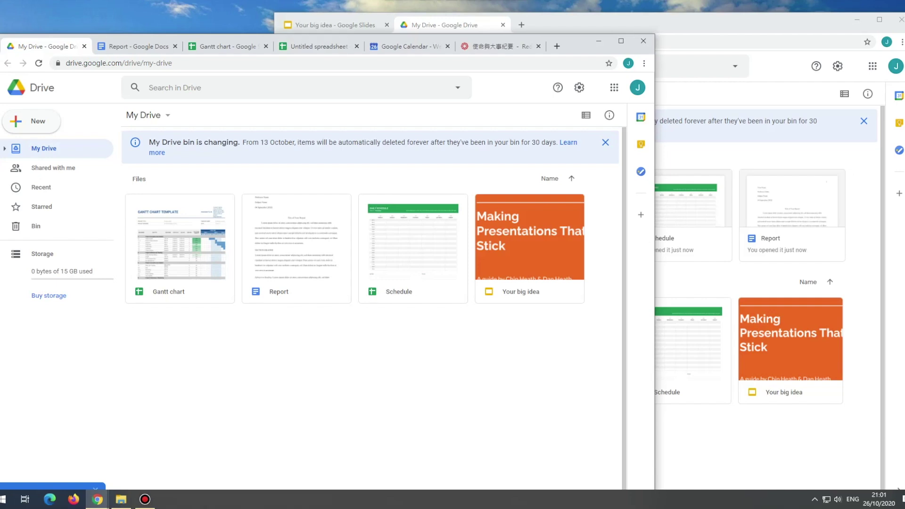
{"action": "double_click", "coordinate": [296, 264]}
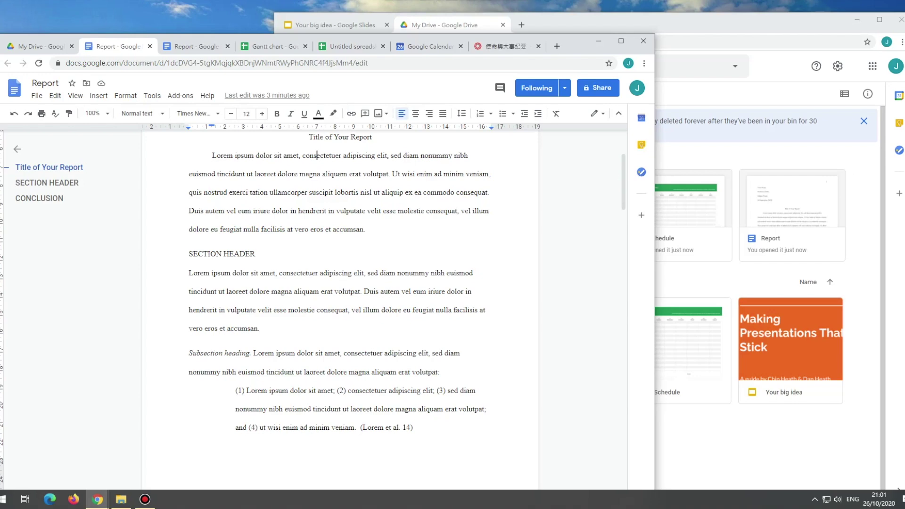
Step: Delete passages from the first page and title, then undo those deletions with Ctrl+Z
{"action": "left_click_drag", "start_coordinate": [317, 155], "coordinate": [356, 192]}
{"action": "key", "text": "BackSpace"}
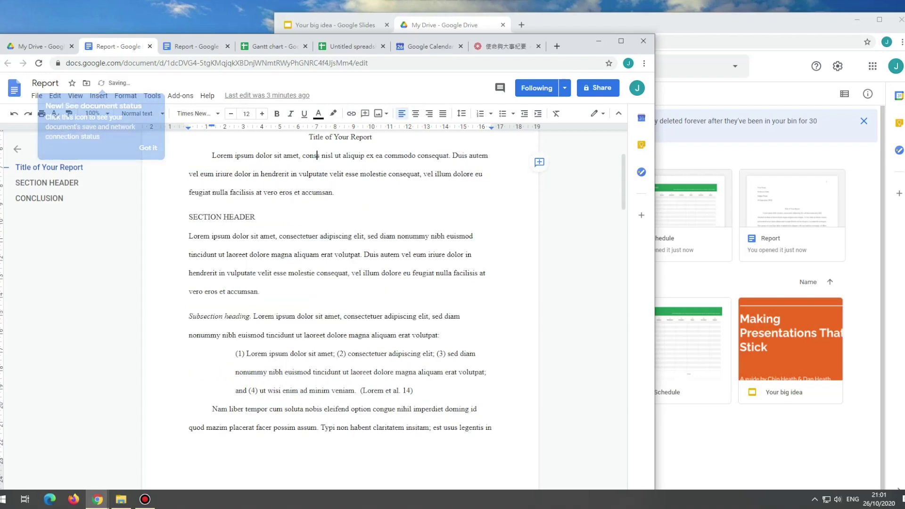
{"action": "left_click", "coordinate": [49, 167]}
{"action": "left_click_drag", "start_coordinate": [214, 202], "coordinate": [308, 184]}
{"action": "key", "text": "BackSpace"}
{"action": "left_click_drag", "start_coordinate": [241, 202], "coordinate": [313, 202]}
{"action": "key", "text": "BackSpace"}
{"action": "scroll", "coordinate": [313, 201], "scroll_direction": "down", "scroll_amount": 1}
{"action": "scroll", "coordinate": [312, 201], "scroll_direction": "down", "scroll_amount": 2}
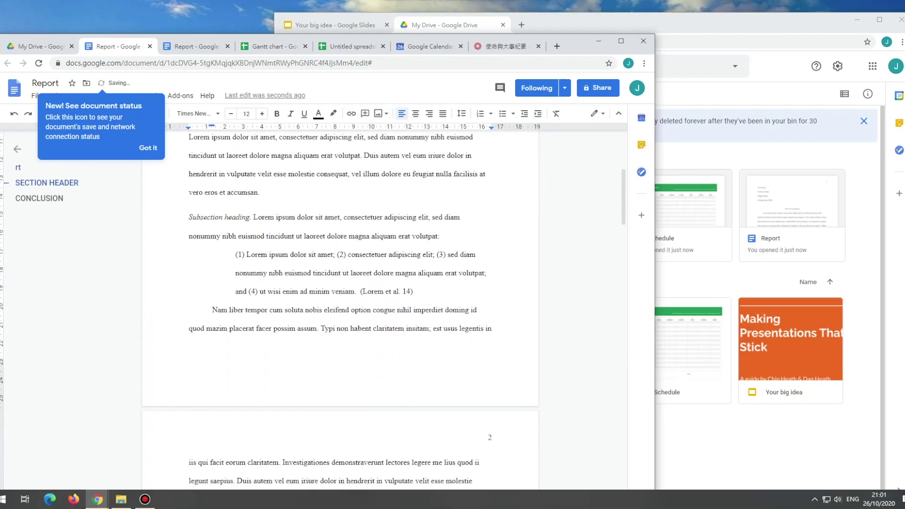
{"action": "left_click_drag", "start_coordinate": [218, 174], "coordinate": [256, 174]}
{"action": "key", "text": "BackSpace"}
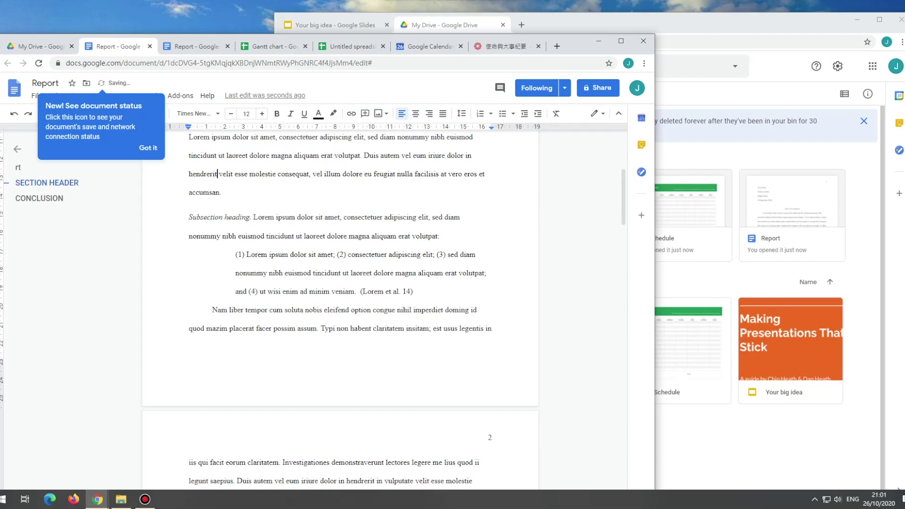
{"action": "key", "text": "ctrl+z"}
{"action": "key", "text": "ctrl+z"}
{"action": "key", "text": "ctrl+z"}
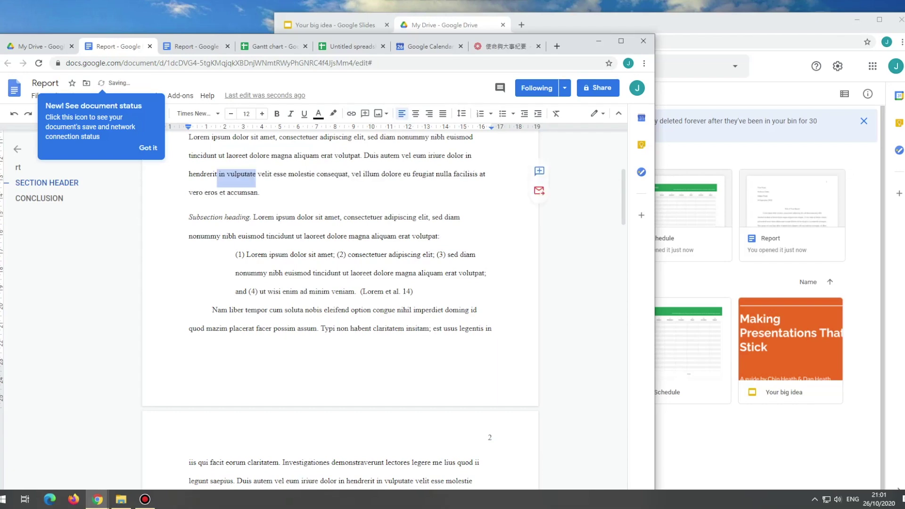
{"action": "key", "text": "ctrl+z"}
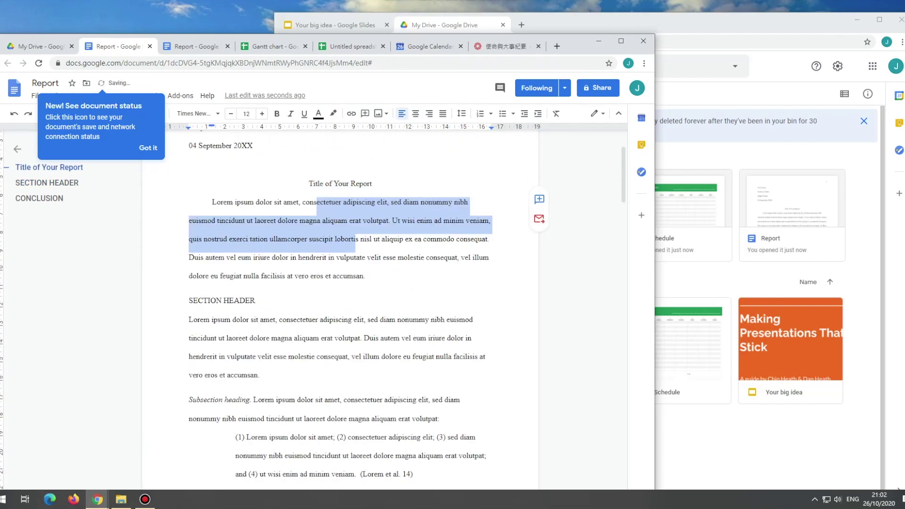
{"action": "key", "text": "ctrl+z"}
{"action": "key", "text": "ctrl+z"}
{"action": "key", "text": "ctrl+z"}
{"action": "key", "text": "ctrl+z"}
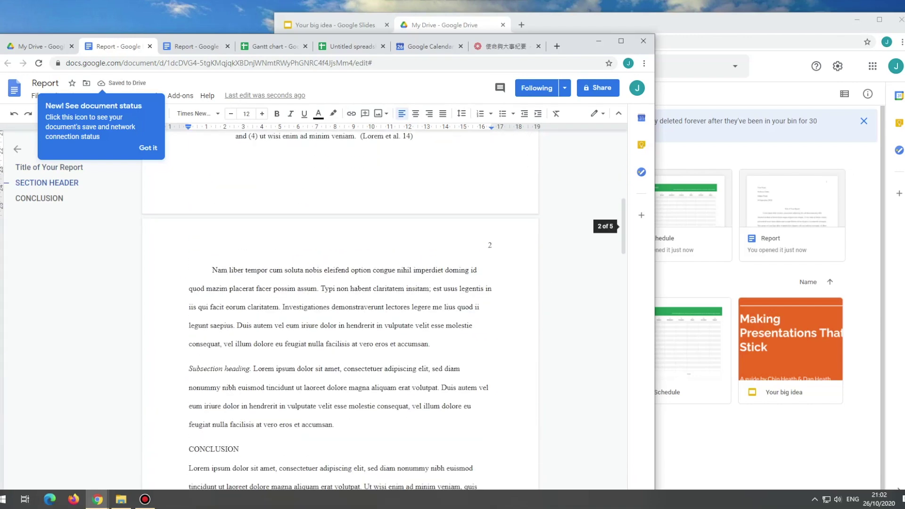
Step: Delete a phrase from the page-2 subsection paragraph, leaving 'Duis autem vel rerit in vulputate'
{"action": "left_click_drag", "start_coordinate": [218, 270], "coordinate": [363, 270]}
{"action": "left_click_drag", "start_coordinate": [349, 307], "coordinate": [383, 306]}
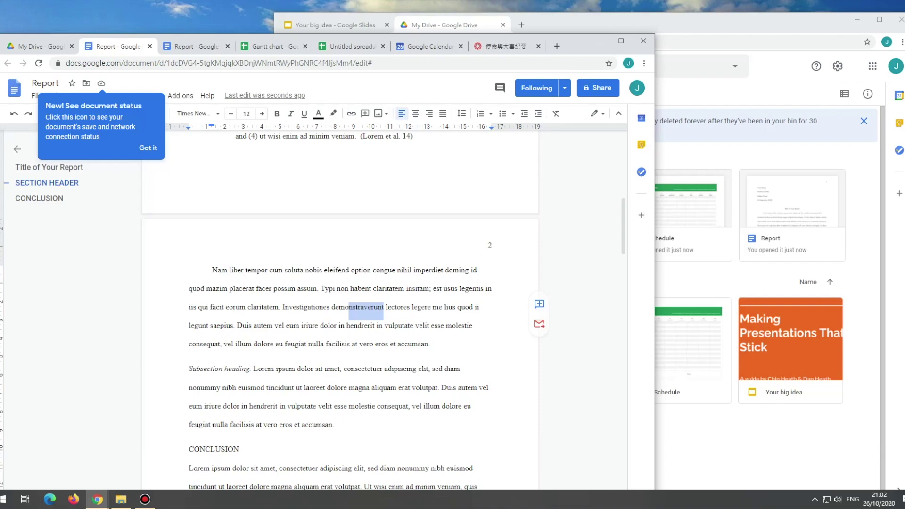
{"action": "scroll", "coordinate": [384, 307], "scroll_direction": "down", "scroll_amount": 3}
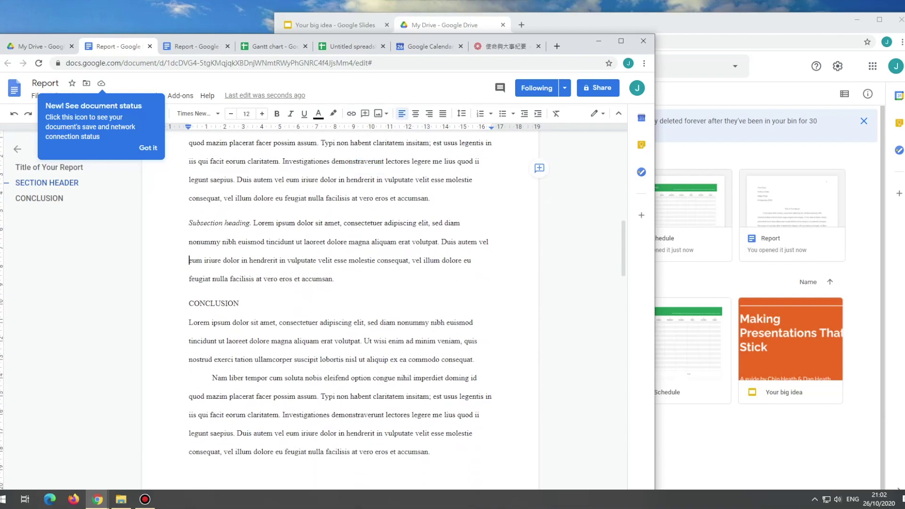
{"action": "left_click_drag", "start_coordinate": [189, 261], "coordinate": [265, 260]}
{"action": "key", "text": "BackSpace"}
{"action": "left_click_drag", "start_coordinate": [240, 303], "coordinate": [243, 304]}
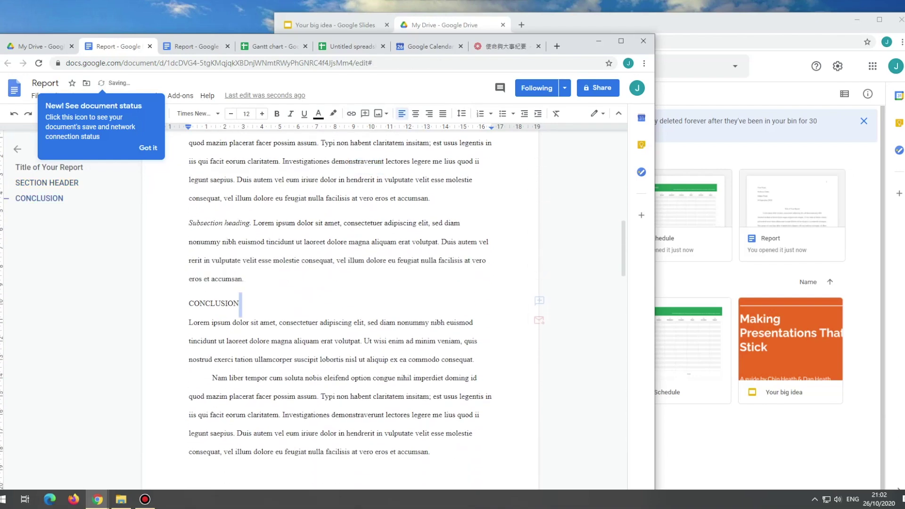
{"action": "scroll", "coordinate": [240, 303], "scroll_direction": "down", "scroll_amount": 1}
{"action": "scroll", "coordinate": [241, 304], "scroll_direction": "up", "scroll_amount": 1}
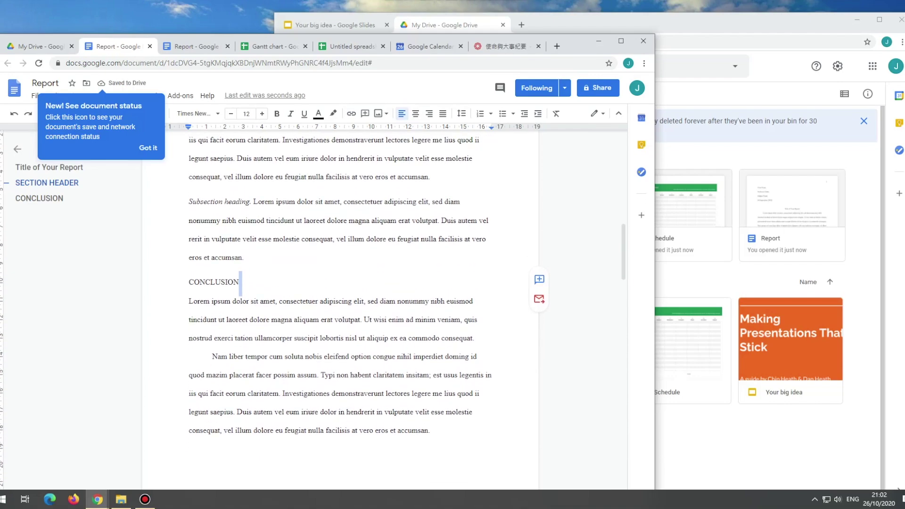
{"action": "scroll", "coordinate": [340, 306], "scroll_direction": "up", "scroll_amount": 5}
{"action": "scroll", "coordinate": [340, 306], "scroll_direction": "down", "scroll_amount": 5}
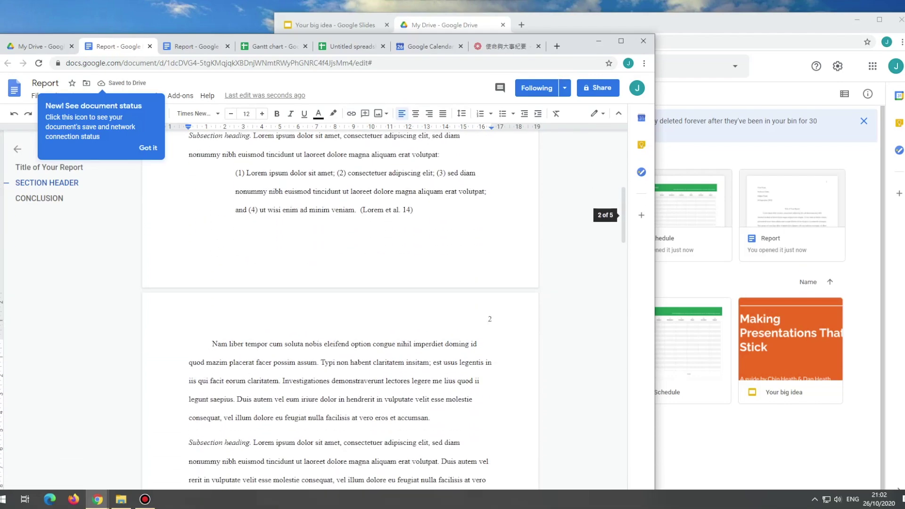
{"action": "scroll", "coordinate": [340, 306], "scroll_direction": "down", "scroll_amount": 5}
{"action": "left_click", "coordinate": [39, 198]}
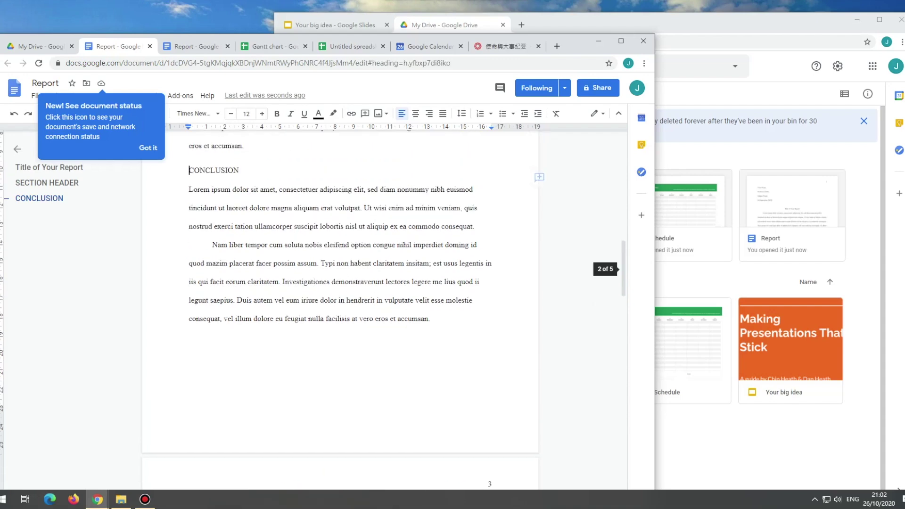
Step: Delete the store-setup lines and blank line so page 4 begins 'My store is in fact…'
{"action": "scroll", "coordinate": [341, 307], "scroll_direction": "down", "scroll_amount": 3}
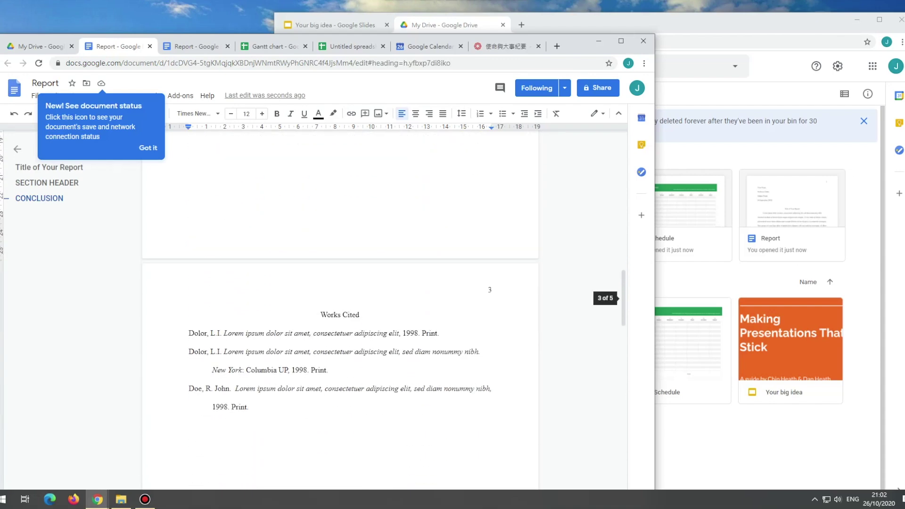
{"action": "scroll", "coordinate": [192, 460], "scroll_direction": "down", "scroll_amount": 10}
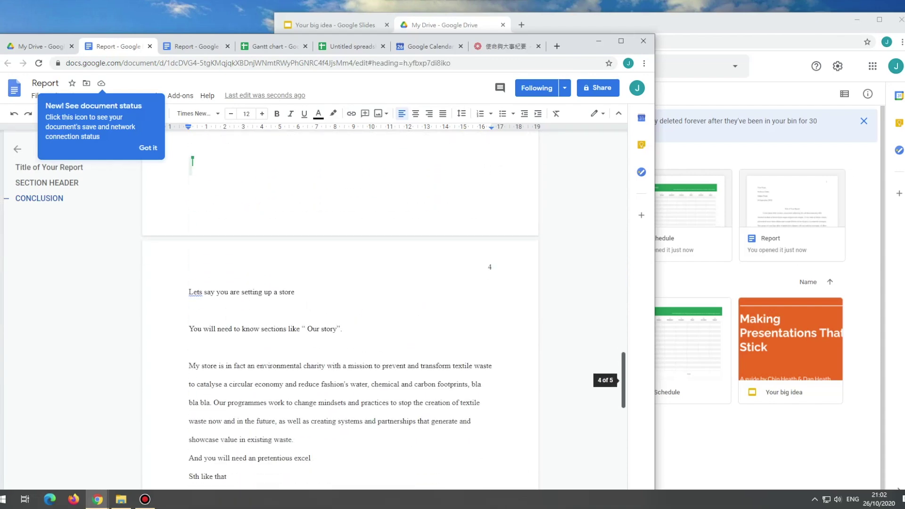
{"action": "left_click_drag", "start_coordinate": [342, 188], "coordinate": [204, 151]}
{"action": "key", "text": "BackSpace"}
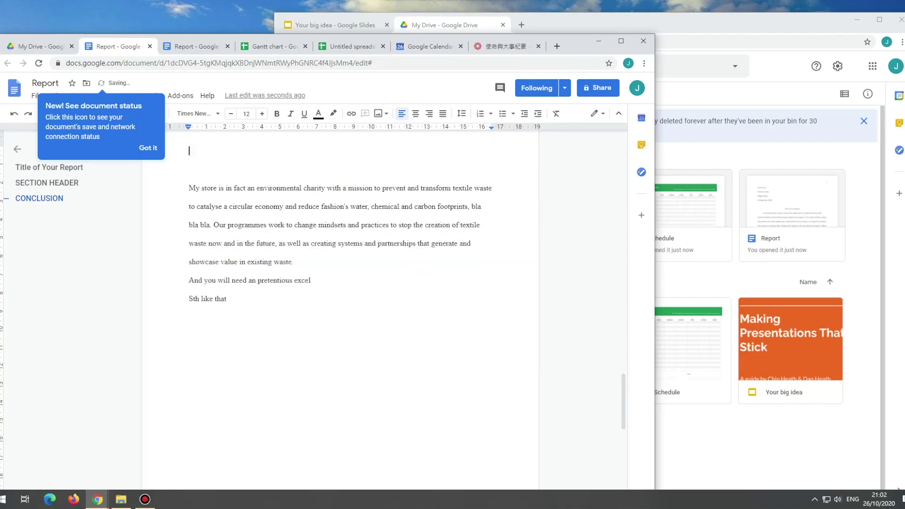
{"action": "key", "text": "Delete"}
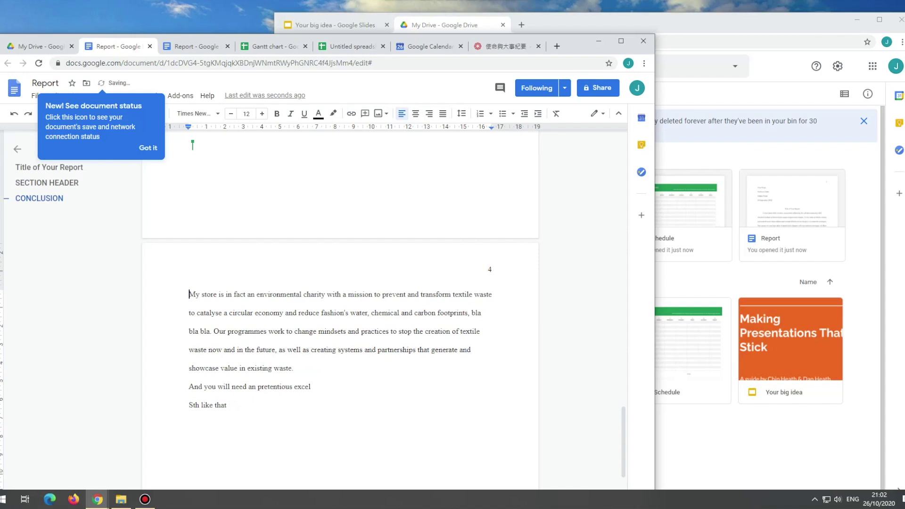
{"action": "scroll", "coordinate": [339, 306], "scroll_direction": "down", "scroll_amount": 5}
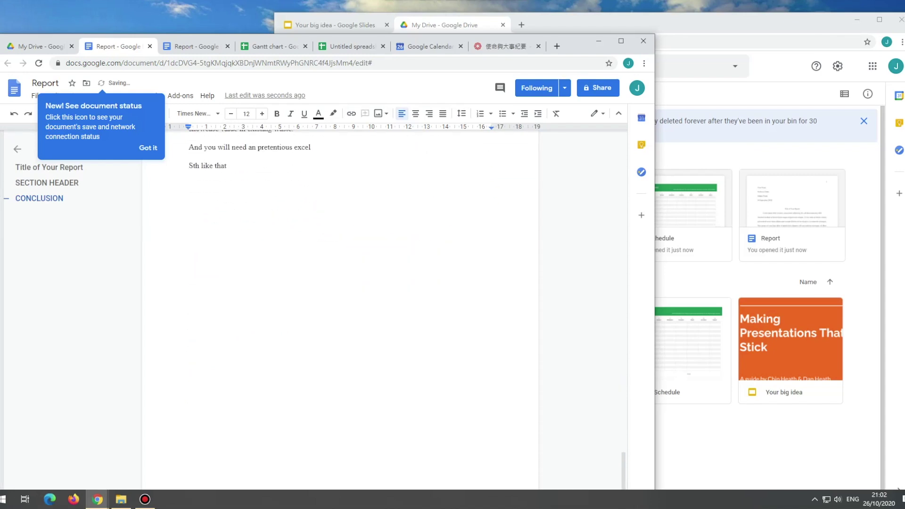
{"action": "left_click", "coordinate": [444, 25]}
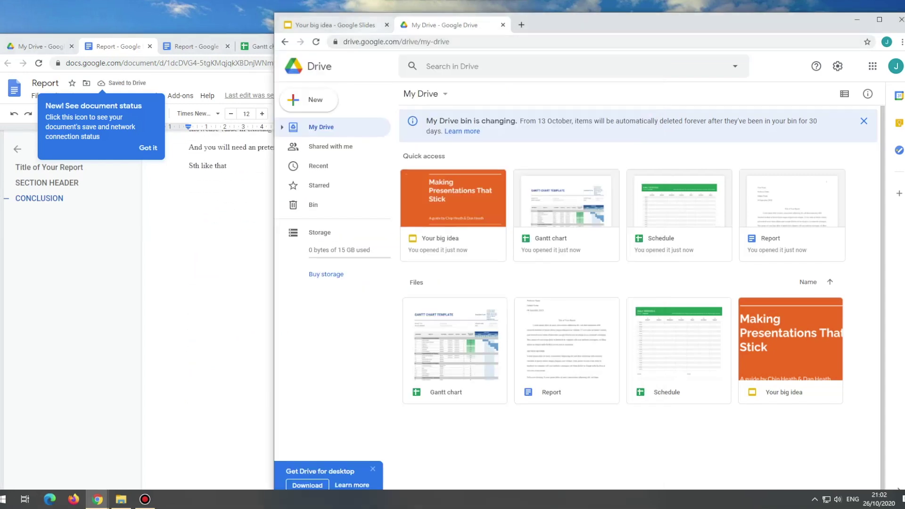
Step: Open the 'Your big idea' presentation and navigate to slide 14, '3. Examples'
{"action": "left_click", "coordinate": [330, 24]}
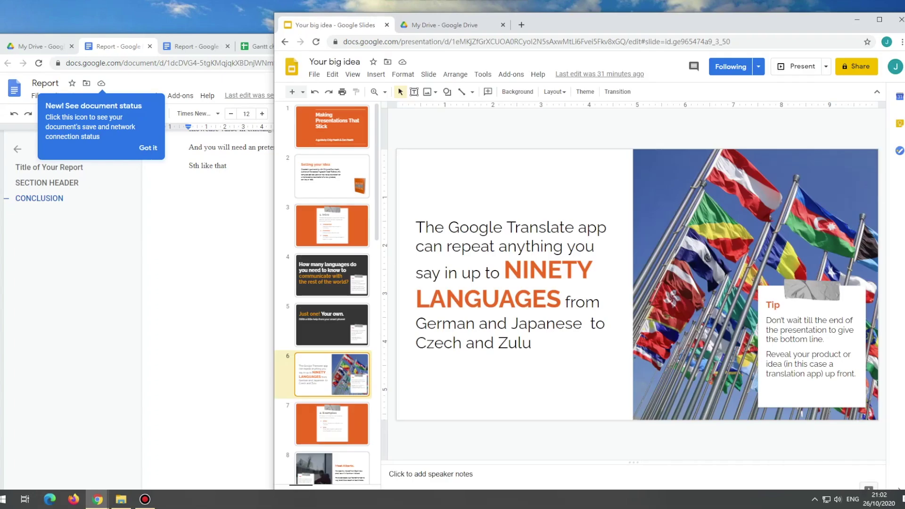
{"action": "key", "text": "Up"}
{"action": "scroll", "coordinate": [321, 459], "scroll_direction": "down", "scroll_amount": 4}
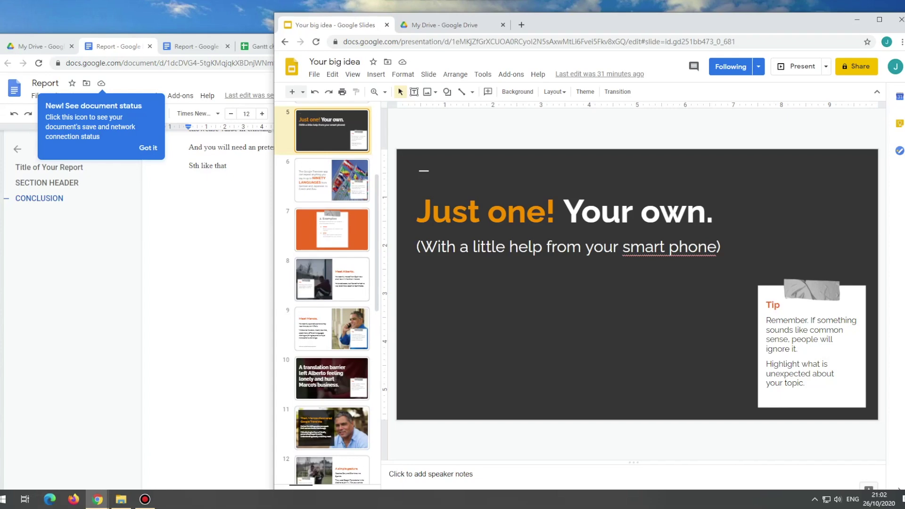
{"action": "key", "text": "Down"}
{"action": "key", "text": "Down"}
{"action": "key", "text": "Down"}
{"action": "key", "text": "Down"}
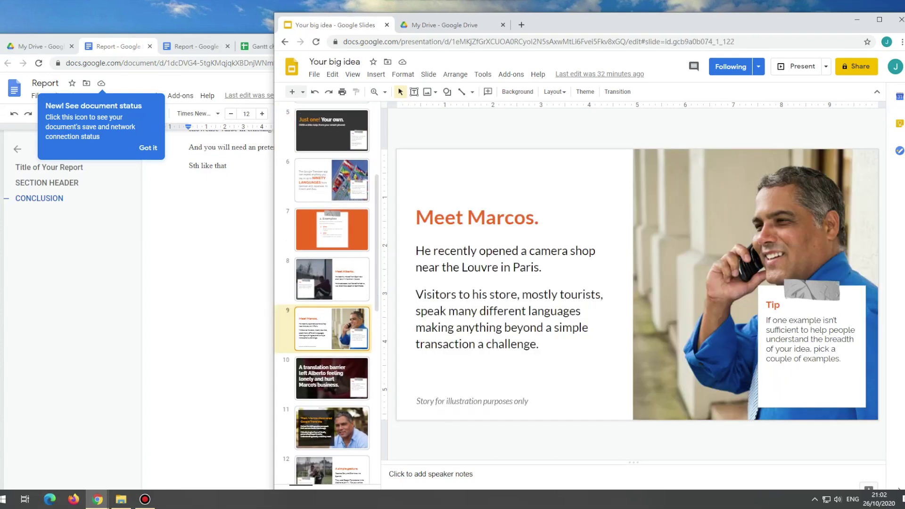
{"action": "key", "text": "Down"}
{"action": "key", "text": "Down"}
{"action": "key", "text": "Down"}
{"action": "key", "text": "Down"}
{"action": "key", "text": "Down"}
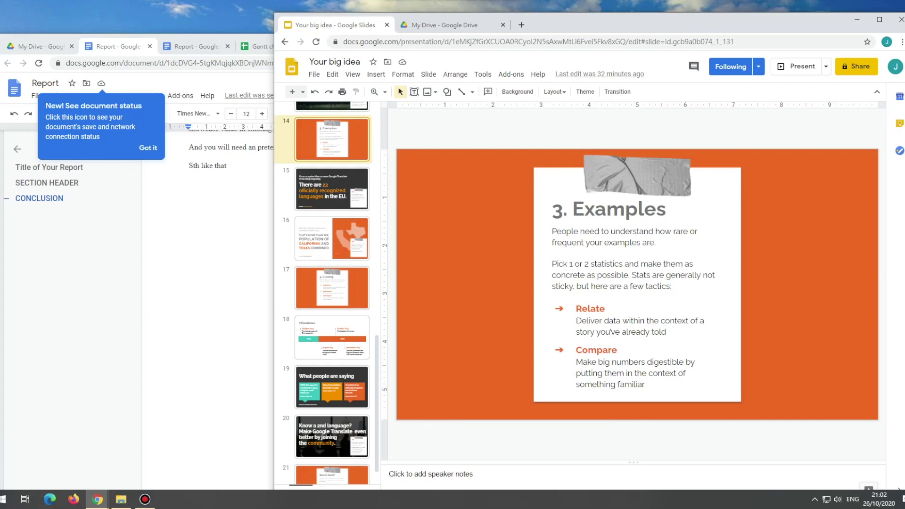
Step: Replace 'Examples' with 'Result' so slide 14's title reads '3. Result'
{"action": "left_click", "coordinate": [607, 210]}
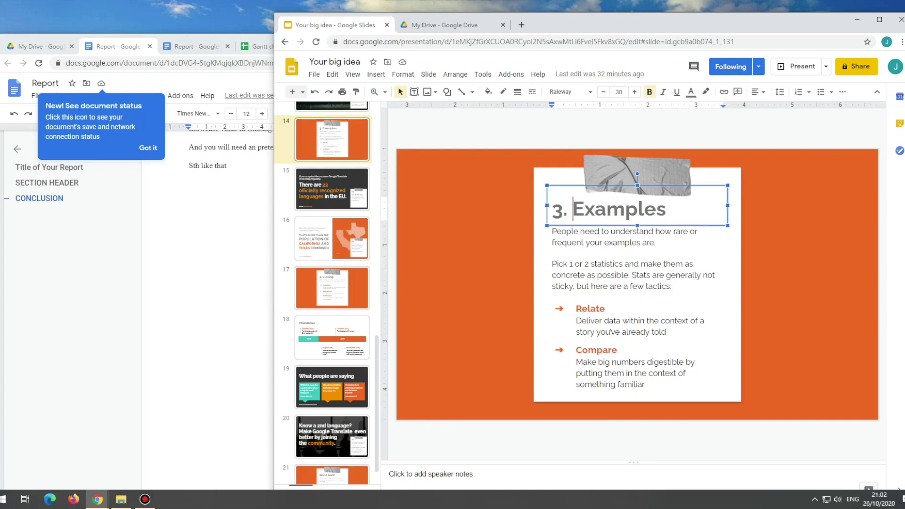
{"action": "left_click_drag", "start_coordinate": [572, 209], "coordinate": [666, 210]}
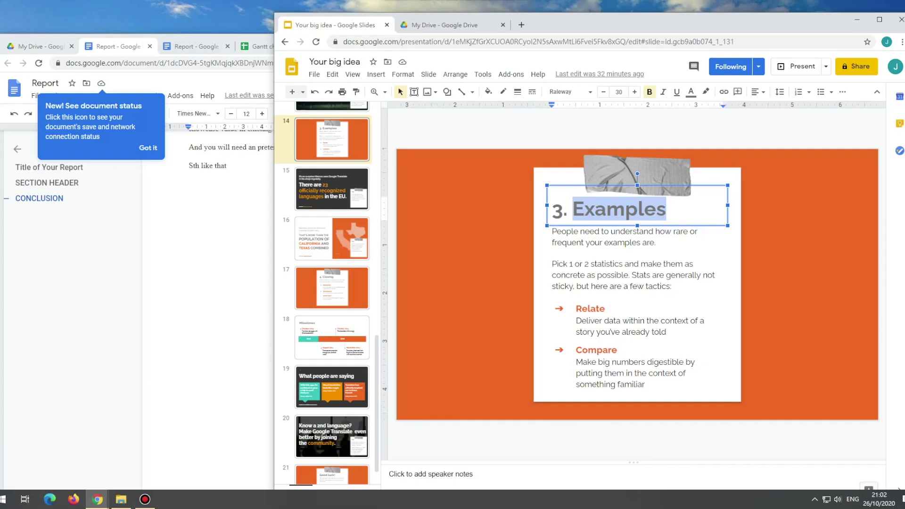
{"action": "type", "text": "Pre"}
{"action": "key", "text": "BackSpace"}
{"action": "key", "text": "BackSpace"}
{"action": "key", "text": "BackSpace"}
{"action": "type", "text": "Result of"}
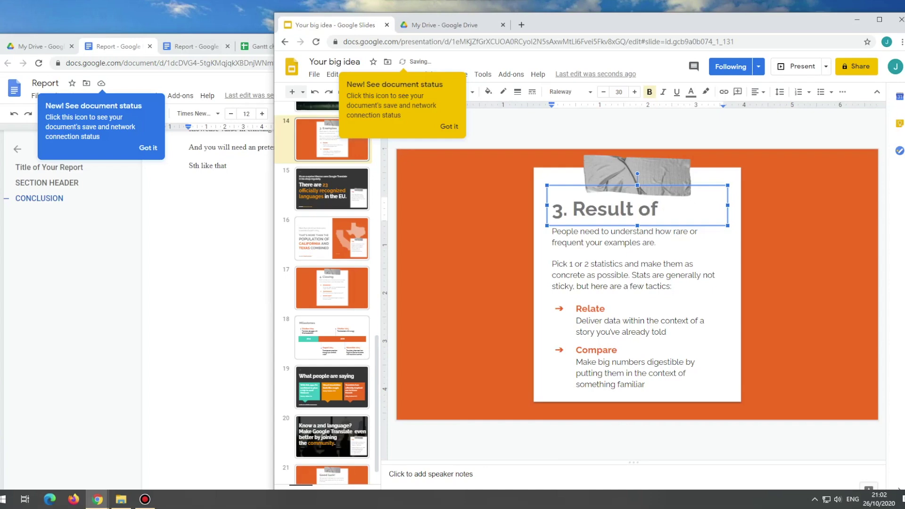
{"action": "key", "text": "BackSpace"}
{"action": "key", "text": "BackSpace"}
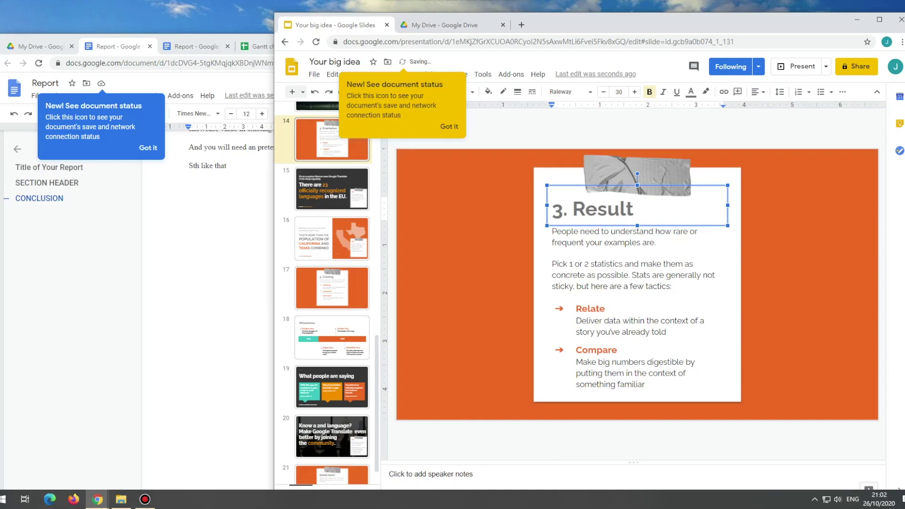
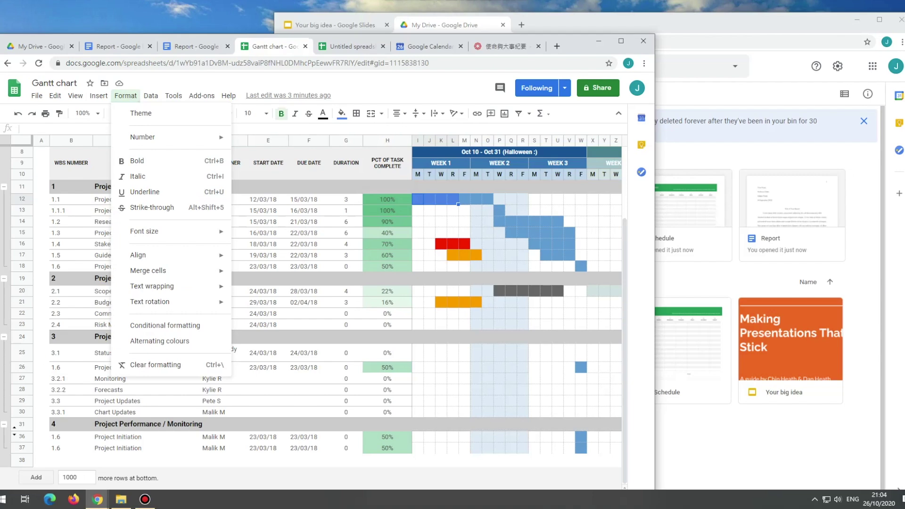
Step: Merge the Project Charter's row-12 timeline cells into a single bar with Merge all, then select J13
{"action": "mouse_move", "coordinate": [98, 95]}
{"action": "mouse_move", "coordinate": [148, 270]}
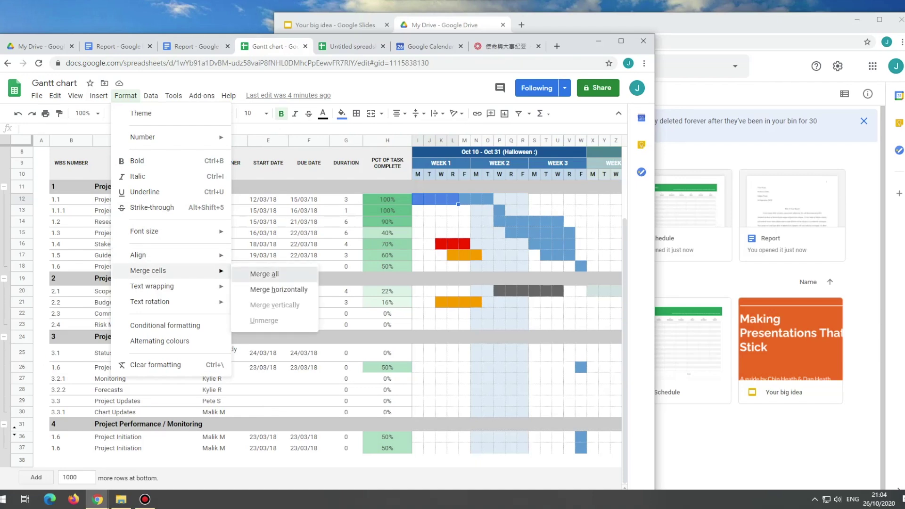
{"action": "left_click", "coordinate": [264, 274]}
{"action": "left_click", "coordinate": [429, 211]}
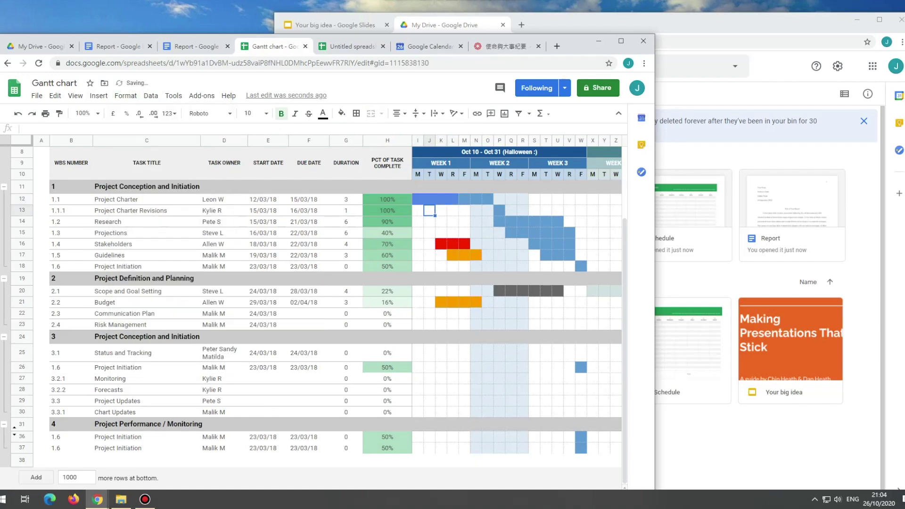
Step: Close the Redress Our Story tab and search 'vba excel' in a new tab
{"action": "left_click", "coordinate": [507, 46]}
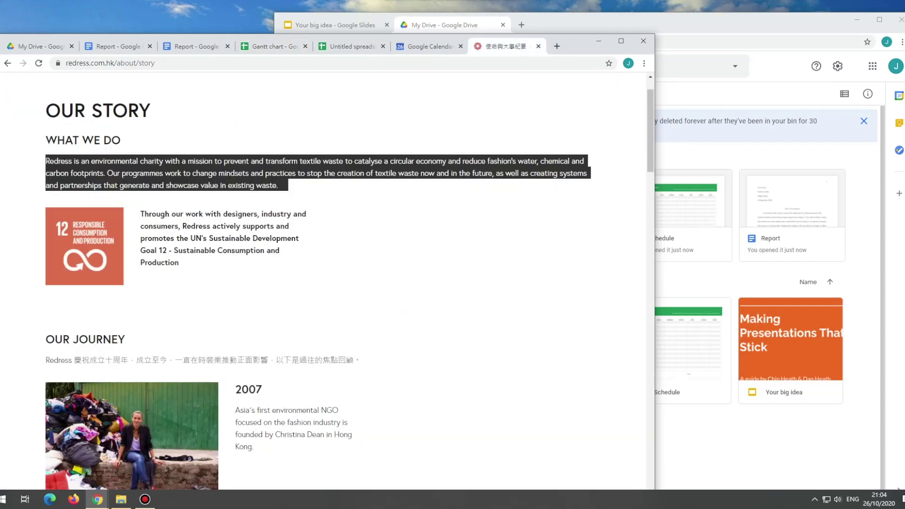
{"action": "left_click", "coordinate": [539, 46]}
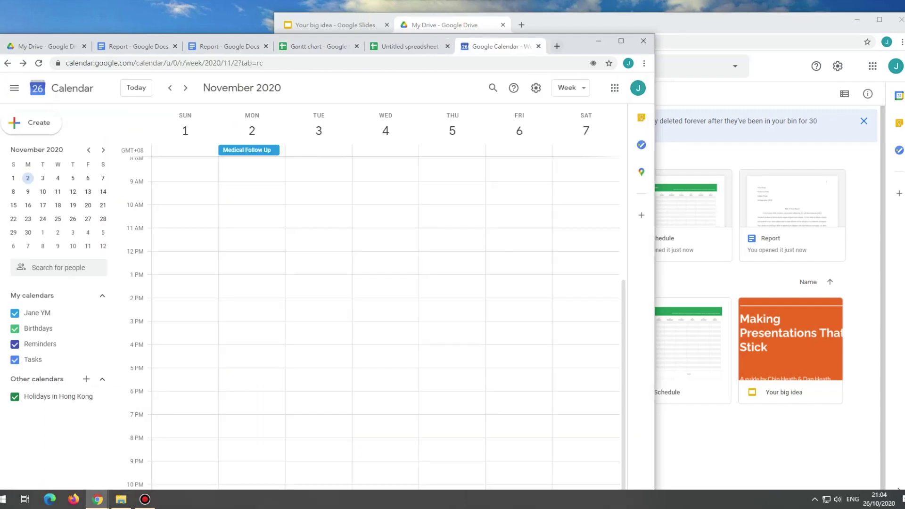
{"action": "left_click", "coordinate": [556, 46]}
{"action": "type", "text": "vb"}
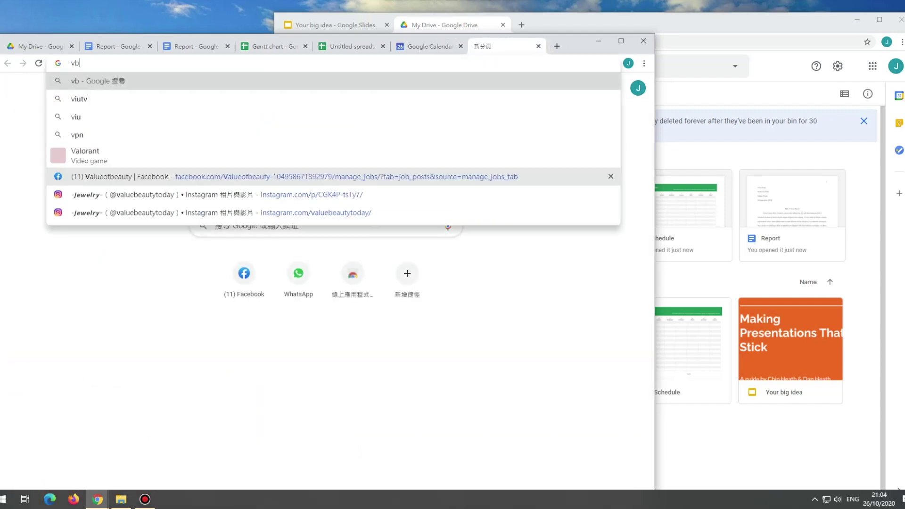
{"action": "type", "text": "a"}
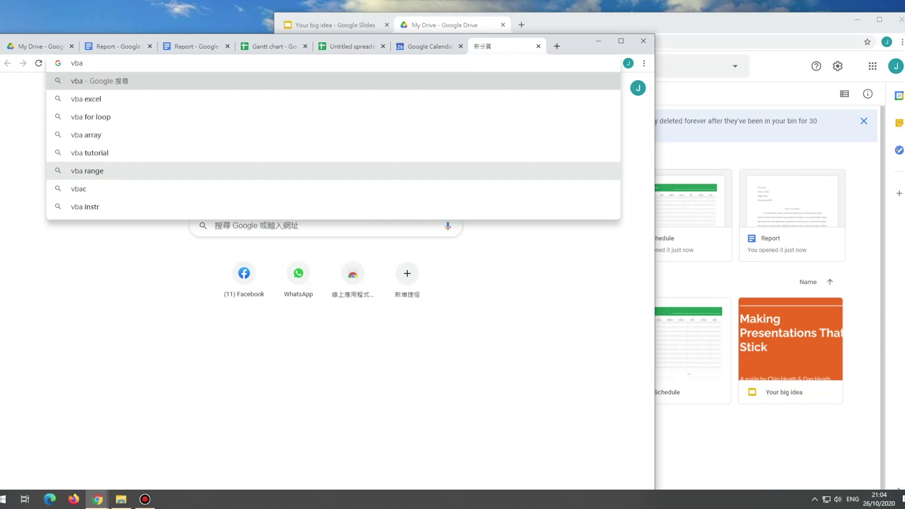
{"action": "left_click", "coordinate": [86, 99]}
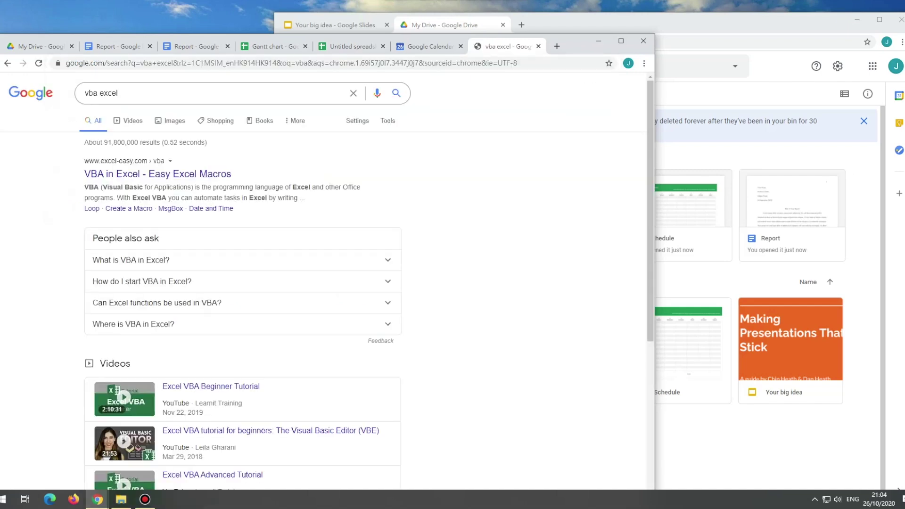
Step: Open the 'VBA in Excel - Easy Excel Macros' result, then return to the Report document
{"action": "scroll", "coordinate": [243, 283], "scroll_direction": "down", "scroll_amount": 3}
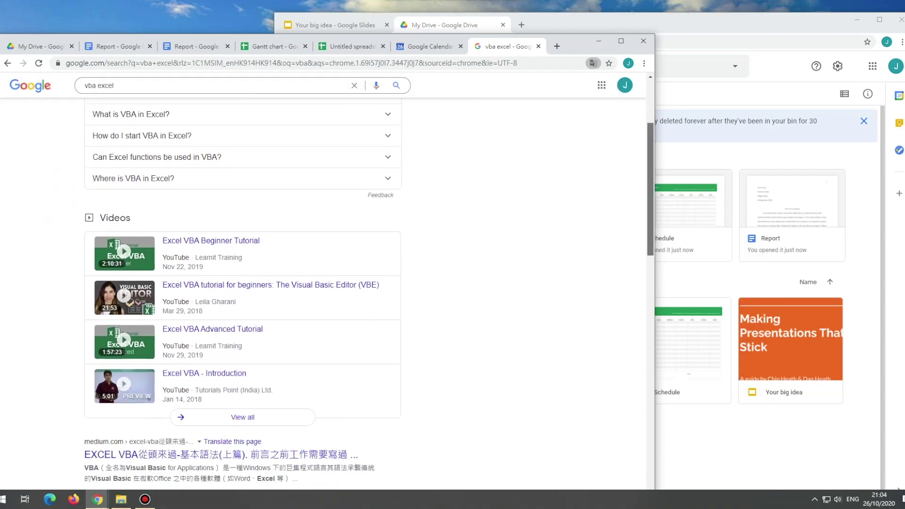
{"action": "scroll", "coordinate": [242, 283], "scroll_direction": "up", "scroll_amount": 3}
{"action": "left_click", "coordinate": [158, 174]}
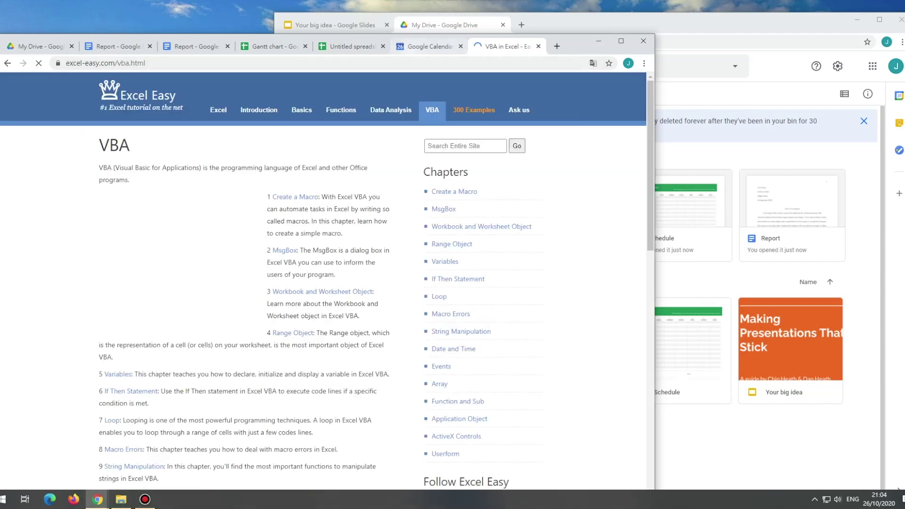
{"action": "key", "text": "ctrl+3"}
{"action": "scroll", "coordinate": [339, 311], "scroll_direction": "up", "scroll_amount": 2}
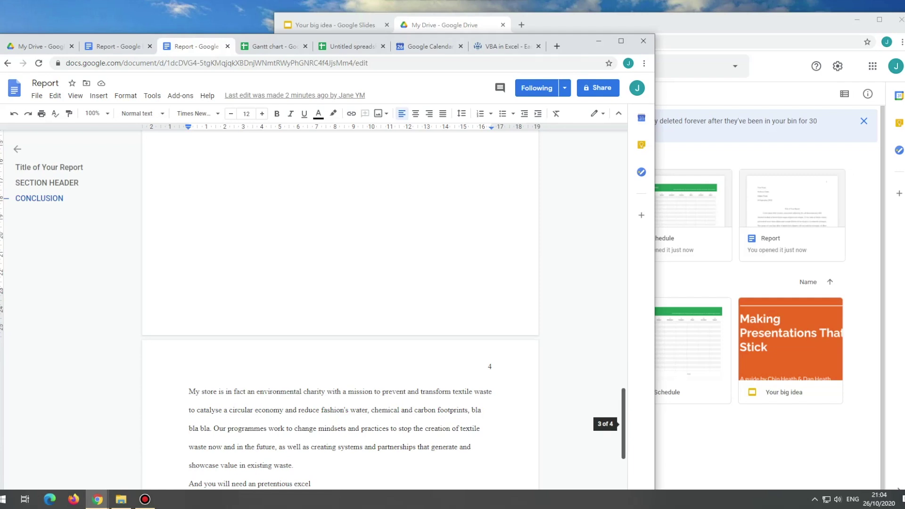
Step: Below 'Sth like that', add a line about learning VBA and 'Very useful/ You can always browdse it'
{"action": "scroll", "coordinate": [192, 273], "scroll_direction": "down", "scroll_amount": 7}
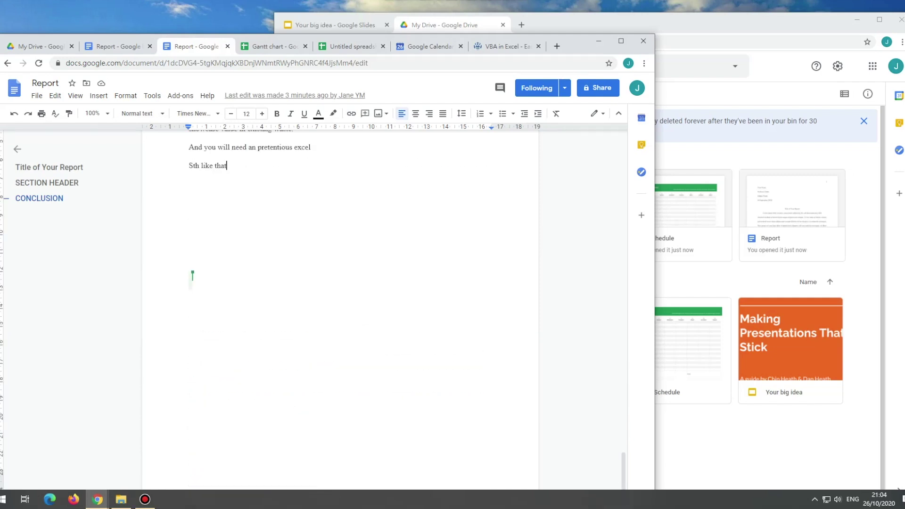
{"action": "scroll", "coordinate": [193, 275], "scroll_direction": "up", "scroll_amount": 2}
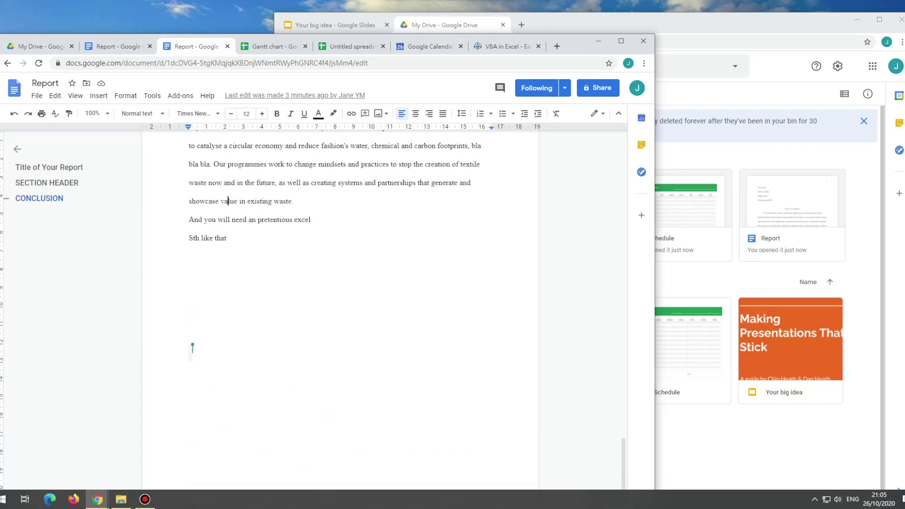
{"action": "key", "text": "Return"}
{"action": "type", "text": "Here"}
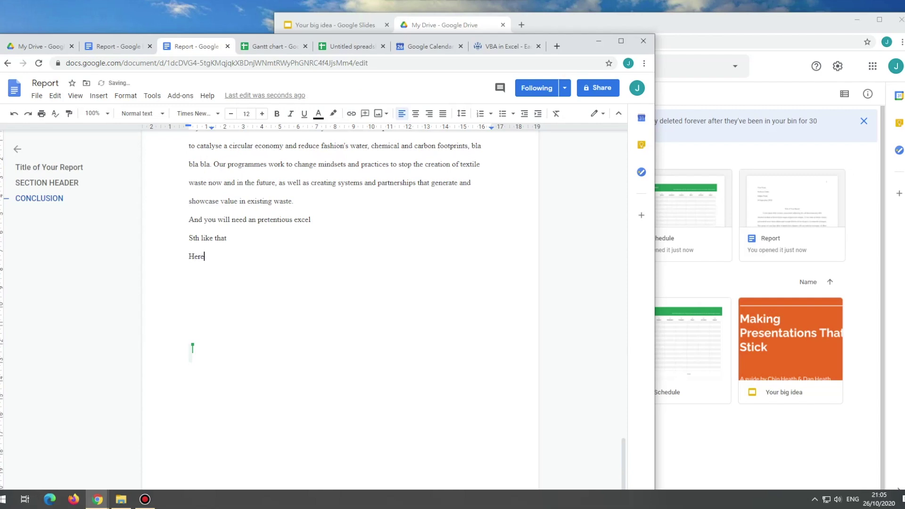
{"action": "type", "text": "s somet hings you can learn "}
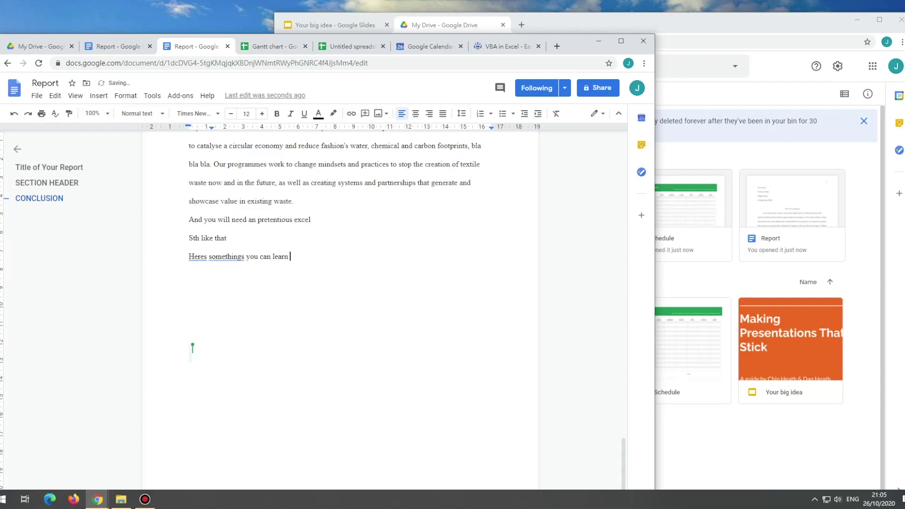
{"action": "type", "text": "here, which is VBA language, "}
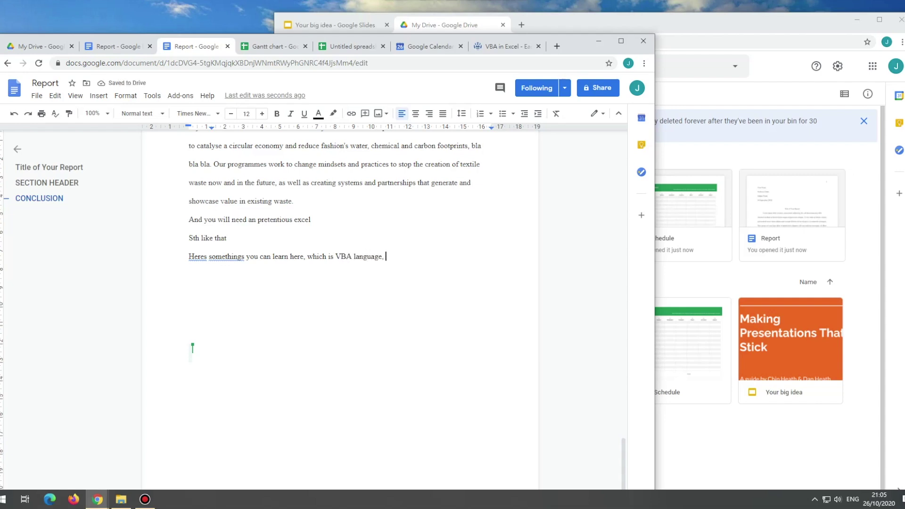
{"action": "type", "text": "known as the excel formulas."}
{"action": "key", "text": "Tab"}
{"action": "type", "text": "Very use"}
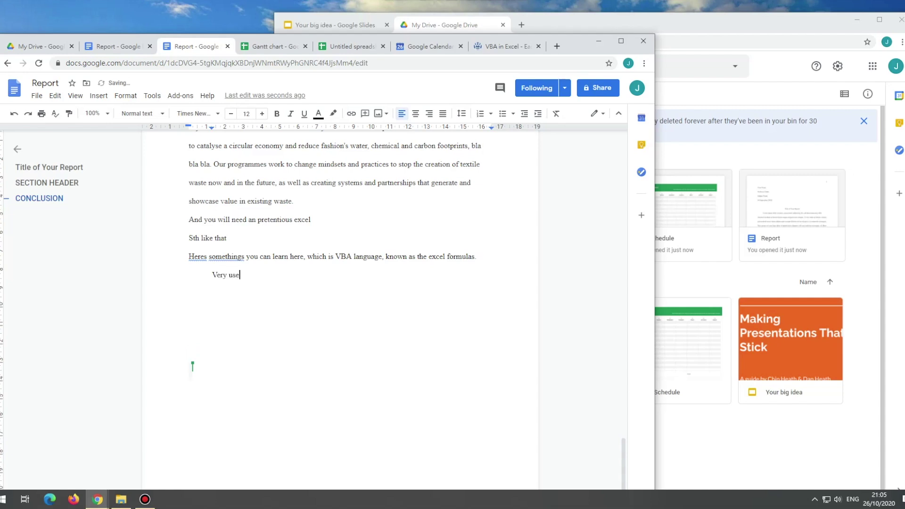
{"action": "type", "text": "ful/"}
{"action": "type", "text": " You ca"}
{"action": "type", "text": "n always "}
{"action": "type", "text": "bro"}
{"action": "type", "text": "wds"}
{"action": "type", "text": "e "}
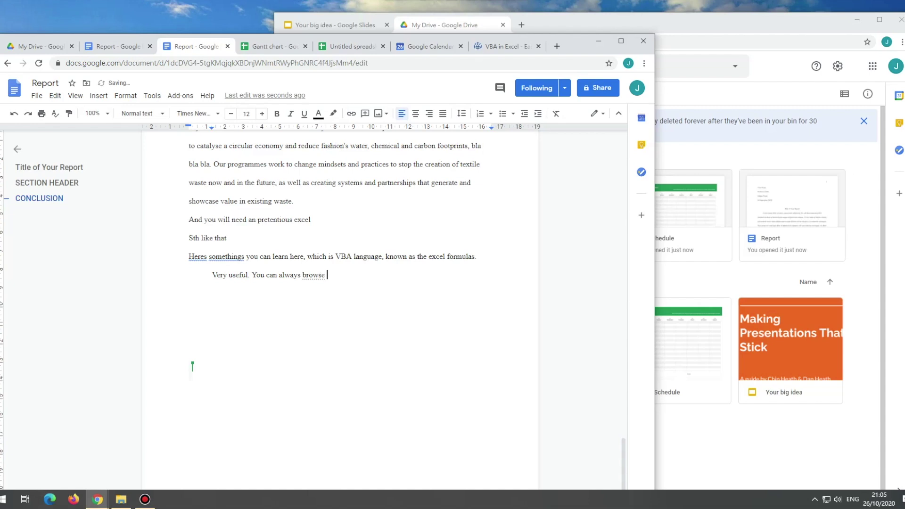
{"action": "type", "text": "it"}
{"action": "key", "text": "Return"}
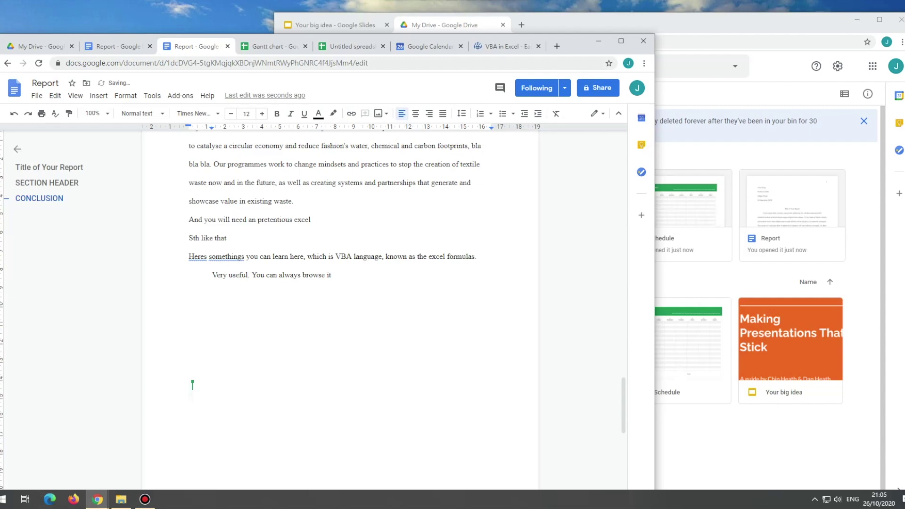
Step: Create a new blank document, then type a person's full name as the task owner
{"action": "scroll", "coordinate": [192, 384], "scroll_direction": "up", "scroll_amount": 5}
{"action": "scroll", "coordinate": [339, 307], "scroll_direction": "up", "scroll_amount": 3}
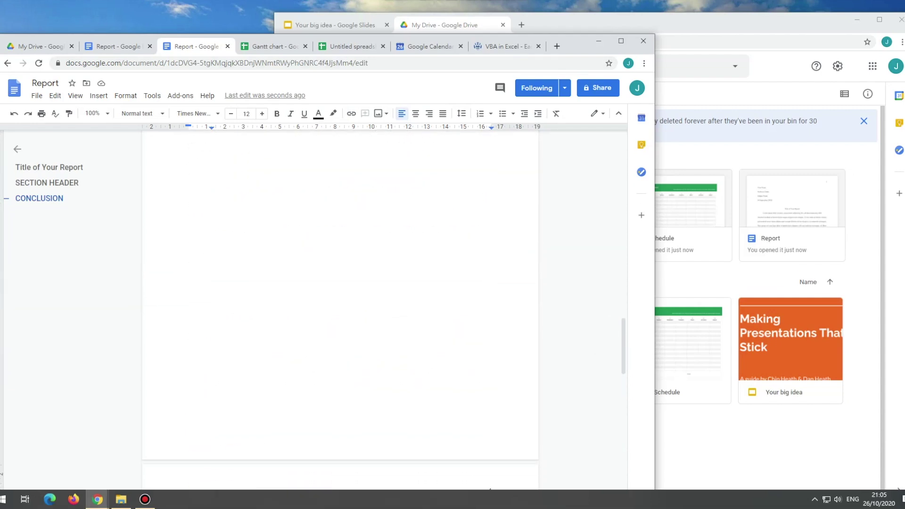
{"action": "left_click_drag", "start_coordinate": [623, 346], "coordinate": [623, 488]}
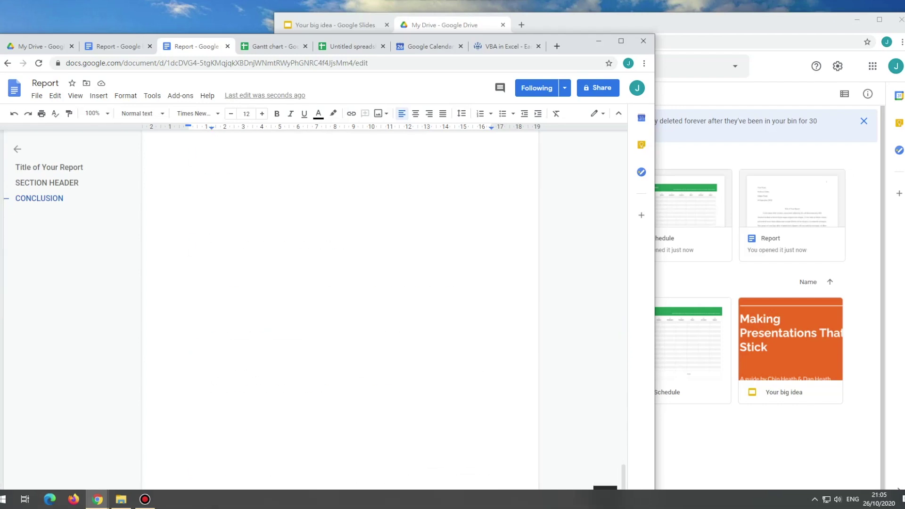
{"action": "left_click", "coordinate": [37, 95]}
{"action": "mouse_move", "coordinate": [62, 137]}
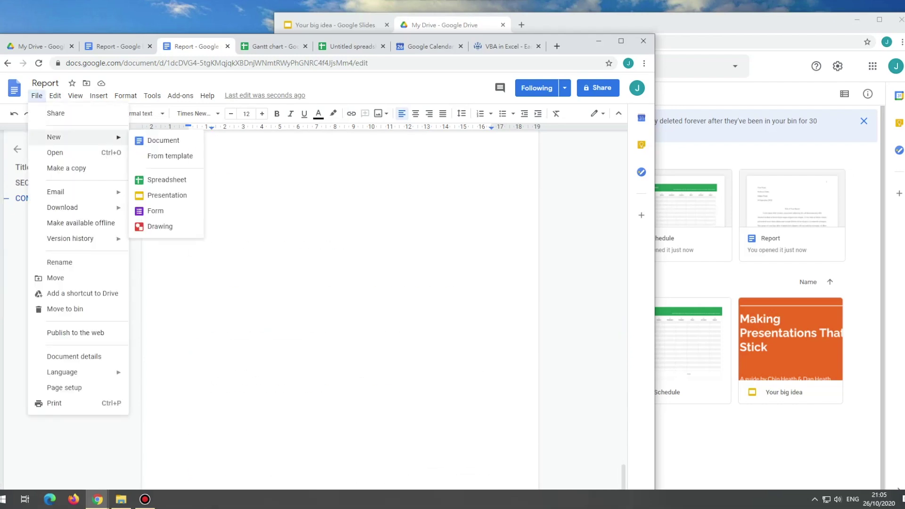
{"action": "left_click", "coordinate": [162, 140]}
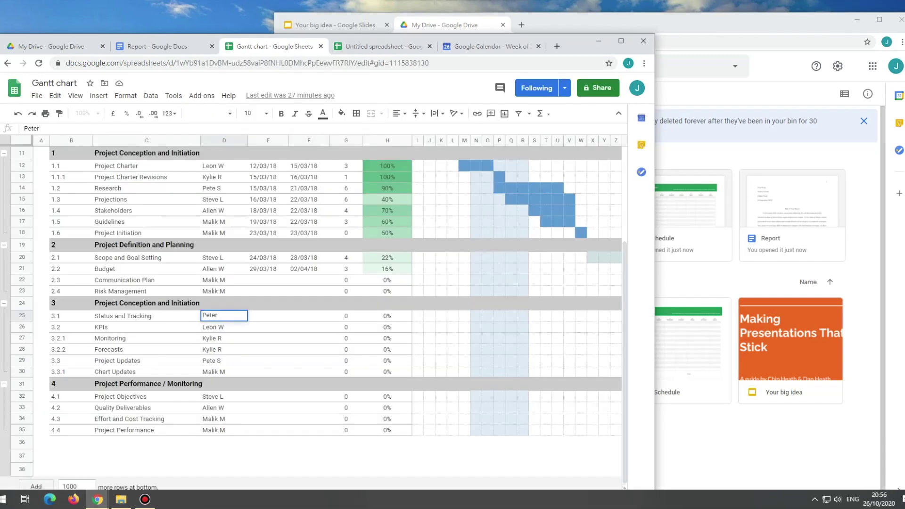
Step: Correct the misspelled task owner name in D25 and select D26
{"action": "key", "text": "BackSpace"}
{"action": "key", "text": "BackSpace"}
{"action": "type", "text": "tilda"}
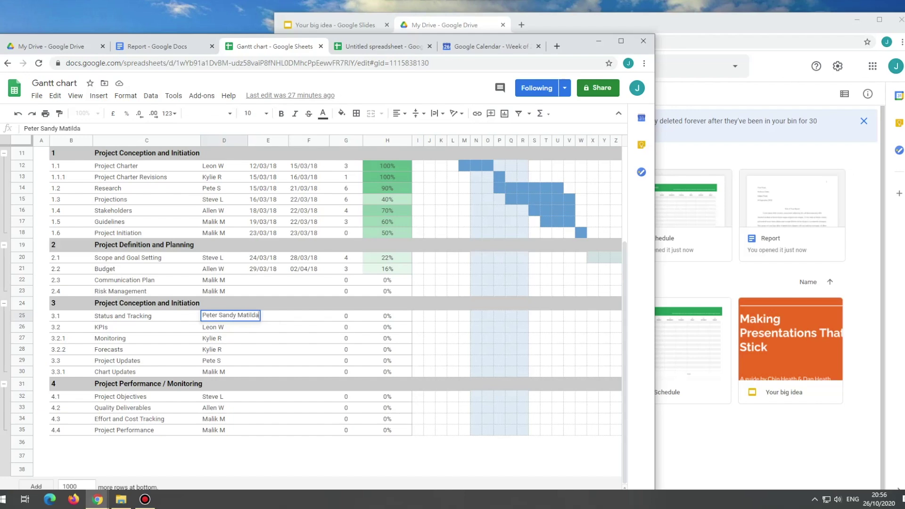
{"action": "left_click", "coordinate": [224, 338]}
{"action": "left_click", "coordinate": [224, 333]}
Step: Cut and clear the contents of rows 25–26 and row 32 in the Gantt chart
{"action": "left_click_drag", "start_coordinate": [22, 333], "coordinate": [21, 319]}
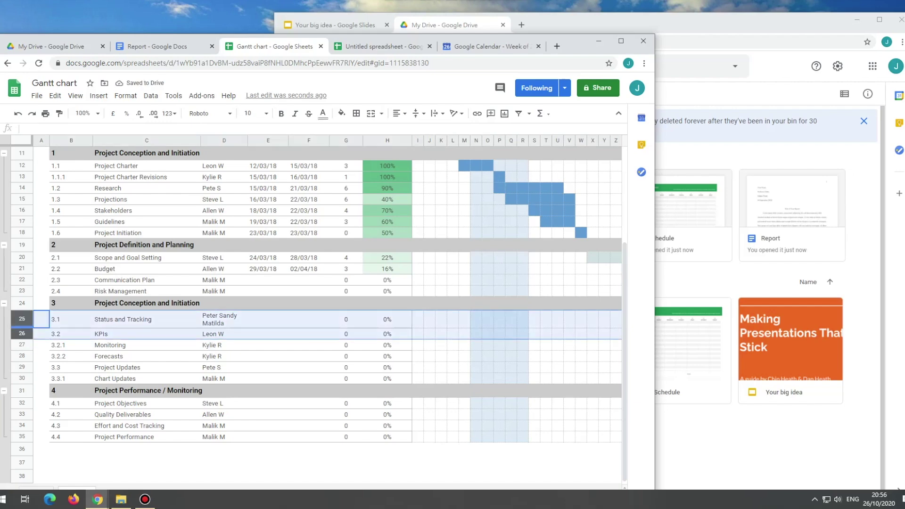
{"action": "right_click", "coordinate": [21, 327]}
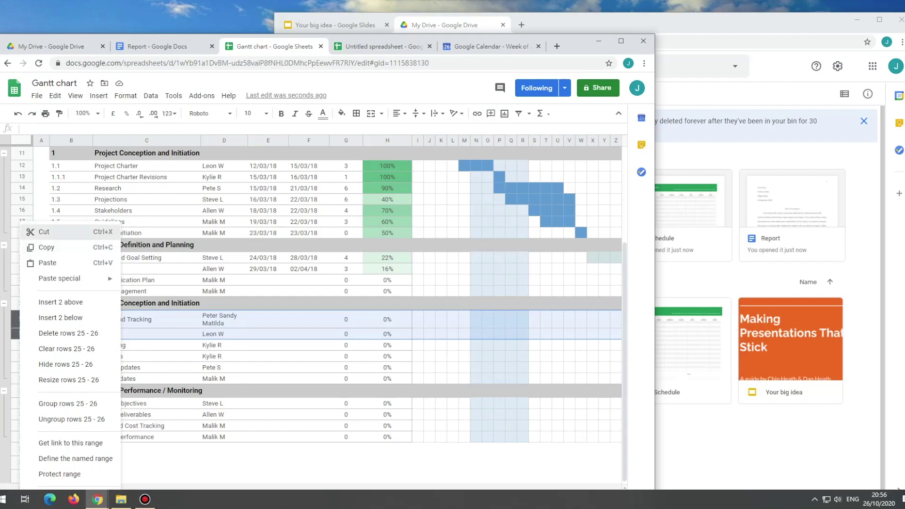
{"action": "left_click", "coordinate": [43, 231]}
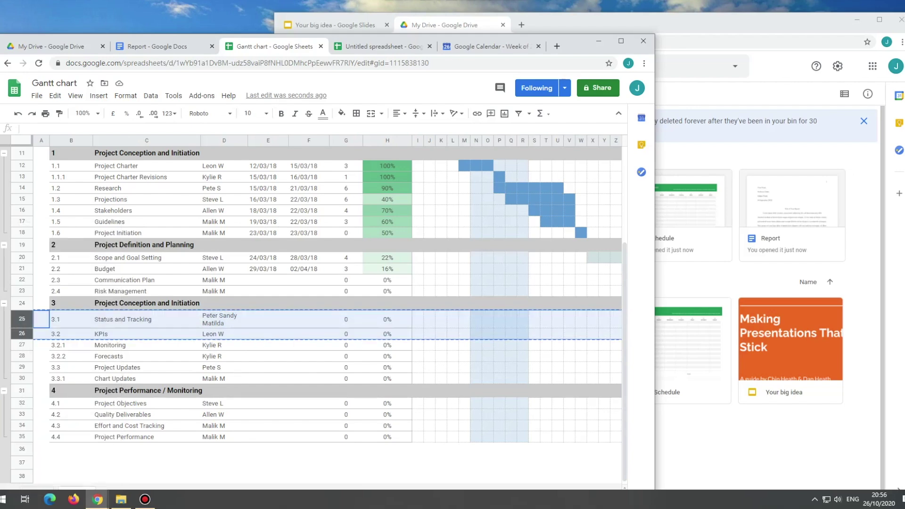
{"action": "key", "text": "Delete"}
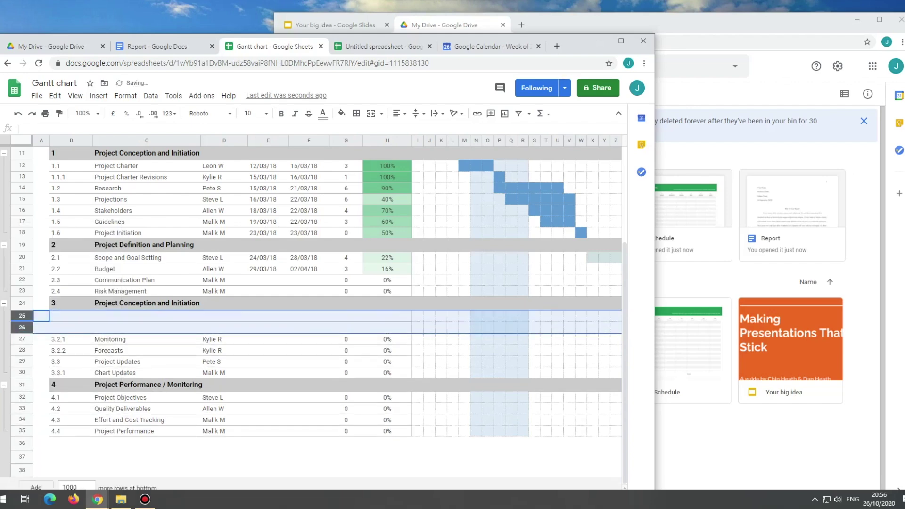
{"action": "left_click", "coordinate": [22, 398]}
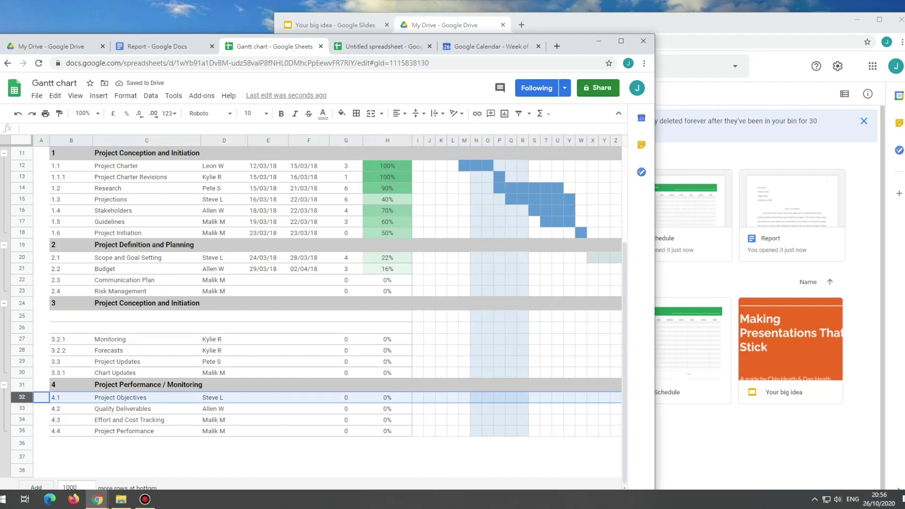
{"action": "key", "text": "Delete"}
Step: Undo the cleared Status and Tracking, KPIs and Project Objectives rows, then return to the Report document
{"action": "left_click", "coordinate": [147, 350]}
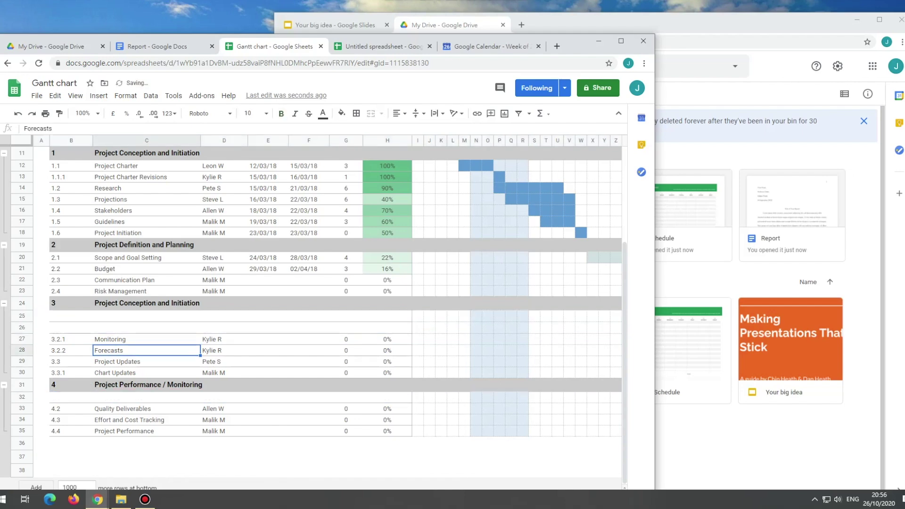
{"action": "key", "text": "alt+/"}
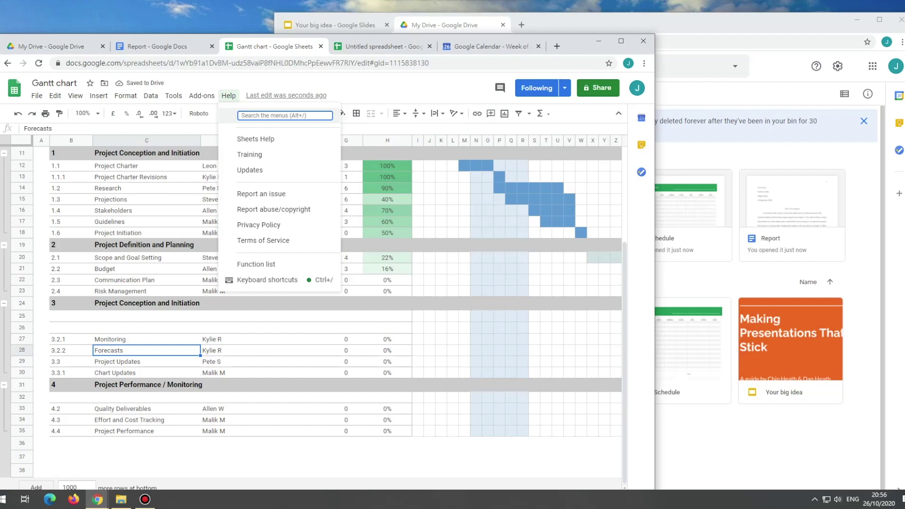
{"action": "left_click", "coordinate": [268, 443]}
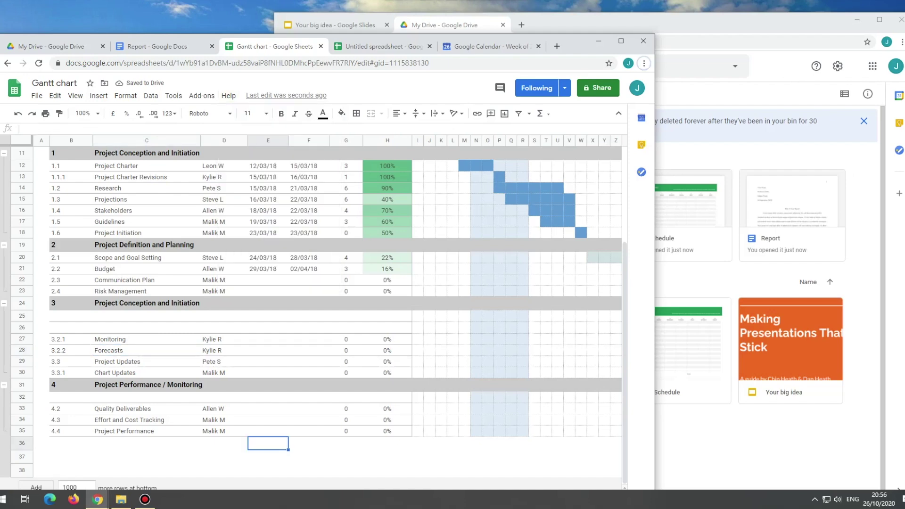
{"action": "left_click", "coordinate": [308, 397]}
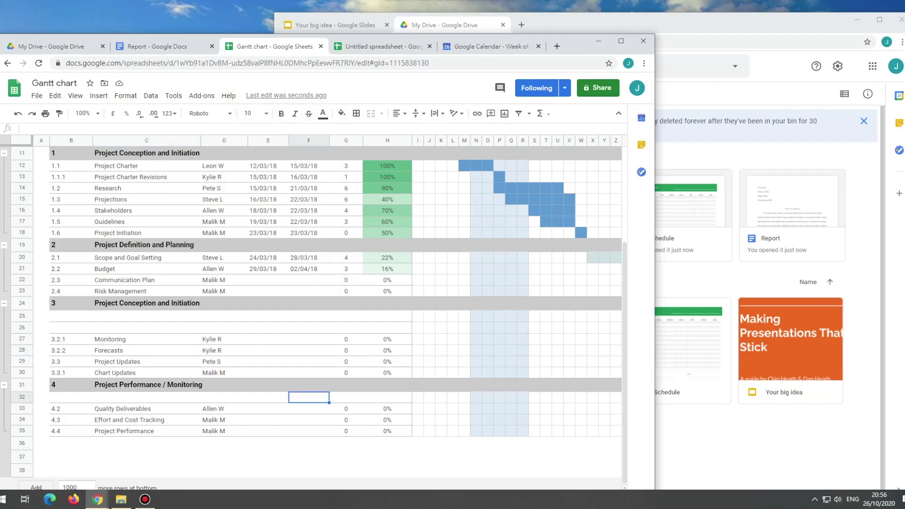
{"action": "key", "text": "ctrl+z"}
{"action": "key", "text": "ctrl+z"}
{"action": "key", "text": "ctrl+z"}
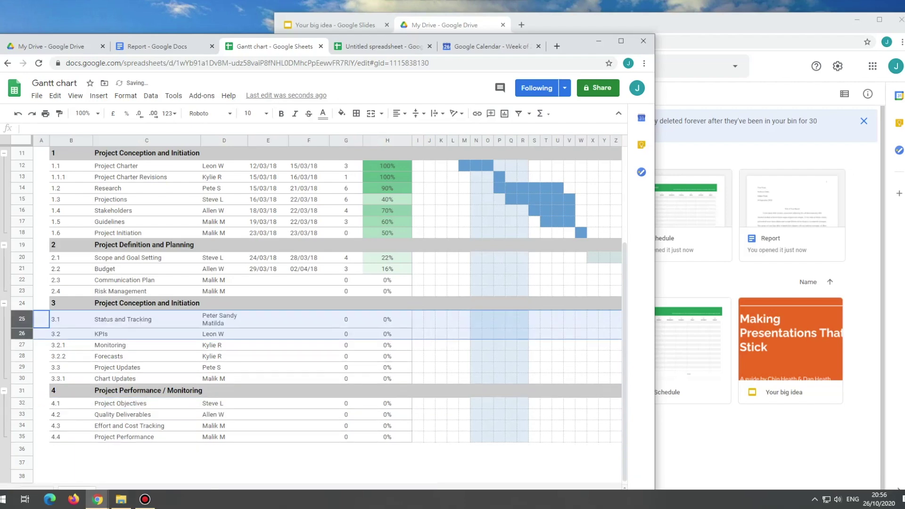
{"action": "key", "text": "ctrl+shift+Tab"}
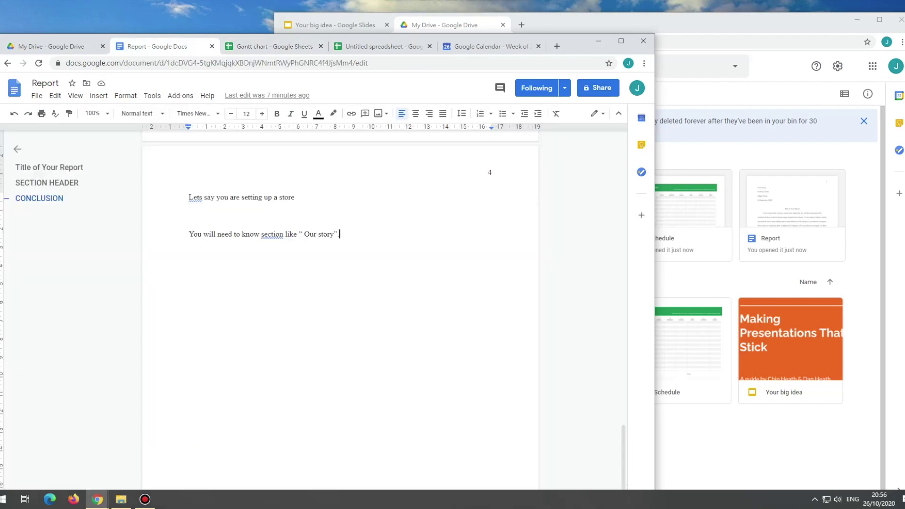
Step: Search 'our story' and look over the Snapchat Support Our Story page
{"action": "left_click", "coordinate": [557, 46]}
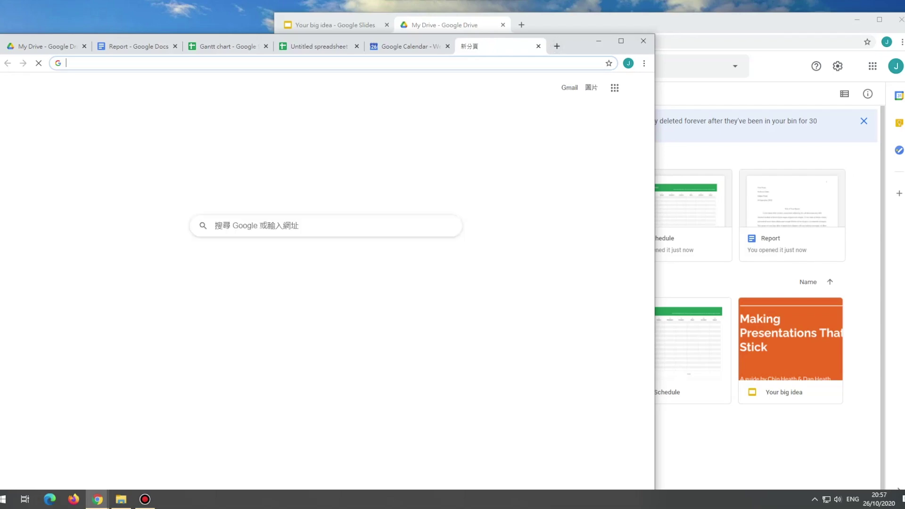
{"action": "type", "text": "st"}
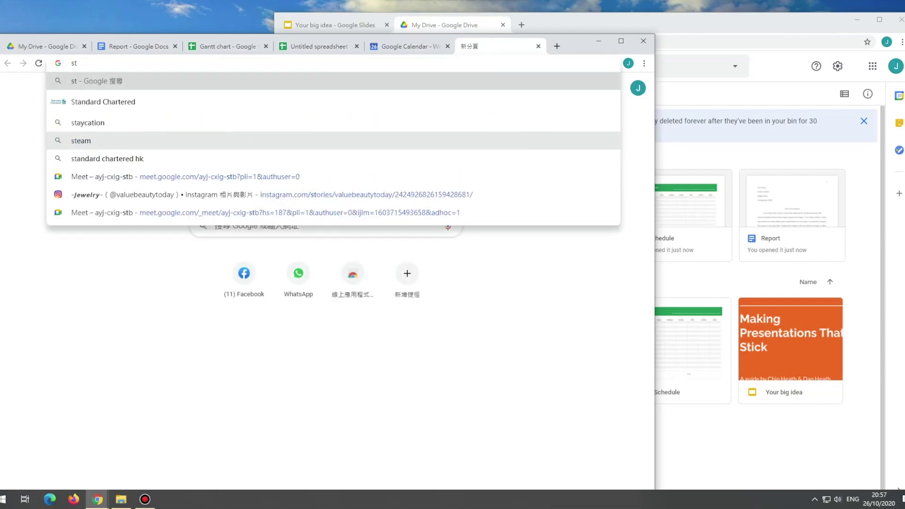
{"action": "key", "text": "BackSpace"}
{"action": "key", "text": "BackSpace"}
{"action": "type", "text": "our "}
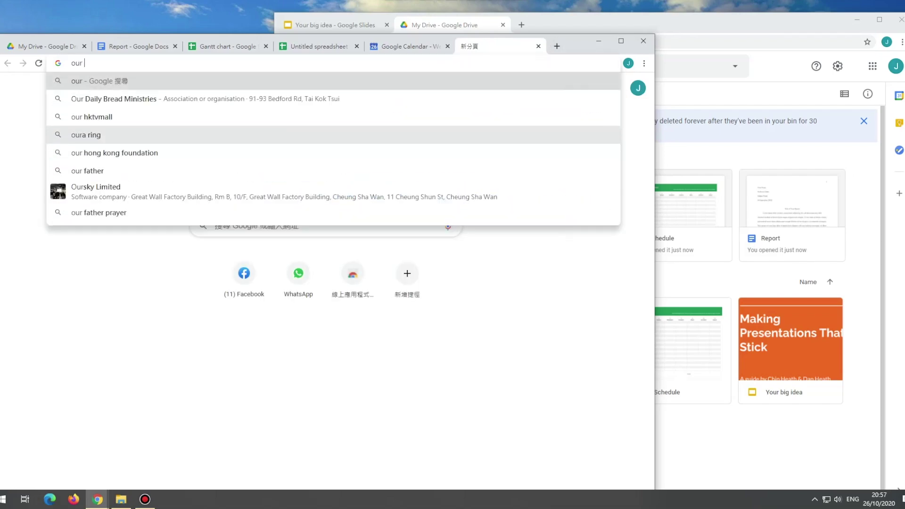
{"action": "type", "text": "story"}
{"action": "key", "text": "Return"}
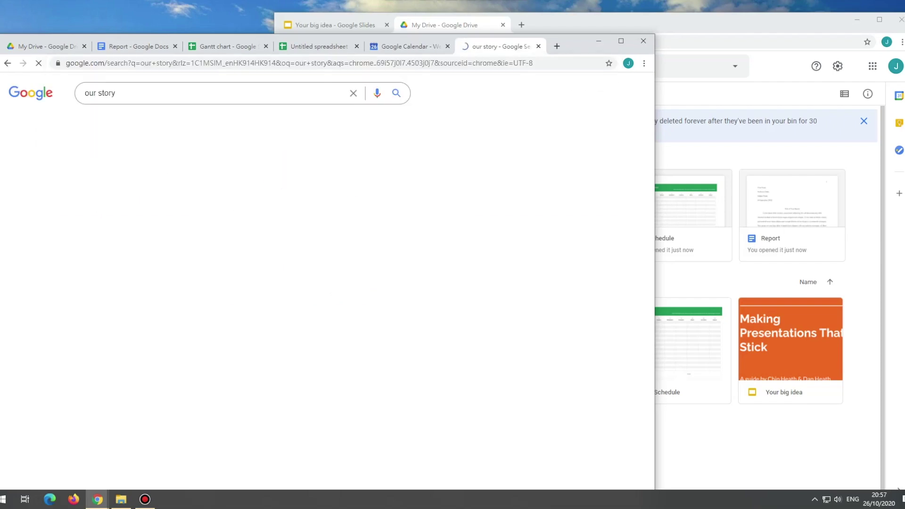
{"action": "scroll", "coordinate": [243, 282], "scroll_direction": "down", "scroll_amount": 8}
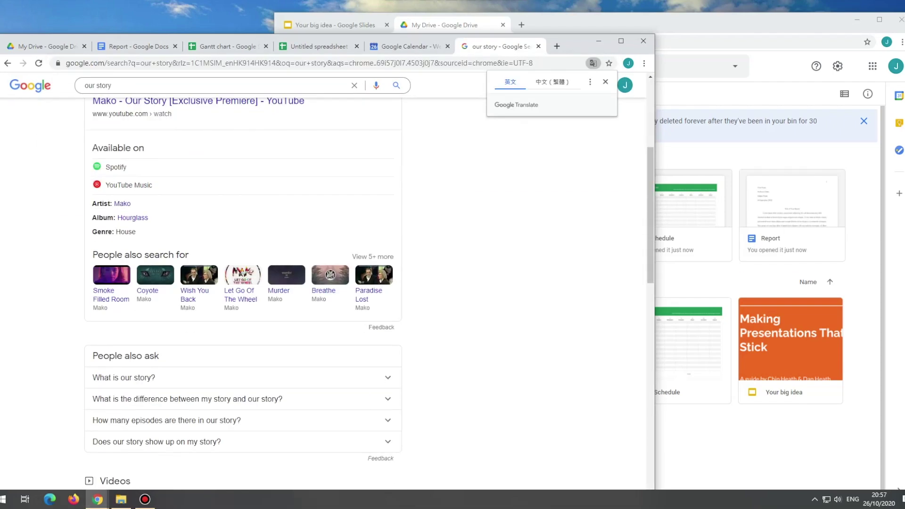
{"action": "left_click", "coordinate": [388, 212]}
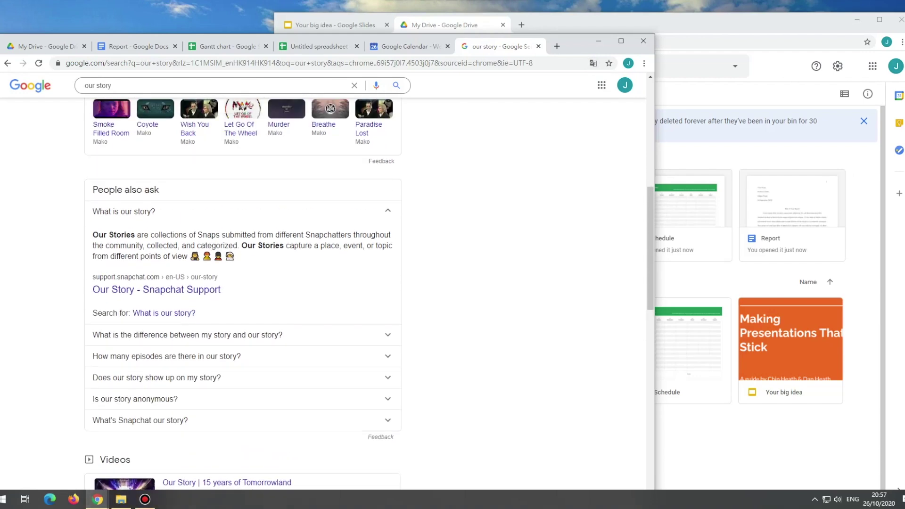
{"action": "scroll", "coordinate": [243, 293], "scroll_direction": "down", "scroll_amount": 7}
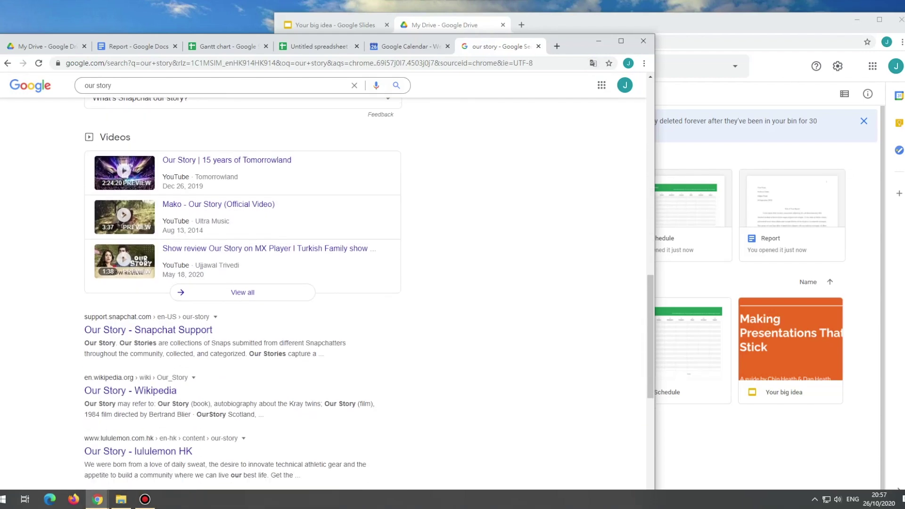
{"action": "scroll", "coordinate": [243, 292], "scroll_direction": "down", "scroll_amount": 2}
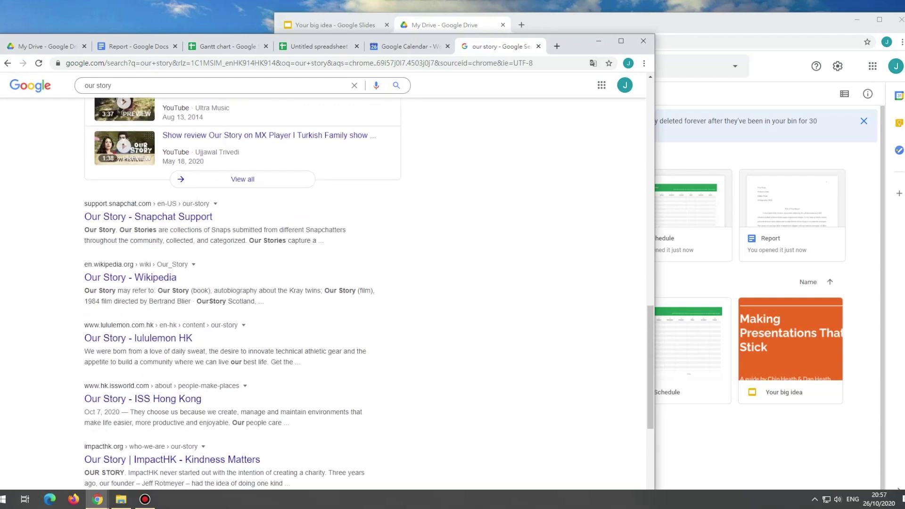
{"action": "left_click", "coordinate": [148, 216]}
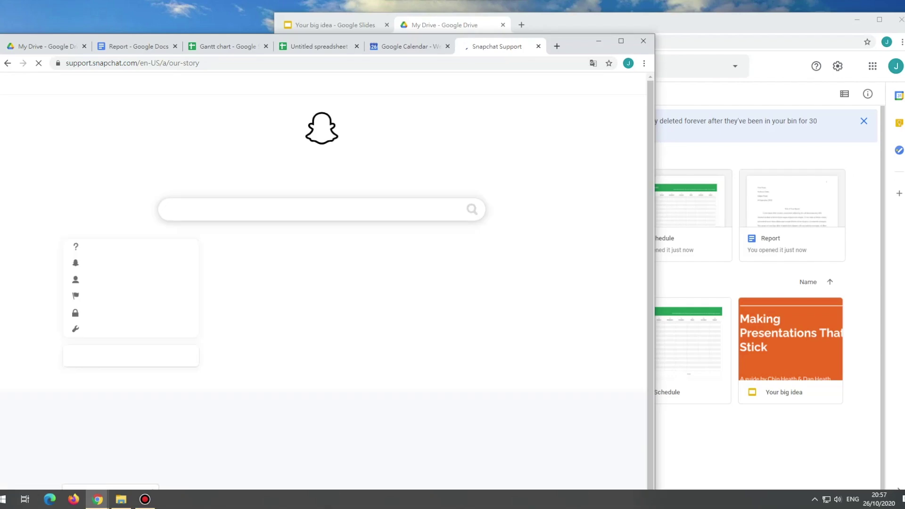
{"action": "scroll", "coordinate": [323, 236], "scroll_direction": "down", "scroll_amount": 1}
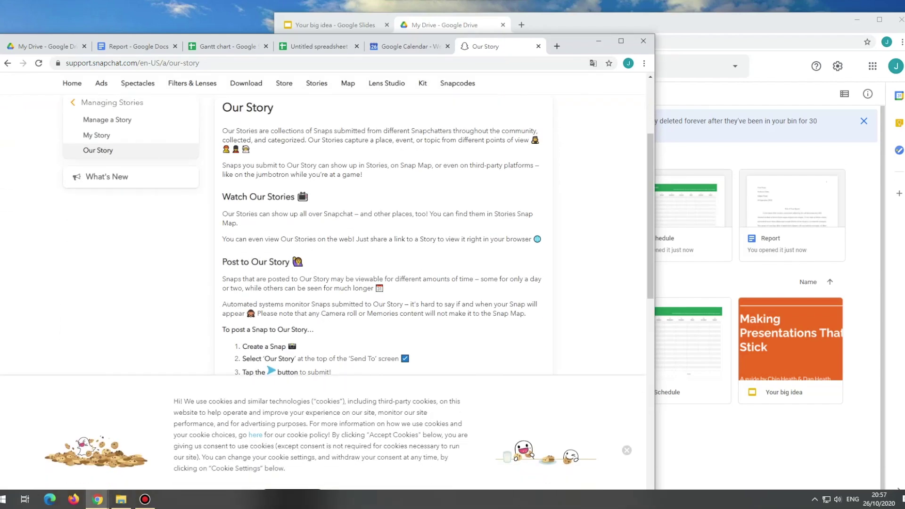
{"action": "left_click_drag", "start_coordinate": [222, 108], "coordinate": [362, 174]}
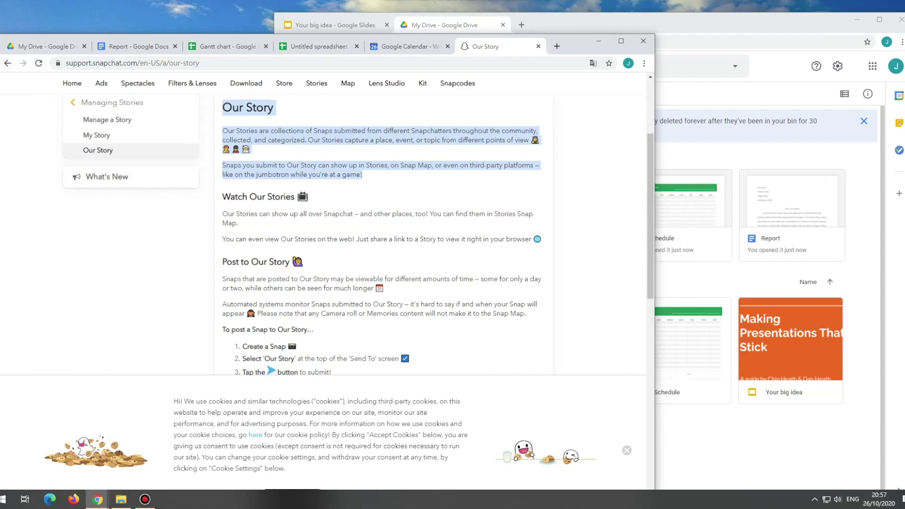
Step: Browse the Little Creatures HK Our Story page as another example
{"action": "key", "text": "alt+Left"}
{"action": "scroll", "coordinate": [322, 293], "scroll_direction": "down", "scroll_amount": 3}
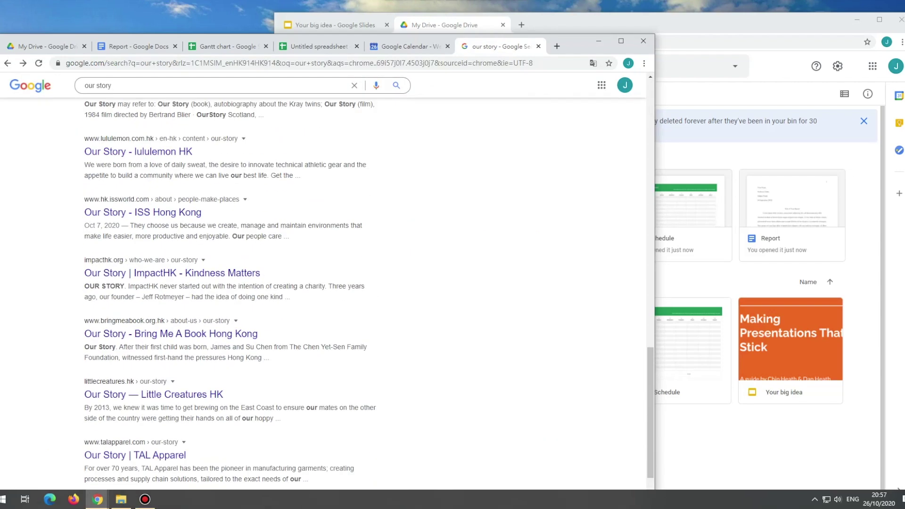
{"action": "scroll", "coordinate": [323, 293], "scroll_direction": "down", "scroll_amount": 3}
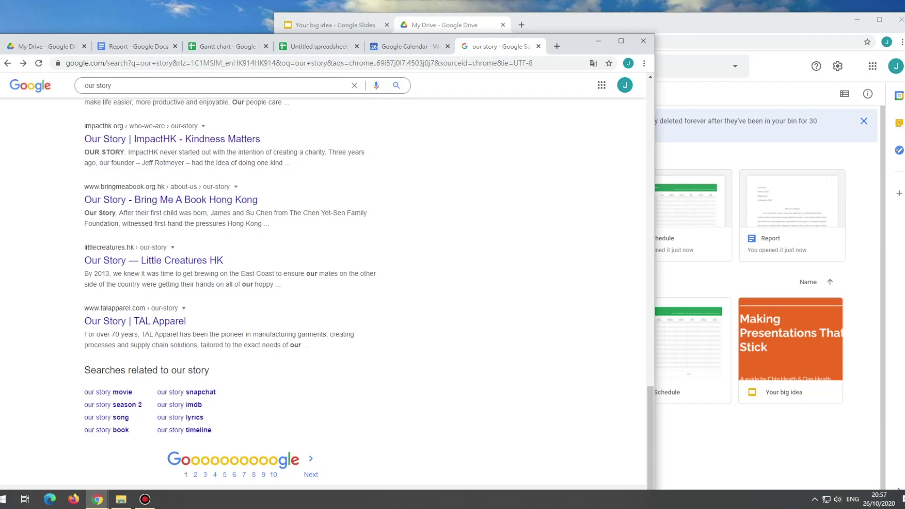
{"action": "left_click", "coordinate": [154, 261]}
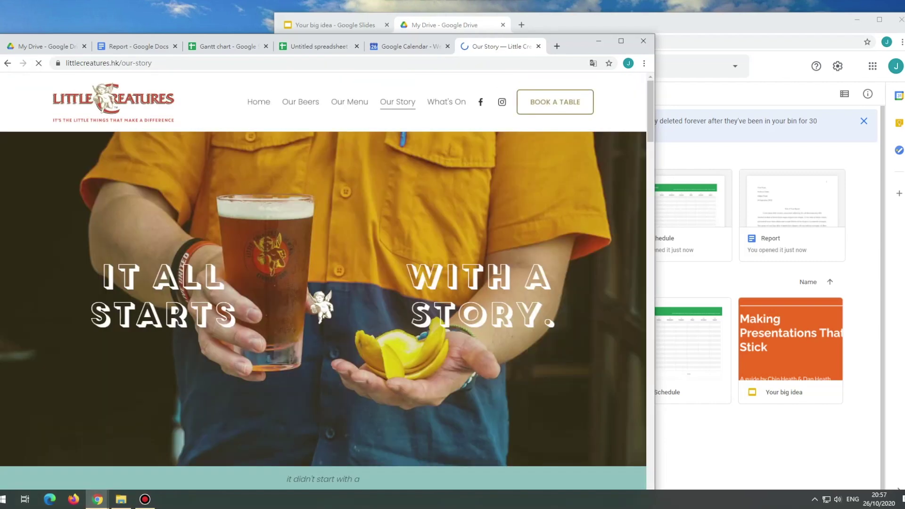
{"action": "scroll", "coordinate": [323, 283], "scroll_direction": "down", "scroll_amount": 5}
{"action": "scroll", "coordinate": [323, 282], "scroll_direction": "down", "scroll_amount": 10}
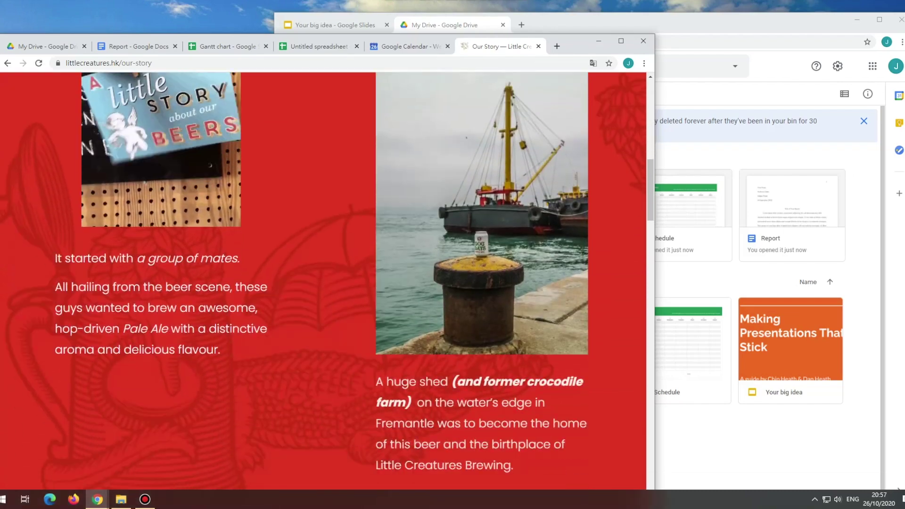
{"action": "scroll", "coordinate": [323, 283], "scroll_direction": "down", "scroll_amount": 12}
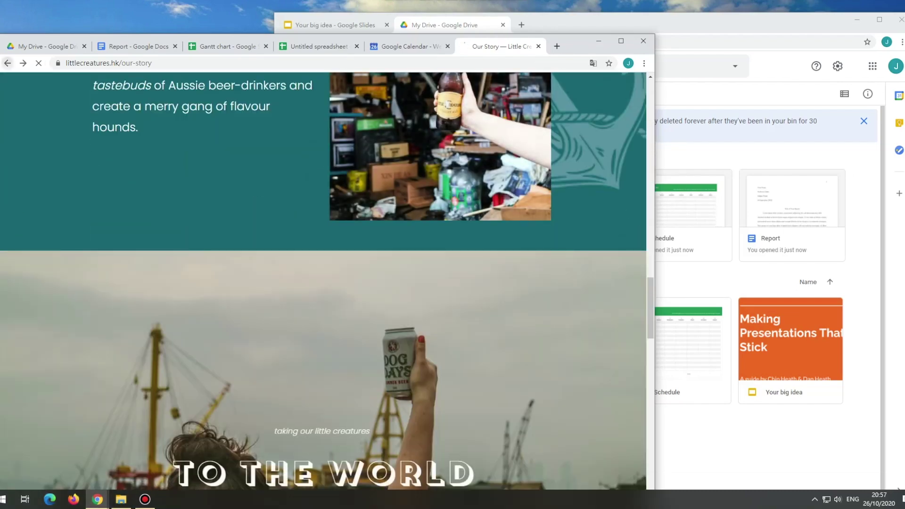
{"action": "key", "text": "alt+Left"}
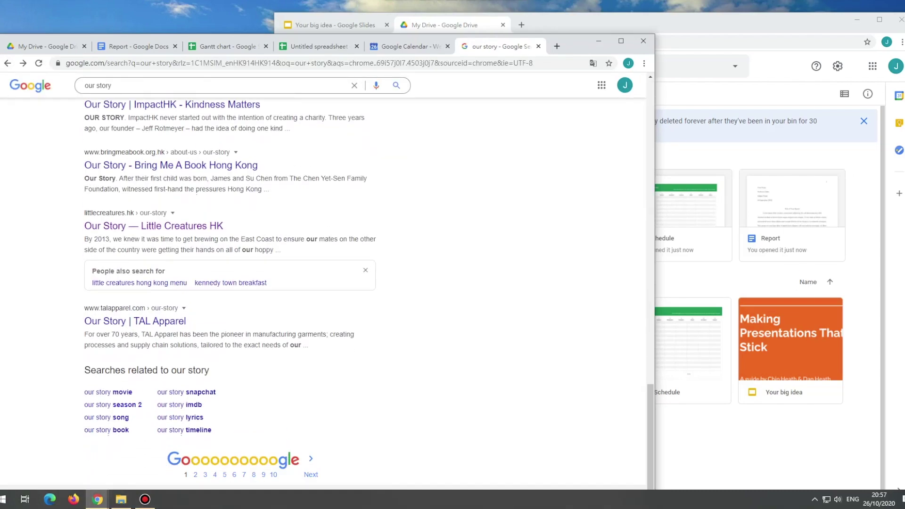
Step: Select the WHAT WE DO paragraph on Redress's Our Story page, then switch back to the Report document
{"action": "left_click", "coordinate": [311, 475]}
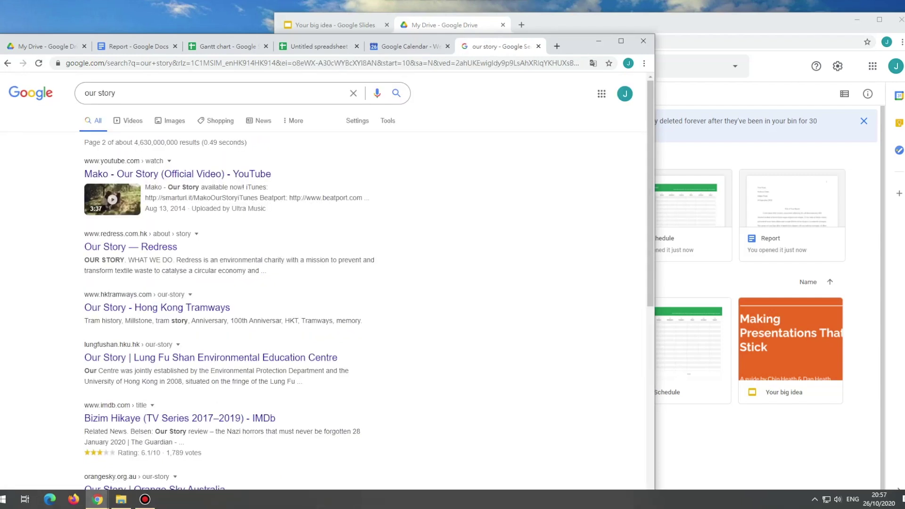
{"action": "scroll", "coordinate": [325, 283], "scroll_direction": "down", "scroll_amount": 1}
{"action": "left_click", "coordinate": [131, 198]}
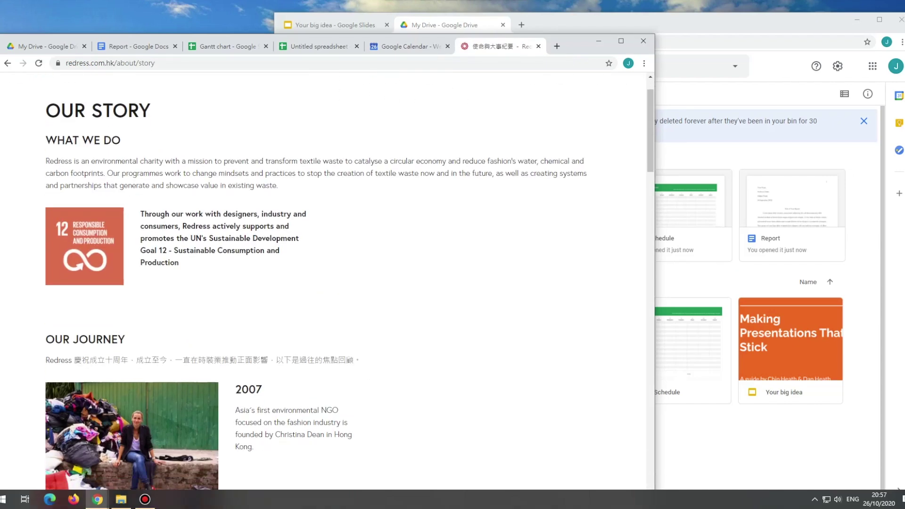
{"action": "left_click_drag", "start_coordinate": [45, 160], "coordinate": [288, 185]}
{"action": "key", "text": "ctrl+c"}
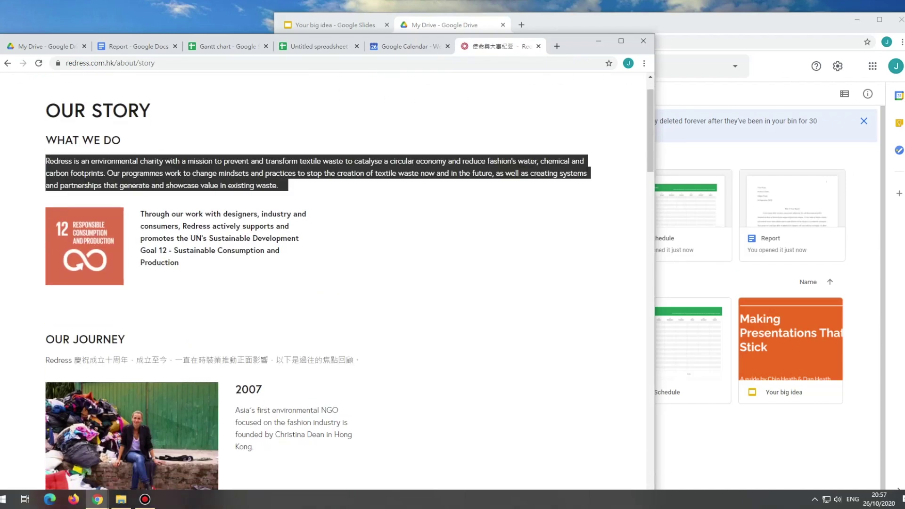
{"action": "key", "text": "ctrl+shift+Tab"}
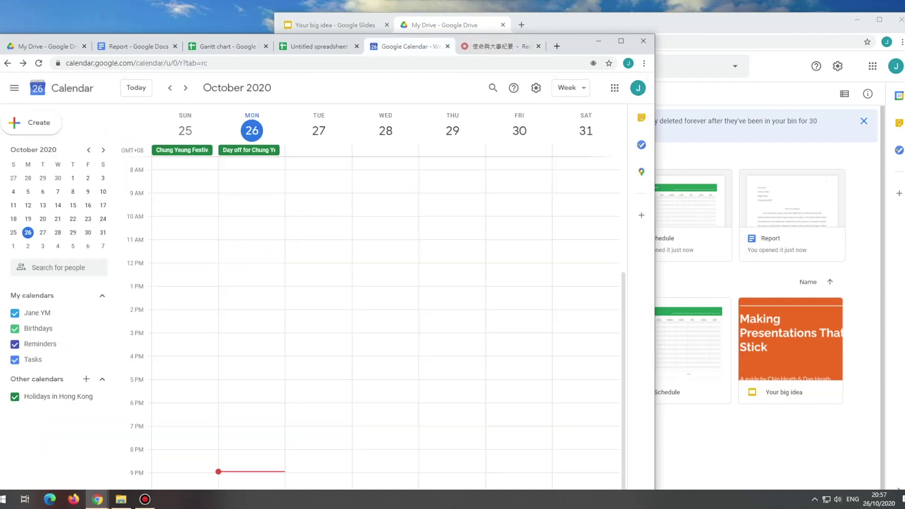
{"action": "key", "text": "ctrl+2"}
Step: Paste the Redress textile-waste paragraph under 'Our story' and add 'Sth like that' below it
{"action": "key", "text": "shift+Down"}
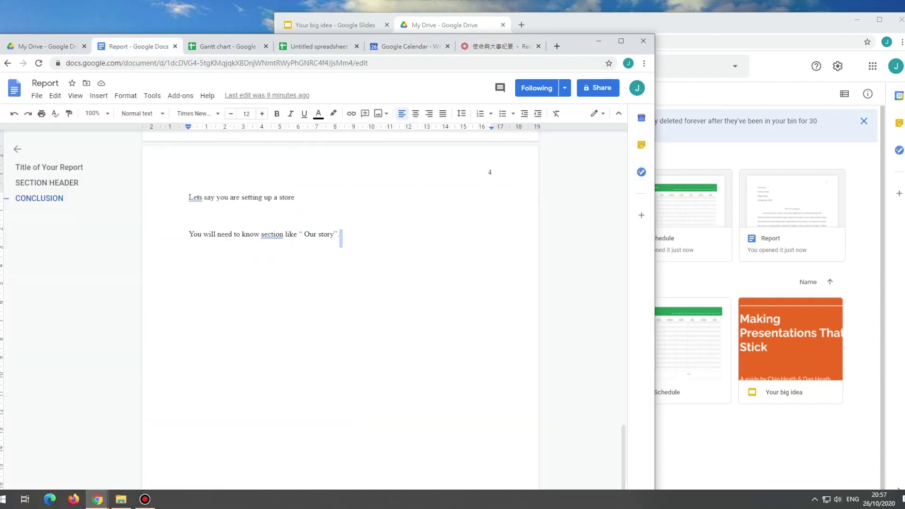
{"action": "key", "text": "Return"}
{"action": "key", "text": "Return"}
{"action": "key", "text": "ctrl+v"}
{"action": "type", "text": "\\"}
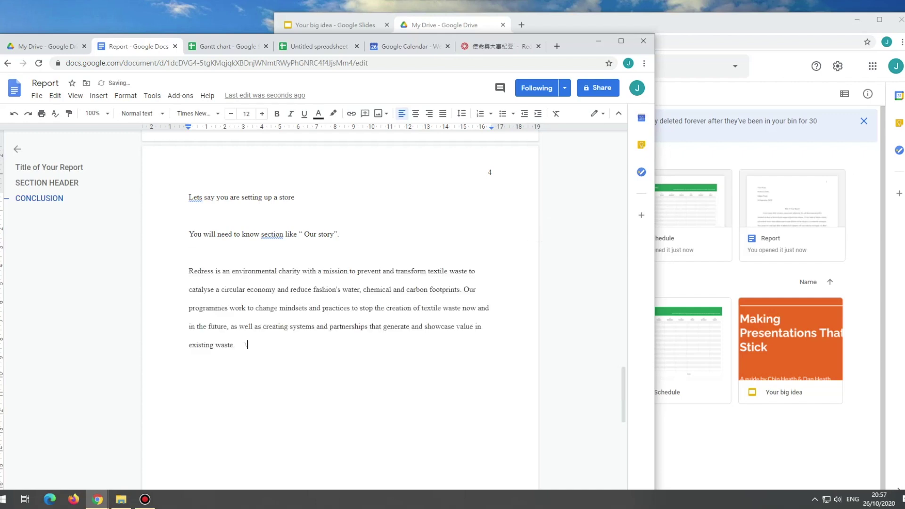
{"action": "key", "text": "BackSpace"}
{"action": "key", "text": "Return"}
{"action": "key", "text": "Return"}
{"action": "type", "text": "Sth like that"}
Step: Replace the paragraph's opening word 'Redress' with 'My store is in fact an'
{"action": "double_click", "coordinate": [200, 270]}
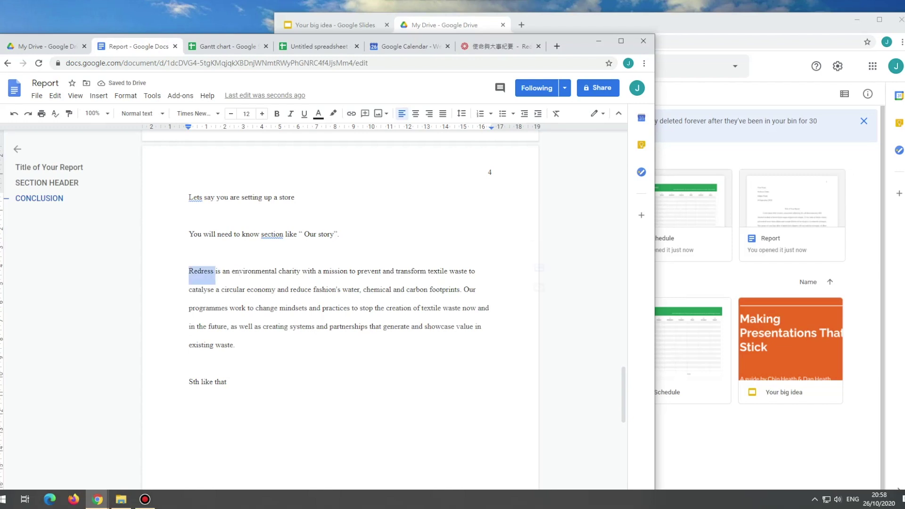
{"action": "left_click", "coordinate": [225, 271]}
{"action": "left_click_drag", "start_coordinate": [210, 271], "coordinate": [189, 272]}
{"action": "type", "text": "se a"}
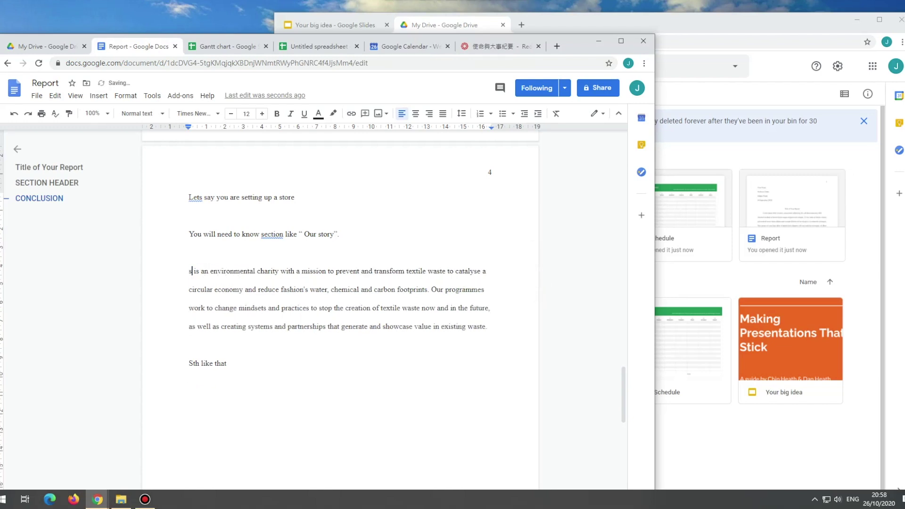
{"action": "key", "text": "BackSpace"}
{"action": "type", "text": "My sy"}
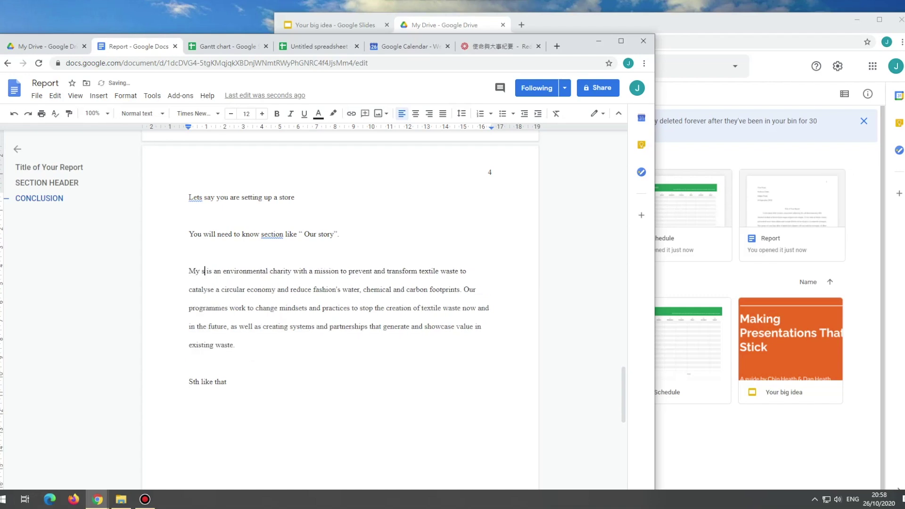
{"action": "key", "text": "BackSpace"}
{"action": "type", "text": "to"}
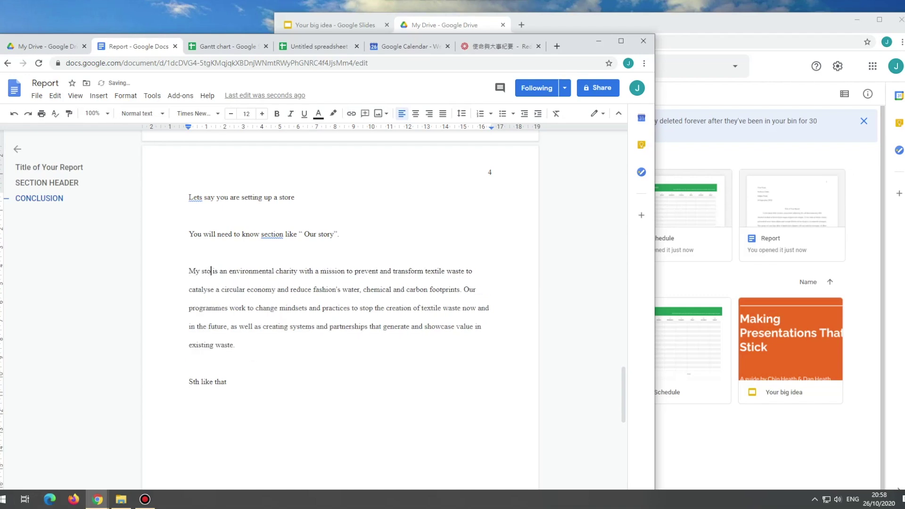
{"action": "type", "text": "re is in fact "}
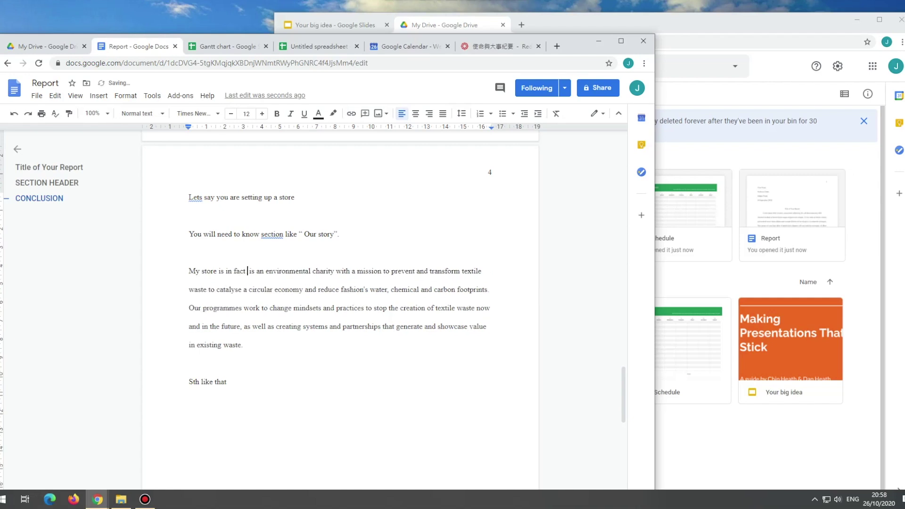
{"action": "type", "text": "an"}
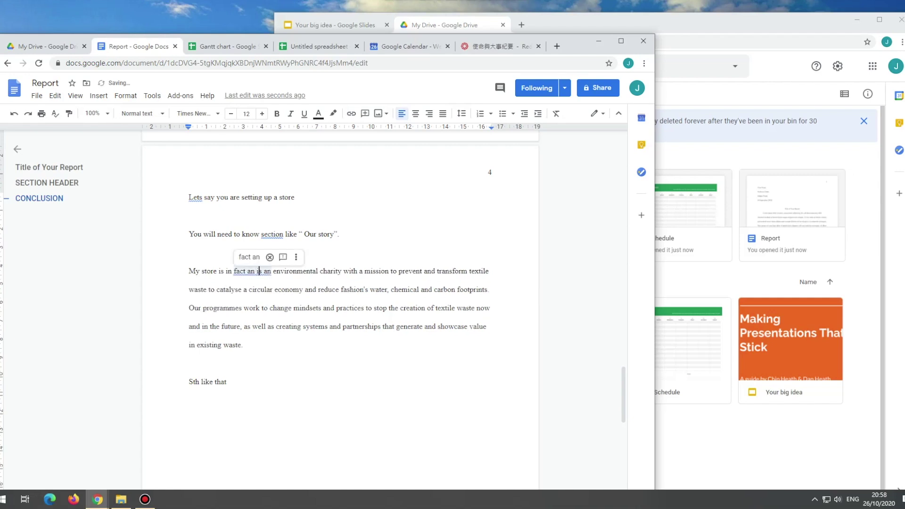
{"action": "key", "text": "Delete"}
{"action": "key", "text": "Delete"}
{"action": "key", "text": "Delete"}
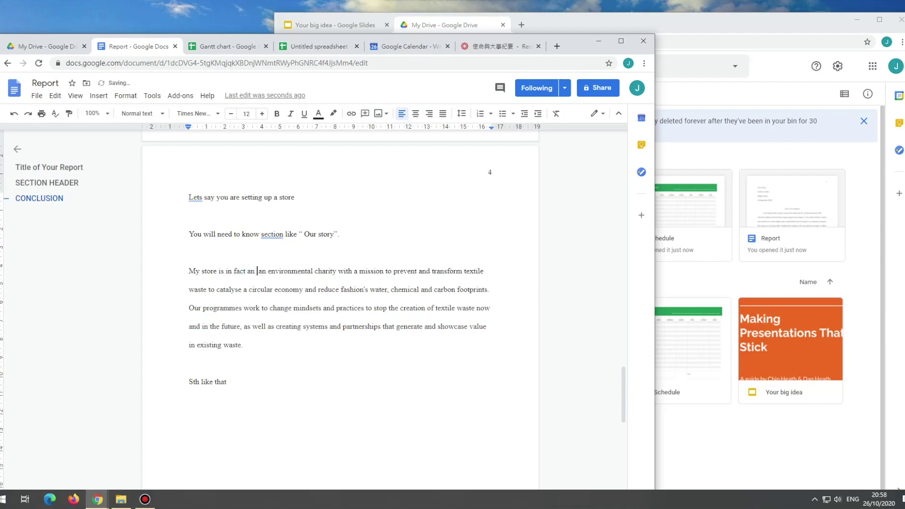
Step: Replace the full stop after 'footprints' with ', bla bla bla.' and select the duplicated 'an'
{"action": "left_click_drag", "start_coordinate": [252, 344], "coordinate": [325, 270]}
{"action": "left_click", "coordinate": [294, 290]}
{"action": "left_click", "coordinate": [400, 271]}
{"action": "left_click", "coordinate": [492, 290]}
{"action": "key", "text": "BackSpace"}
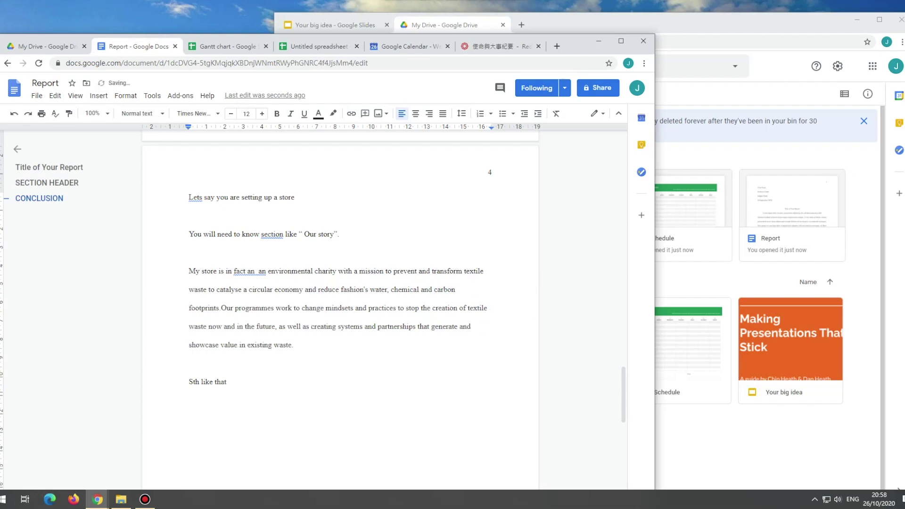
{"action": "key", "text": "BackSpace"}
{"action": "type", "text": ", bla bla"}
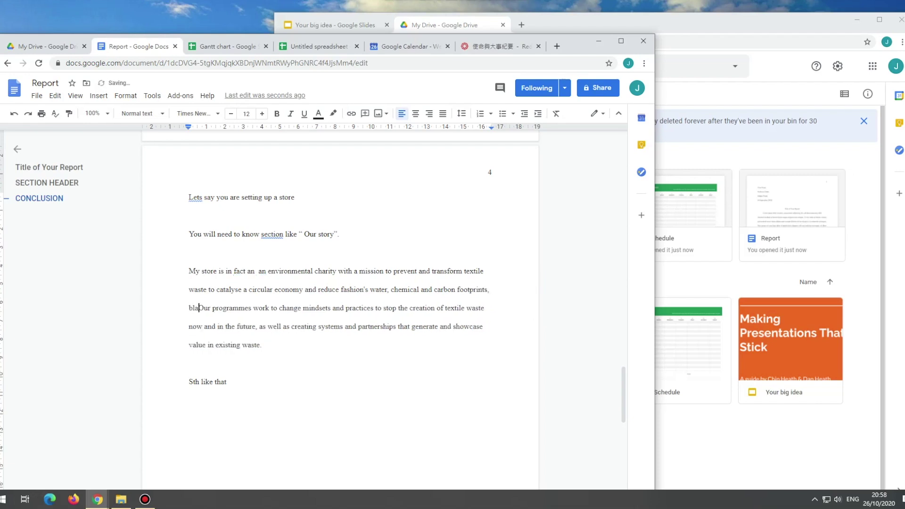
{"action": "type", "text": " bla "}
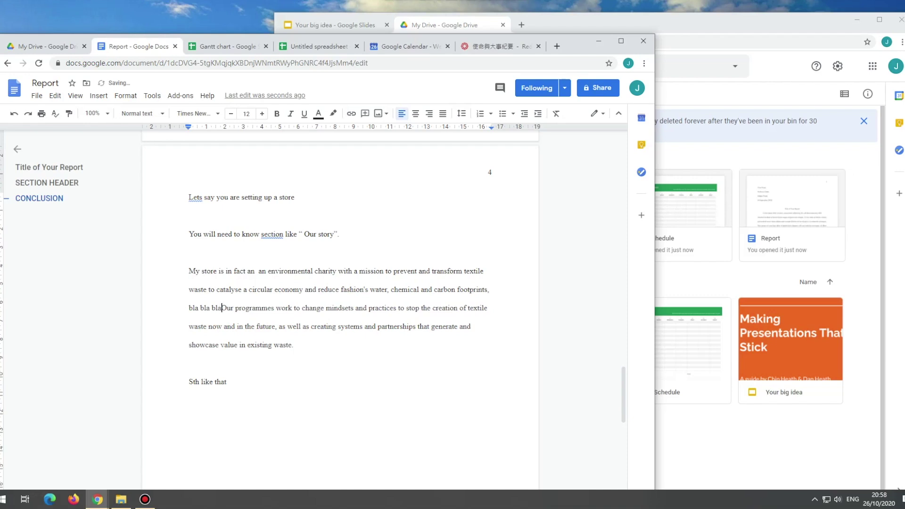
{"action": "type", "text": "."}
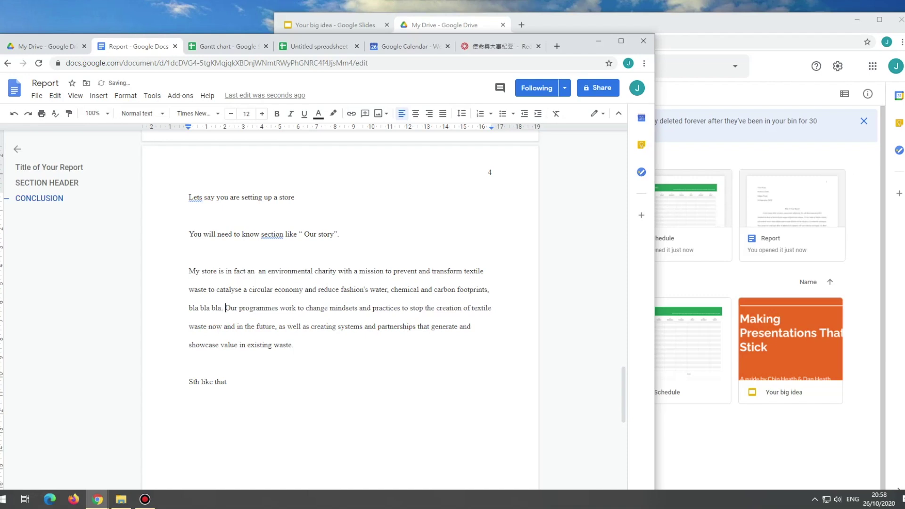
{"action": "left_click", "coordinate": [228, 381]}
{"action": "left_click", "coordinate": [304, 344]}
{"action": "mouse_move", "coordinate": [266, 271]}
{"action": "left_mouse_down"}
{"action": "mouse_move", "coordinate": [233, 271]}
{"action": "mouse_move", "coordinate": [254, 271]}
{"action": "left_mouse_up"}
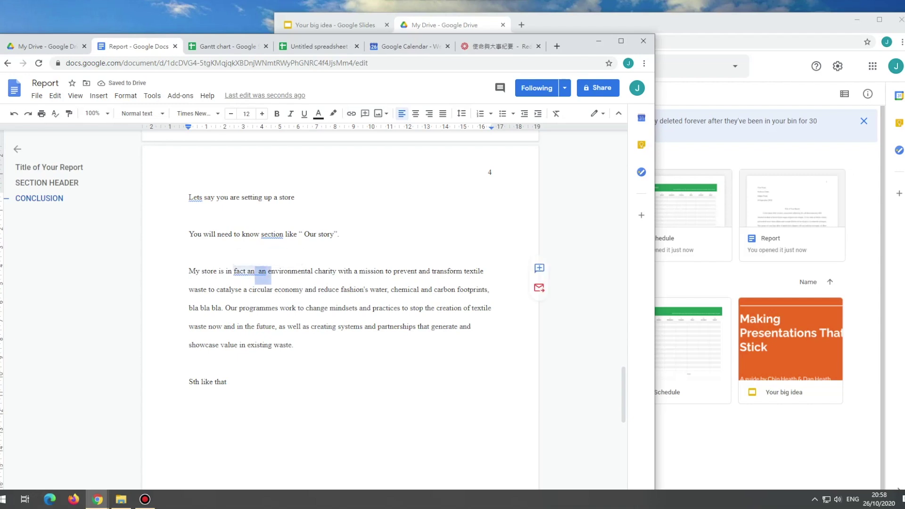
Step: Delete the duplicate 'an' and accept the 'sections' and 'environmental' spelling fixes
{"action": "key", "text": "BackSpace"}
{"action": "left_click", "coordinate": [280, 234]}
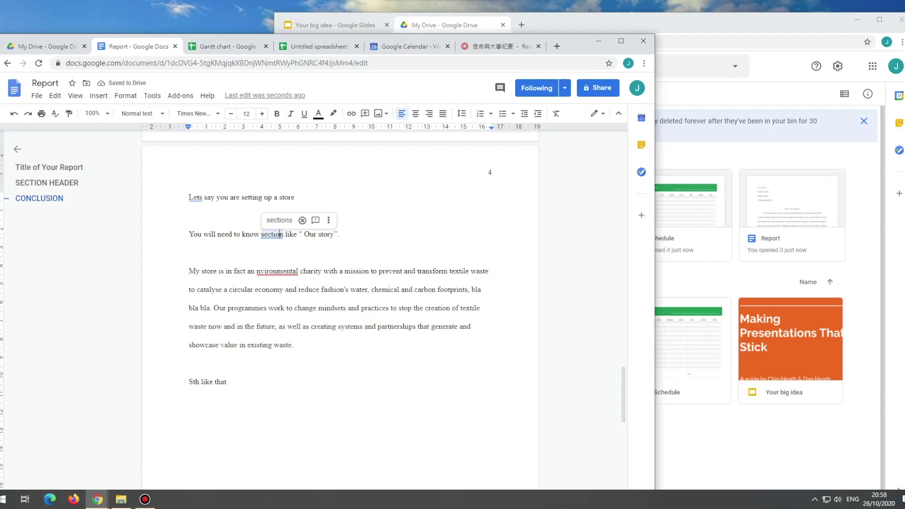
{"action": "left_click", "coordinate": [279, 221]}
{"action": "left_click", "coordinate": [299, 271]}
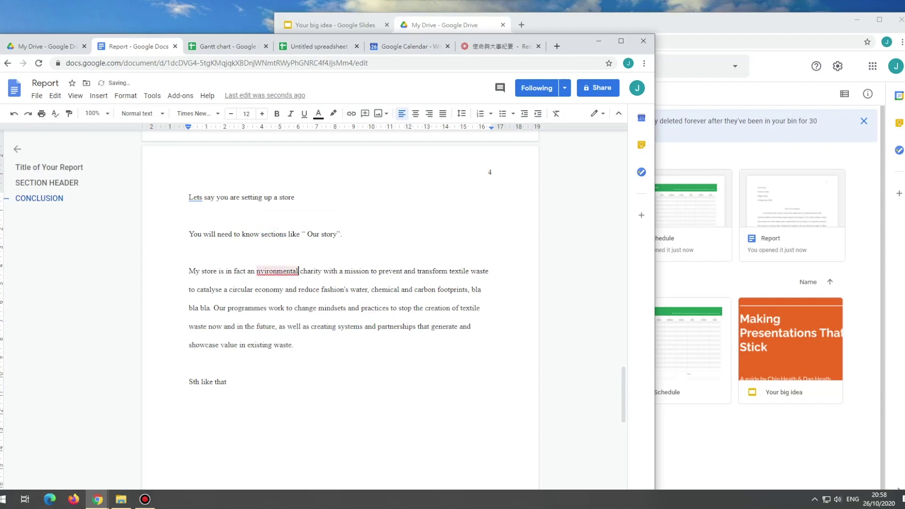
{"action": "left_click", "coordinate": [283, 257]}
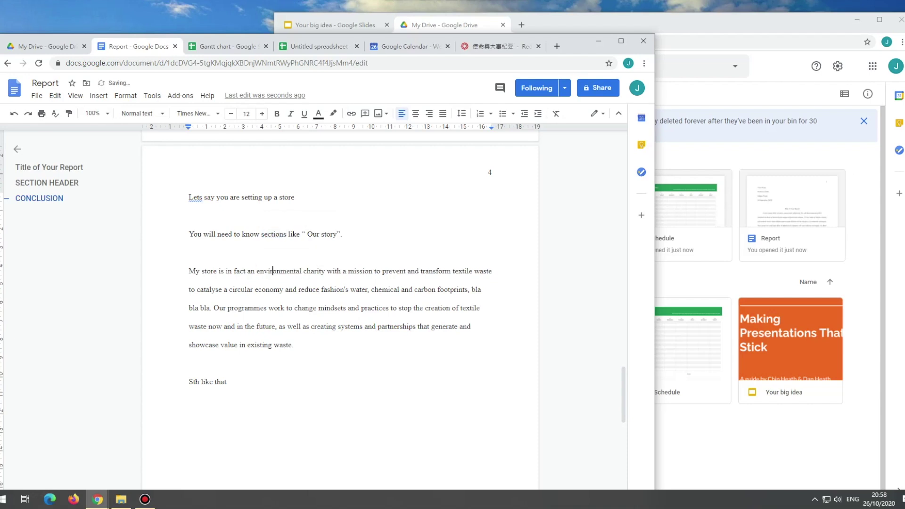
{"action": "scroll", "coordinate": [340, 306], "scroll_direction": "up", "scroll_amount": 1}
Step: Add the line 'And you will need an pretentious excel' above 'Sth like that'
{"action": "left_click", "coordinate": [189, 411]}
{"action": "type", "text": "And "}
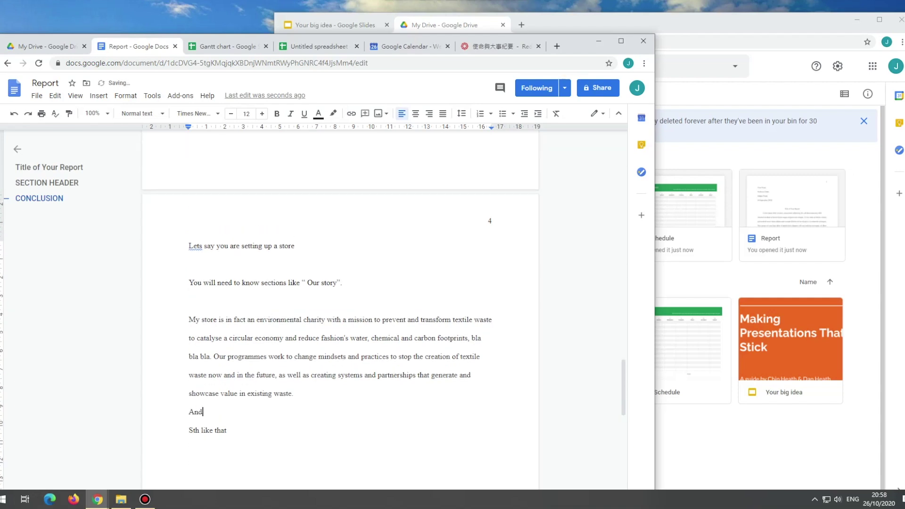
{"action": "type", "text": "you will need a"}
{"action": "key", "text": "BackSpace"}
{"action": "type", "text": "n pre"}
{"action": "type", "text": "tenvios"}
{"action": "key", "text": "BackSpace"}
{"action": "key", "text": "BackSpace"}
{"action": "key", "text": "BackSpace"}
{"action": "key", "text": "BackSpace"}
{"action": "type", "text": "cios "}
{"action": "type", "text": "exce"}
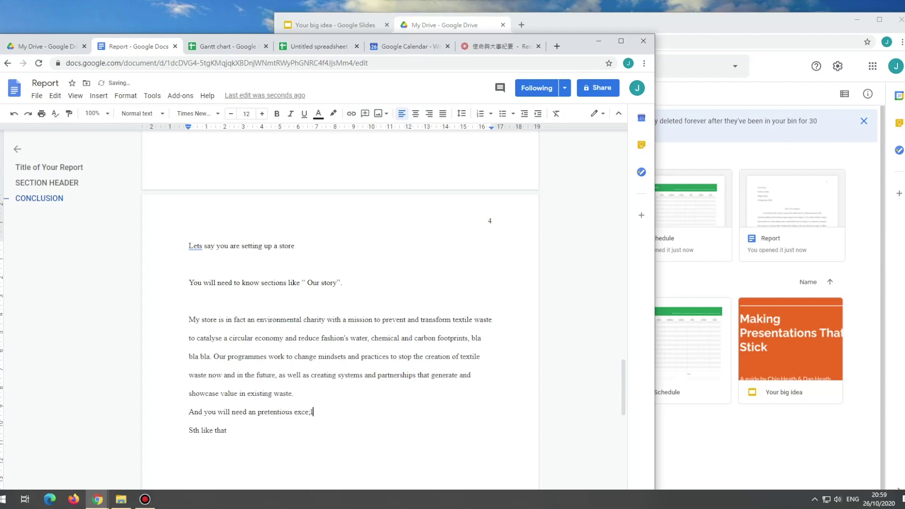
{"action": "type", "text": "l"}
{"action": "key", "text": "alt+space"}
{"action": "key", "text": "Escape"}
{"action": "key", "text": "Page_Up"}
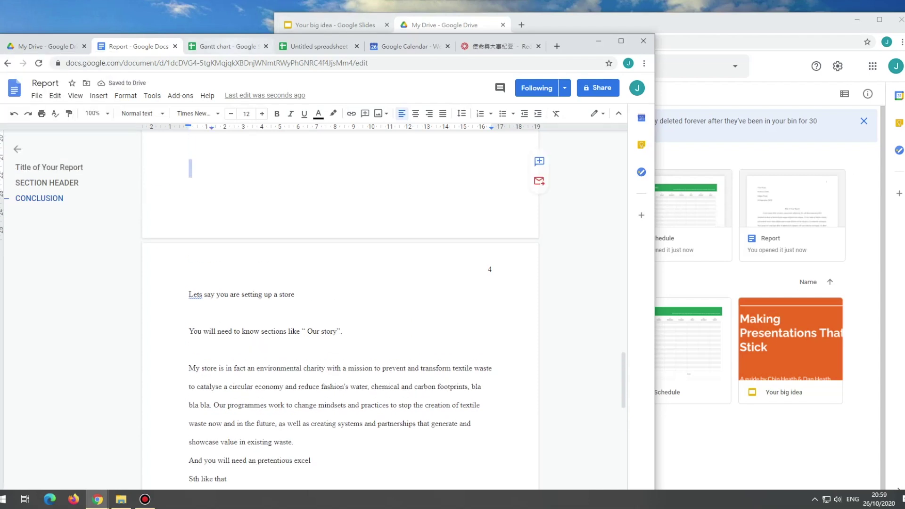
{"action": "key", "text": "ctrl+Tab"}
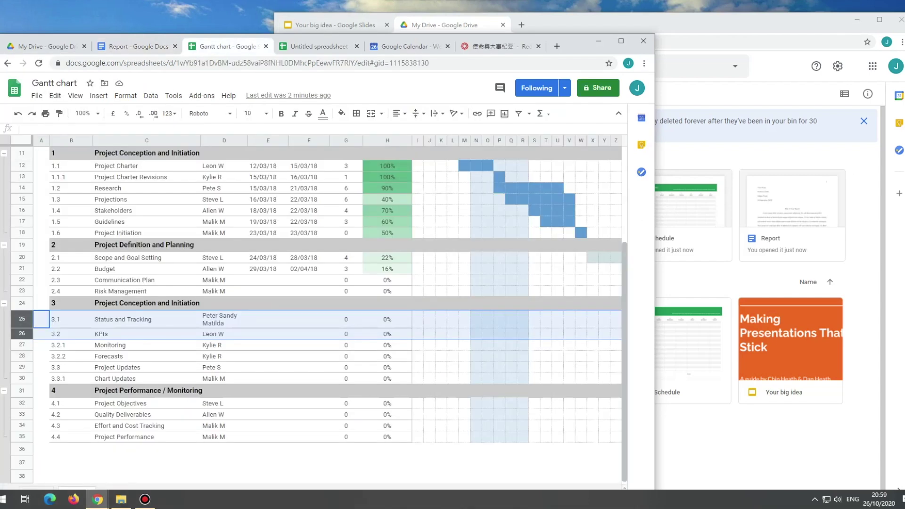
Step: Look over the Gantt chart's task cells, such as Scope and Goal Setting, Status and Tracking, and Project Objectives
{"action": "scroll", "coordinate": [319, 292], "scroll_direction": "down", "scroll_amount": 1}
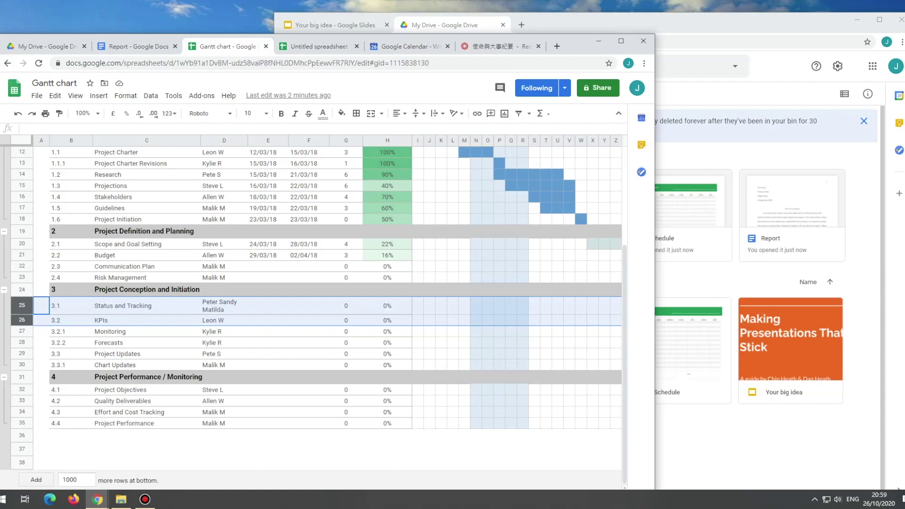
{"action": "left_click", "coordinate": [224, 331]}
{"action": "left_click", "coordinate": [147, 244]}
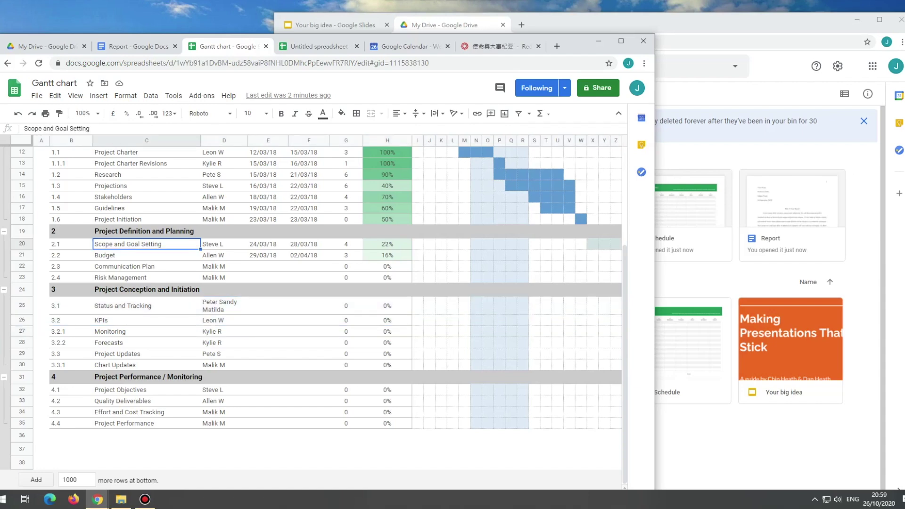
{"action": "double_click", "coordinate": [147, 231]}
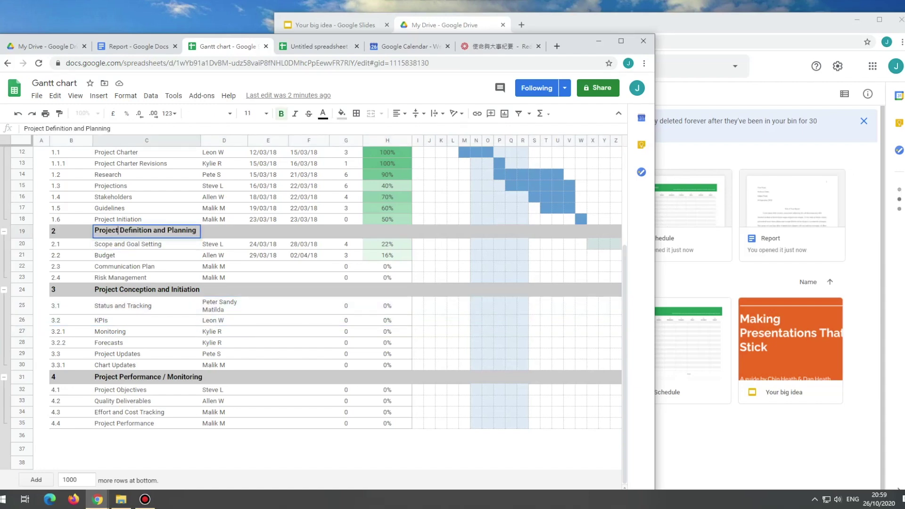
{"action": "left_click", "coordinate": [141, 289]}
{"action": "left_click", "coordinate": [142, 306]}
{"action": "key", "text": "Return"}
{"action": "double_click", "coordinate": [147, 389]}
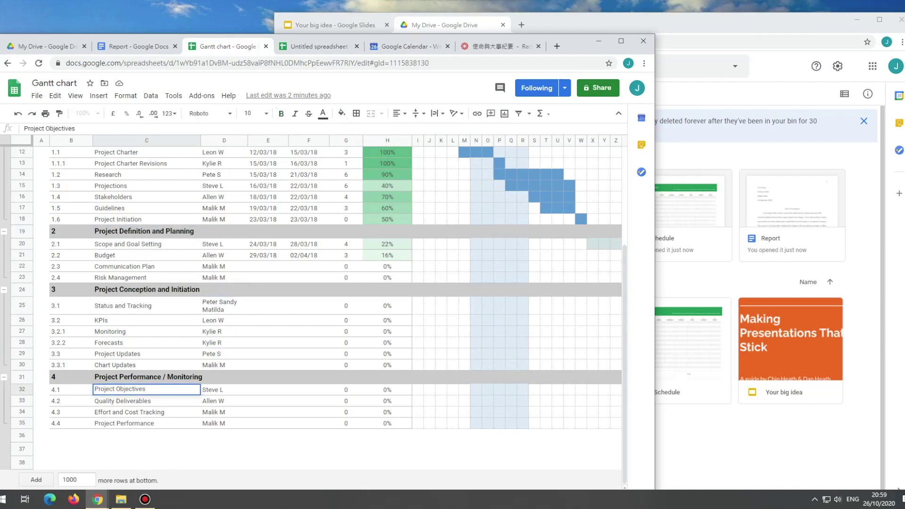
{"action": "left_click", "coordinate": [224, 175]}
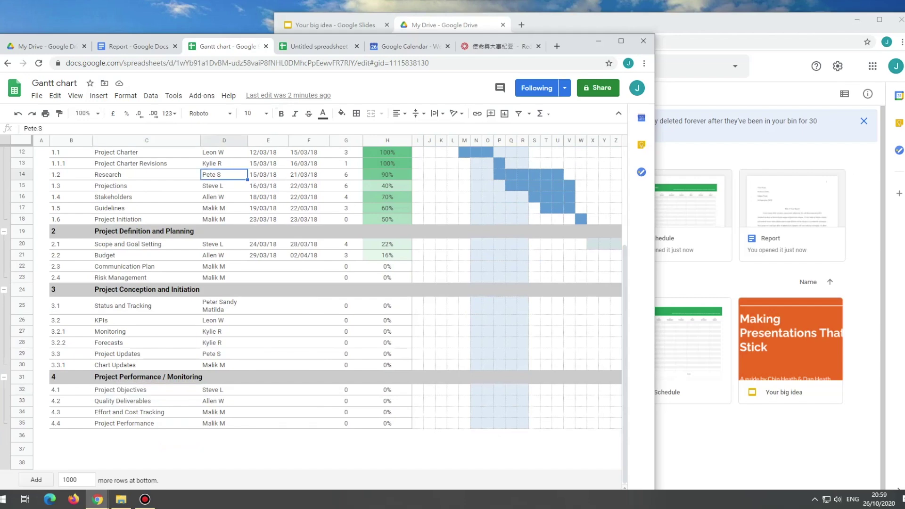
{"action": "scroll", "coordinate": [314, 319], "scroll_direction": "up", "scroll_amount": 3}
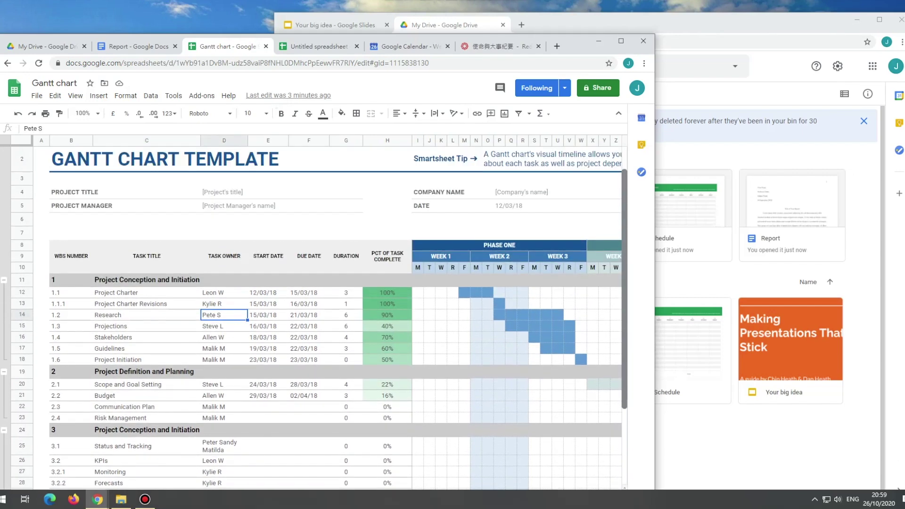
{"action": "scroll", "coordinate": [314, 318], "scroll_direction": "down", "scroll_amount": 1}
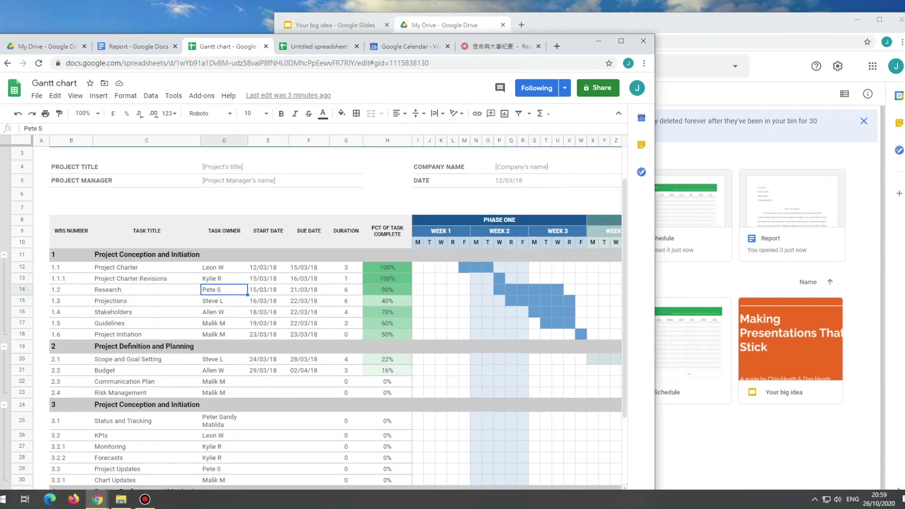
Step: Replace the PHASE ONE header text with 'Oct 10 - Oct 31 (Halloween :)'
{"action": "left_click", "coordinate": [500, 219]}
{"action": "key", "text": "Return"}
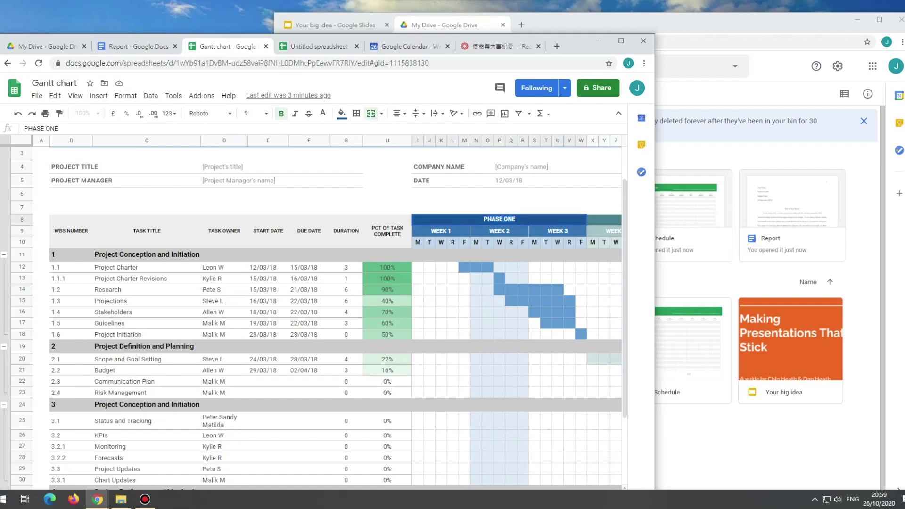
{"action": "key", "text": "ctrl+a"}
{"action": "type", "text": "Oct 10 - Oct 31"}
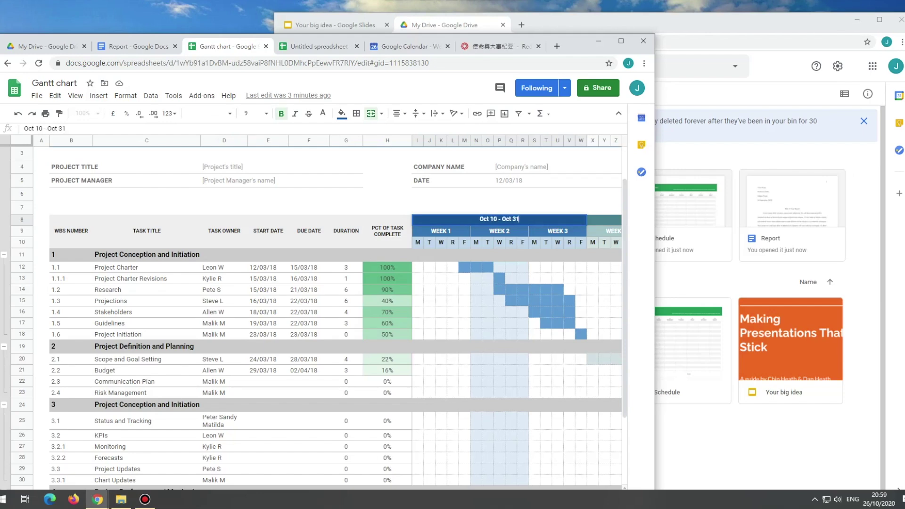
{"action": "type", "text": " ()Ha;;ow"}
{"action": "key", "text": "BackSpace"}
{"action": "key", "text": "BackSpace"}
{"action": "key", "text": "BackSpace"}
{"action": "type", "text": "lloween :"}
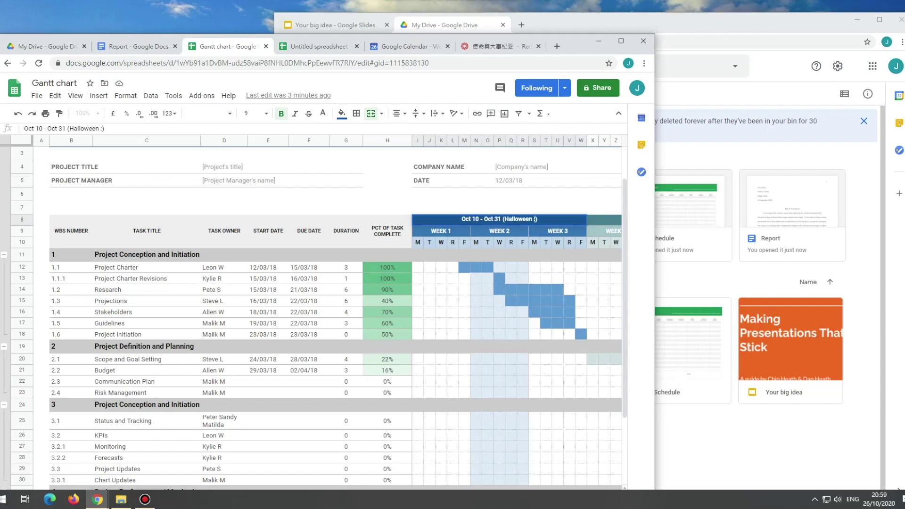
{"action": "type", "text": ":"}
Step: Confirm the new phase header and fill the Project Charter first-week days blue
{"action": "key", "text": "Return"}
{"action": "left_click_drag", "start_coordinate": [417, 267], "coordinate": [453, 266]}
{"action": "left_click", "coordinate": [342, 113]}
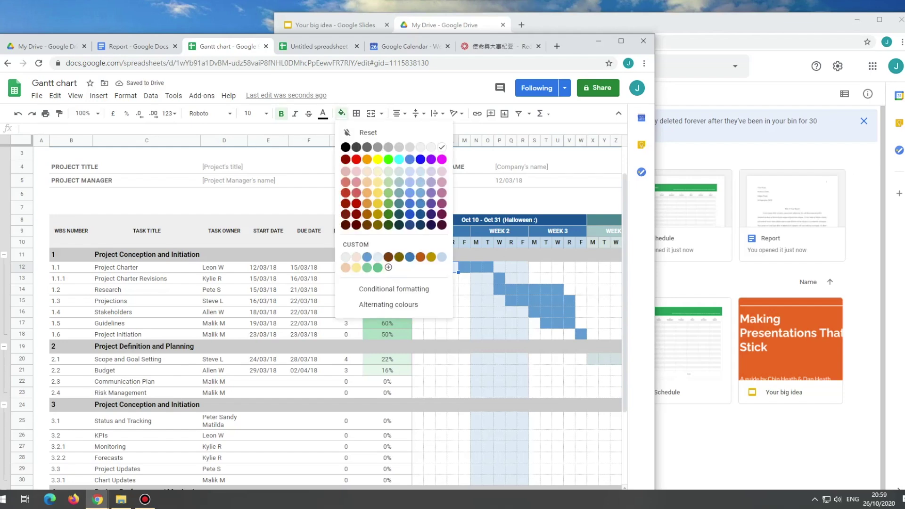
{"action": "left_click", "coordinate": [410, 159]}
Step: Fill the Stakeholders timeline days red
{"action": "left_click", "coordinate": [453, 301]}
{"action": "scroll", "coordinate": [330, 307], "scroll_direction": "up", "scroll_amount": 1}
{"action": "scroll", "coordinate": [330, 307], "scroll_direction": "down", "scroll_amount": 2}
{"action": "scroll", "coordinate": [330, 306], "scroll_direction": "up", "scroll_amount": 1}
{"action": "left_click_drag", "start_coordinate": [441, 298], "coordinate": [453, 298]}
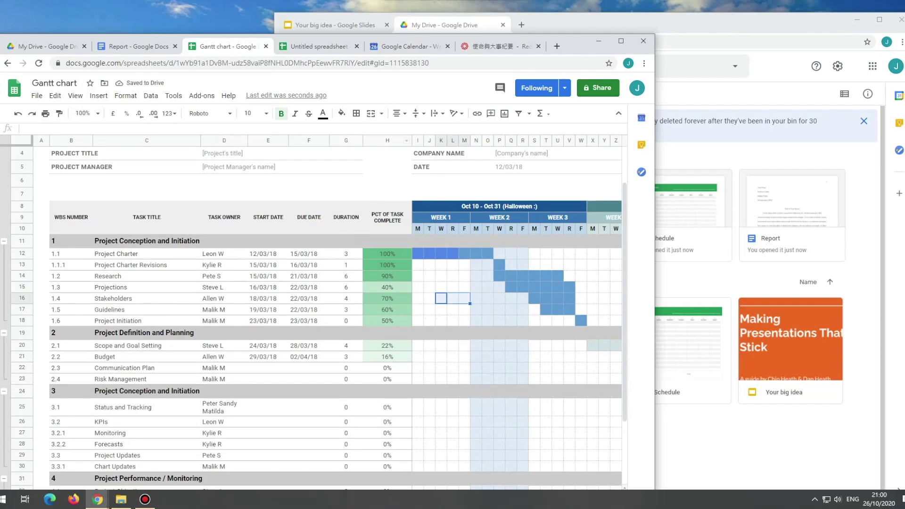
{"action": "left_click", "coordinate": [342, 113]}
{"action": "left_click", "coordinate": [357, 159]}
{"action": "left_click", "coordinate": [487, 309]}
{"action": "scroll", "coordinate": [330, 321], "scroll_direction": "down", "scroll_amount": 2}
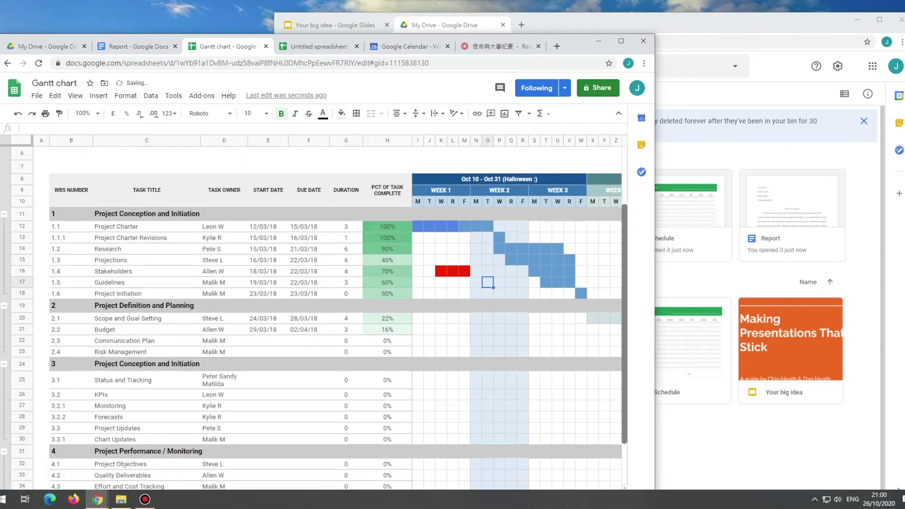
Step: Fill the Budget first-week cells and a two-day Guidelines bar dark orange
{"action": "left_click_drag", "start_coordinate": [440, 316], "coordinate": [476, 316]}
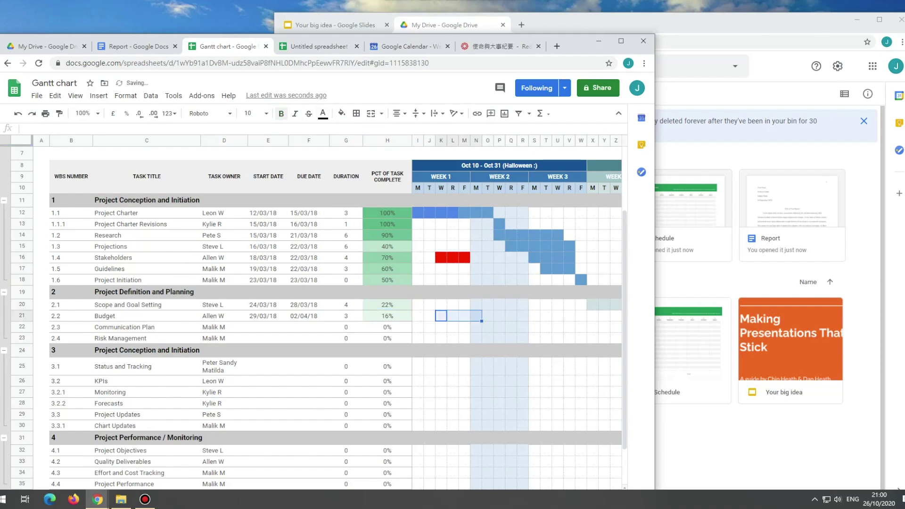
{"action": "left_click", "coordinate": [341, 113]}
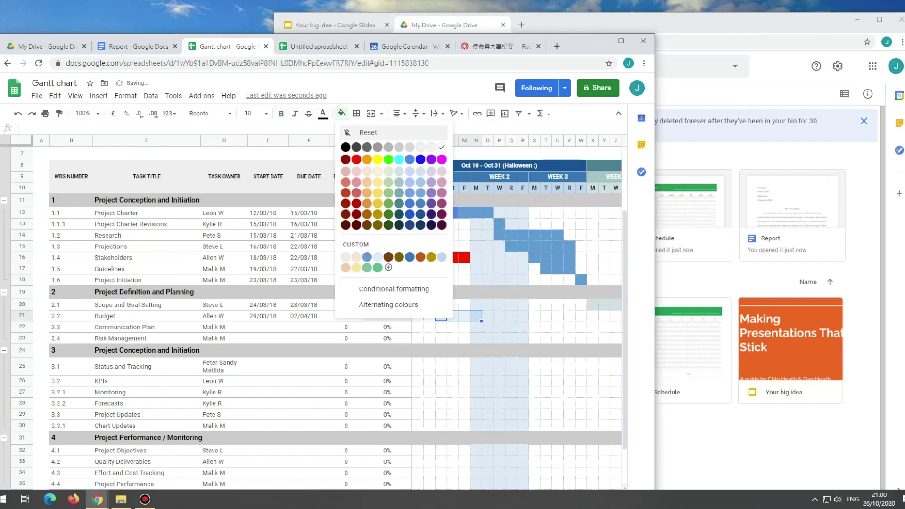
{"action": "left_click", "coordinate": [371, 206]}
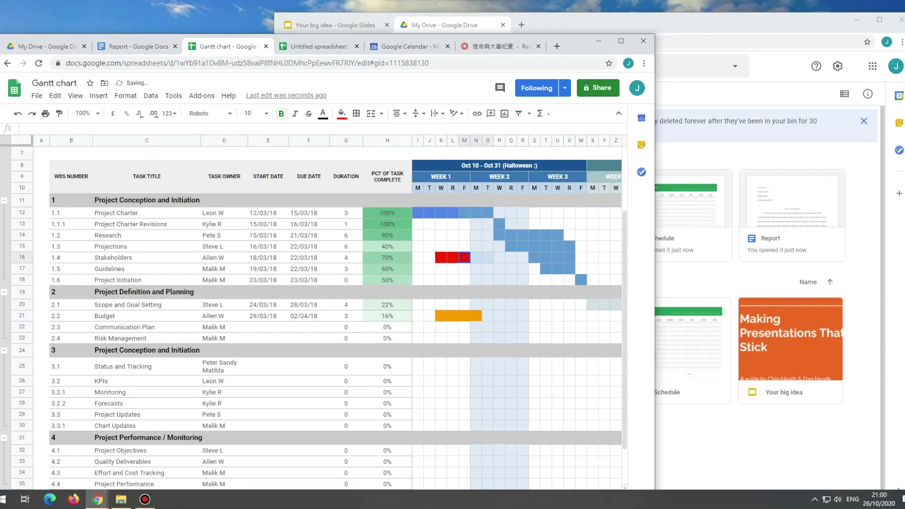
{"action": "left_click", "coordinate": [453, 269]}
{"action": "left_click_drag", "start_coordinate": [452, 269], "coordinate": [476, 268]}
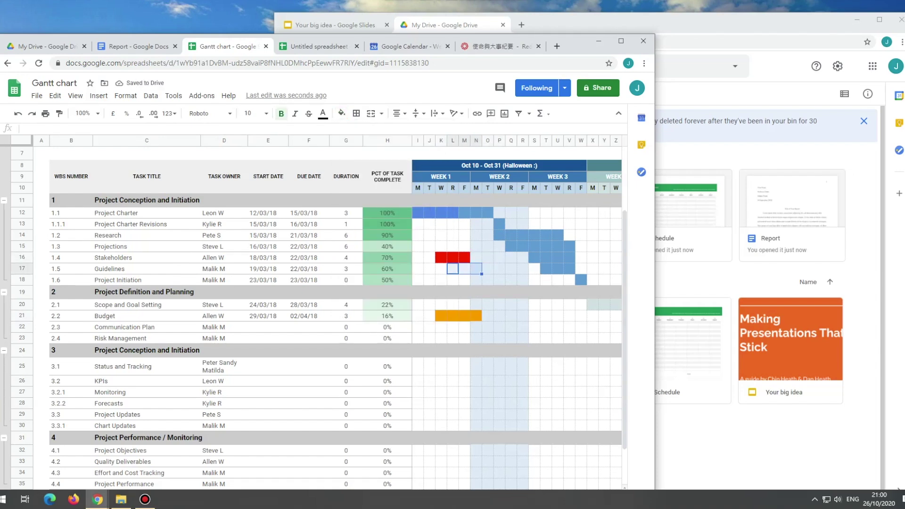
{"action": "left_click", "coordinate": [342, 113]}
{"action": "left_click", "coordinate": [371, 206]}
{"action": "left_click", "coordinate": [511, 327]}
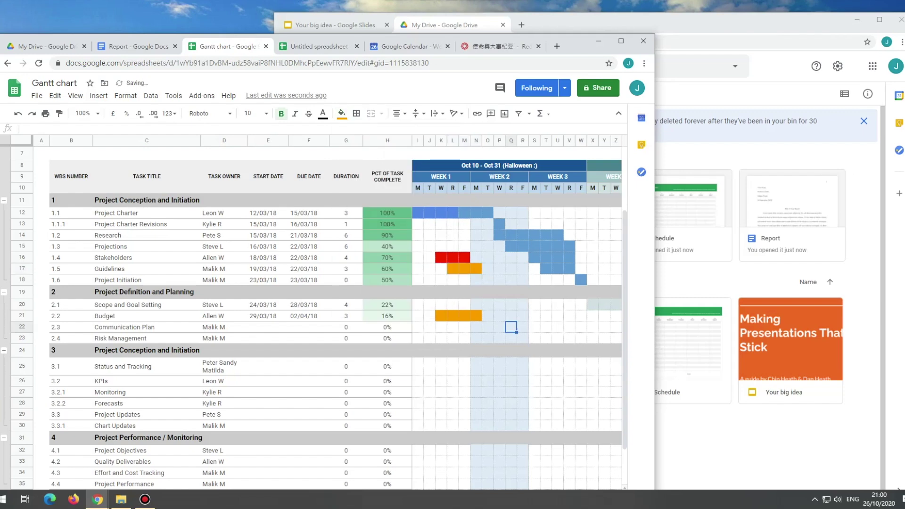
{"action": "scroll", "coordinate": [330, 307], "scroll_direction": "down", "scroll_amount": 3}
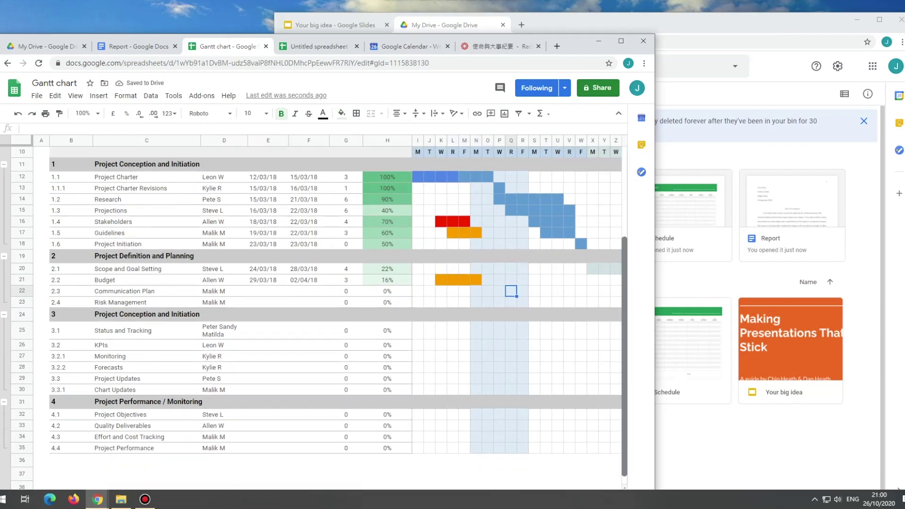
Step: Paste 24/03/18 as the Communication Plan, Risk Management, Status and Tracking and KPIs dates
{"action": "left_click", "coordinate": [268, 244]}
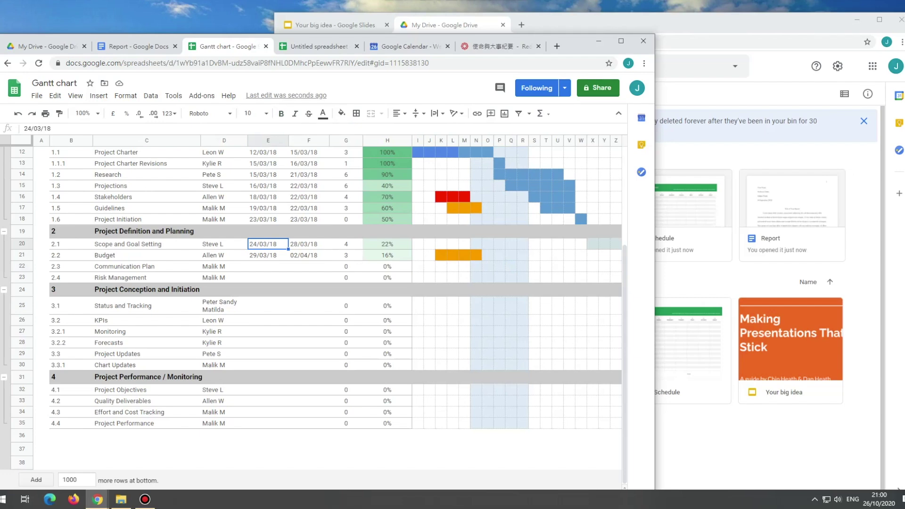
{"action": "left_click", "coordinate": [268, 266]}
{"action": "type", "text": "24/03/18"}
{"action": "left_click", "coordinate": [268, 277]}
{"action": "type", "text": "24/03/18"}
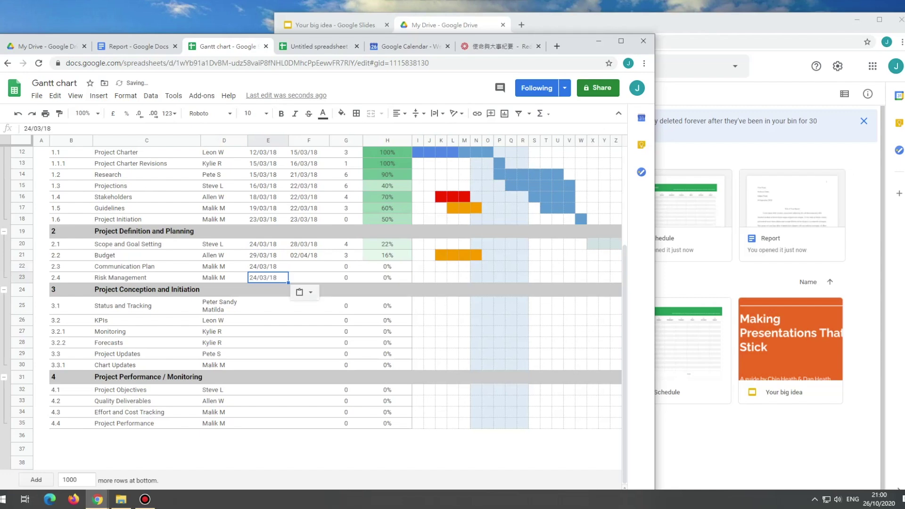
{"action": "left_click", "coordinate": [309, 305]}
{"action": "type", "text": "24/03/18"}
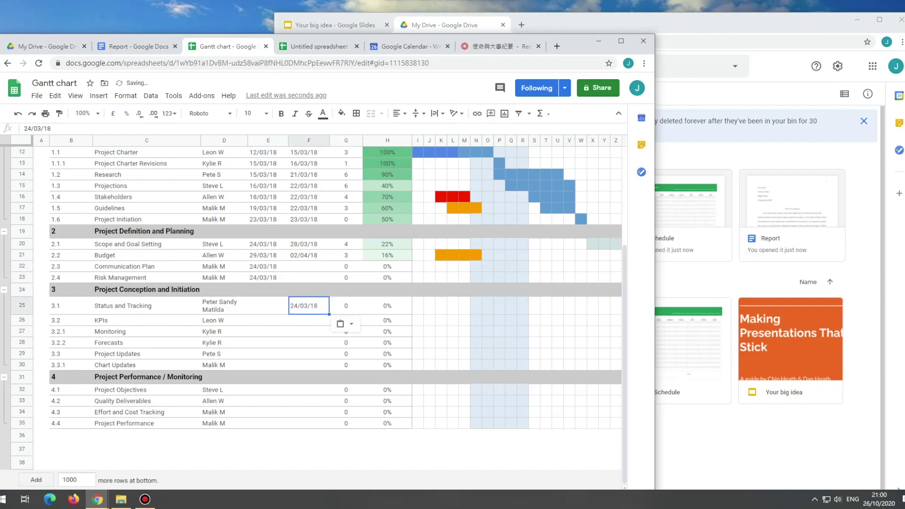
{"action": "left_click", "coordinate": [267, 320]}
{"action": "type", "text": "24/03/18"}
{"action": "left_click", "coordinate": [268, 305]}
{"action": "type", "text": "24/03/18"}
Step: Shade the six-day Scope and Goal Setting bar dark grey
{"action": "left_click", "coordinate": [465, 305]}
{"action": "left_click", "coordinate": [499, 243]}
{"action": "left_click_drag", "start_coordinate": [500, 244], "coordinate": [557, 243]}
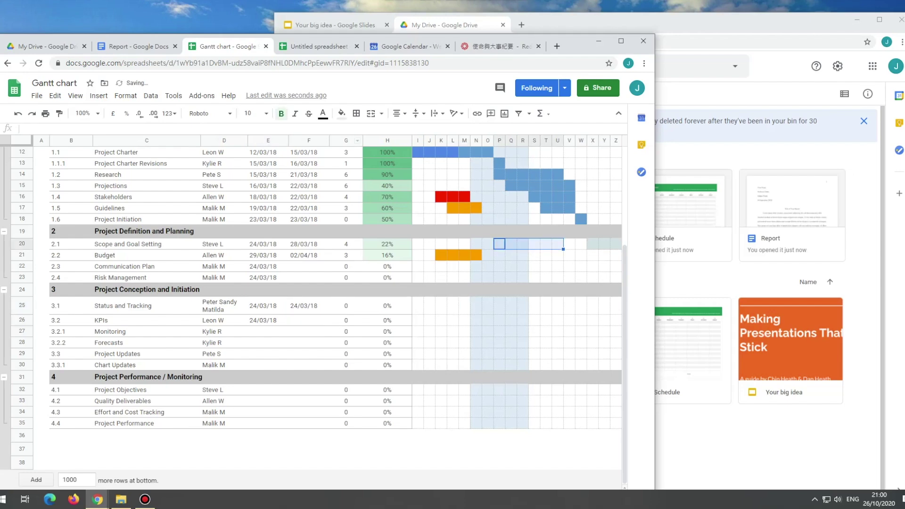
{"action": "left_click", "coordinate": [342, 113]}
{"action": "left_click", "coordinate": [366, 147]}
{"action": "left_click", "coordinate": [476, 278]}
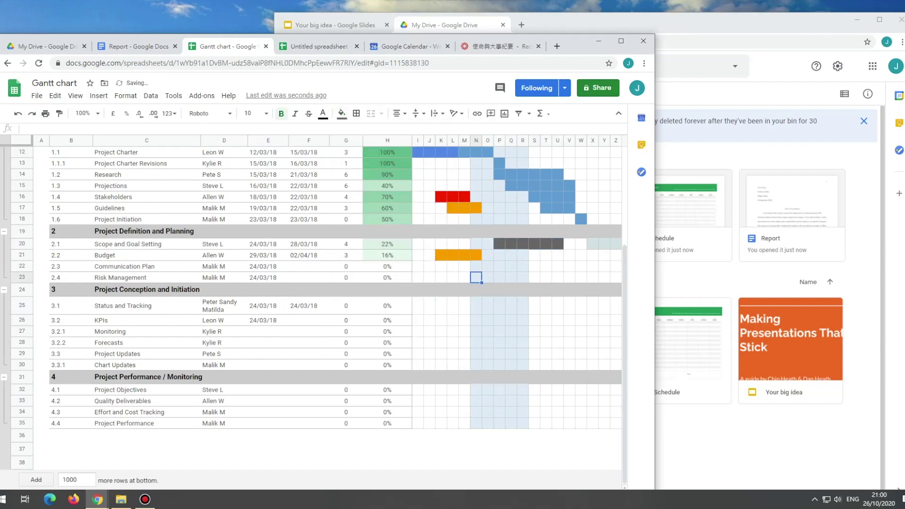
Step: Collapse the Project Performance / Monitoring row group for section 4
{"action": "left_click", "coordinate": [522, 320]}
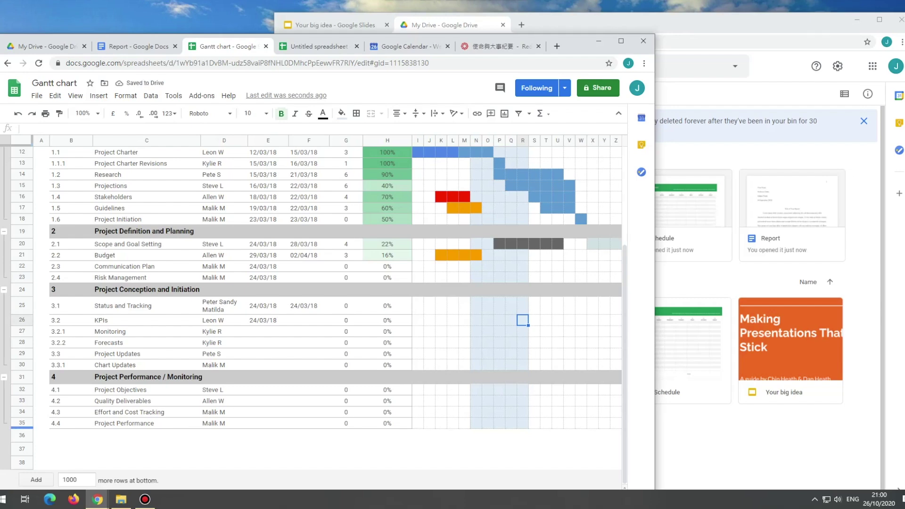
{"action": "left_click", "coordinate": [4, 377]}
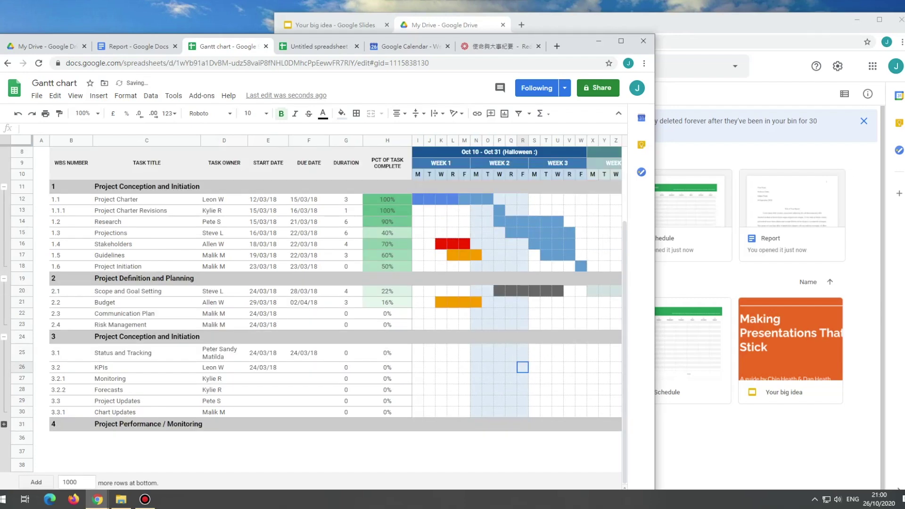
{"action": "scroll", "coordinate": [330, 282], "scroll_direction": "up", "scroll_amount": 5}
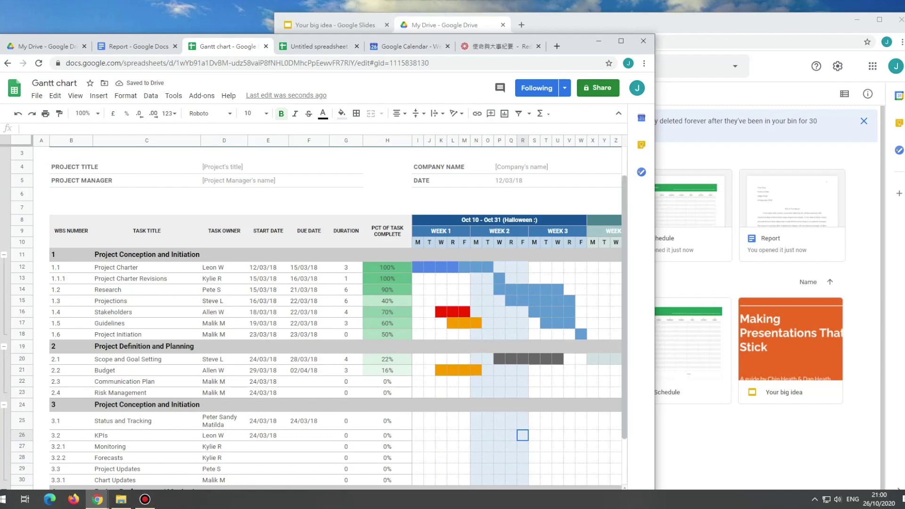
{"action": "scroll", "coordinate": [330, 316], "scroll_direction": "down", "scroll_amount": 3}
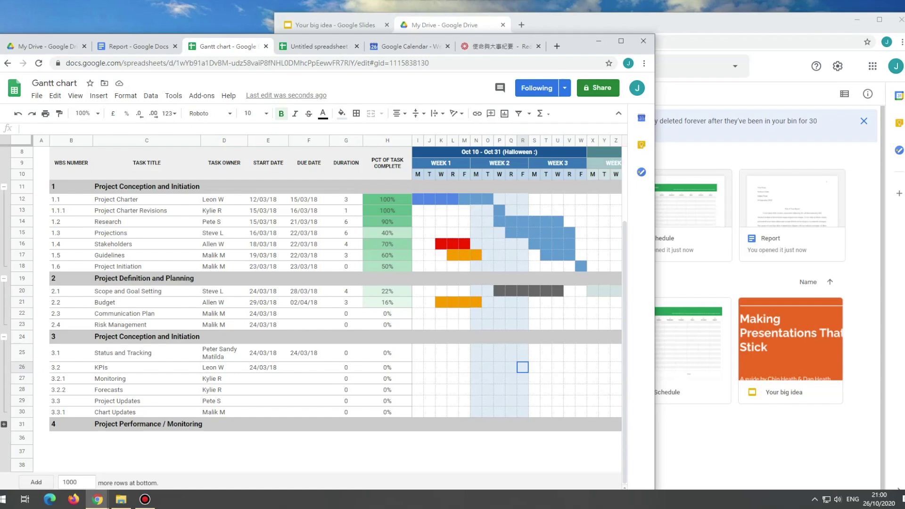
Step: Copy the 1.6 Project Initiation row into rows 36, 37 and over 3.2 KPIs, then switch to Calendar
{"action": "left_click", "coordinate": [22, 266]}
{"action": "key", "text": "ctrl+c"}
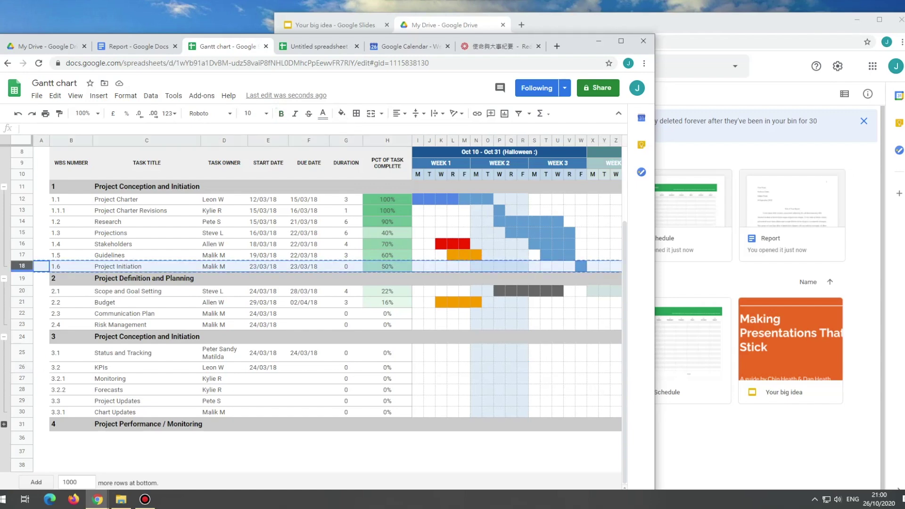
{"action": "left_click", "coordinate": [21, 437]}
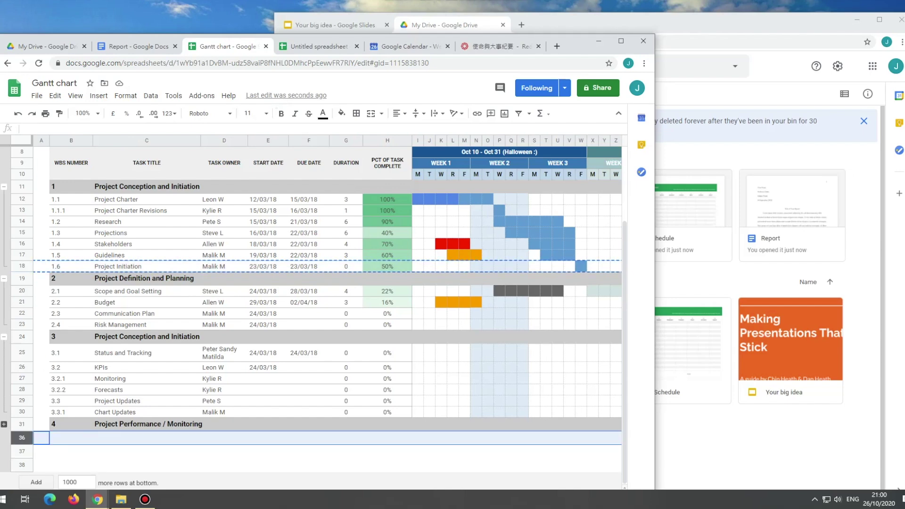
{"action": "key", "text": "ctrl+v"}
{"action": "left_click", "coordinate": [22, 451]}
{"action": "key", "text": "ctrl+v"}
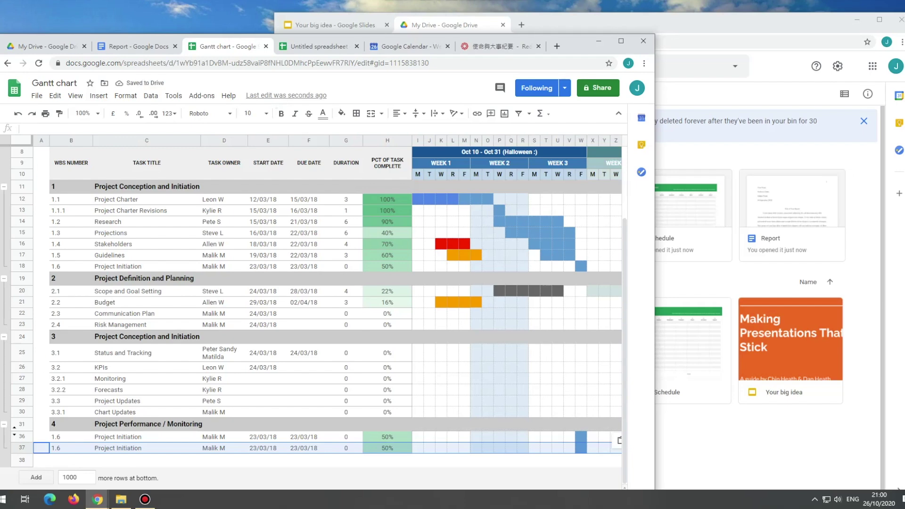
{"action": "left_click", "coordinate": [21, 367]}
{"action": "key", "text": "ctrl+v"}
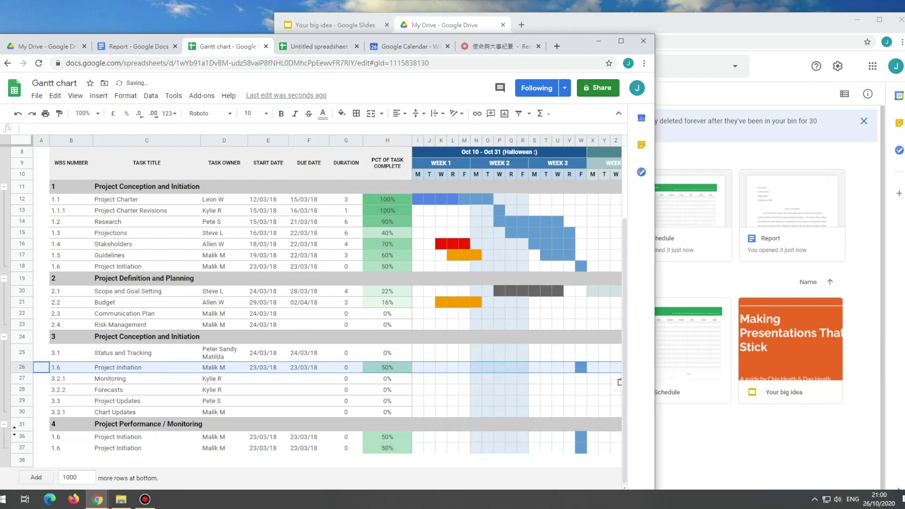
{"action": "left_click", "coordinate": [409, 47]}
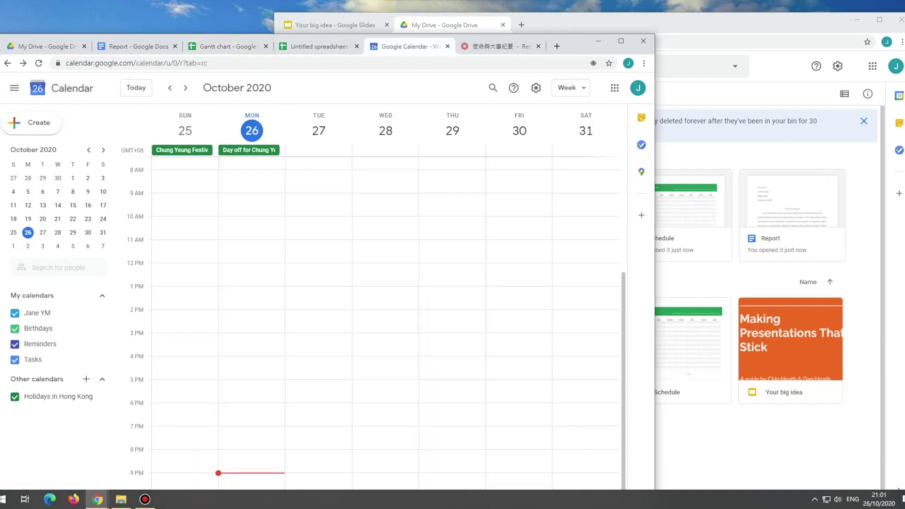
Step: Start a new event on Monday 2 November titled 'Medical Follow Up'
{"action": "left_click", "coordinate": [315, 225]}
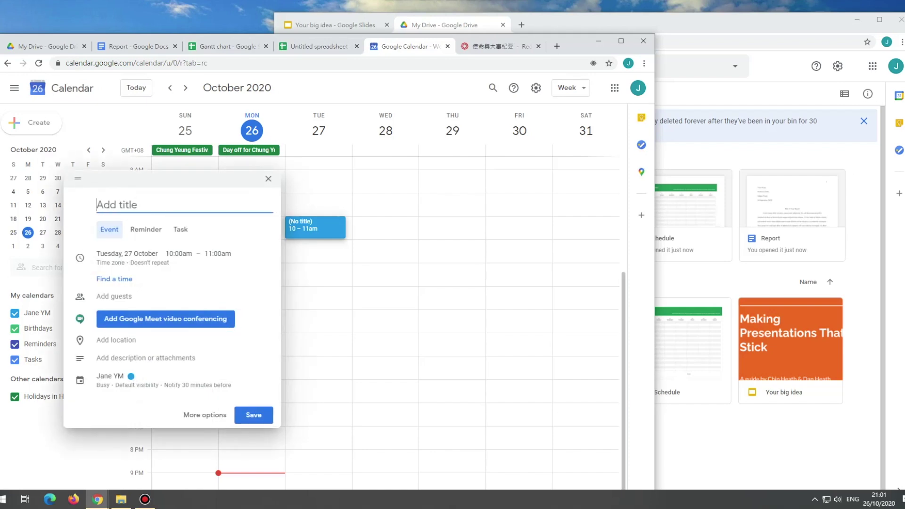
{"action": "key", "text": "Escape"}
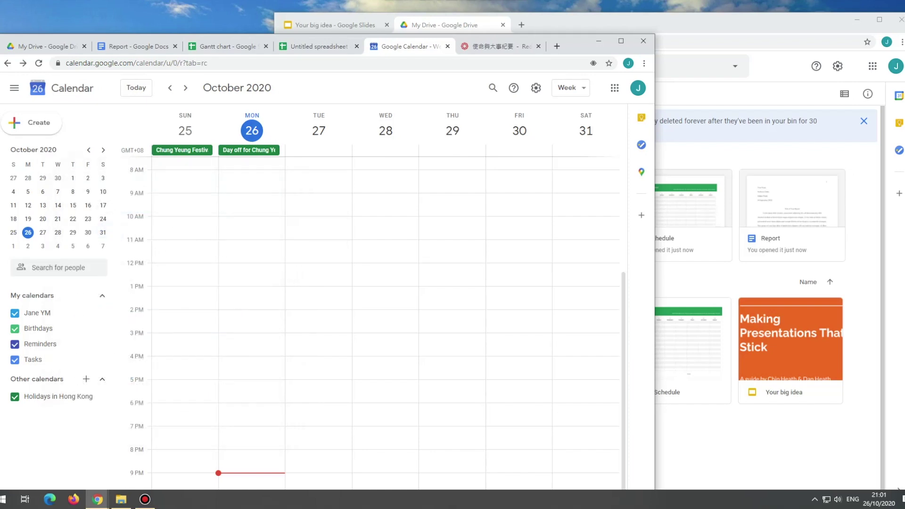
{"action": "left_click", "coordinate": [185, 88]}
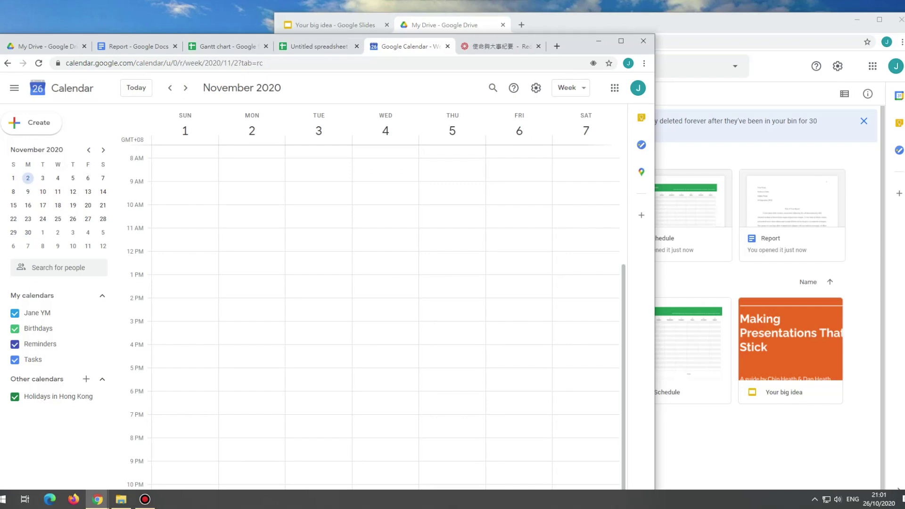
{"action": "left_click", "coordinate": [249, 152]}
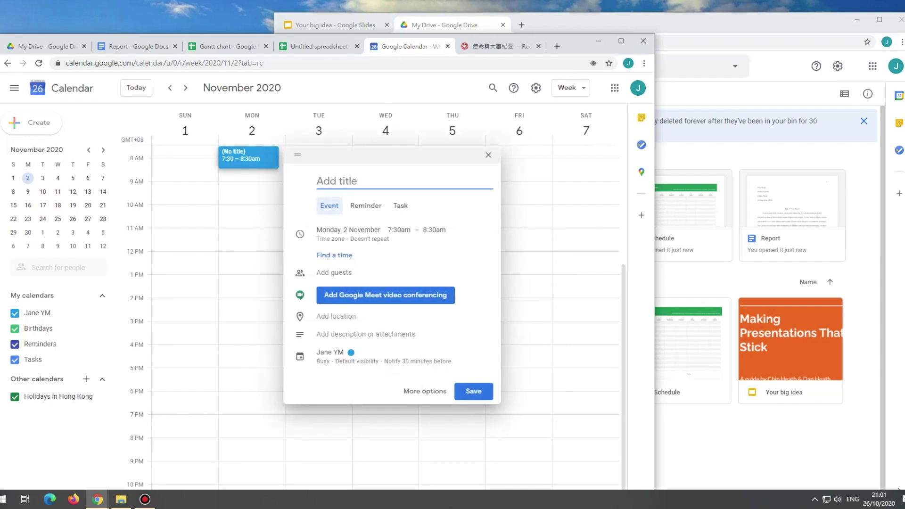
{"action": "type", "text": "Meci"}
{"action": "type", "text": "dical"}
{"action": "type", "text": " Fold"}
{"action": "key", "text": "BackSpace"}
{"action": "type", "text": "low Up"}
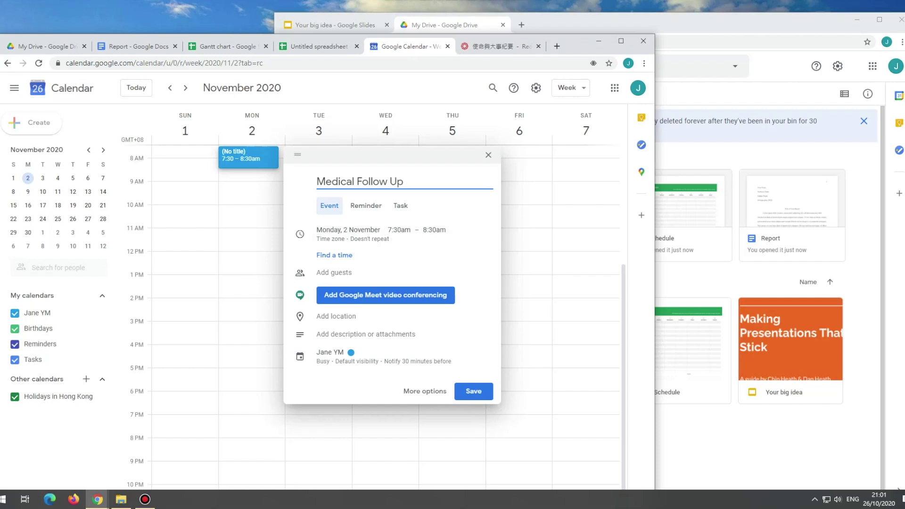
Step: Make the Medical Follow Up event all-day and save it
{"action": "left_click", "coordinate": [348, 229]}
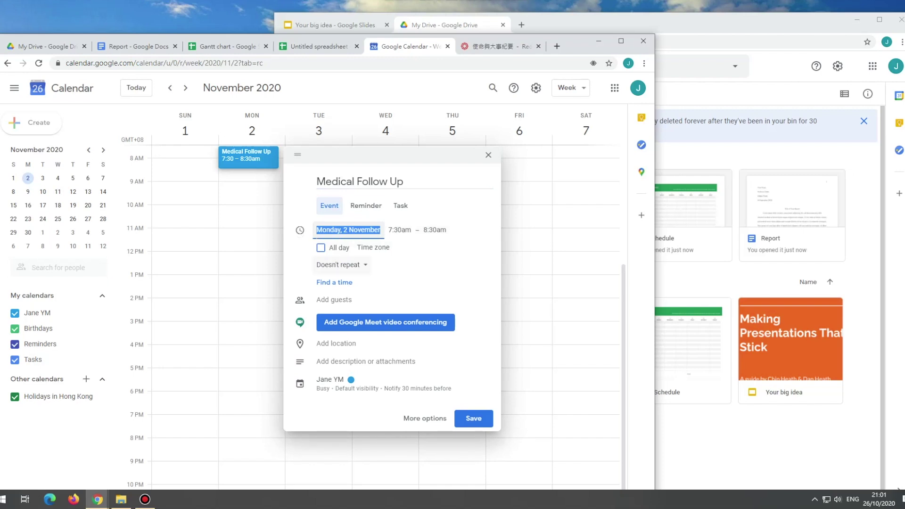
{"action": "left_click", "coordinate": [321, 247]}
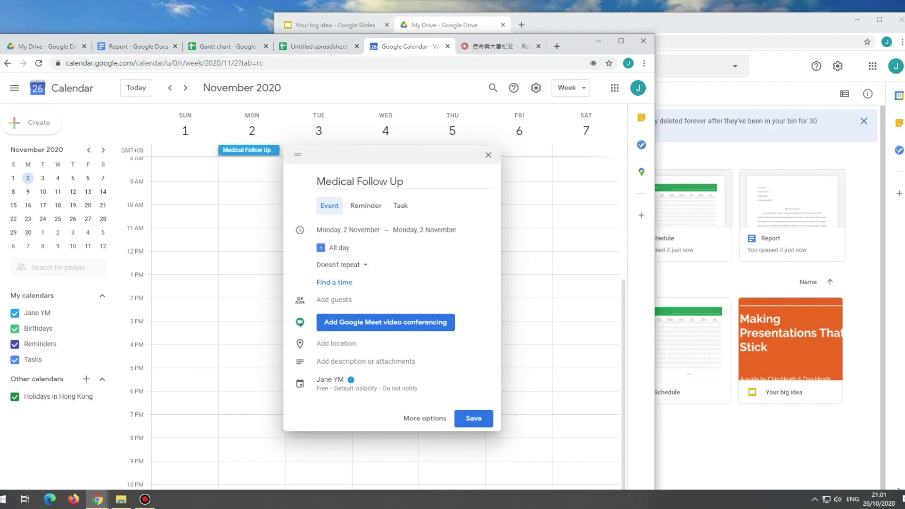
{"action": "left_click", "coordinate": [425, 228]}
{"action": "left_click", "coordinate": [474, 416]}
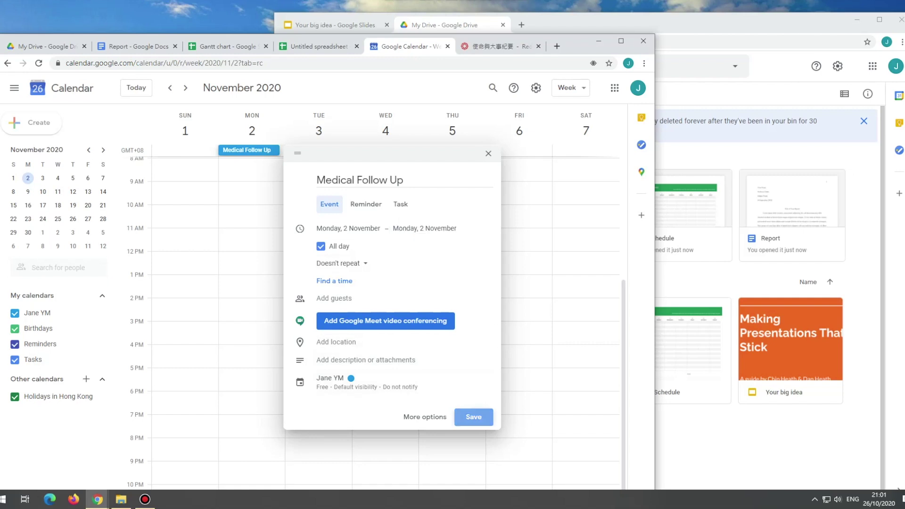
{"action": "left_click", "coordinate": [314, 272]}
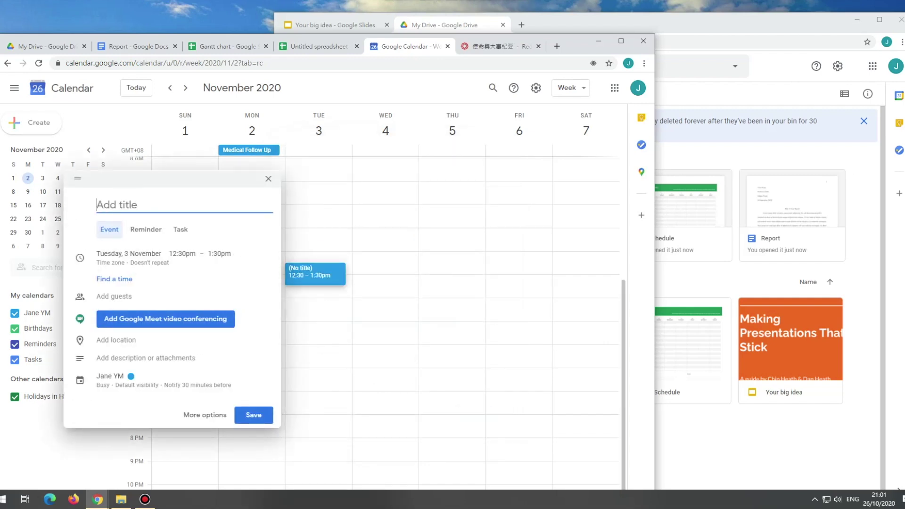
{"action": "left_click", "coordinate": [268, 179]}
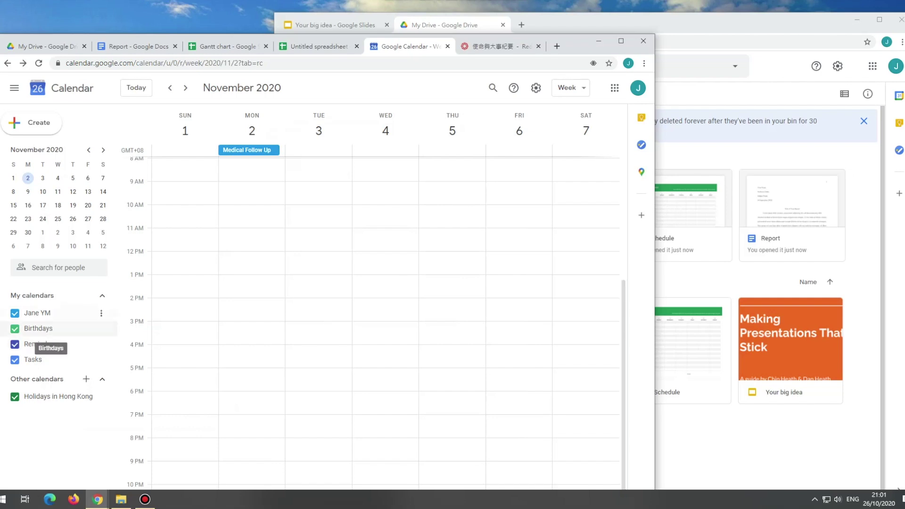
Step: Return to the My Drive file list and open the Report document in a new tab
{"action": "key", "text": "ctrl+shift+Tab"}
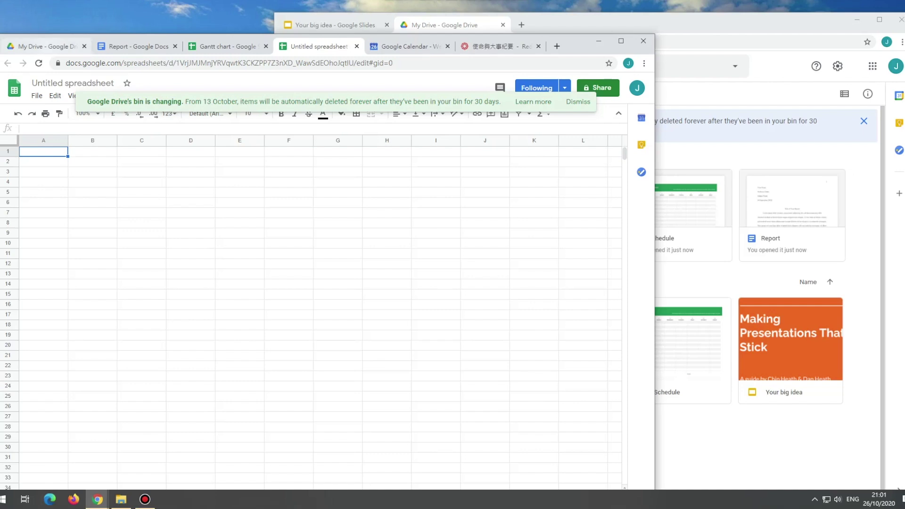
{"action": "key", "text": "ctrl+1"}
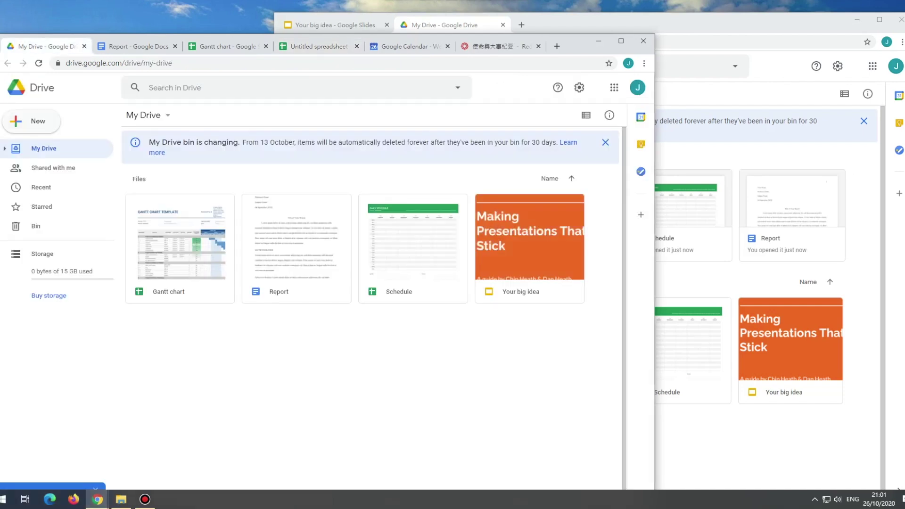
{"action": "key", "text": "Right"}
{"action": "key", "text": "Right"}
{"action": "key", "text": "Return"}
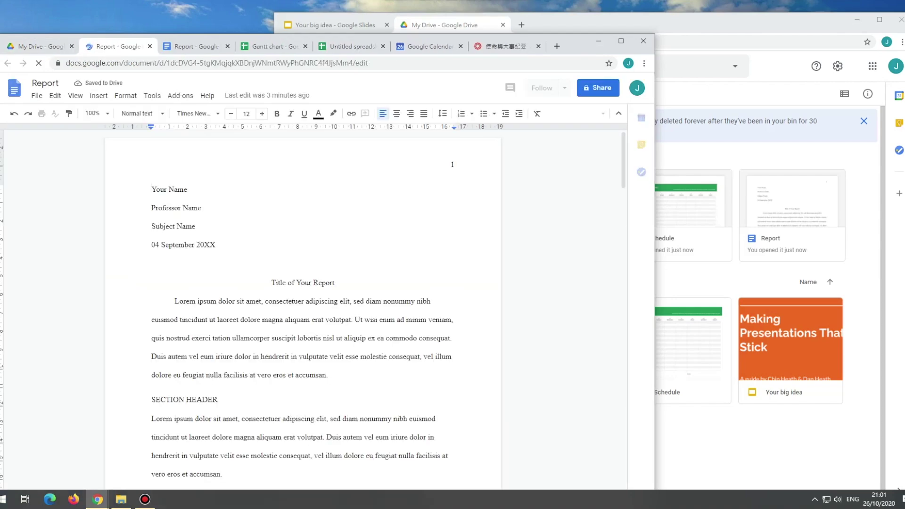
Step: Make trial deletions in the first paragraph and overwrite the report title
{"action": "scroll", "coordinate": [339, 306], "scroll_direction": "down", "scroll_amount": 4}
{"action": "scroll", "coordinate": [339, 282], "scroll_direction": "up", "scroll_amount": 1}
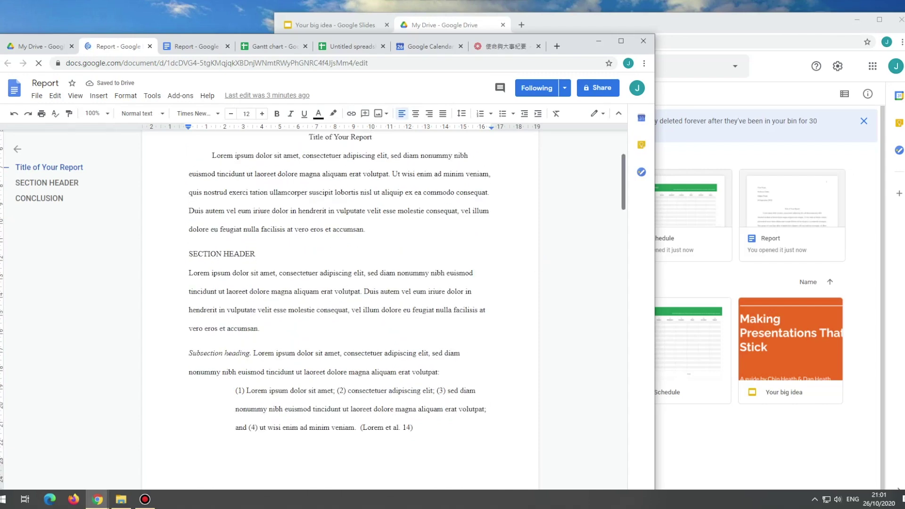
{"action": "left_click_drag", "start_coordinate": [316, 156], "coordinate": [356, 193]}
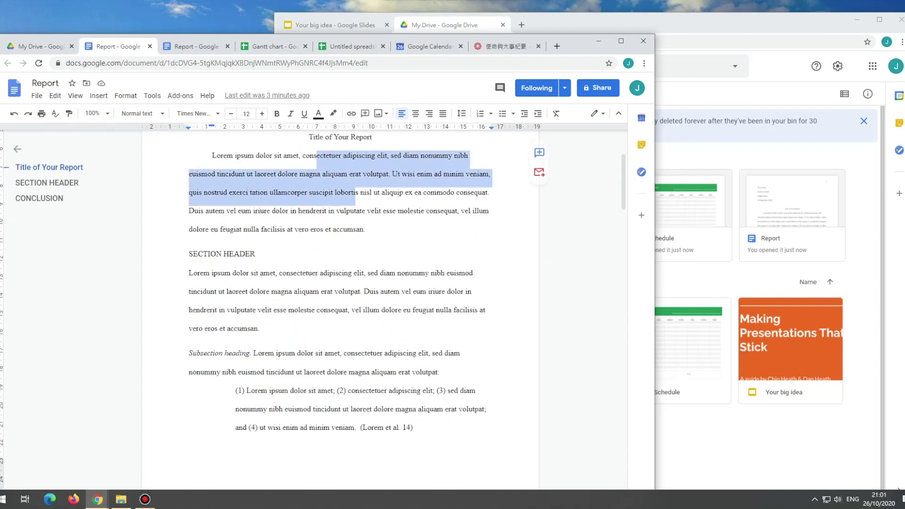
{"action": "key", "text": "BackSpace"}
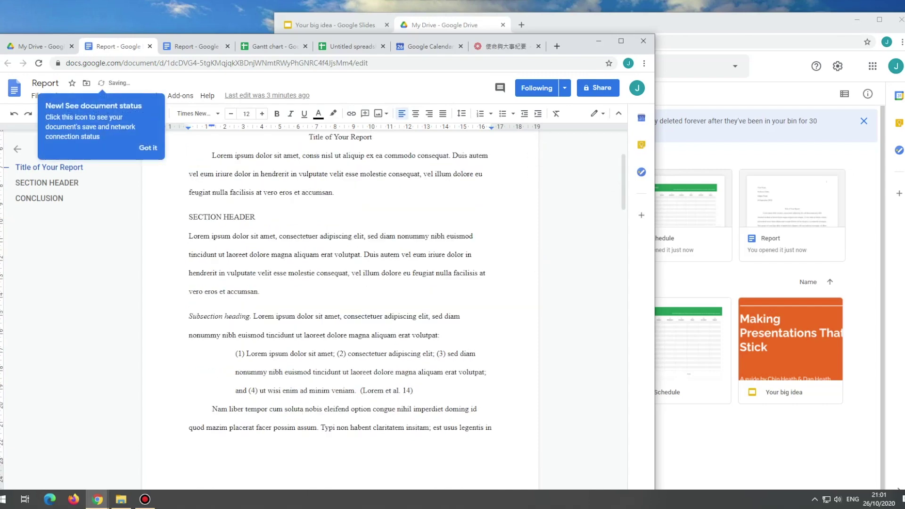
{"action": "left_click", "coordinate": [49, 167]}
{"action": "left_click_drag", "start_coordinate": [212, 202], "coordinate": [372, 184]}
{"action": "type", "text": "rt"}
{"action": "left_click_drag", "start_coordinate": [311, 202], "coordinate": [240, 202]}
{"action": "key", "text": "BackSpace"}
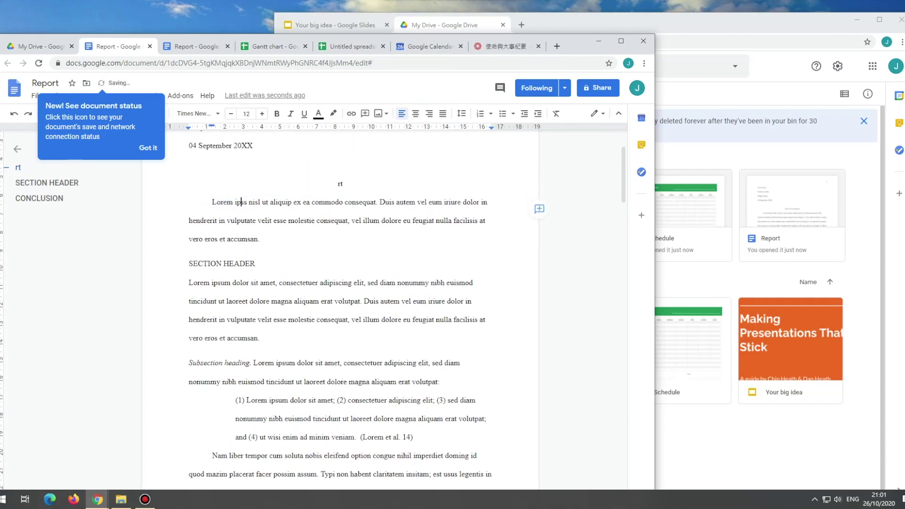
Step: Delete the words after hendrerit, then undo the trial edits with Ctrl+Z
{"action": "scroll", "coordinate": [340, 311], "scroll_direction": "down", "scroll_amount": 3}
{"action": "left_click_drag", "start_coordinate": [217, 173], "coordinate": [256, 173]}
{"action": "key", "text": "BackSpace"}
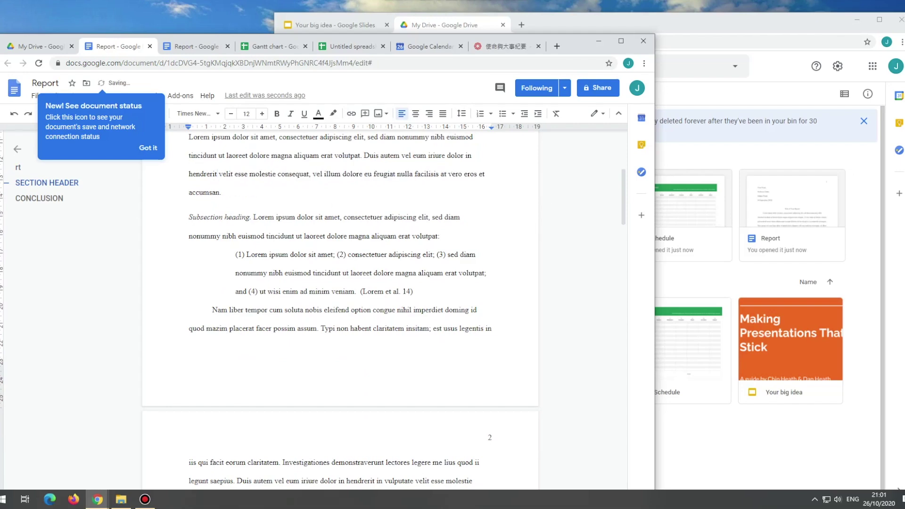
{"action": "key", "text": "ctrl+z"}
{"action": "key", "text": "ctrl+z"}
{"action": "key", "text": "ctrl+z"}
{"action": "key", "text": "ctrl+z"}
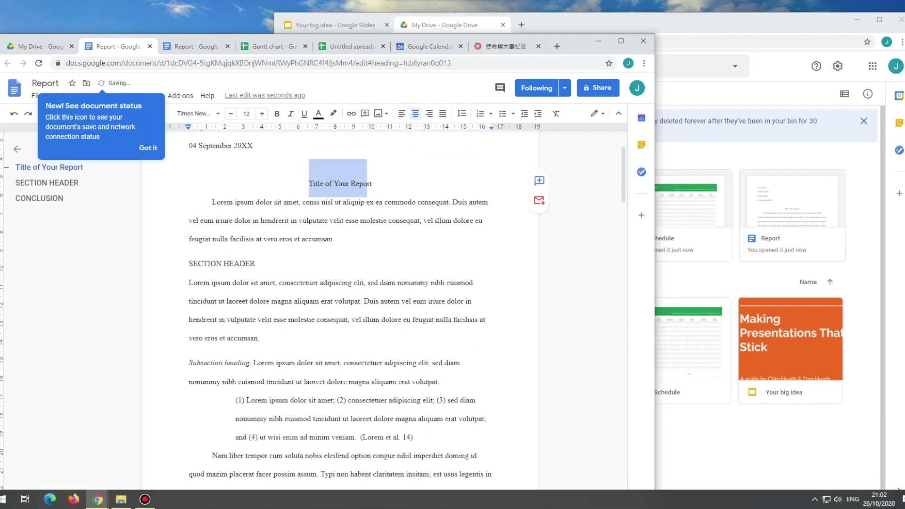
{"action": "key", "text": "ctrl+z"}
{"action": "key", "text": "ctrl+z"}
{"action": "key", "text": "ctrl+z"}
{"action": "key", "text": "ctrl+z"}
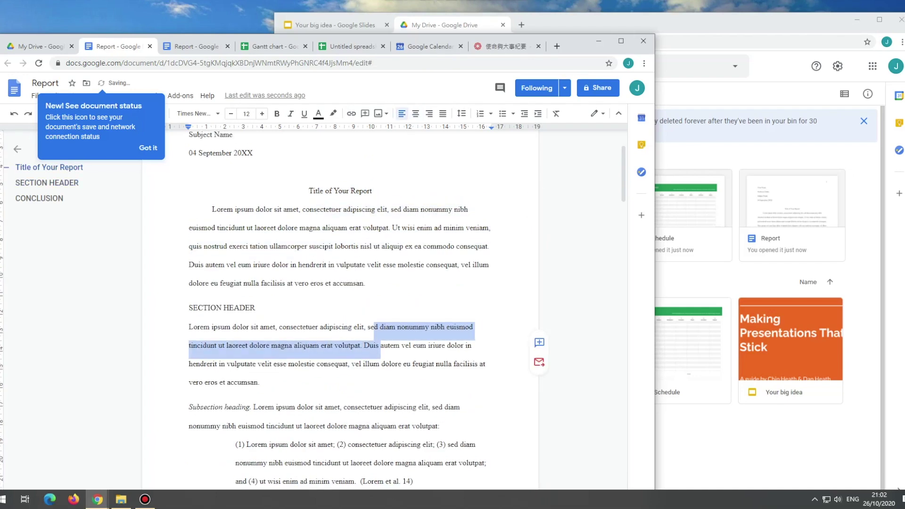
Step: Delete 'eum iriure dolor in hendr' from the page 2 Subsection paragraph
{"action": "left_click_drag", "start_coordinate": [218, 270], "coordinate": [363, 270]}
{"action": "left_click_drag", "start_coordinate": [349, 307], "coordinate": [383, 307]}
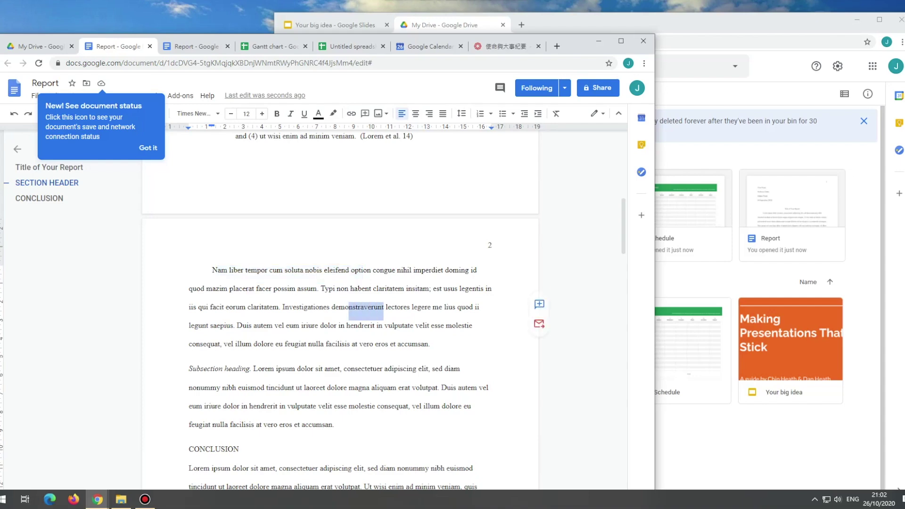
{"action": "scroll", "coordinate": [383, 306], "scroll_direction": "down", "scroll_amount": 3}
{"action": "left_click_drag", "start_coordinate": [189, 261], "coordinate": [265, 260]}
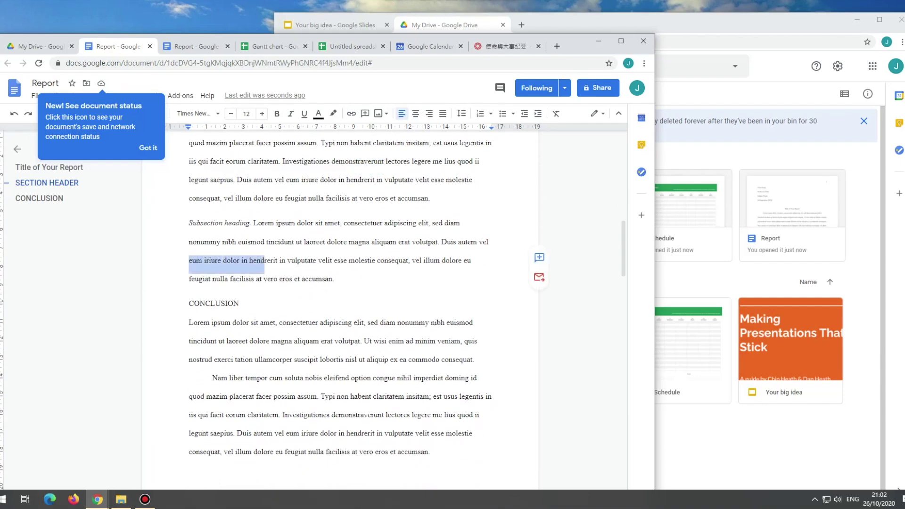
{"action": "key", "text": "BackSpace"}
Step: Jump to the CONCLUSION section via the outline and scroll through it
{"action": "left_click", "coordinate": [241, 303]}
{"action": "scroll", "coordinate": [241, 303], "scroll_direction": "down", "scroll_amount": 1}
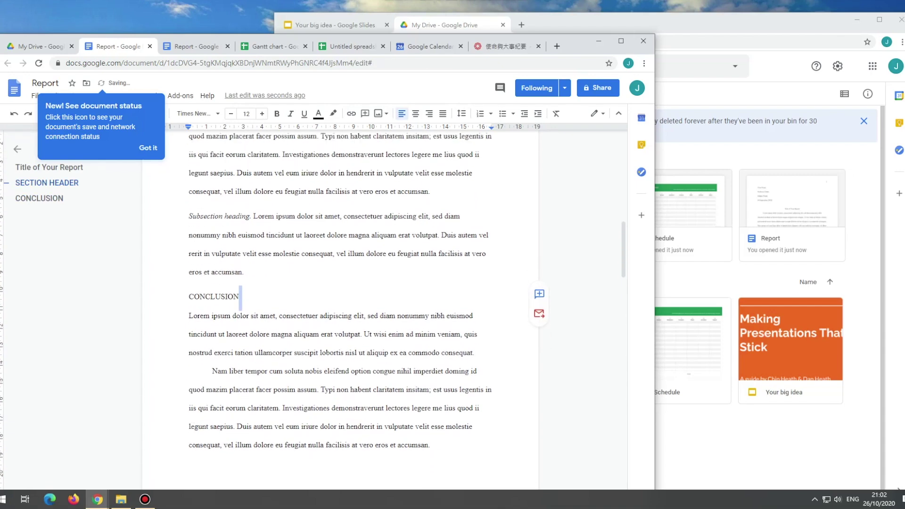
{"action": "scroll", "coordinate": [240, 303], "scroll_direction": "up", "scroll_amount": 1}
{"action": "scroll", "coordinate": [340, 306], "scroll_direction": "up", "scroll_amount": 10}
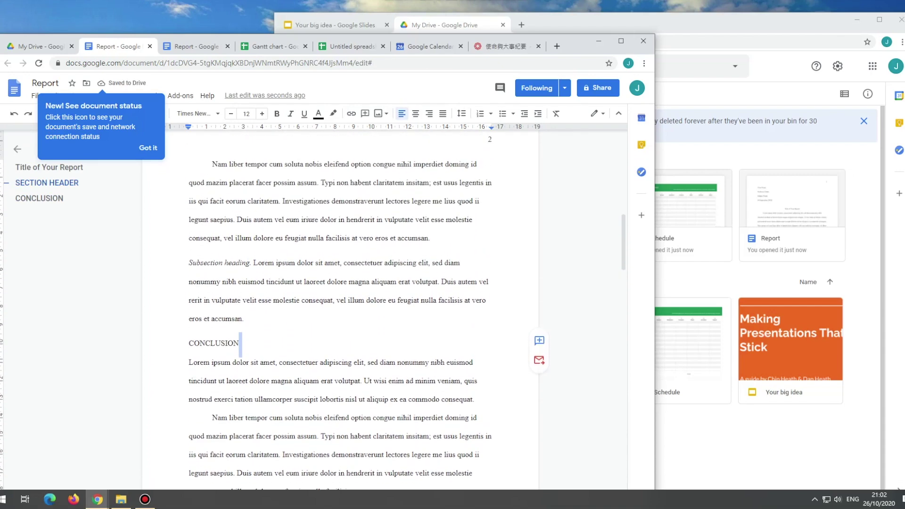
{"action": "scroll", "coordinate": [339, 306], "scroll_direction": "down", "scroll_amount": 10}
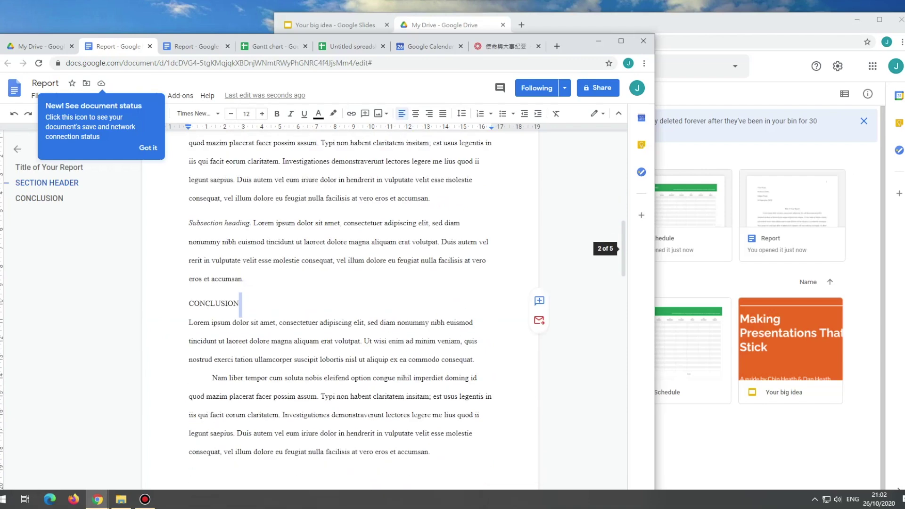
{"action": "left_click", "coordinate": [39, 198]}
{"action": "scroll", "coordinate": [340, 307], "scroll_direction": "down", "scroll_amount": 7}
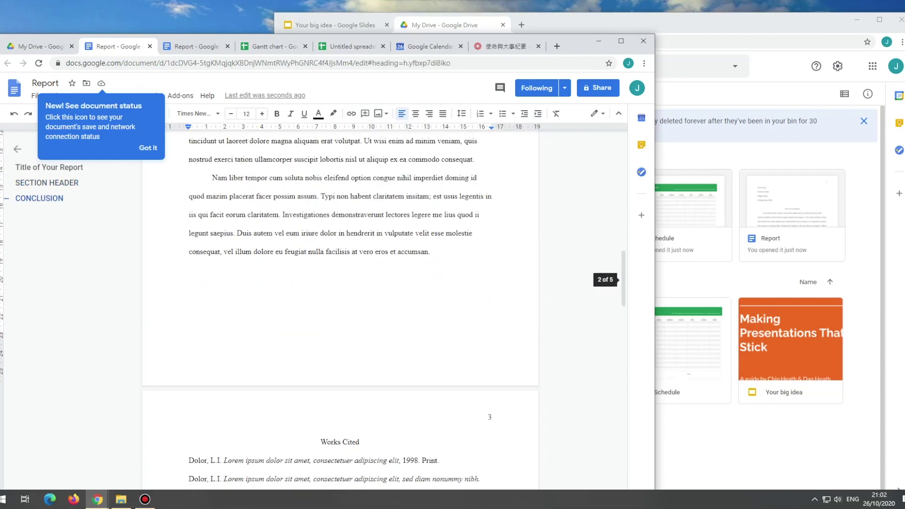
{"action": "scroll", "coordinate": [192, 457], "scroll_direction": "down", "scroll_amount": 5}
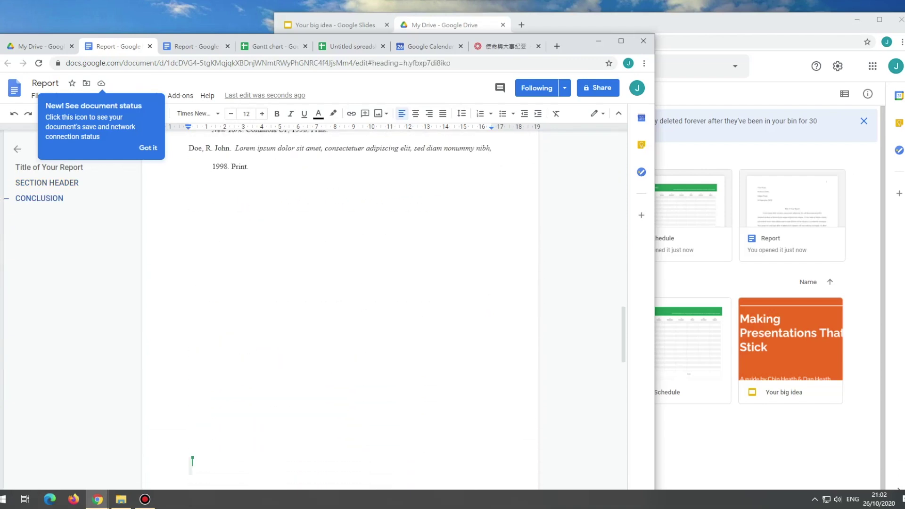
{"action": "scroll", "coordinate": [192, 457], "scroll_direction": "down", "scroll_amount": 5}
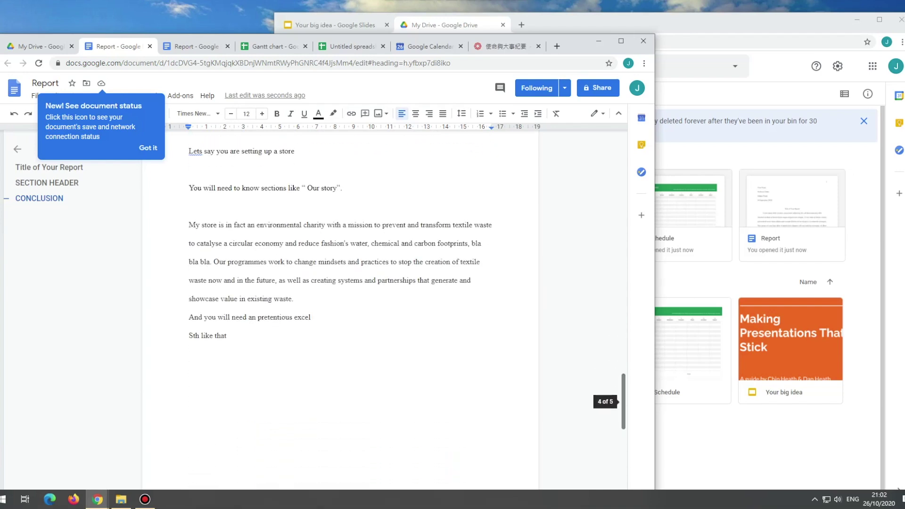
Step: Replace the 'Lets say…' and 'Our story' lines with a page break before My store
{"action": "left_click_drag", "start_coordinate": [343, 188], "coordinate": [189, 151]}
{"action": "key", "text": "BackSpace"}
{"action": "key", "text": "ctrl+Return"}
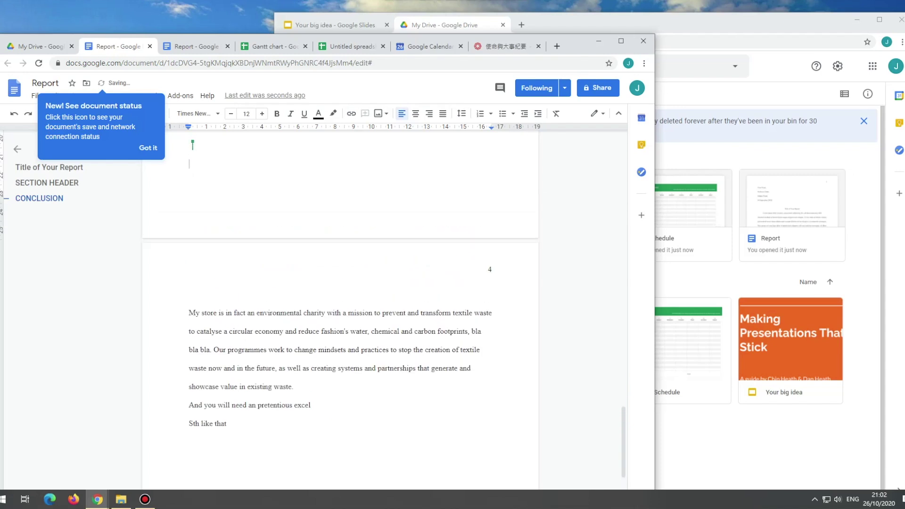
{"action": "key", "text": "Delete"}
Step: Switch over to the Your big idea presentation in Slides
{"action": "left_click", "coordinate": [192, 145]}
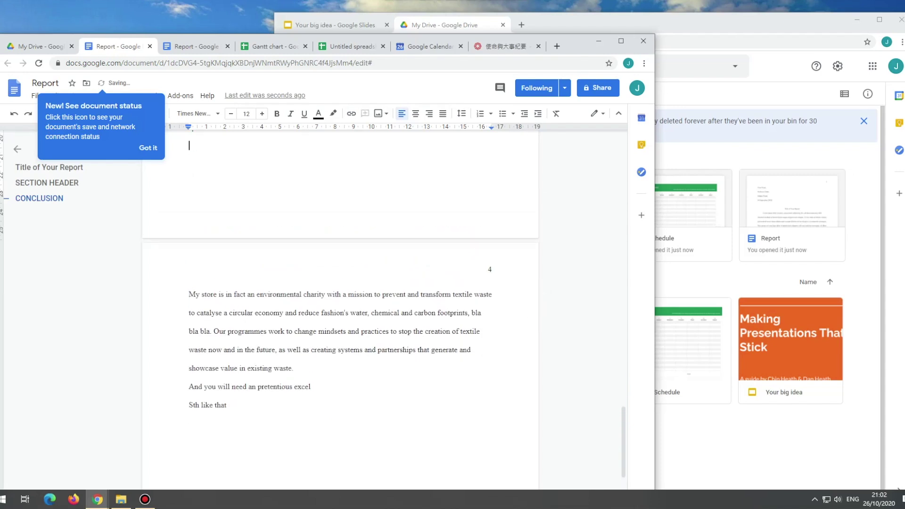
{"action": "scroll", "coordinate": [339, 306], "scroll_direction": "down", "scroll_amount": 5}
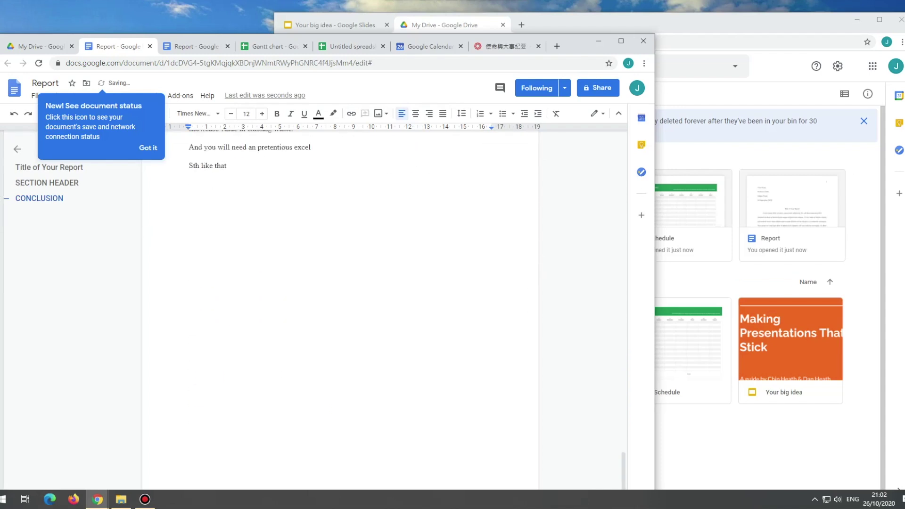
{"action": "key", "text": "alt+Tab"}
{"action": "key", "text": "ctrl+Tab"}
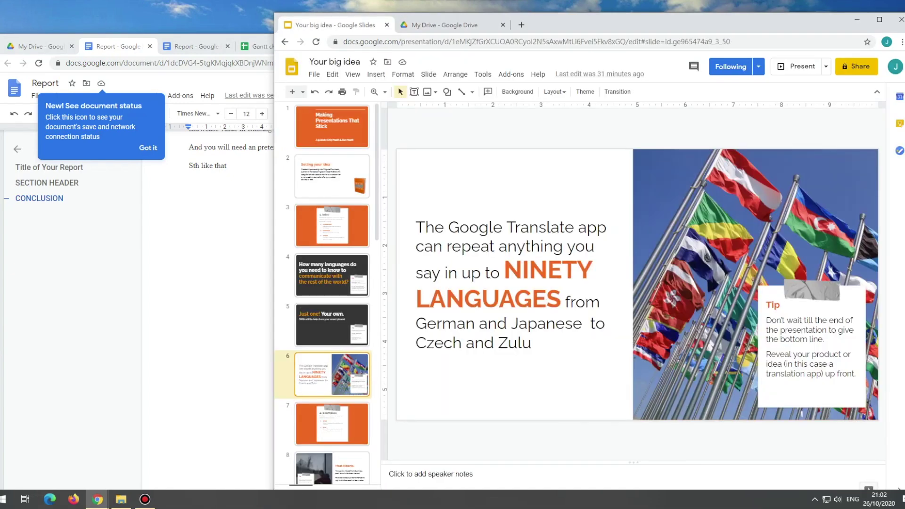
Step: Browse past slides 9 and 11 to slide 14 and select 'Examples' in its title
{"action": "key", "text": "Up"}
{"action": "scroll", "coordinate": [321, 460], "scroll_direction": "down", "scroll_amount": 4}
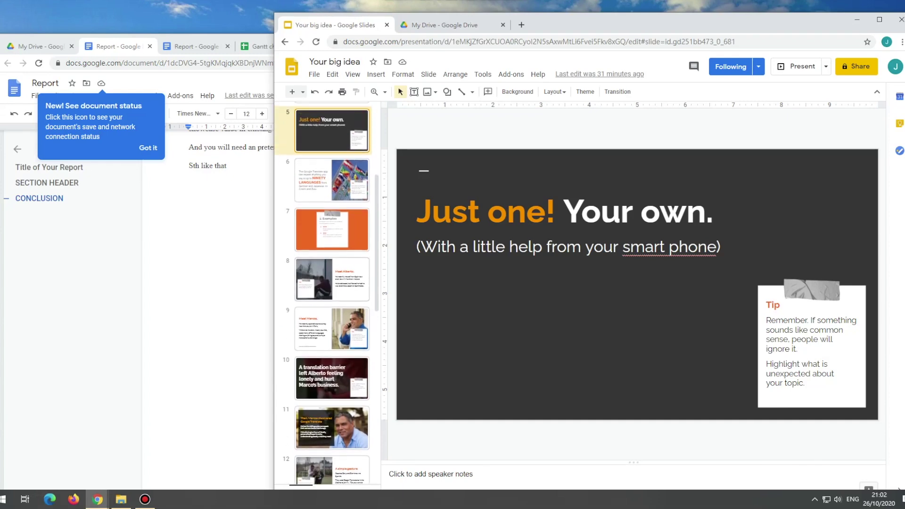
{"action": "left_click", "coordinate": [332, 329]}
{"action": "scroll", "coordinate": [332, 283], "scroll_direction": "down", "scroll_amount": 3}
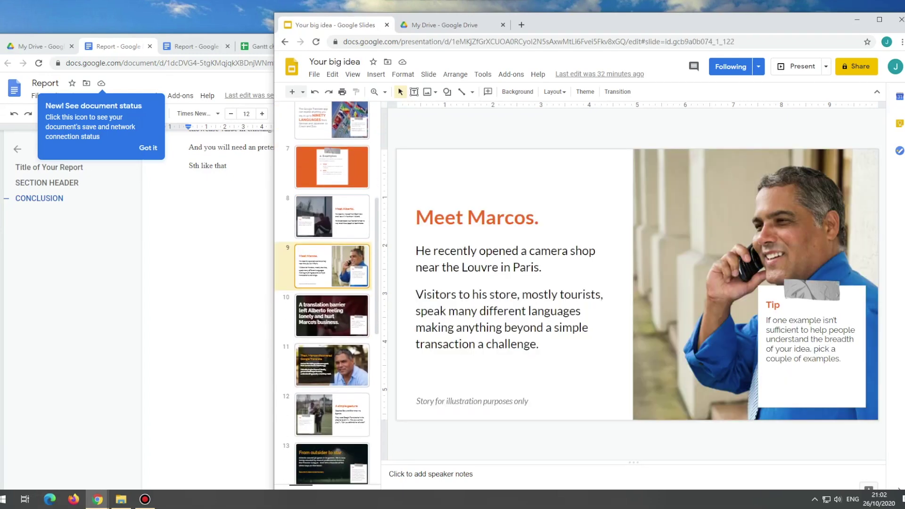
{"action": "left_click", "coordinate": [332, 282]}
{"action": "scroll", "coordinate": [332, 282], "scroll_direction": "down", "scroll_amount": 6}
{"action": "left_click", "coordinate": [331, 139]}
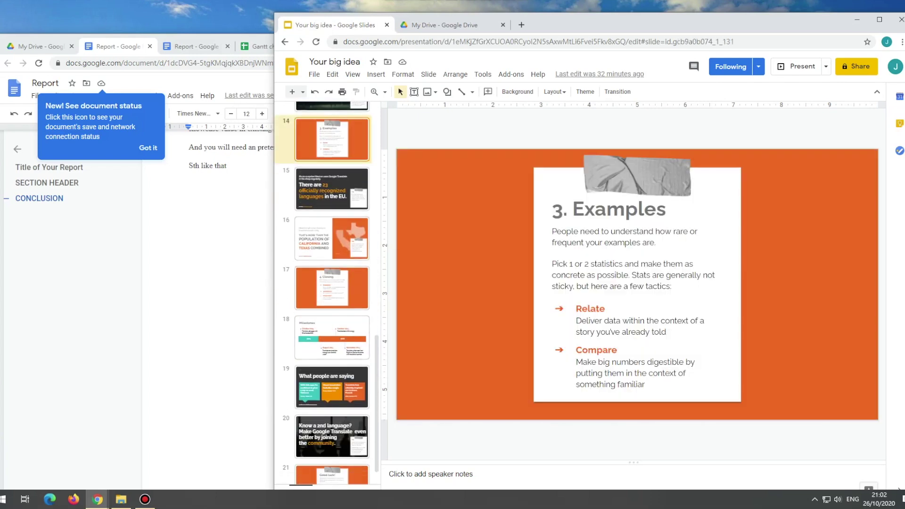
{"action": "left_click", "coordinate": [607, 209]}
{"action": "left_click_drag", "start_coordinate": [572, 208], "coordinate": [666, 209]}
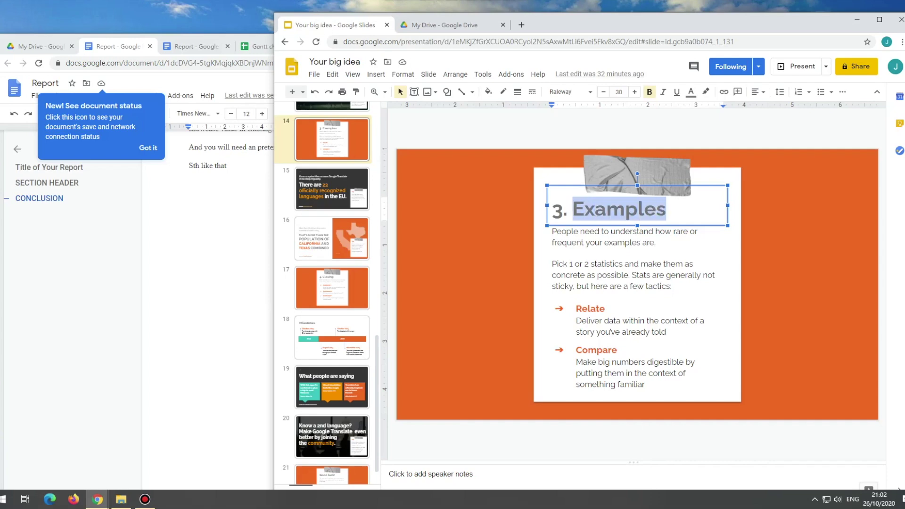
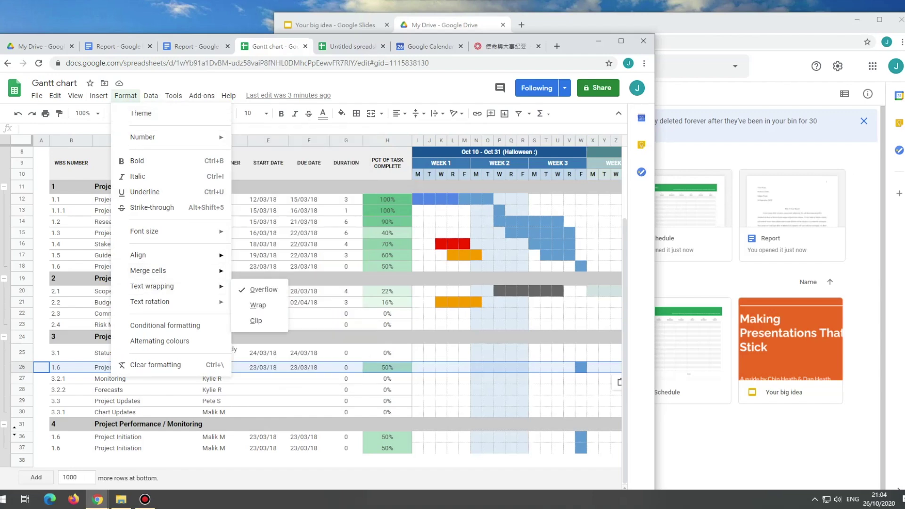
Step: Dismiss the open formatting options without applying anything
{"action": "left_click", "coordinate": [308, 222]}
Step: Merge the Project Charter bar cells I12:L12 into one block with Merge all
{"action": "left_click_drag", "start_coordinate": [418, 199], "coordinate": [452, 199]}
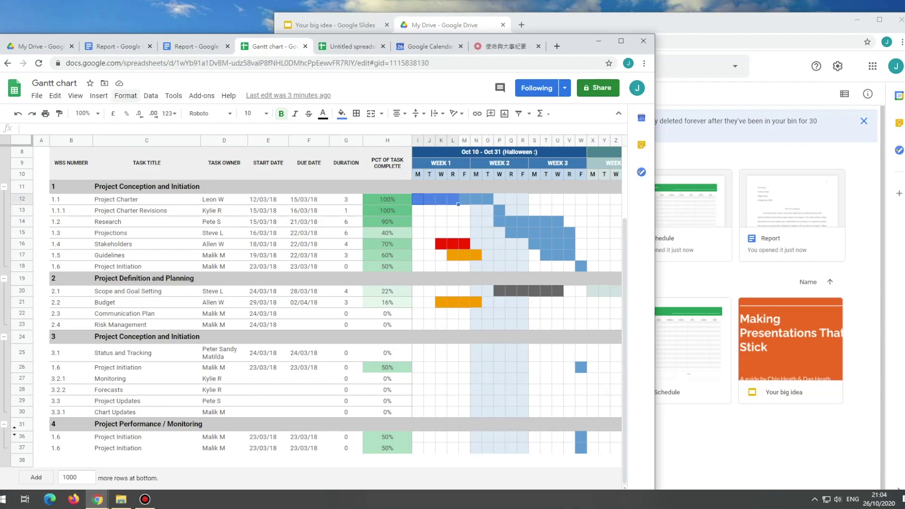
{"action": "left_click", "coordinate": [125, 95]}
{"action": "mouse_move", "coordinate": [151, 96]}
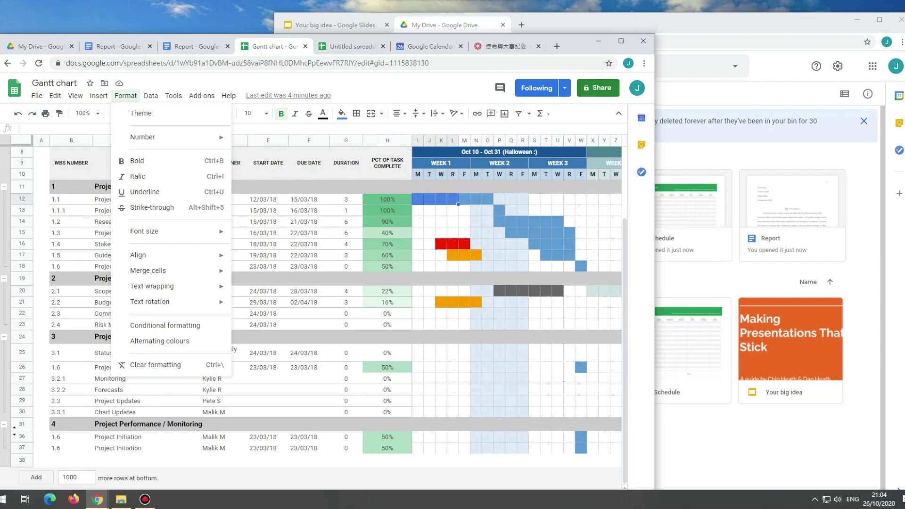
{"action": "mouse_move", "coordinate": [222, 271]}
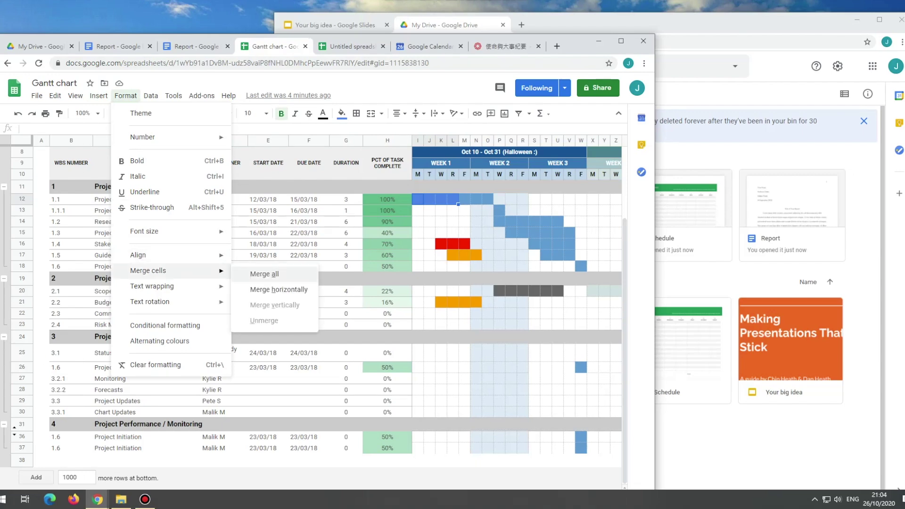
{"action": "left_click", "coordinate": [269, 275]}
{"action": "left_click", "coordinate": [429, 210]}
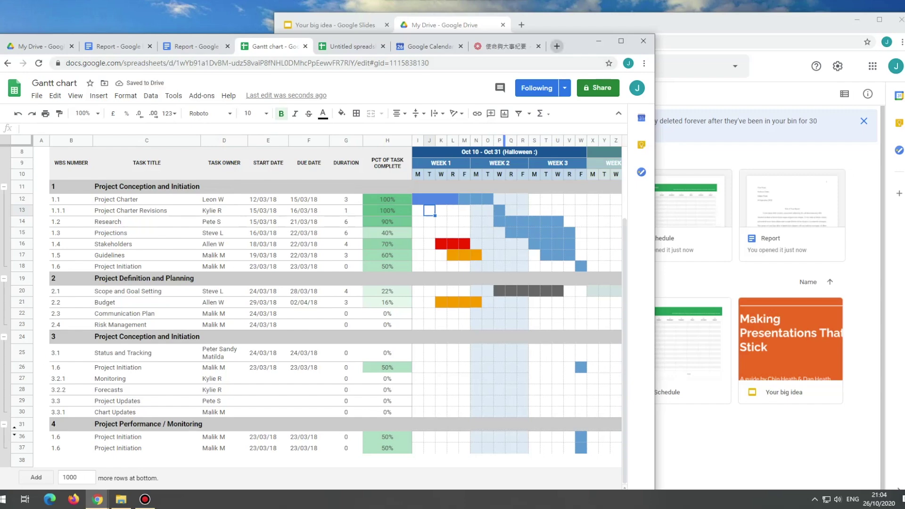
{"action": "left_click", "coordinate": [528, 45]}
Step: Search Google for 'vba excel' in a new tab and open the VBA in Excel - Easy Excel Macros result
{"action": "left_click", "coordinate": [538, 45]}
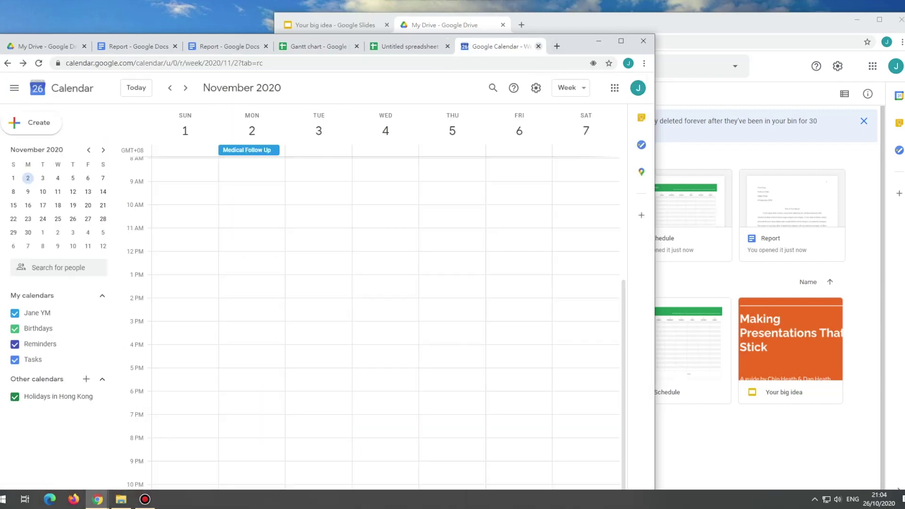
{"action": "left_click", "coordinate": [556, 46]}
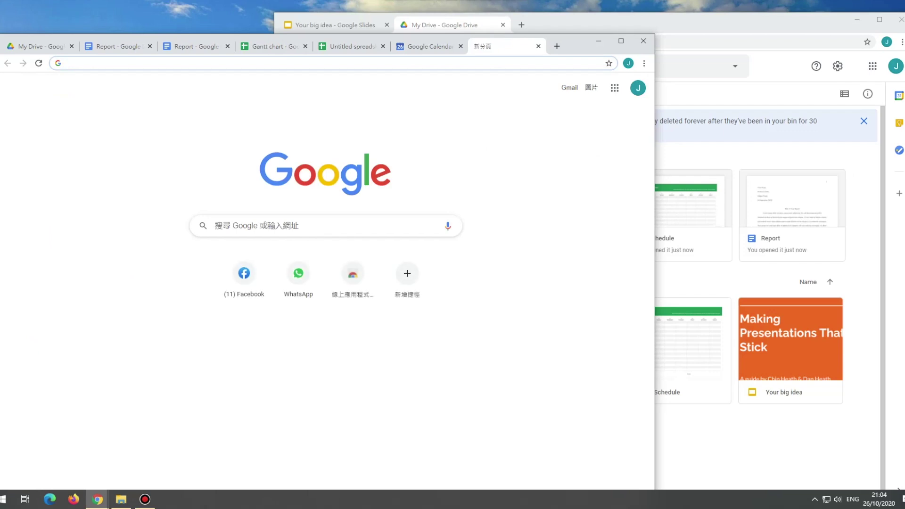
{"action": "type", "text": "vba"}
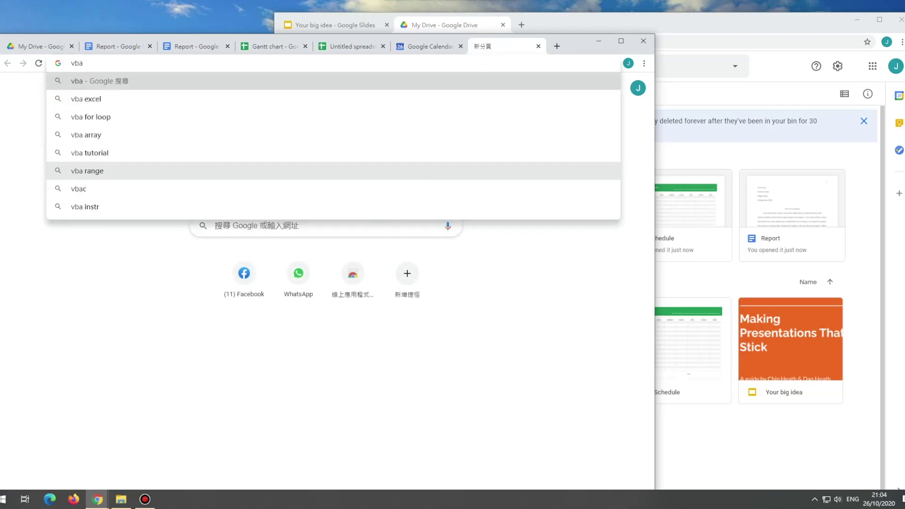
{"action": "left_click", "coordinate": [86, 98]}
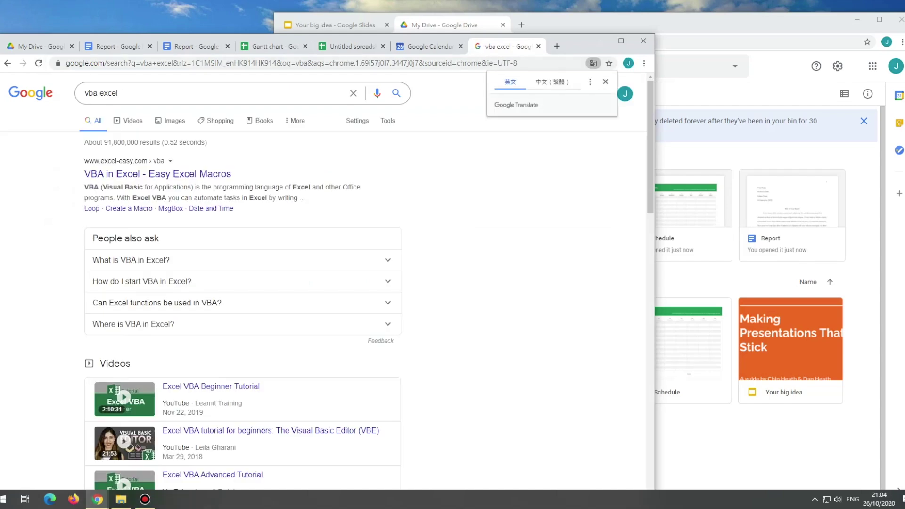
{"action": "scroll", "coordinate": [325, 283], "scroll_direction": "down", "scroll_amount": 3}
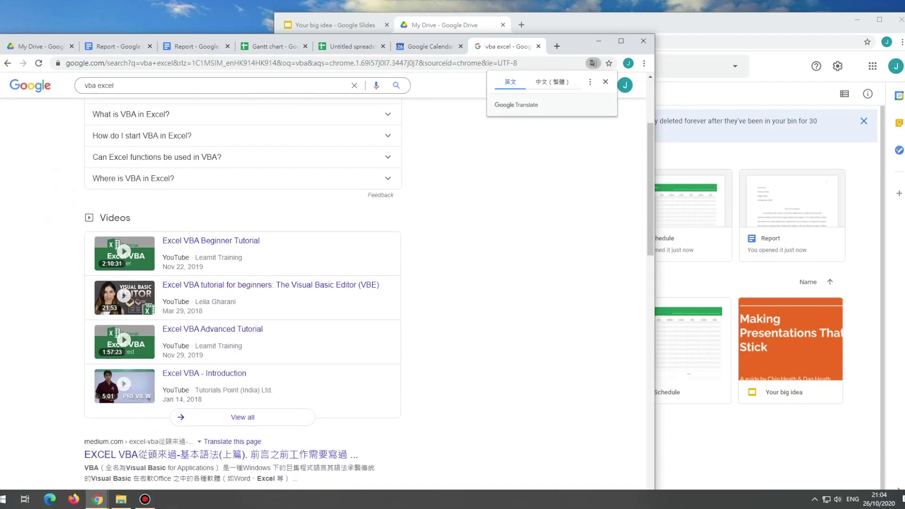
{"action": "scroll", "coordinate": [326, 283], "scroll_direction": "up", "scroll_amount": 3}
{"action": "left_click", "coordinate": [157, 174]}
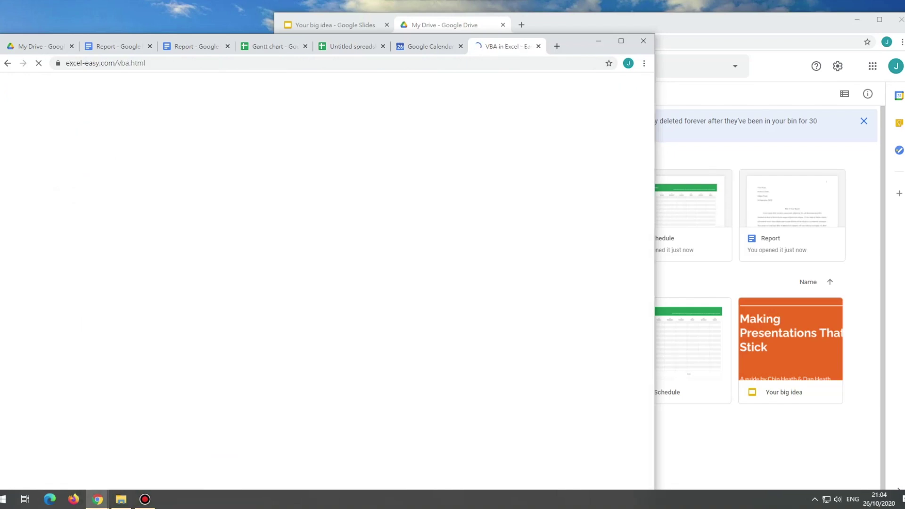
Step: Below 'Sth like that', add a sentence recommending learning VBA, the Excel formula language
{"action": "left_click", "coordinate": [193, 46]}
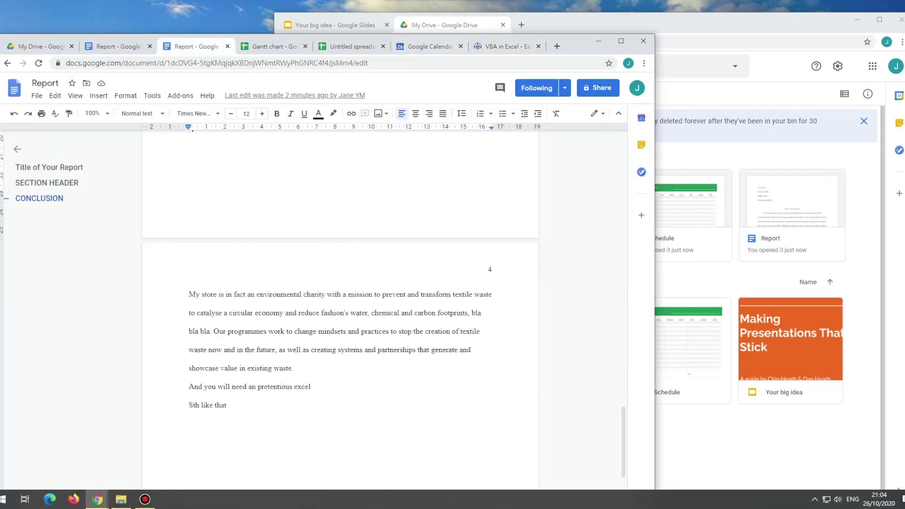
{"action": "scroll", "coordinate": [339, 306], "scroll_direction": "up", "scroll_amount": 2}
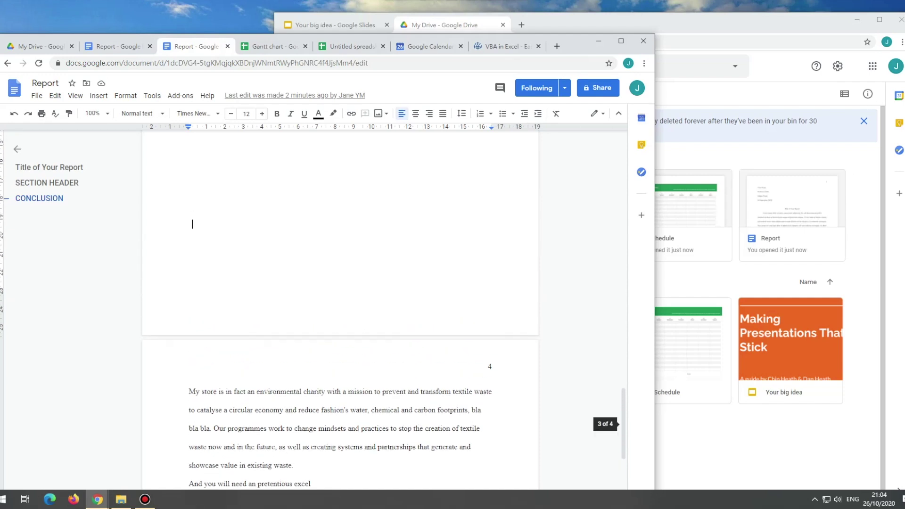
{"action": "scroll", "coordinate": [193, 273], "scroll_direction": "down", "scroll_amount": 7}
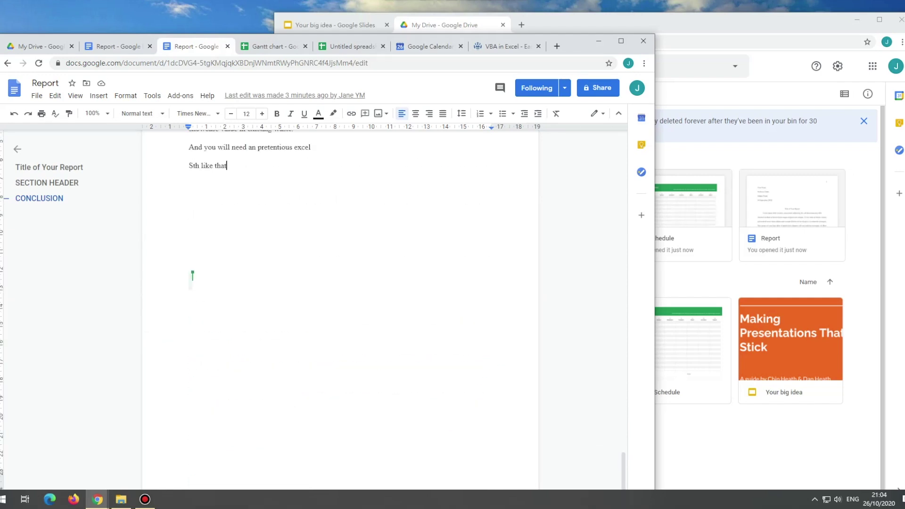
{"action": "scroll", "coordinate": [192, 343], "scroll_direction": "up", "scroll_amount": 2}
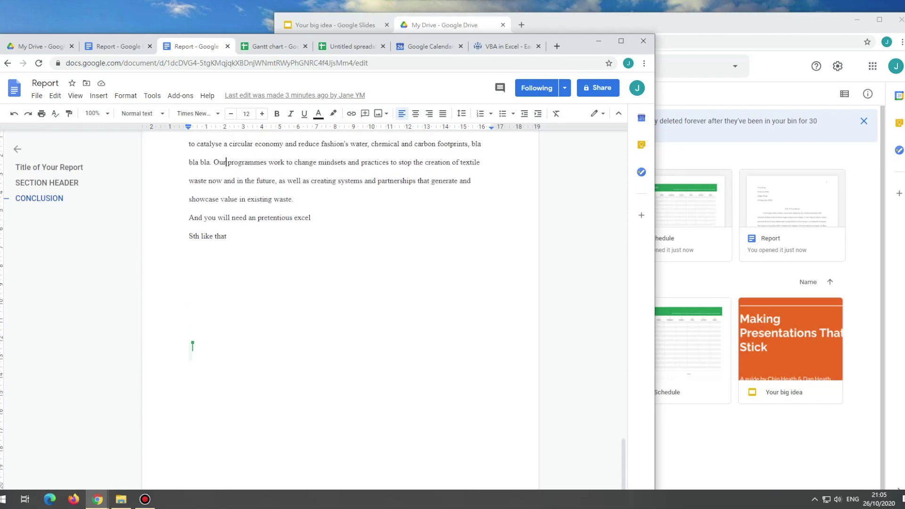
{"action": "key", "text": "Down"}
{"action": "key", "text": "Down"}
{"action": "type", "text": "Here"}
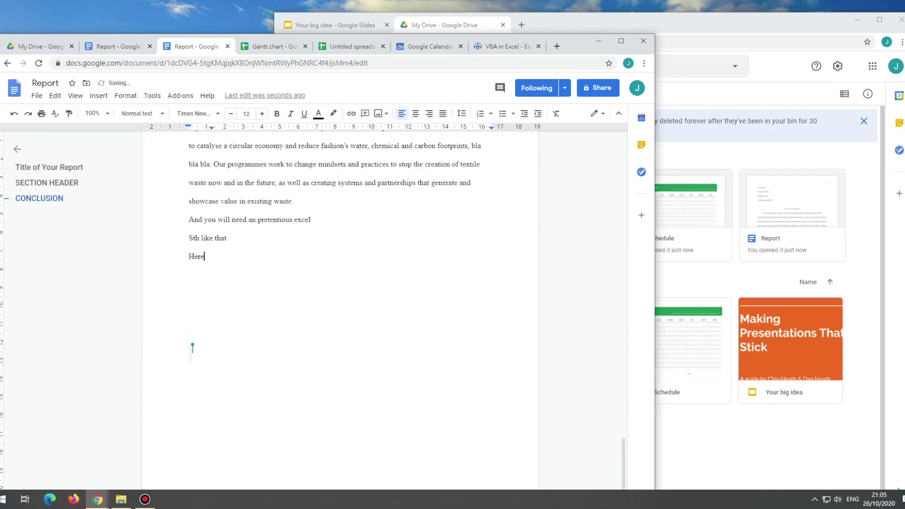
{"action": "type", "text": "s some things you can learn here, which is "}
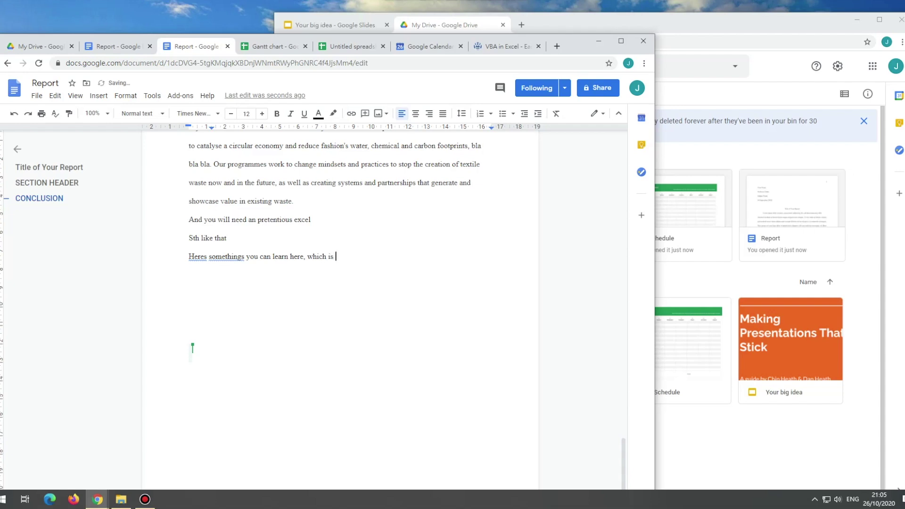
{"action": "type", "text": "VBA language."}
{"action": "type", "text": " known as the exce"}
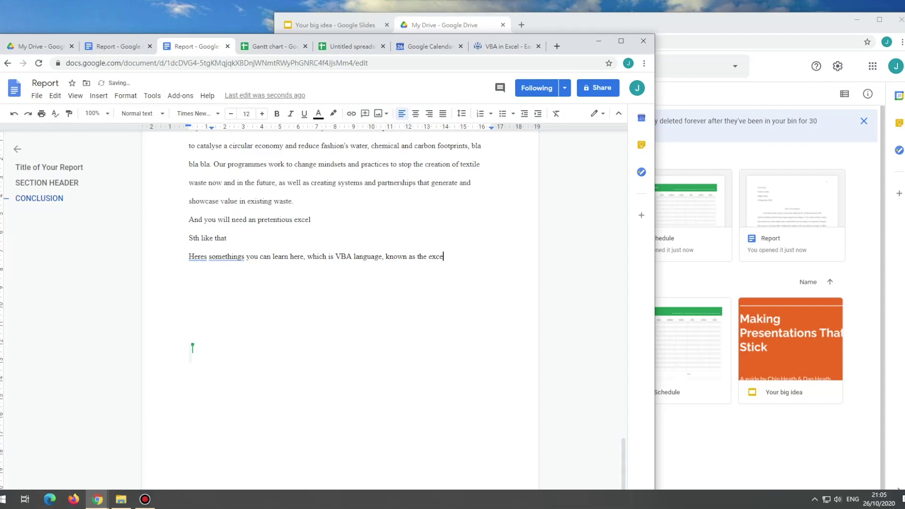
{"action": "type", "text": "l formu"}
{"action": "type", "text": "las"}
{"action": "type", "text": ". Very use"}
{"action": "type", "text": "ful"}
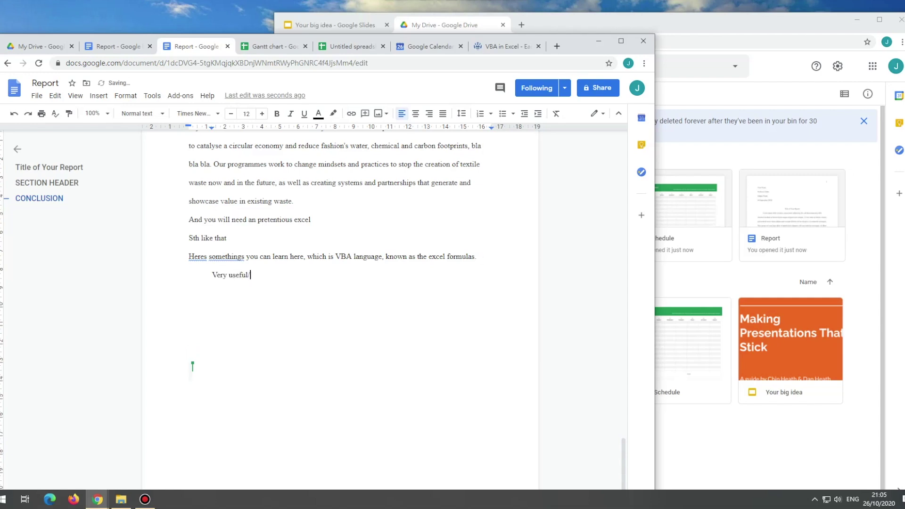
{"action": "type", "text": ". You can always broo"}
{"action": "key", "text": "BackSpace"}
{"action": "type", "text": "wds"}
{"action": "key", "text": "BackSpace"}
{"action": "type", "text": "se it"}
{"action": "key", "text": "Return"}
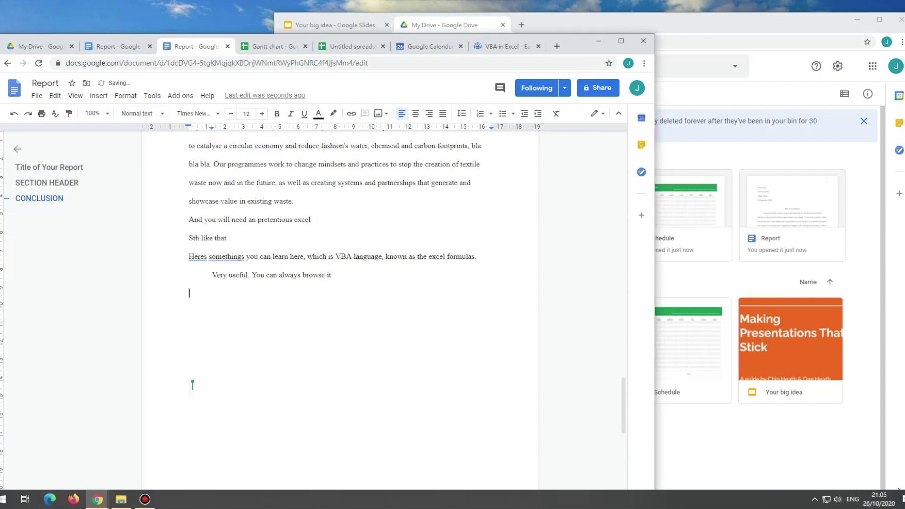
Step: Create a new blank document from the Report's File menu
{"action": "scroll", "coordinate": [193, 384], "scroll_direction": "up", "scroll_amount": 4}
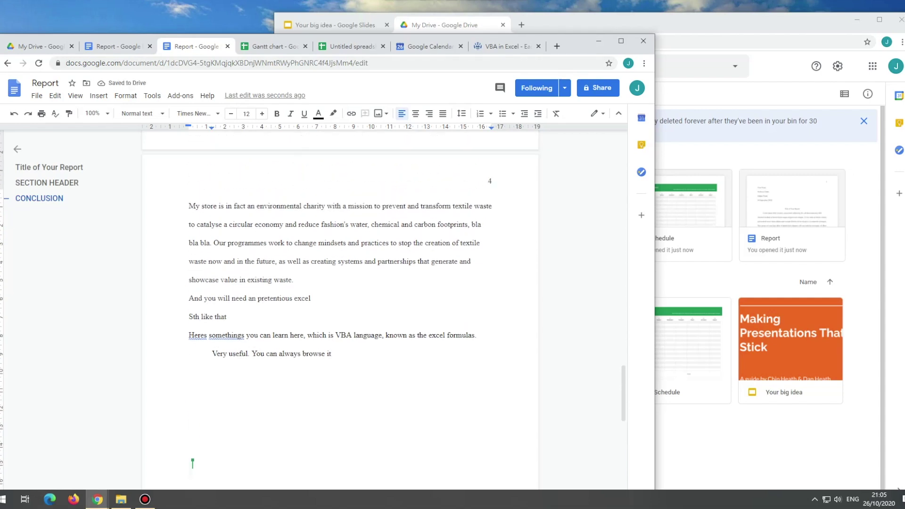
{"action": "scroll", "coordinate": [340, 307], "scroll_direction": "up", "scroll_amount": 4}
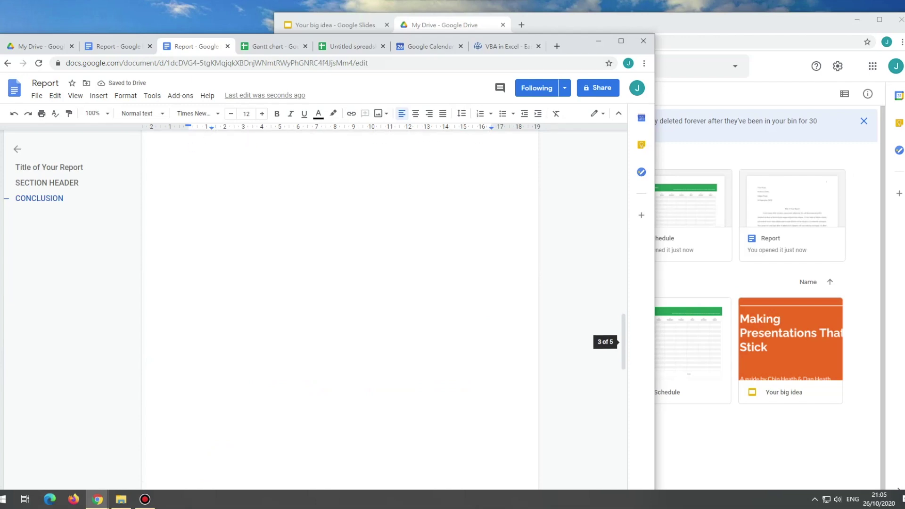
{"action": "scroll", "coordinate": [339, 306], "scroll_direction": "down", "scroll_amount": 15}
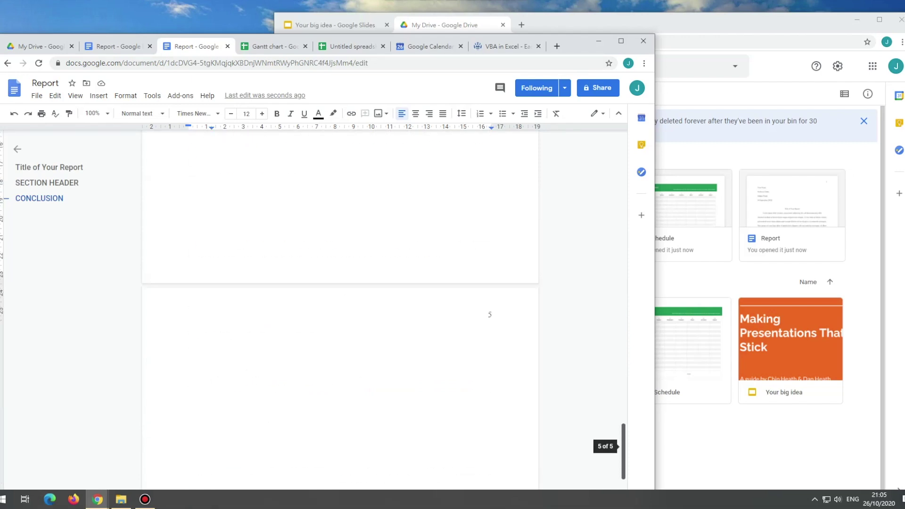
{"action": "left_click", "coordinate": [37, 95]}
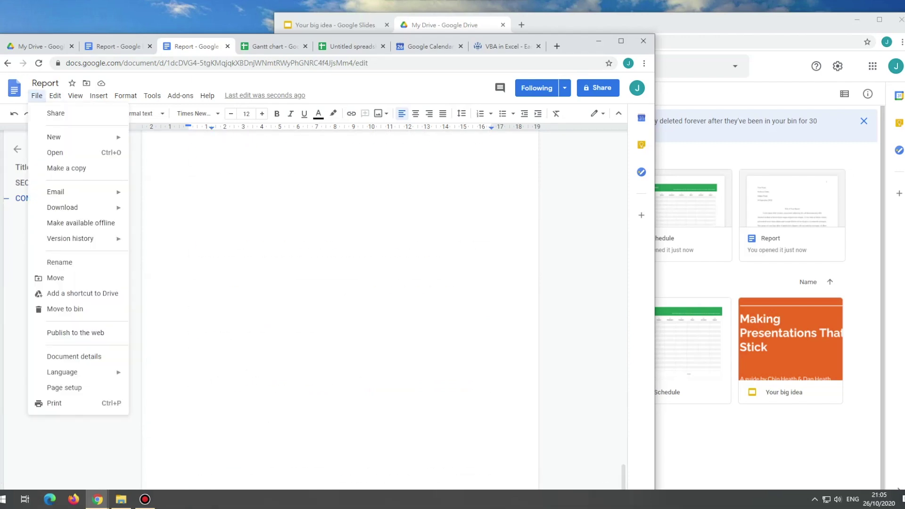
{"action": "mouse_move", "coordinate": [53, 136]}
{"action": "left_click", "coordinate": [163, 140]}
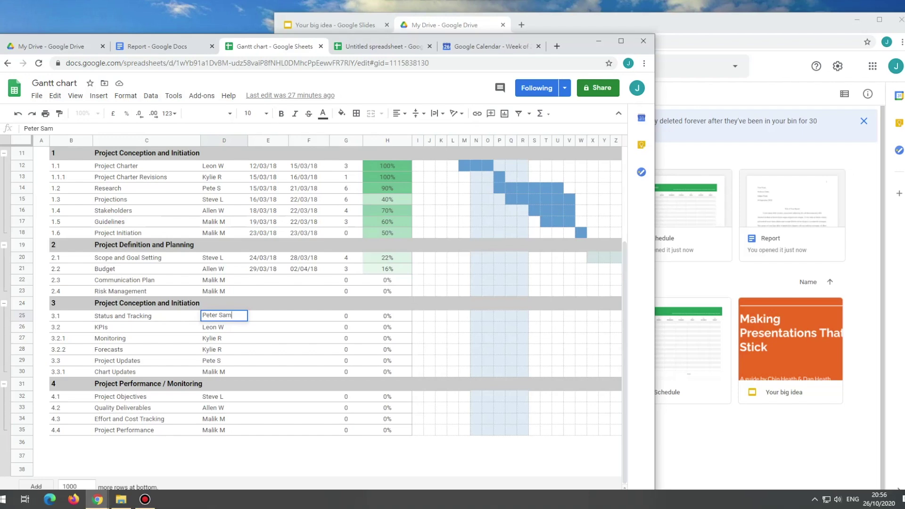
Step: Finish entering the task owner's name in D25 for Status and Tracking
{"action": "left_click", "coordinate": [223, 338]}
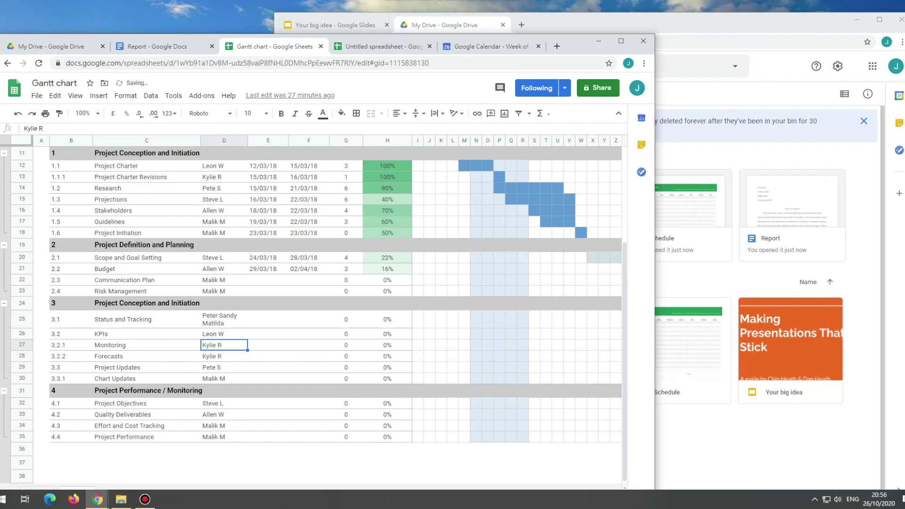
Step: Cut and clear rows 25–26, then clear row 32
{"action": "left_click", "coordinate": [224, 334]}
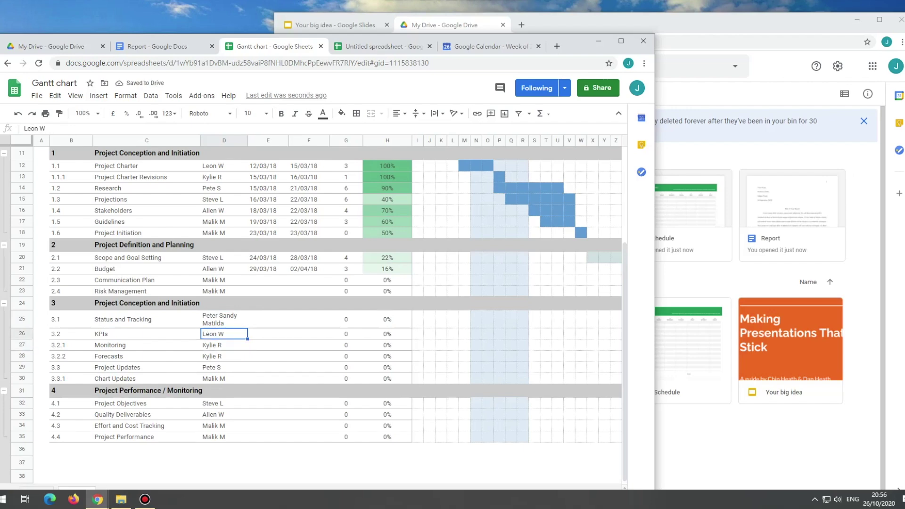
{"action": "left_click_drag", "start_coordinate": [22, 334], "coordinate": [21, 320]}
{"action": "right_click", "coordinate": [21, 320]}
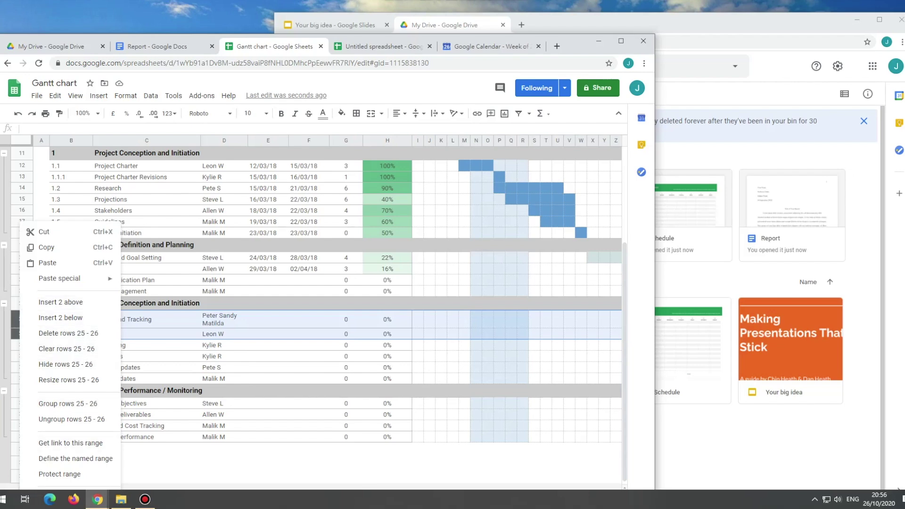
{"action": "left_click", "coordinate": [44, 232]}
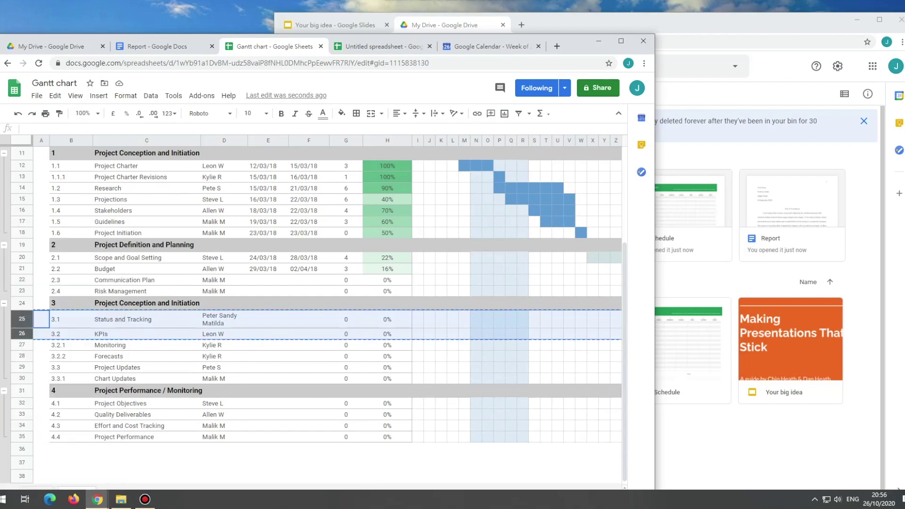
{"action": "key", "text": "Delete"}
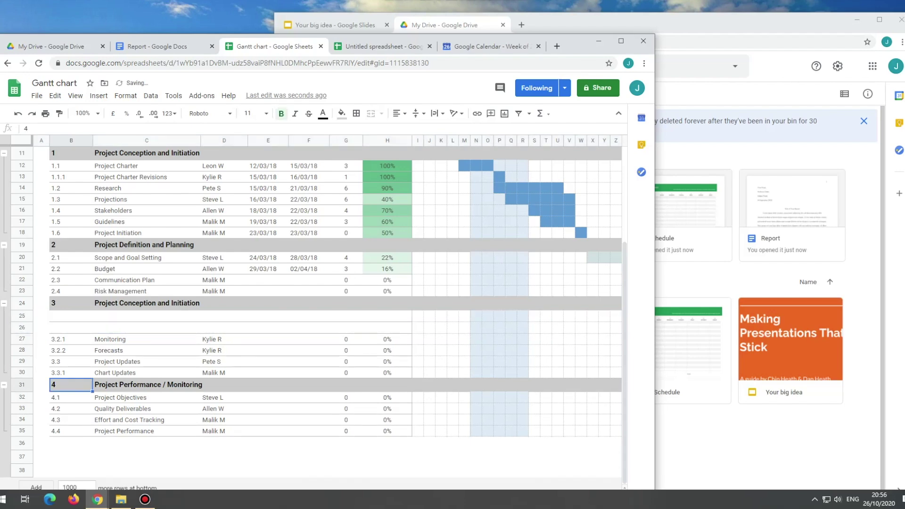
{"action": "left_click", "coordinate": [21, 397]}
{"action": "key", "text": "Delete"}
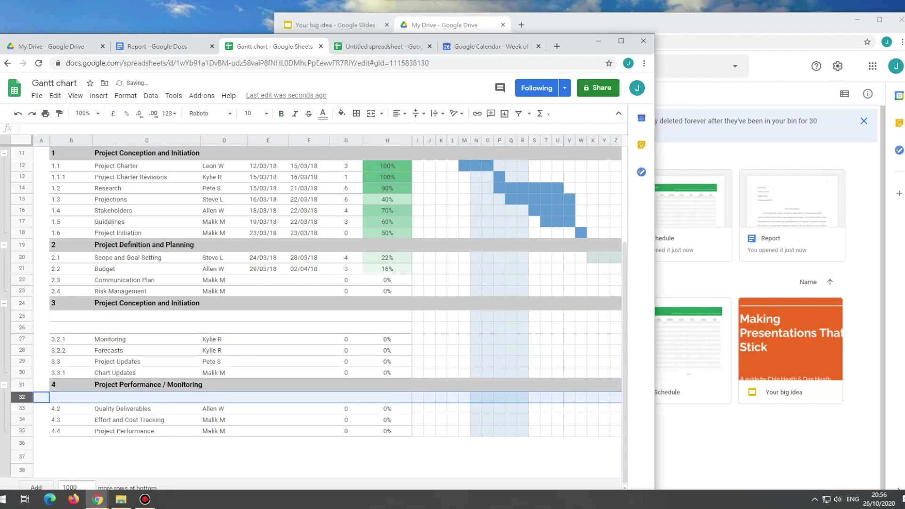
Step: Undo the clearing to restore rows 25–26 and 32
{"action": "left_click", "coordinate": [146, 350]}
{"action": "key", "text": "alt+slash"}
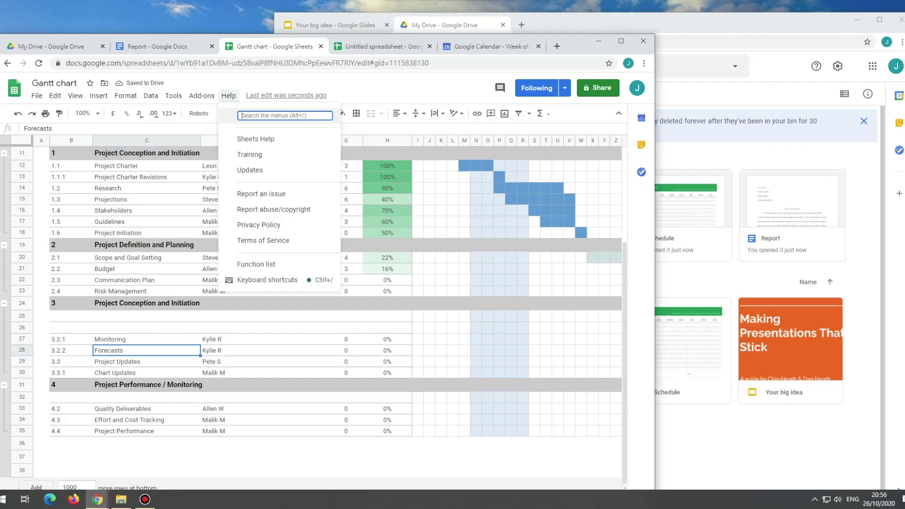
{"action": "left_click", "coordinate": [268, 443]}
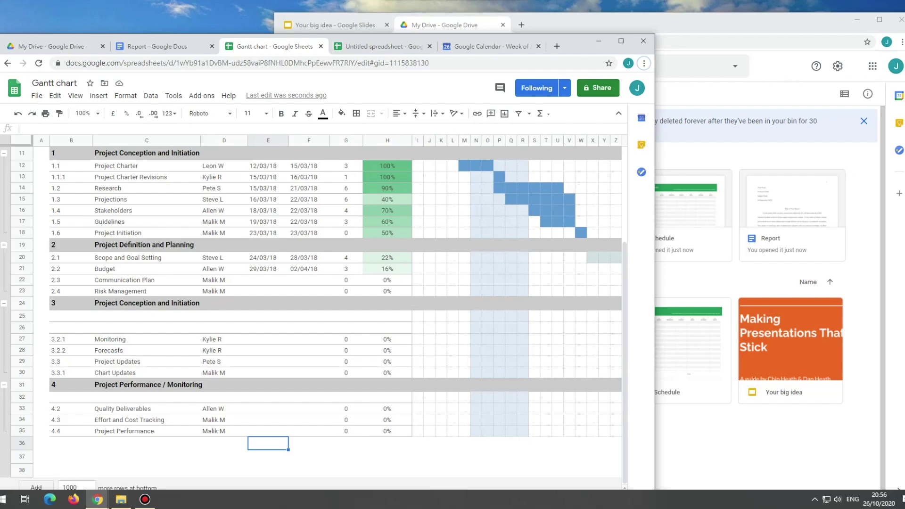
{"action": "left_click", "coordinate": [308, 397]}
{"action": "key", "text": "ctrl+z"}
{"action": "key", "text": "ctrl+z"}
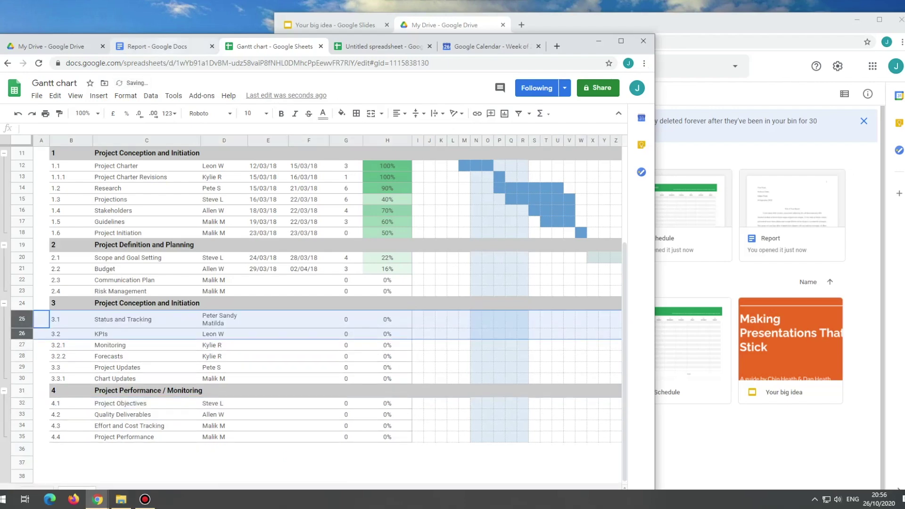
{"action": "left_click", "coordinate": [151, 46]}
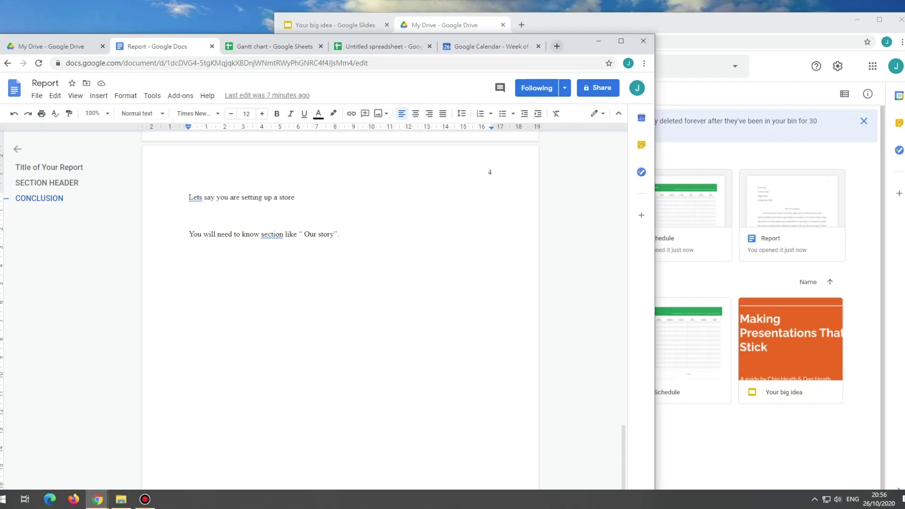
{"action": "left_click", "coordinate": [557, 45]}
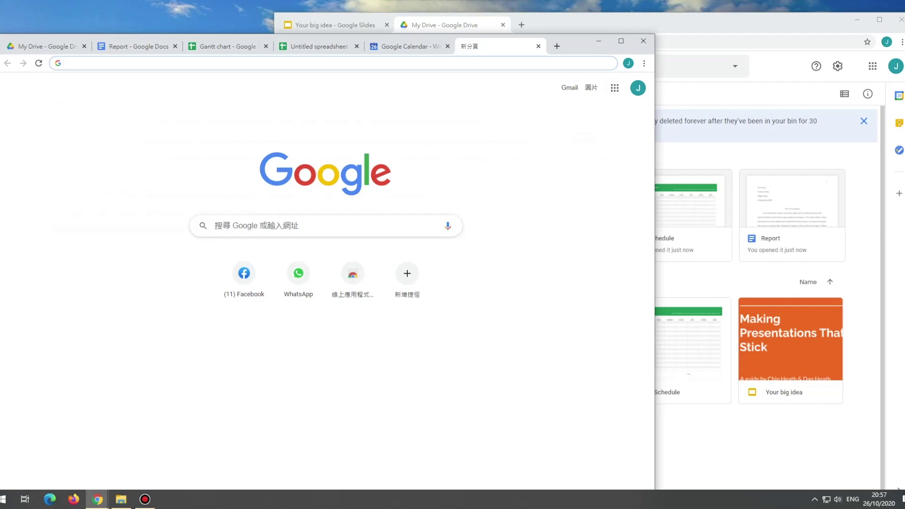
Step: Search the web for 'our stor' and look at the Snapchat Support Our Story article
{"action": "type", "text": "our story"}
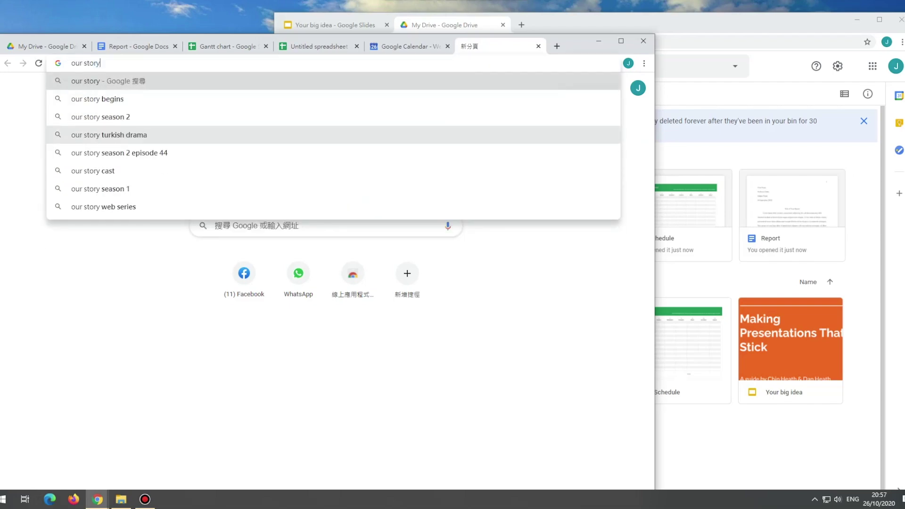
{"action": "key", "text": "Return"}
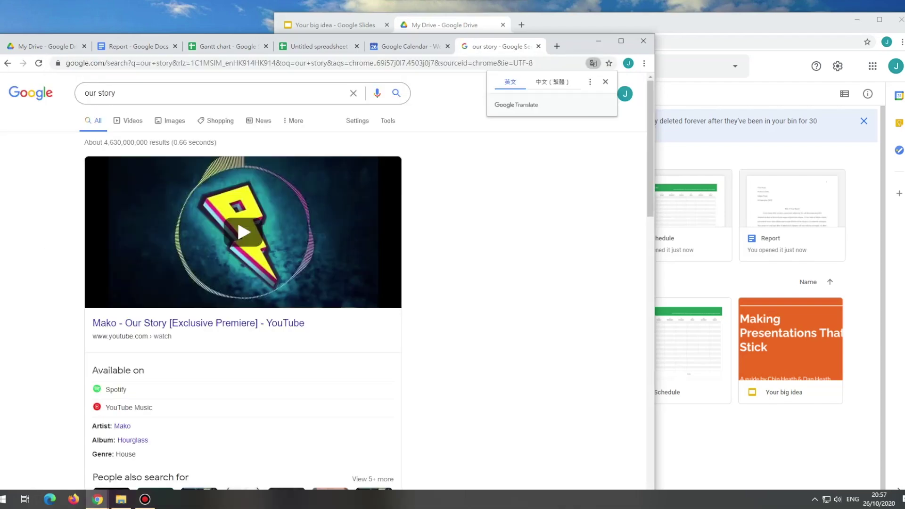
{"action": "scroll", "coordinate": [243, 283], "scroll_direction": "down", "scroll_amount": 8}
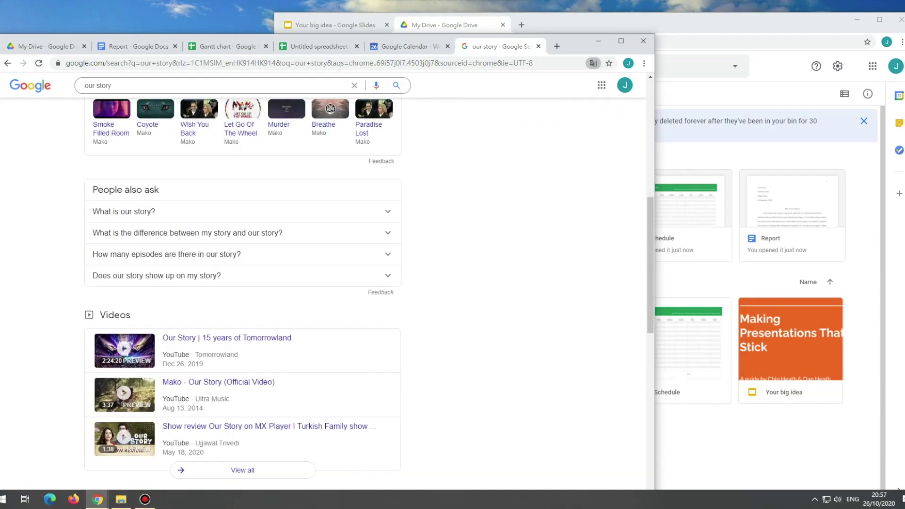
{"action": "left_click", "coordinate": [388, 211]}
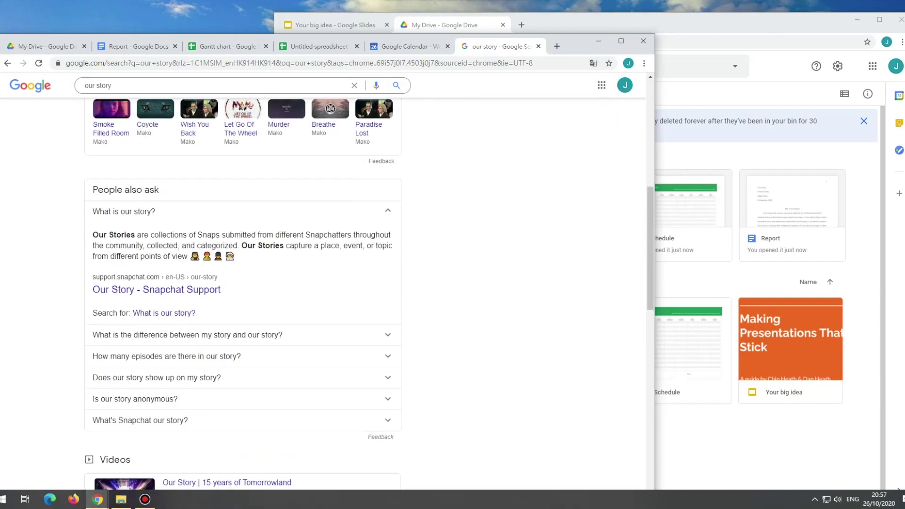
{"action": "scroll", "coordinate": [243, 292], "scroll_direction": "down", "scroll_amount": 6}
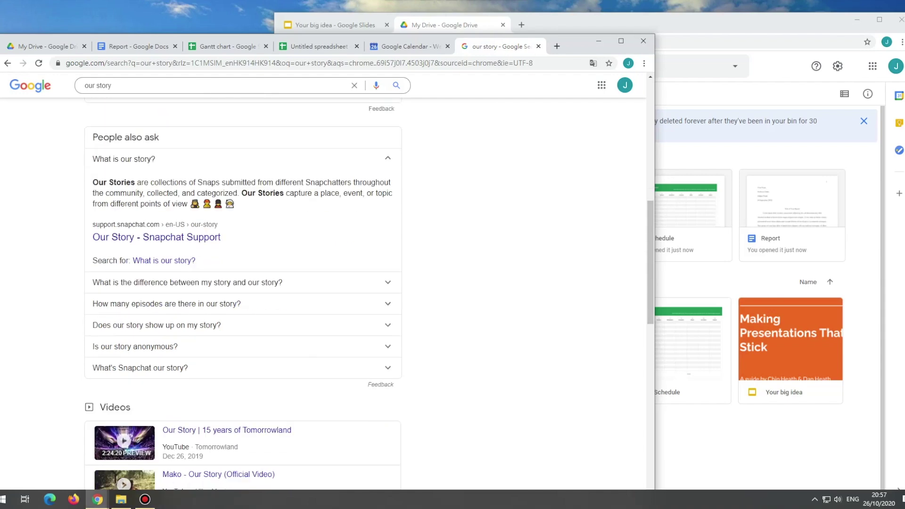
{"action": "scroll", "coordinate": [242, 292], "scroll_direction": "down", "scroll_amount": 3}
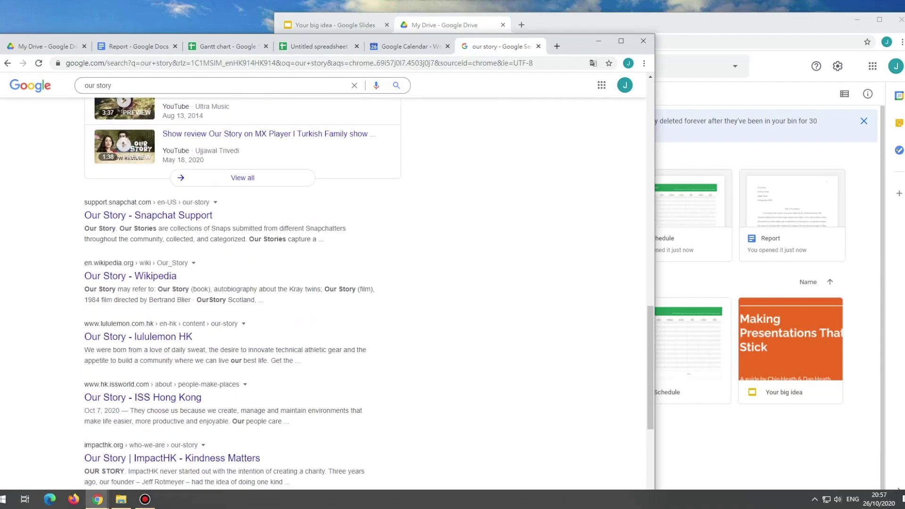
{"action": "left_click", "coordinate": [136, 215]}
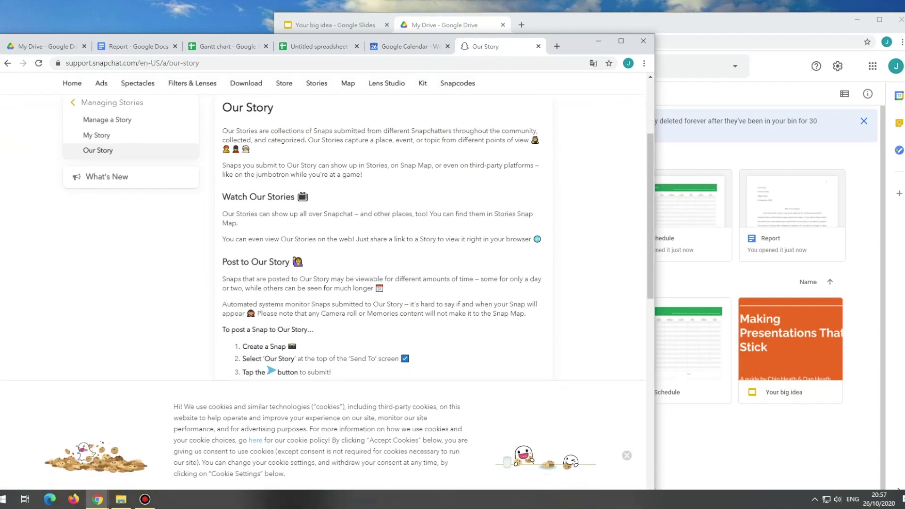
{"action": "left_click_drag", "start_coordinate": [221, 107], "coordinate": [362, 175]}
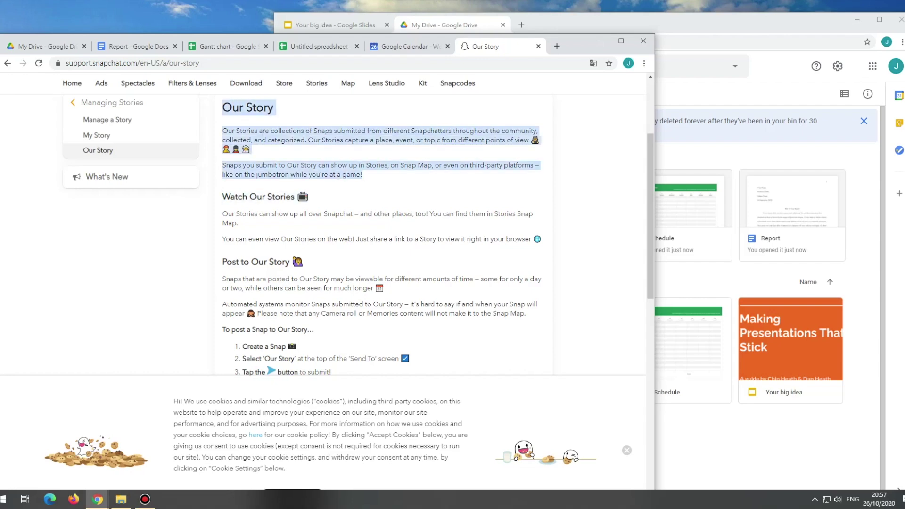
{"action": "key", "text": "alt+Left"}
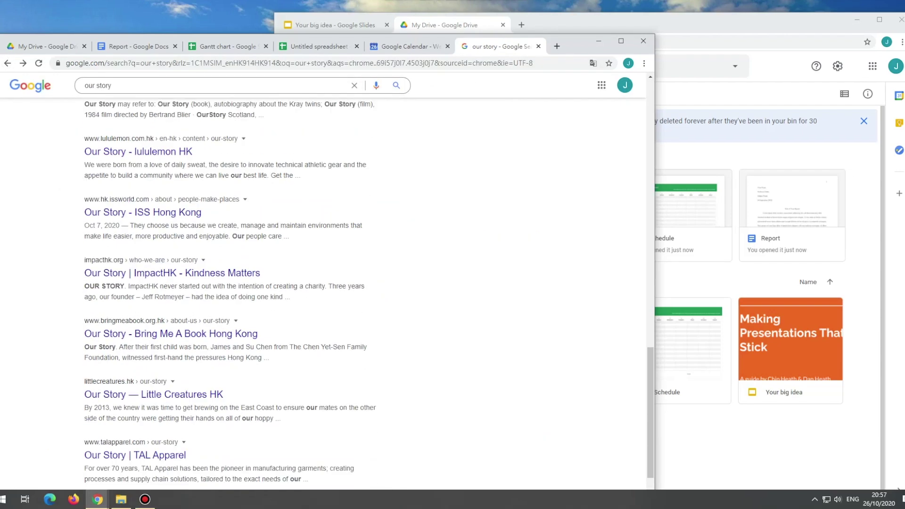
Step: Browse the Little Creatures HK Our Story page from the results
{"action": "scroll", "coordinate": [325, 295], "scroll_direction": "down", "scroll_amount": 3}
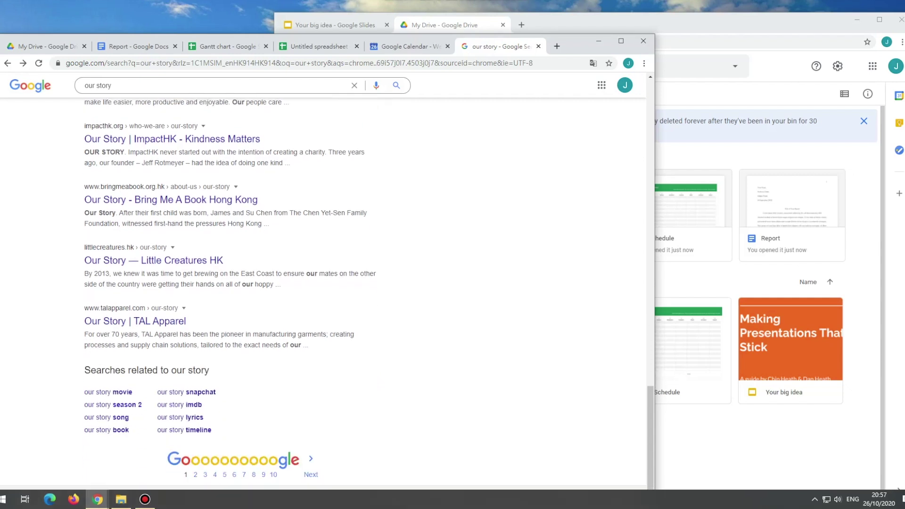
{"action": "left_click", "coordinate": [179, 260]}
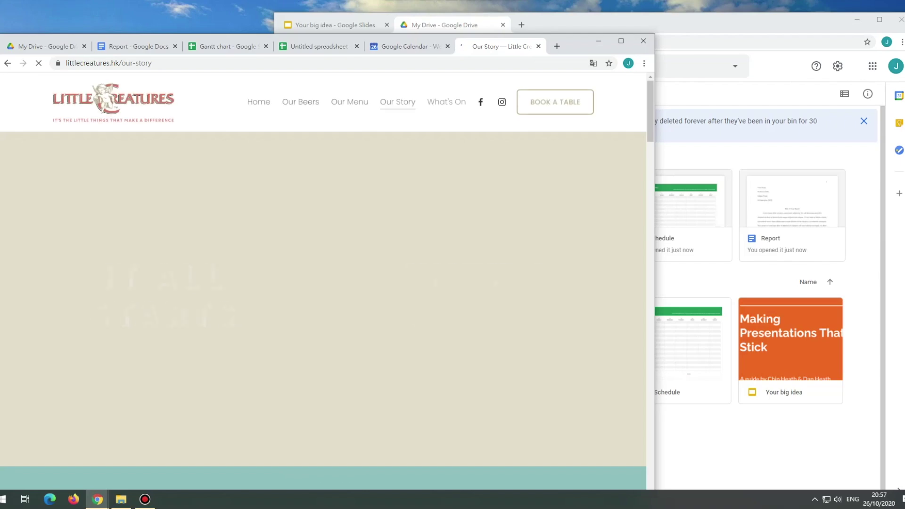
{"action": "scroll", "coordinate": [326, 283], "scroll_direction": "down", "scroll_amount": 7}
{"action": "scroll", "coordinate": [323, 282], "scroll_direction": "down", "scroll_amount": 10}
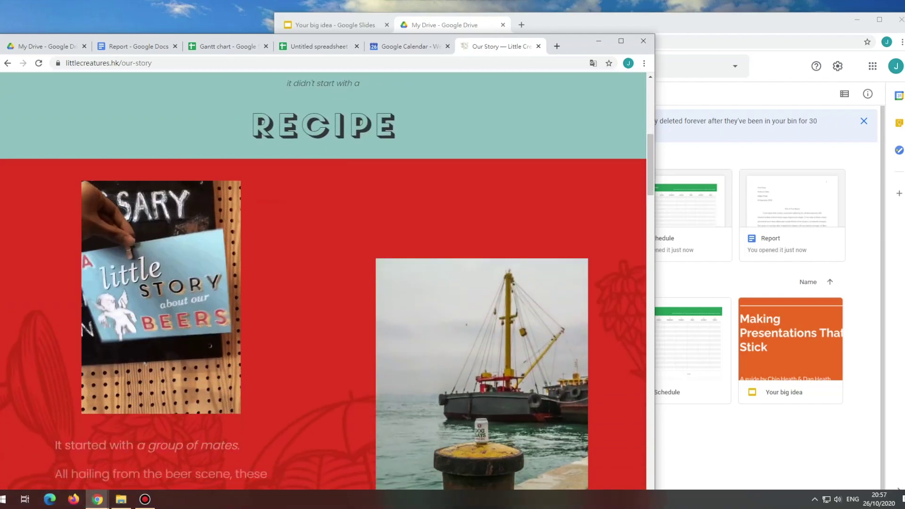
{"action": "scroll", "coordinate": [323, 282], "scroll_direction": "down", "scroll_amount": 10}
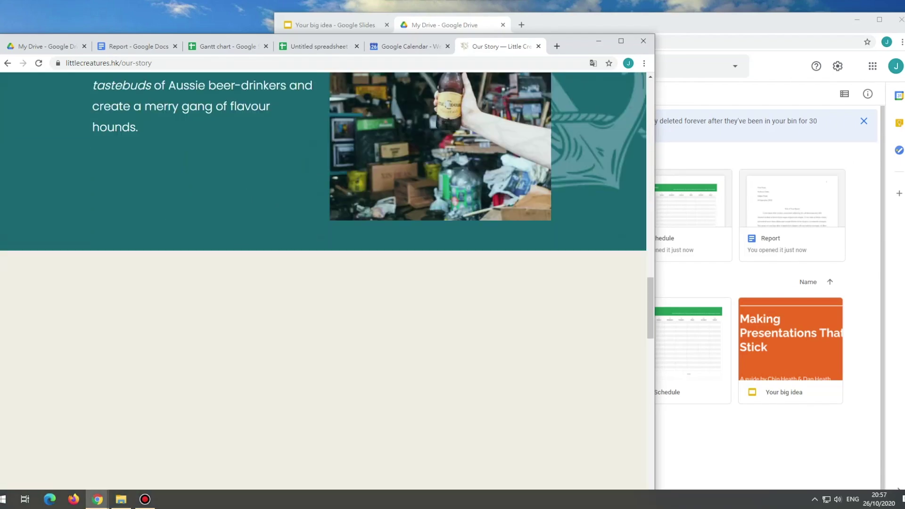
{"action": "key", "text": "alt+Left"}
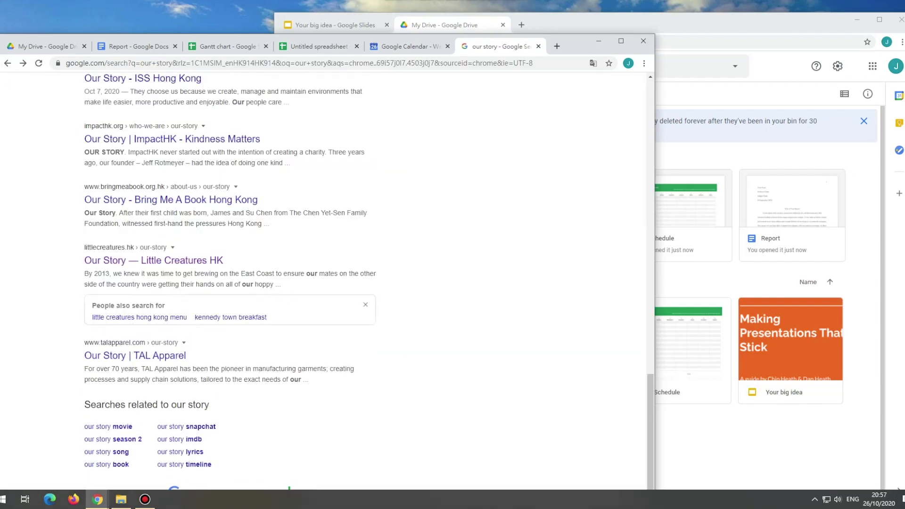
Step: Open the Redress Our Story result on page two and select its 'What we do' paragraph
{"action": "scroll", "coordinate": [323, 283], "scroll_direction": "down", "scroll_amount": 1}
{"action": "left_click", "coordinate": [311, 475]}
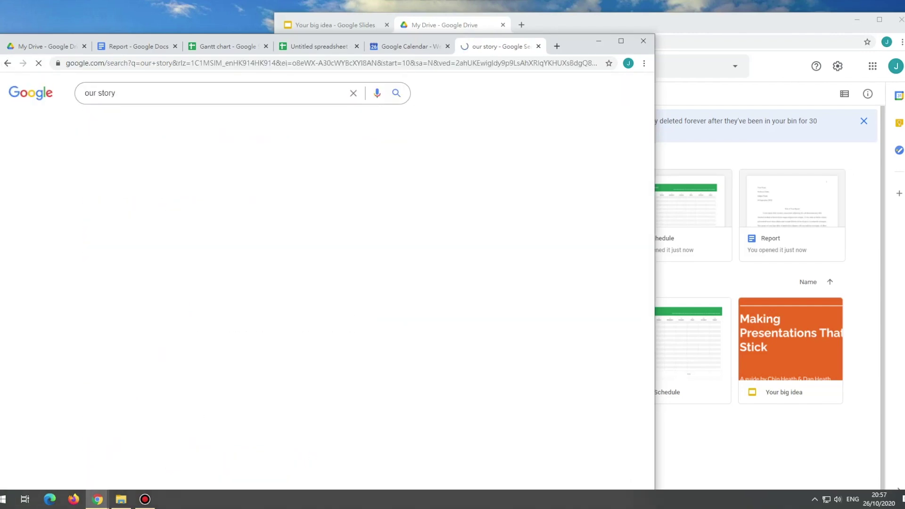
{"action": "scroll", "coordinate": [323, 283], "scroll_direction": "down", "scroll_amount": 1}
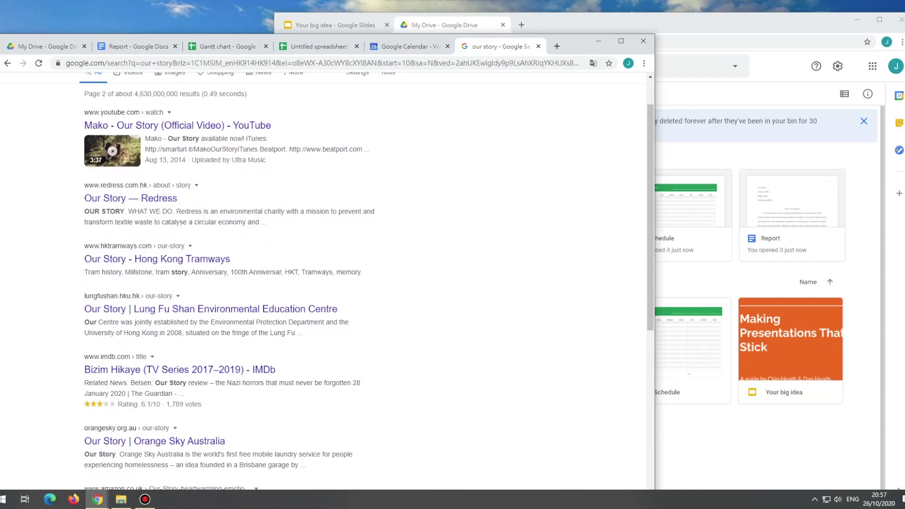
{"action": "left_click", "coordinate": [131, 198]}
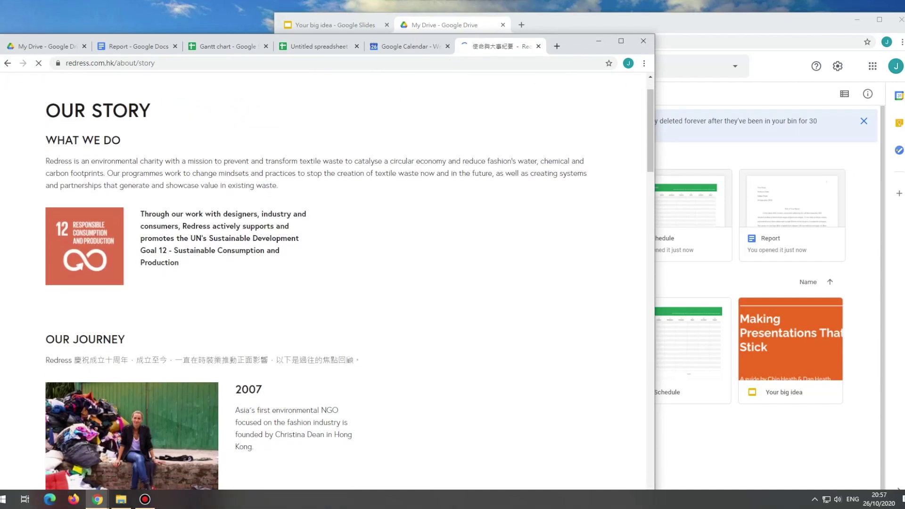
{"action": "left_click_drag", "start_coordinate": [45, 161], "coordinate": [288, 185]}
{"action": "key", "text": "ctrl+c"}
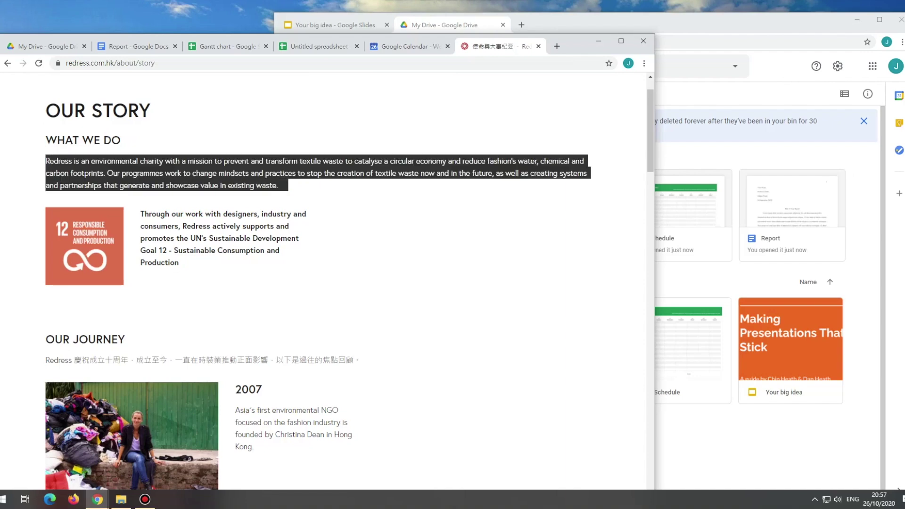
{"action": "left_click", "coordinate": [406, 46]}
Step: Paste the Redress paragraph below the Our story sentence and start a 'Sth like t' line
{"action": "left_click", "coordinate": [137, 46]}
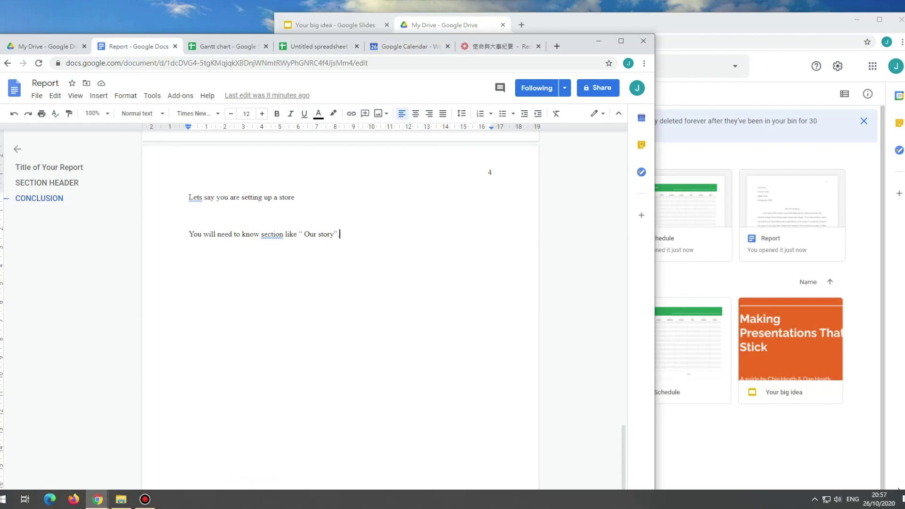
{"action": "key", "text": "shift+Down"}
{"action": "key", "text": "Return"}
{"action": "key", "text": "Return"}
{"action": "key", "text": "ctrl+v"}
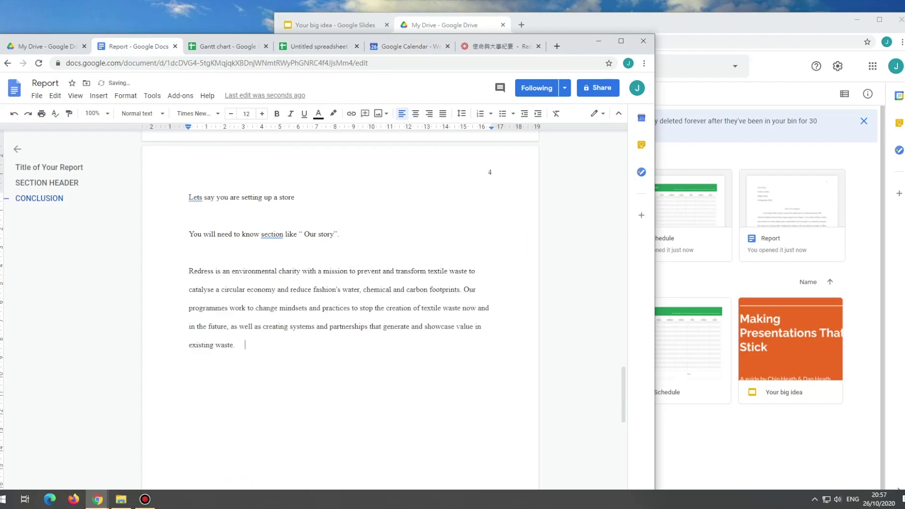
{"action": "key", "text": "Return"}
{"action": "key", "text": "Return"}
{"action": "type", "text": "Sth like"}
{"action": "type", "text": "t"}
Step: Replace 'Redress' at the paragraph start with 'My store is in fact an'
{"action": "double_click", "coordinate": [200, 271]}
{"action": "left_click", "coordinate": [210, 271]}
{"action": "left_click_drag", "start_coordinate": [211, 271], "coordinate": [189, 273]}
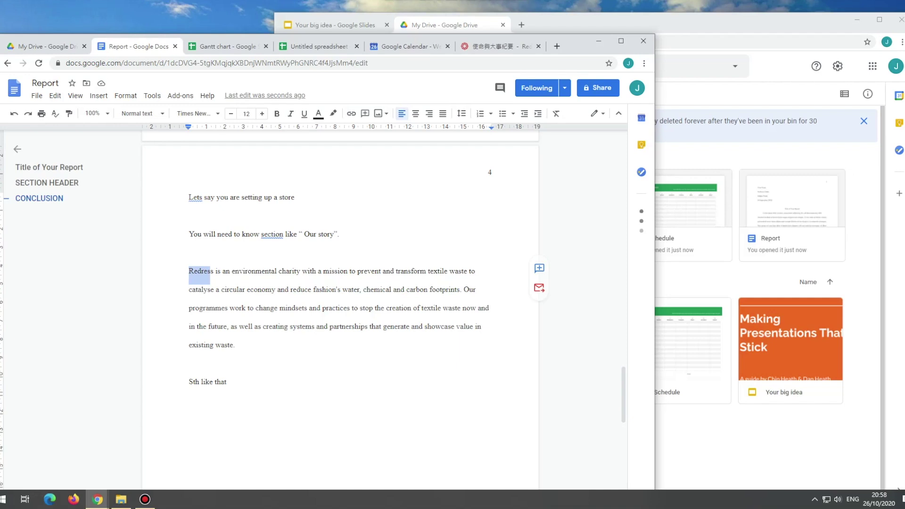
{"action": "key", "text": "BackSpace"}
{"action": "key", "text": "Delete"}
{"action": "key", "text": "Delete"}
{"action": "type", "text": "My st"}
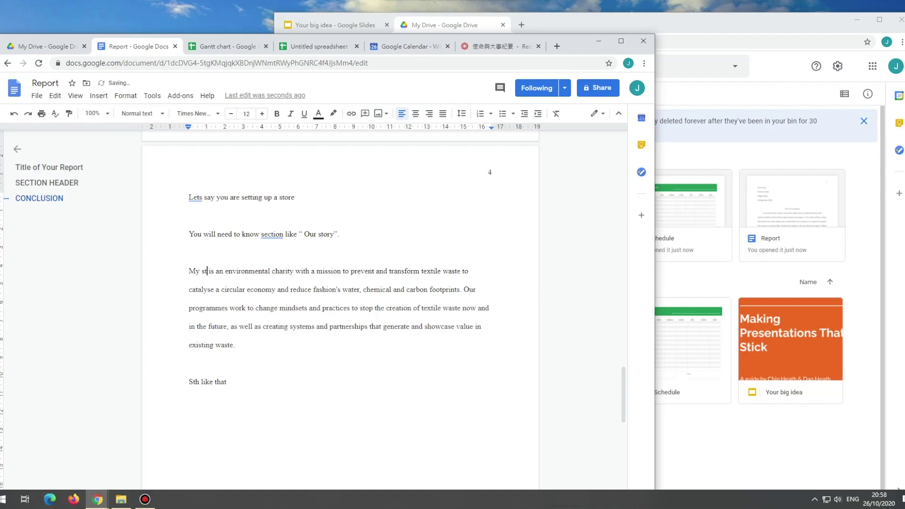
{"action": "type", "text": "ore is "}
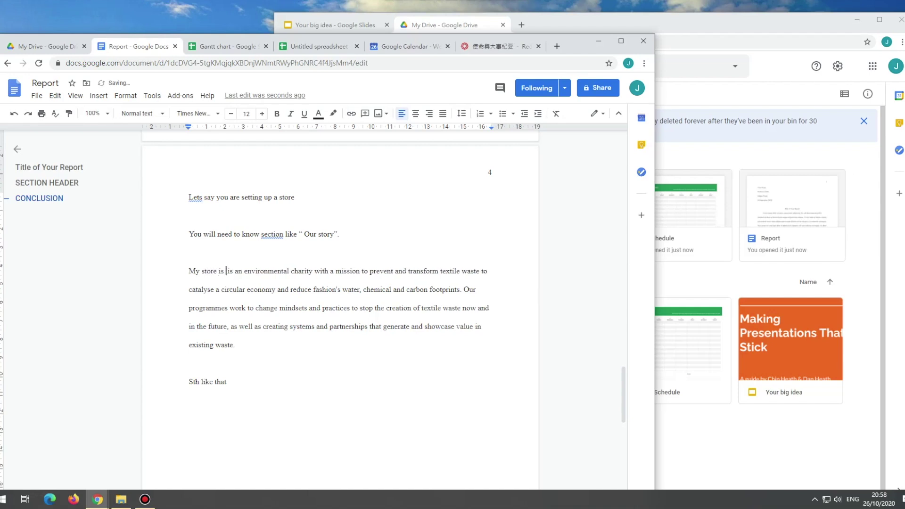
{"action": "type", "text": "in fact "}
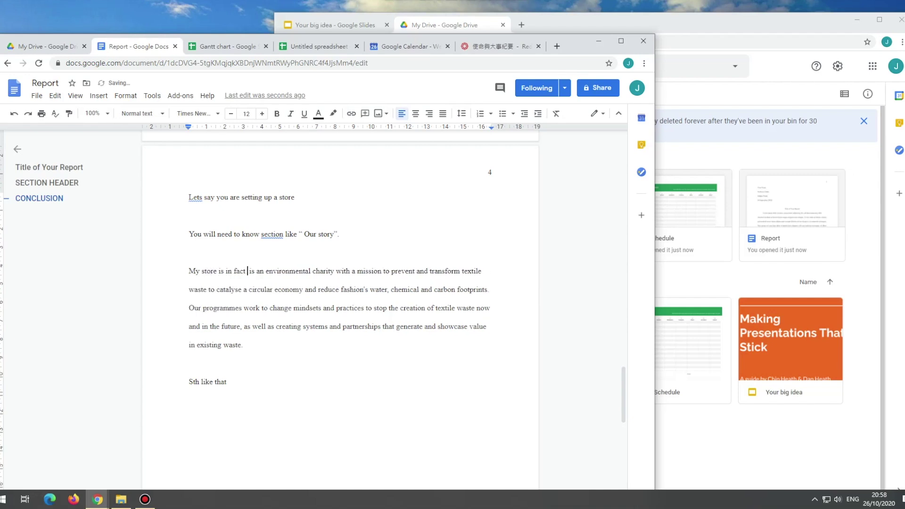
{"action": "type", "text": "an"}
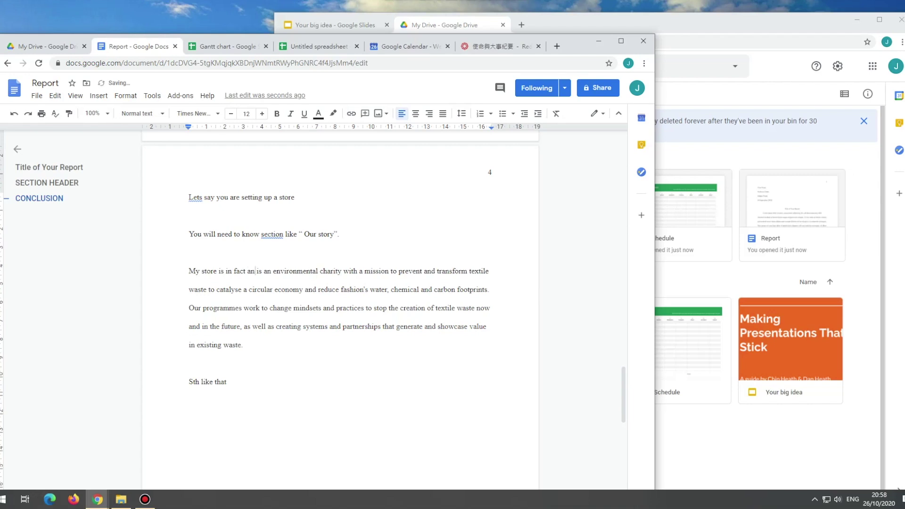
{"action": "key", "text": "Delete"}
{"action": "key", "text": "Delete"}
{"action": "key", "text": "Delete"}
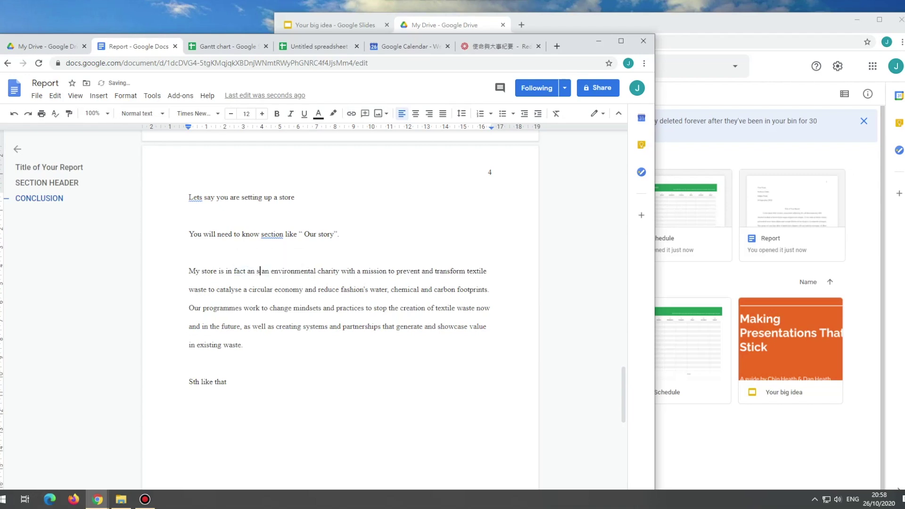
Step: Append ', bla bla bla.' after 'footprints.' in the pasted paragraph
{"action": "left_click_drag", "start_coordinate": [242, 344], "coordinate": [294, 289]}
{"action": "left_click", "coordinate": [293, 289]}
{"action": "double_click", "coordinate": [323, 271]}
{"action": "left_click", "coordinate": [379, 289]}
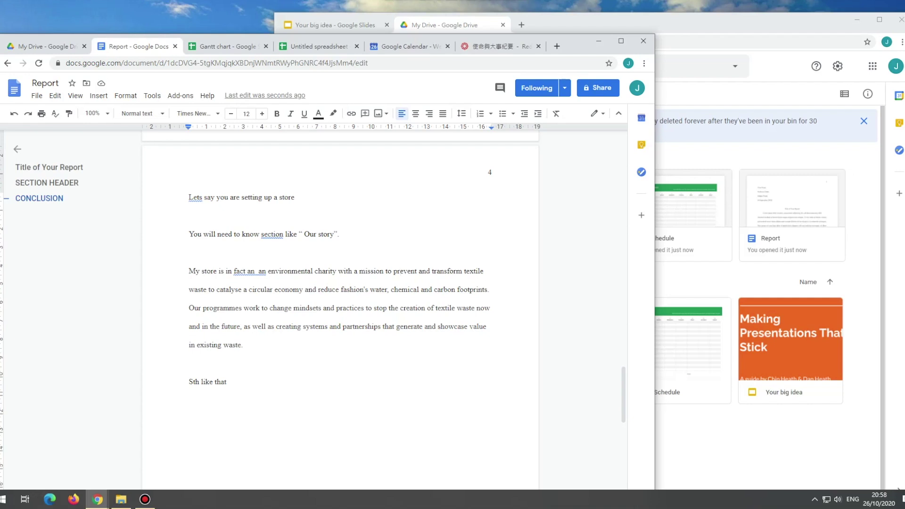
{"action": "left_click", "coordinate": [491, 289]}
{"action": "key", "text": "BackSpace"}
{"action": "key", "text": "BackSpace"}
{"action": "type", "text": ", bla bla "}
{"action": "type", "text": "bla."}
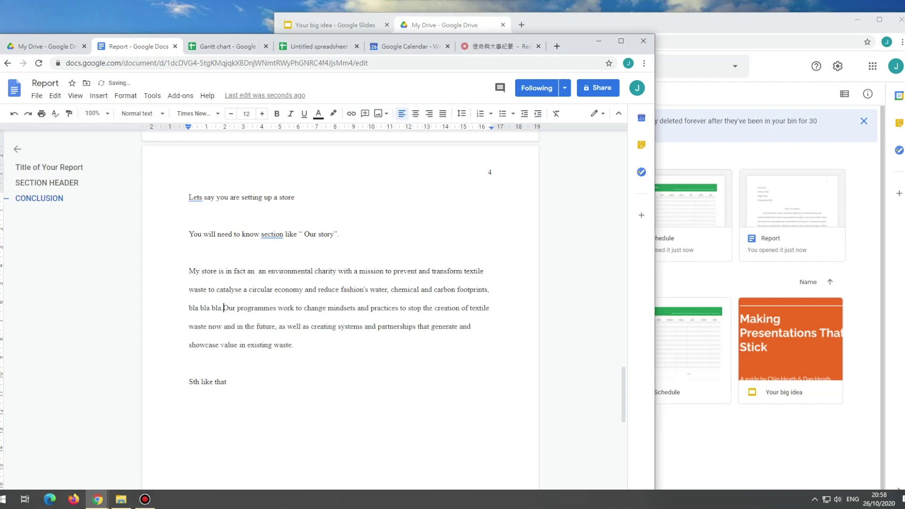
Step: Delete the duplicated 'an' and accept the 'sections' and 'environmental' spelling corrections
{"action": "left_click", "coordinate": [228, 381]}
{"action": "left_click", "coordinate": [304, 345]}
{"action": "left_click_drag", "start_coordinate": [255, 271], "coordinate": [268, 272]}
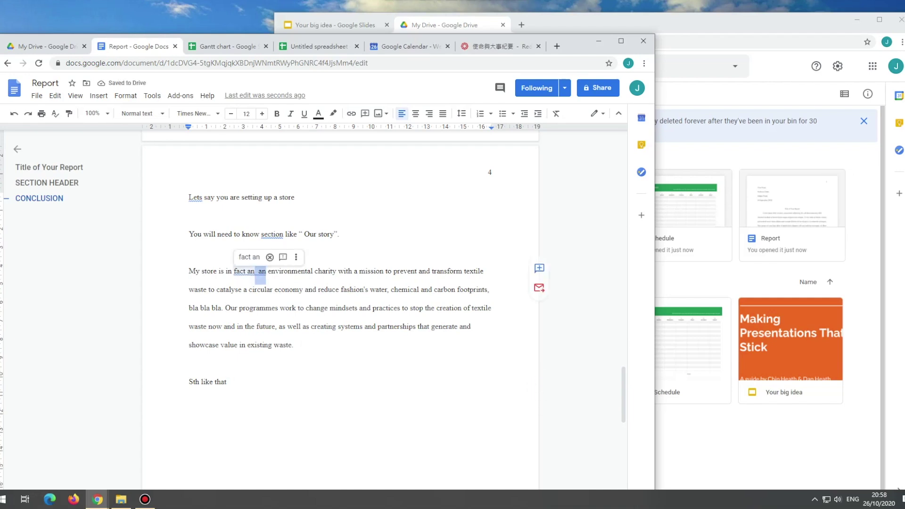
{"action": "key", "text": "BackSpace"}
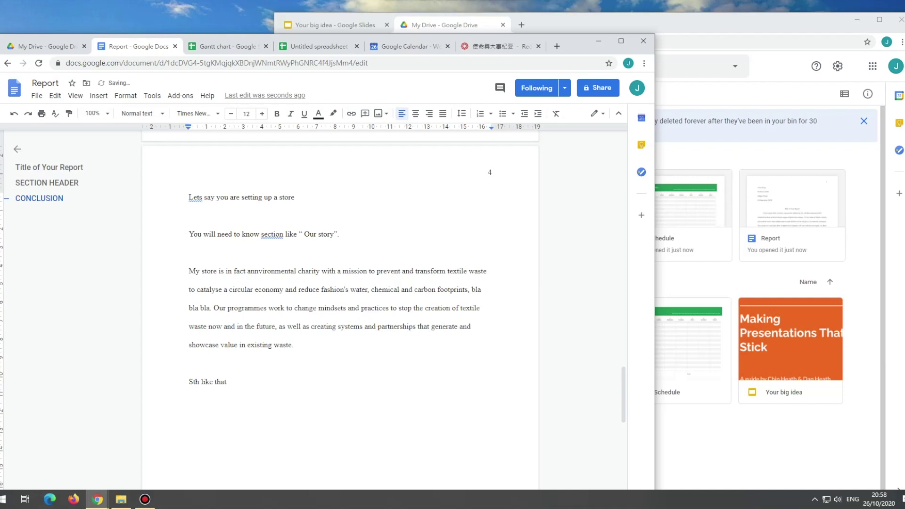
{"action": "left_click", "coordinate": [280, 234]}
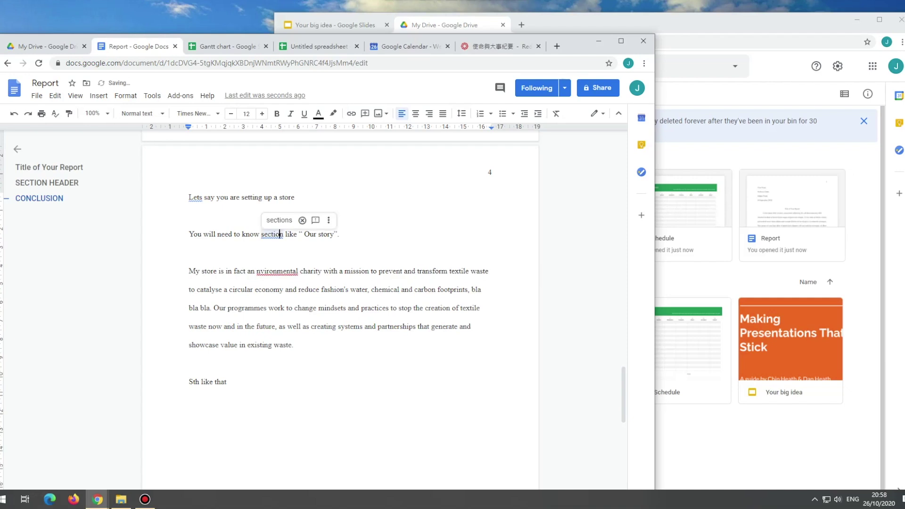
{"action": "left_click", "coordinate": [279, 220]}
{"action": "left_click", "coordinate": [277, 271]}
{"action": "left_click", "coordinate": [282, 256]}
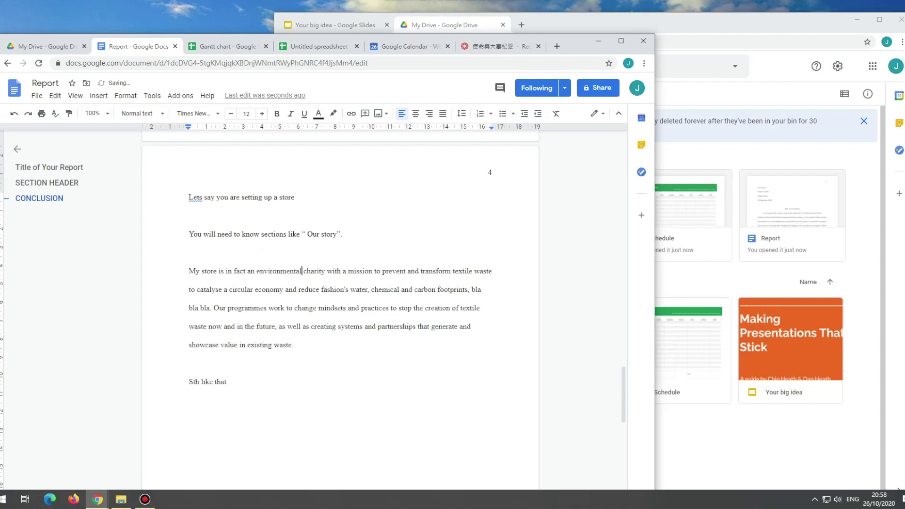
{"action": "scroll", "coordinate": [339, 312], "scroll_direction": "up", "scroll_amount": 1}
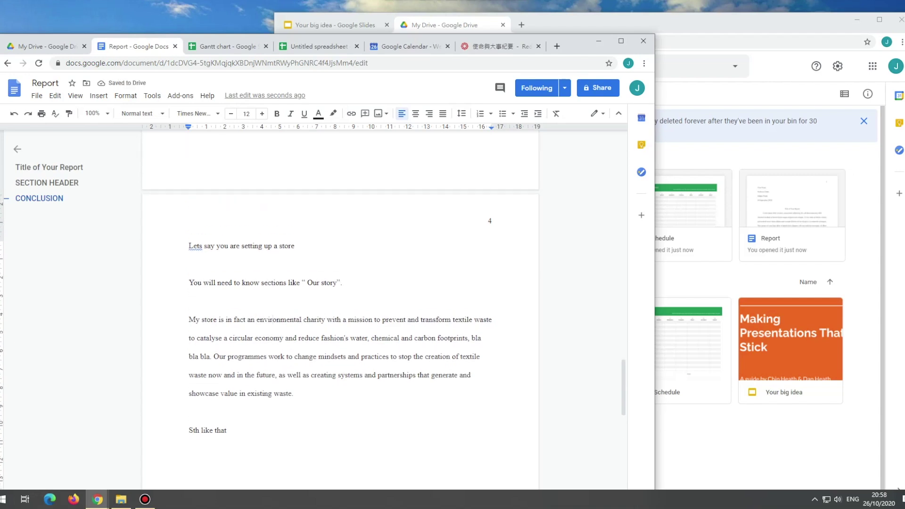
Step: Type 'And you will need an pretentious excel' on the line above 'Sth like that'
{"action": "left_click", "coordinate": [189, 412]}
{"action": "type", "text": "And you will need an pre"}
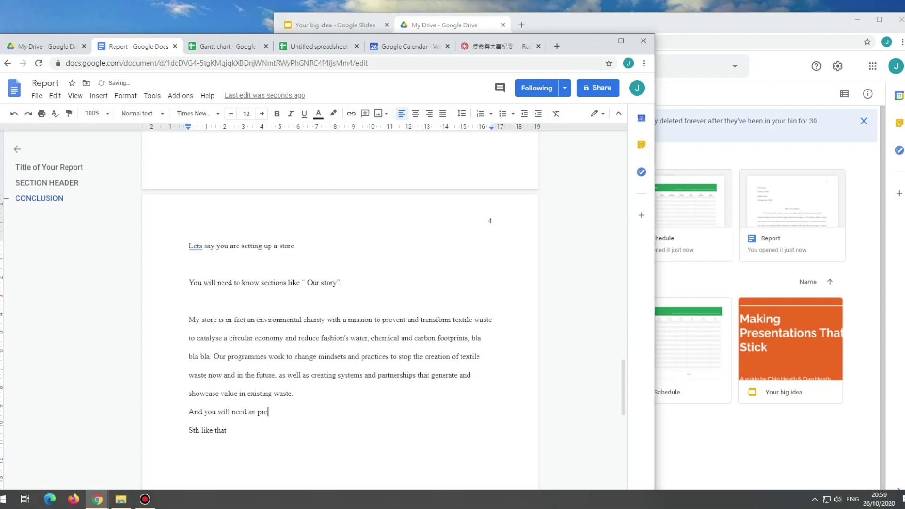
{"action": "type", "text": "tentious excel"}
{"action": "key", "text": "shift+F10"}
{"action": "key", "text": "Escape"}
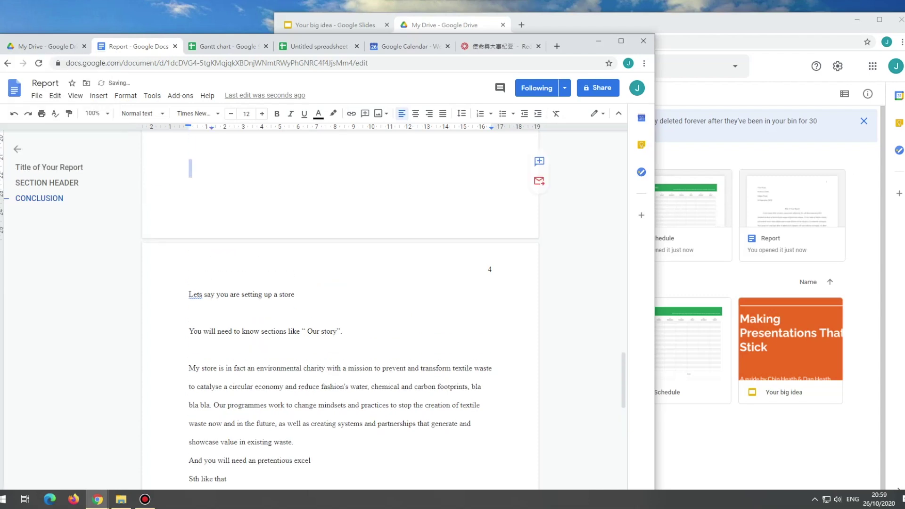
{"action": "key", "text": "ctrl+Tab"}
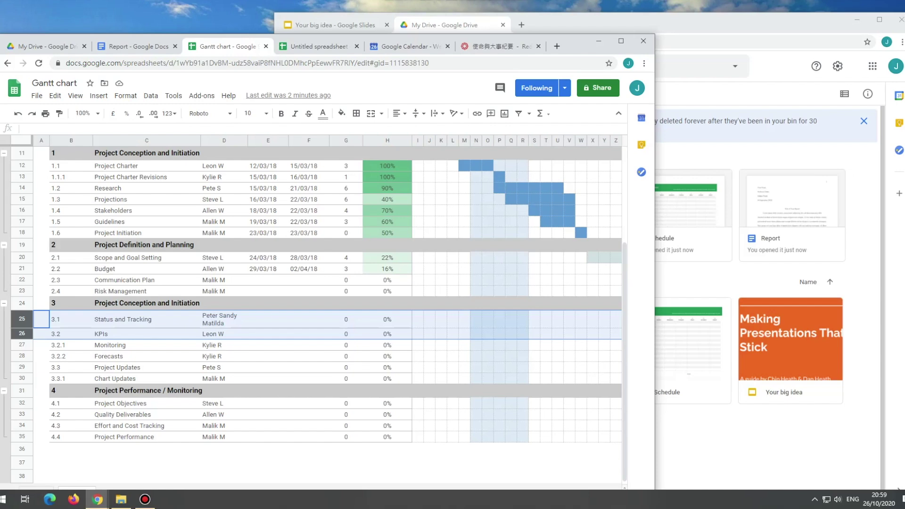
Step: Look over cells in the Gantt chart's Project Definition and Planning section
{"action": "scroll", "coordinate": [314, 316], "scroll_direction": "down", "scroll_amount": 1}
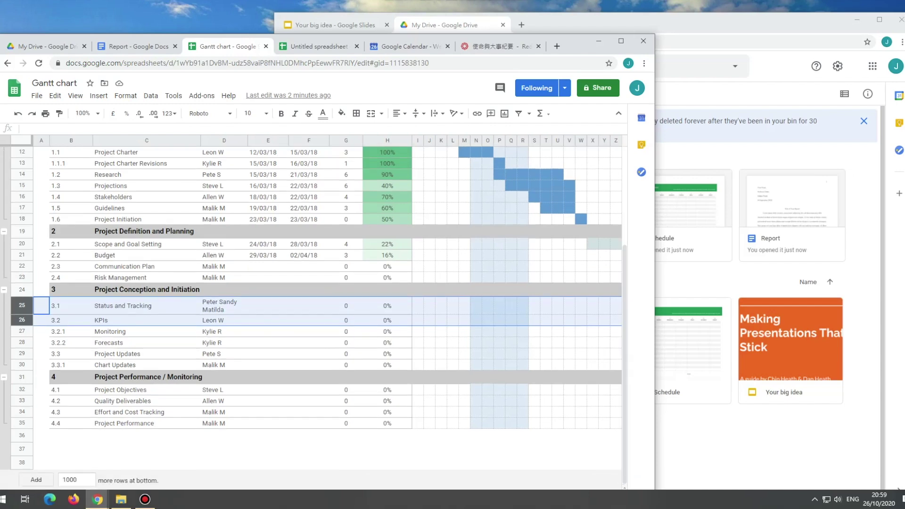
{"action": "left_click", "coordinate": [224, 332]}
{"action": "left_click", "coordinate": [147, 244]}
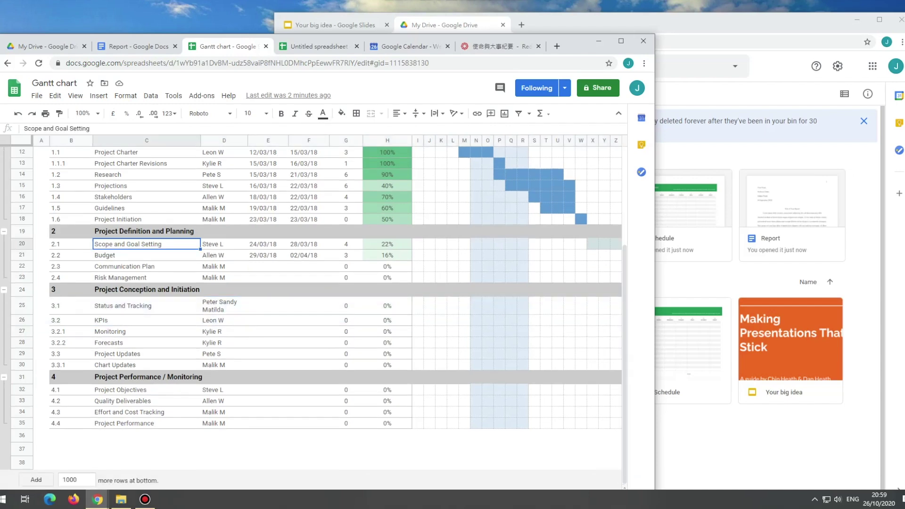
{"action": "left_click", "coordinate": [145, 231]}
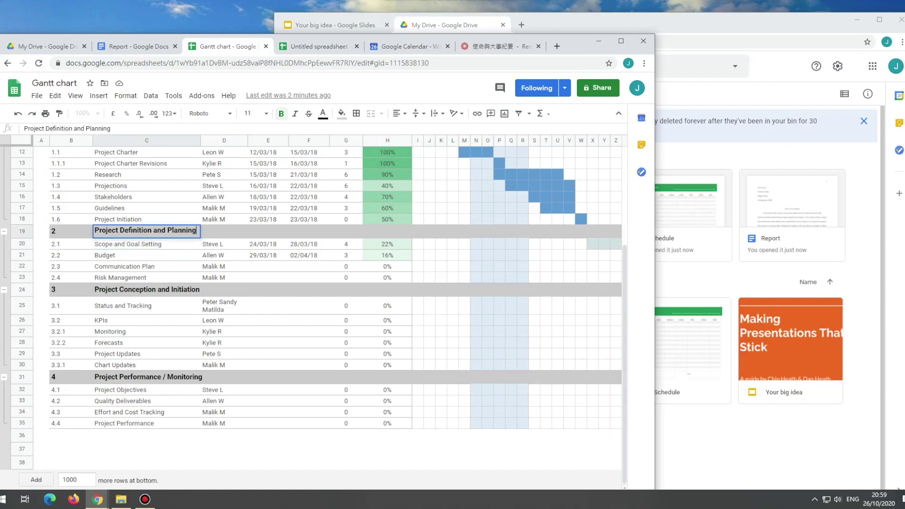
{"action": "left_click", "coordinate": [142, 290]}
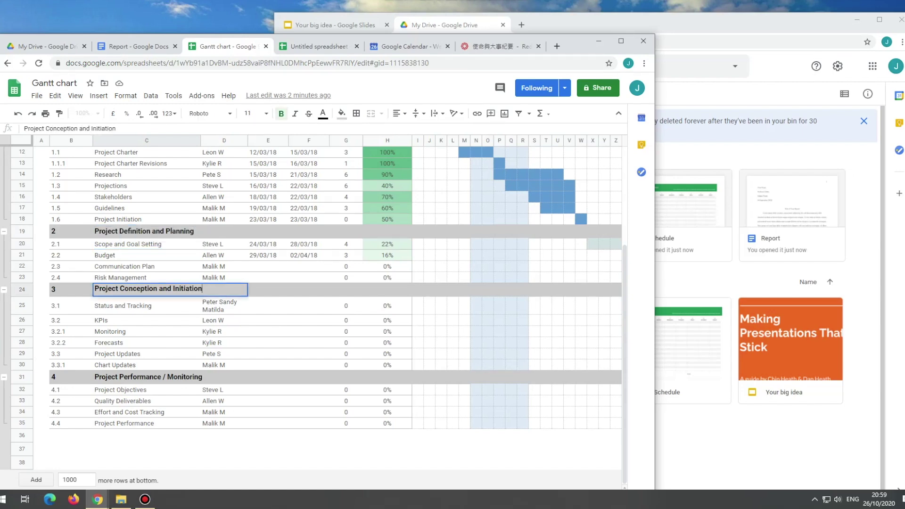
{"action": "double_click", "coordinate": [150, 304]}
{"action": "left_click", "coordinate": [147, 389]}
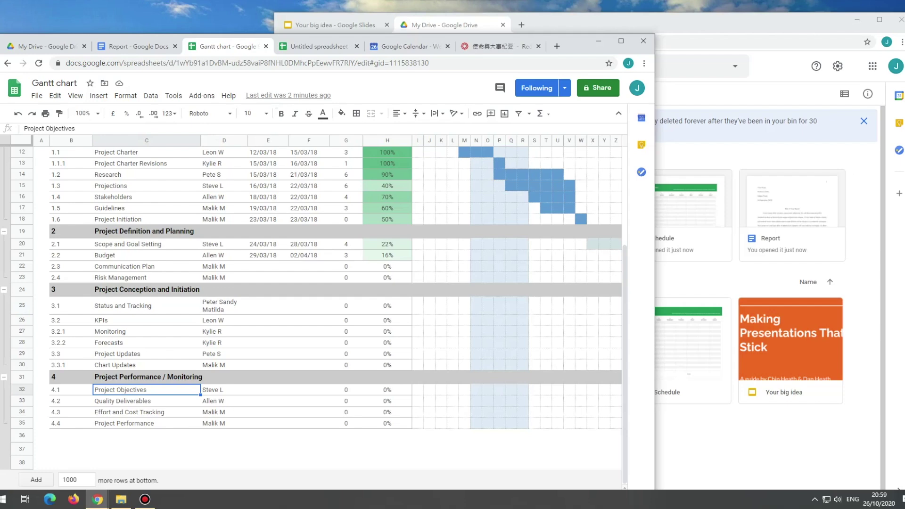
{"action": "left_click_drag", "start_coordinate": [114, 389], "coordinate": [109, 377]}
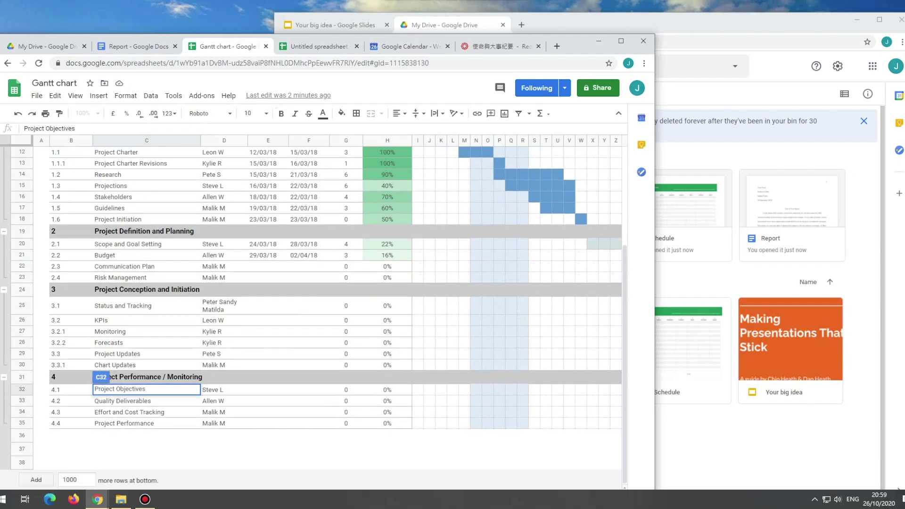
{"action": "left_click", "coordinate": [224, 174]}
{"action": "scroll", "coordinate": [330, 307], "scroll_direction": "up", "scroll_amount": 5}
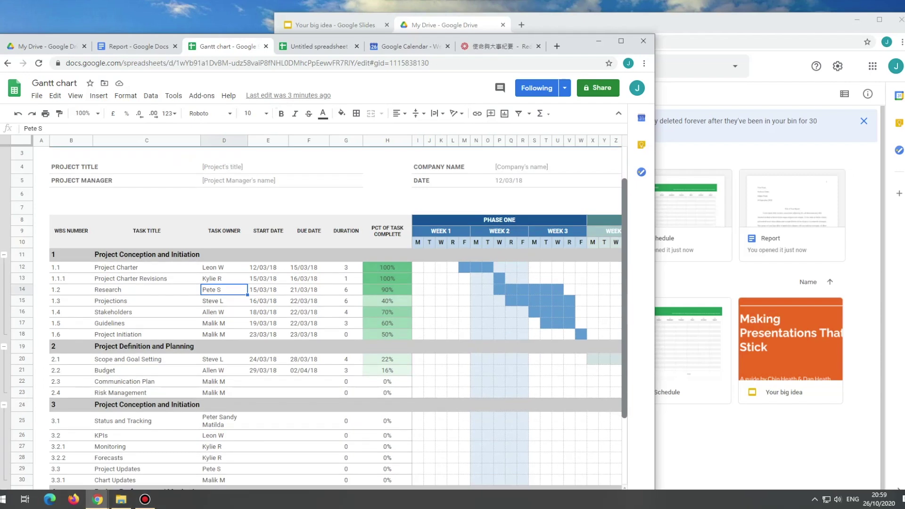
Step: Replace the PHASE ONE header text with 'Oct 10 - Oct 31 (Halloween :)'
{"action": "double_click", "coordinate": [514, 219]}
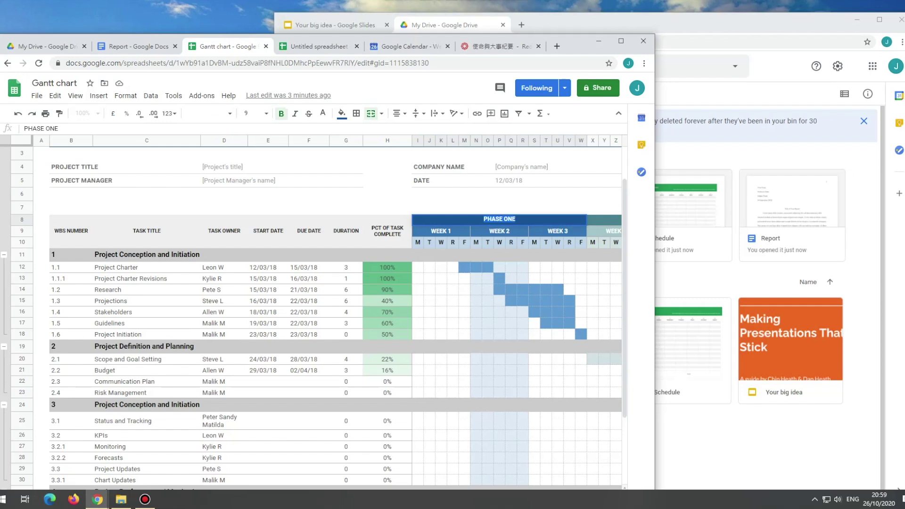
{"action": "key", "text": "ctrl+a"}
{"action": "type", "text": "Oct 10"}
{"action": "type", "text": " -"}
{"action": "type", "text": " Oct"}
{"action": "type", "text": " 31"}
{"action": "type", "text": " ()"}
{"action": "type", "text": "Ha;;ow"}
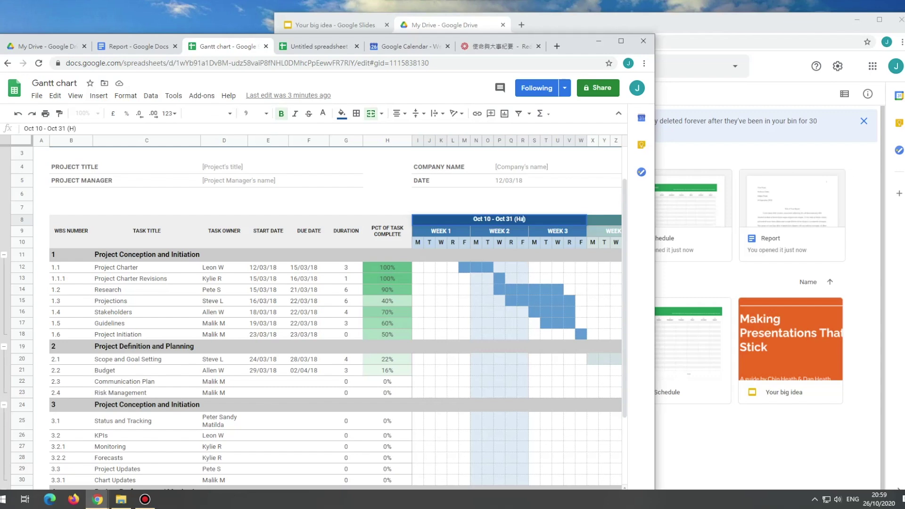
{"action": "key", "text": "BackSpace"}
{"action": "key", "text": "BackSpace"}
{"action": "key", "text": "BackSpace"}
{"action": "key", "text": "BackSpace"}
{"action": "type", "text": "lloween :"}
{"action": "key", "text": "BackSpace"}
{"action": "type", "text": ":"}
{"action": "key", "text": "Return"}
{"action": "left_click_drag", "start_coordinate": [418, 267], "coordinate": [452, 268]}
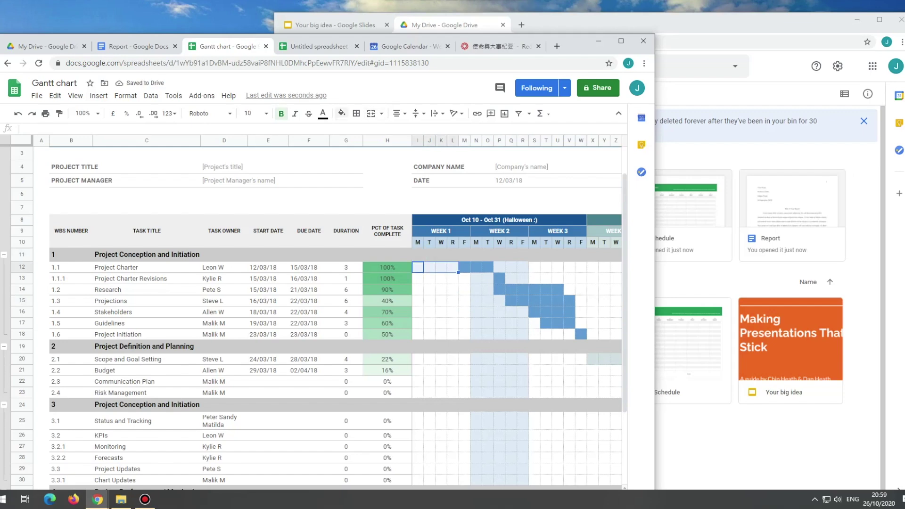
Step: Fill the Project Charter task days blue
{"action": "left_click", "coordinate": [342, 114]}
{"action": "left_click", "coordinate": [409, 156]}
{"action": "left_click", "coordinate": [452, 301]}
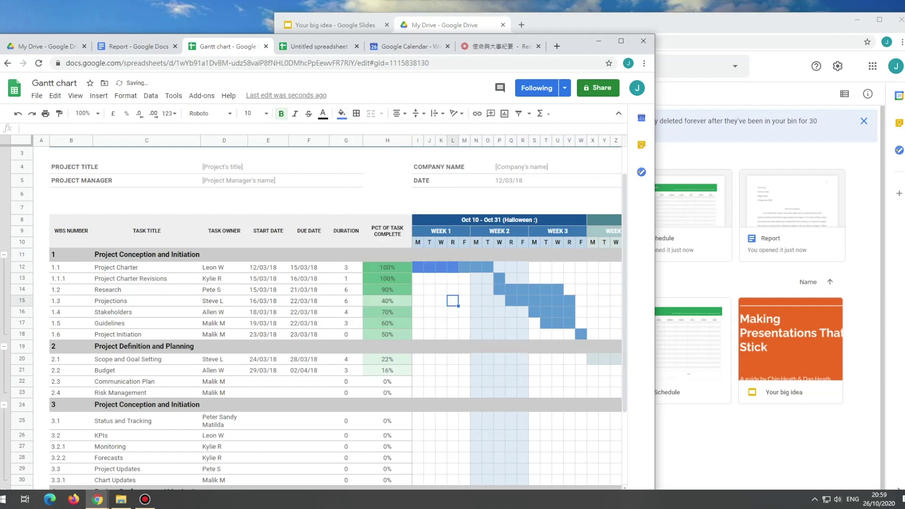
{"action": "scroll", "coordinate": [330, 311], "scroll_direction": "up", "scroll_amount": 2}
{"action": "scroll", "coordinate": [330, 312], "scroll_direction": "down", "scroll_amount": 2}
Step: Fill three days on the Stakeholders row red
{"action": "left_click_drag", "start_coordinate": [441, 298], "coordinate": [465, 299]}
{"action": "left_click", "coordinate": [341, 113]}
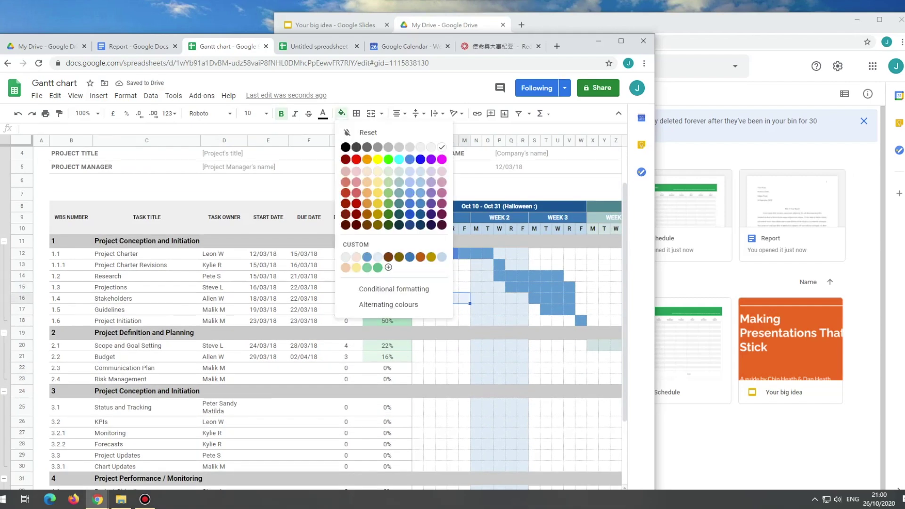
{"action": "left_click", "coordinate": [357, 159]}
{"action": "left_click", "coordinate": [487, 309]}
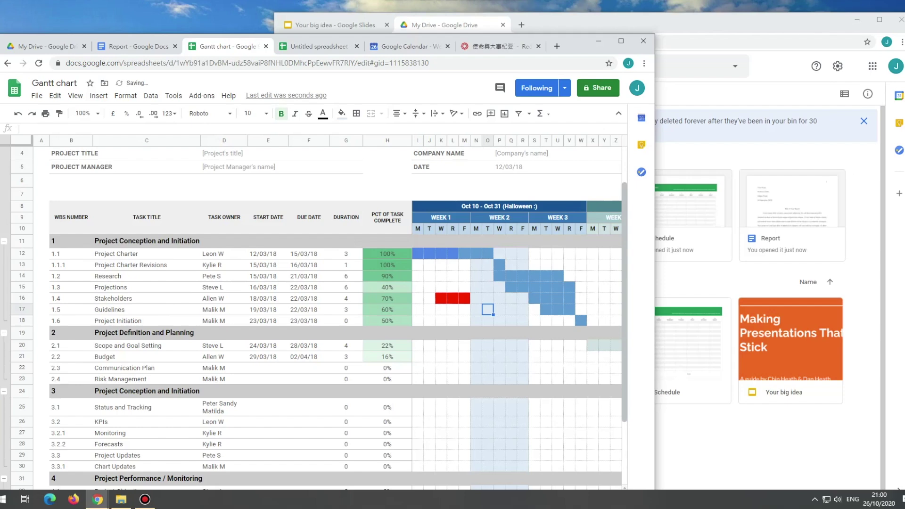
{"action": "scroll", "coordinate": [330, 321], "scroll_direction": "down", "scroll_amount": 2}
Step: Fill four Budget days and three Guidelines days orange
{"action": "left_click", "coordinate": [387, 304]}
{"action": "left_click_drag", "start_coordinate": [441, 316], "coordinate": [476, 316]}
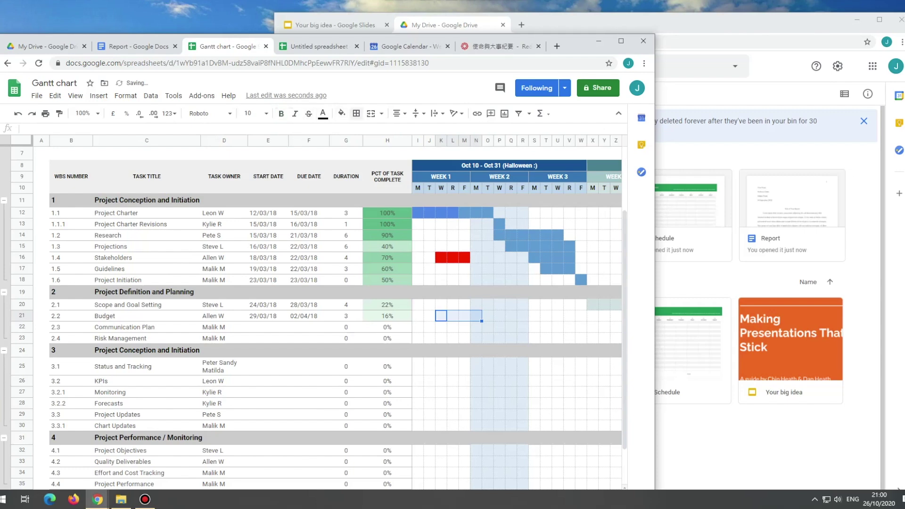
{"action": "left_click", "coordinate": [341, 113]}
{"action": "left_click", "coordinate": [367, 160]}
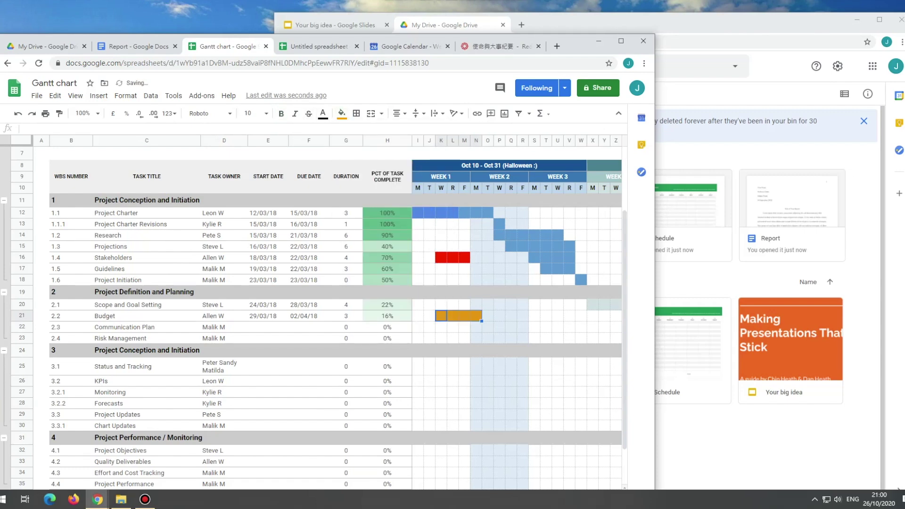
{"action": "left_click", "coordinate": [452, 269]}
{"action": "left_click_drag", "start_coordinate": [453, 269], "coordinate": [476, 268]}
{"action": "left_click", "coordinate": [342, 113]}
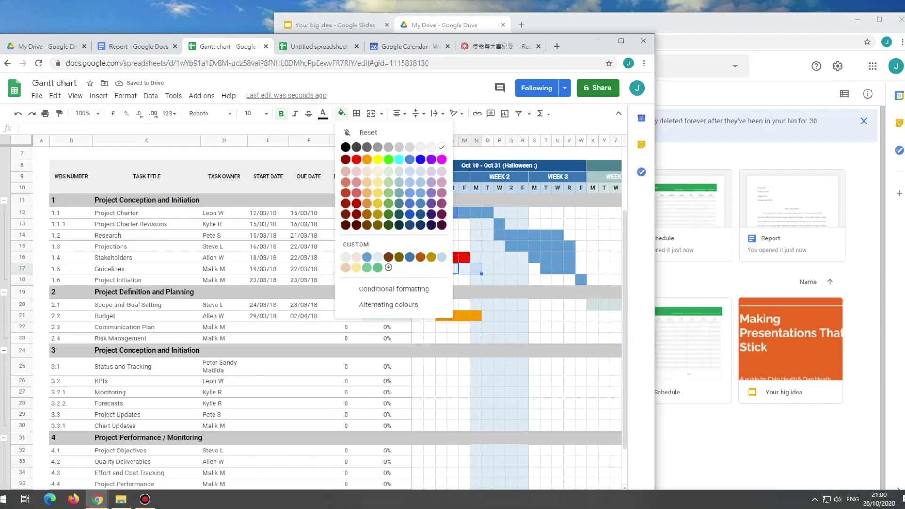
{"action": "left_click", "coordinate": [367, 160]}
{"action": "left_click", "coordinate": [511, 326]}
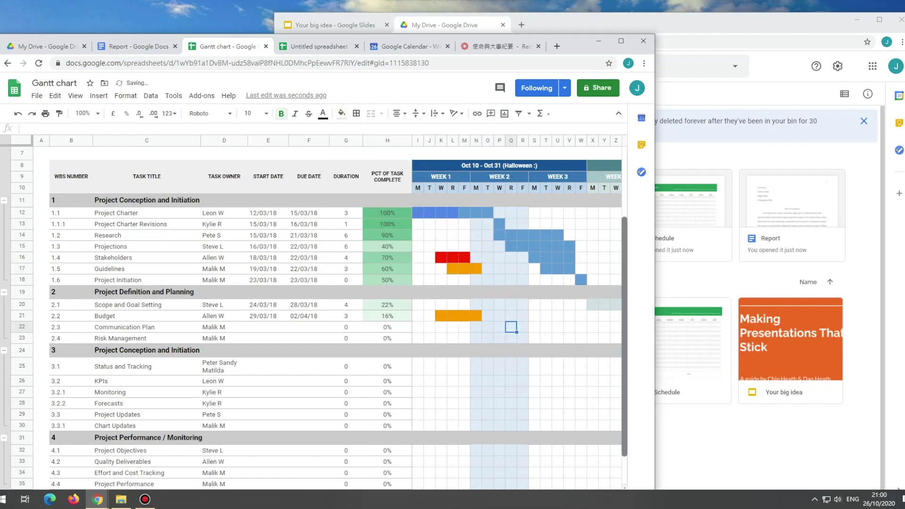
{"action": "scroll", "coordinate": [314, 318], "scroll_direction": "down", "scroll_amount": 3}
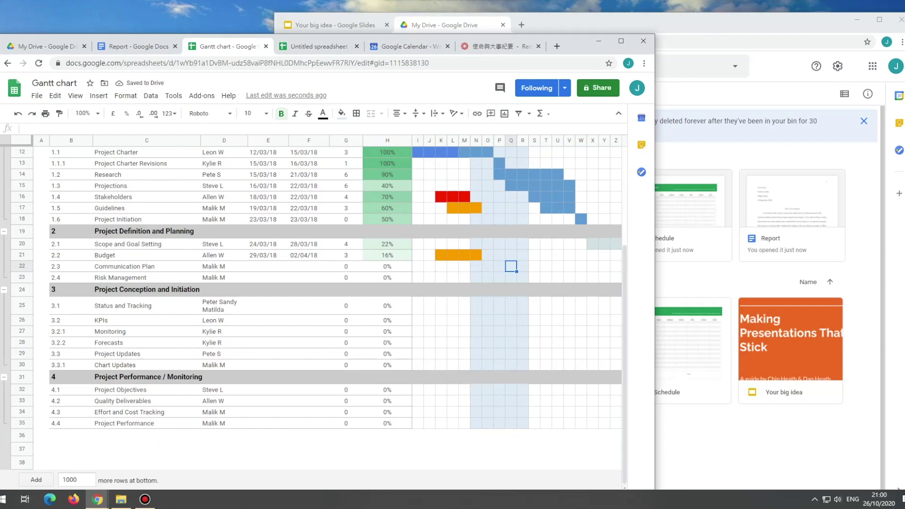
{"action": "left_click", "coordinate": [268, 243]}
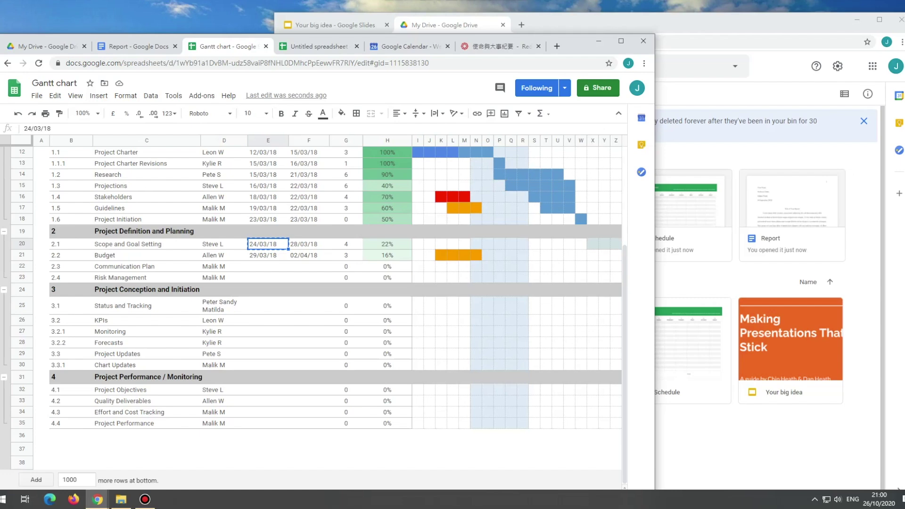
Step: Paste the 24/03/18 date into E22, E23, F25, E26 and E25
{"action": "key", "text": "Down"}
{"action": "key", "text": "Down"}
{"action": "type", "text": "24/03/18"}
{"action": "key", "text": "Down"}
{"action": "type", "text": "24/03/18"}
{"action": "left_click", "coordinate": [346, 306]}
{"action": "left_click", "coordinate": [309, 306]}
{"action": "type", "text": "24/03/18"}
{"action": "left_click", "coordinate": [268, 320]}
{"action": "type", "text": "24/03/18"}
{"action": "left_click", "coordinate": [268, 305]}
{"action": "type", "text": "24/03/18"}
Step: Fill six days on the Scope and Goal Setting row dark grey
{"action": "left_click", "coordinate": [464, 305]}
{"action": "left_click_drag", "start_coordinate": [499, 244], "coordinate": [558, 243]}
{"action": "left_click", "coordinate": [342, 113]}
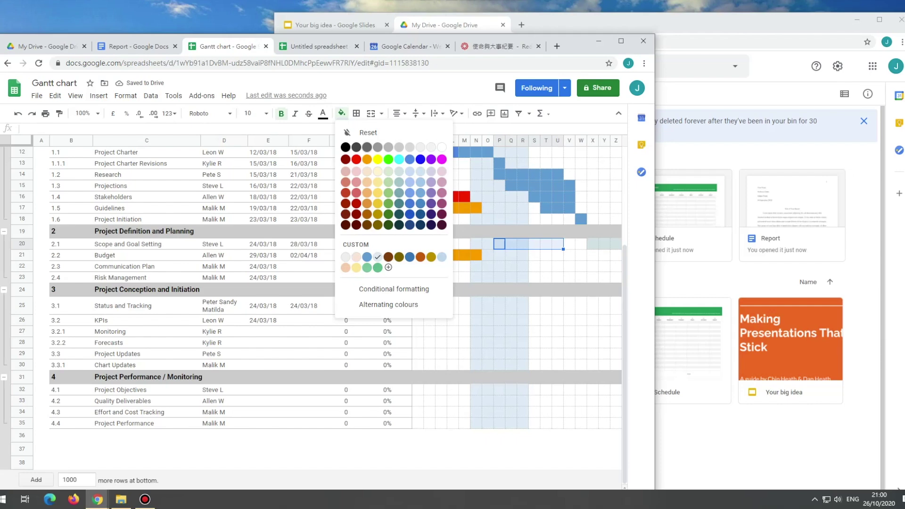
{"action": "left_click", "coordinate": [367, 147]}
{"action": "left_click", "coordinate": [477, 277]}
Step: Collapse the Project Performance / Monitoring task rows under row 31
{"action": "left_click", "coordinate": [522, 320]}
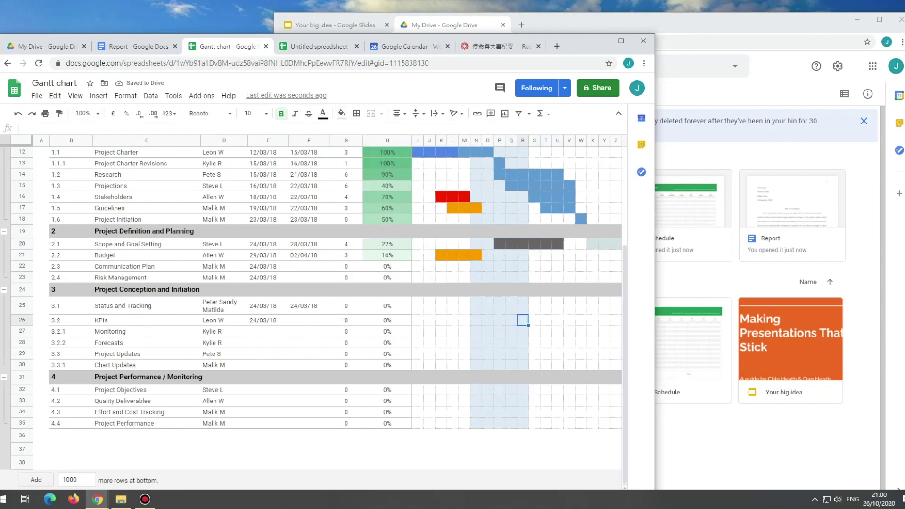
{"action": "left_click", "coordinate": [4, 378]}
{"action": "scroll", "coordinate": [4, 377], "scroll_direction": "up", "scroll_amount": 3}
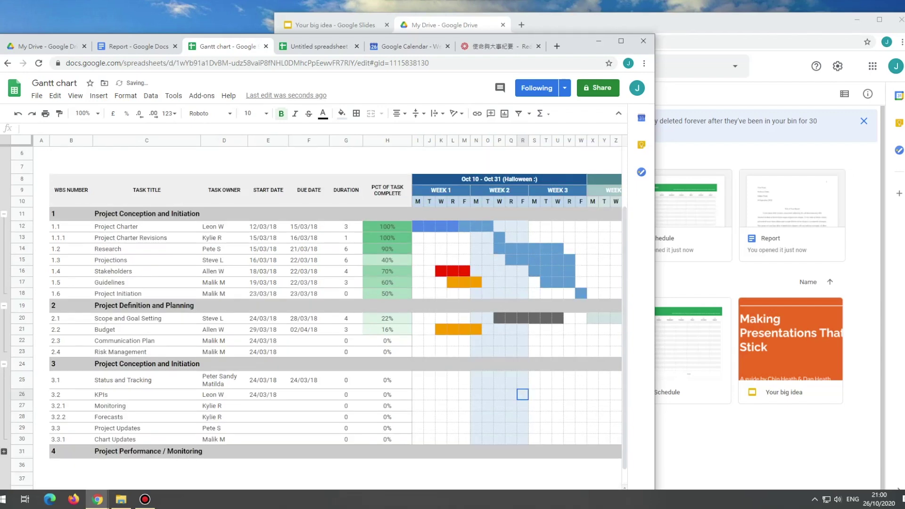
Step: Copy row 18 (1.6 Project Initiation) into rows 36, 37 and 26, then switch to Google Calendar
{"action": "scroll", "coordinate": [330, 306], "scroll_direction": "up", "scroll_amount": 2}
{"action": "scroll", "coordinate": [330, 306], "scroll_direction": "down", "scroll_amount": 1}
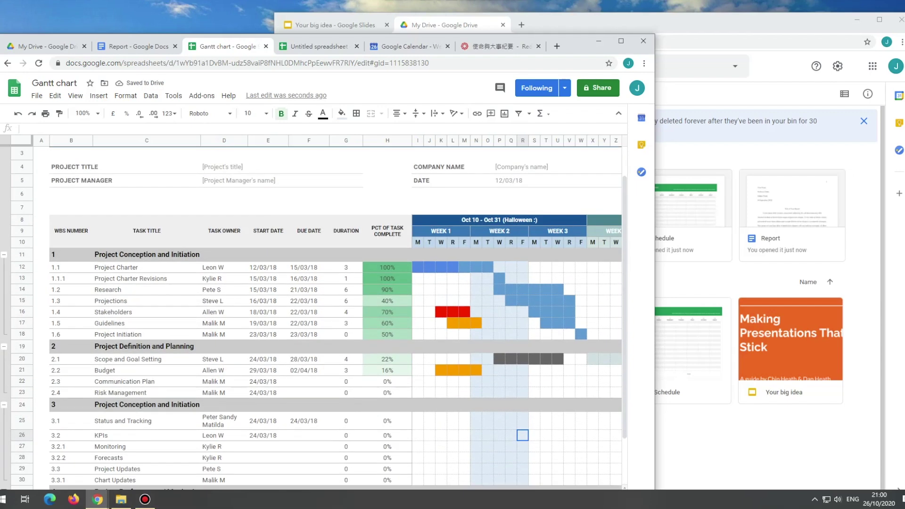
{"action": "scroll", "coordinate": [330, 306], "scroll_direction": "down", "scroll_amount": 2}
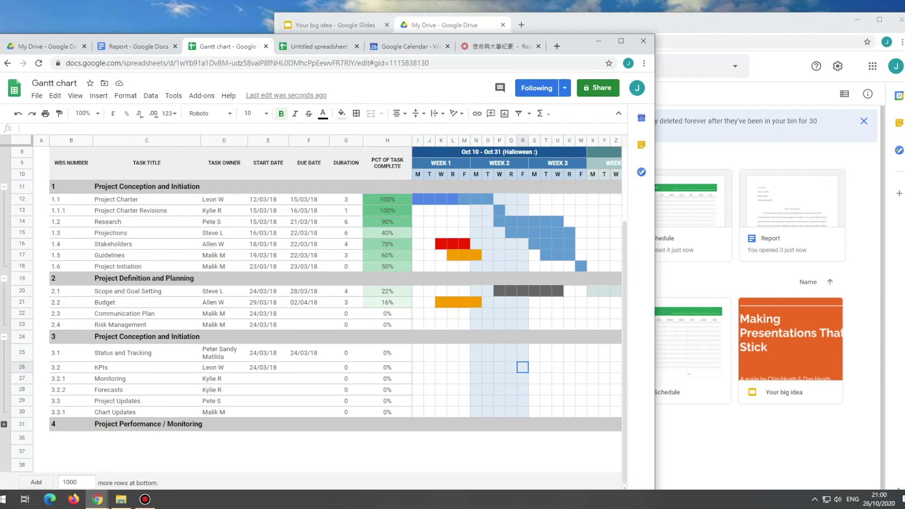
{"action": "left_click", "coordinate": [21, 266]}
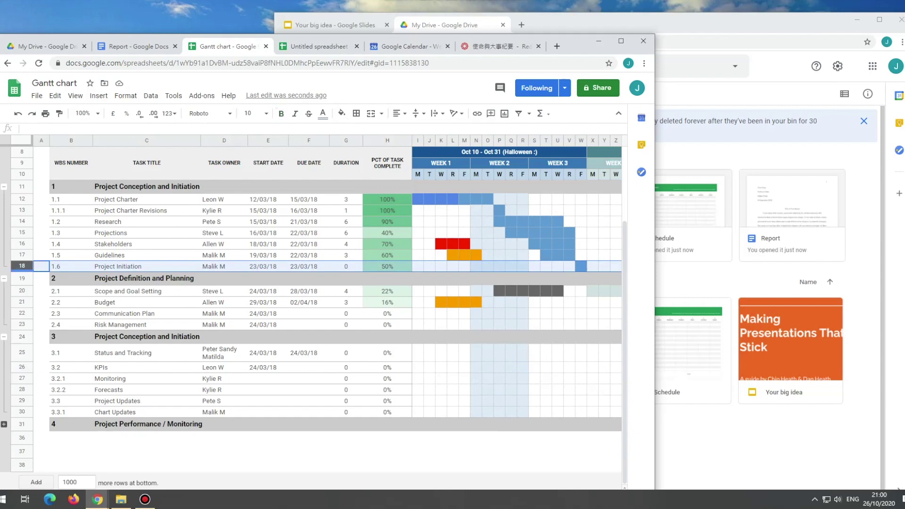
{"action": "key", "text": "ctrl+c"}
{"action": "left_click", "coordinate": [22, 437]}
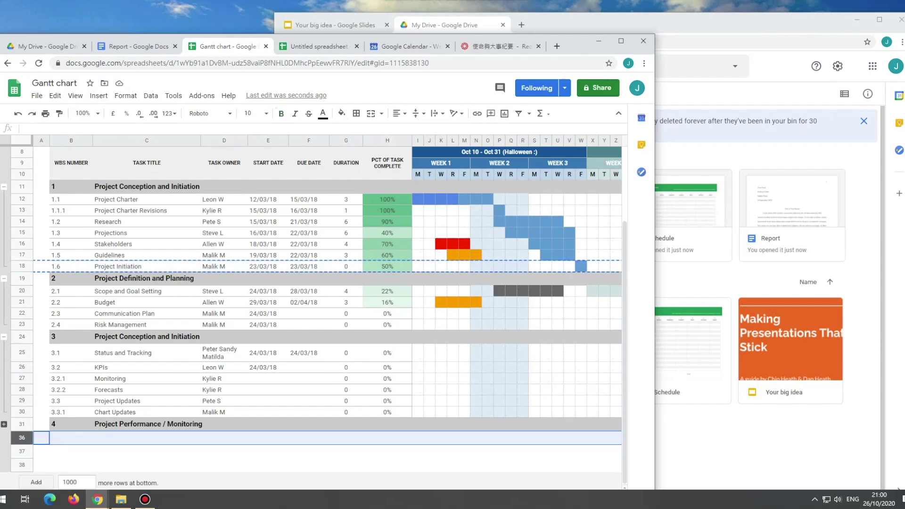
{"action": "key", "text": "ctrl+v"}
{"action": "left_click", "coordinate": [21, 448]}
{"action": "key", "text": "ctrl+v"}
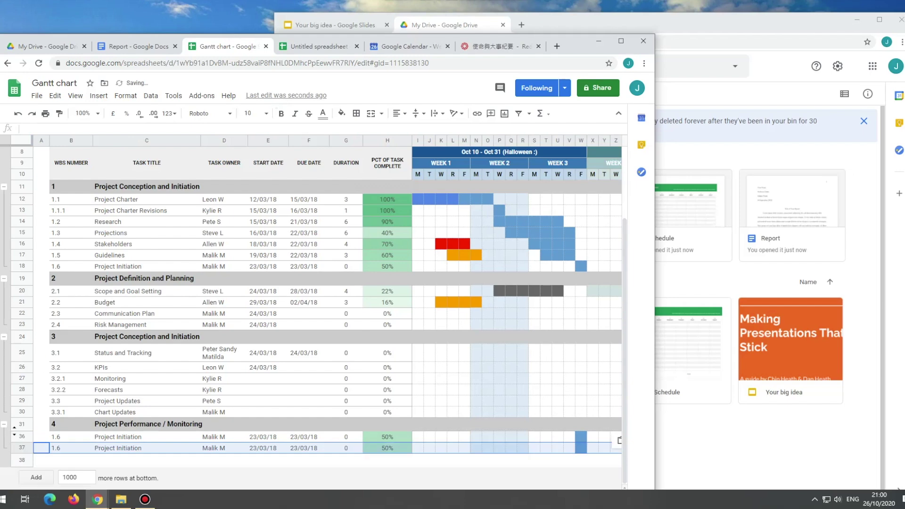
{"action": "left_click", "coordinate": [22, 368]}
{"action": "key", "text": "ctrl+v"}
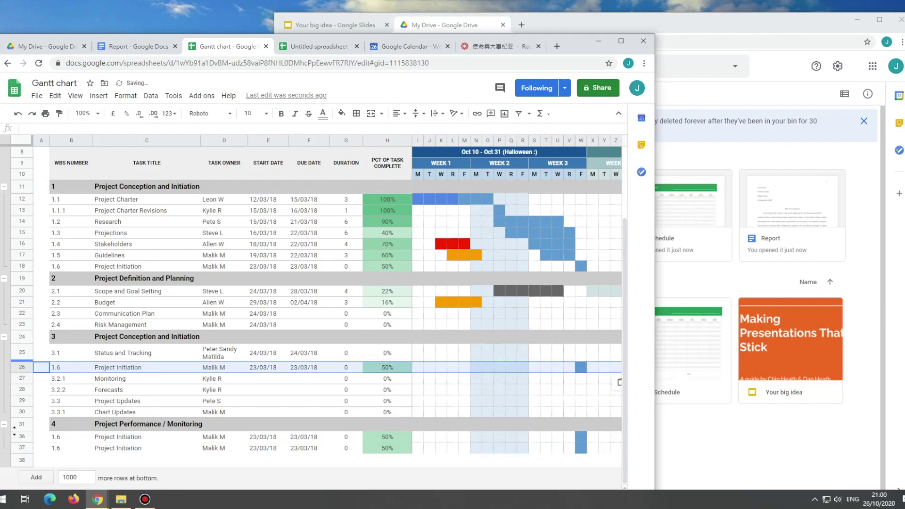
{"action": "left_click", "coordinate": [405, 46]}
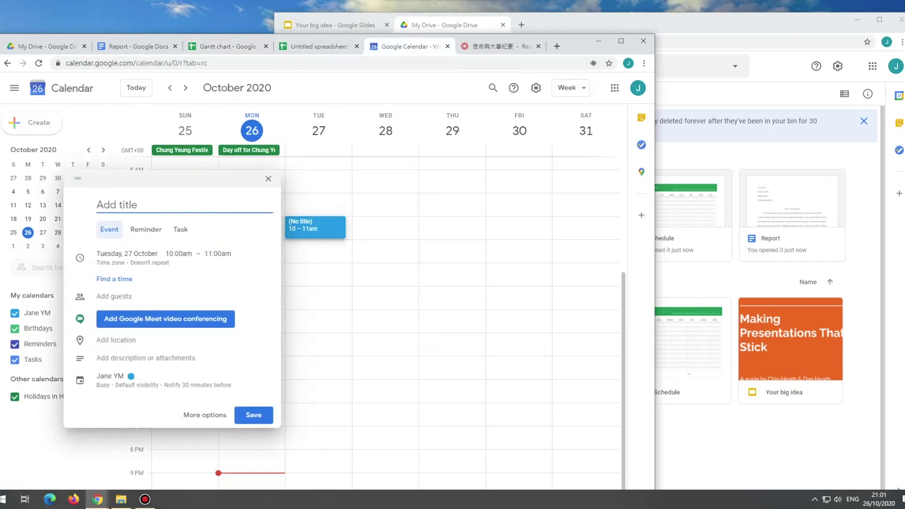
Step: Create an event titled 'Medical Follow Up' on Monday 2 November
{"action": "key", "text": "Escape"}
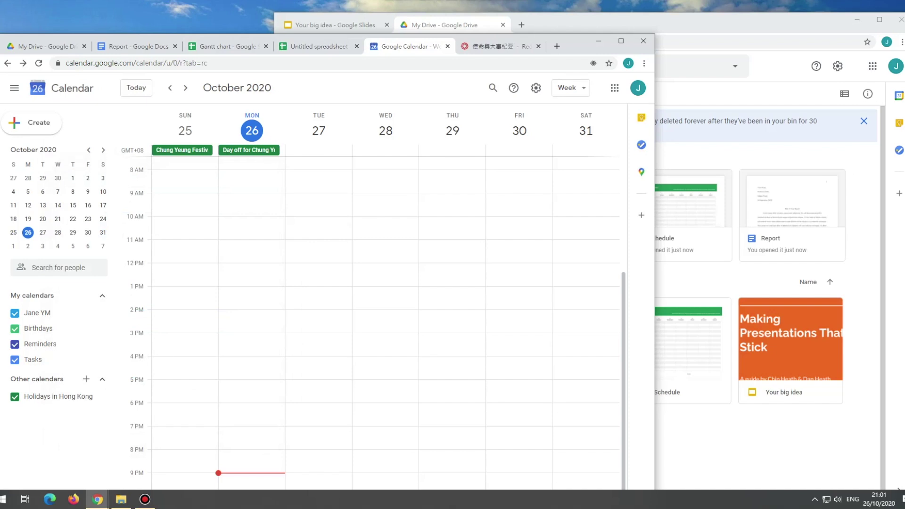
{"action": "left_click", "coordinate": [185, 88]}
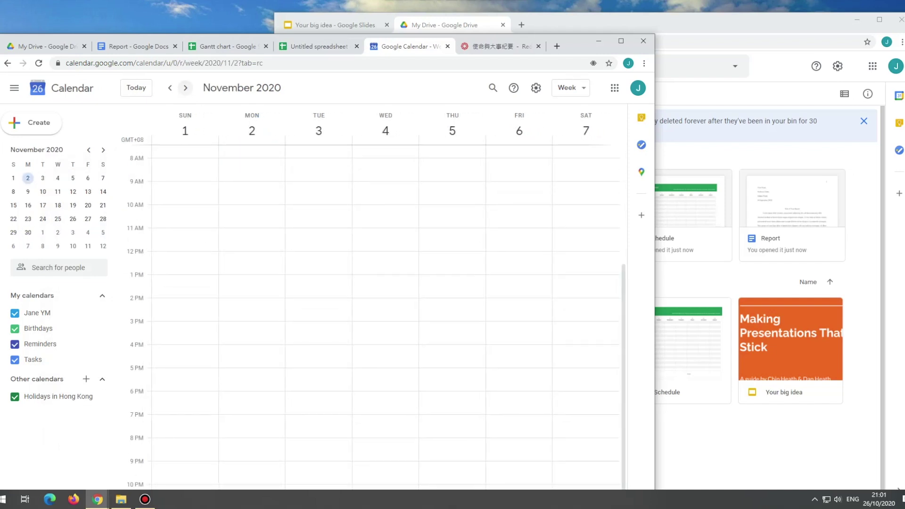
{"action": "left_click", "coordinate": [248, 151]}
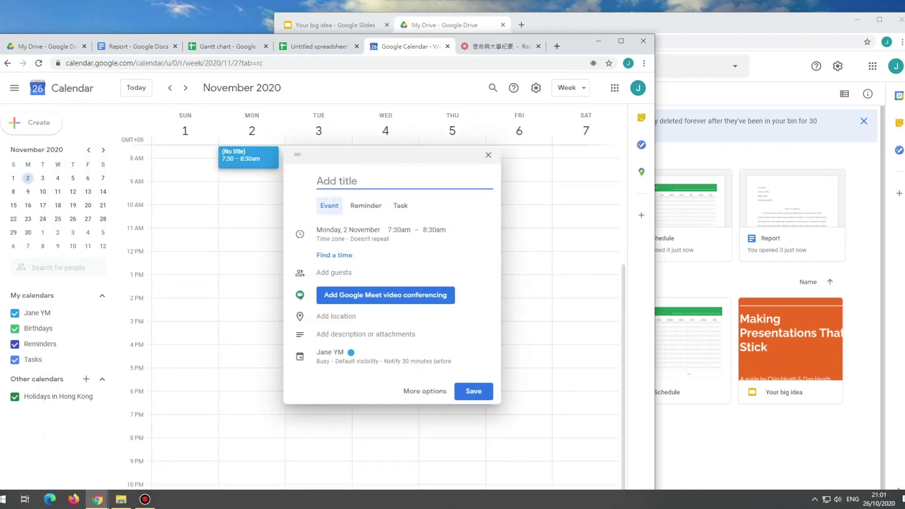
{"action": "type", "text": "Meet"}
{"action": "key", "text": "BackSpace"}
{"action": "key", "text": "BackSpace"}
{"action": "type", "text": "dical "}
{"action": "type", "text": "Fold"}
{"action": "key", "text": "BackSpace"}
{"action": "type", "text": "low Up"}
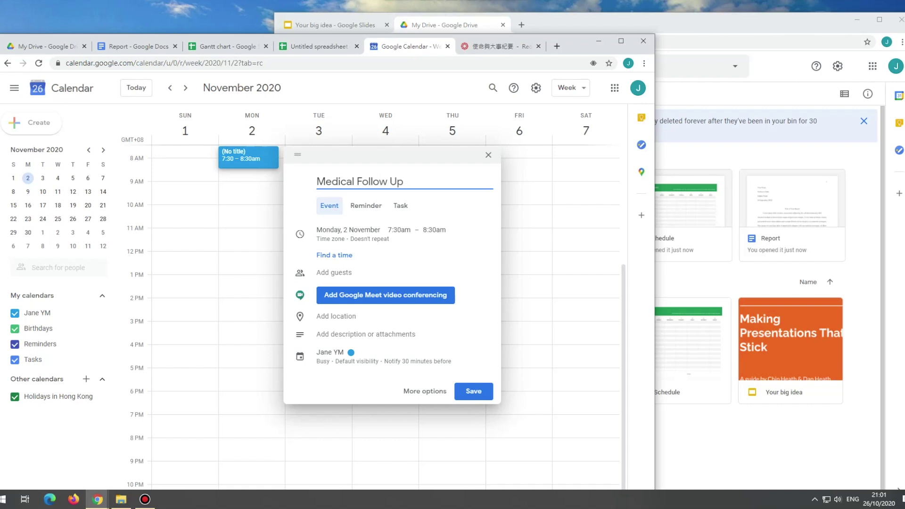
Step: Make Medical Follow Up all-day and save it, discarding the stray Tuesday draft
{"action": "left_click", "coordinate": [348, 229]}
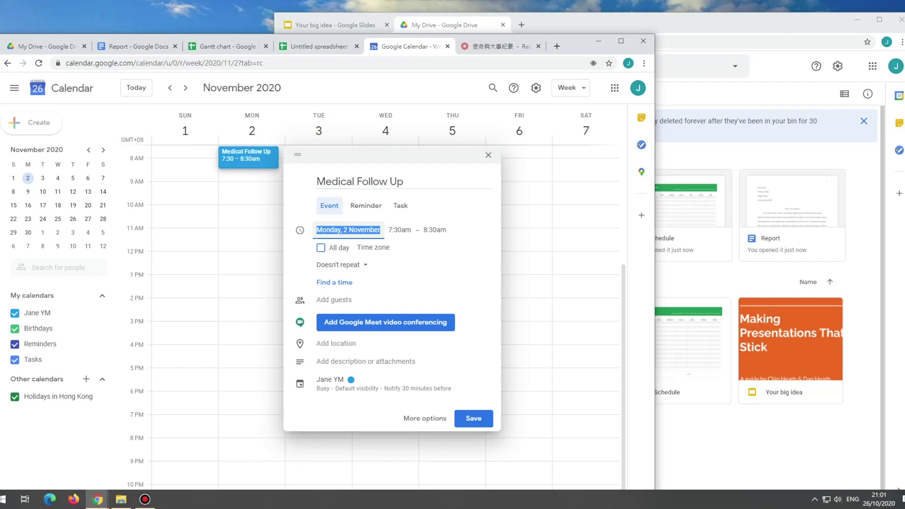
{"action": "left_click", "coordinate": [320, 248]}
{"action": "left_click", "coordinate": [473, 417]}
{"action": "left_click", "coordinate": [315, 269]}
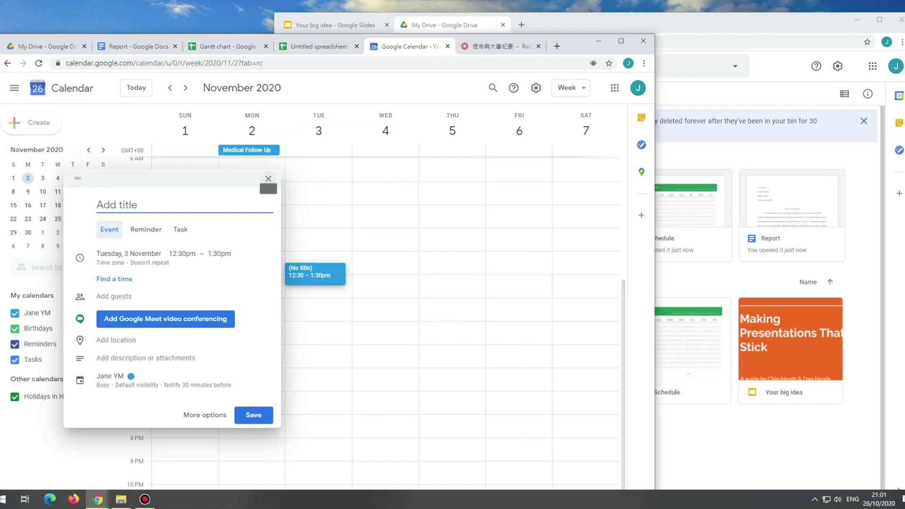
{"action": "left_click", "coordinate": [268, 179]}
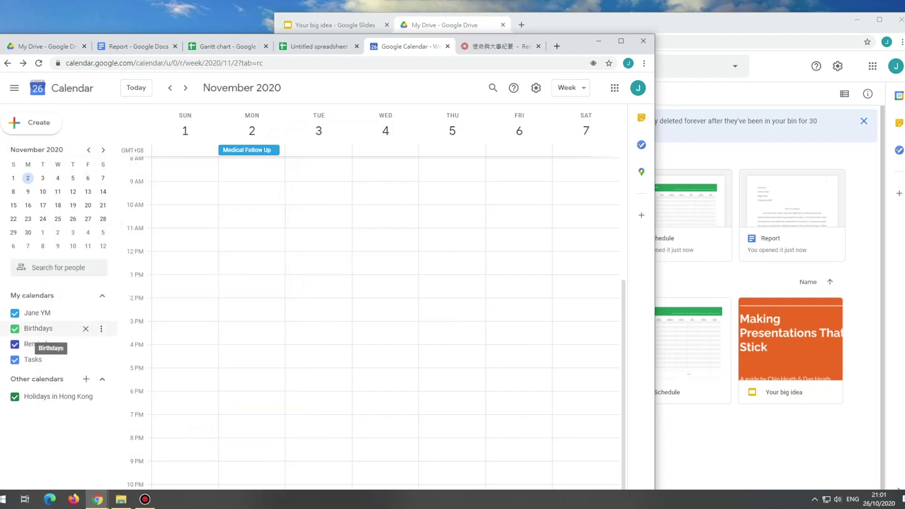
{"action": "key", "text": "ctrl+shift+Tab"}
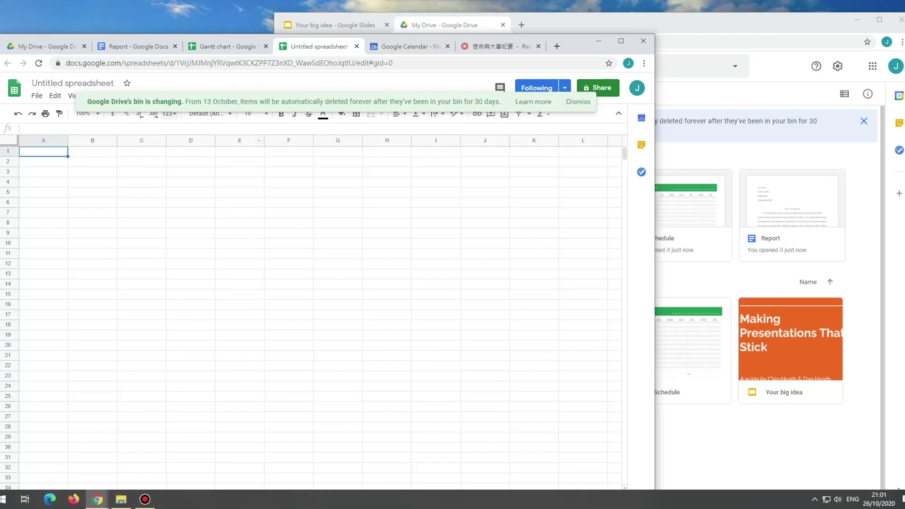
Step: Switch to My Drive and open the Report file in Google Docs
{"action": "key", "text": "ctrl+1"}
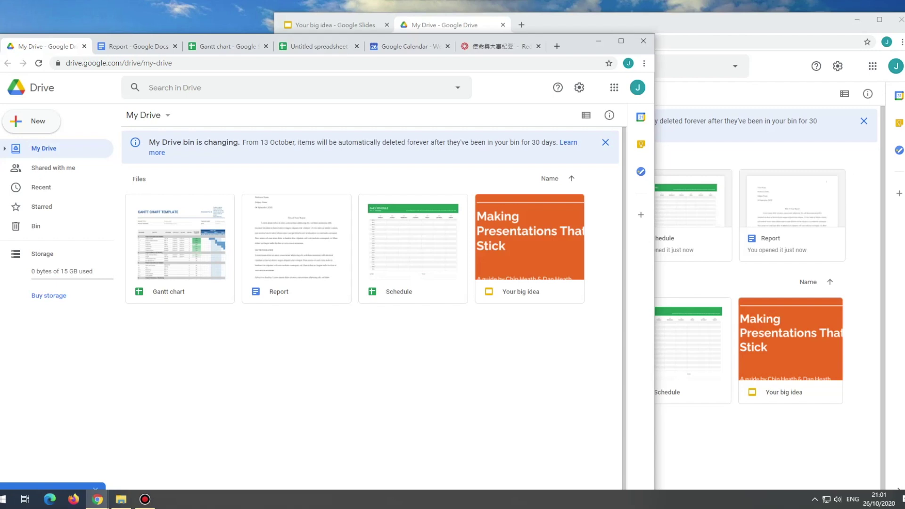
{"action": "double_click", "coordinate": [296, 249]}
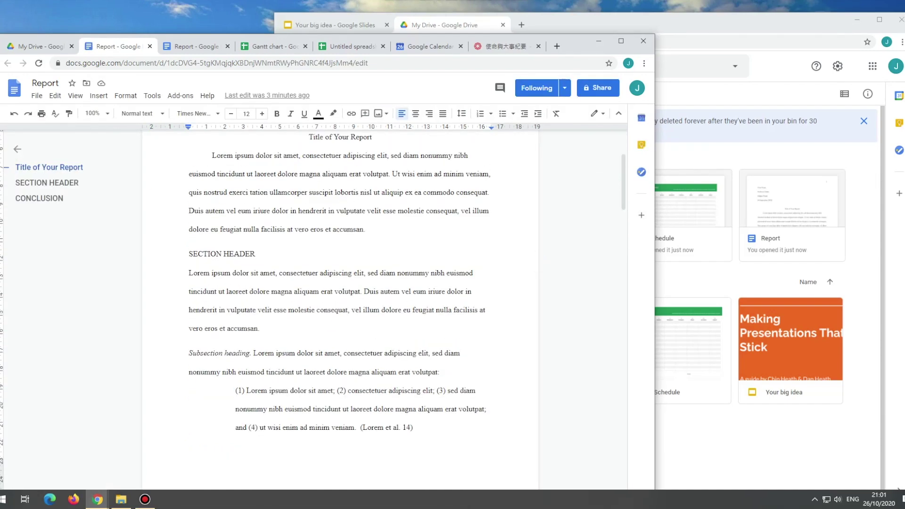
Step: Delete the report title text and the opening lines of the first paragraph
{"action": "left_click_drag", "start_coordinate": [316, 155], "coordinate": [355, 193]}
{"action": "key", "text": "BackSpace"}
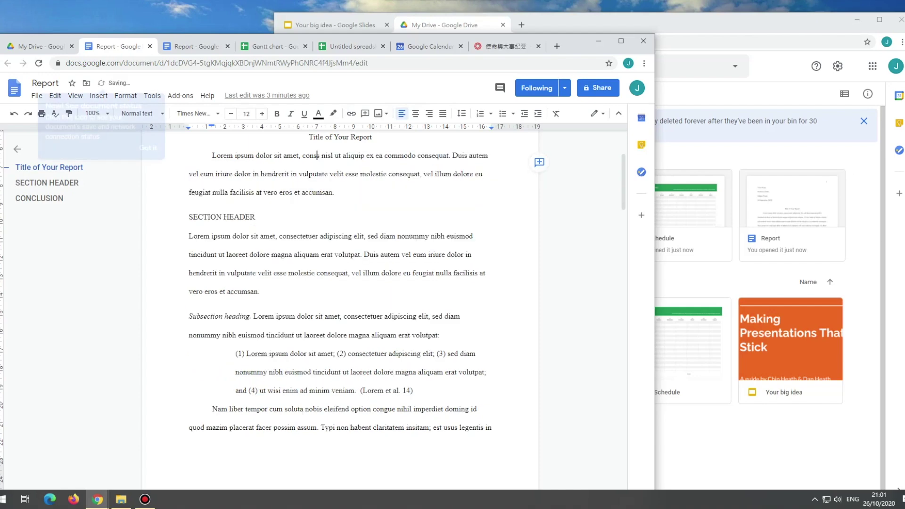
{"action": "left_click", "coordinate": [49, 167]}
{"action": "left_click_drag", "start_coordinate": [212, 202], "coordinate": [366, 184]}
{"action": "left_click", "coordinate": [49, 167]}
{"action": "key", "text": "BackSpace"}
{"action": "left_click_drag", "start_coordinate": [240, 202], "coordinate": [314, 202]}
{"action": "key", "text": "BackSpace"}
Step: Delete 'in vulputate', then undo it and the earlier title and paragraph deletions
{"action": "scroll", "coordinate": [340, 306], "scroll_direction": "down", "scroll_amount": 3}
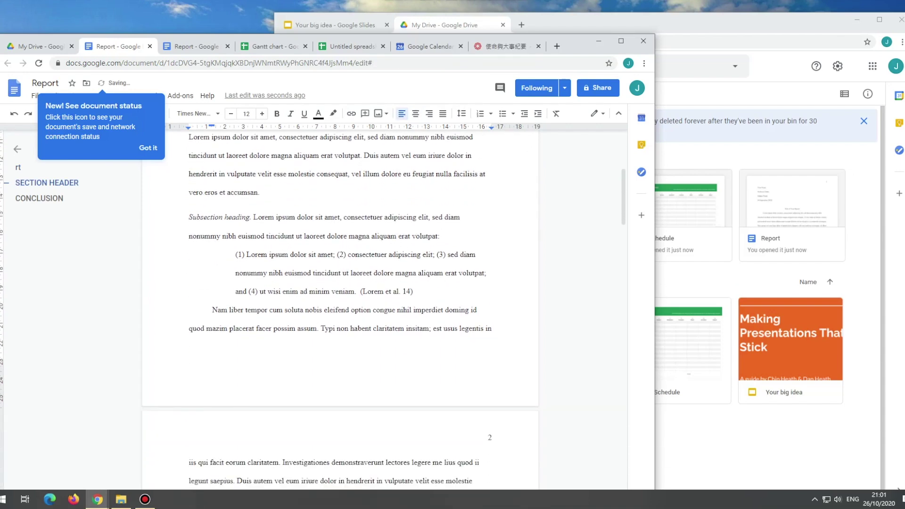
{"action": "left_click_drag", "start_coordinate": [218, 174], "coordinate": [256, 175]}
{"action": "key", "text": "BackSpace"}
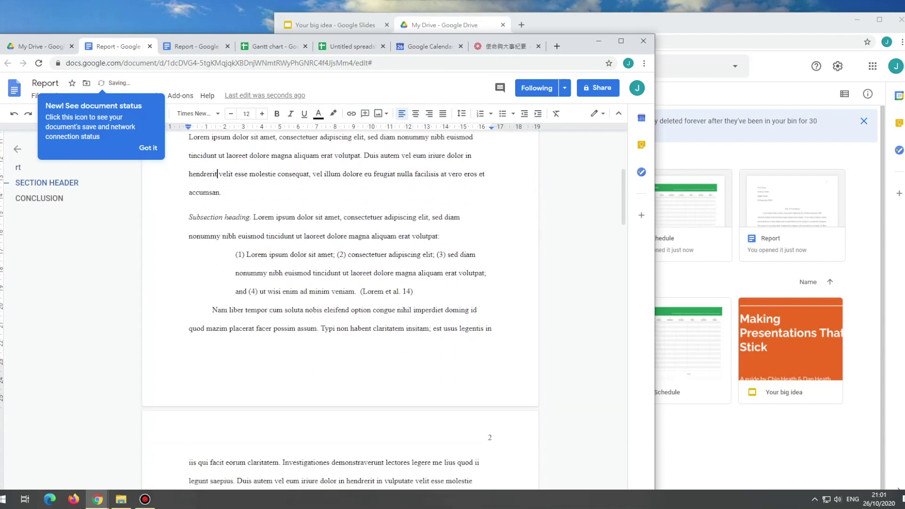
{"action": "key", "text": "ctrl+z"}
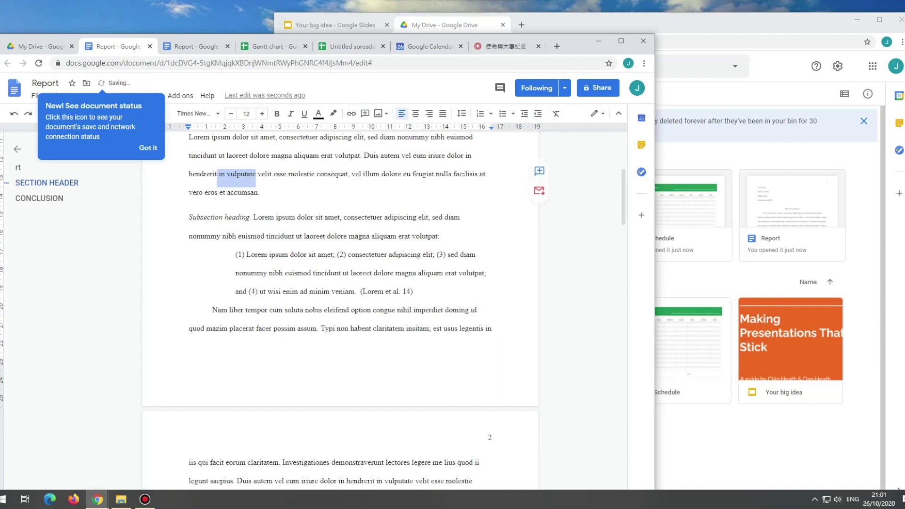
{"action": "key", "text": "ctrl+z"}
{"action": "key", "text": "ctrl+z"}
{"action": "key", "text": "ctrl+z"}
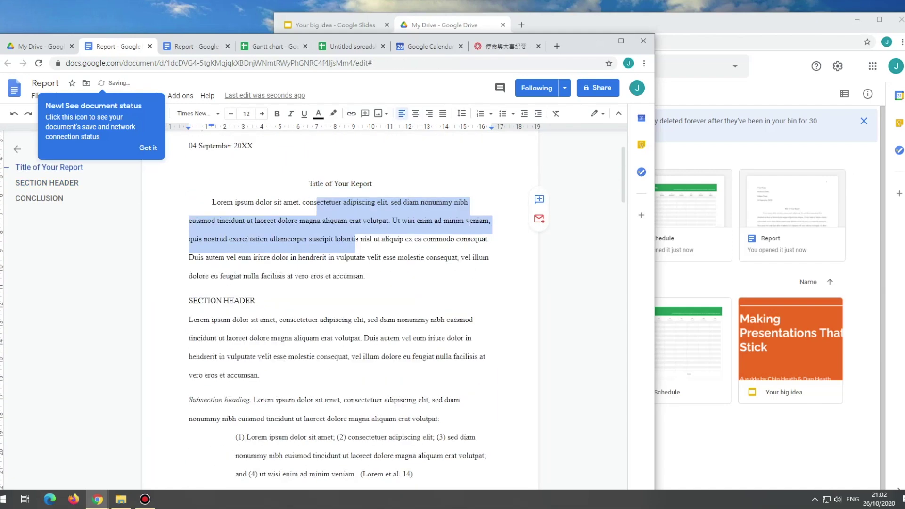
{"action": "key", "text": "ctrl+z"}
Step: Delete a few selected words from the second subsection paragraph on page 2
{"action": "scroll", "coordinate": [340, 307], "scroll_direction": "up", "scroll_amount": 2}
{"action": "scroll", "coordinate": [340, 306], "scroll_direction": "down", "scroll_amount": 9}
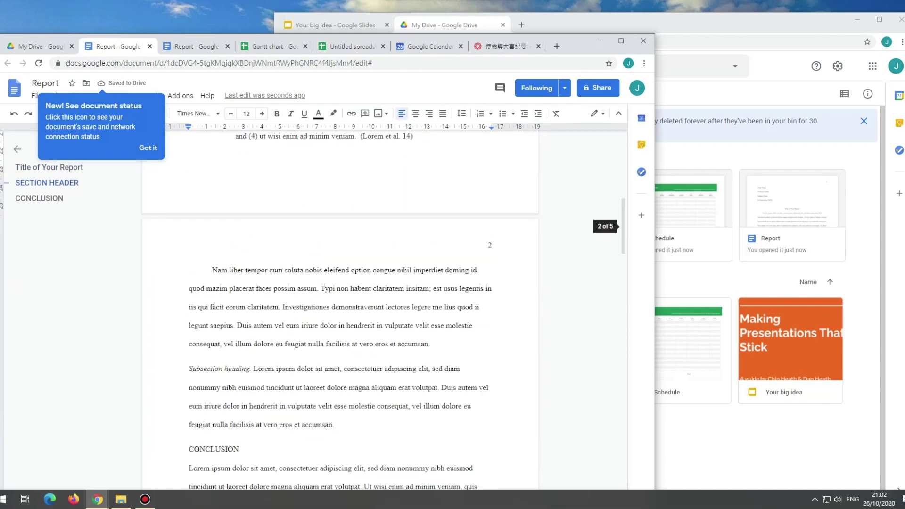
{"action": "left_click_drag", "start_coordinate": [218, 270], "coordinate": [363, 271]}
{"action": "left_click_drag", "start_coordinate": [349, 307], "coordinate": [384, 307]}
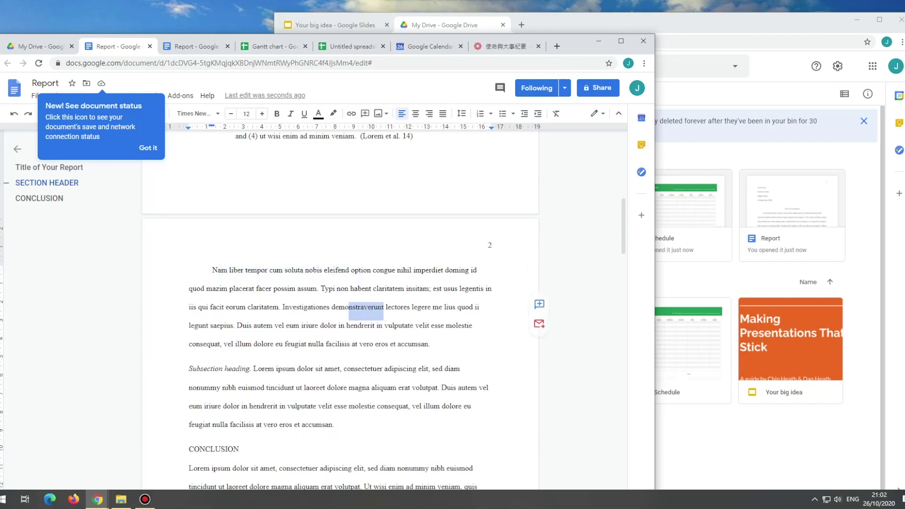
{"action": "scroll", "coordinate": [340, 307], "scroll_direction": "down", "scroll_amount": 3}
{"action": "left_click_drag", "start_coordinate": [188, 260], "coordinate": [265, 260]}
{"action": "key", "text": "BackSpace"}
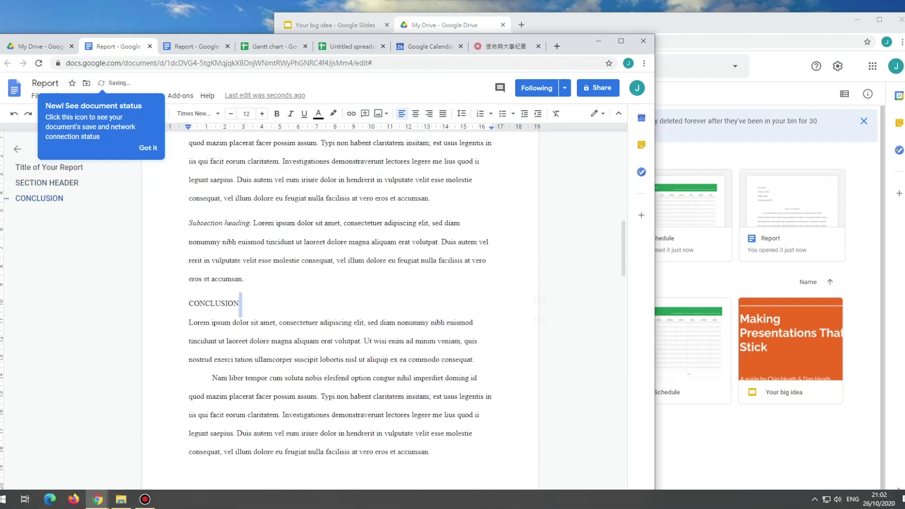
Step: Jump to the CONCLUSION heading from the document outline
{"action": "scroll", "coordinate": [340, 307], "scroll_direction": "down", "scroll_amount": 1}
{"action": "scroll", "coordinate": [340, 307], "scroll_direction": "up", "scroll_amount": 1}
{"action": "scroll", "coordinate": [340, 306], "scroll_direction": "down", "scroll_amount": 1}
{"action": "scroll", "coordinate": [340, 306], "scroll_direction": "up", "scroll_amount": 1}
{"action": "scroll", "coordinate": [339, 306], "scroll_direction": "up", "scroll_amount": 5}
{"action": "left_click", "coordinate": [39, 198]}
{"action": "scroll", "coordinate": [339, 306], "scroll_direction": "down", "scroll_amount": 2}
{"action": "scroll", "coordinate": [339, 306], "scroll_direction": "up", "scroll_amount": 1}
{"action": "scroll", "coordinate": [340, 306], "scroll_direction": "down", "scroll_amount": 3}
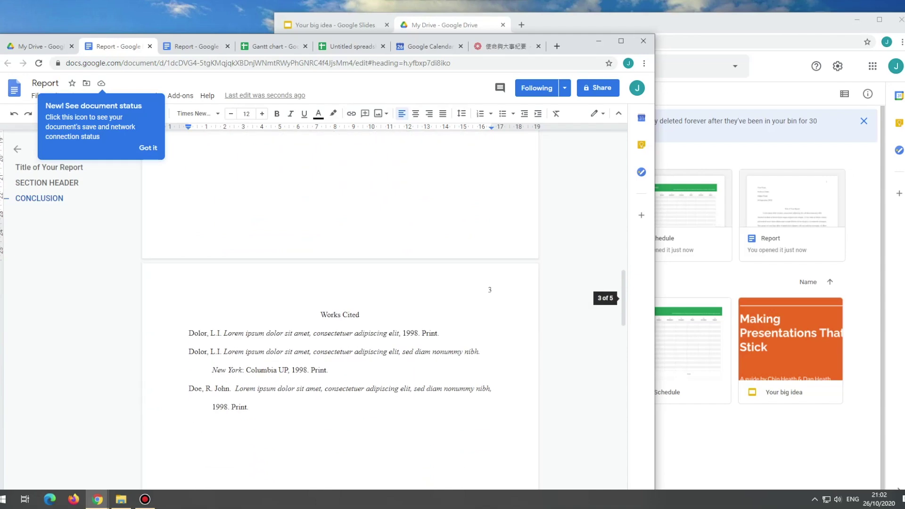
Step: Delete the 'Lets say…' through 'Our story' lines and the page gap, then switch to Drive
{"action": "scroll", "coordinate": [192, 454], "scroll_direction": "down", "scroll_amount": 5}
{"action": "scroll", "coordinate": [192, 218], "scroll_direction": "down", "scroll_amount": 5}
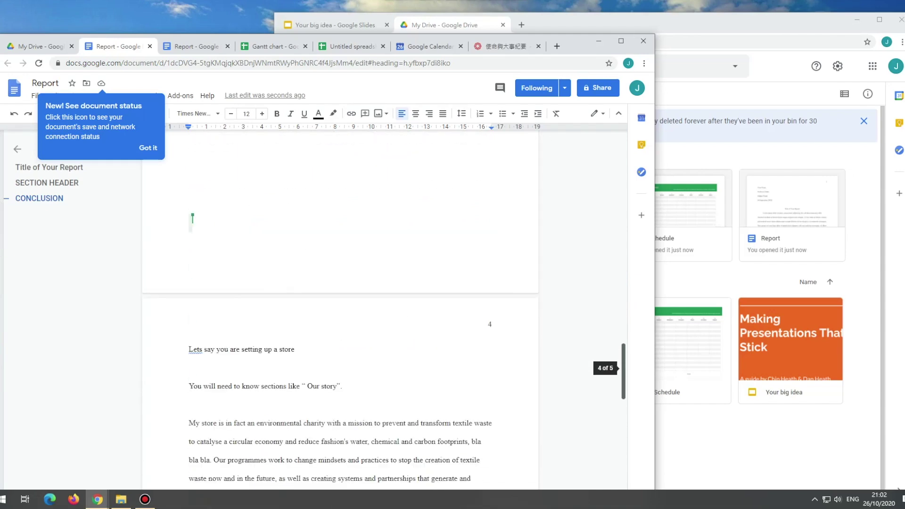
{"action": "scroll", "coordinate": [192, 217], "scroll_direction": "down", "scroll_amount": 4}
{"action": "left_click_drag", "start_coordinate": [190, 174], "coordinate": [204, 150]}
{"action": "key", "text": "BackSpace"}
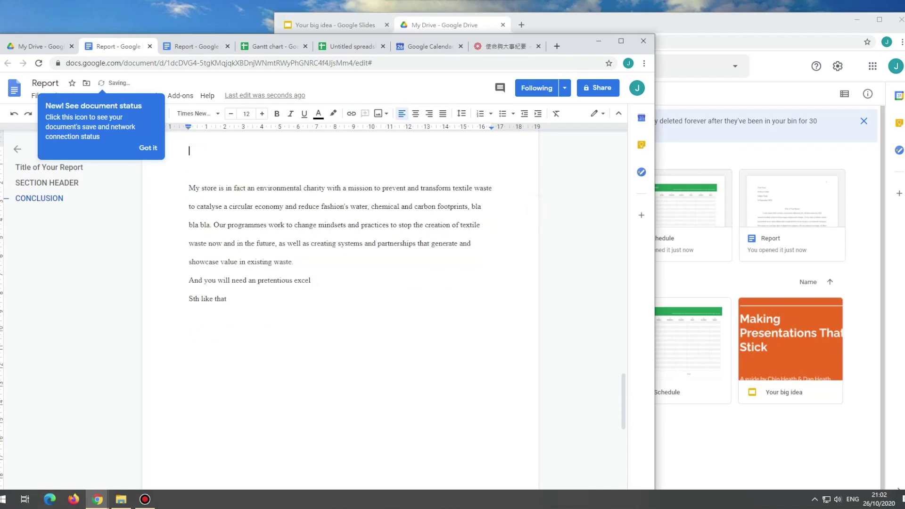
{"action": "key", "text": "BackSpace"}
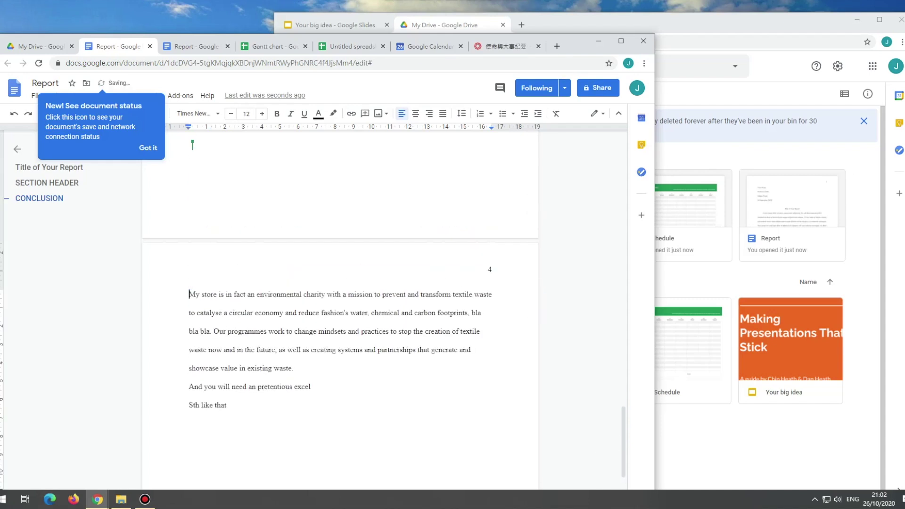
{"action": "key", "text": "BackSpace"}
{"action": "scroll", "coordinate": [340, 283], "scroll_direction": "down", "scroll_amount": 2}
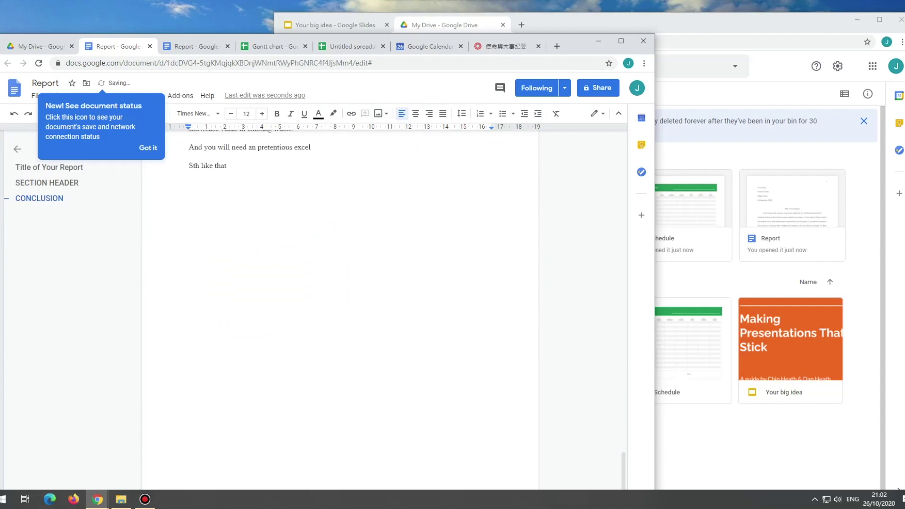
{"action": "key", "text": "alt+Tab"}
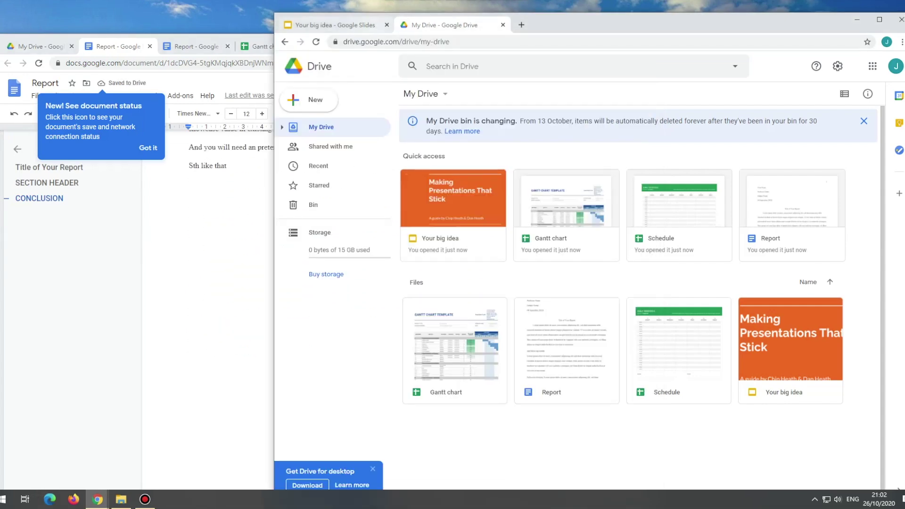
Step: In Your big idea, go past Meet Marcos to slide 11, 'Then, Marcos discovered Google Translate'
{"action": "key", "text": "ctrl+shift+Tab"}
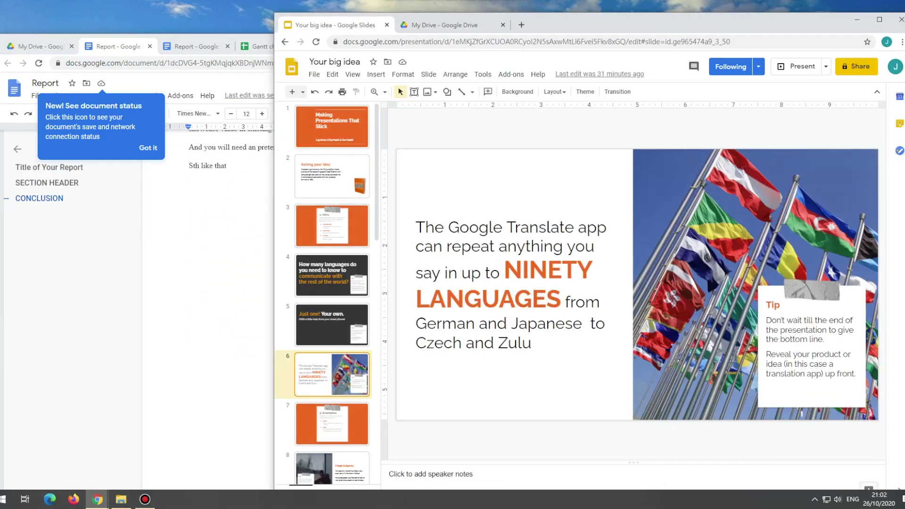
{"action": "key", "text": "Up"}
{"action": "scroll", "coordinate": [321, 459], "scroll_direction": "down", "scroll_amount": 4}
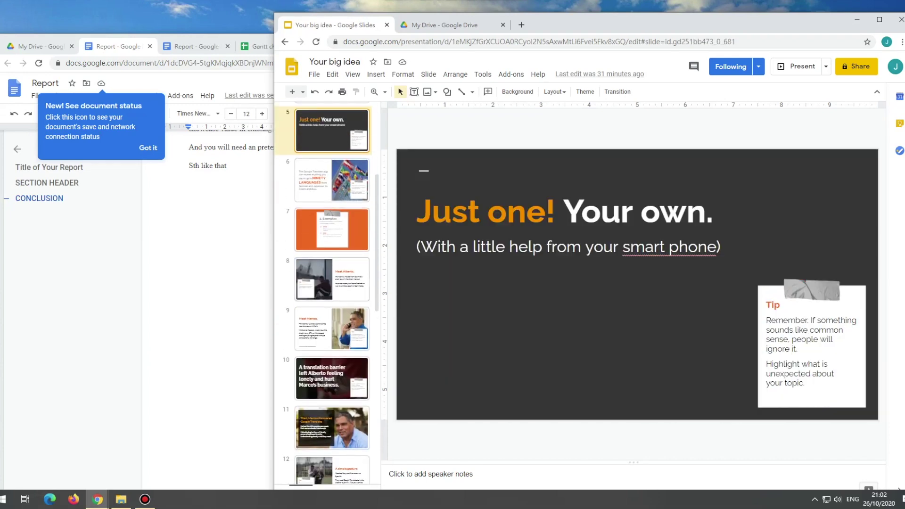
{"action": "left_click", "coordinate": [332, 329]}
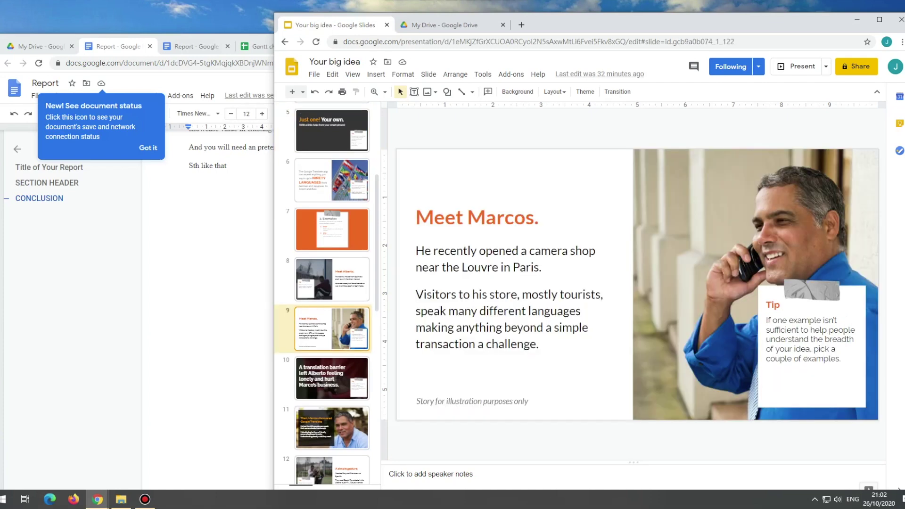
{"action": "scroll", "coordinate": [327, 293], "scroll_direction": "down", "scroll_amount": 3}
{"action": "left_click", "coordinate": [332, 282]}
{"action": "scroll", "coordinate": [327, 292], "scroll_direction": "down", "scroll_amount": 6}
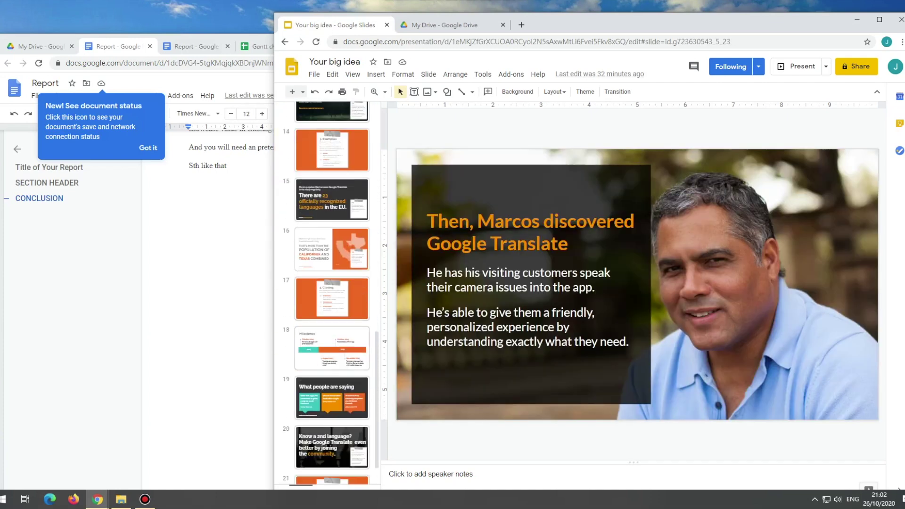
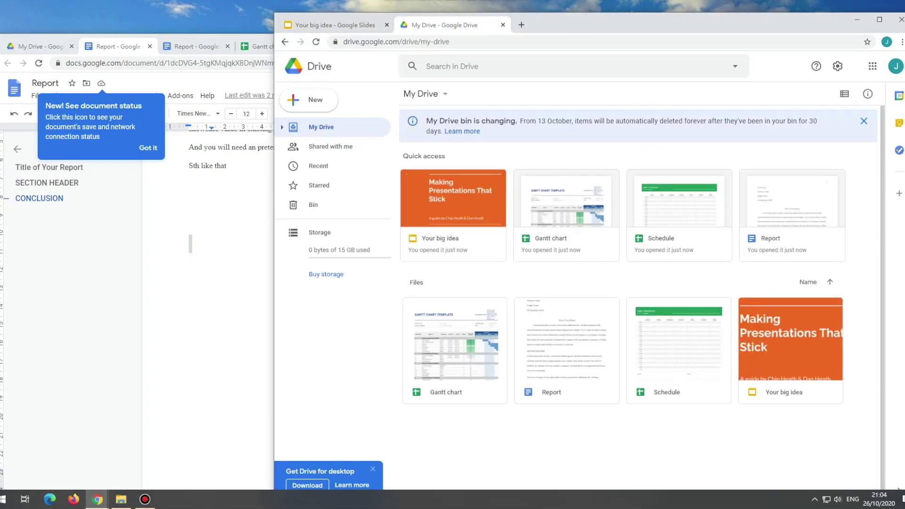
Step: Switch to the Gantt chart spreadsheet and look through its Data menu
{"action": "left_click", "coordinate": [191, 243]}
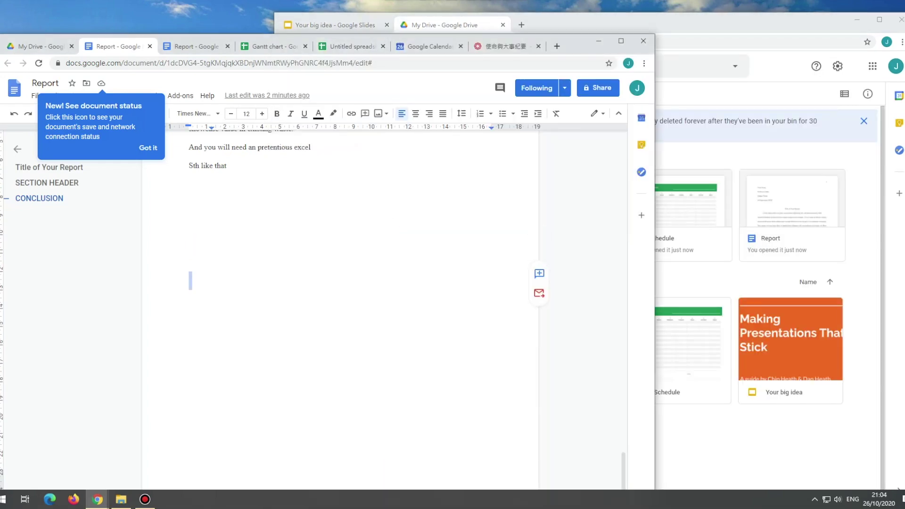
{"action": "left_click", "coordinate": [271, 46]}
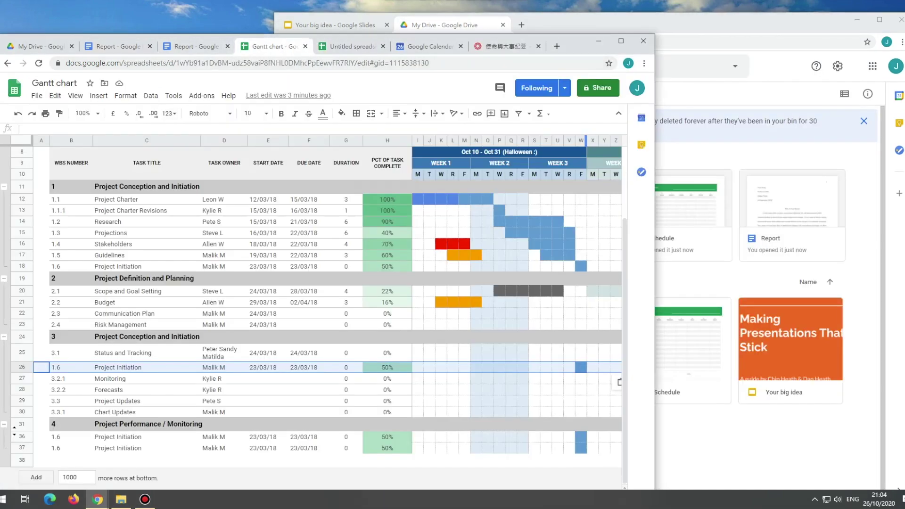
{"action": "left_click", "coordinate": [151, 96]}
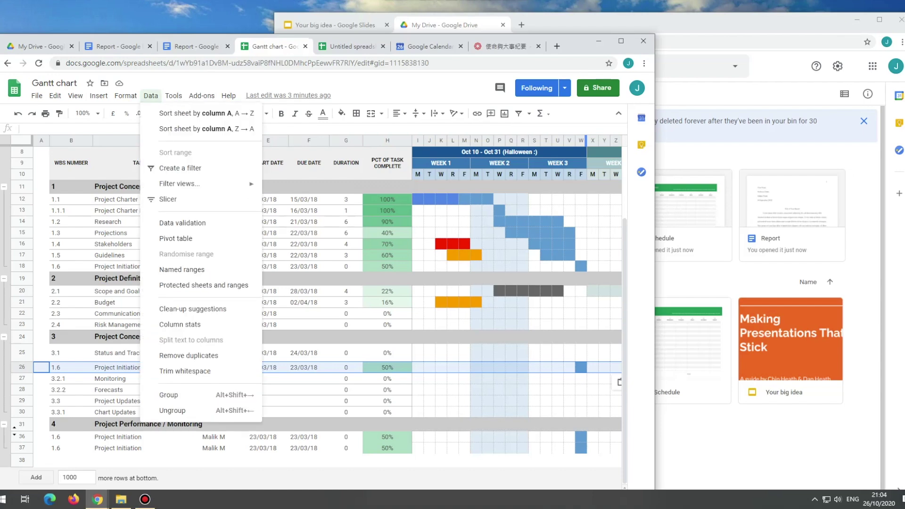
{"action": "mouse_move", "coordinate": [125, 96]}
{"action": "mouse_move", "coordinate": [142, 138]}
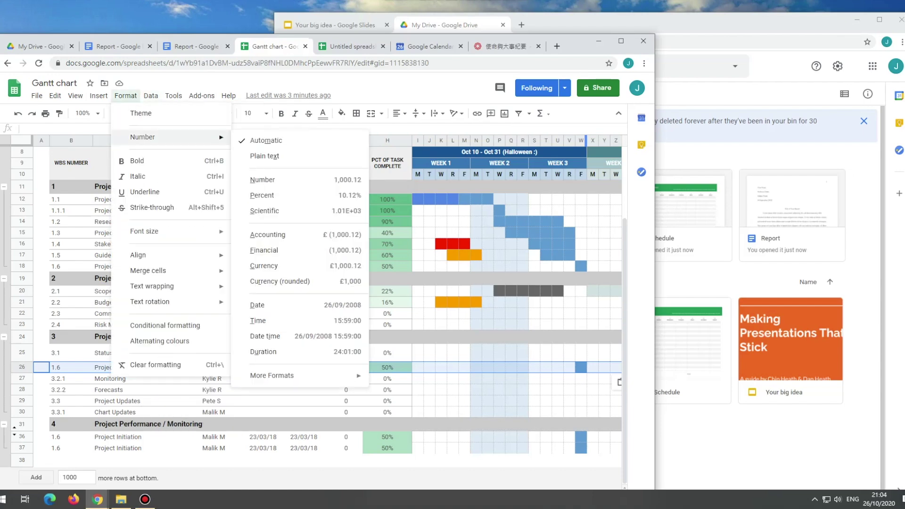
{"action": "left_click", "coordinate": [309, 221]}
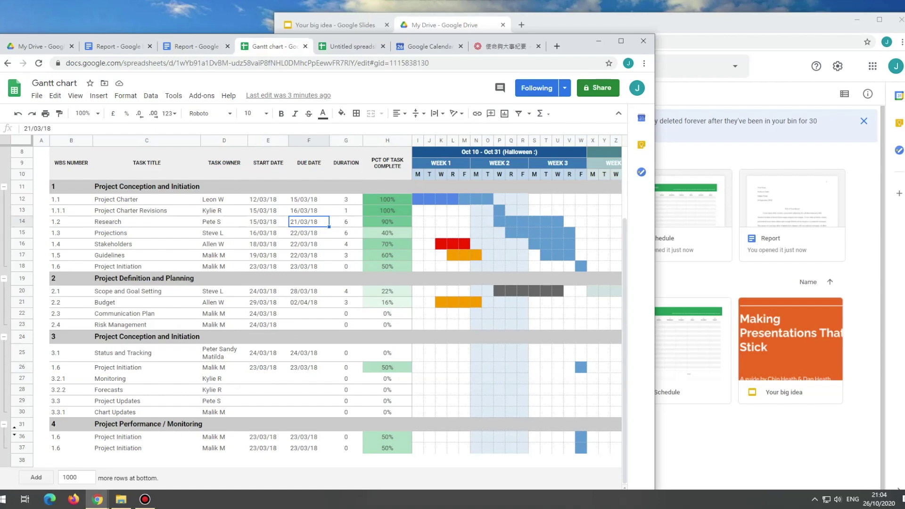
Step: Merge cells I12:L12 into one Project Charter bar, then bring up the redress Our Story page
{"action": "left_click", "coordinate": [417, 199]}
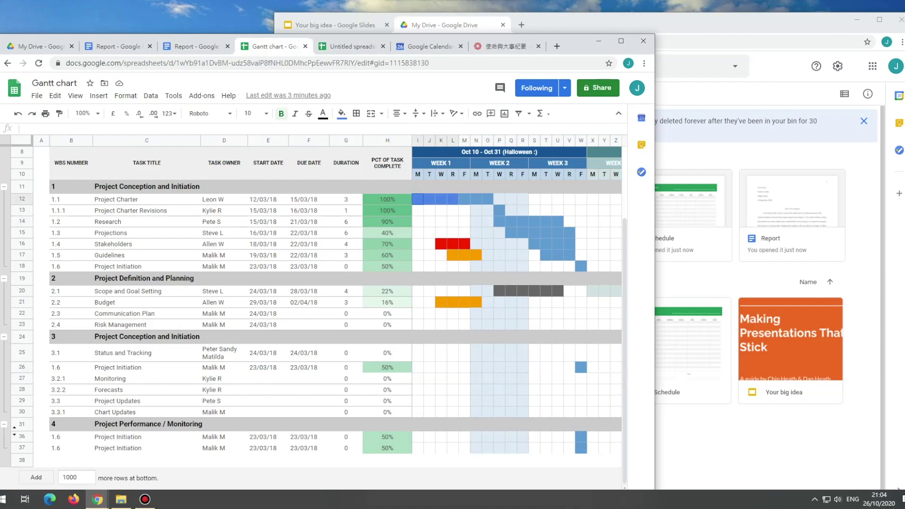
{"action": "left_click", "coordinate": [125, 96]}
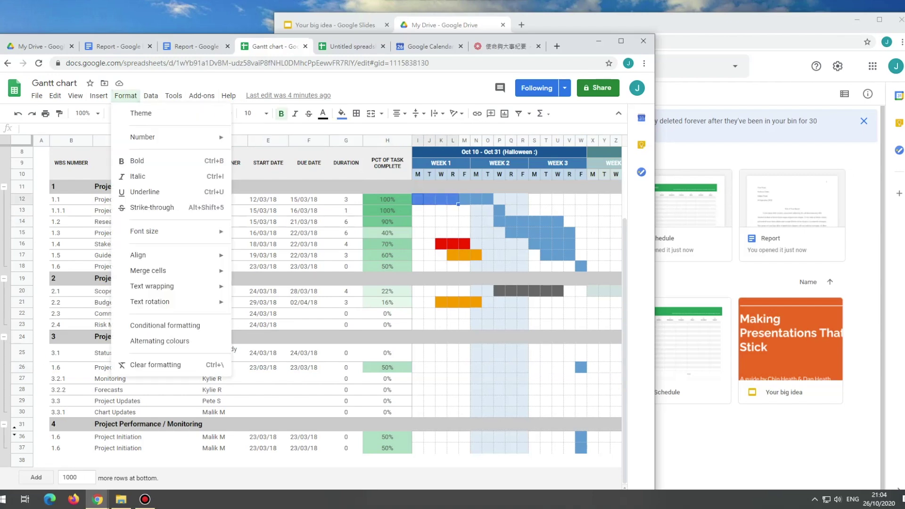
{"action": "mouse_move", "coordinate": [98, 96]}
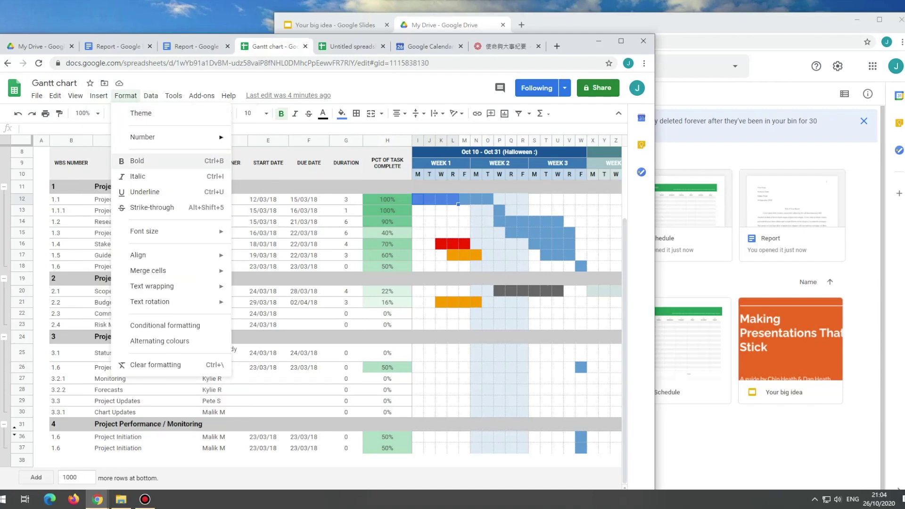
{"action": "mouse_move", "coordinate": [142, 270]}
{"action": "left_click", "coordinate": [264, 275]}
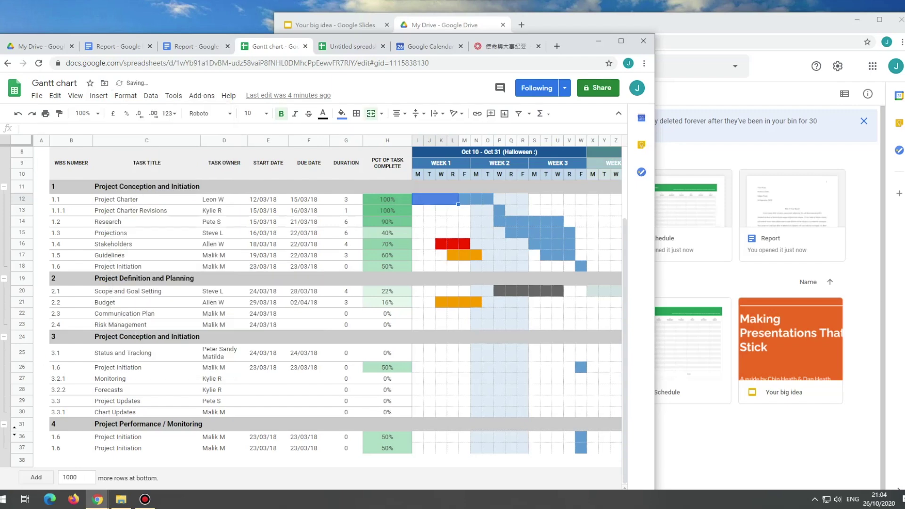
{"action": "left_click", "coordinate": [429, 211]}
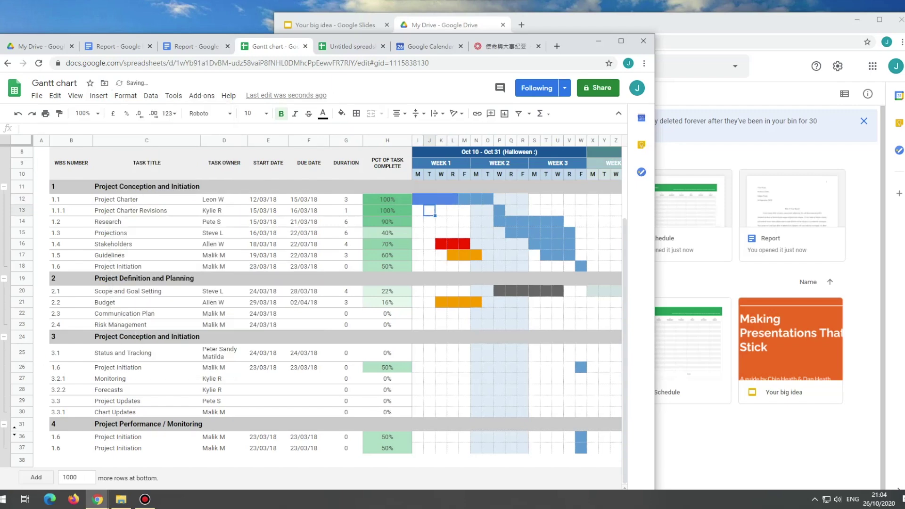
{"action": "left_click", "coordinate": [504, 46]}
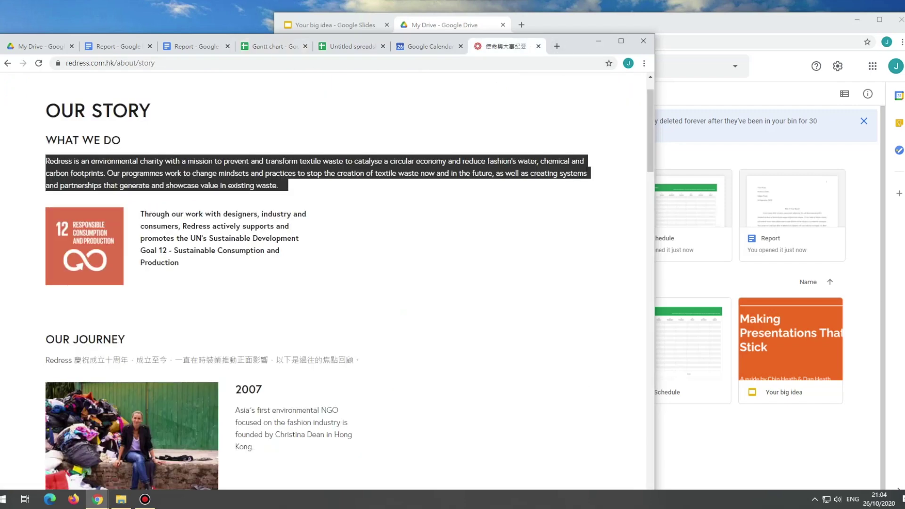
Step: Close the redress Our Story page and search the web for 'vba excel'
{"action": "left_click", "coordinate": [539, 46]}
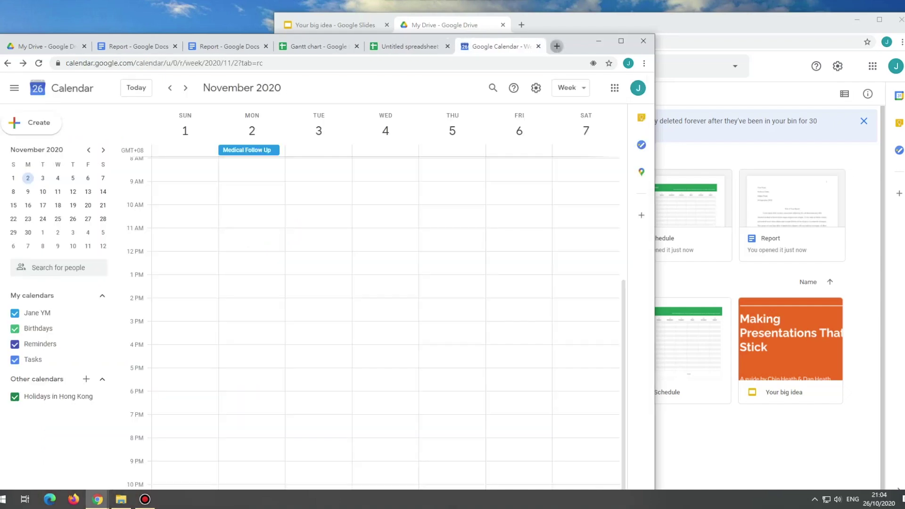
{"action": "left_click", "coordinate": [556, 45]}
{"action": "type", "text": "vba"}
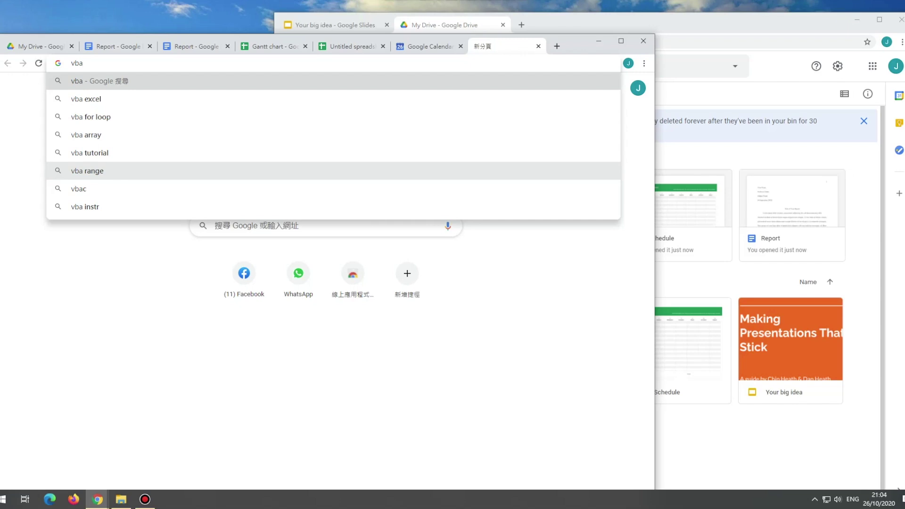
{"action": "left_click", "coordinate": [86, 98]}
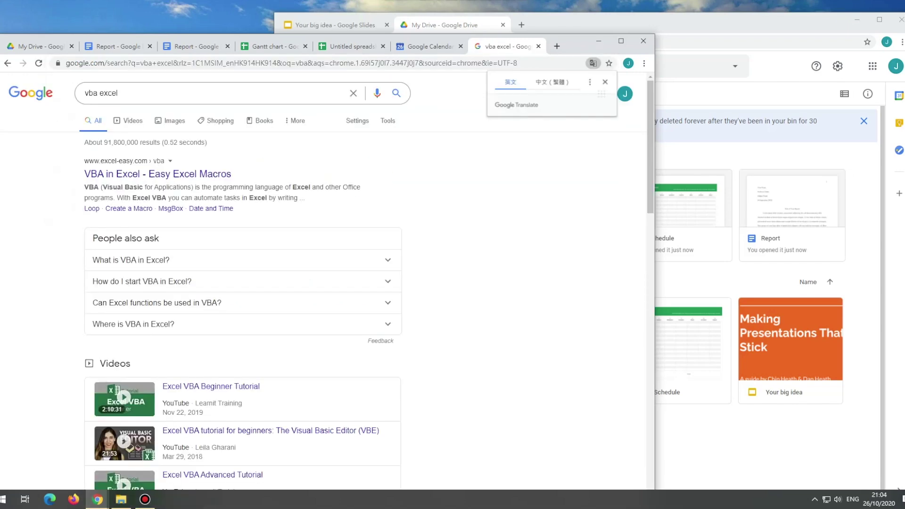
Step: Open the VBA in Excel tutorial result, then return to the Report document
{"action": "scroll", "coordinate": [320, 283], "scroll_direction": "down", "scroll_amount": 3}
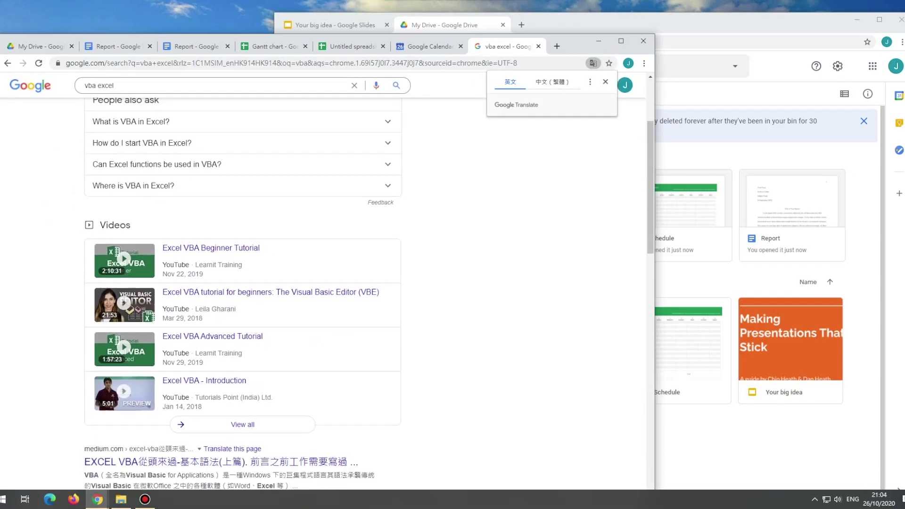
{"action": "scroll", "coordinate": [243, 282], "scroll_direction": "up", "scroll_amount": 3}
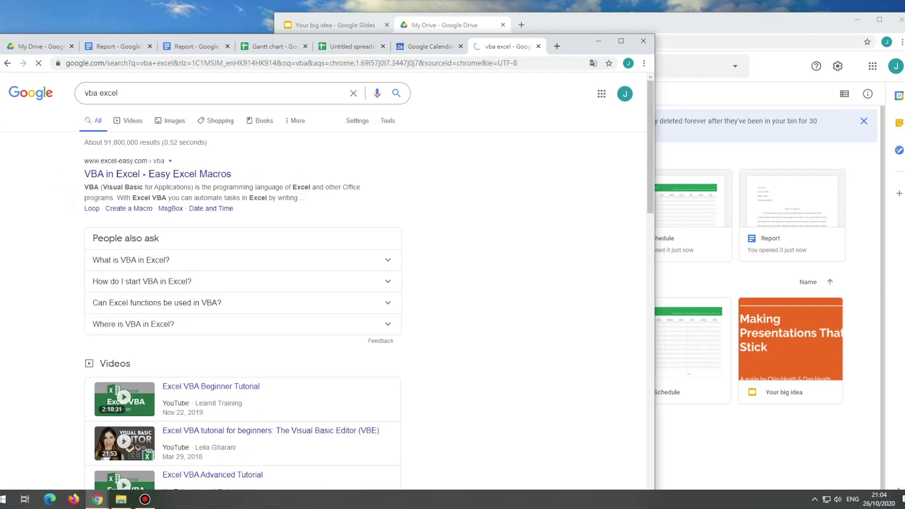
{"action": "left_click", "coordinate": [157, 174]}
{"action": "key", "text": "ctrl+3"}
{"action": "scroll", "coordinate": [339, 311], "scroll_direction": "up", "scroll_amount": 2}
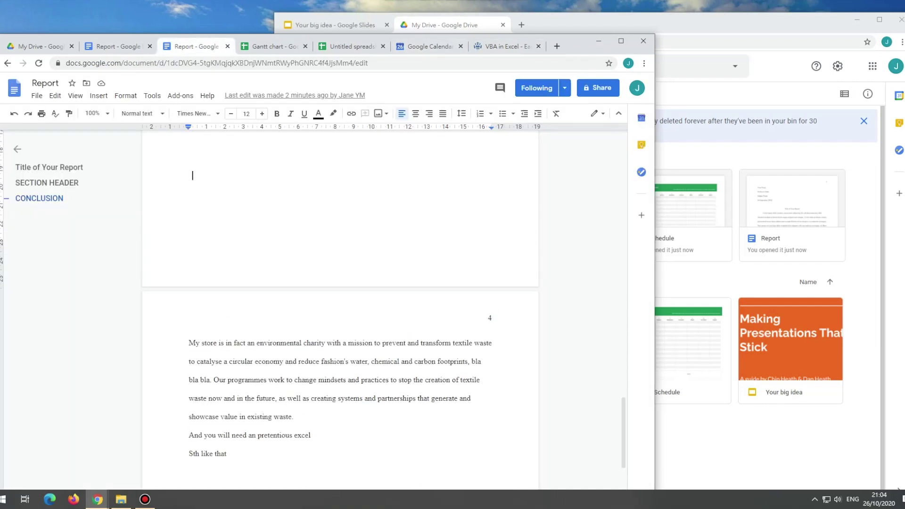
Step: Add a Report line saying VBA, the Excel formulas language, is very useful and browsable
{"action": "scroll", "coordinate": [193, 224], "scroll_direction": "down", "scroll_amount": 7}
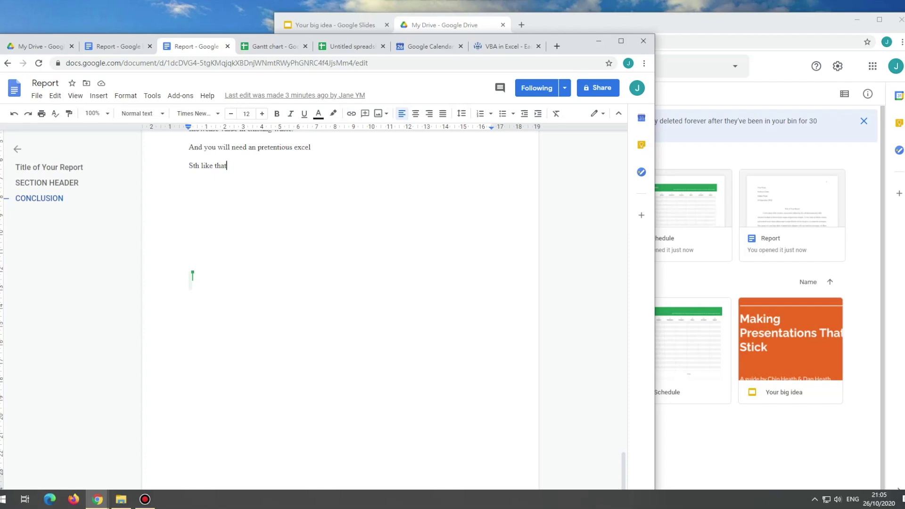
{"action": "scroll", "coordinate": [193, 276], "scroll_direction": "up", "scroll_amount": 2}
{"action": "key", "text": "Return"}
{"action": "type", "text": "Heres"}
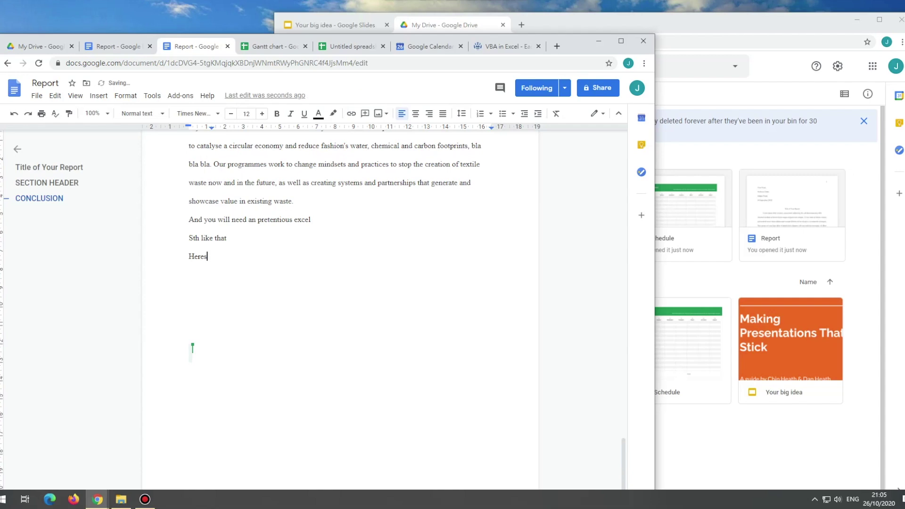
{"action": "type", "text": " some things you can learn h"}
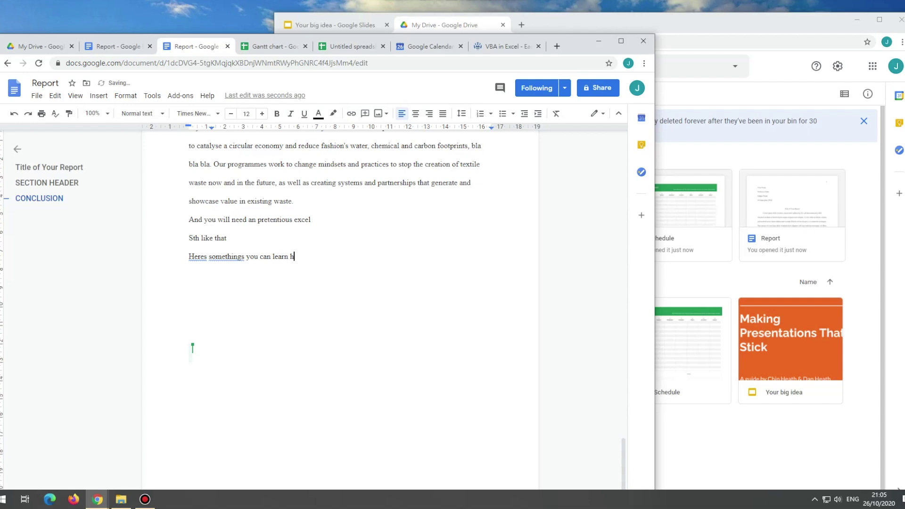
{"action": "type", "text": "ere, which is VBA language."}
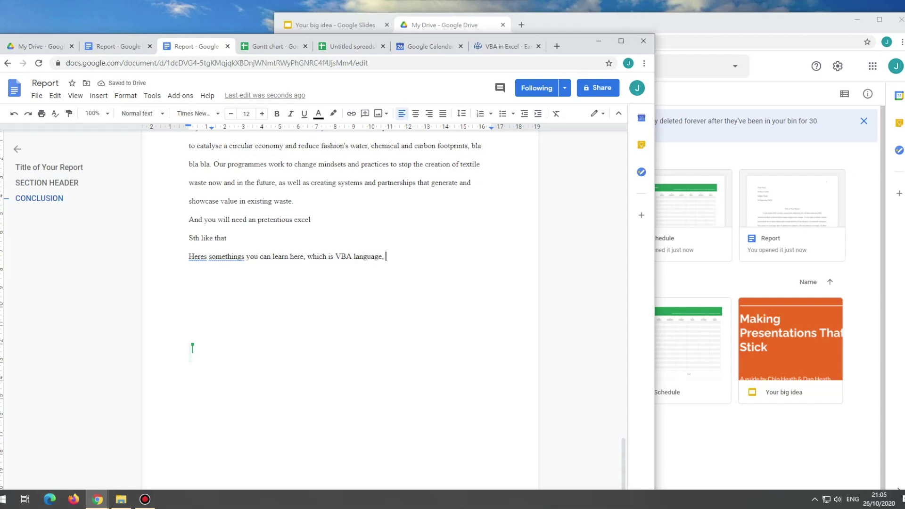
{"action": "type", "text": " known as the excel f"}
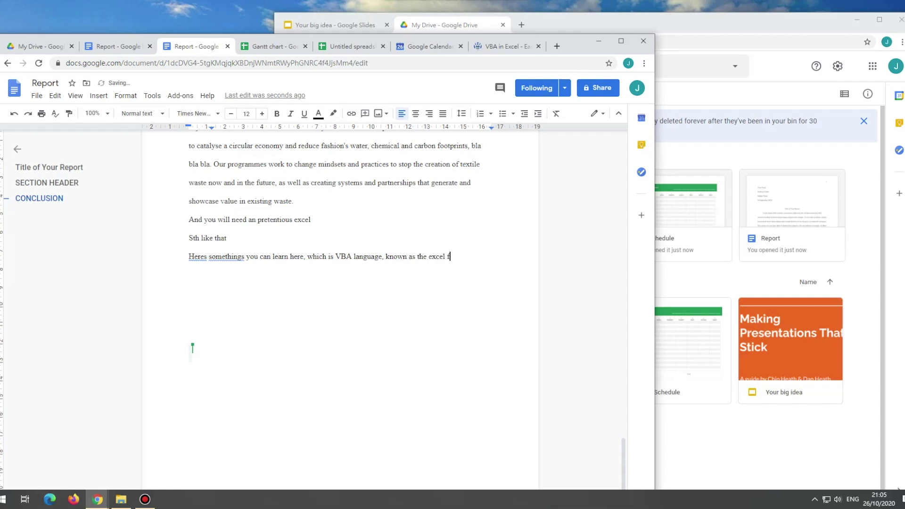
{"action": "type", "text": "orma"}
{"action": "key", "text": "BackSpace"}
{"action": "type", "text": "ulas"}
{"action": "type", "text": ".\tVery use"}
{"action": "type", "text": "ful"}
{"action": "type", "text": ". You can "}
{"action": "type", "text": "always "}
{"action": "type", "text": "broo"}
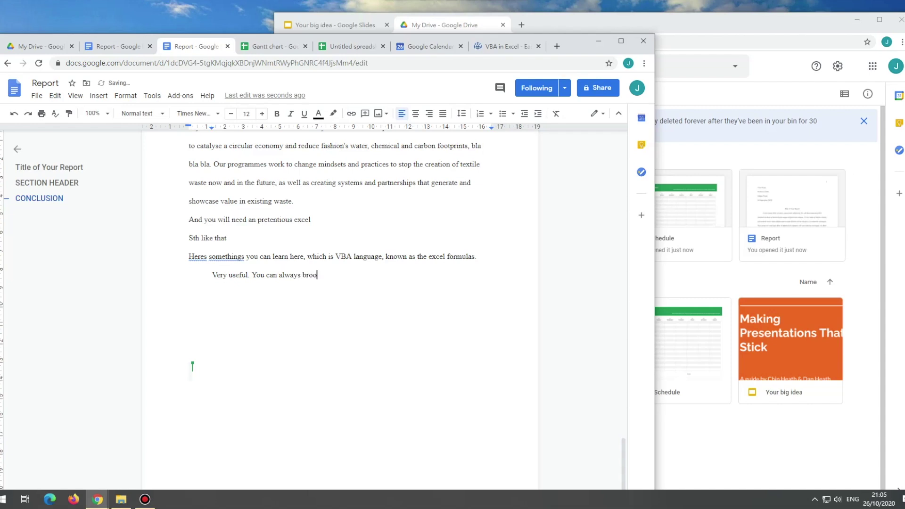
{"action": "key", "text": "BackSpace"}
{"action": "type", "text": "wds"}
{"action": "key", "text": "BackSpace"}
{"action": "type", "text": "se "}
{"action": "type", "text": "it"}
{"action": "key", "text": "Return"}
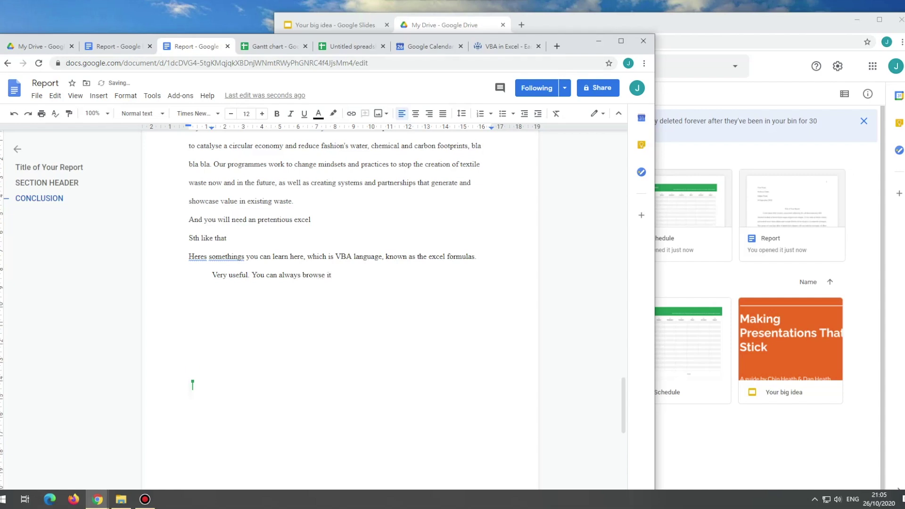
Step: Create a new blank untitled document with File > New > Document
{"action": "scroll", "coordinate": [192, 384], "scroll_direction": "up", "scroll_amount": 4}
{"action": "scroll", "coordinate": [340, 306], "scroll_direction": "up", "scroll_amount": 4}
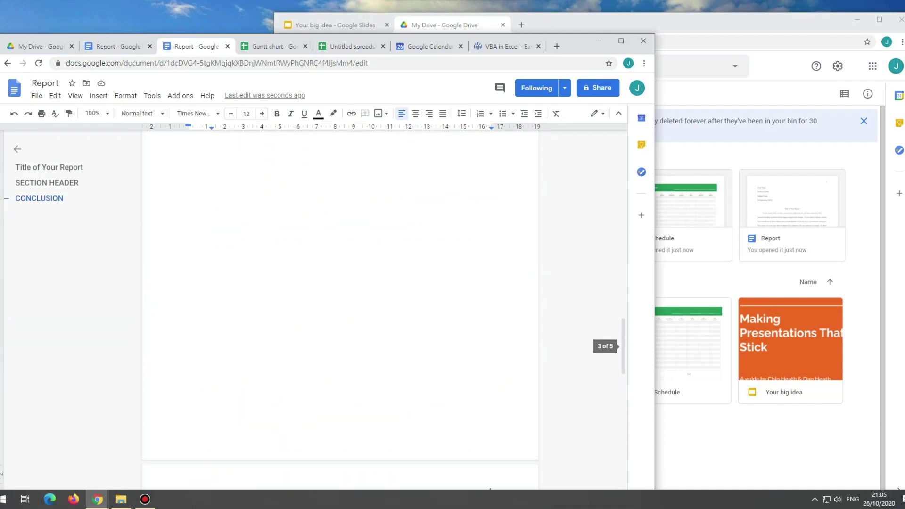
{"action": "scroll", "coordinate": [339, 307], "scroll_direction": "down", "scroll_amount": 10}
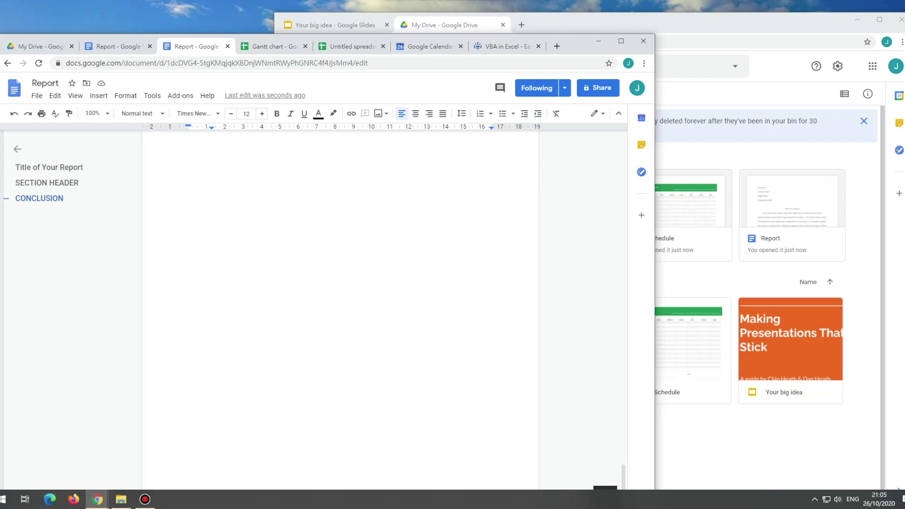
{"action": "left_click", "coordinate": [37, 96]}
{"action": "mouse_move", "coordinate": [54, 137]}
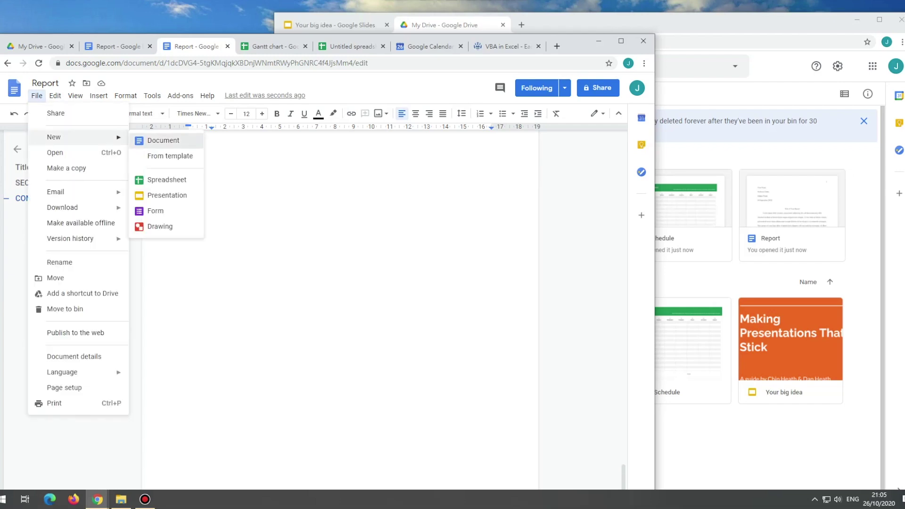
{"action": "left_click", "coordinate": [164, 140]}
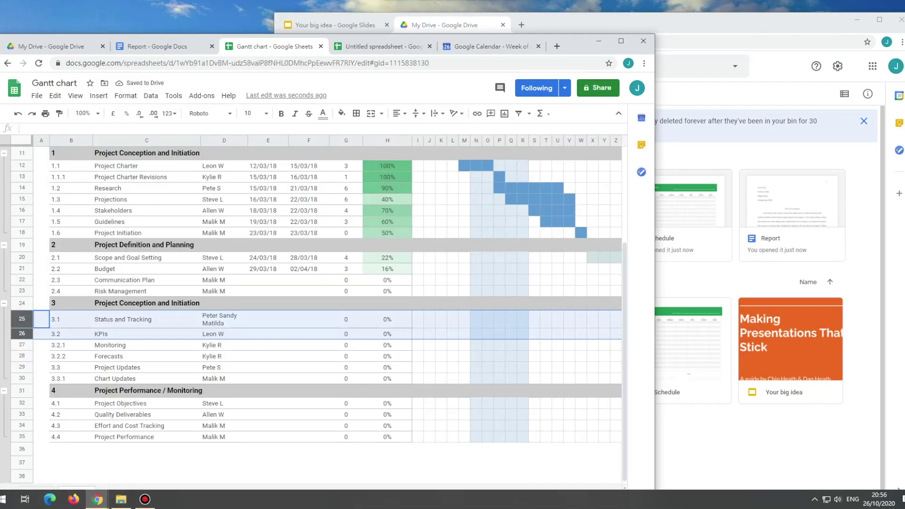
{"action": "right_click", "coordinate": [16, 326]}
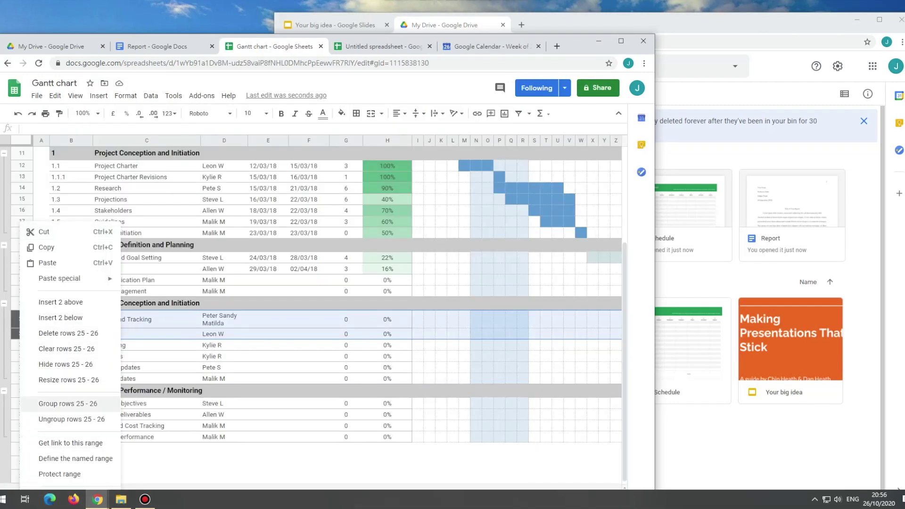
Step: Cut Gantt chart rows 25–26 and clear the contents of row 32
{"action": "left_click", "coordinate": [44, 231]}
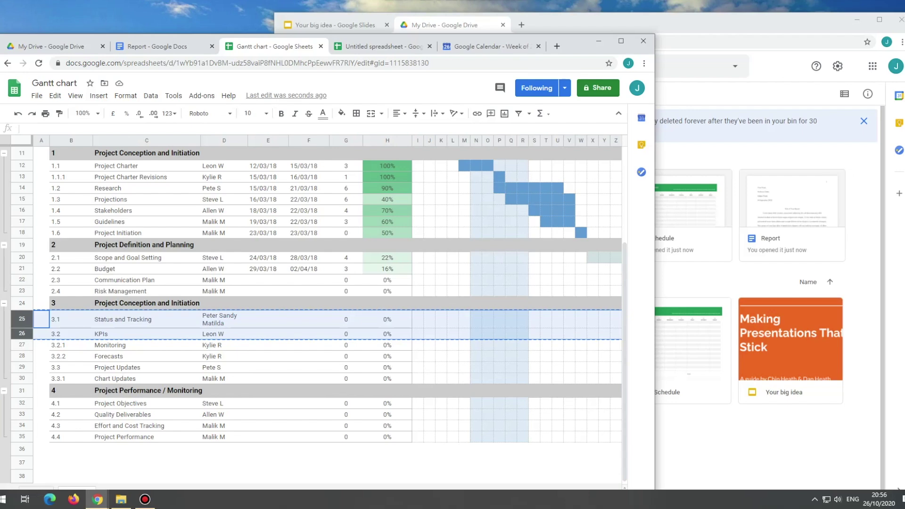
{"action": "key", "text": "Delete"}
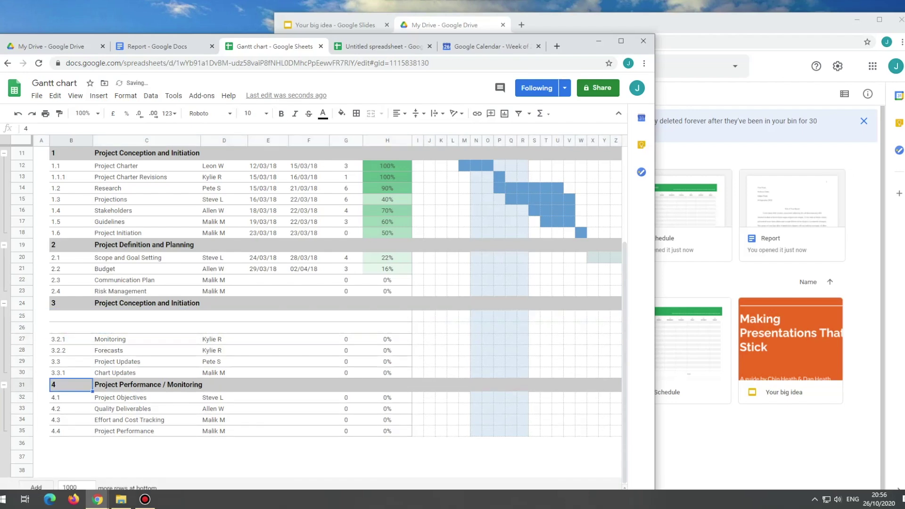
{"action": "left_click", "coordinate": [21, 397]}
{"action": "key", "text": "Delete"}
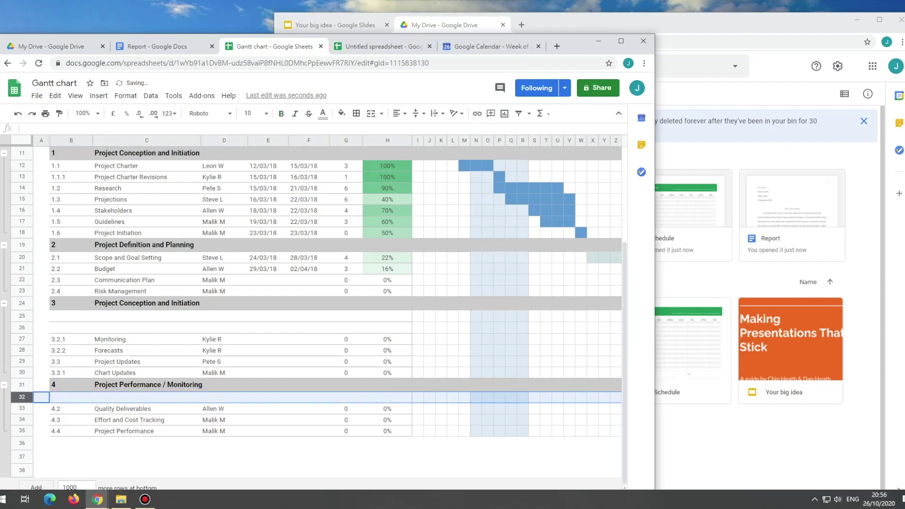
Step: Undo the clears to restore rows 25–26 and 32, then return to the Report document
{"action": "left_click", "coordinate": [147, 350]}
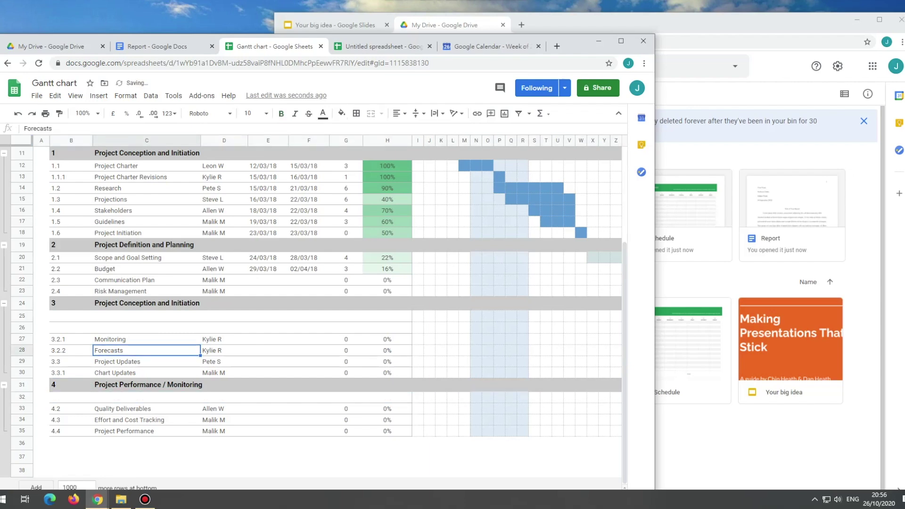
{"action": "key", "text": "alt+/"}
{"action": "left_click", "coordinate": [268, 443]}
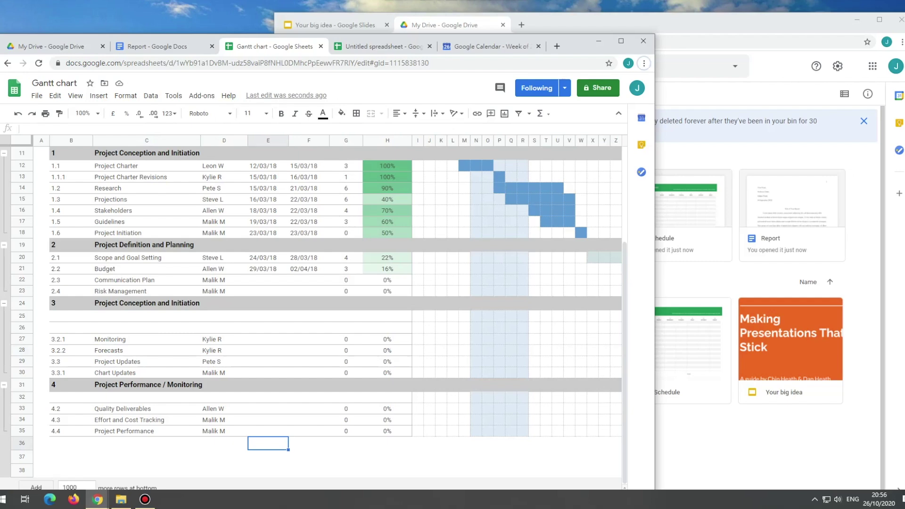
{"action": "left_click", "coordinate": [308, 397]}
{"action": "key", "text": "ctrl+z"}
{"action": "key", "text": "ctrl+z"}
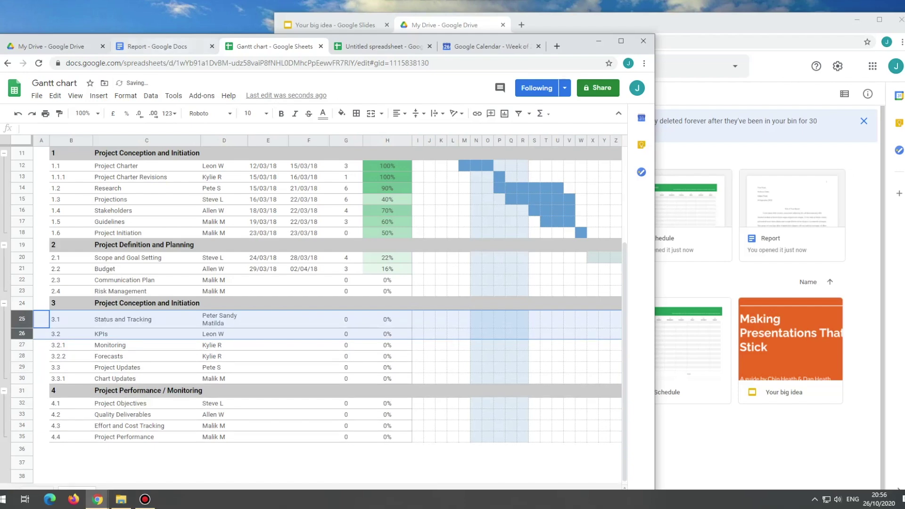
{"action": "key", "text": "ctrl+shift+Tab"}
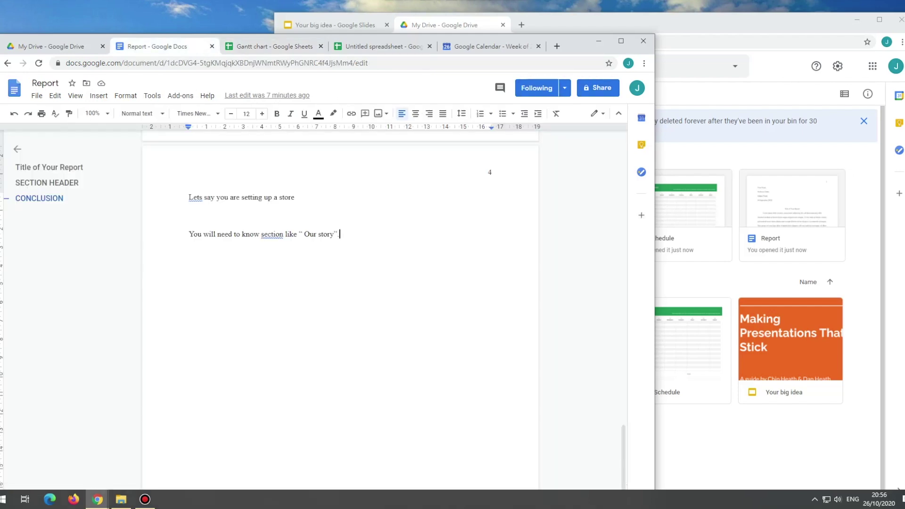
{"action": "key", "text": "ctrl+t"}
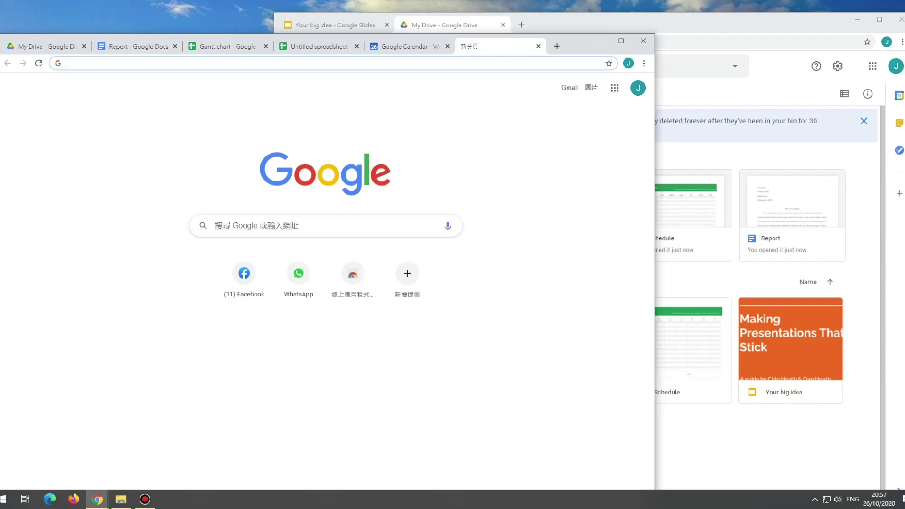
Step: Search Google for 'our story' and look over the Snapchat Support Our Story page
{"action": "type", "text": "st"}
{"action": "key", "text": "BackSpace"}
{"action": "key", "text": "BackSpace"}
{"action": "type", "text": "our story"}
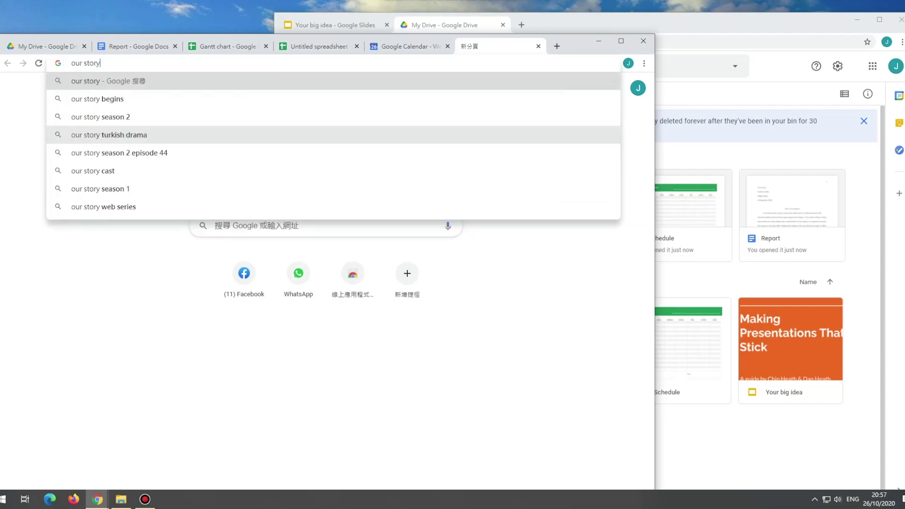
{"action": "key", "text": "Return"}
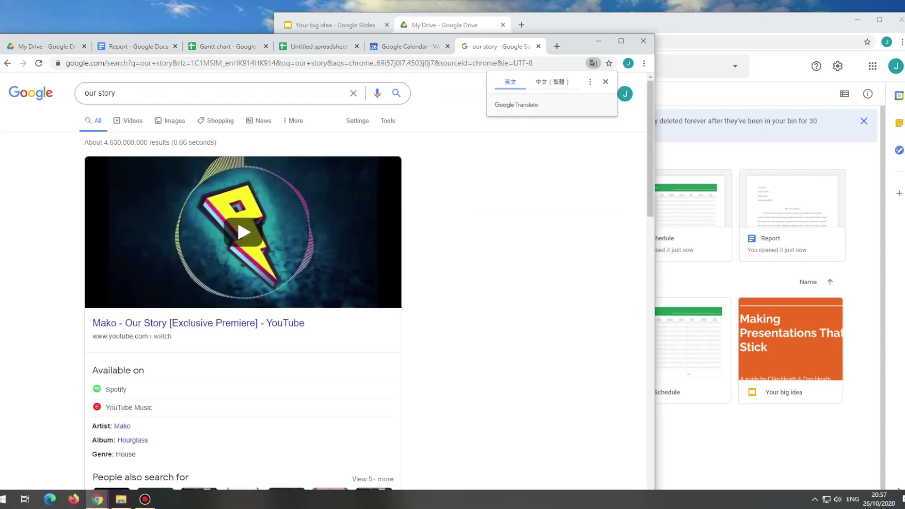
{"action": "scroll", "coordinate": [243, 283], "scroll_direction": "down", "scroll_amount": 8}
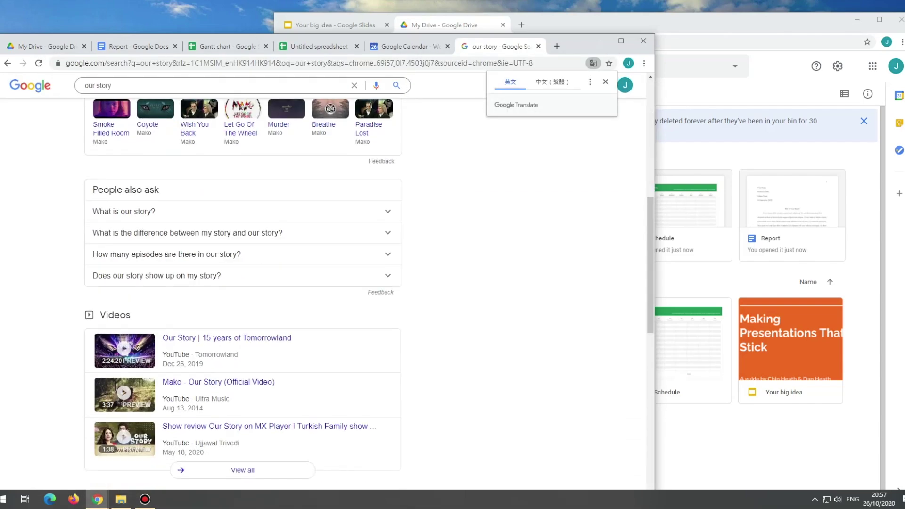
{"action": "left_click", "coordinate": [243, 212]}
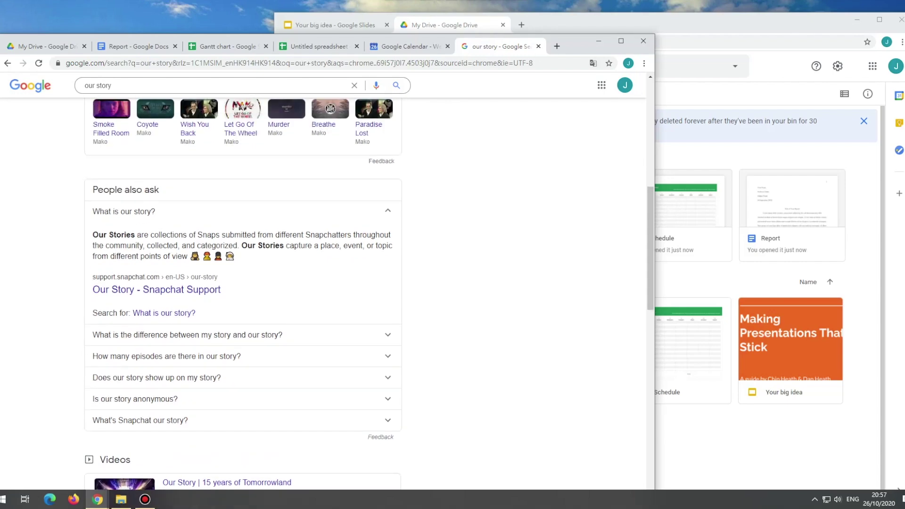
{"action": "scroll", "coordinate": [243, 283], "scroll_direction": "down", "scroll_amount": 7}
{"action": "scroll", "coordinate": [242, 292], "scroll_direction": "down", "scroll_amount": 2}
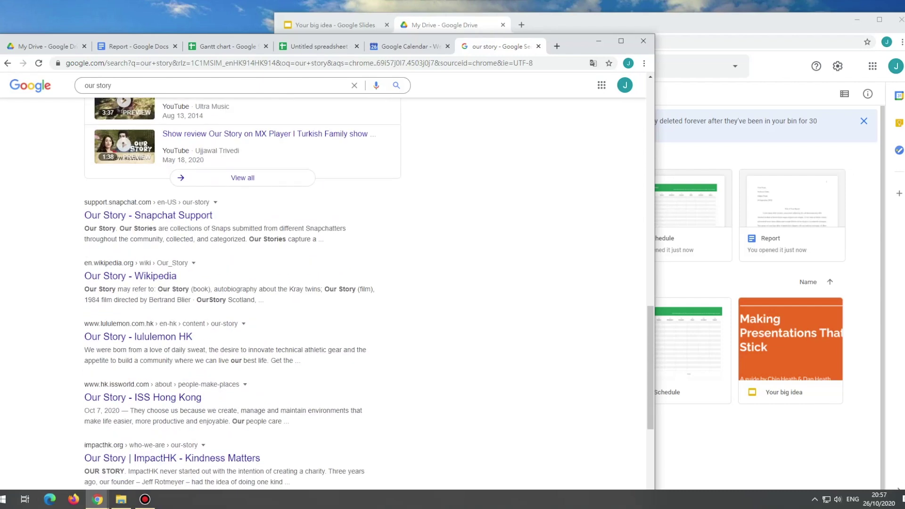
{"action": "left_click", "coordinate": [142, 215]}
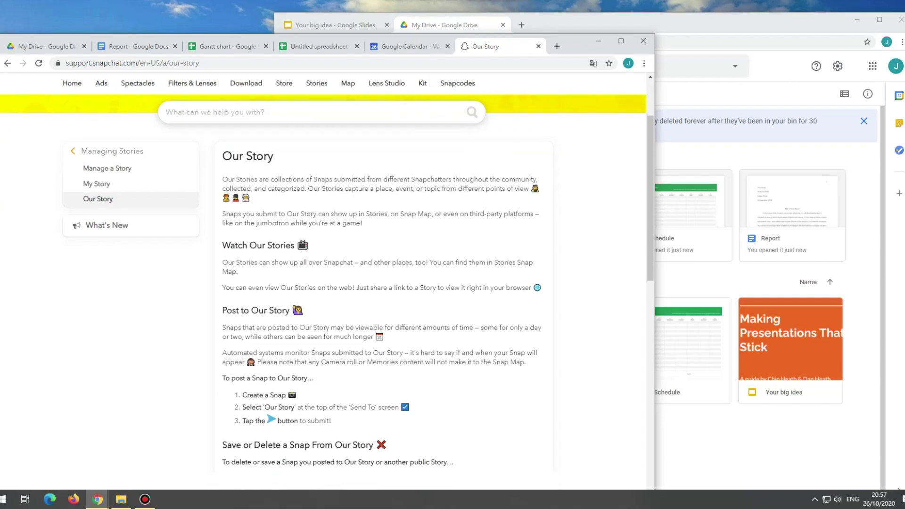
{"action": "left_click_drag", "start_coordinate": [222, 107], "coordinate": [362, 174]}
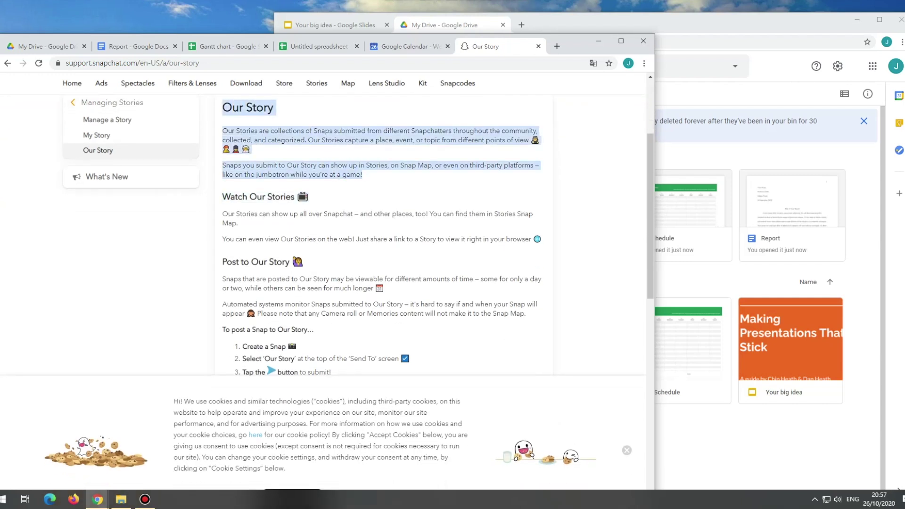
{"action": "left_click", "coordinate": [7, 63]}
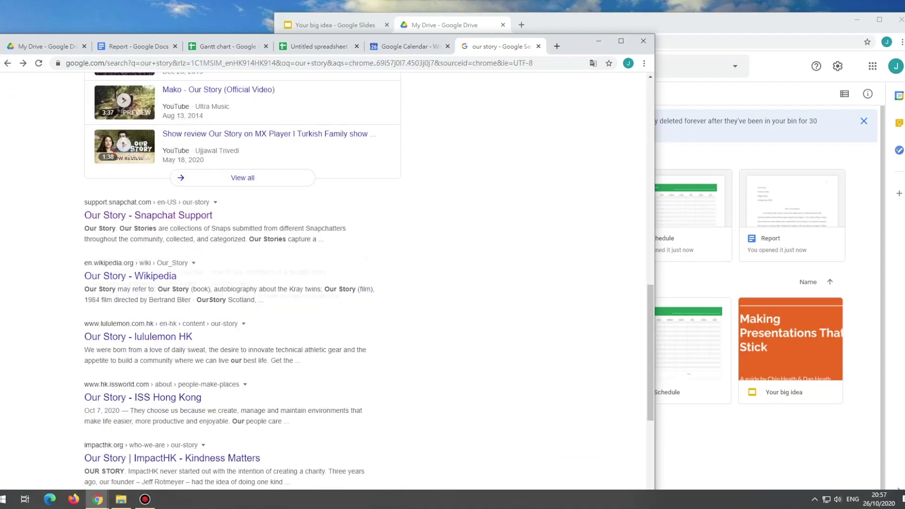
Step: Browse more results and select the Redress Our Story page's What We Do paragraph
{"action": "scroll", "coordinate": [283, 283], "scroll_direction": "down", "scroll_amount": 3}
{"action": "scroll", "coordinate": [324, 293], "scroll_direction": "down", "scroll_amount": 3}
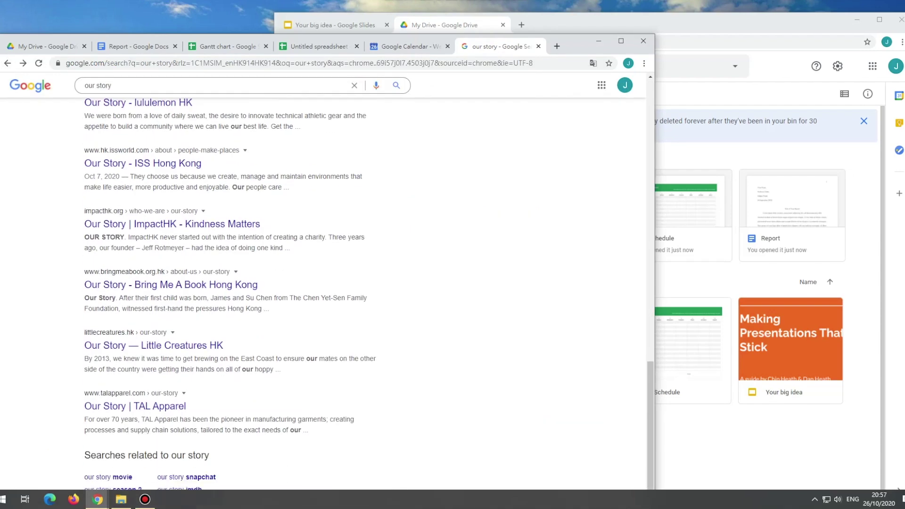
{"action": "left_click", "coordinate": [154, 260]}
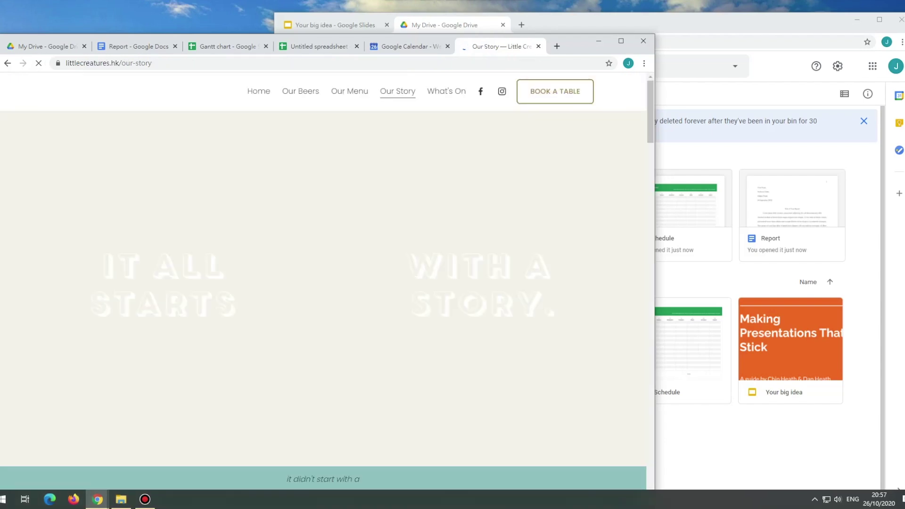
{"action": "scroll", "coordinate": [323, 283], "scroll_direction": "down", "scroll_amount": 6}
{"action": "scroll", "coordinate": [324, 283], "scroll_direction": "down", "scroll_amount": 12}
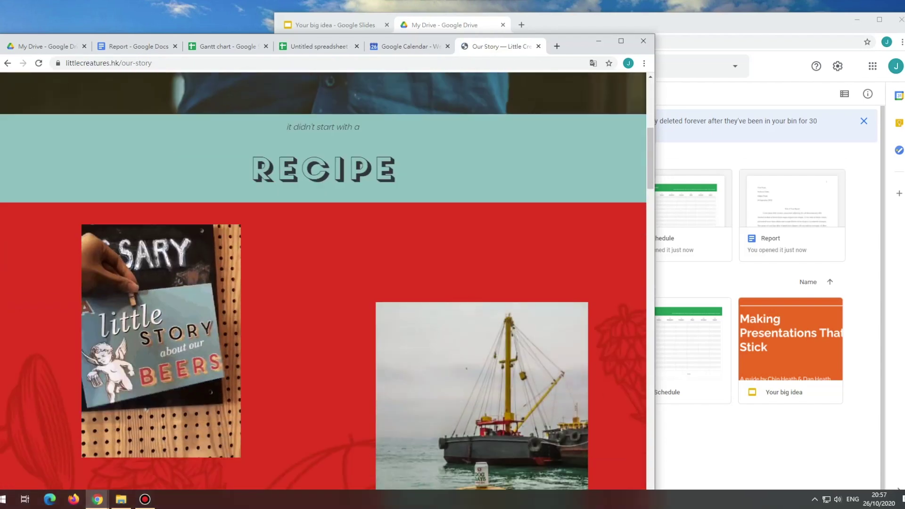
{"action": "scroll", "coordinate": [323, 283], "scroll_direction": "down", "scroll_amount": 10}
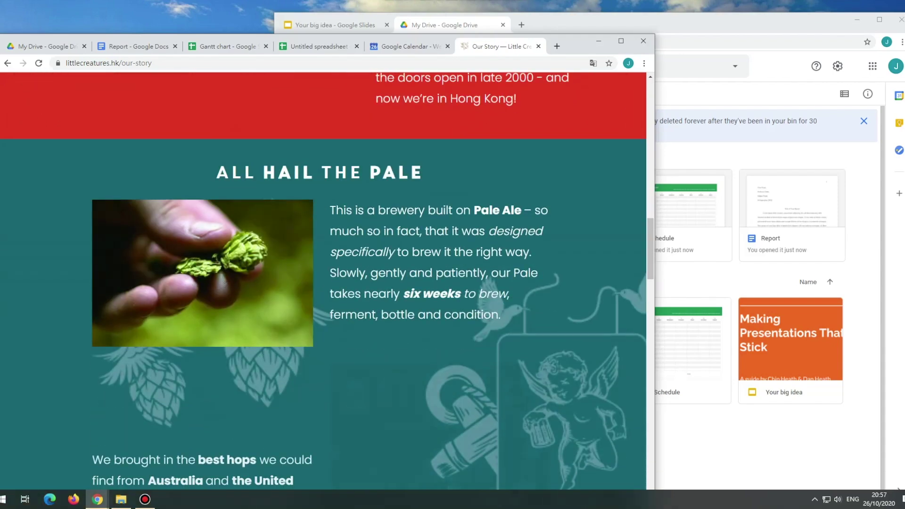
{"action": "key", "text": "alt+Left"}
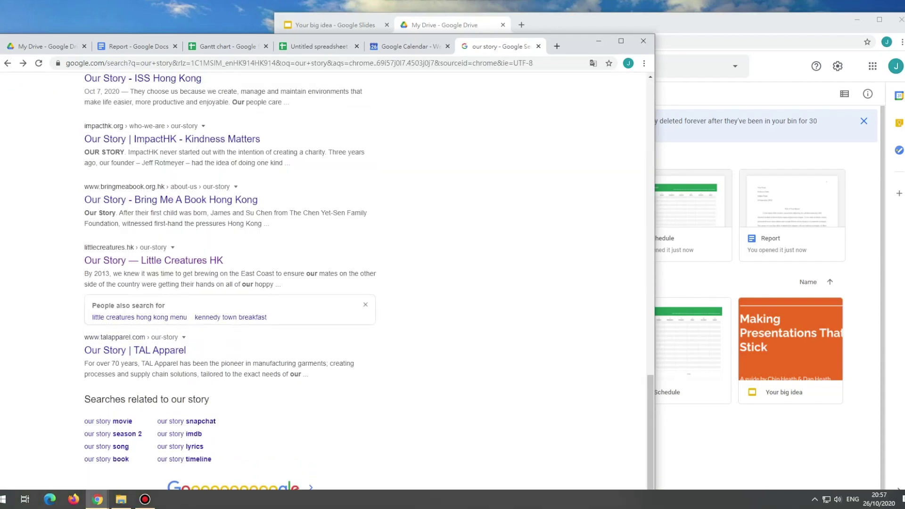
{"action": "left_click", "coordinate": [310, 474]}
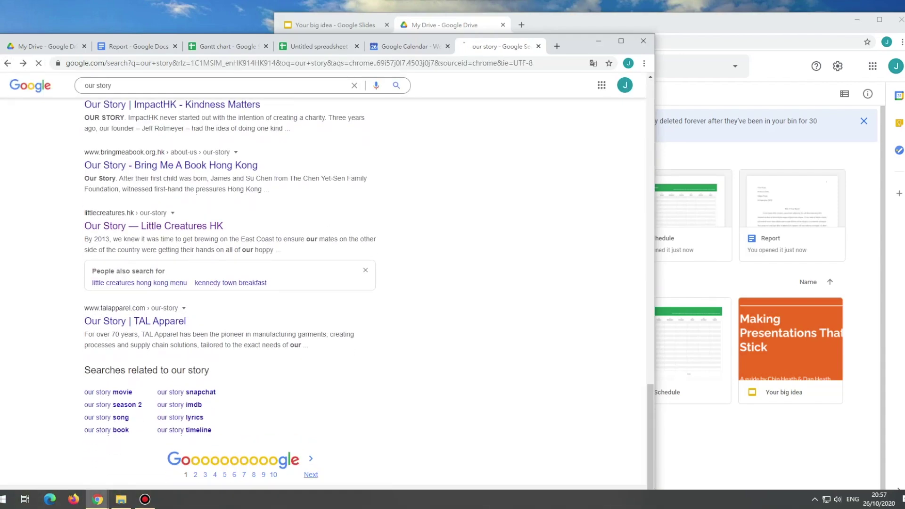
{"action": "scroll", "coordinate": [324, 283], "scroll_direction": "down", "scroll_amount": 1}
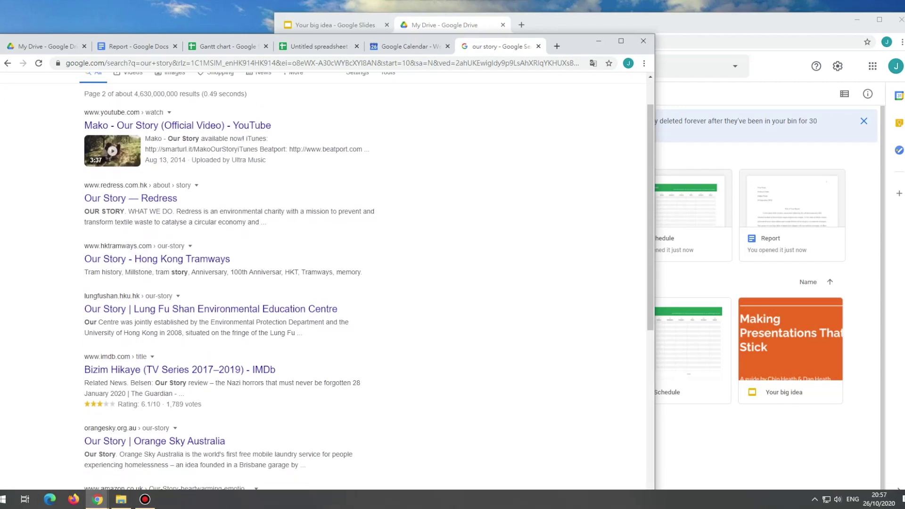
{"action": "left_click", "coordinate": [129, 199]}
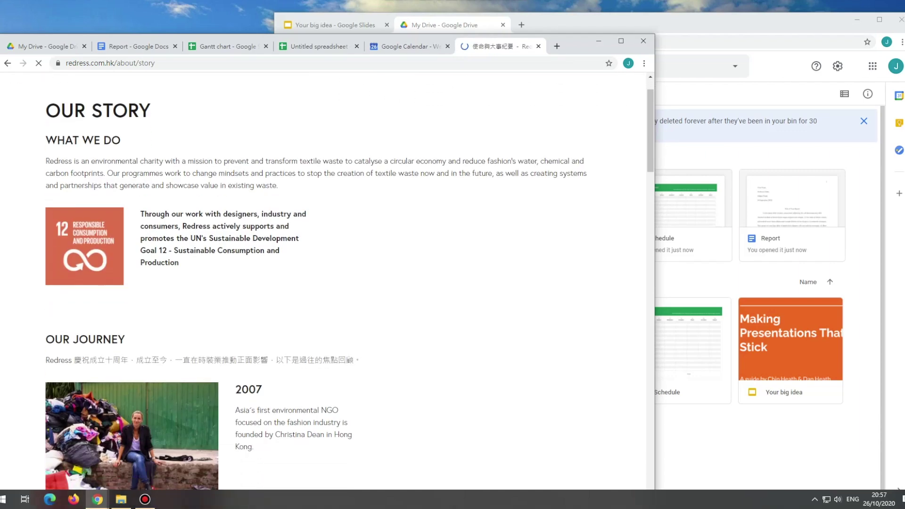
{"action": "left_click_drag", "start_coordinate": [46, 160], "coordinate": [288, 185]}
{"action": "key", "text": "ctrl+c"}
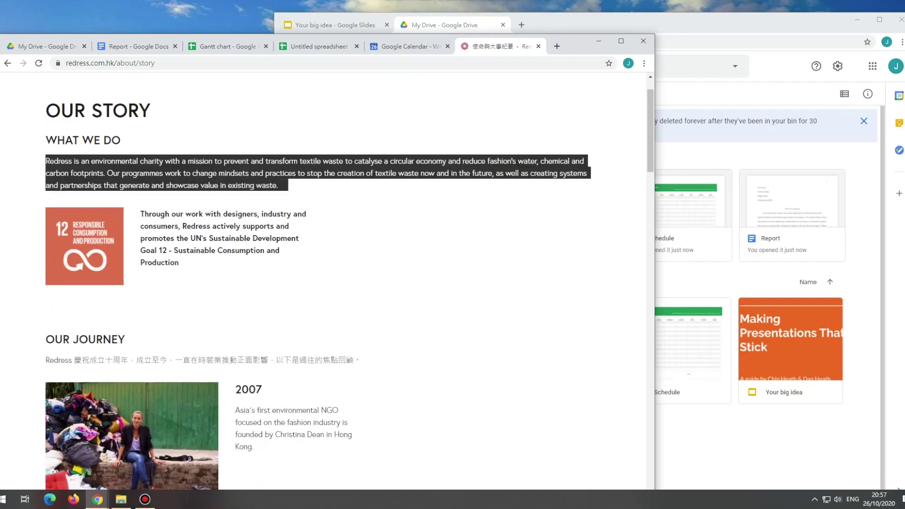
Step: Paste the Redress paragraph below 'Our story' in the Report and add 'Sth like that' beneath
{"action": "key", "text": "ctrl+shift+Tab"}
{"action": "key", "text": "ctrl+2"}
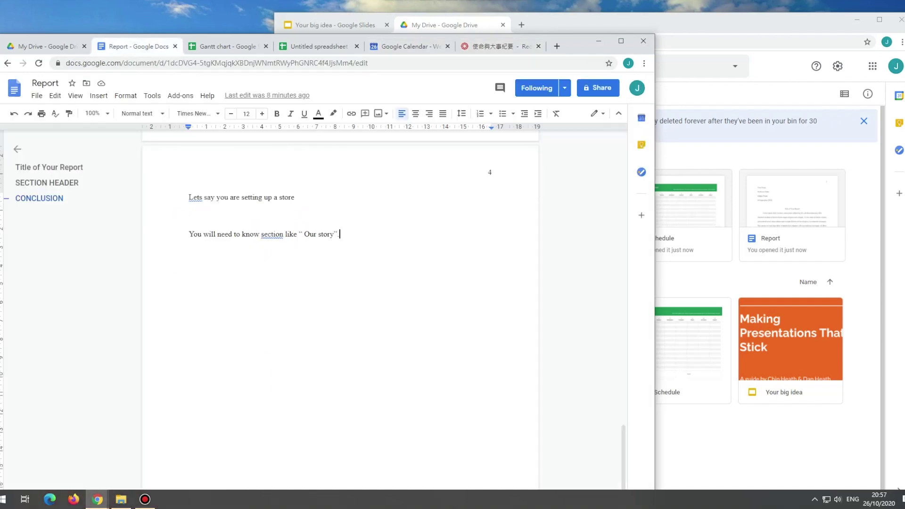
{"action": "key", "text": "shift+Right"}
{"action": "key", "text": "Return"}
{"action": "key", "text": "Return"}
{"action": "key", "text": "ctrl+v"}
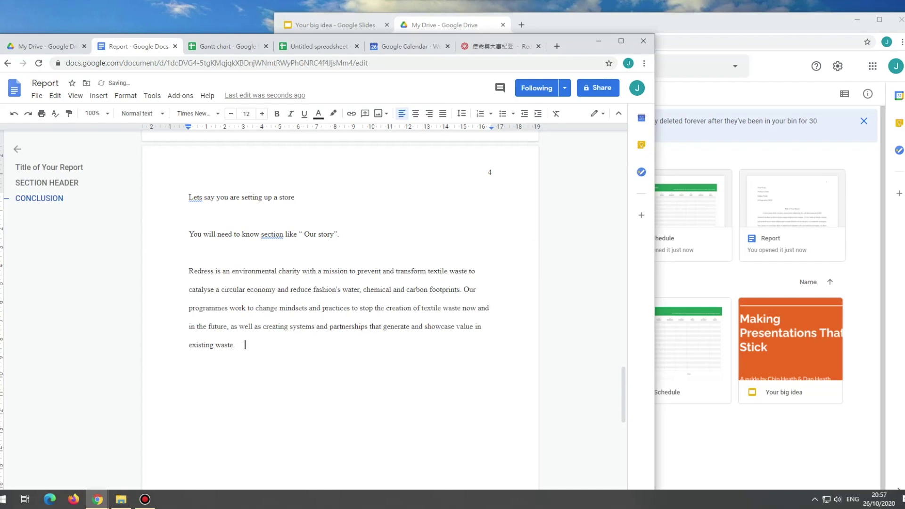
{"action": "key", "text": "Return"}
{"action": "key", "text": "Return"}
{"action": "type", "text": "Sth like that"}
Step: Replace 'Redress' at the paragraph start with 'My store is in fact an'
{"action": "double_click", "coordinate": [200, 271]}
{"action": "left_click", "coordinate": [226, 271]}
{"action": "left_click_drag", "start_coordinate": [212, 271], "coordinate": [189, 271]}
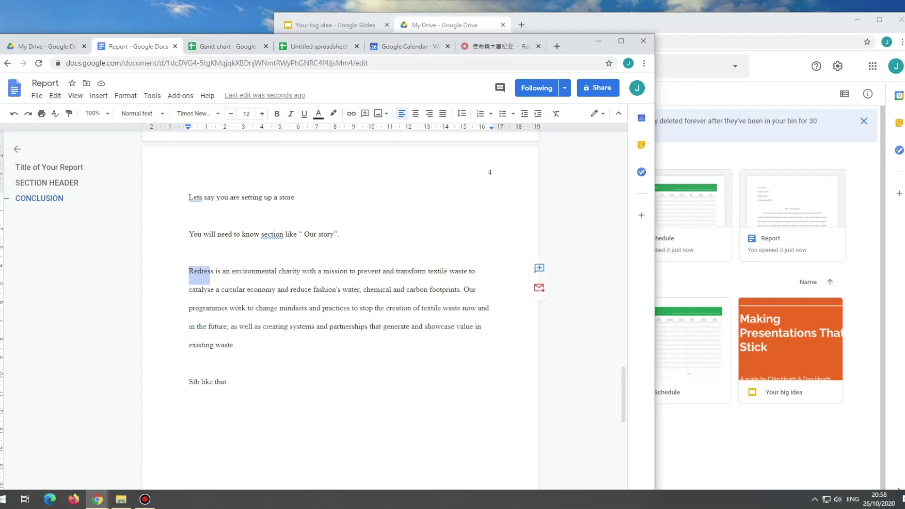
{"action": "type", "text": "s"}
{"action": "key", "text": "BackSpace"}
{"action": "type", "text": "My sy"}
{"action": "key", "text": "BackSpace"}
{"action": "type", "text": "tore "}
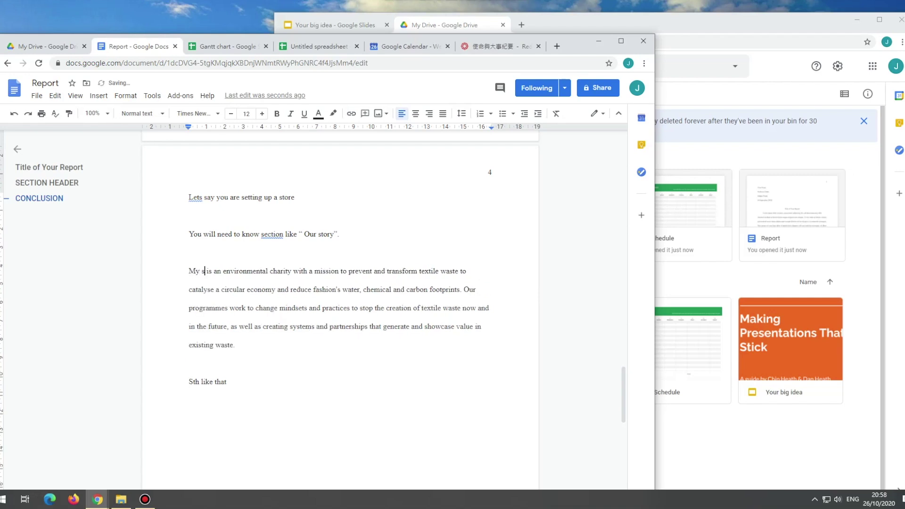
{"action": "type", "text": "is "}
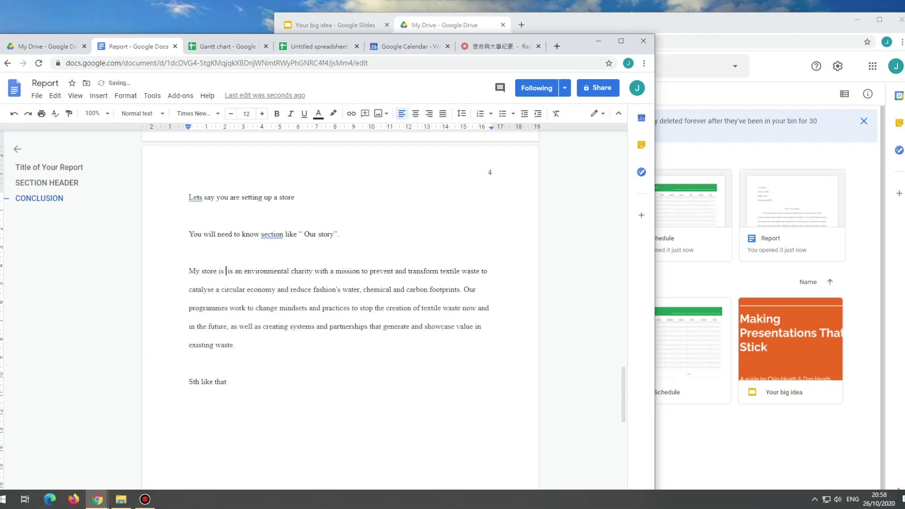
{"action": "type", "text": "in fact "}
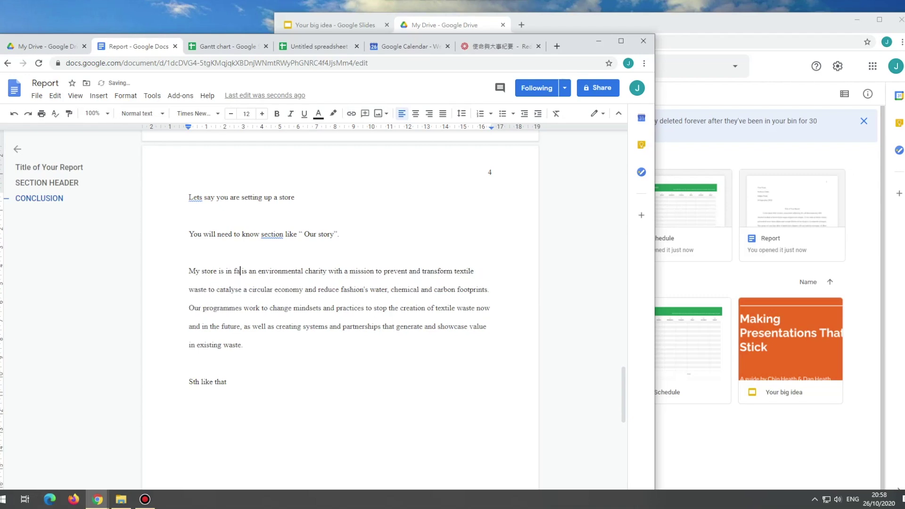
{"action": "type", "text": "an"}
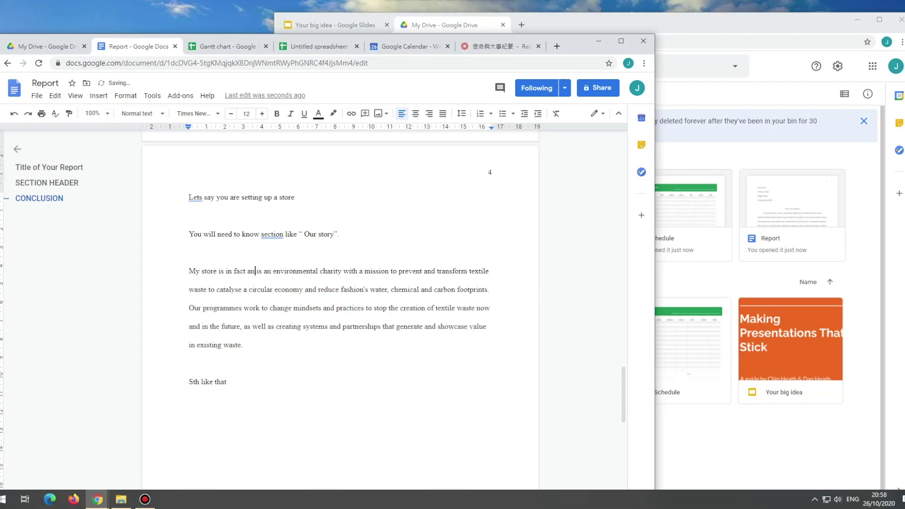
{"action": "key", "text": "Delete"}
{"action": "key", "text": "Delete"}
{"action": "key", "text": "Delete"}
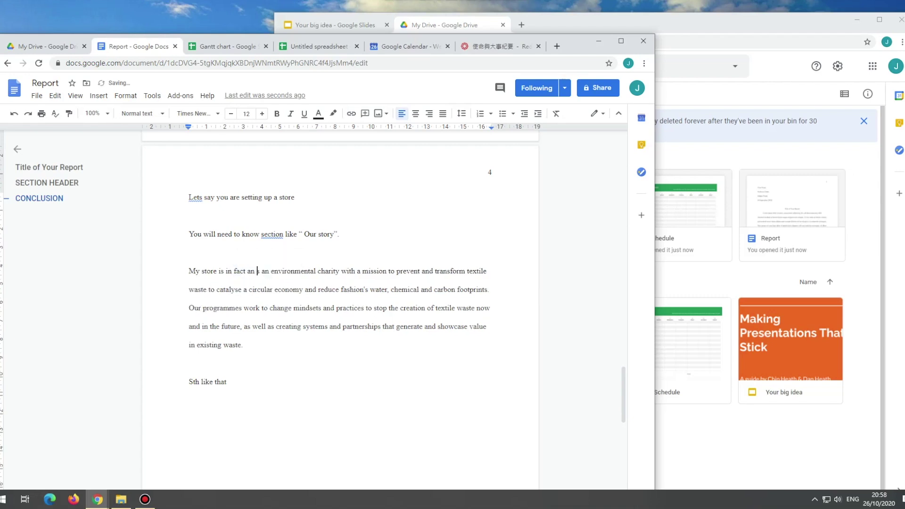
Step: Replace the full stop after 'footprints' with ', bla bla bla.'
{"action": "left_click_drag", "start_coordinate": [251, 345], "coordinate": [325, 271]}
{"action": "left_click", "coordinate": [294, 289]}
{"action": "left_click", "coordinate": [401, 270]}
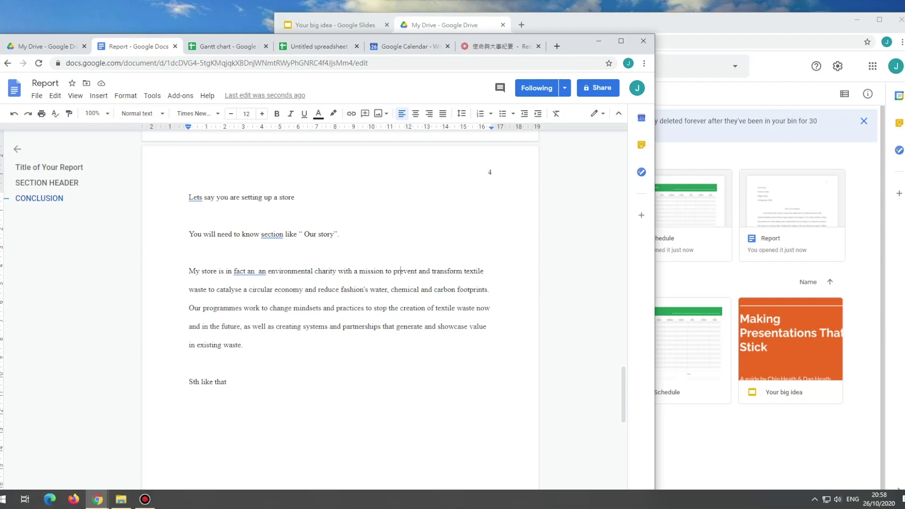
{"action": "left_click", "coordinate": [492, 289]}
{"action": "key", "text": "BackSpace"}
{"action": "key", "text": "BackSpace"}
{"action": "type", "text": ", bla bla"}
{"action": "type", "text": " bla"}
{"action": "type", "text": "."}
Step: Delete the duplicated 'an' and accept the 'sections' and 'environmental' spelling corrections
{"action": "left_click", "coordinate": [228, 383]}
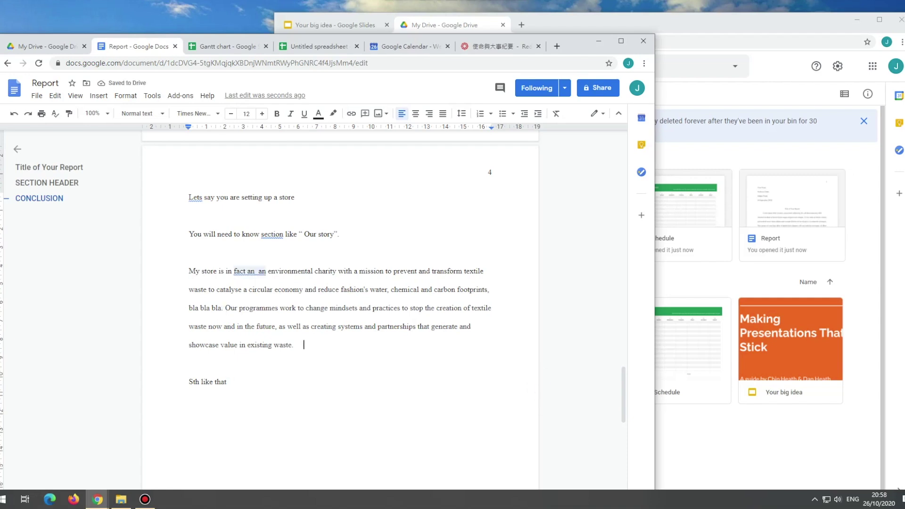
{"action": "left_click_drag", "start_coordinate": [255, 271], "coordinate": [266, 272]}
{"action": "key", "text": "BackSpace"}
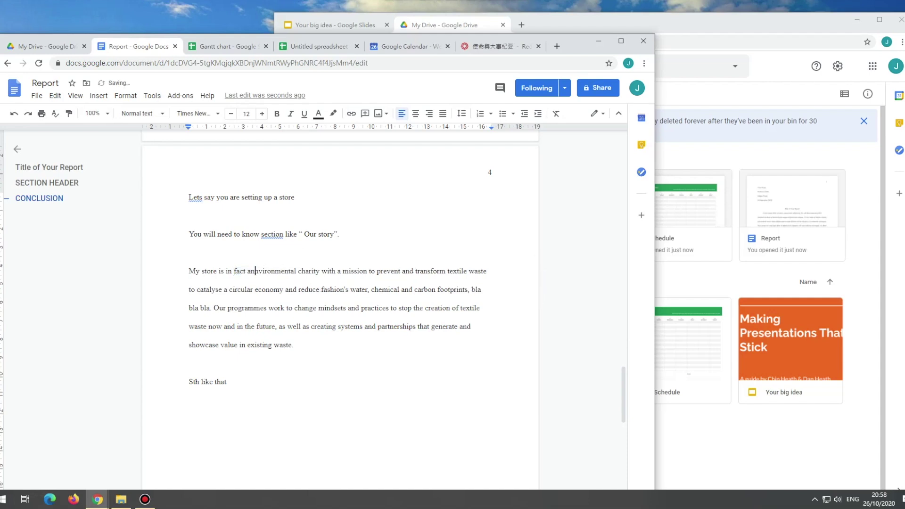
{"action": "left_click", "coordinate": [280, 235]}
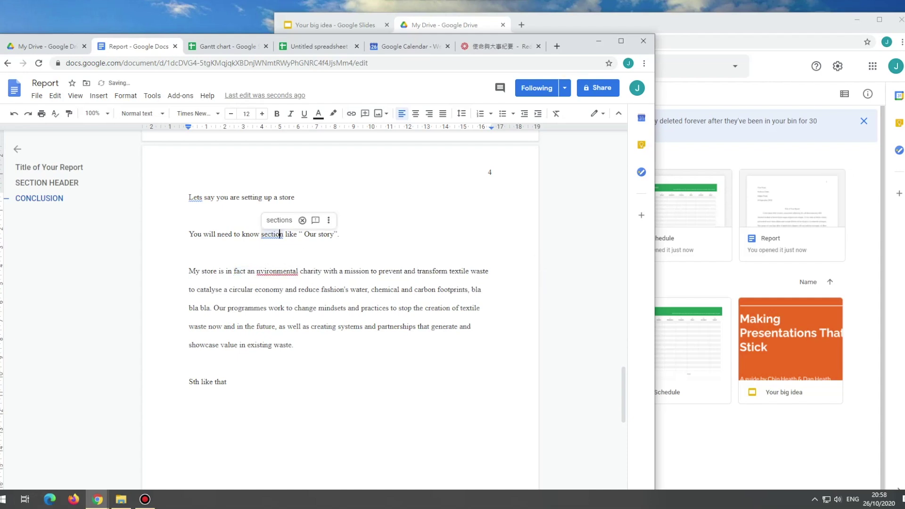
{"action": "left_click", "coordinate": [279, 220]}
{"action": "left_click", "coordinate": [299, 271]}
{"action": "left_click", "coordinate": [314, 257]}
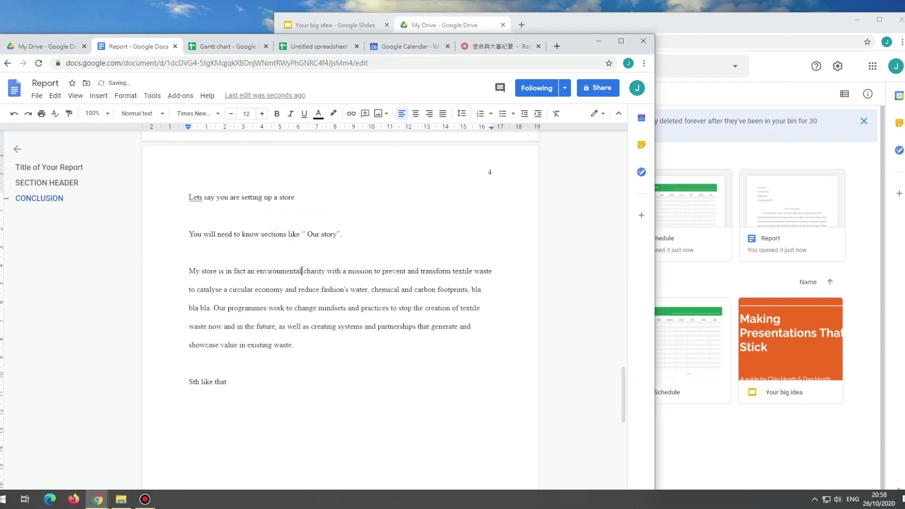
Step: Type 'And you will need an pretentious excel' on the line above 'Sth like that'
{"action": "scroll", "coordinate": [340, 311], "scroll_direction": "up", "scroll_amount": 1}
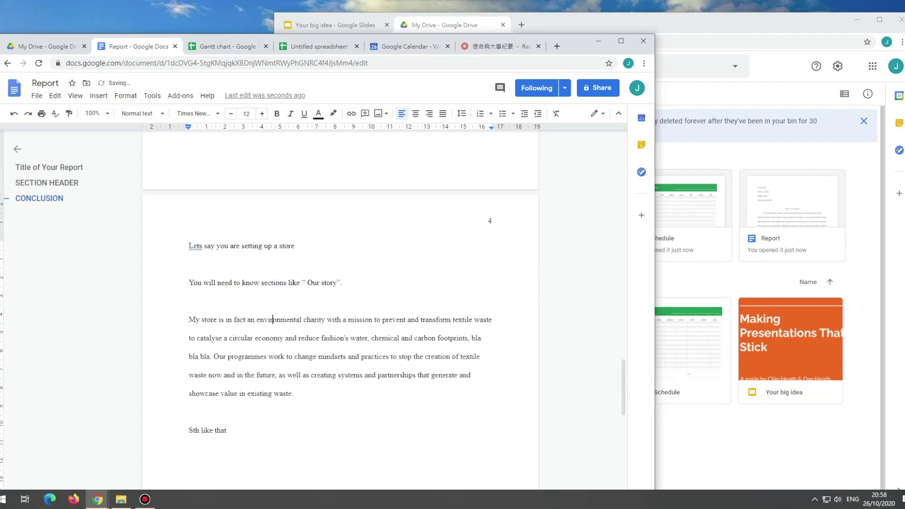
{"action": "left_click", "coordinate": [189, 411]}
{"action": "type", "text": "And "}
{"action": "type", "text": "you wi"}
{"action": "type", "text": "ll need a"}
{"action": "type", "text": "n pre"}
{"action": "type", "text": "tenvios"}
{"action": "key", "text": "BackSpace"}
{"action": "key", "text": "BackSpace"}
{"action": "key", "text": "BackSpace"}
{"action": "key", "text": "BackSpace"}
{"action": "type", "text": "cios "}
{"action": "type", "text": "exce"}
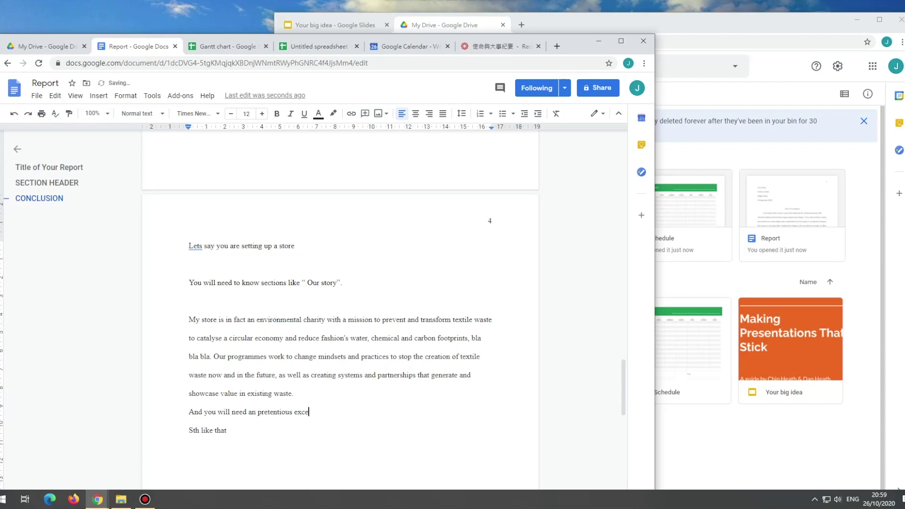
{"action": "type", "text": "l"}
{"action": "key", "text": "shift+F10"}
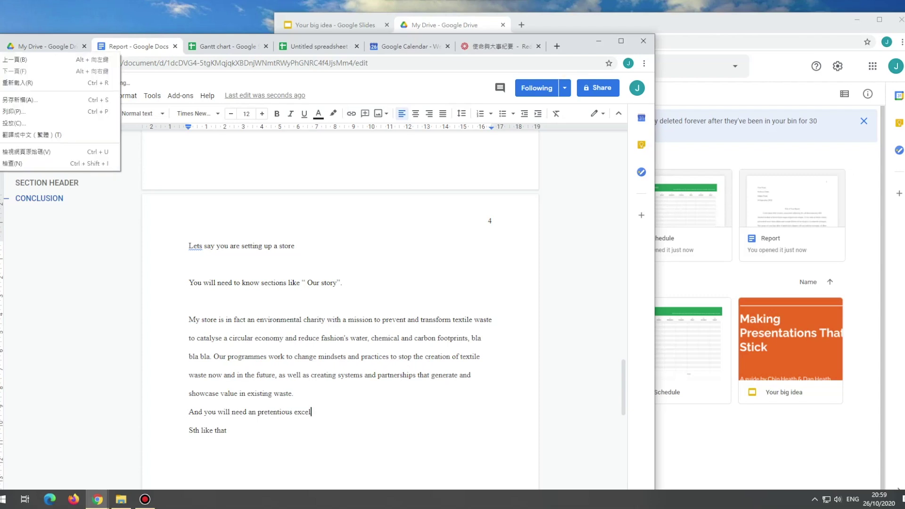
Step: Switch to the Gantt chart and click through the owner, Scope and Status task cells
{"action": "key", "text": "Escape"}
{"action": "left_click", "coordinate": [221, 47]}
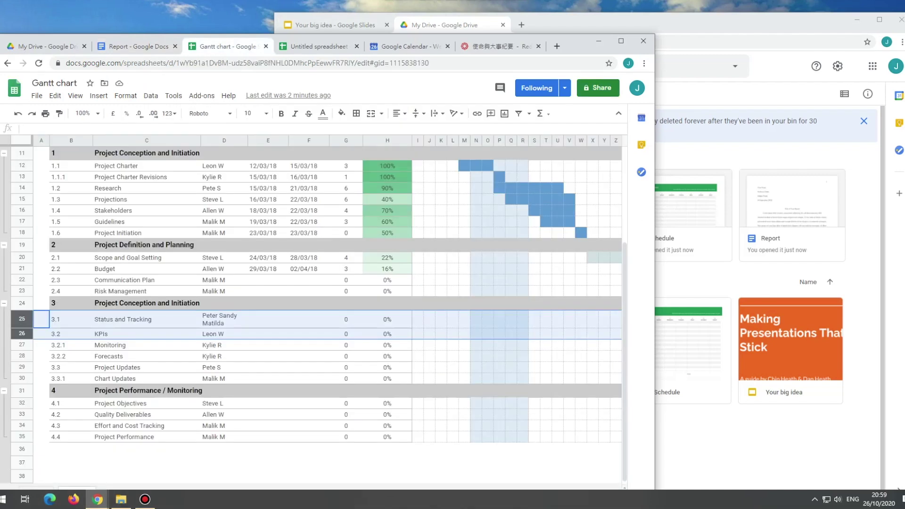
{"action": "scroll", "coordinate": [314, 317], "scroll_direction": "down", "scroll_amount": 1}
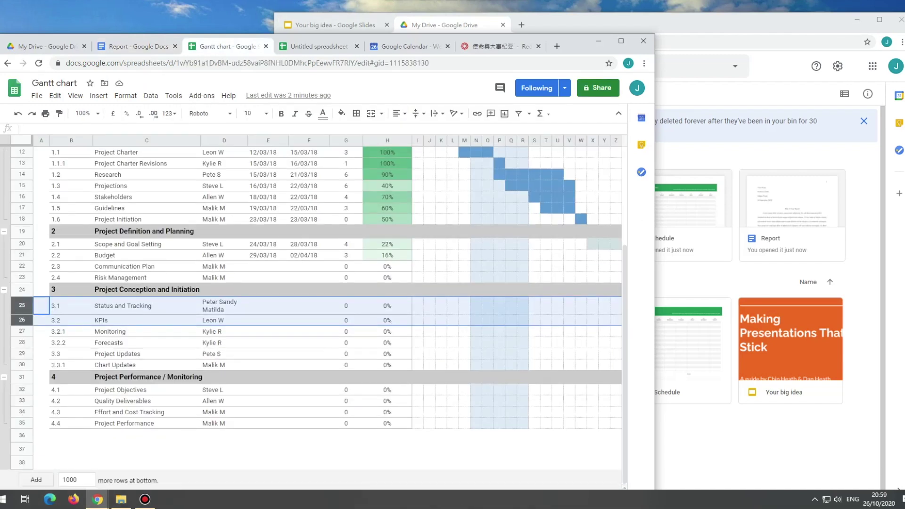
{"action": "left_click", "coordinate": [224, 332]}
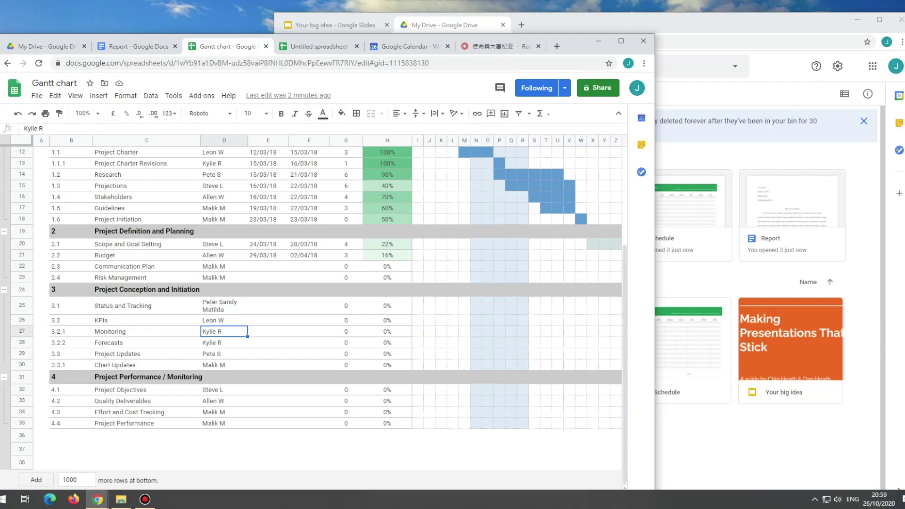
{"action": "left_click", "coordinate": [147, 243]}
{"action": "left_click", "coordinate": [147, 231]}
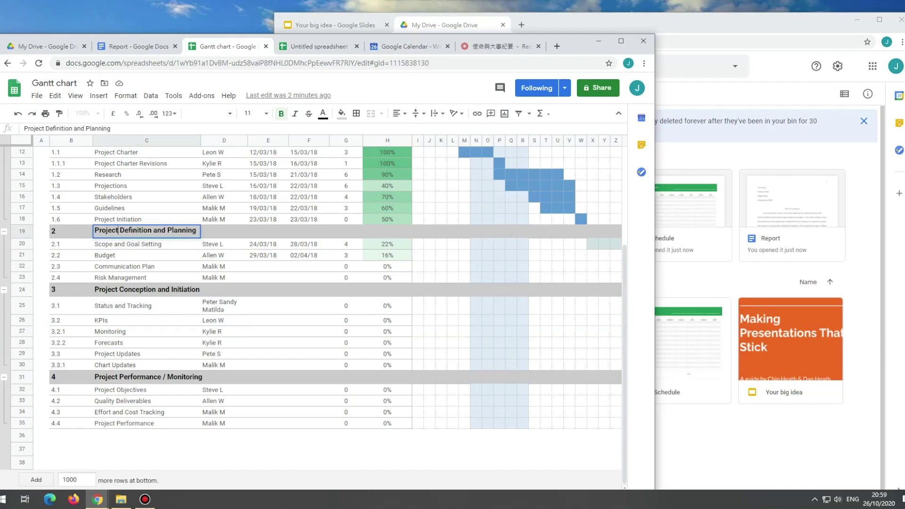
{"action": "left_click", "coordinate": [141, 289]}
Step: Open the Status and Tracking and Project Objectives titles, then start editing the PHASE ONE header
{"action": "double_click", "coordinate": [150, 304]}
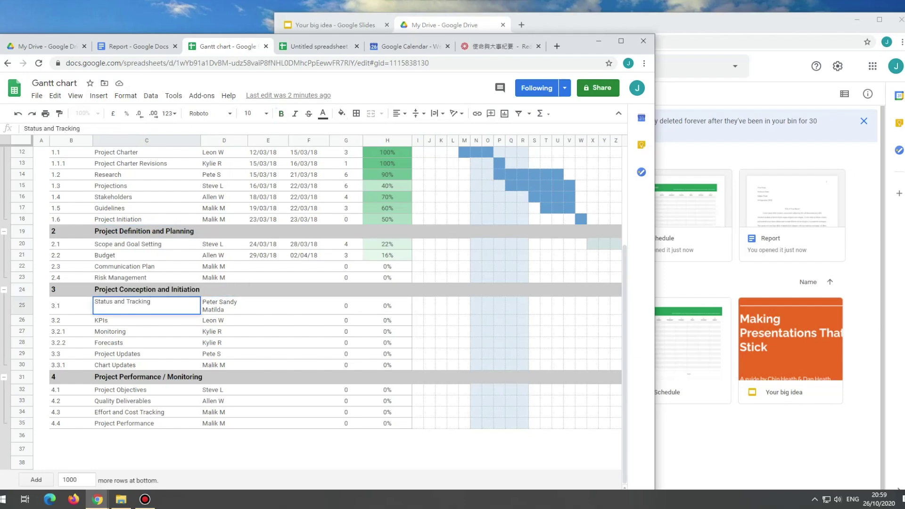
{"action": "double_click", "coordinate": [137, 389]}
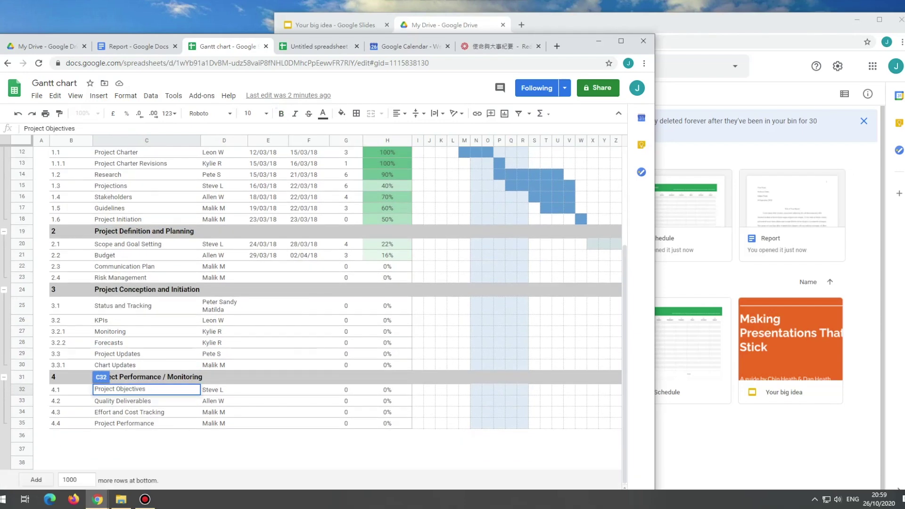
{"action": "left_click", "coordinate": [224, 175]}
{"action": "scroll", "coordinate": [311, 316], "scroll_direction": "up", "scroll_amount": 4}
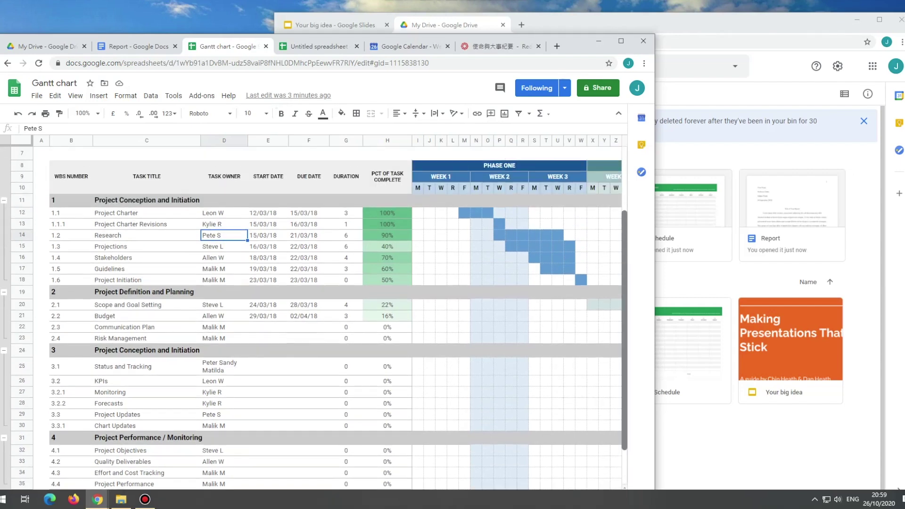
{"action": "scroll", "coordinate": [311, 316], "scroll_direction": "down", "scroll_amount": 1}
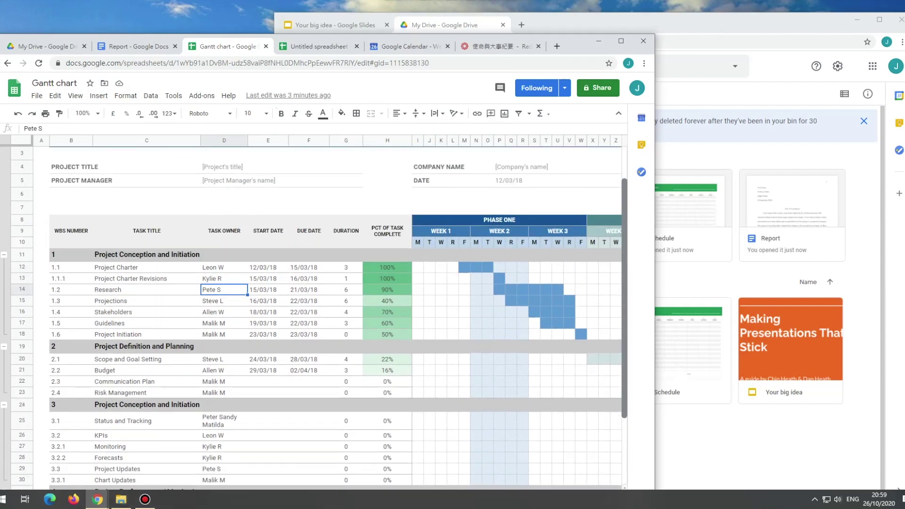
{"action": "double_click", "coordinate": [500, 219]}
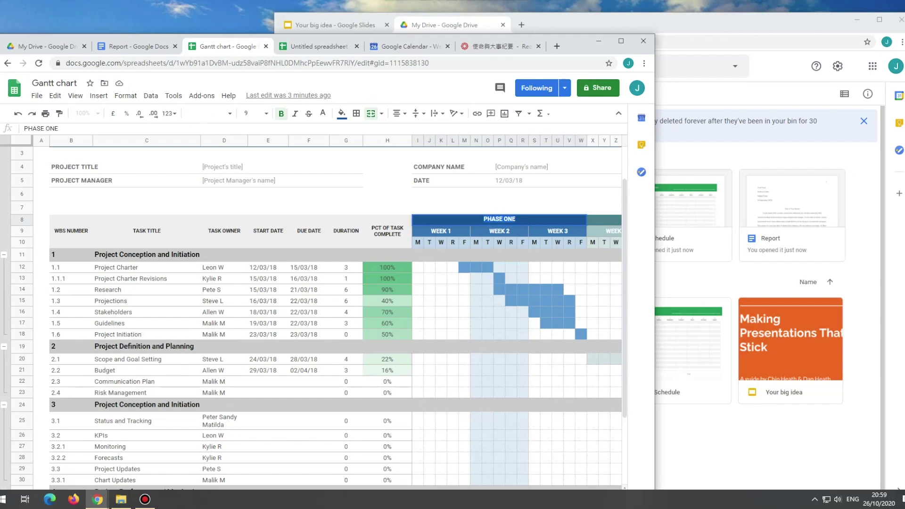
Step: Replace the PHASE ONE header text with 'Oct 10 - Oct 31 (Halloween :)', fixing typos
{"action": "key", "text": "ctrl+a"}
{"action": "type", "text": "Oct 10"}
{"action": "type", "text": " - Oct"}
{"action": "type", "text": " 31"}
{"action": "type", "text": " ()"}
{"action": "type", "text": "Ha;;ow"}
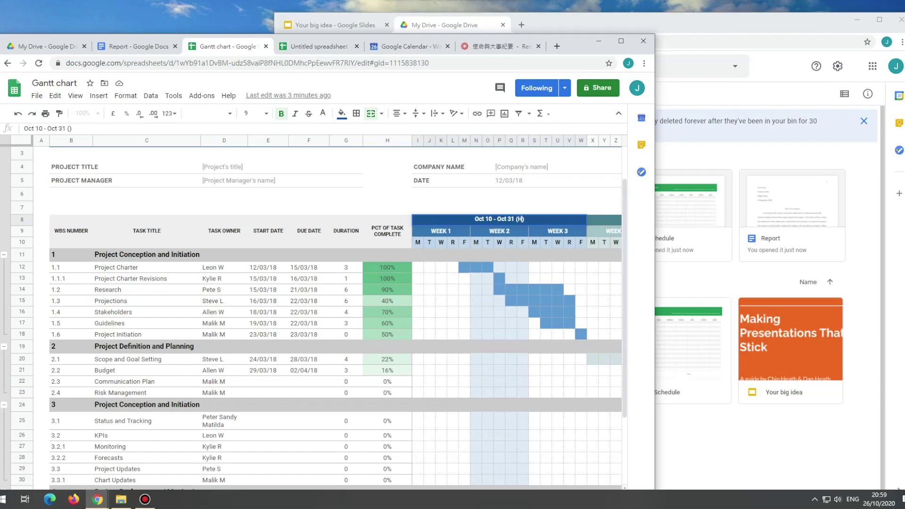
{"action": "key", "text": "BackSpace"}
{"action": "key", "text": "BackSpace"}
{"action": "key", "text": "BackSpace"}
{"action": "key", "text": "BackSpace"}
{"action": "type", "text": "lloween"}
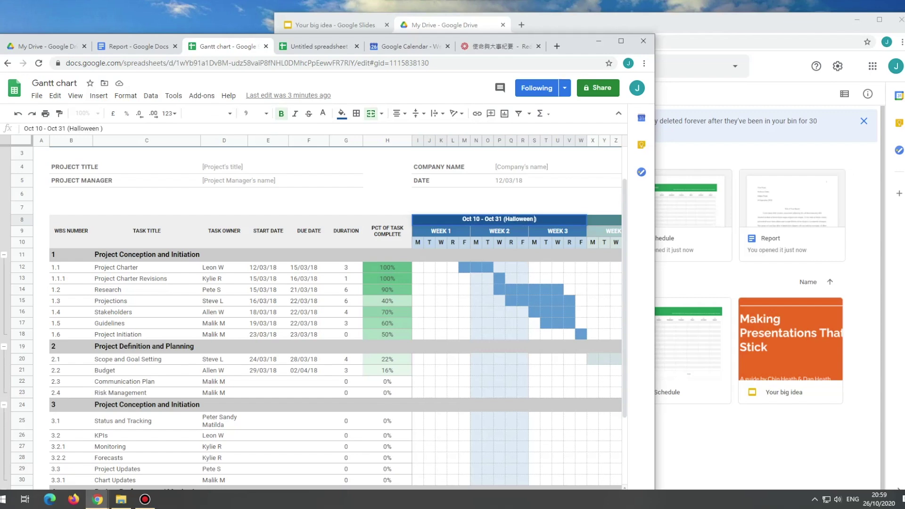
{"action": "type", "text": " :"}
{"action": "type", "text": ":"}
{"action": "left_click_drag", "start_coordinate": [418, 268], "coordinate": [452, 267]}
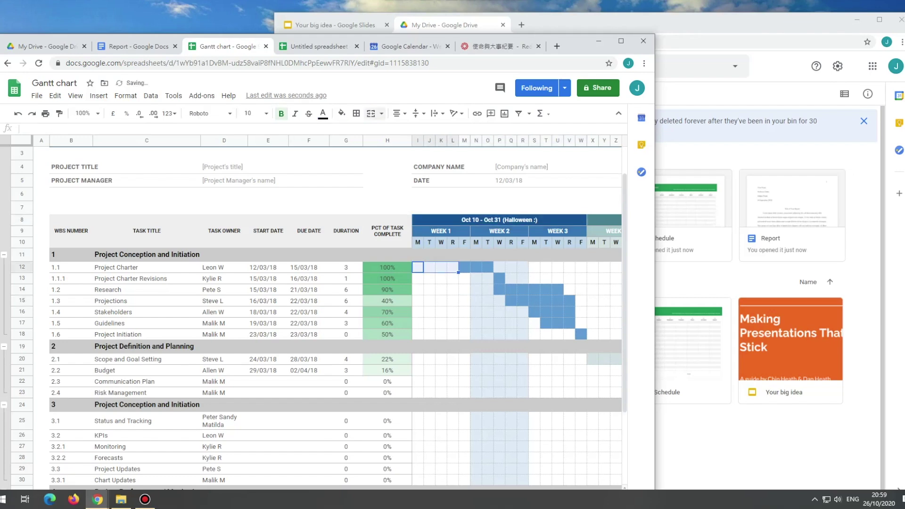
Step: Fill the I12:L12 timeline cells blue and the row 16 Stakeholders bar red
{"action": "left_click", "coordinate": [341, 113]}
{"action": "left_click", "coordinate": [409, 159]}
{"action": "left_click", "coordinate": [453, 300]}
{"action": "scroll", "coordinate": [330, 330], "scroll_direction": "down", "scroll_amount": 1}
{"action": "left_click_drag", "start_coordinate": [441, 311], "coordinate": [452, 312]}
{"action": "left_click", "coordinate": [341, 113]}
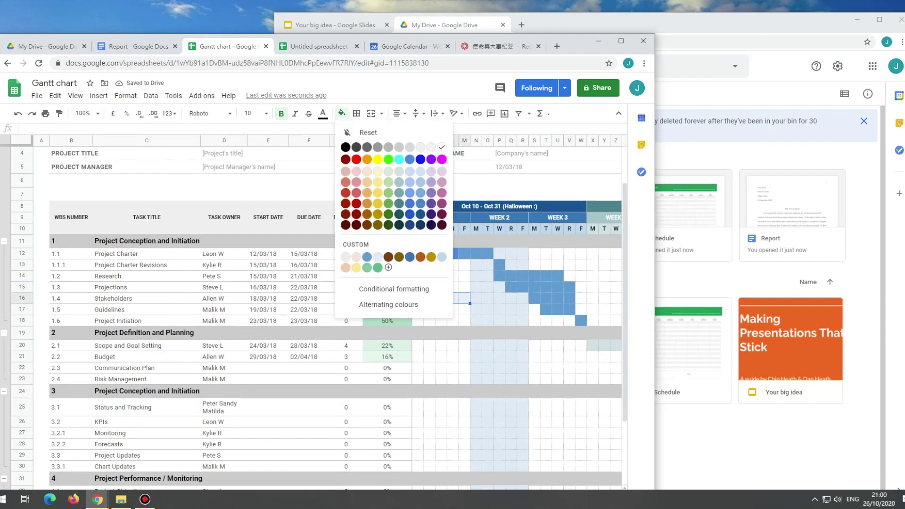
{"action": "left_click", "coordinate": [356, 159]}
{"action": "left_click", "coordinate": [487, 309]}
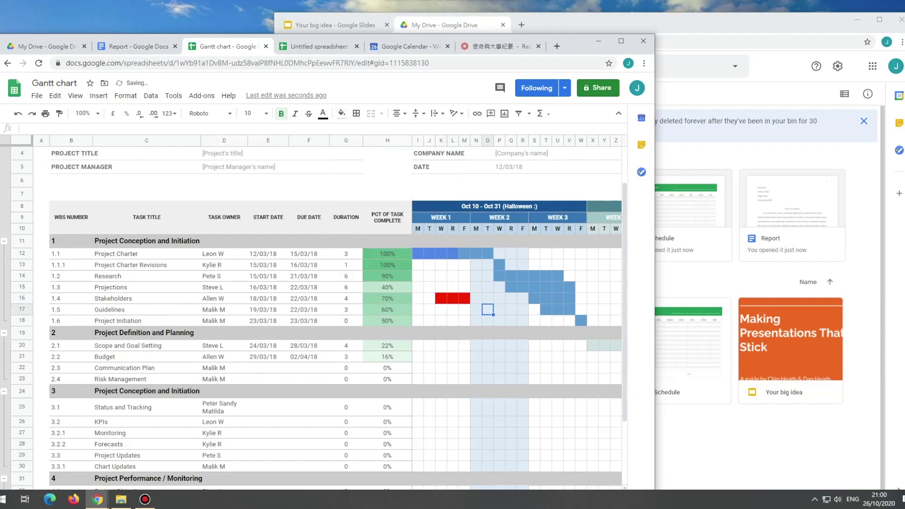
Step: Paint the Budget (K21:N21) and Guidelines (L17:N17) timeline bars orange
{"action": "scroll", "coordinate": [330, 330], "scroll_direction": "down", "scroll_amount": 1}
{"action": "left_click", "coordinate": [387, 304]}
{"action": "left_click_drag", "start_coordinate": [441, 315], "coordinate": [477, 316]}
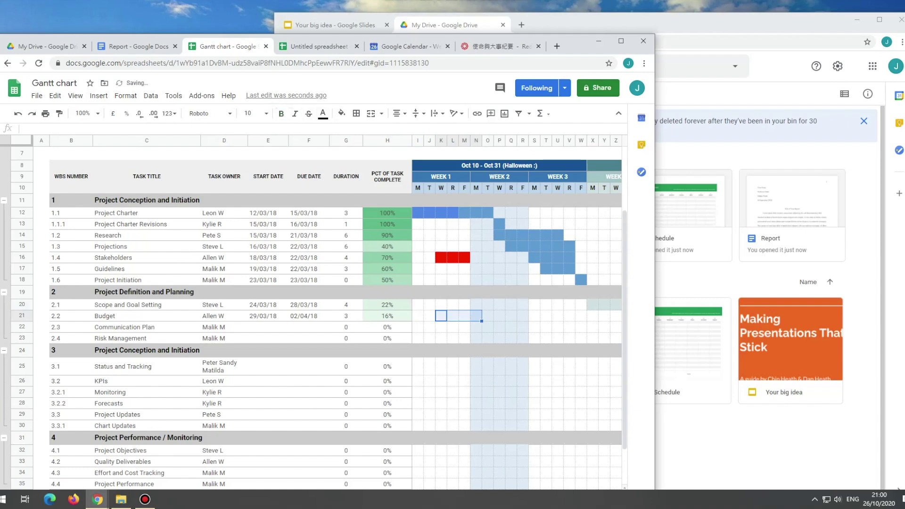
{"action": "left_click", "coordinate": [341, 113]}
{"action": "left_click", "coordinate": [366, 209]}
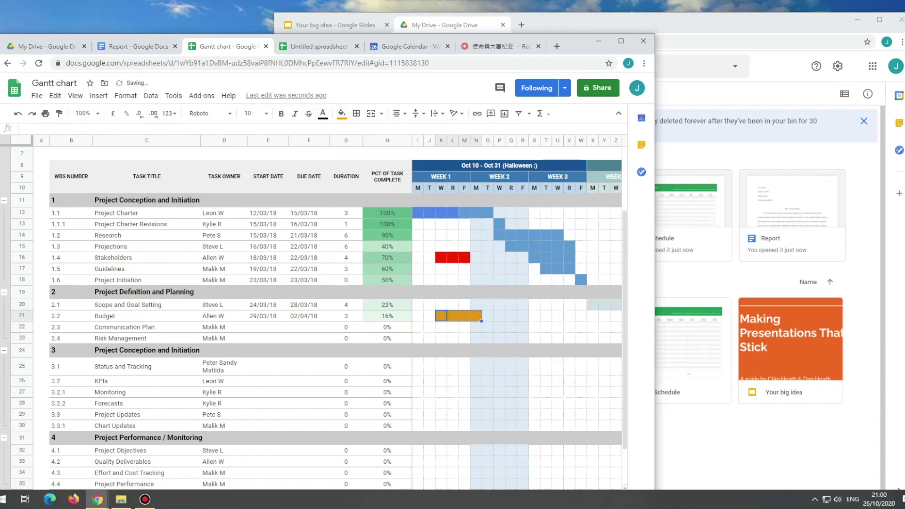
{"action": "mouse_move", "coordinate": [476, 257]}
{"action": "left_mouse_down"}
{"action": "mouse_move", "coordinate": [500, 258]}
{"action": "mouse_move", "coordinate": [453, 268]}
{"action": "mouse_move", "coordinate": [476, 268]}
{"action": "left_mouse_up"}
{"action": "left_click", "coordinate": [341, 113]}
{"action": "left_click", "coordinate": [366, 209]}
{"action": "left_click", "coordinate": [511, 327]}
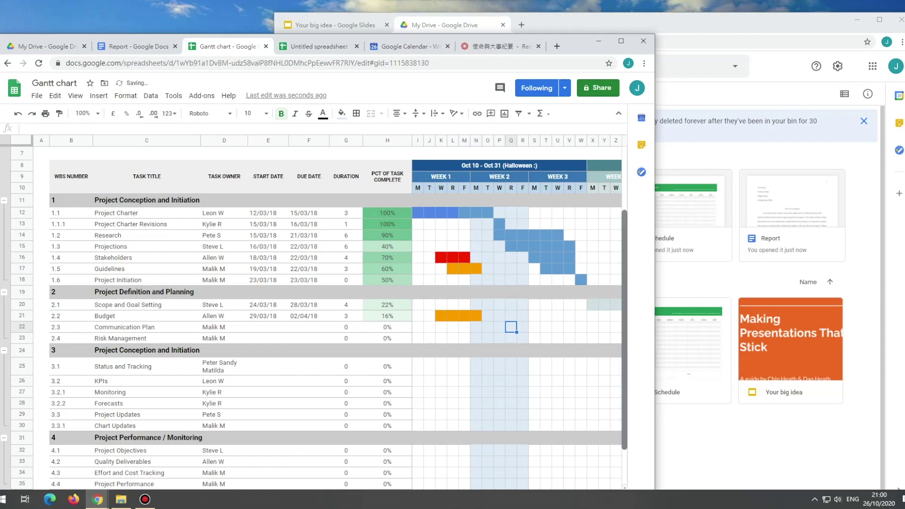
Step: Copy the 24/03/18 date from E20 into E22, E23, F25, E26 and E25
{"action": "scroll", "coordinate": [330, 318], "scroll_direction": "down", "scroll_amount": 1}
{"action": "scroll", "coordinate": [330, 319], "scroll_direction": "down", "scroll_amount": 2}
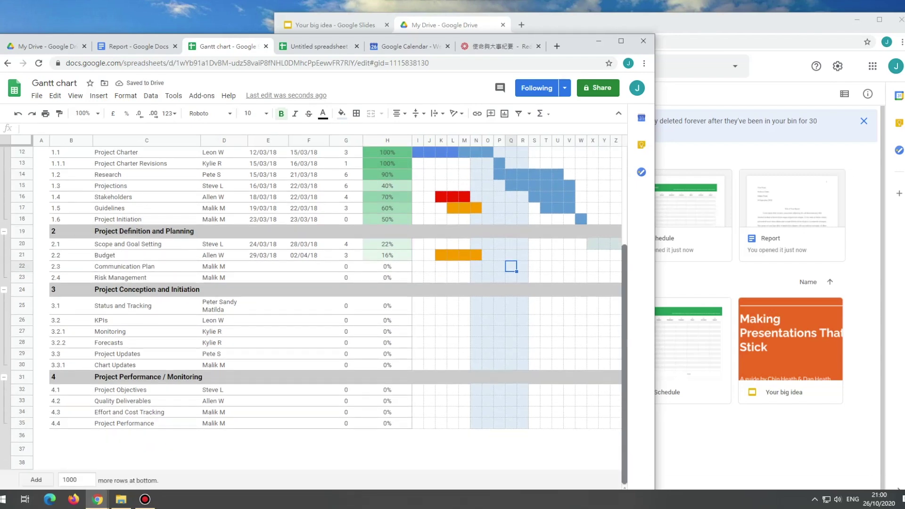
{"action": "left_click", "coordinate": [268, 244]}
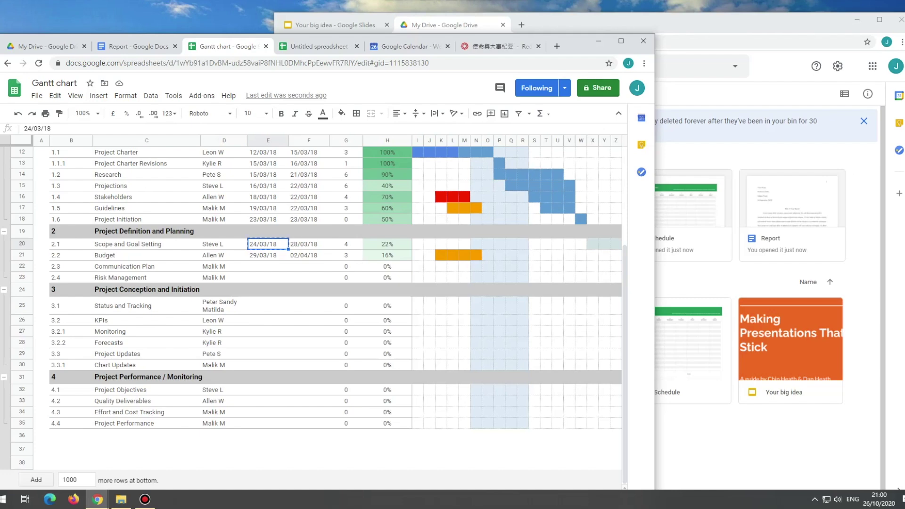
{"action": "double_click", "coordinate": [268, 266]}
{"action": "key", "text": "Escape"}
{"action": "key", "text": "shift+Down"}
{"action": "type", "text": "24/03/18 24/03/18"}
{"action": "left_click", "coordinate": [346, 306]}
{"action": "left_click", "coordinate": [308, 305]}
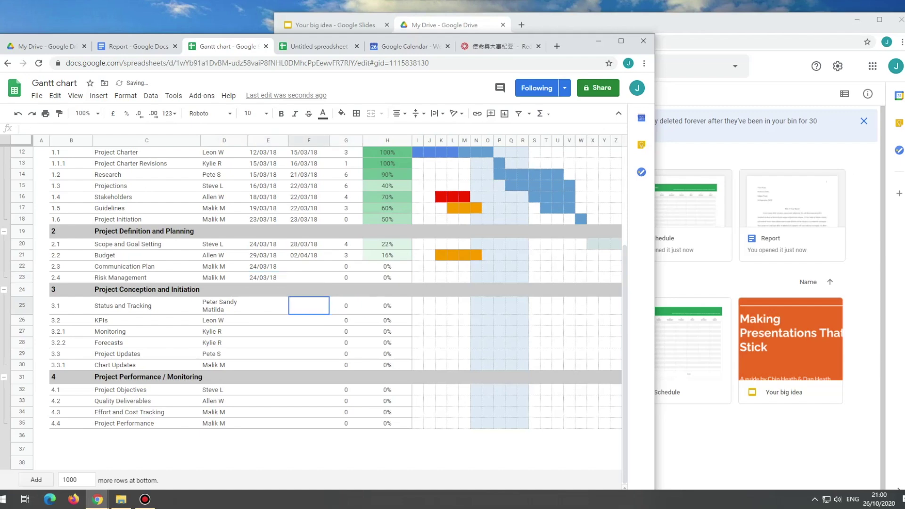
{"action": "type", "text": "24/03/18"}
{"action": "left_click", "coordinate": [268, 320]}
{"action": "type", "text": "24/03/18"}
{"action": "left_click", "coordinate": [268, 305]}
{"action": "type", "text": "24/03/18"}
{"action": "left_click", "coordinate": [464, 305]}
Step: Fill P20:U20 dark grey as the Scope and Goal Setting bar
{"action": "left_click_drag", "start_coordinate": [499, 244], "coordinate": [558, 244]}
{"action": "left_click", "coordinate": [341, 113]}
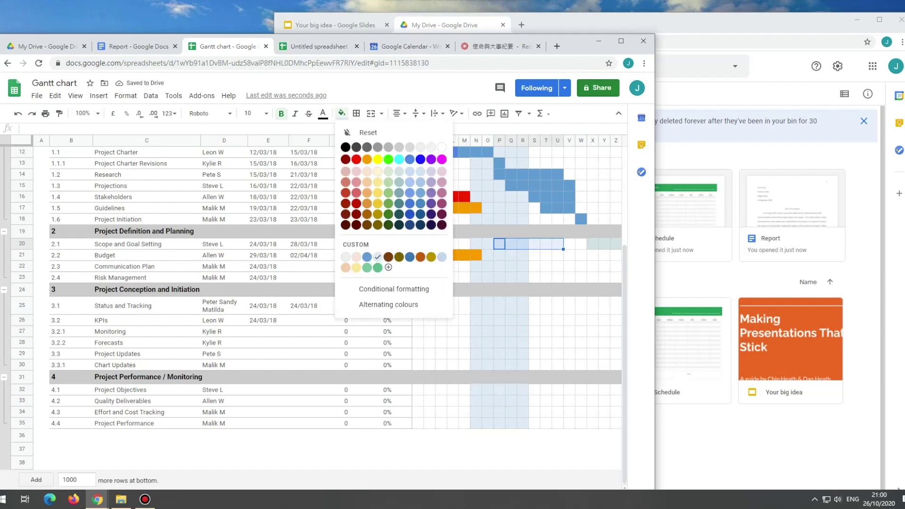
{"action": "left_click", "coordinate": [369, 147]}
{"action": "left_click", "coordinate": [476, 278]}
{"action": "left_click", "coordinate": [522, 320]}
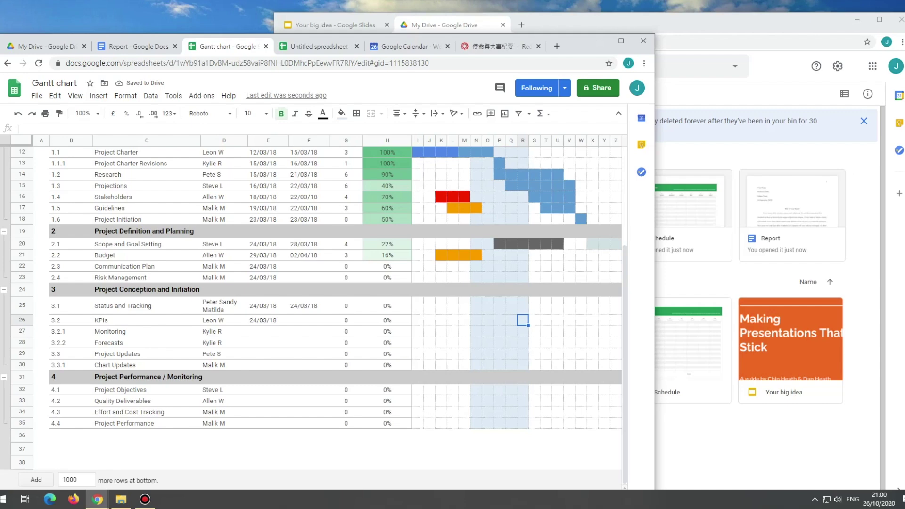
Step: Collapse the Project Performance / Monitoring row group
{"action": "left_click", "coordinate": [4, 376]}
{"action": "scroll", "coordinate": [311, 311], "scroll_direction": "up", "scroll_amount": 5}
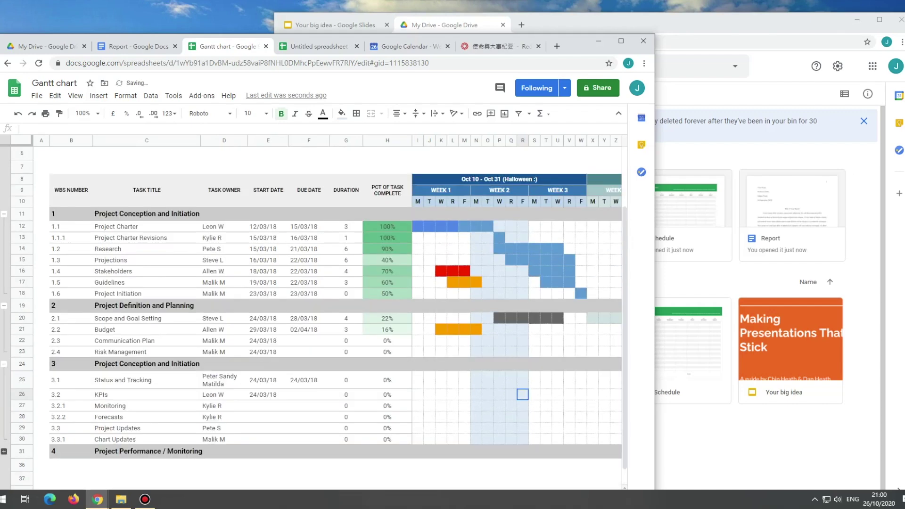
{"action": "scroll", "coordinate": [311, 311], "scroll_direction": "down", "scroll_amount": 1}
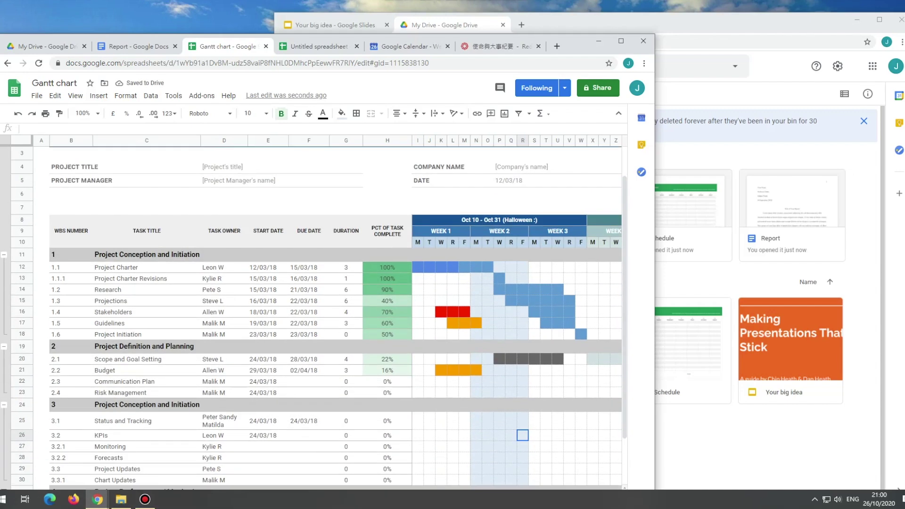
{"action": "scroll", "coordinate": [311, 311], "scroll_direction": "down", "scroll_amount": 2}
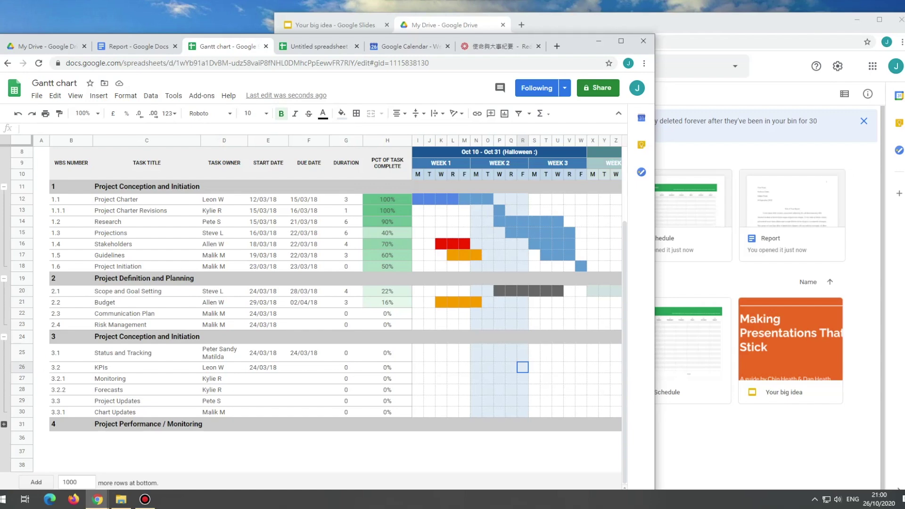
Step: Copy row 18, 1.6 Project Initiation, into rows 36, 37 and over the KPIs row 26
{"action": "left_click", "coordinate": [21, 266]}
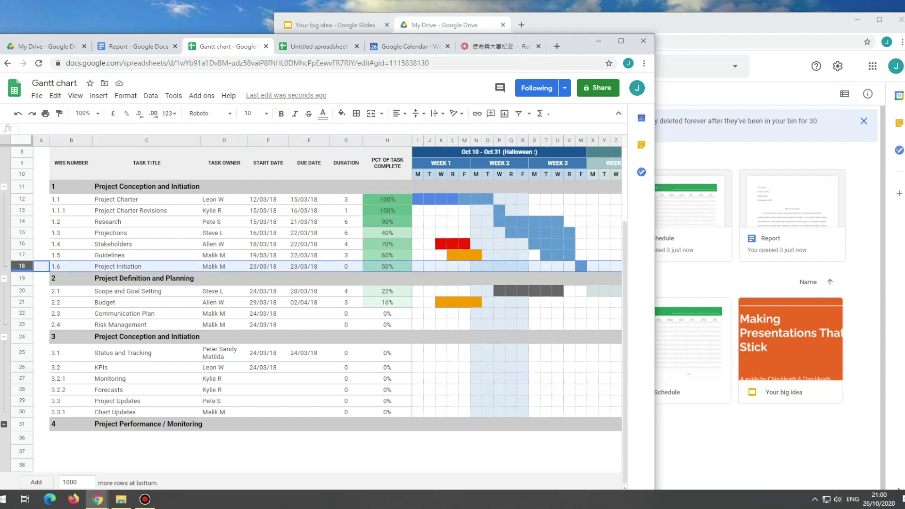
{"action": "key", "text": "ctrl+c"}
{"action": "left_click", "coordinate": [22, 438]}
{"action": "key", "text": "ctrl+v"}
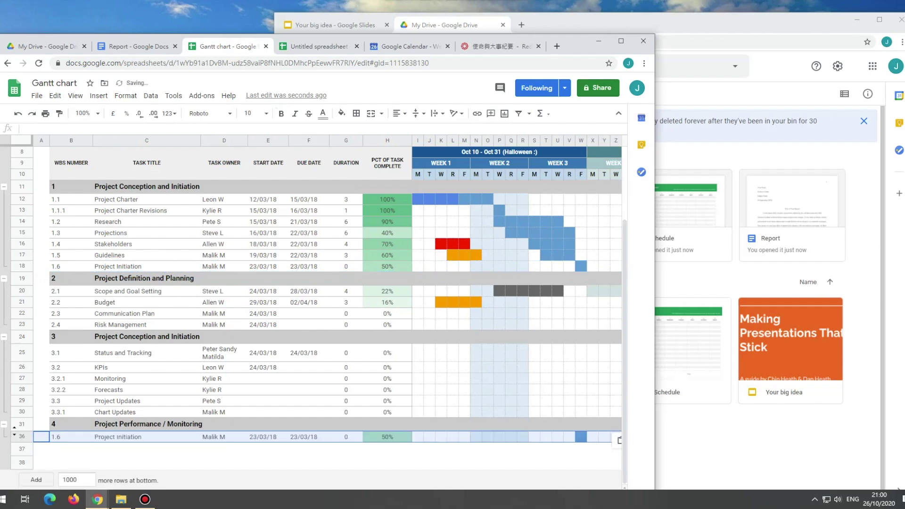
{"action": "left_click", "coordinate": [22, 447]}
{"action": "key", "text": "ctrl+v"}
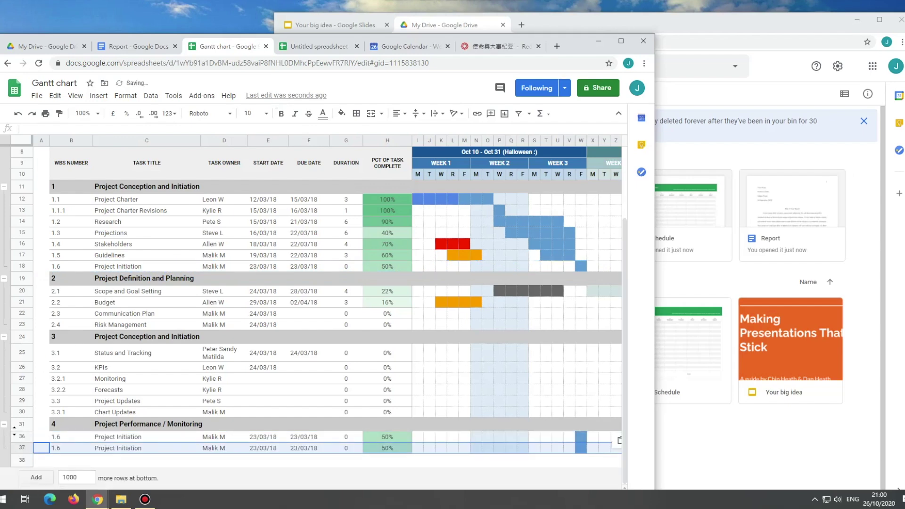
{"action": "left_click", "coordinate": [22, 367]}
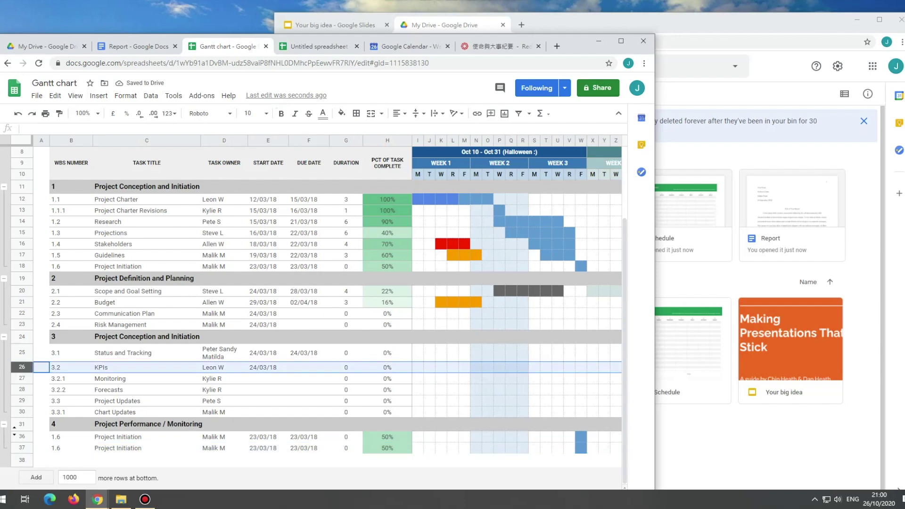
{"action": "key", "text": "ctrl+v"}
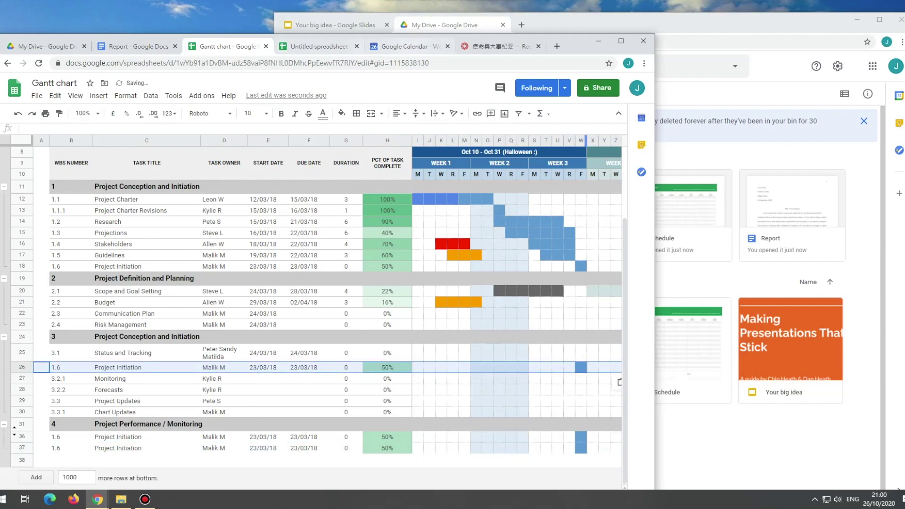
{"action": "left_click", "coordinate": [406, 46]}
Step: Create an event on Monday 2 November titled 'Medical Follow Up'
{"action": "left_click", "coordinate": [314, 226]}
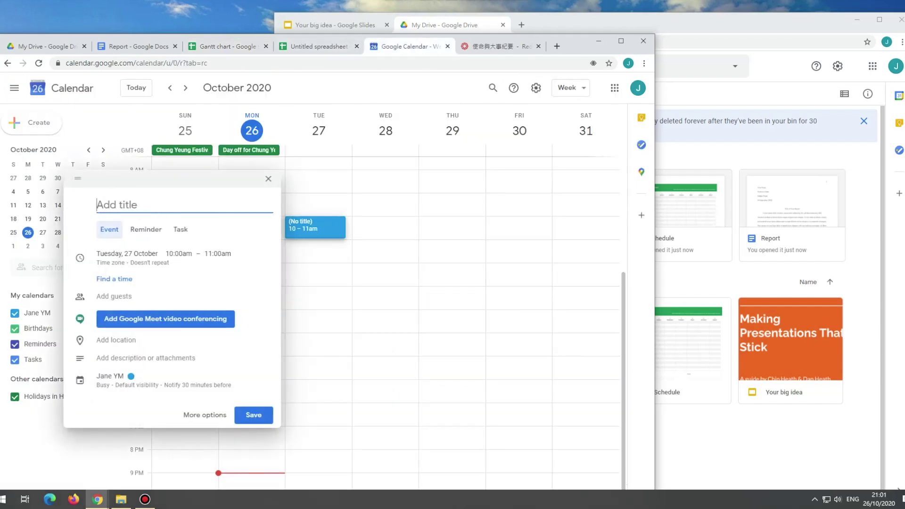
{"action": "key", "text": "Escape"}
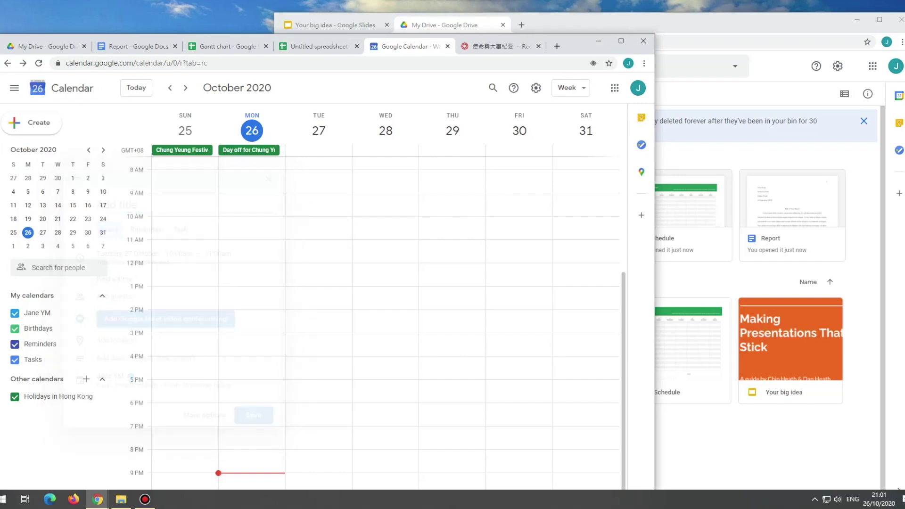
{"action": "left_click", "coordinate": [185, 88]}
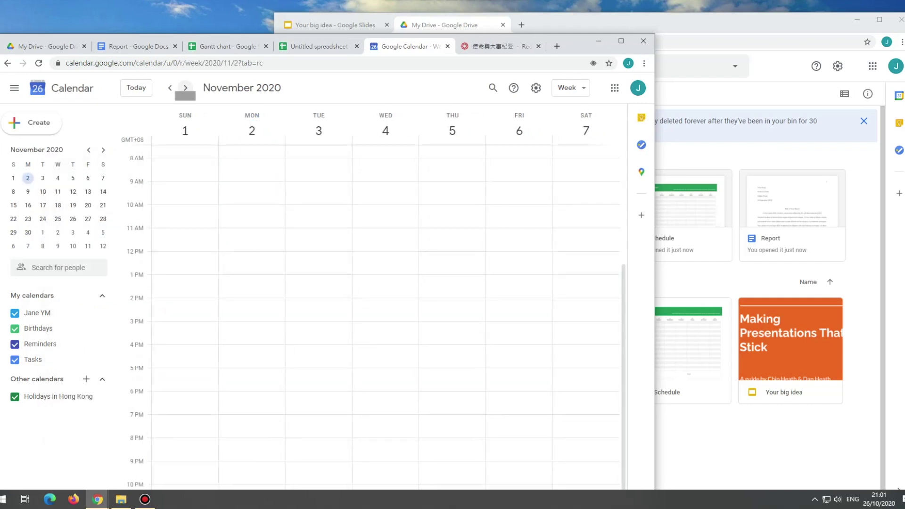
{"action": "left_click", "coordinate": [249, 151]}
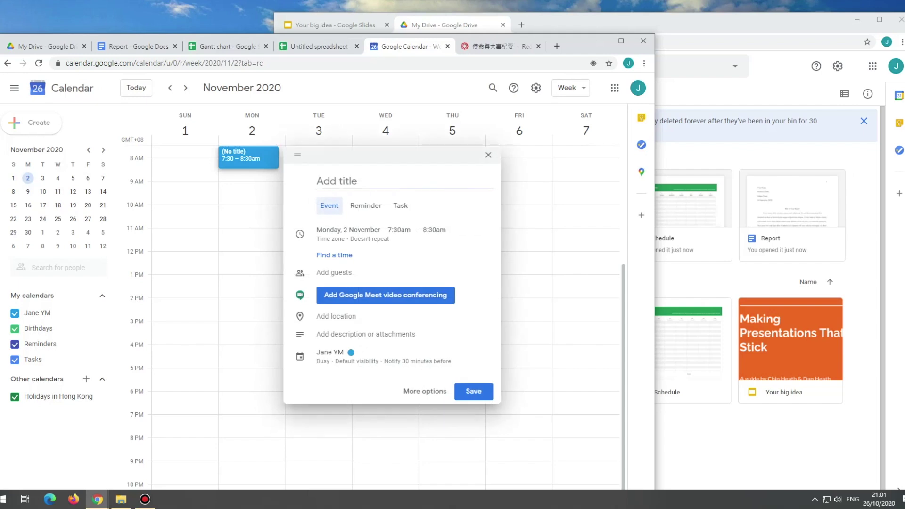
{"action": "type", "text": "Mec"}
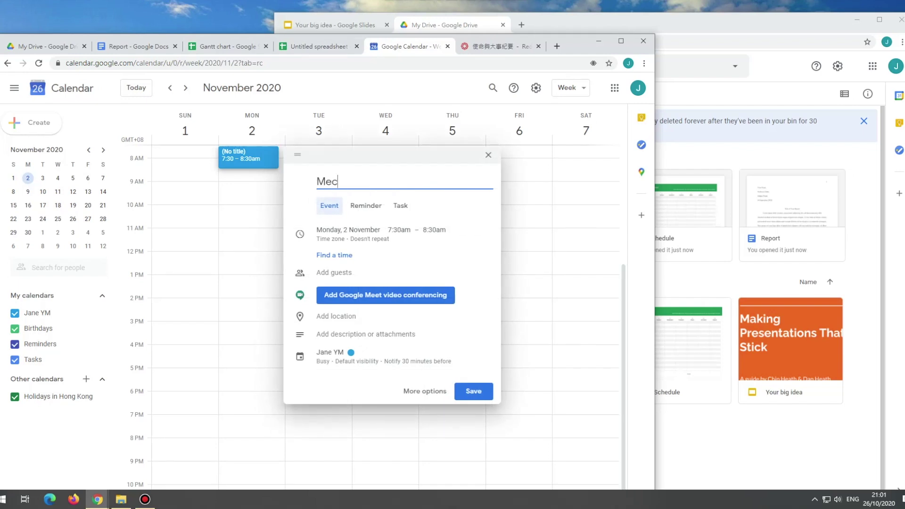
{"action": "type", "text": "idical"}
{"action": "type", "text": " Fold"}
{"action": "key", "text": "BackSpace"}
{"action": "type", "text": "low Up"}
Step: Make the Medical Follow Up event all day, save it, and discard a stray draft
{"action": "left_click", "coordinate": [349, 230]}
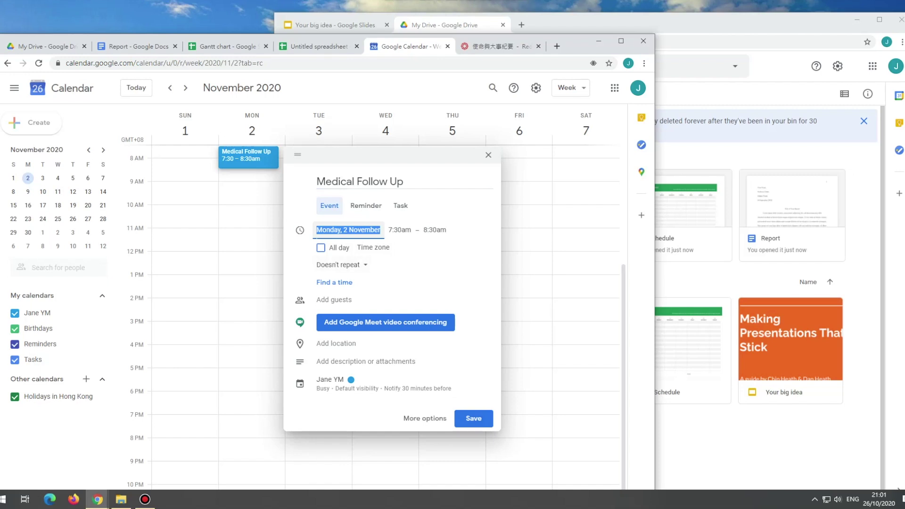
{"action": "left_click", "coordinate": [320, 248]}
{"action": "left_click", "coordinate": [425, 228]}
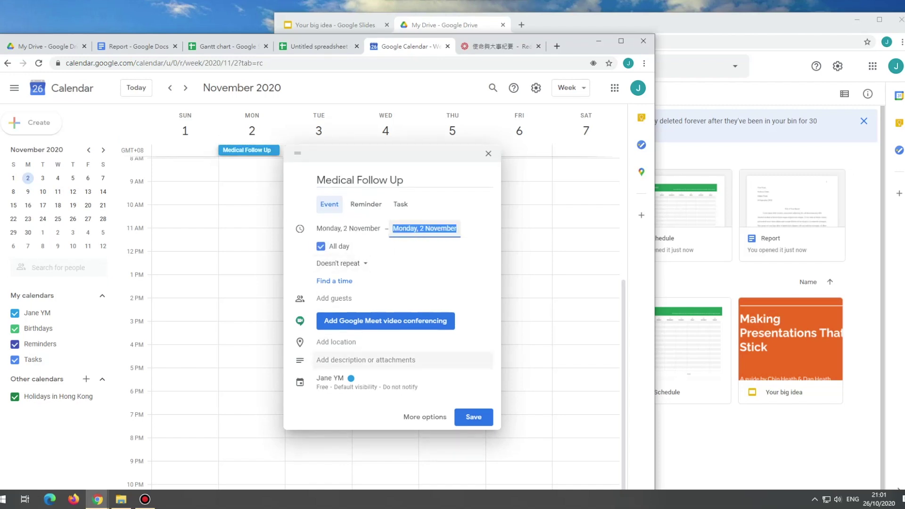
{"action": "left_click", "coordinate": [473, 417]}
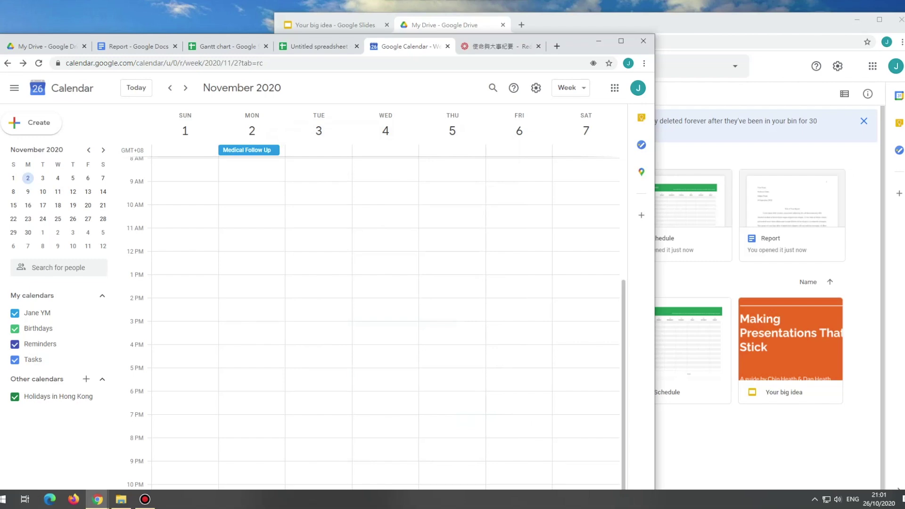
{"action": "left_click", "coordinate": [315, 271]}
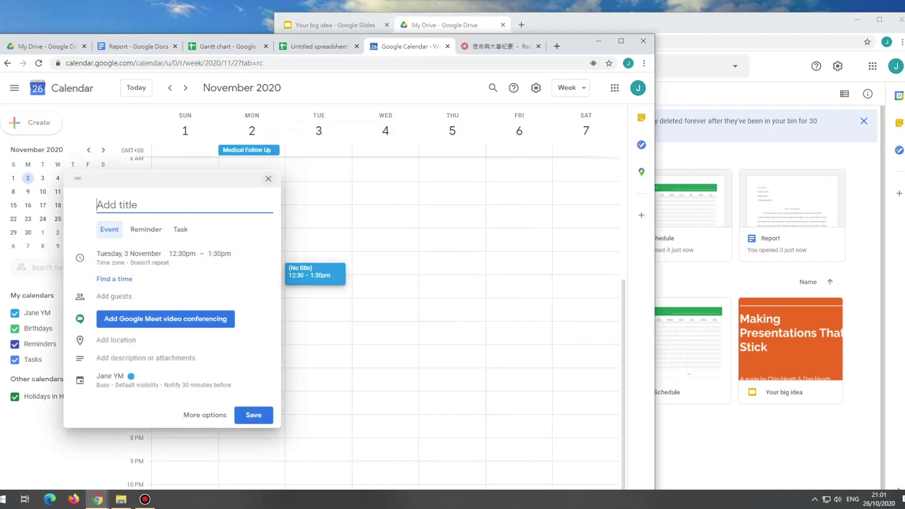
{"action": "left_click", "coordinate": [268, 178]}
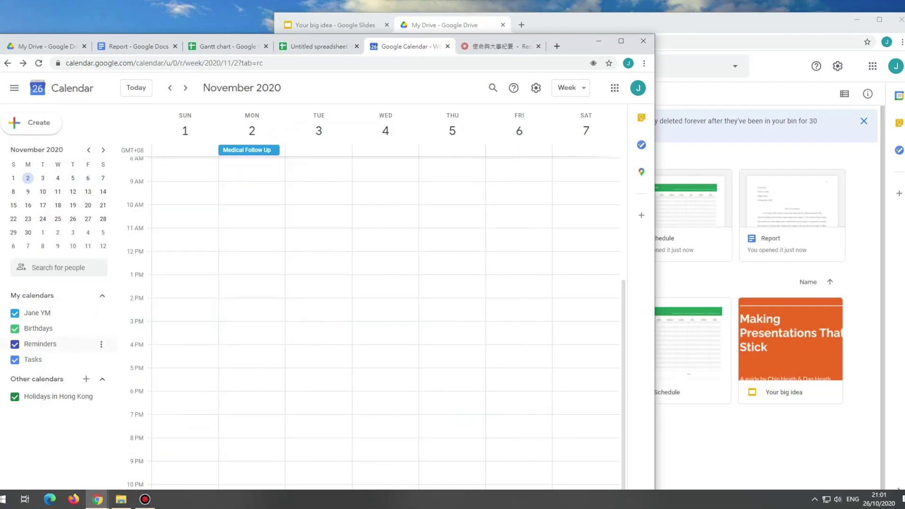
{"action": "key", "text": "ctrl+shift+Tab"}
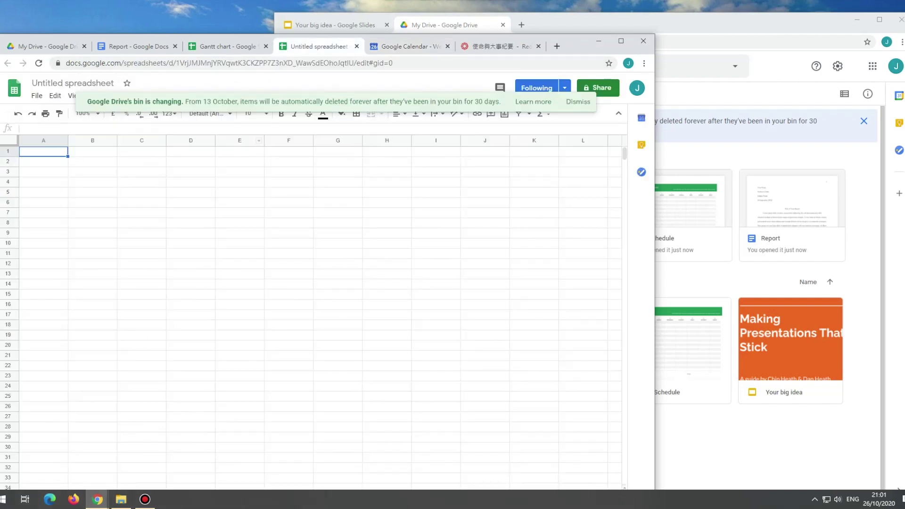
Step: Open the Report document from the My Drive list
{"action": "key", "text": "ctrl+1"}
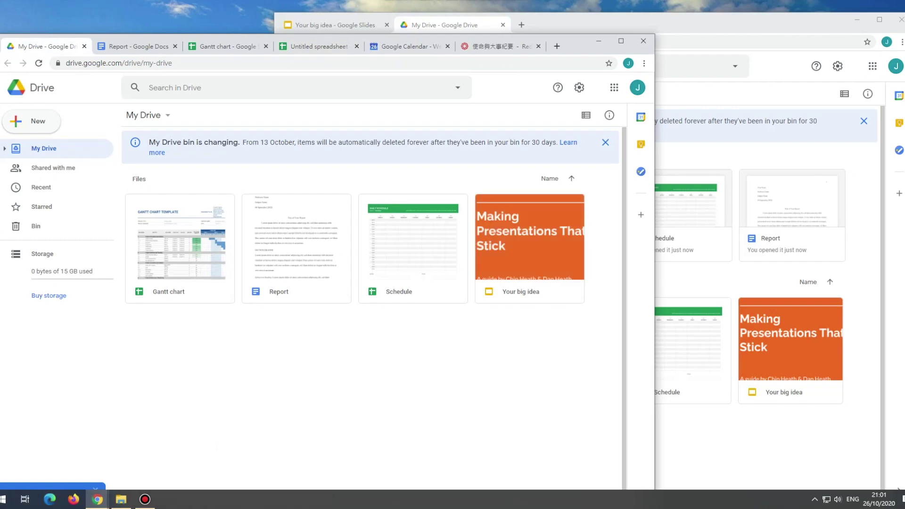
{"action": "double_click", "coordinate": [296, 246]}
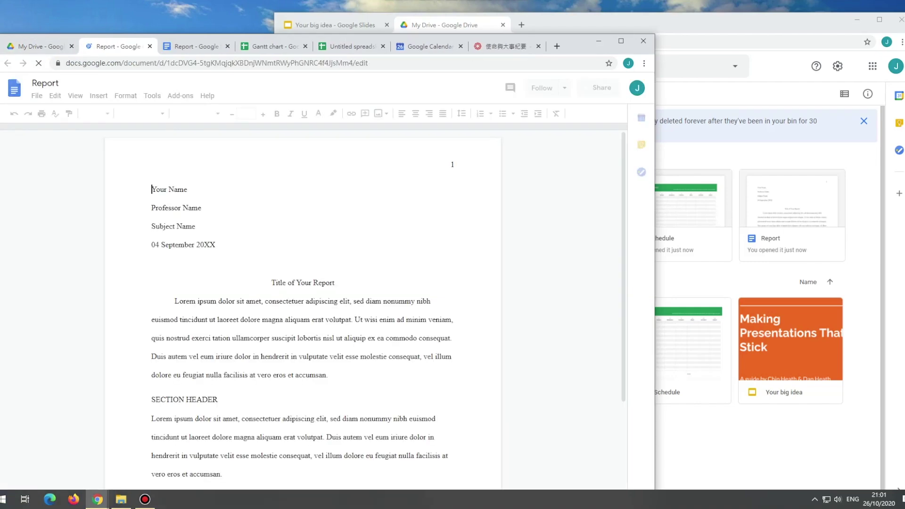
Step: Try edits to the report title and first paragraph, then undo them
{"action": "scroll", "coordinate": [339, 306], "scroll_direction": "down", "scroll_amount": 3}
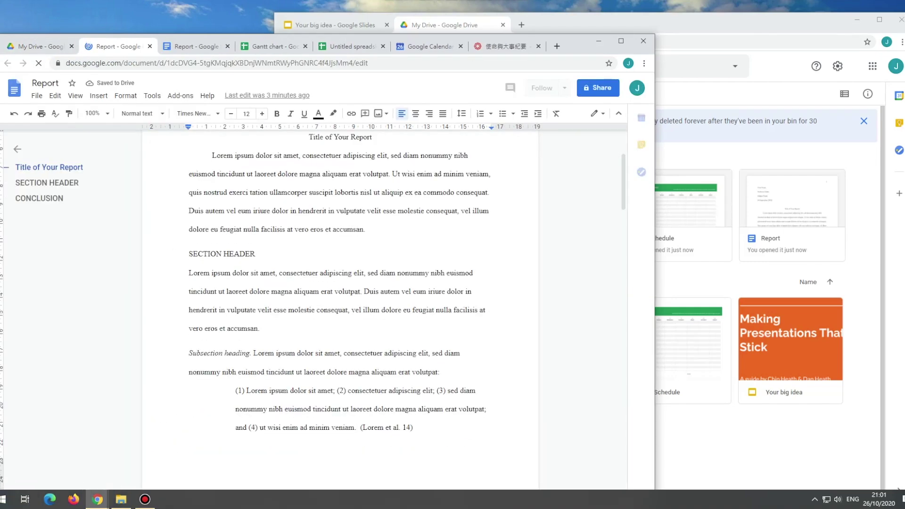
{"action": "left_click_drag", "start_coordinate": [316, 155], "coordinate": [356, 192]}
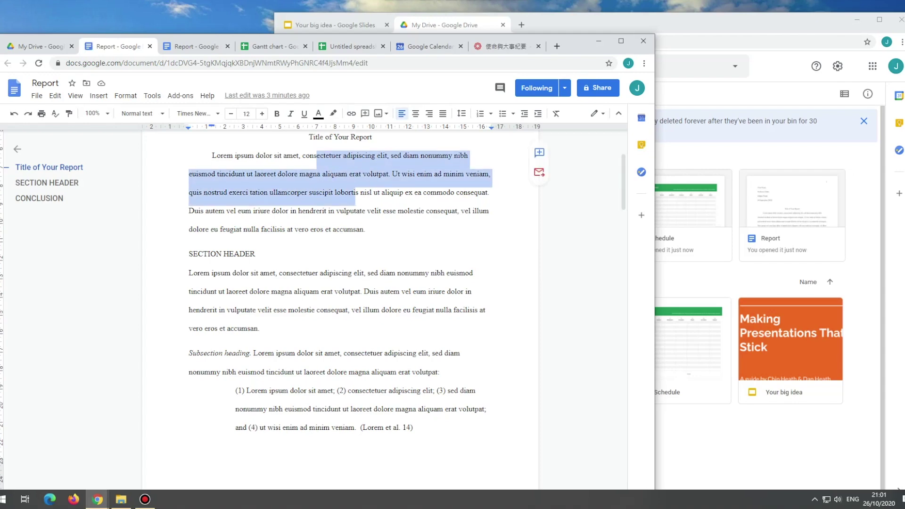
{"action": "type", "text": "s"}
{"action": "left_click", "coordinate": [49, 166]}
{"action": "left_click_drag", "start_coordinate": [212, 201], "coordinate": [307, 203]}
{"action": "triple_click", "coordinate": [339, 183]}
{"action": "type", "text": "rt"}
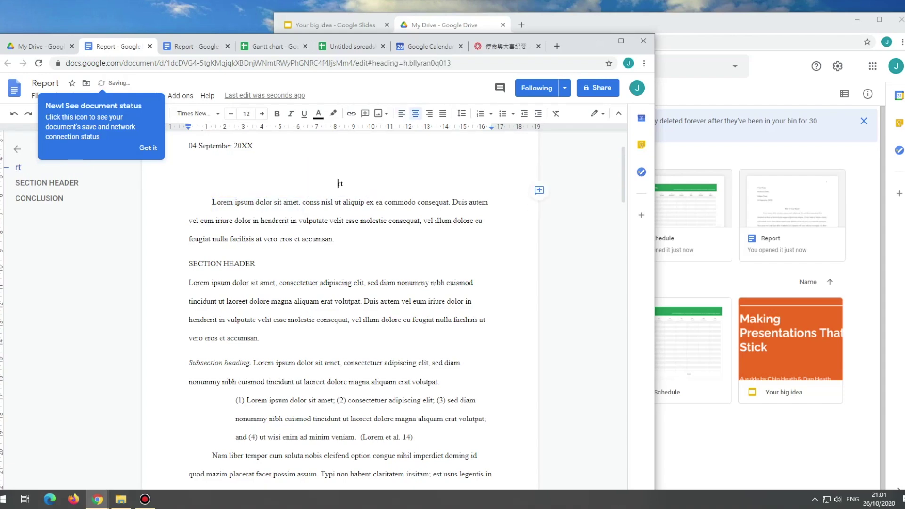
{"action": "left_click_drag", "start_coordinate": [241, 201], "coordinate": [312, 203]}
{"action": "key", "text": "BackSpace"}
{"action": "scroll", "coordinate": [339, 283], "scroll_direction": "down", "scroll_amount": 3}
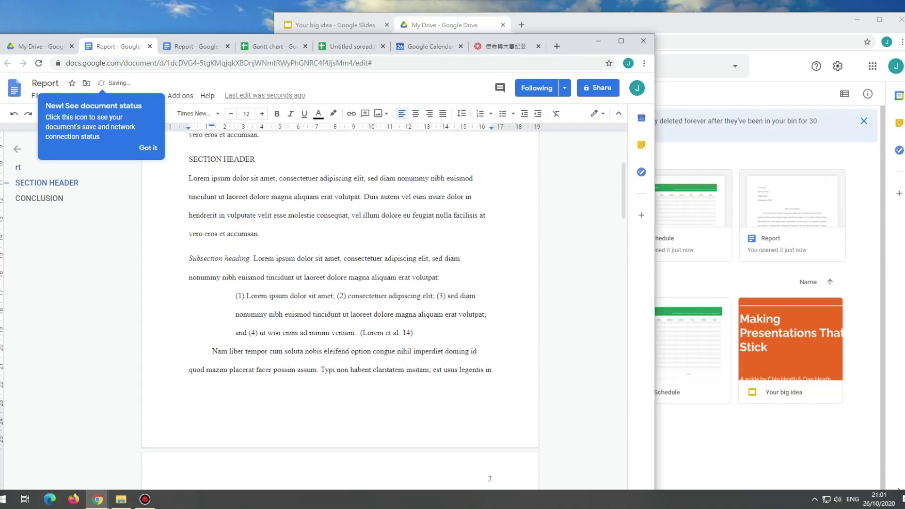
{"action": "left_click_drag", "start_coordinate": [216, 173], "coordinate": [256, 174]}
{"action": "key", "text": "BackSpace"}
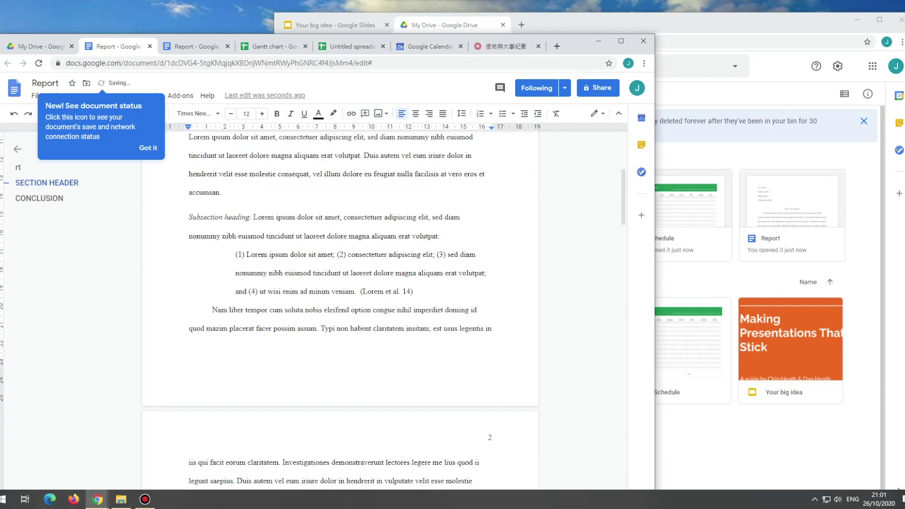
{"action": "key", "text": "ctrl+z"}
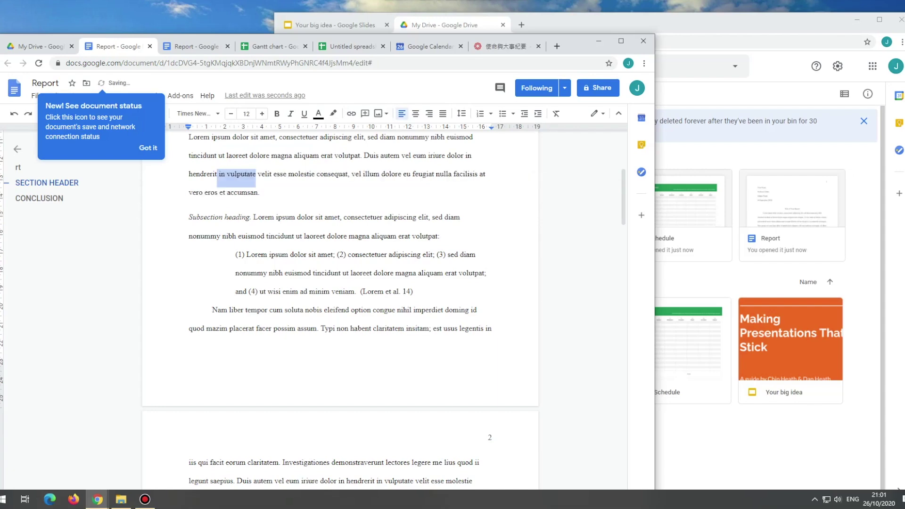
{"action": "key", "text": "ctrl+z"}
{"action": "key", "text": "ctrl+z"}
{"action": "key", "text": "ctrl+z"}
{"action": "key", "text": "ctrl+z"}
{"action": "key", "text": "ctrl+z"}
{"action": "key", "text": "ctrl+z"}
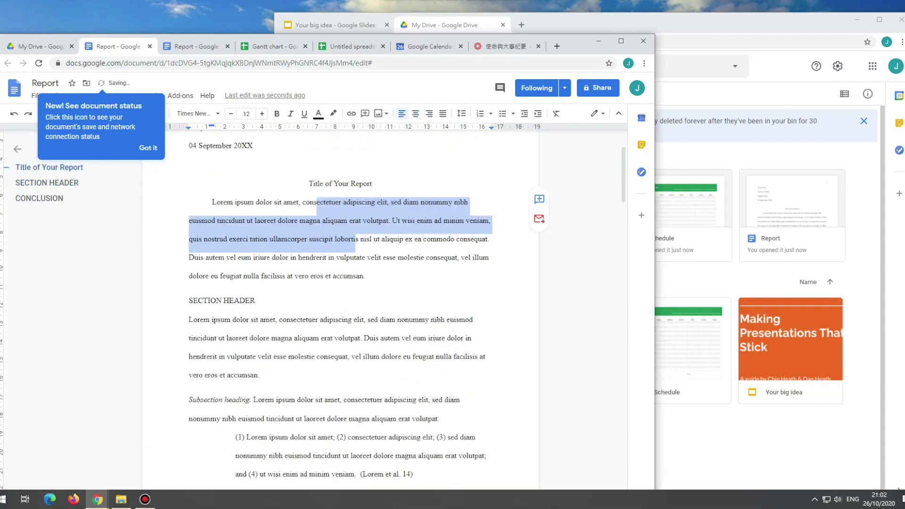
{"action": "key", "text": "ctrl+z"}
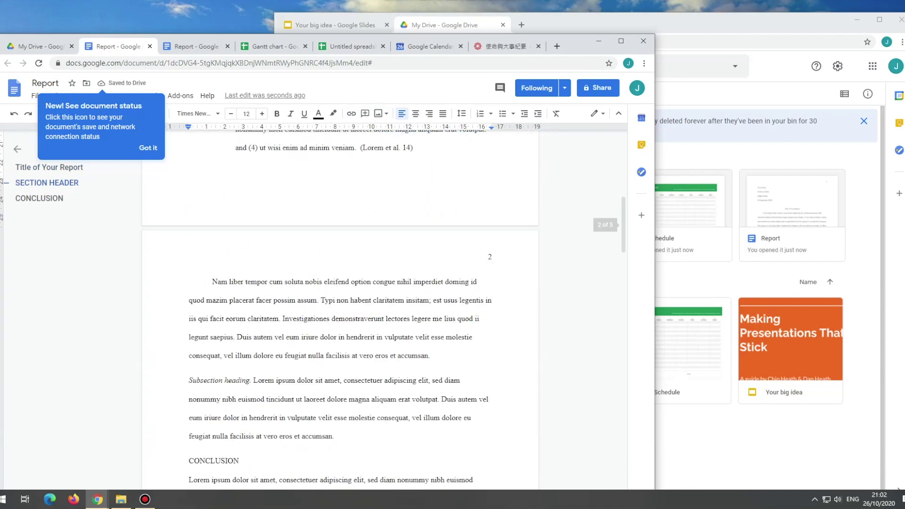
Step: Delete a selected passage around the Nam liber paragraph
{"action": "left_click_drag", "start_coordinate": [218, 270], "coordinate": [364, 271]}
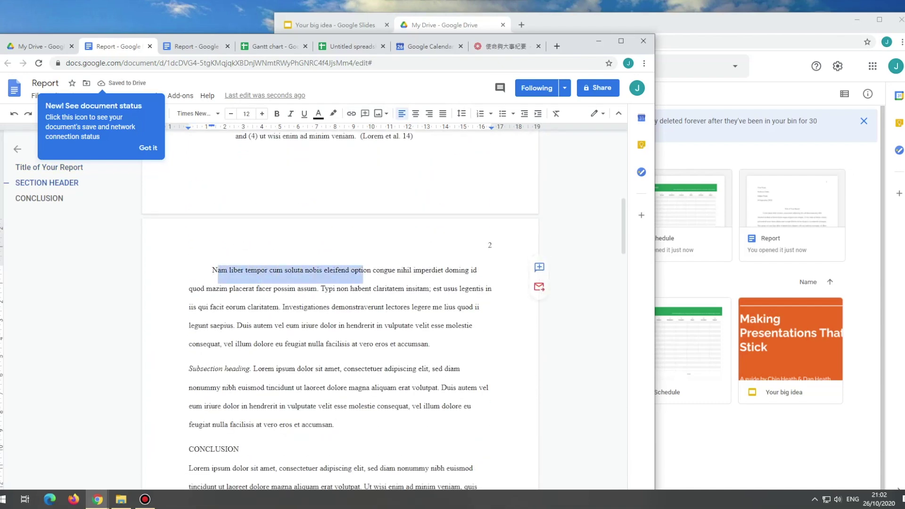
{"action": "left_click_drag", "start_coordinate": [349, 306], "coordinate": [384, 306]}
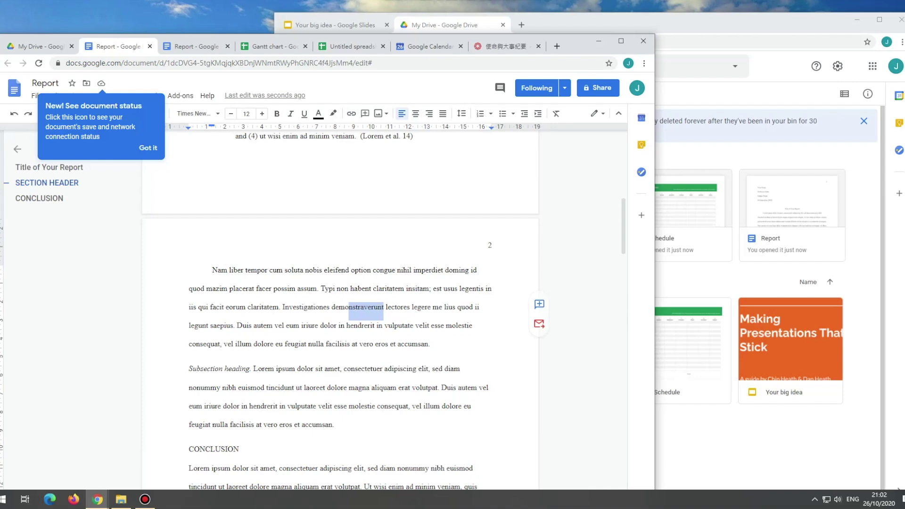
{"action": "scroll", "coordinate": [383, 306], "scroll_direction": "down", "scroll_amount": 3}
{"action": "left_click_drag", "start_coordinate": [189, 260], "coordinate": [265, 261]}
{"action": "key", "text": "BackSpace"}
Step: Delete the lead-in lines about setting up a store and the leftover empty line
{"action": "left_click", "coordinate": [240, 303]}
{"action": "scroll", "coordinate": [313, 297], "scroll_direction": "down", "scroll_amount": 1}
{"action": "scroll", "coordinate": [314, 297], "scroll_direction": "up", "scroll_amount": 1}
{"action": "scroll", "coordinate": [313, 297], "scroll_direction": "down", "scroll_amount": 1}
{"action": "scroll", "coordinate": [314, 297], "scroll_direction": "up", "scroll_amount": 7}
{"action": "scroll", "coordinate": [314, 297], "scroll_direction": "down", "scroll_amount": 5}
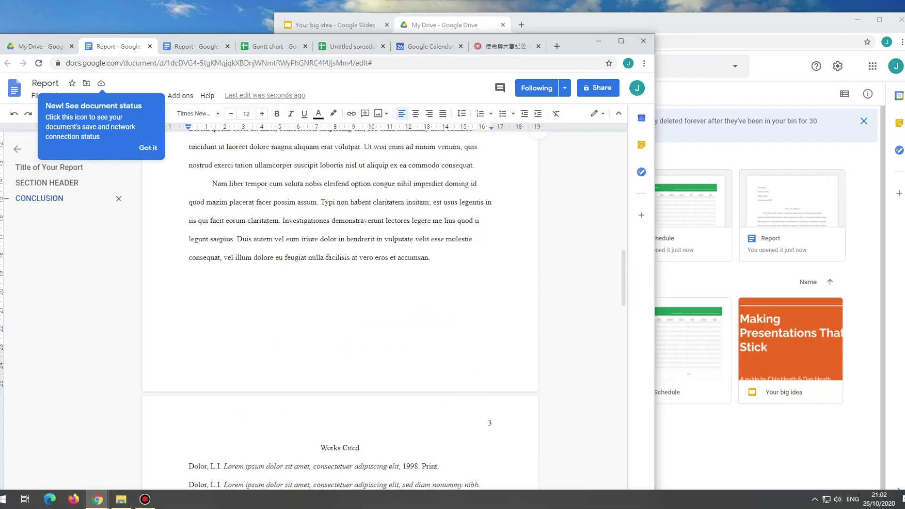
{"action": "left_click", "coordinate": [40, 198]}
{"action": "scroll", "coordinate": [313, 297], "scroll_direction": "down", "scroll_amount": 8}
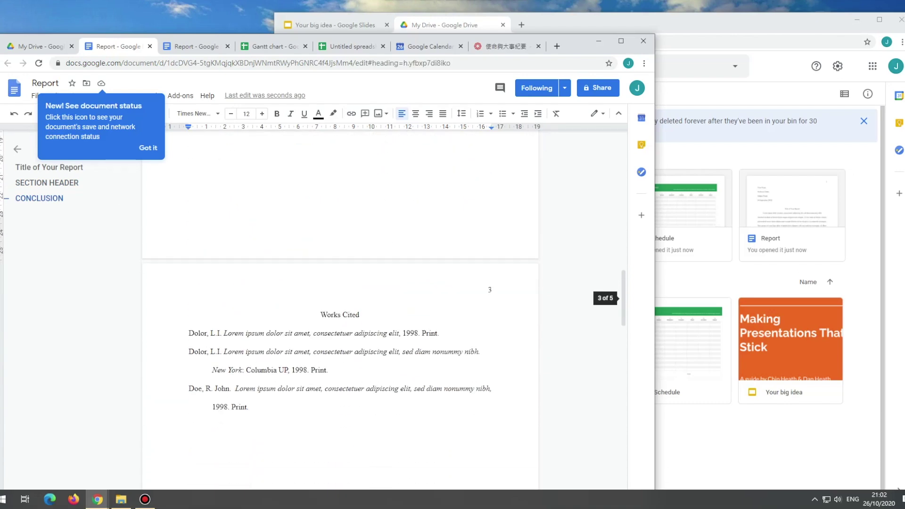
{"action": "scroll", "coordinate": [192, 457], "scroll_direction": "down", "scroll_amount": 5}
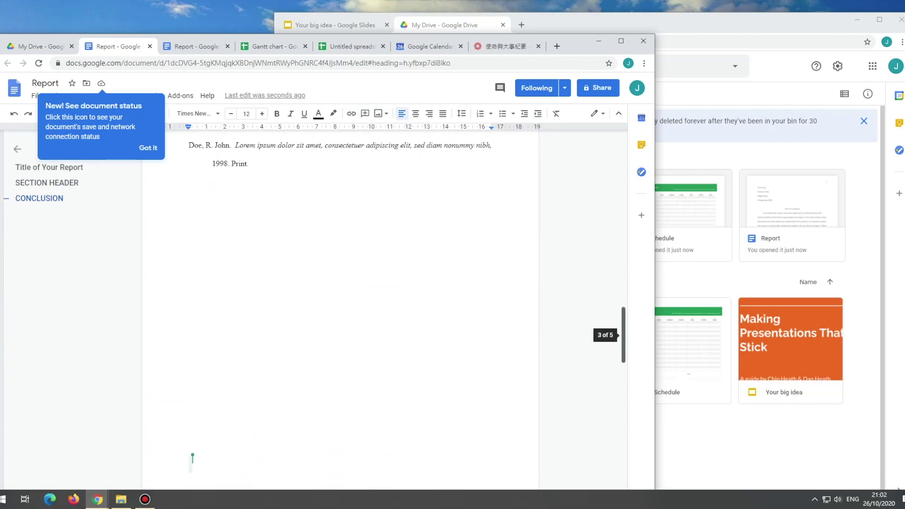
{"action": "scroll", "coordinate": [192, 457], "scroll_direction": "down", "scroll_amount": 8}
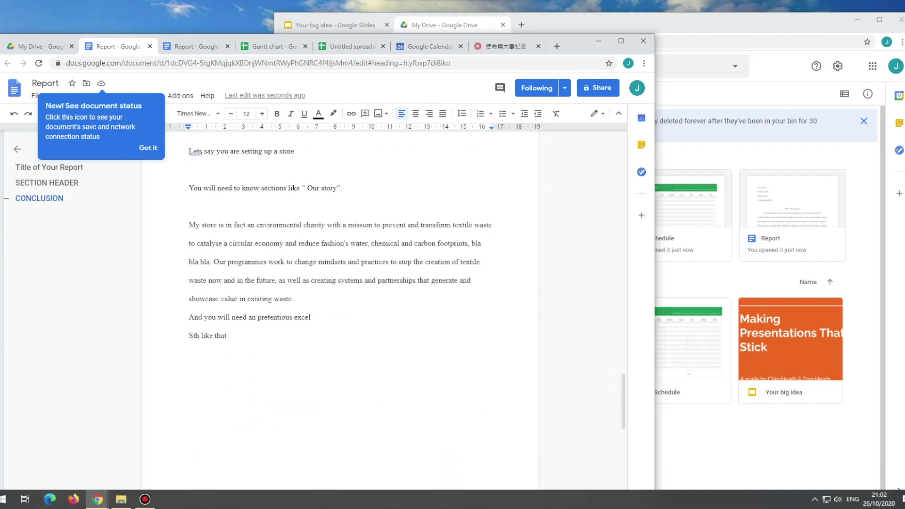
{"action": "left_click_drag", "start_coordinate": [205, 151], "coordinate": [342, 188]}
{"action": "key", "text": "BackSpace"}
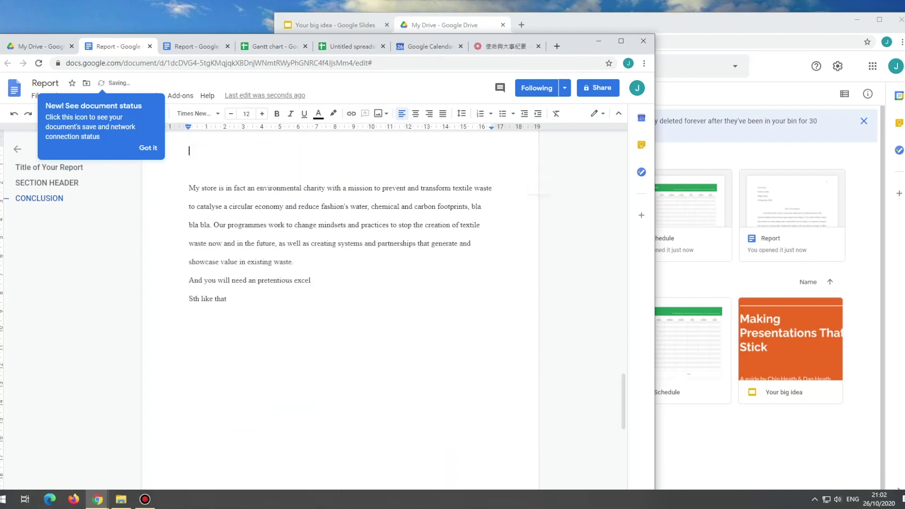
{"action": "key", "text": "Delete"}
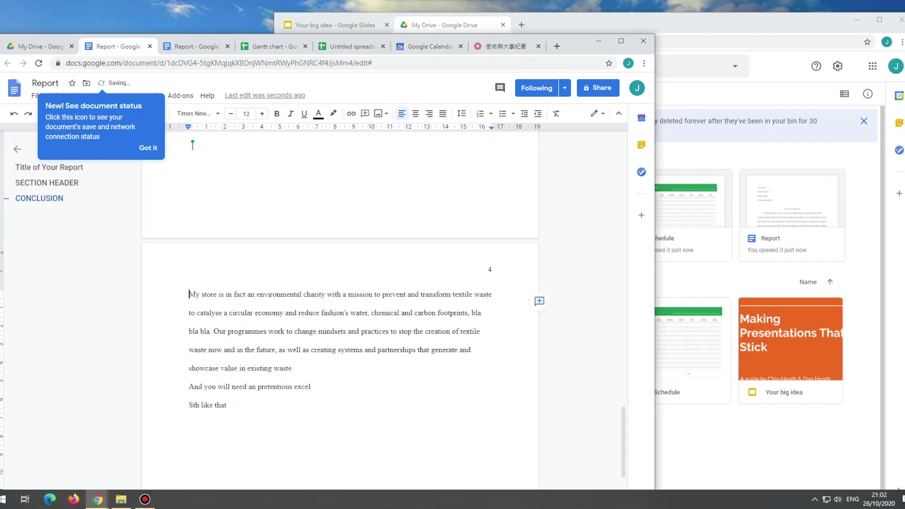
Step: Bring the My Drive window back to the front
{"action": "left_click", "coordinate": [192, 145]}
{"action": "scroll", "coordinate": [339, 307], "scroll_direction": "down", "scroll_amount": 5}
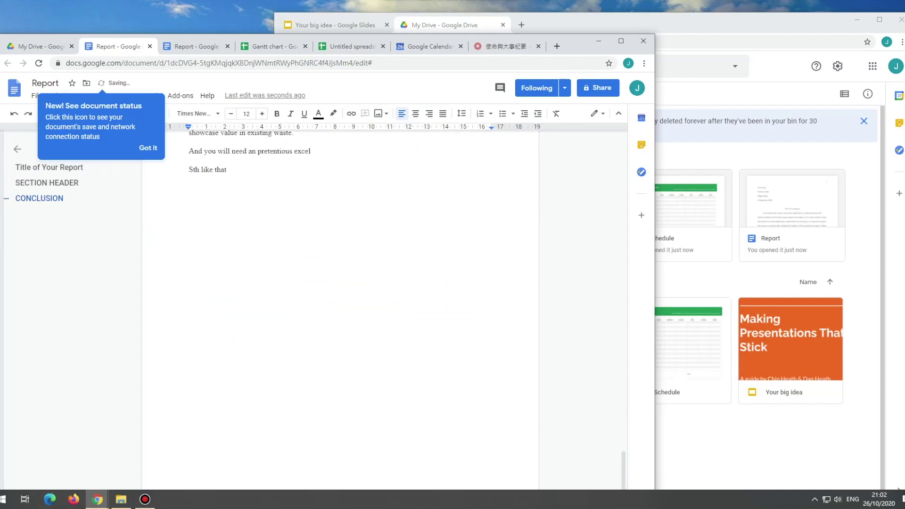
{"action": "key", "text": "alt+Tab"}
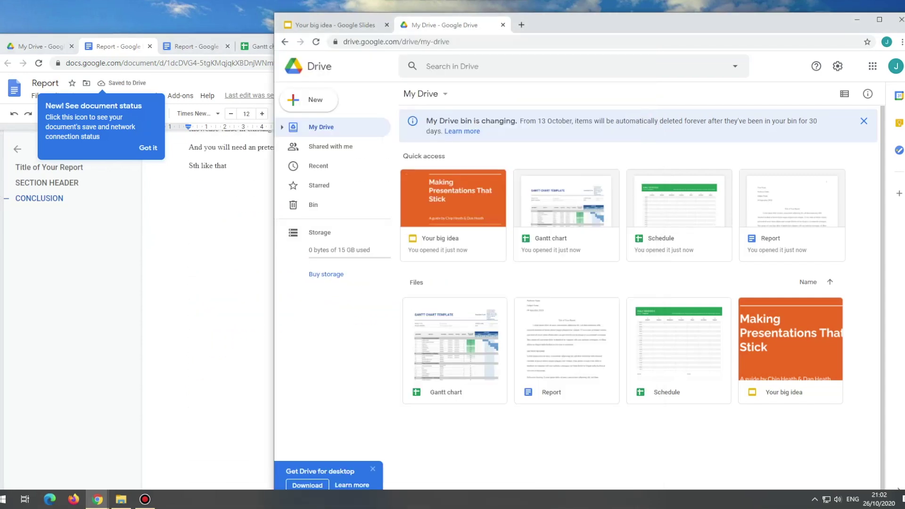
Step: Go to slide 14, '3. Examples', and select the word 'Examples' in its title
{"action": "key", "text": "ctrl+1"}
{"action": "key", "text": "Up"}
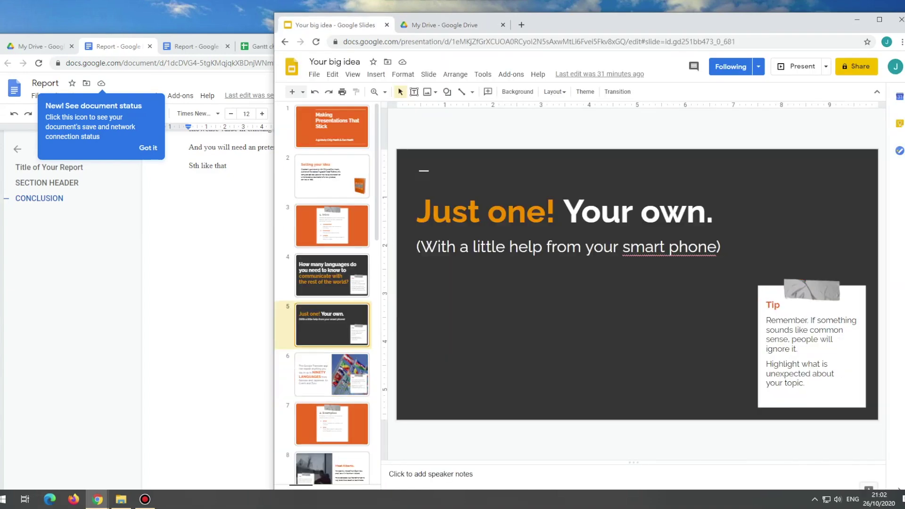
{"action": "scroll", "coordinate": [332, 293], "scroll_direction": "down", "scroll_amount": 4}
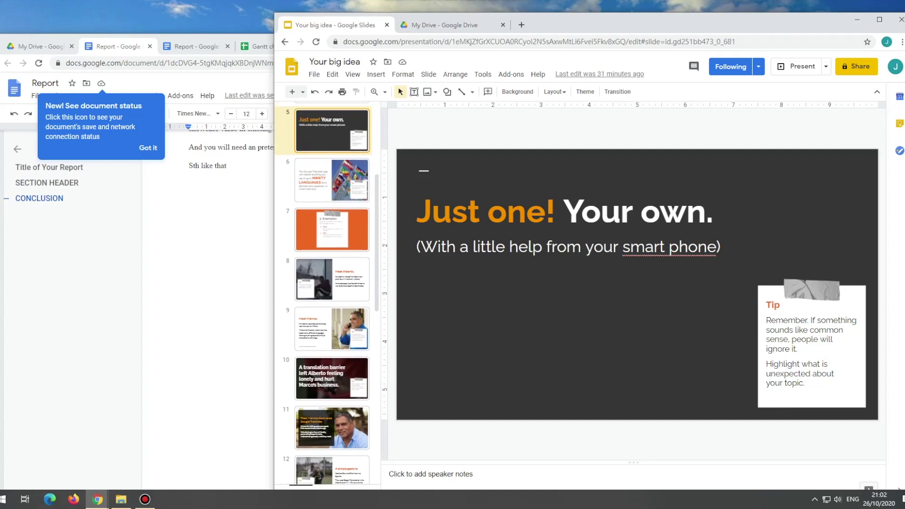
{"action": "left_click", "coordinate": [331, 328]}
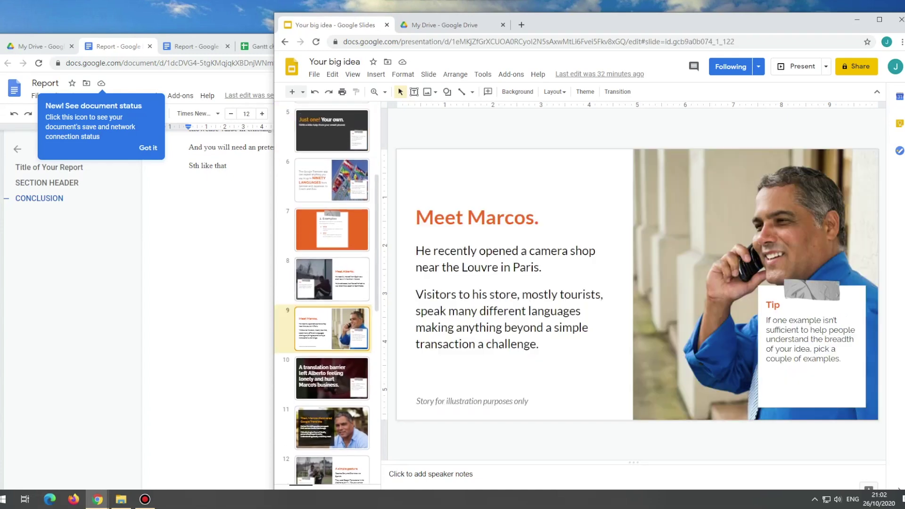
{"action": "scroll", "coordinate": [332, 293], "scroll_direction": "down", "scroll_amount": 3}
{"action": "key", "text": "Down"}
{"action": "key", "text": "Down"}
{"action": "key", "text": "Down"}
{"action": "key", "text": "Down"}
{"action": "key", "text": "Down"}
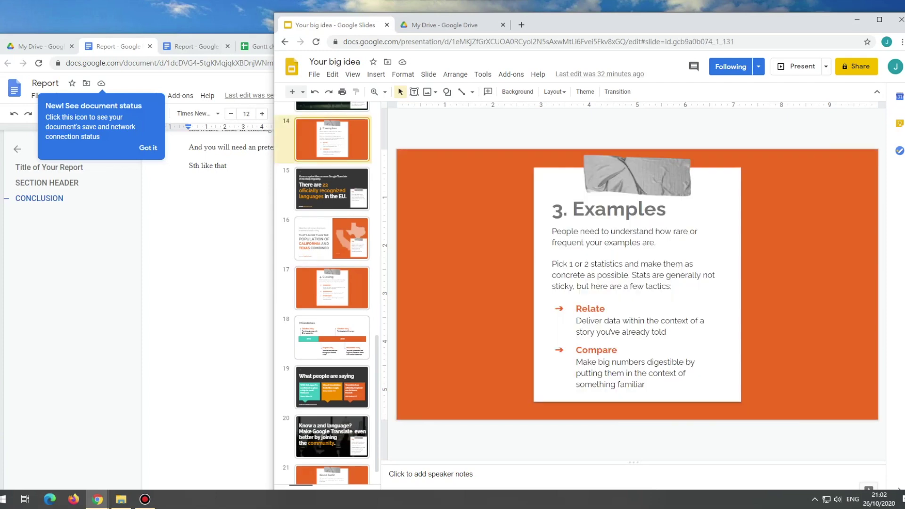
{"action": "left_click", "coordinate": [607, 209]}
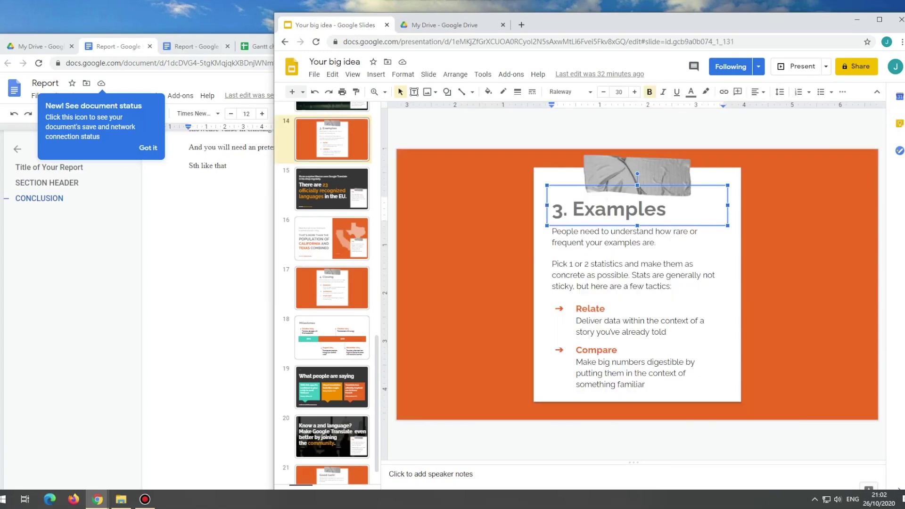
{"action": "left_click_drag", "start_coordinate": [573, 209], "coordinate": [666, 209]}
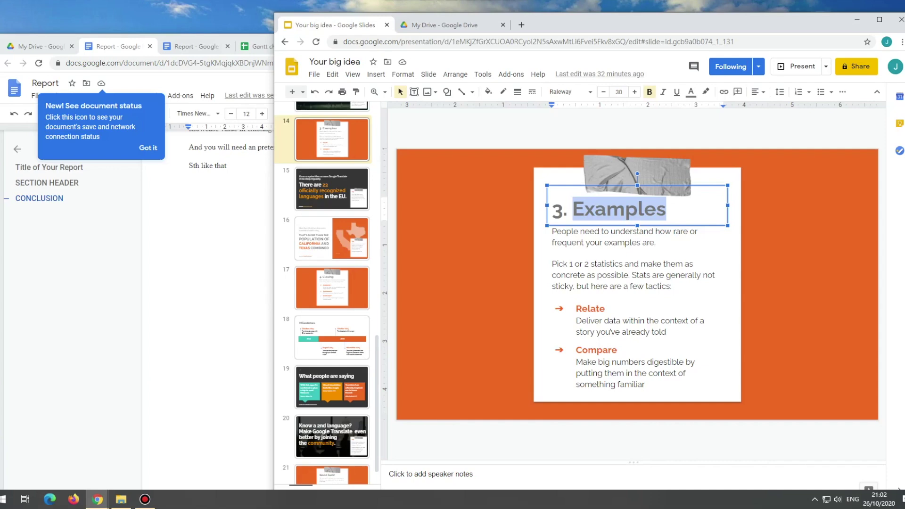
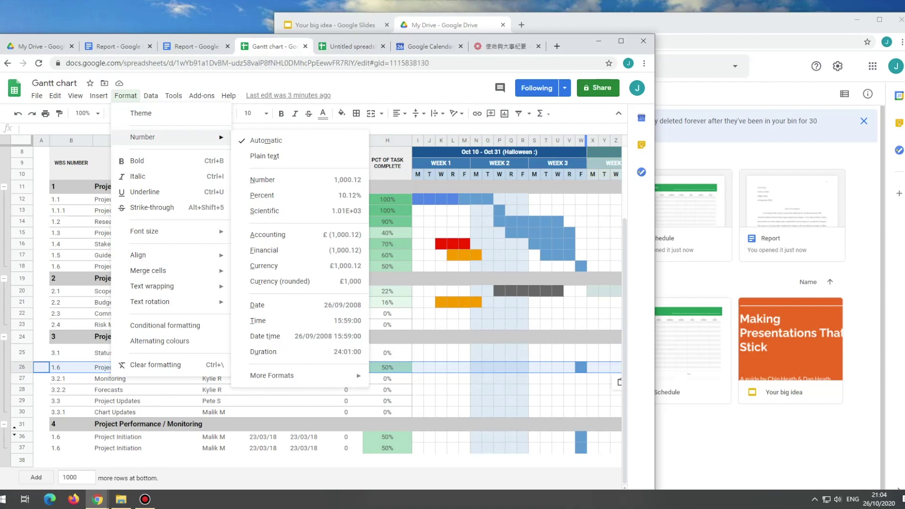
Step: Merge the first blue Project Charter bar cells in row 12 with Merge all
{"action": "left_click", "coordinate": [309, 221]}
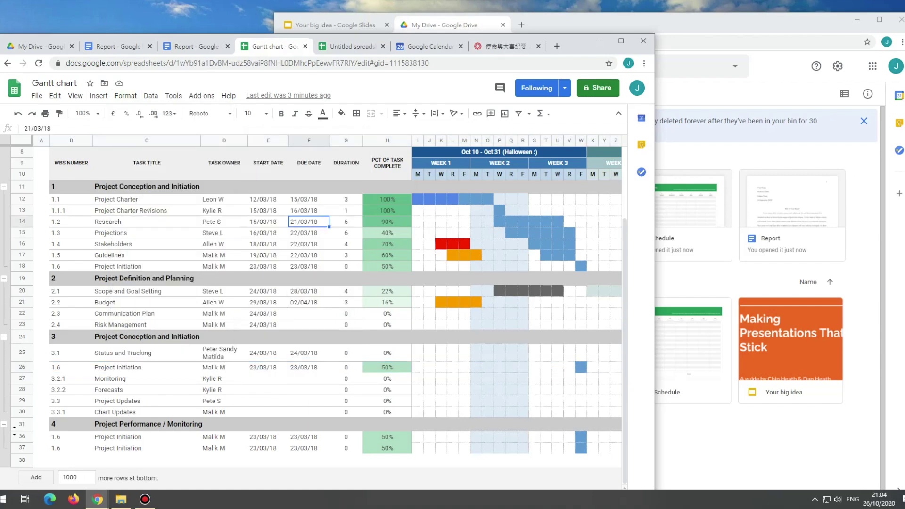
{"action": "left_click", "coordinate": [430, 200]}
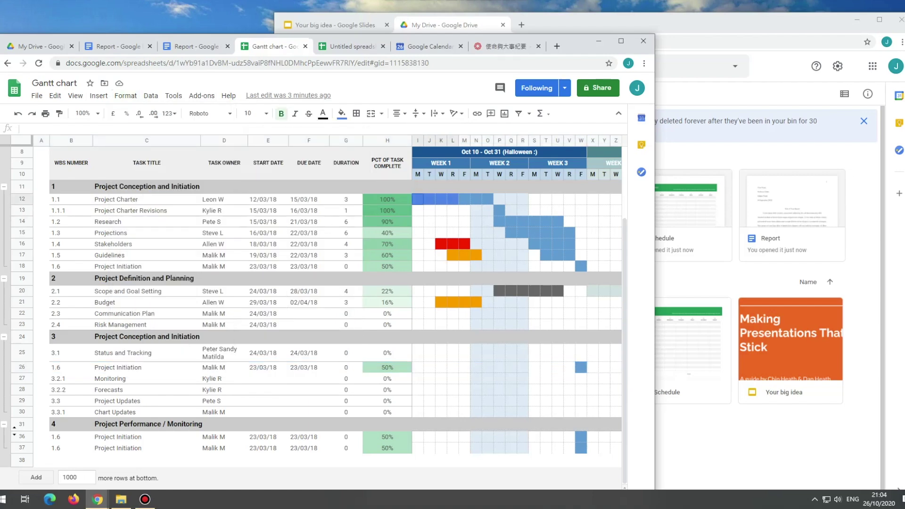
{"action": "left_click", "coordinate": [125, 95]}
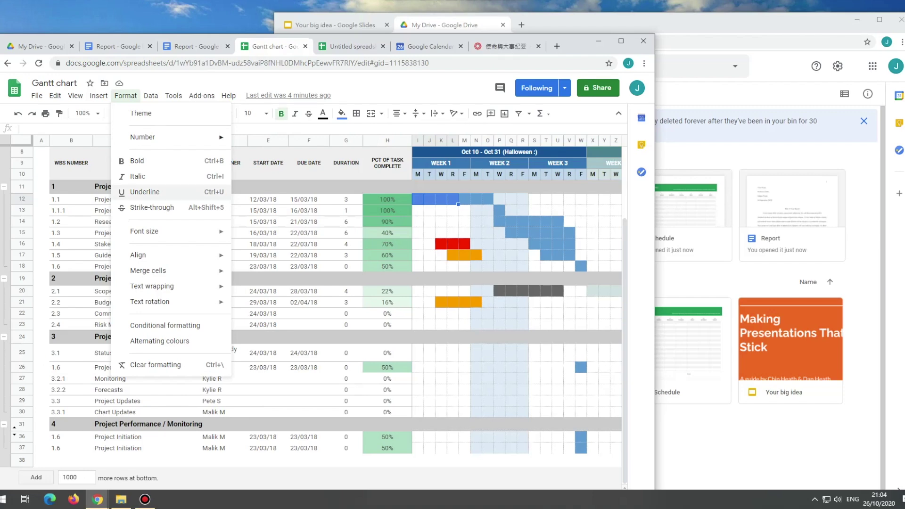
{"action": "mouse_move", "coordinate": [148, 271]}
{"action": "left_click", "coordinate": [264, 274]}
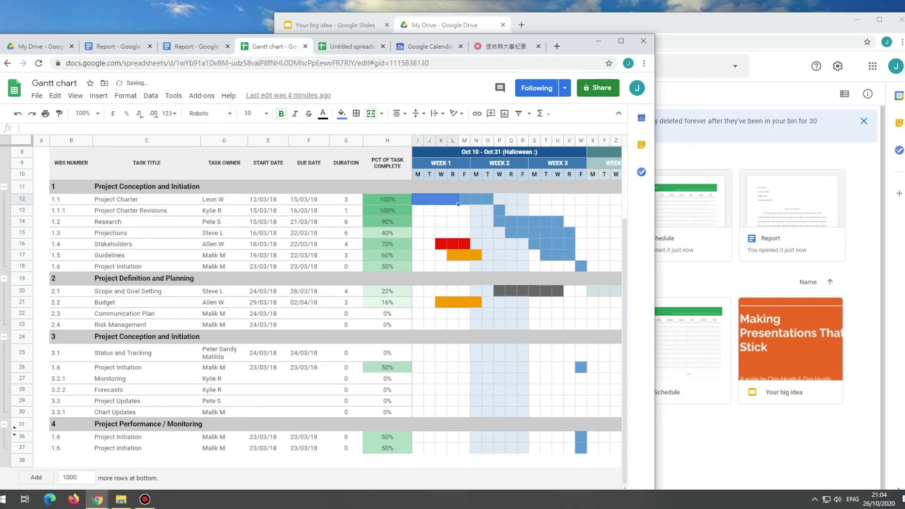
{"action": "left_click", "coordinate": [429, 210]}
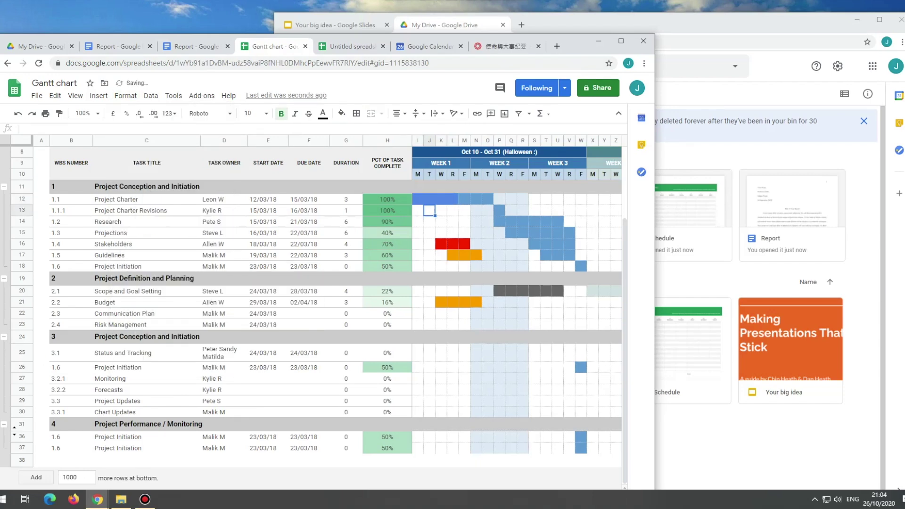
Step: Close the charity story tab and search Google for 'vba excel' in a new tab
{"action": "left_click", "coordinate": [502, 46]}
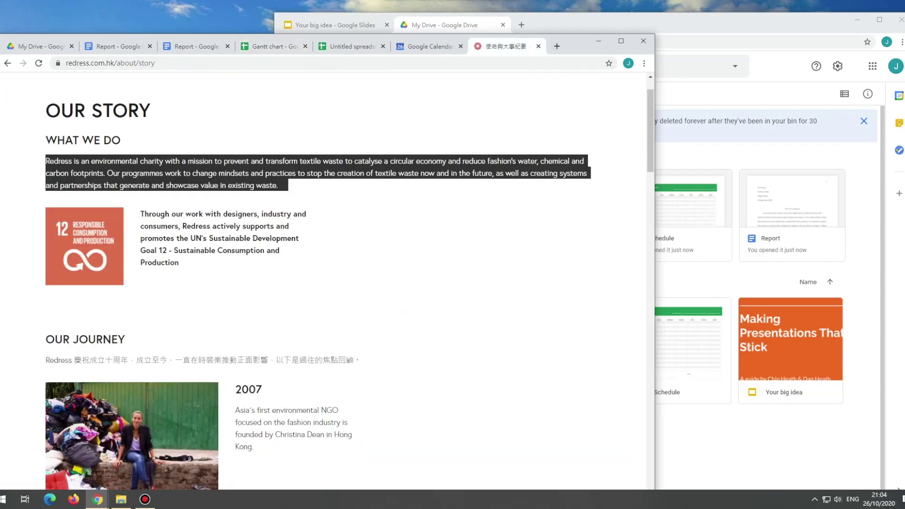
{"action": "left_click", "coordinate": [538, 46]}
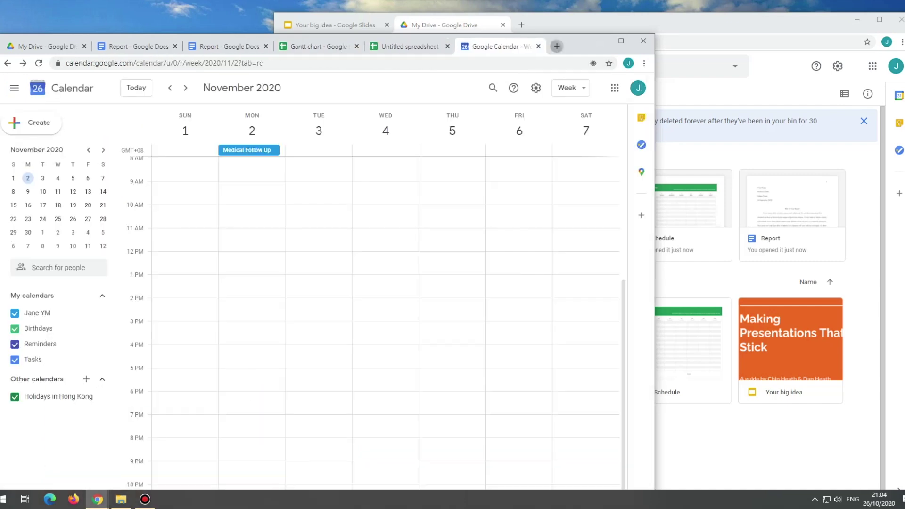
{"action": "left_click", "coordinate": [557, 46]}
{"action": "type", "text": "vba"}
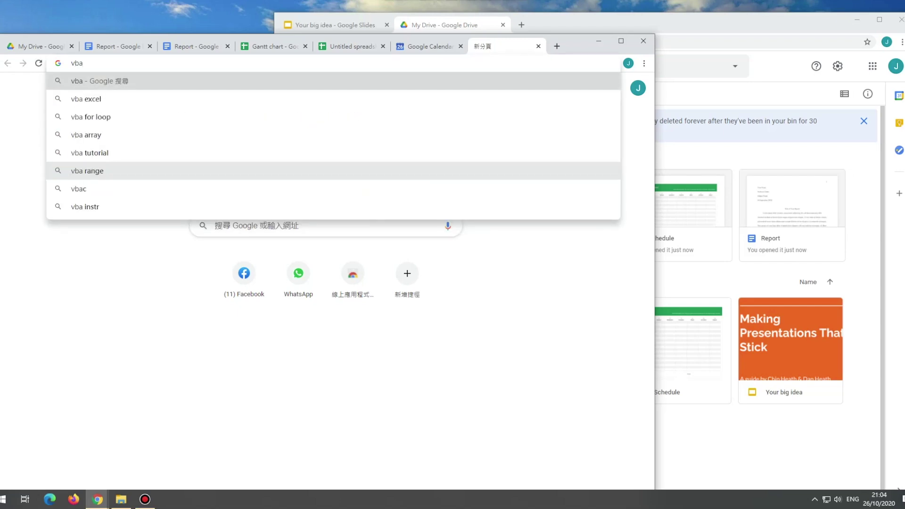
{"action": "left_click", "coordinate": [86, 98]}
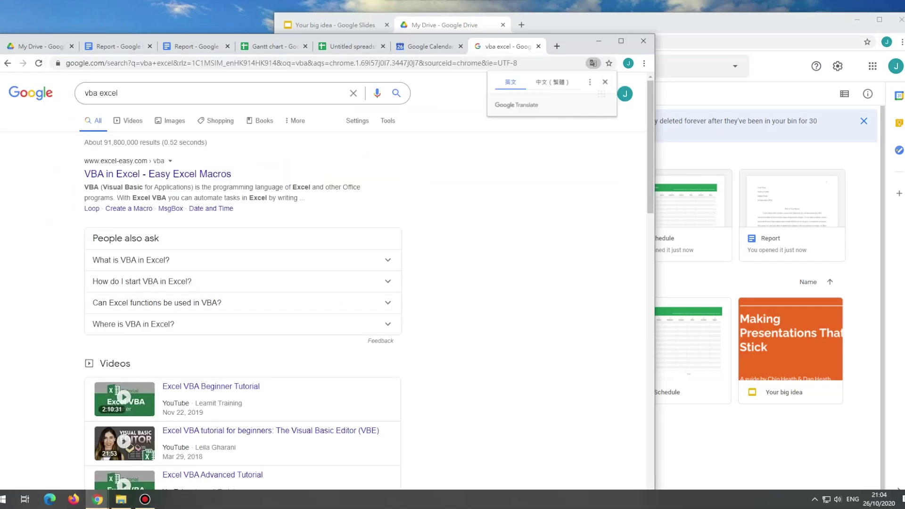
Step: Open the Excel Easy VBA tutorial result, then return to the Report document
{"action": "scroll", "coordinate": [326, 283], "scroll_direction": "down", "scroll_amount": 3}
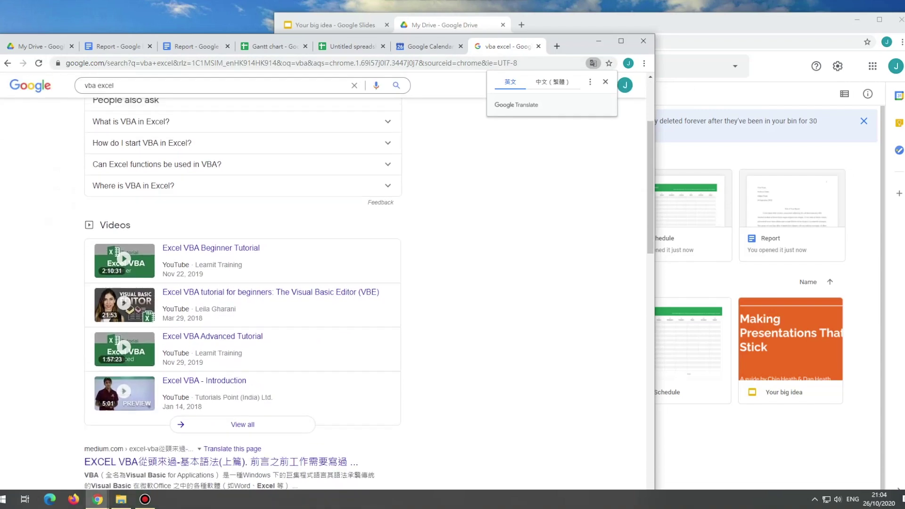
{"action": "left_click_drag", "start_coordinate": [651, 188], "coordinate": [650, 146]}
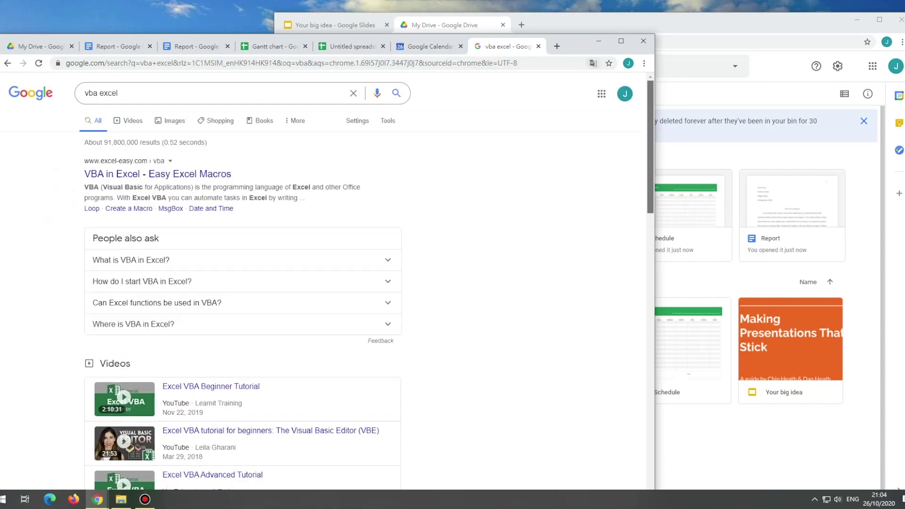
{"action": "left_click", "coordinate": [157, 174]}
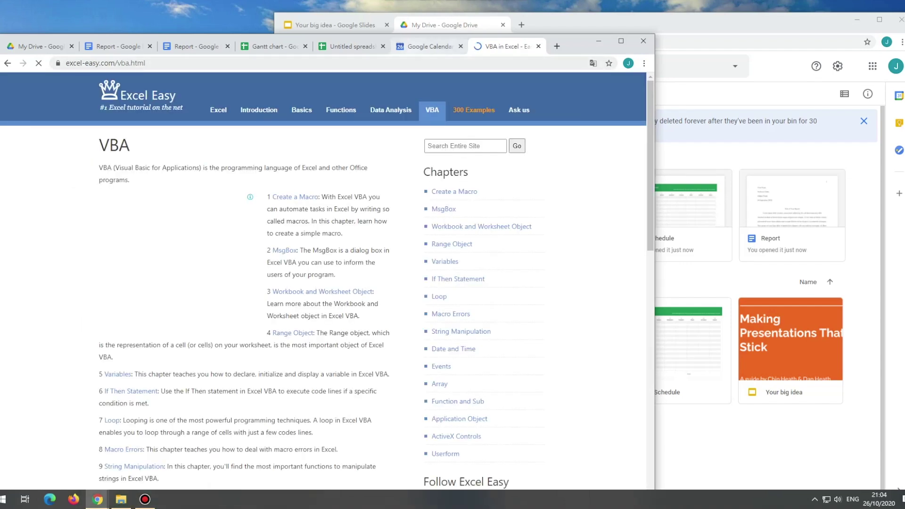
{"action": "key", "text": "ctrl+3"}
{"action": "scroll", "coordinate": [192, 175], "scroll_direction": "up", "scroll_amount": 2}
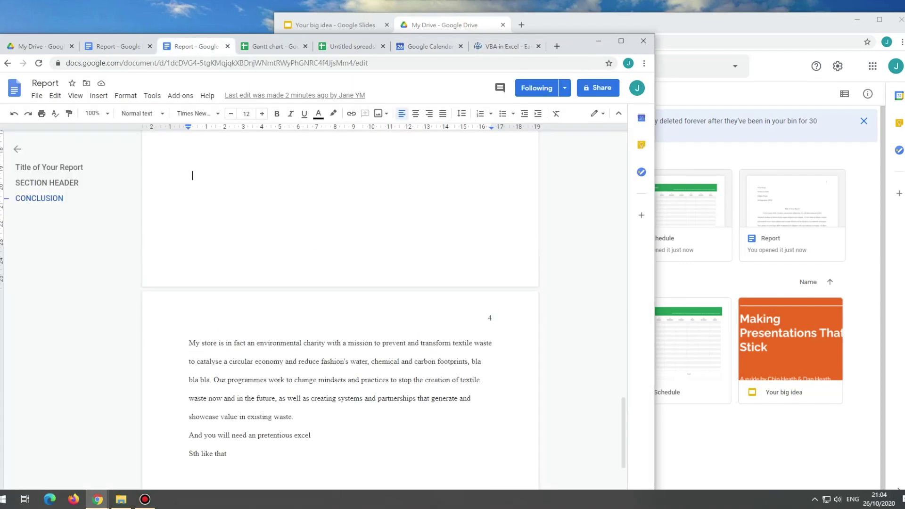
Step: Add a paragraph about learning VBA below 'Sth like that', ending 'You can always browse it'
{"action": "scroll", "coordinate": [193, 224], "scroll_direction": "down", "scroll_amount": 6}
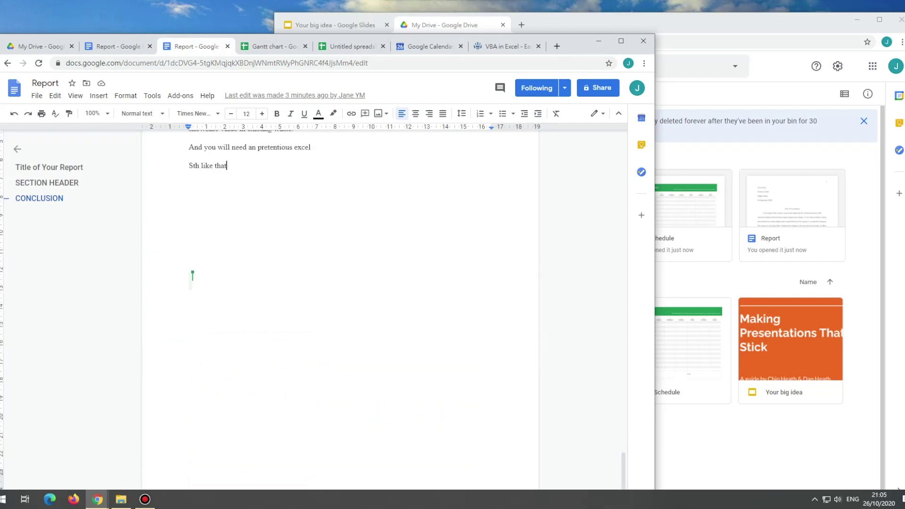
{"action": "key", "text": "Up"}
{"action": "key", "text": "Up"}
{"action": "key", "text": "Return"}
{"action": "type", "text": "Heres"}
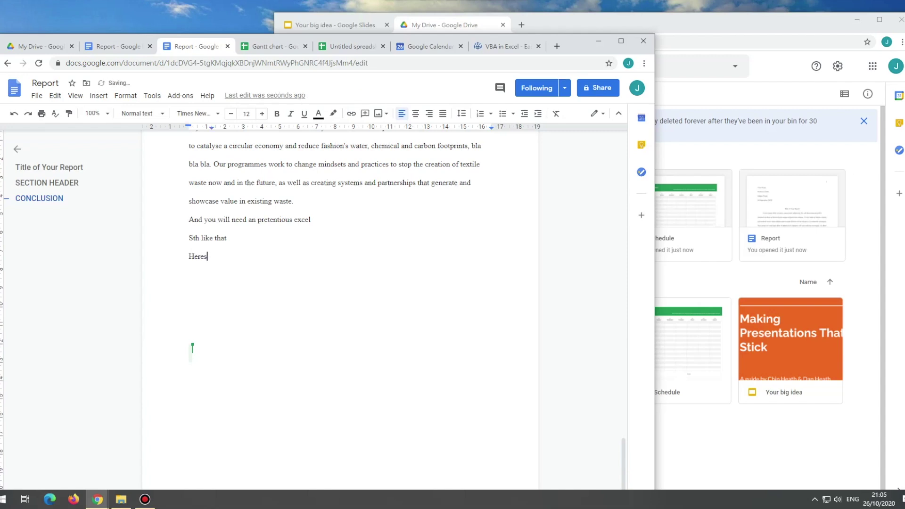
{"action": "type", "text": " some things you "}
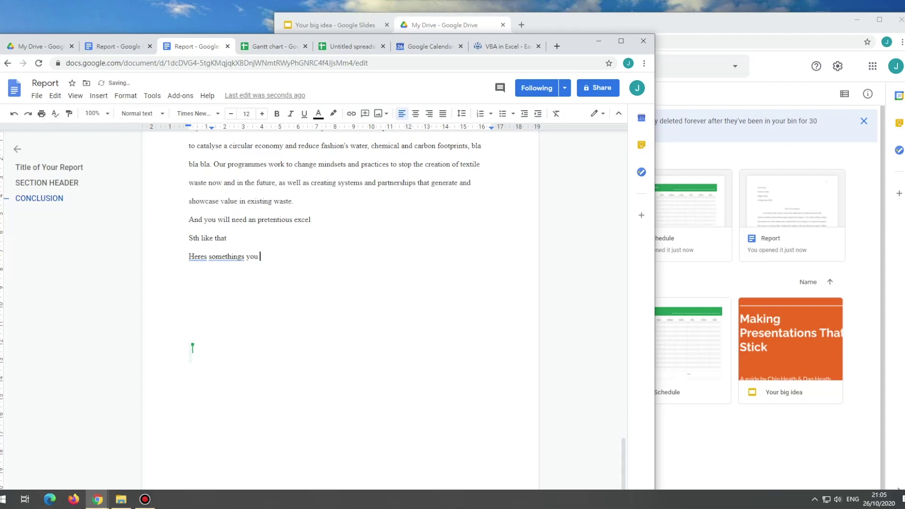
{"action": "type", "text": "can learn here, which is VBA "}
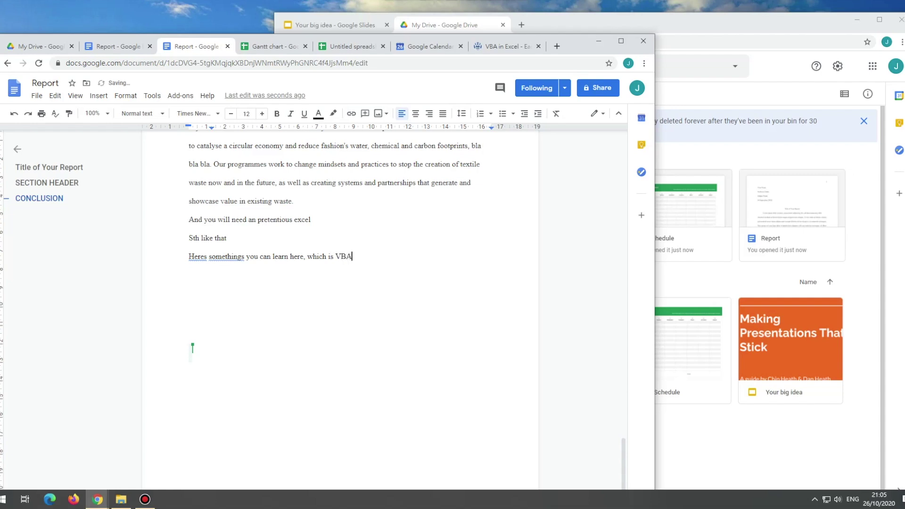
{"action": "type", "text": "language. known as the excel f"}
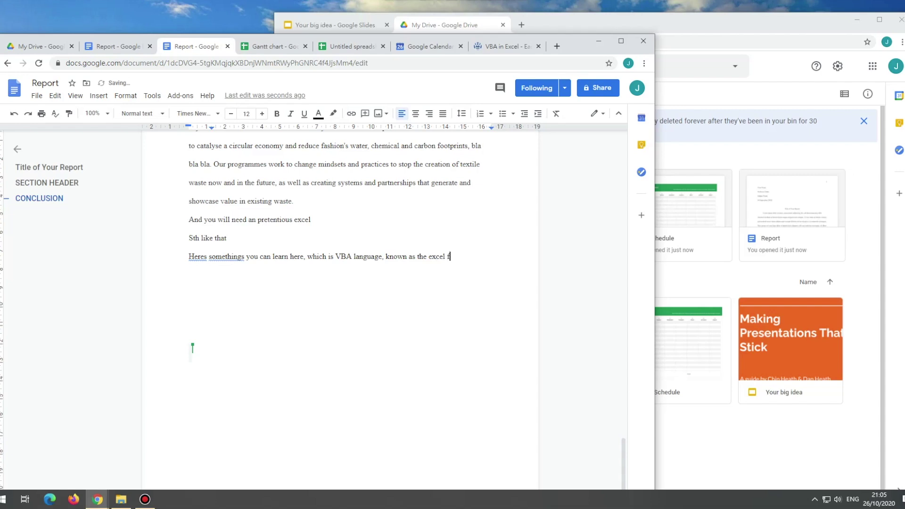
{"action": "type", "text": "ormulas"}
{"action": "type", "text": ". Very use"}
{"action": "type", "text": "ful"}
{"action": "type", "text": ". You can "}
{"action": "type", "text": "always "}
{"action": "type", "text": "broo"}
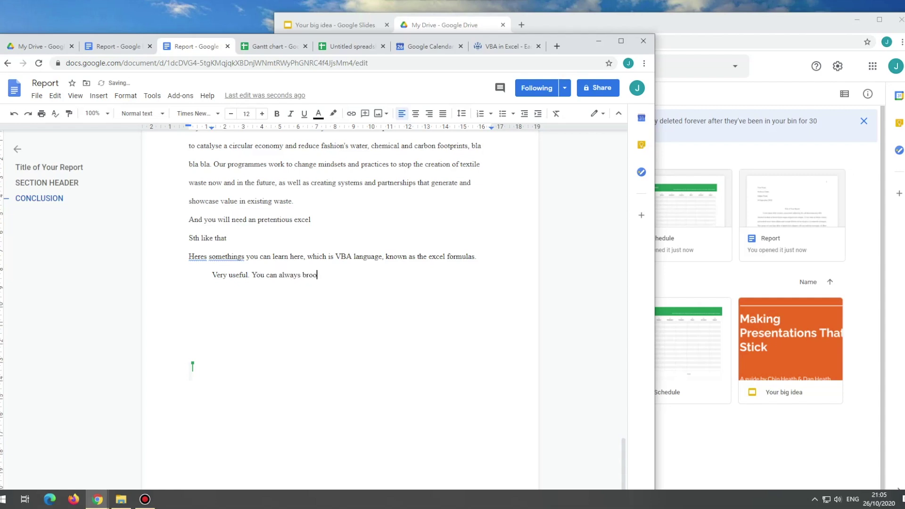
{"action": "key", "text": "BackSpace"}
{"action": "type", "text": "wds"}
{"action": "key", "text": "BackSpace"}
{"action": "type", "text": "se "}
{"action": "type", "text": "it"}
{"action": "key", "text": "Return"}
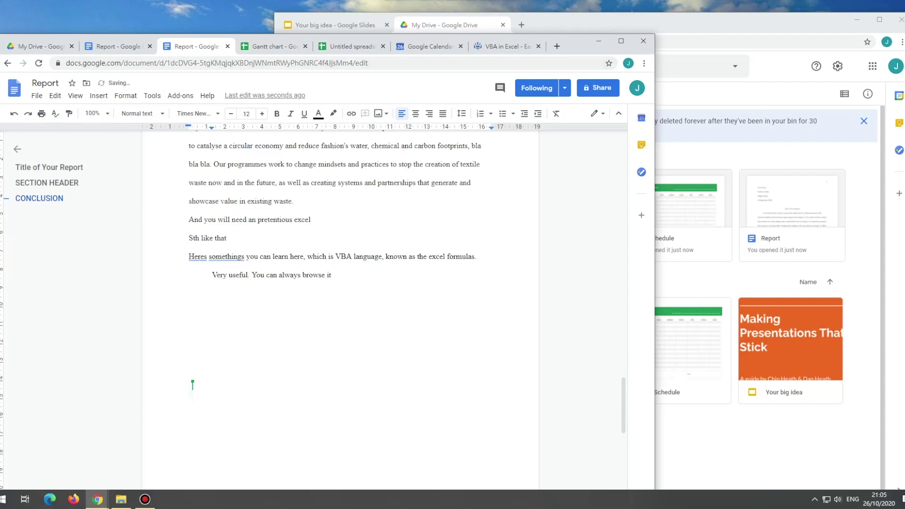
Step: Create a new blank Google Docs document from the File menu
{"action": "scroll", "coordinate": [193, 384], "scroll_direction": "up", "scroll_amount": 4}
{"action": "scroll", "coordinate": [340, 307], "scroll_direction": "up", "scroll_amount": 10}
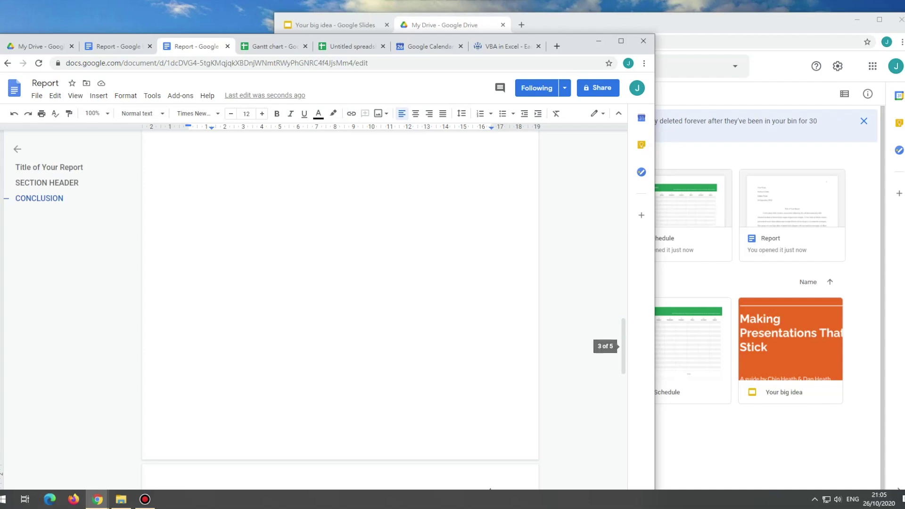
{"action": "scroll", "coordinate": [340, 307], "scroll_direction": "down", "scroll_amount": 10}
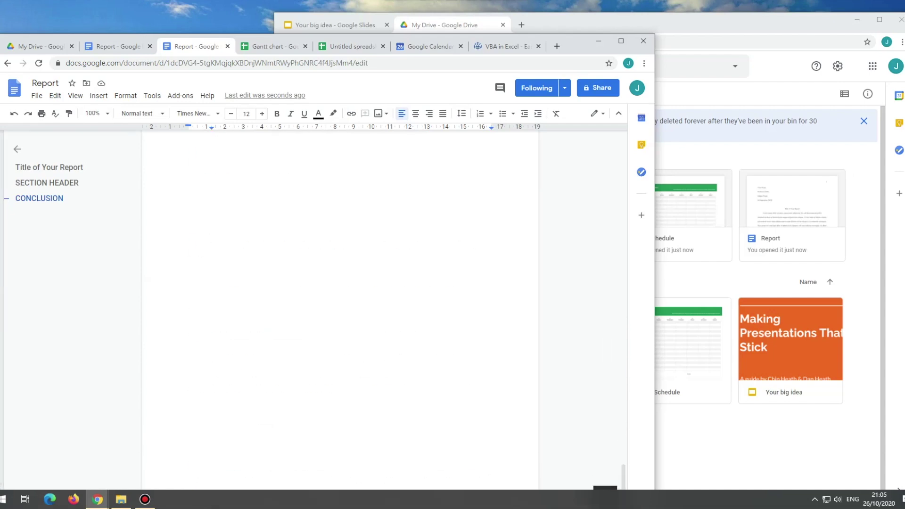
{"action": "left_click", "coordinate": [37, 95]}
{"action": "mouse_move", "coordinate": [76, 137]}
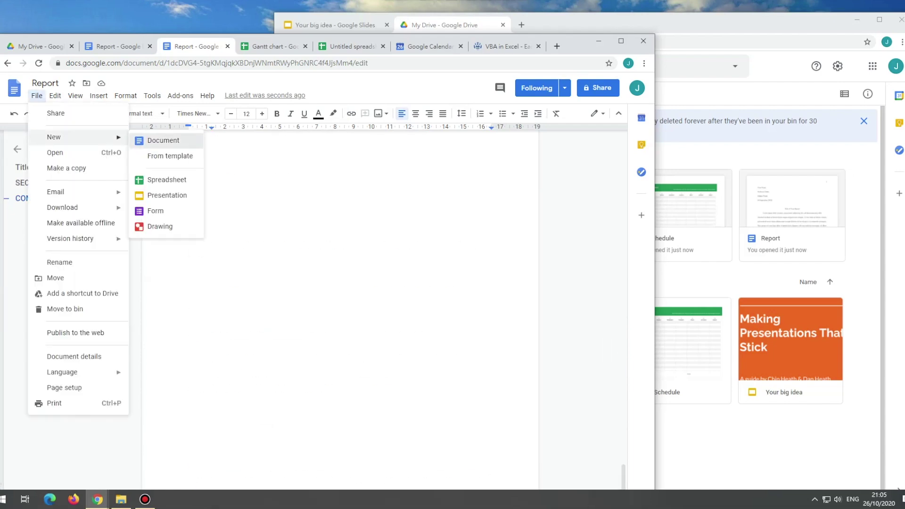
{"action": "left_click", "coordinate": [163, 140]}
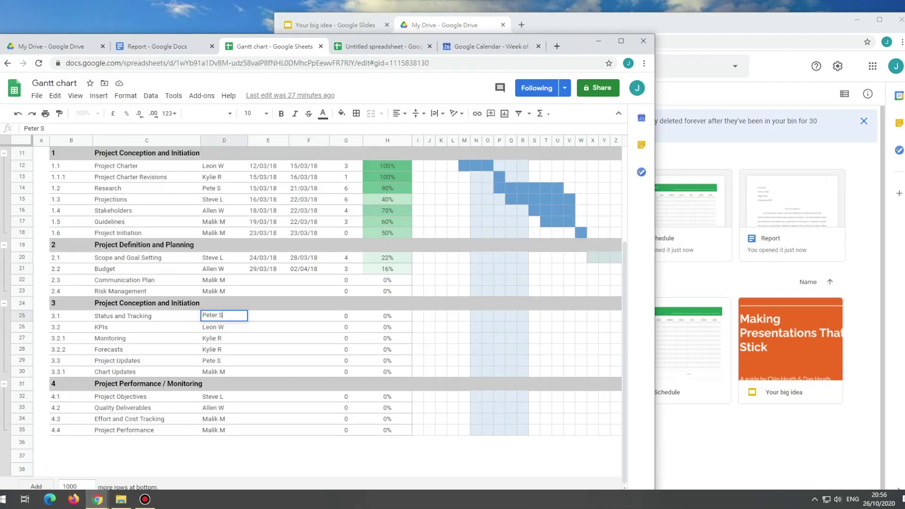
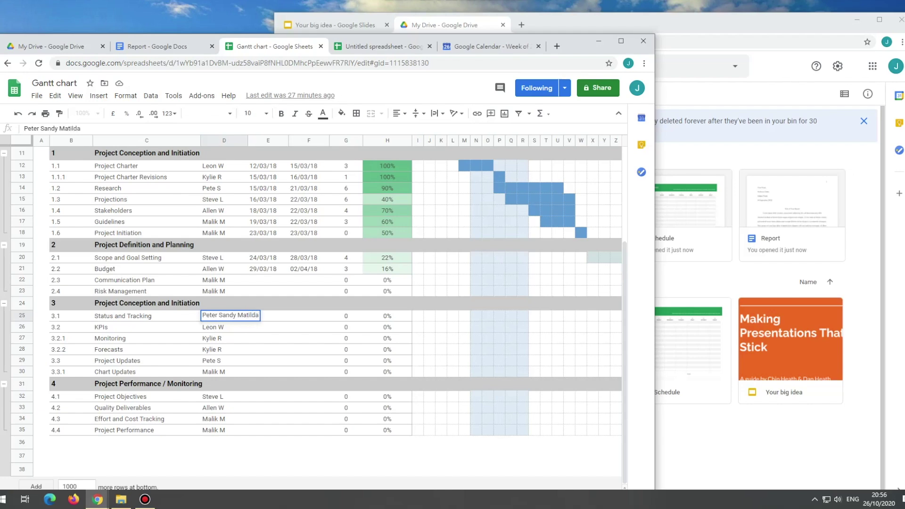
Step: Enter the task owner's name in cell D25
{"action": "left_click", "coordinate": [224, 338]}
{"action": "left_click", "coordinate": [224, 334]}
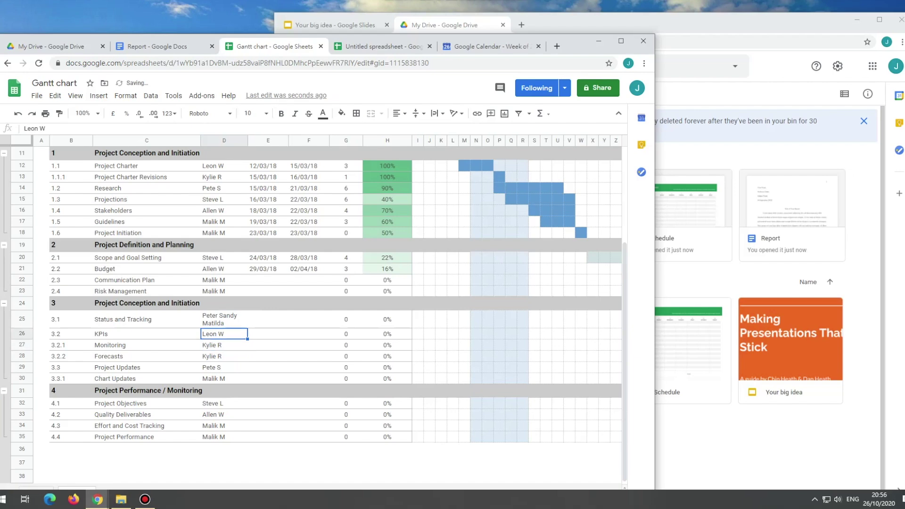
Step: Cut and clear rows 25–26 and clear the 4.1 Project Objectives row 32
{"action": "left_click_drag", "start_coordinate": [22, 321], "coordinate": [21, 333]}
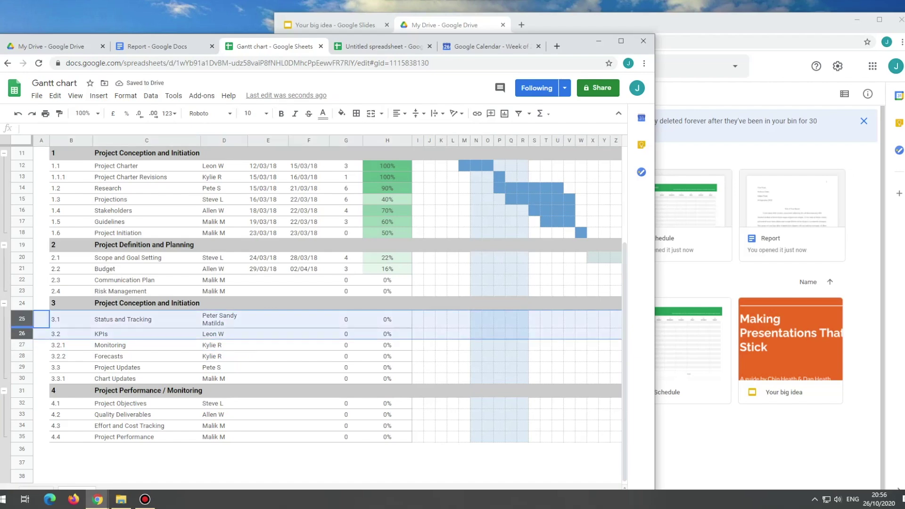
{"action": "right_click", "coordinate": [21, 333]}
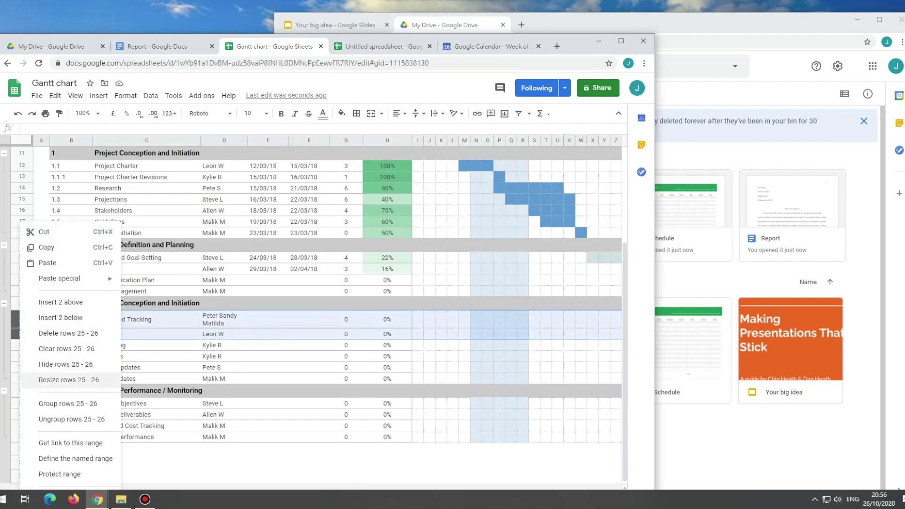
{"action": "left_click", "coordinate": [47, 231]}
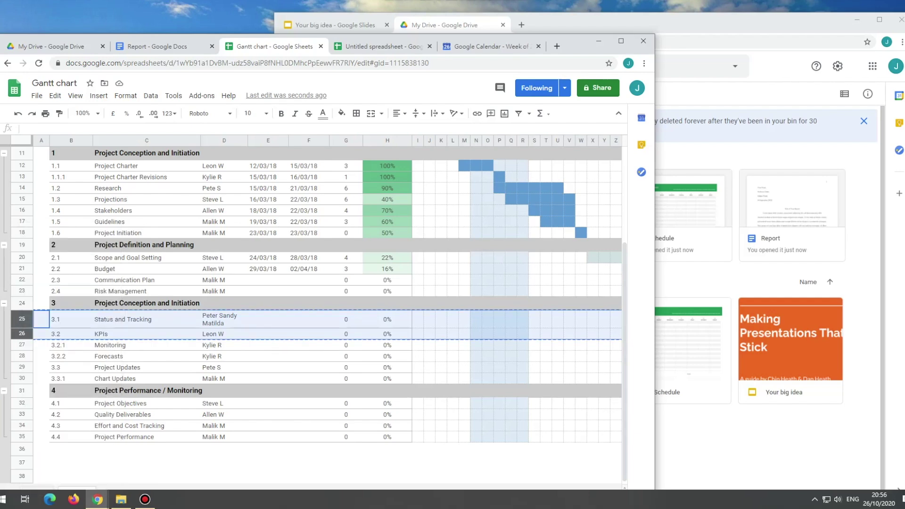
{"action": "key", "text": "Delete"}
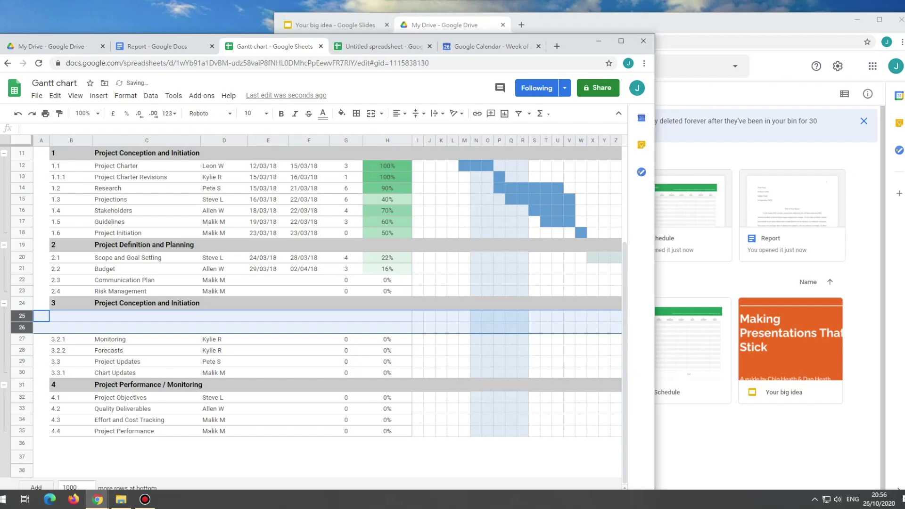
{"action": "left_click", "coordinate": [22, 397]}
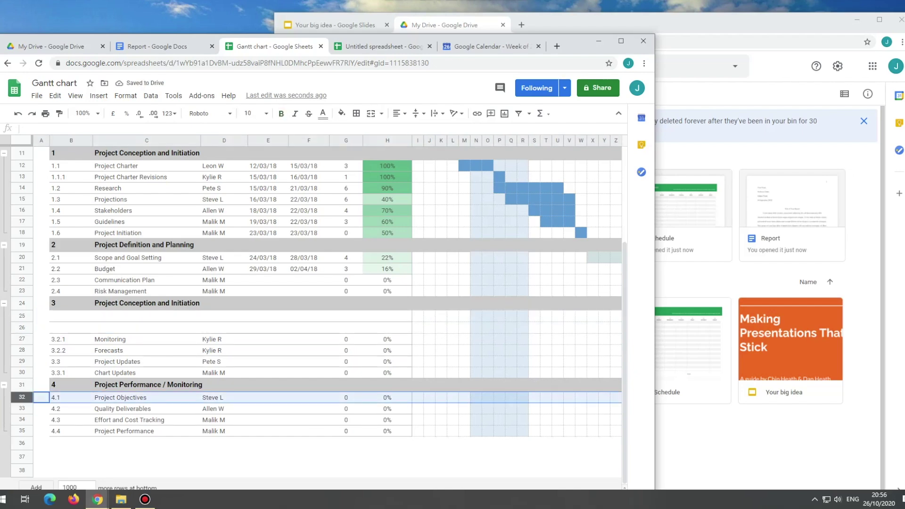
{"action": "key", "text": "Delete"}
Step: Undo the deletions so the 3.1, 3.2 and 4.1 task rows are restored
{"action": "left_click", "coordinate": [146, 350]}
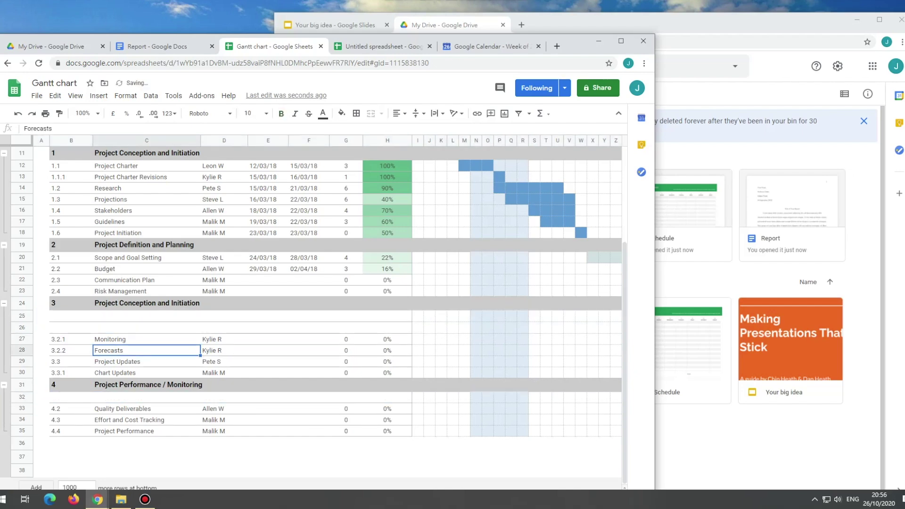
{"action": "key", "text": "alt+slash"}
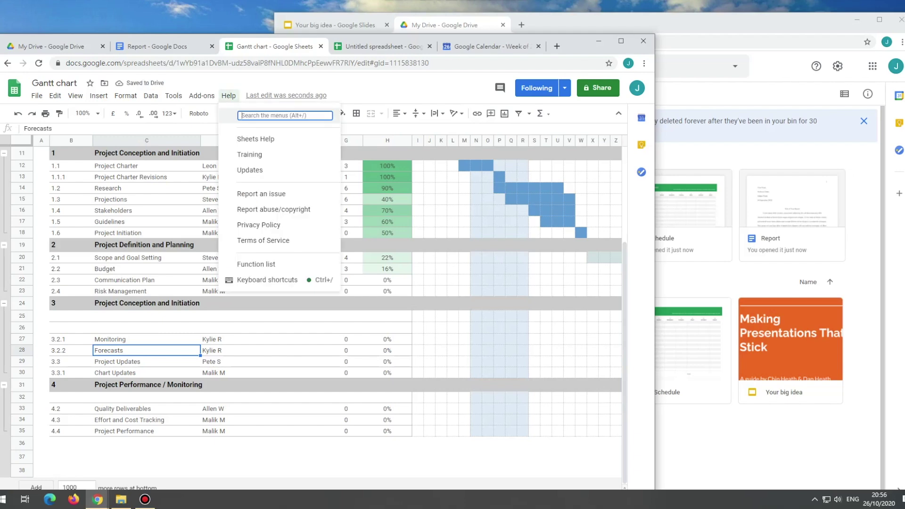
{"action": "left_click", "coordinate": [267, 443]}
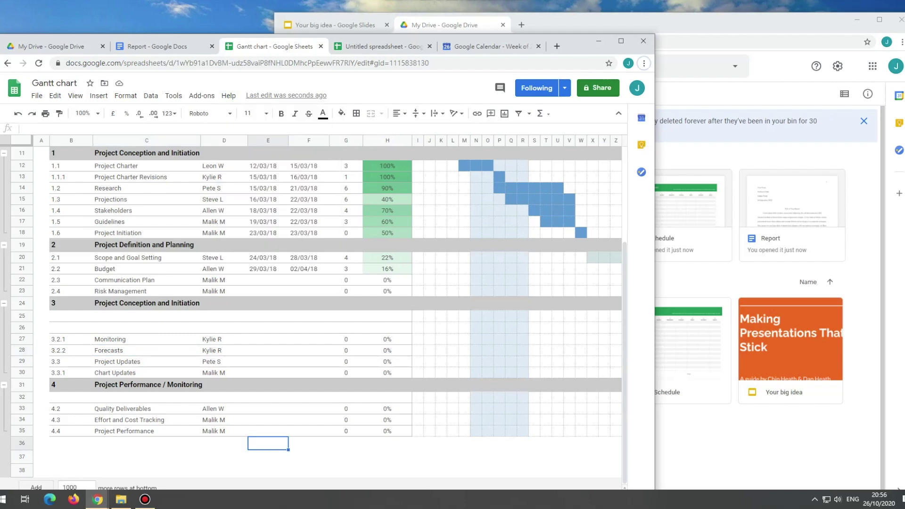
{"action": "left_click", "coordinate": [309, 397]}
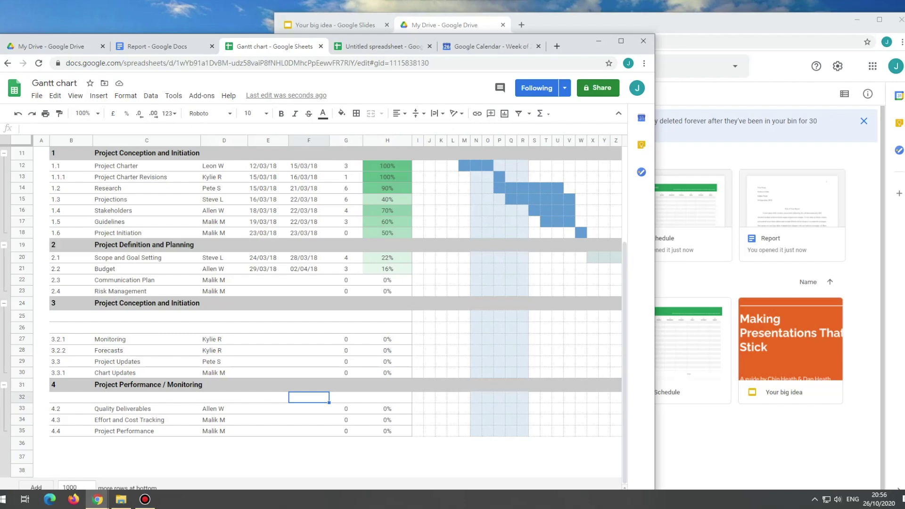
{"action": "key", "text": "ctrl+z"}
{"action": "key", "text": "ctrl+z"}
{"action": "key", "text": "ctrl+z"}
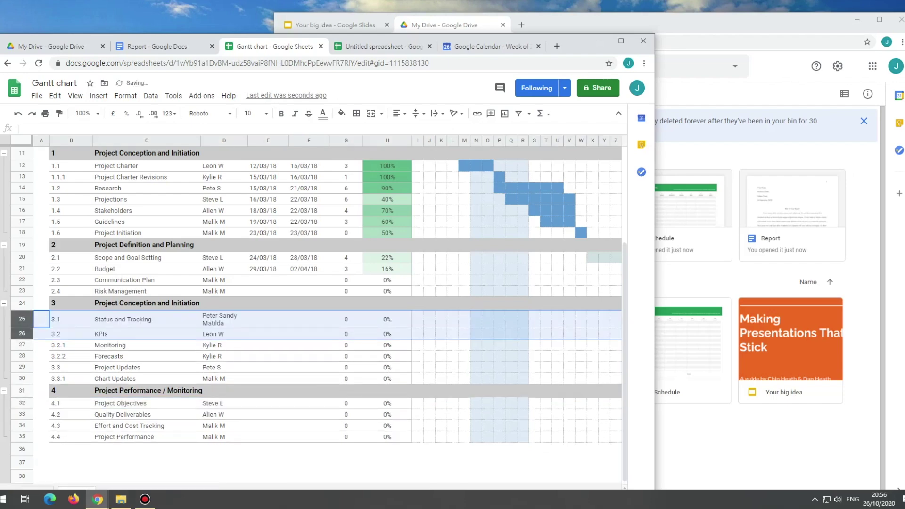
{"action": "left_click", "coordinate": [155, 46]}
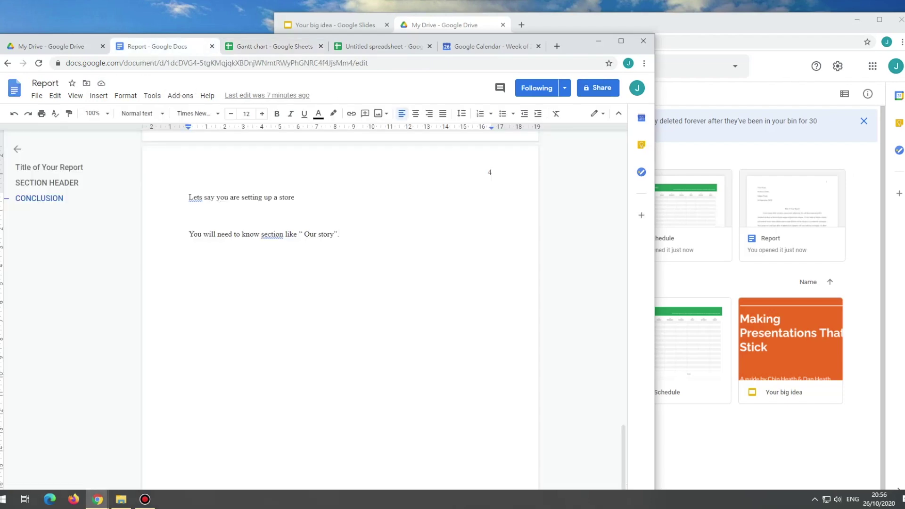
Step: Search Google for 'our story' and expand the 'What is our story?' answer
{"action": "left_click", "coordinate": [557, 46]}
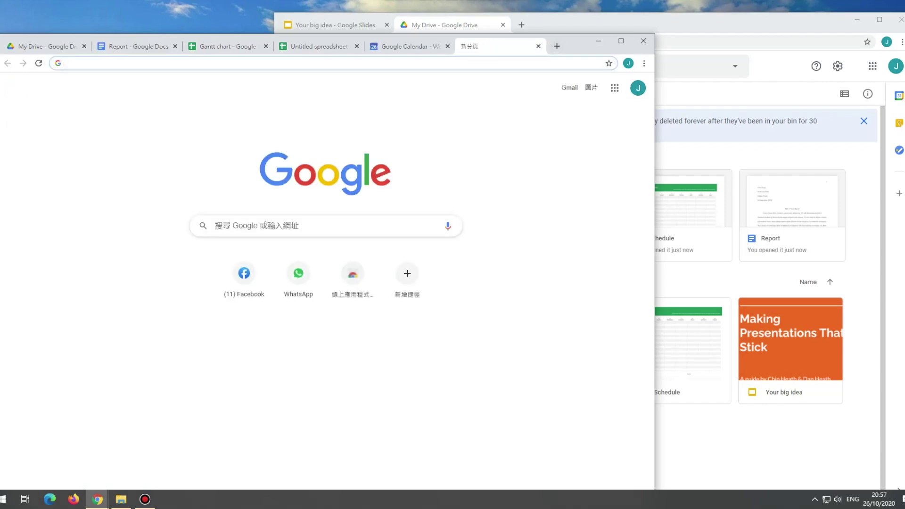
{"action": "type", "text": "s"}
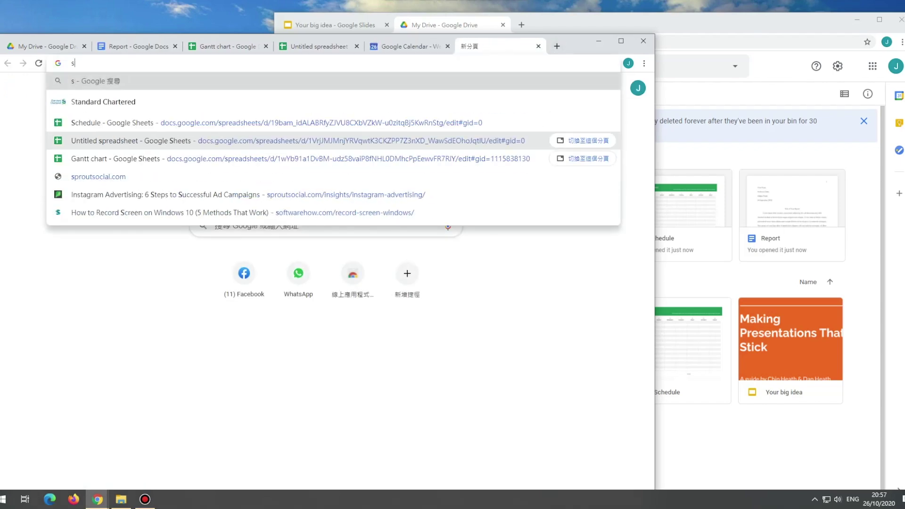
{"action": "key", "text": "Escape"}
{"action": "type", "text": "our st"}
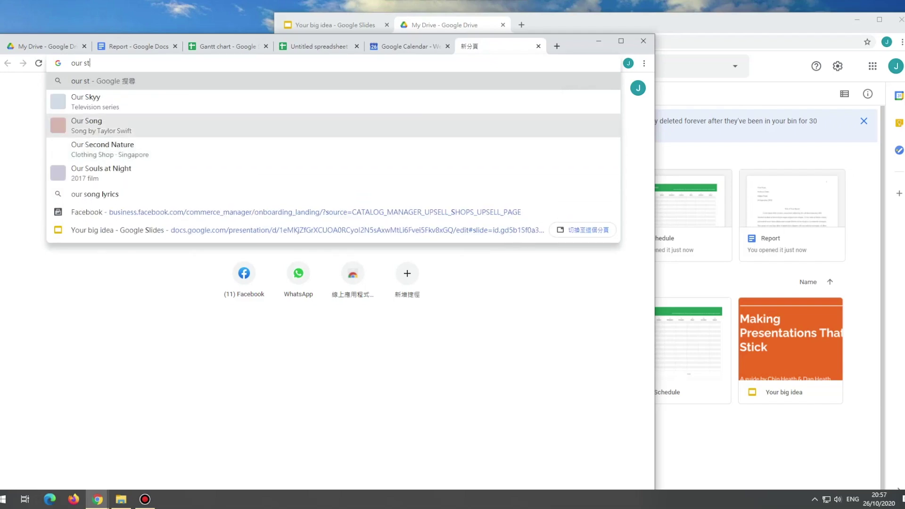
{"action": "type", "text": "ory"}
{"action": "key", "text": "Return"}
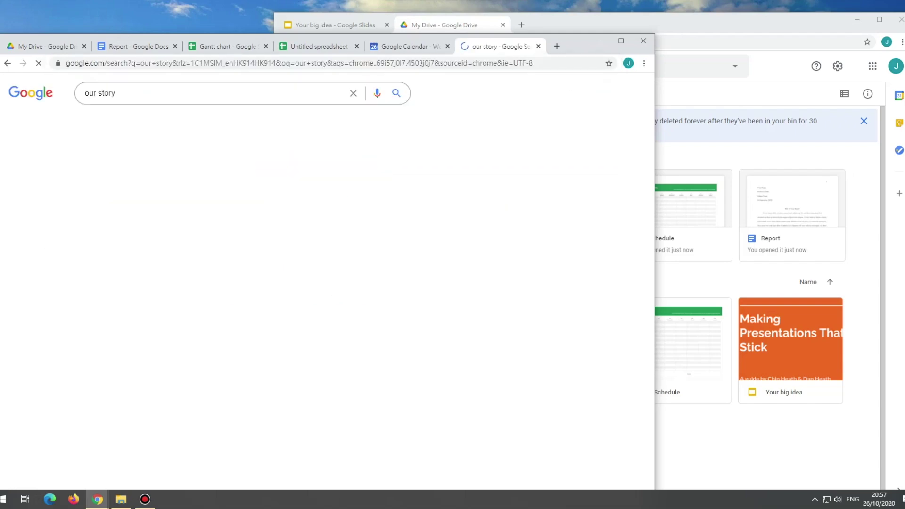
{"action": "scroll", "coordinate": [243, 283], "scroll_direction": "down", "scroll_amount": 8}
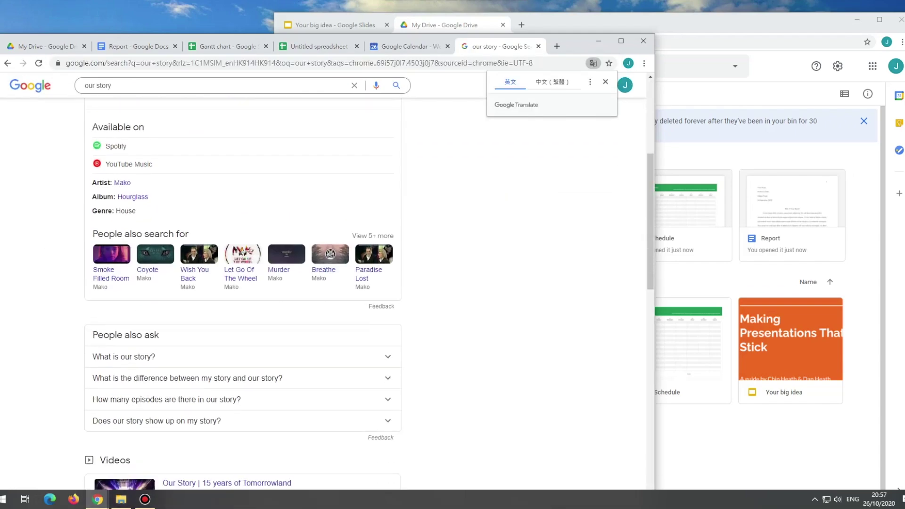
{"action": "left_click", "coordinate": [242, 211]}
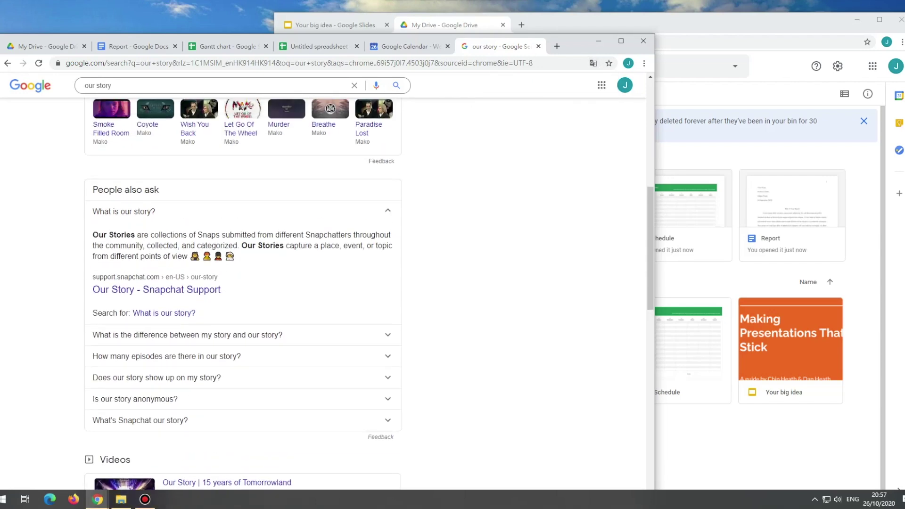
Step: Open the Snapchat Support Our Story page and select its opening paragraphs
{"action": "scroll", "coordinate": [243, 292], "scroll_direction": "down", "scroll_amount": 6}
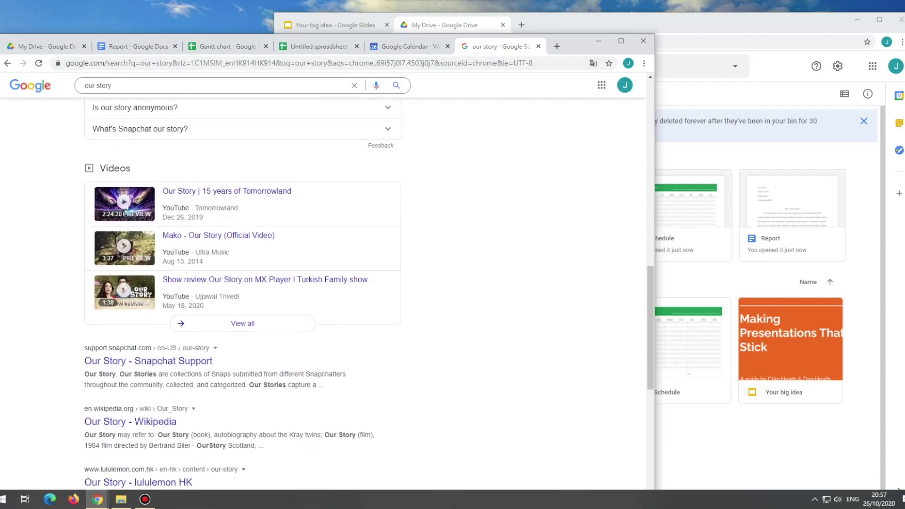
{"action": "scroll", "coordinate": [243, 292], "scroll_direction": "down", "scroll_amount": 3}
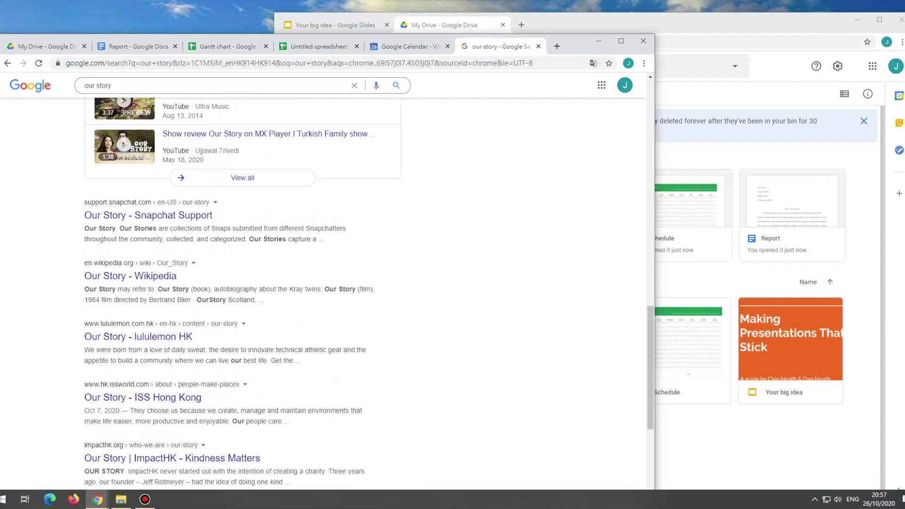
{"action": "left_click", "coordinate": [142, 216]}
{"action": "scroll", "coordinate": [376, 264], "scroll_direction": "down", "scroll_amount": 3}
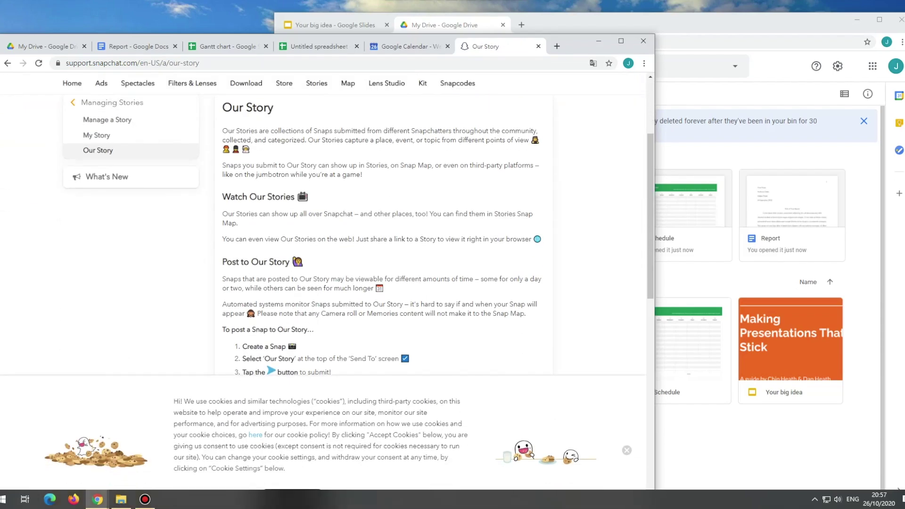
{"action": "left_click_drag", "start_coordinate": [223, 107], "coordinate": [362, 174]}
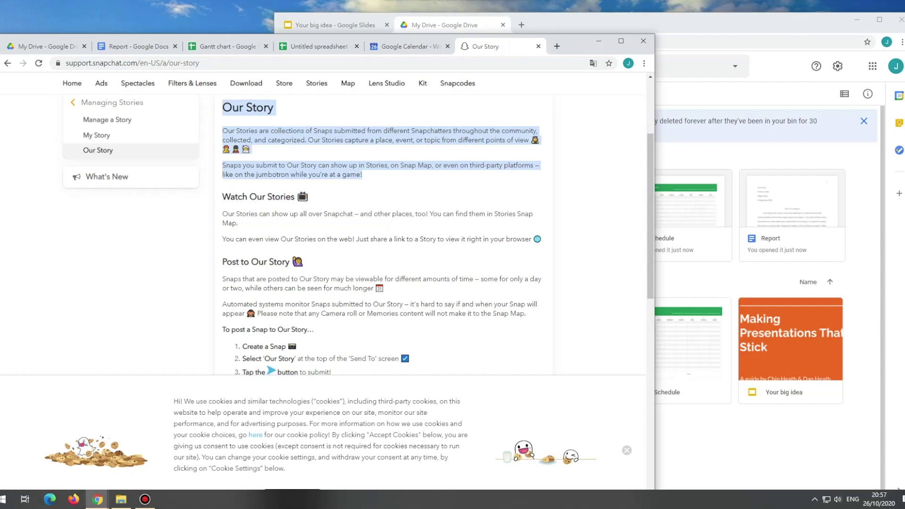
{"action": "left_click", "coordinate": [7, 63]}
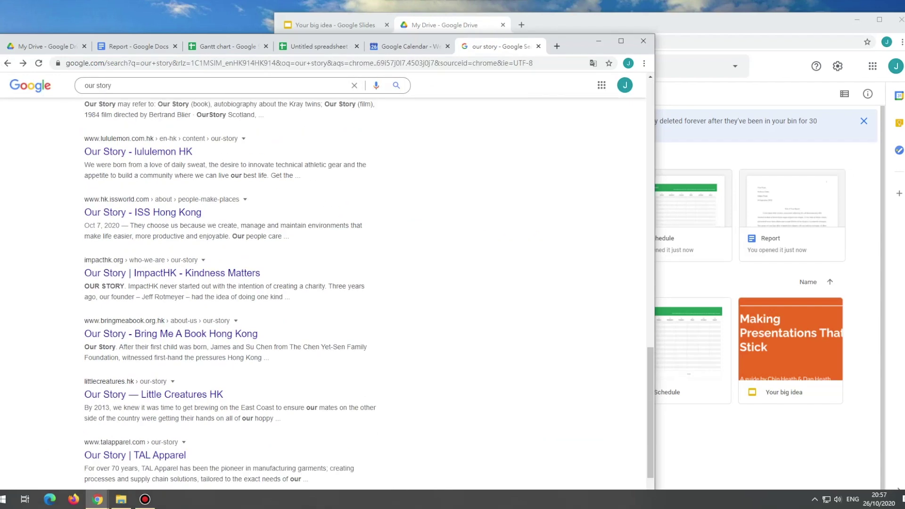
{"action": "scroll", "coordinate": [325, 295], "scroll_direction": "down", "scroll_amount": 3}
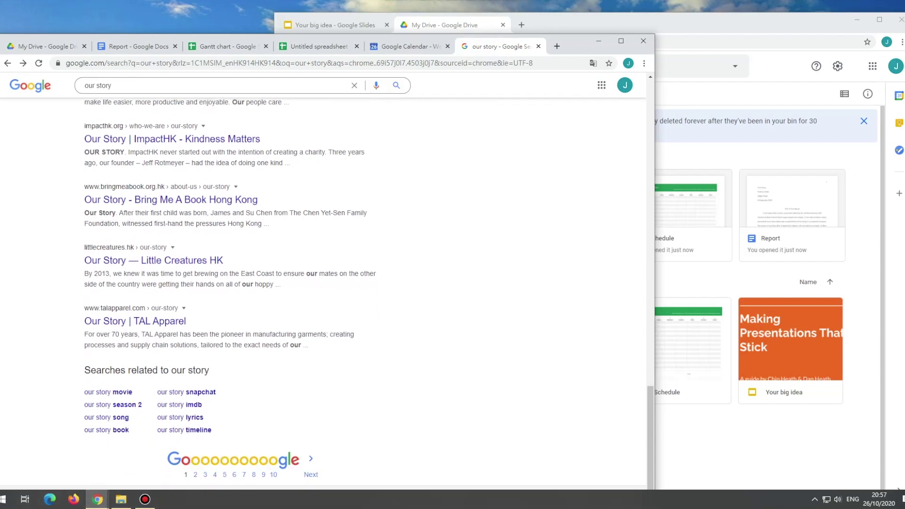
Step: Browse the Little Creatures HK Our Story page and return to the results
{"action": "left_click", "coordinate": [153, 261]}
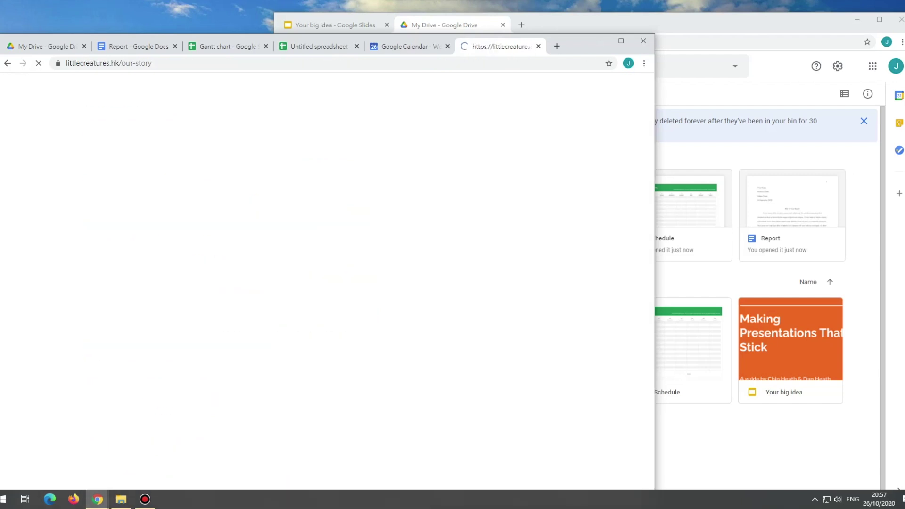
{"action": "scroll", "coordinate": [323, 283], "scroll_direction": "down", "scroll_amount": 6}
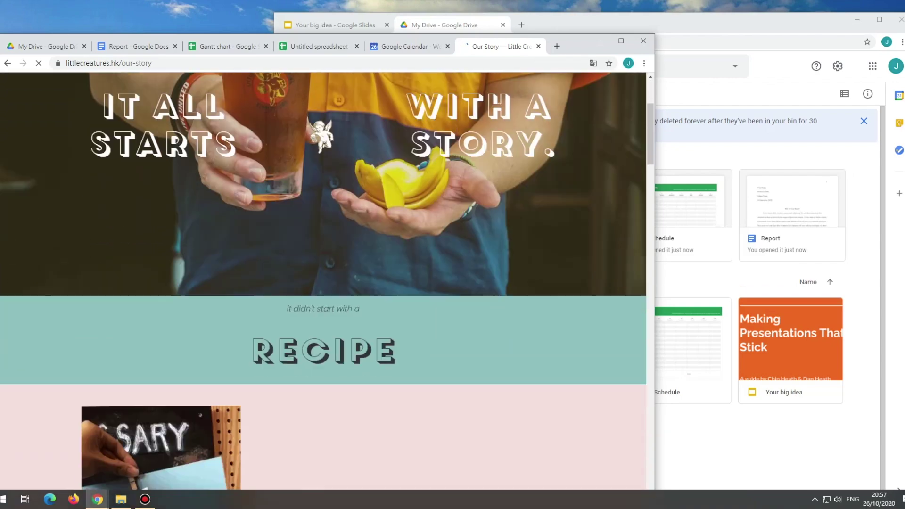
{"action": "scroll", "coordinate": [323, 283], "scroll_direction": "down", "scroll_amount": 15}
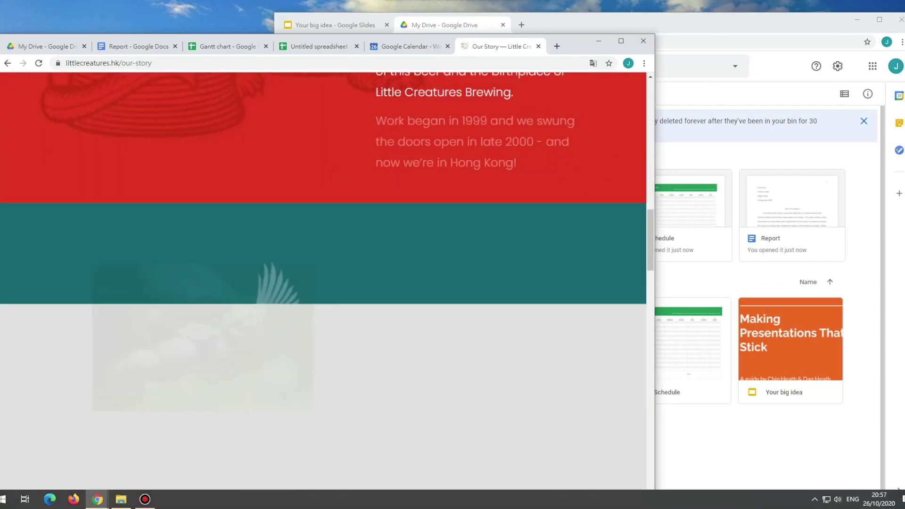
{"action": "scroll", "coordinate": [323, 283], "scroll_direction": "down", "scroll_amount": 10}
{"action": "key", "text": "alt+Left"}
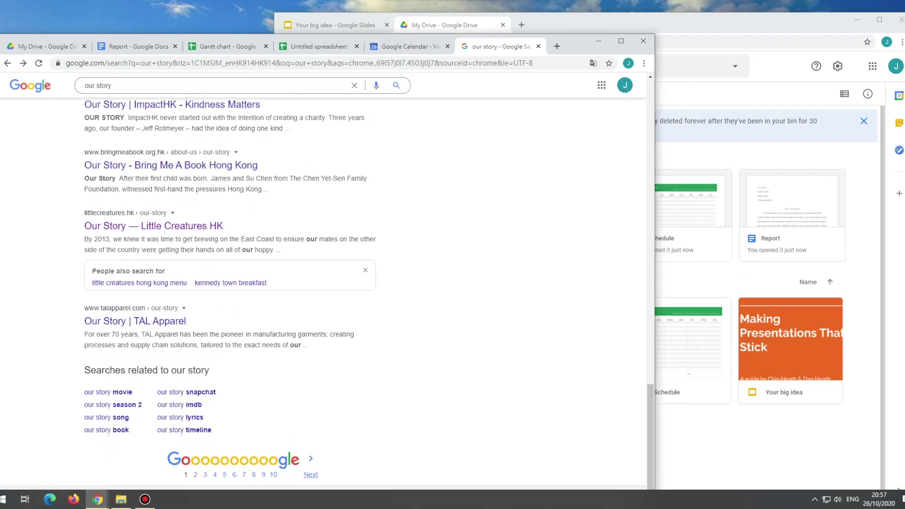
Step: Open the Redress Our Story page from results page 2 and select its WHAT WE DO paragraph
{"action": "left_click", "coordinate": [311, 474]}
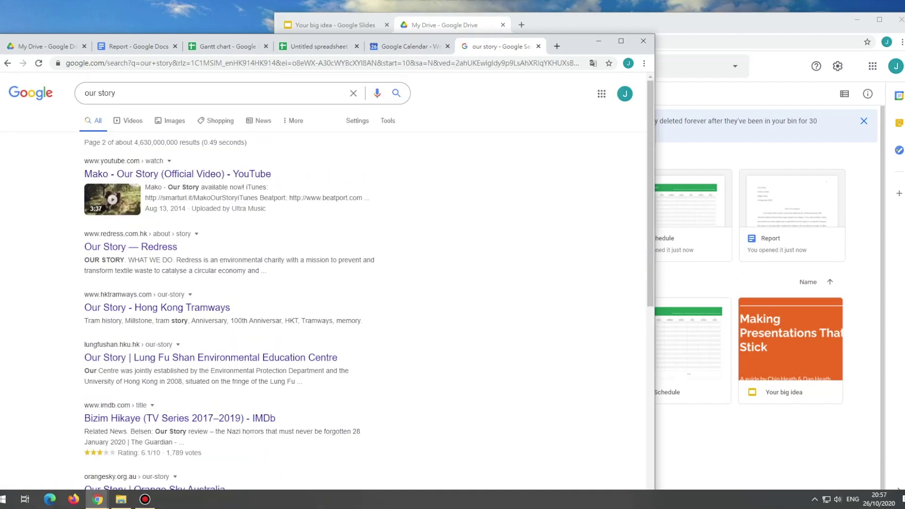
{"action": "scroll", "coordinate": [323, 283], "scroll_direction": "down", "scroll_amount": 1}
{"action": "left_click", "coordinate": [130, 198]}
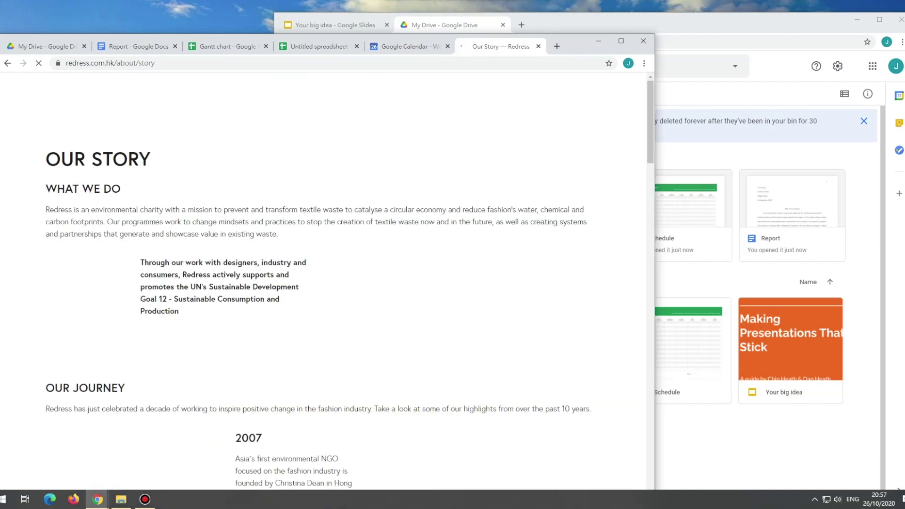
{"action": "scroll", "coordinate": [323, 283], "scroll_direction": "down", "scroll_amount": 1}
{"action": "left_click_drag", "start_coordinate": [46, 161], "coordinate": [287, 186]}
{"action": "key", "text": "ctrl+c"}
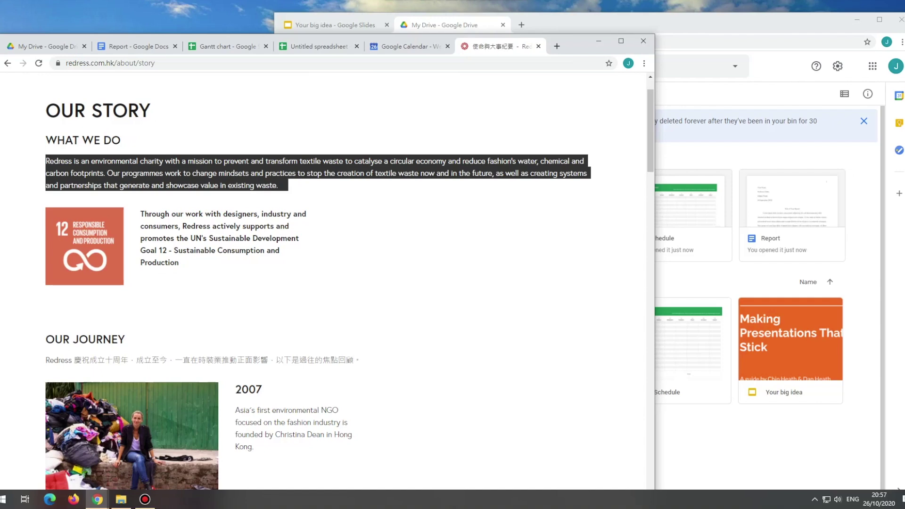
{"action": "left_click", "coordinate": [408, 46]}
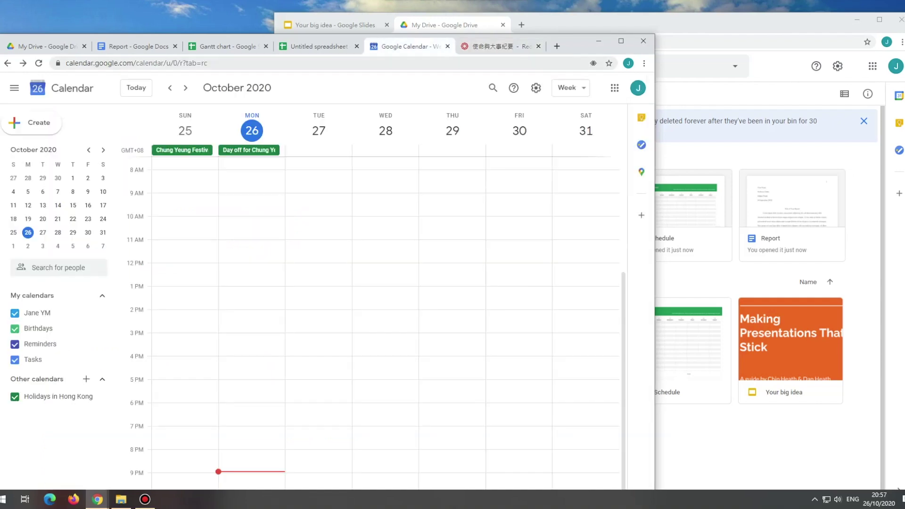
Step: Paste the Redress paragraph below 'Our story' in the Report and add a 'Sth like that' line
{"action": "left_click", "coordinate": [137, 47]}
{"action": "key", "text": "shift+Right"}
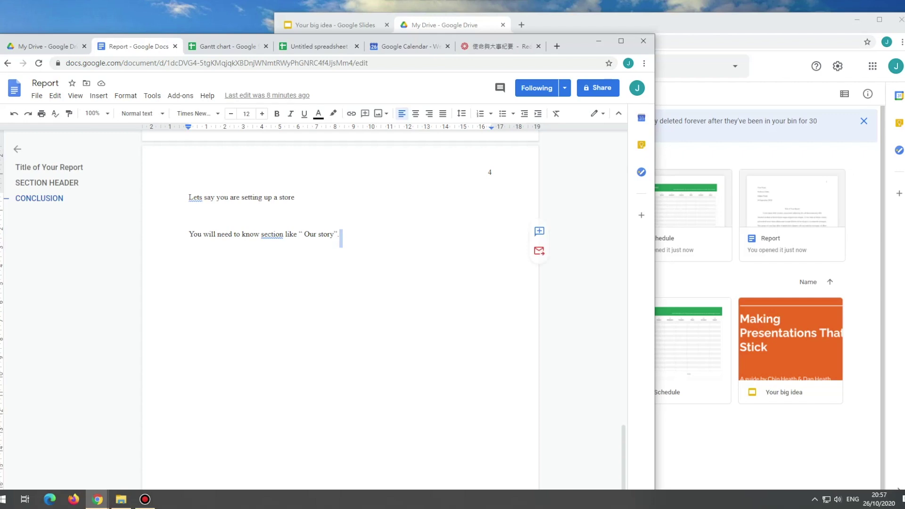
{"action": "key", "text": "Return"}
{"action": "key", "text": "Return"}
{"action": "key", "text": "ctrl+v"}
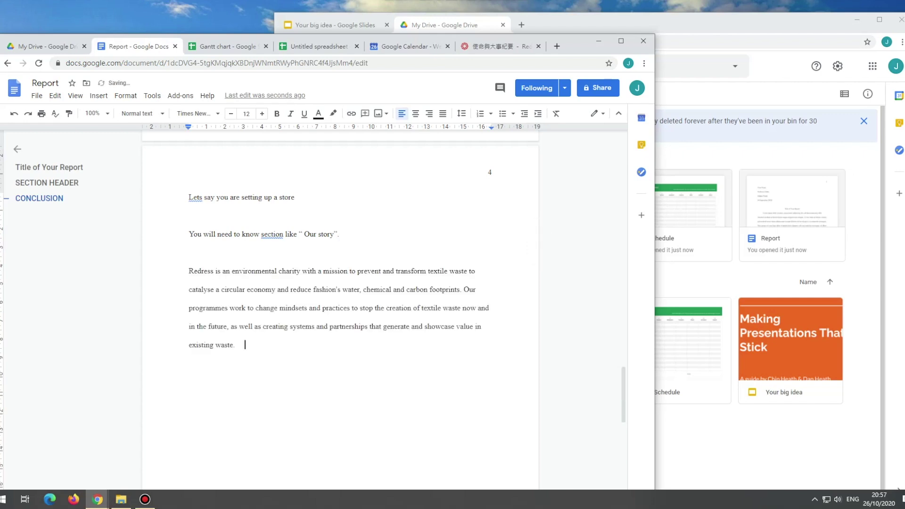
{"action": "type", "text": "\\"}
{"action": "key", "text": "Return"}
{"action": "key", "text": "Return"}
{"action": "type", "text": "Sth like tha"}
Step: Replace the opening 'Redress is' with 'My store is in fact an'
{"action": "double_click", "coordinate": [201, 271]}
{"action": "left_click", "coordinate": [211, 271]}
{"action": "left_click_drag", "start_coordinate": [211, 271], "coordinate": [189, 271]}
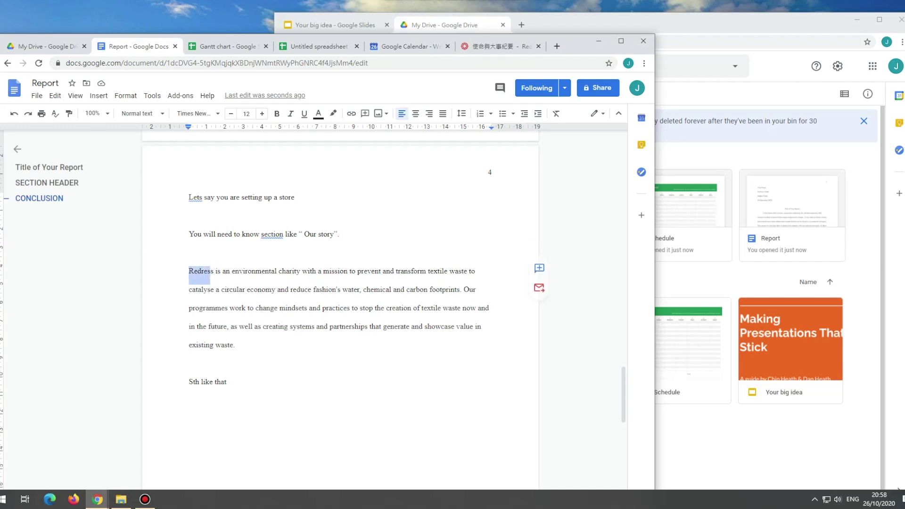
{"action": "key", "text": "BackSpace"}
{"action": "key", "text": "Delete"}
{"action": "key", "text": "Delete"}
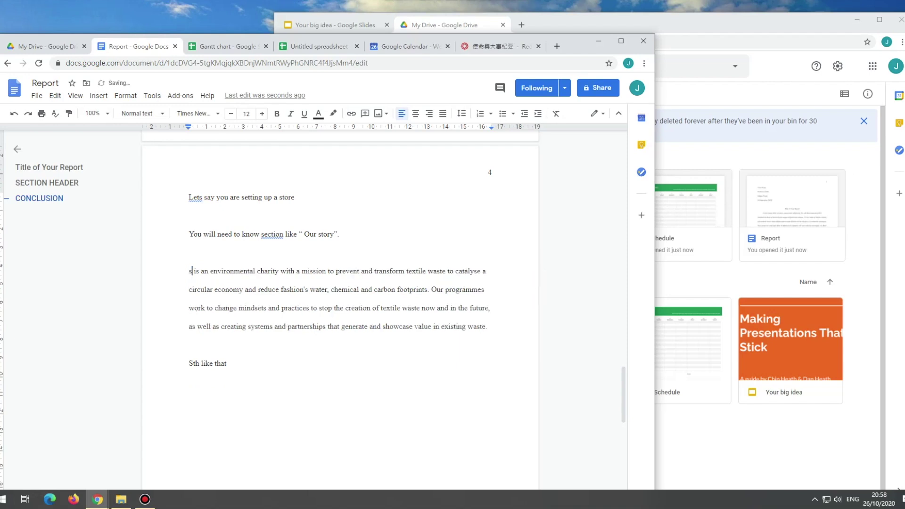
{"action": "type", "text": "My st"}
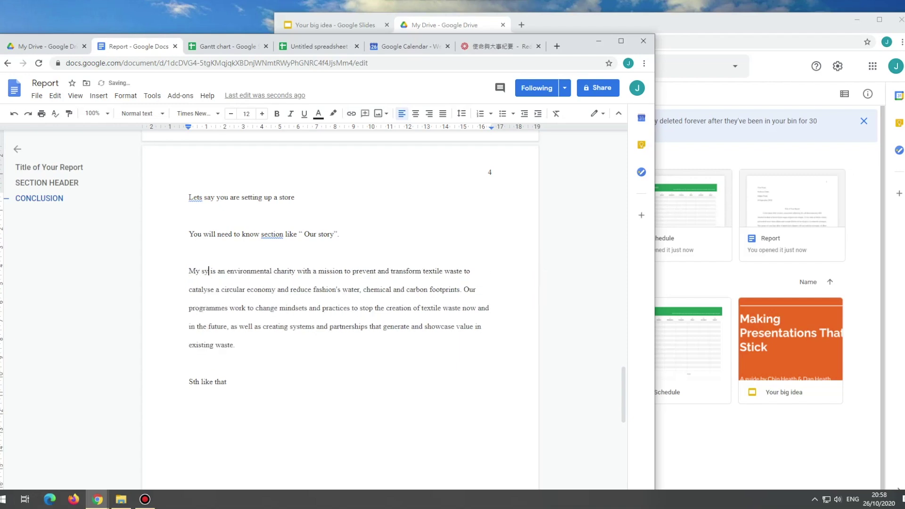
{"action": "type", "text": "ore is "}
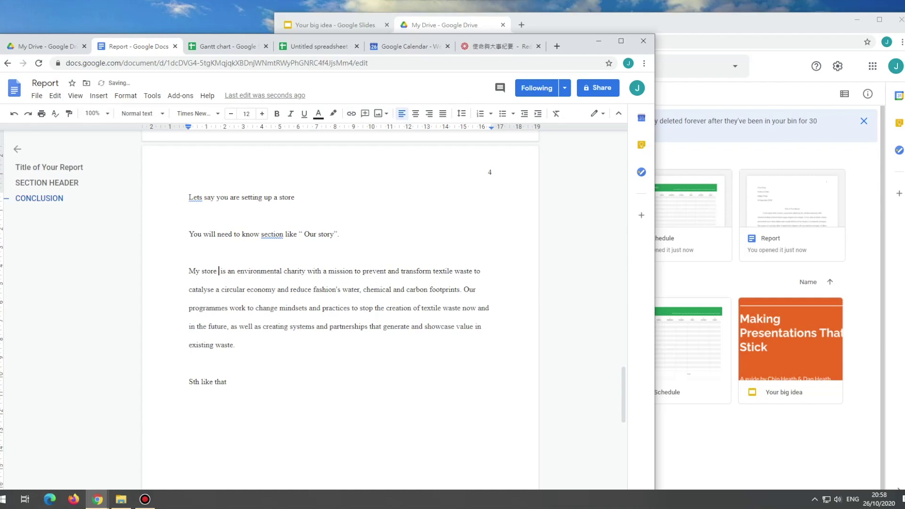
{"action": "type", "text": "in fact "}
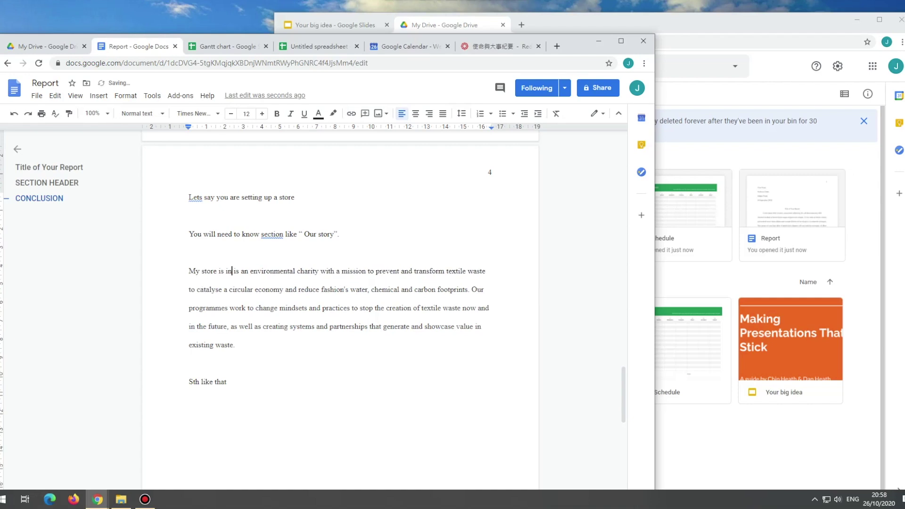
{"action": "type", "text": "an"}
{"action": "key", "text": "Delete"}
{"action": "key", "text": "Delete"}
{"action": "key", "text": "Delete"}
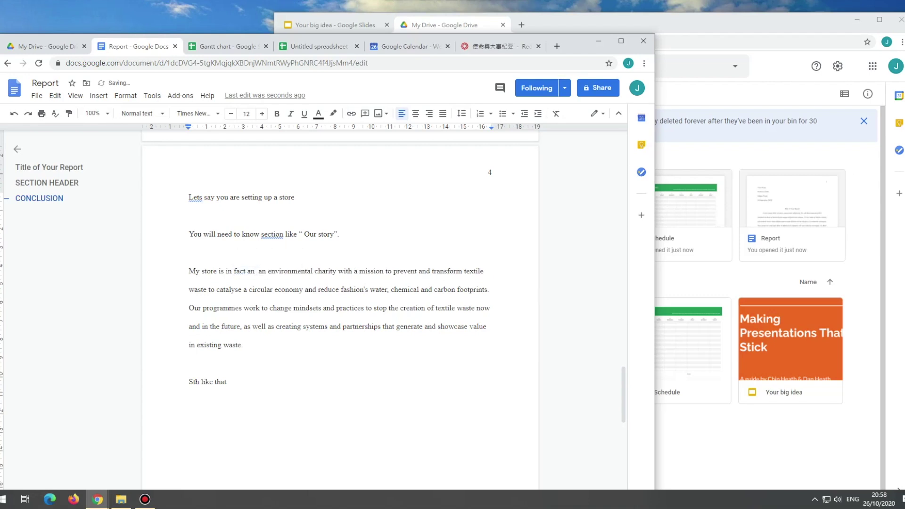
Step: Append ', bla bla bla.' after 'footprints' in the pasted paragraph
{"action": "left_click_drag", "start_coordinate": [257, 289], "coordinate": [245, 347]}
{"action": "left_click", "coordinate": [293, 289]}
{"action": "double_click", "coordinate": [322, 271]}
{"action": "left_click", "coordinate": [379, 289]}
{"action": "key", "text": "Down"}
{"action": "key", "text": "End"}
{"action": "key", "text": "Up"}
{"action": "key", "text": "BackSpace"}
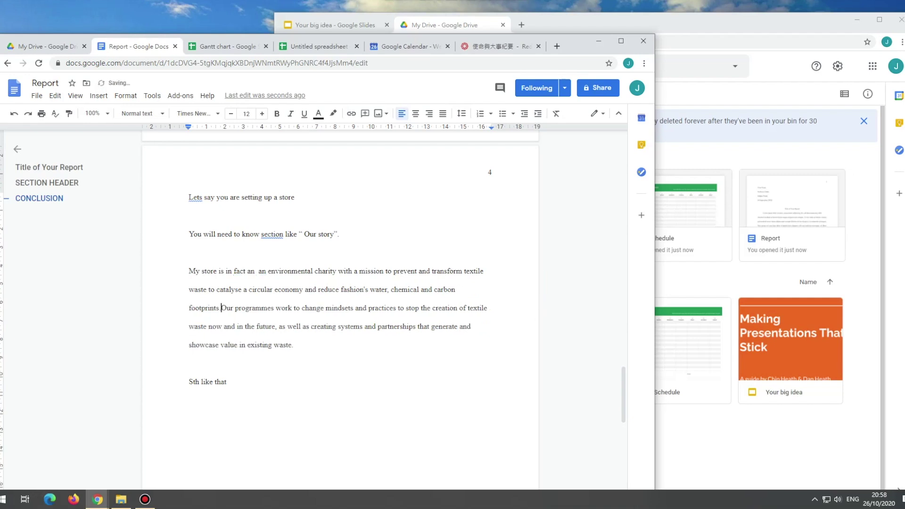
{"action": "key", "text": "BackSpace"}
{"action": "type", "text": ", bla bla "}
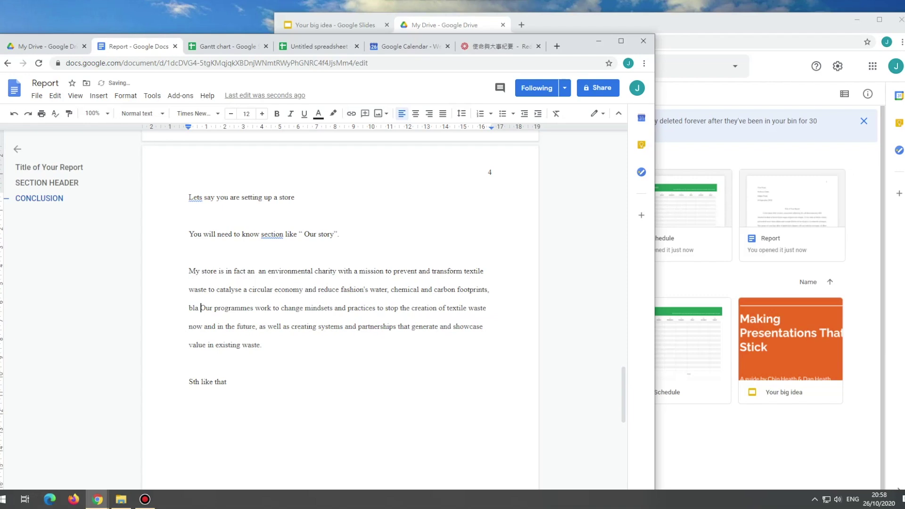
{"action": "type", "text": "bla."}
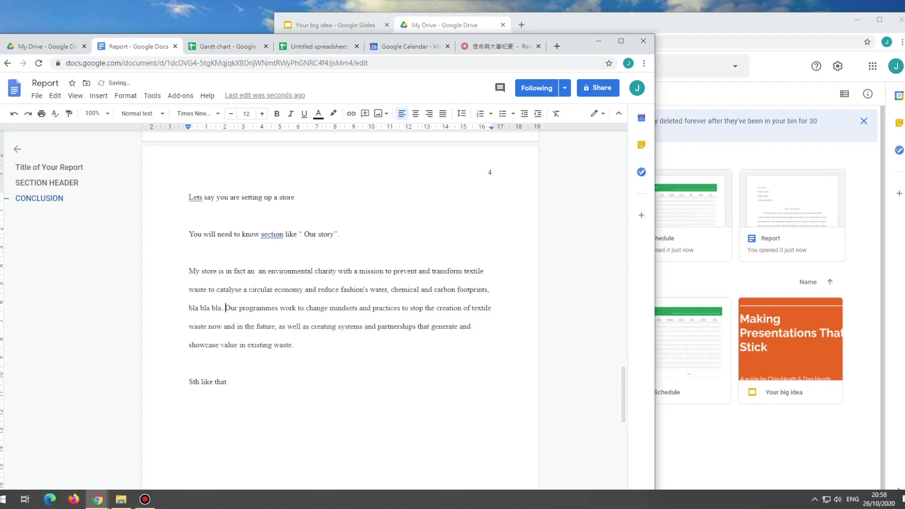
{"action": "left_click", "coordinate": [228, 382]}
Step: Delete the duplicate 'an' and accept the spelling fixes 'sections' and 'environmental'
{"action": "left_click_drag", "start_coordinate": [255, 272], "coordinate": [268, 272]}
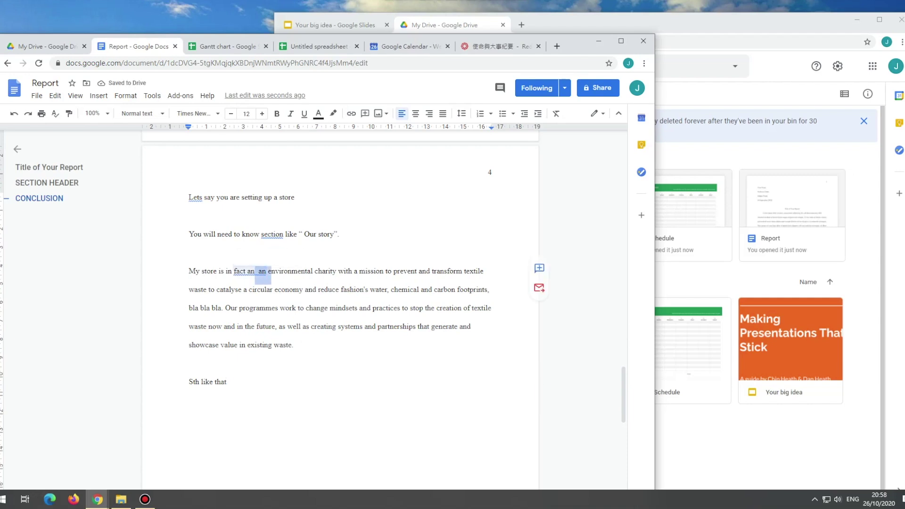
{"action": "key", "text": "BackSpace"}
{"action": "left_click", "coordinate": [280, 234]}
{"action": "left_click", "coordinate": [279, 221]}
{"action": "left_click", "coordinate": [278, 272]}
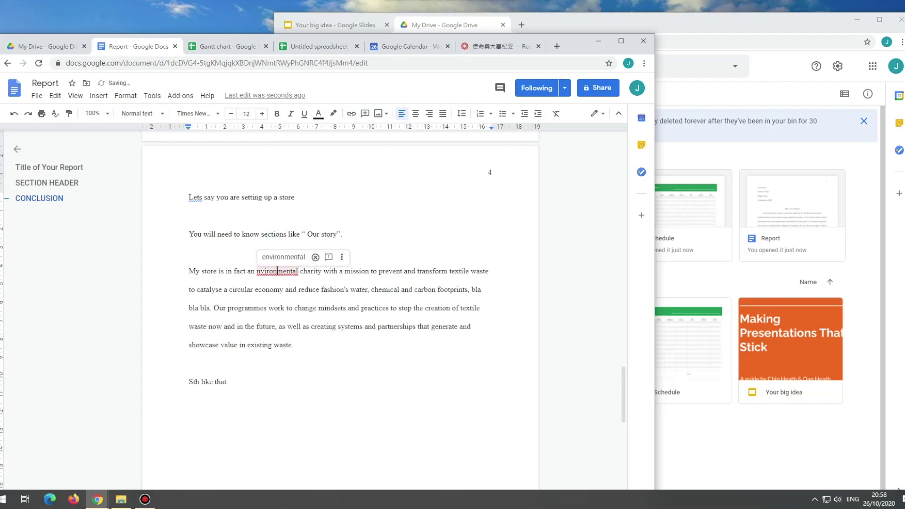
{"action": "left_click", "coordinate": [283, 257]}
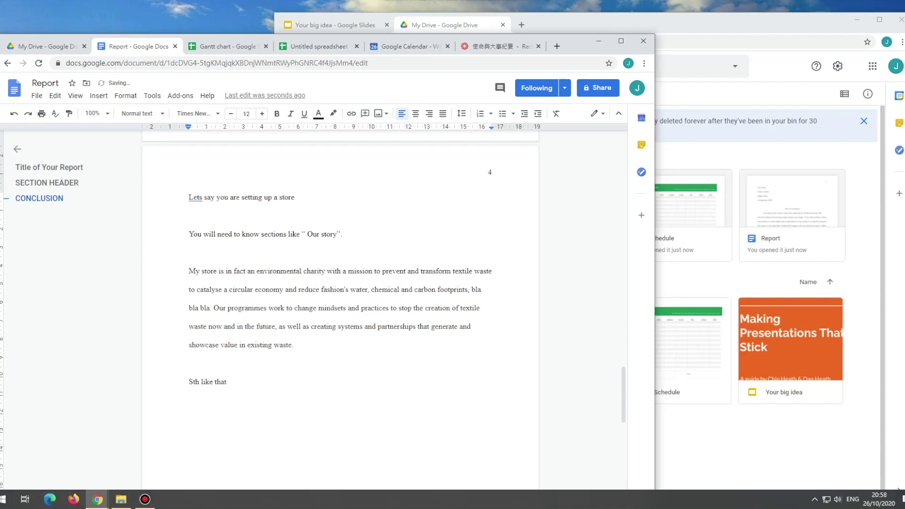
Step: Add the line 'And you will need an pretentious excel' above 'Sth like that'
{"action": "scroll", "coordinate": [340, 312], "scroll_direction": "up", "scroll_amount": 1}
{"action": "left_click", "coordinate": [189, 412]}
{"action": "type", "text": "And "}
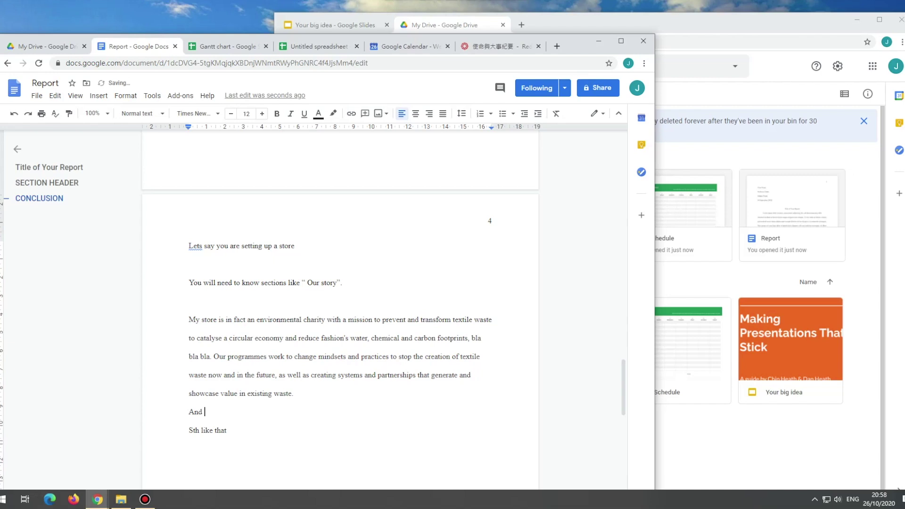
{"action": "type", "text": "you will need an pretentious excel"}
Step: Switch to the Gantt chart spreadsheet
{"action": "key", "text": "shift+F10"}
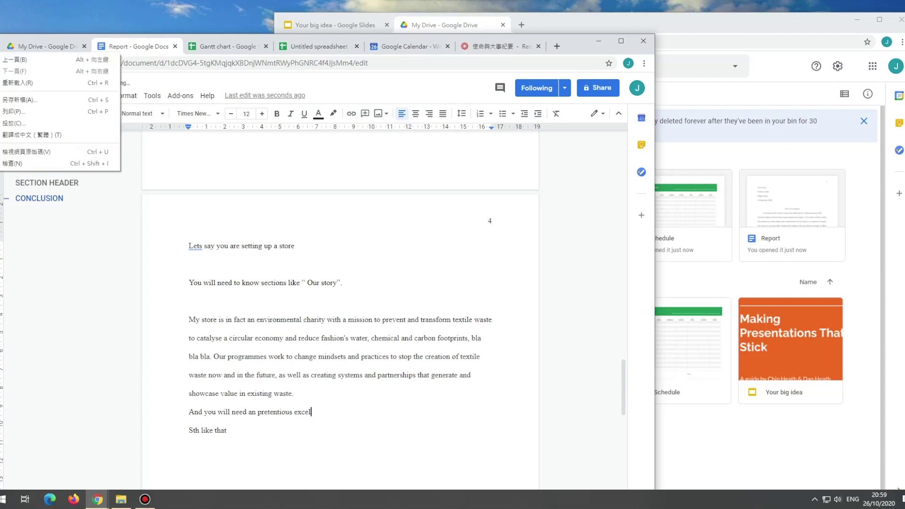
{"action": "key", "text": "Escape"}
{"action": "key", "text": "ctrl+Tab"}
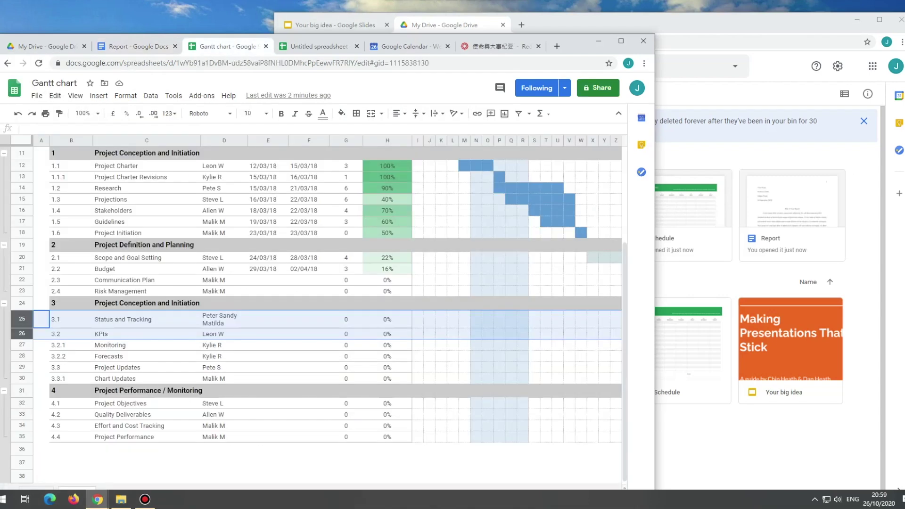
Step: Check the task rows, including the Status and Tracking and Project Objectives cells
{"action": "scroll", "coordinate": [314, 318], "scroll_direction": "down", "scroll_amount": 1}
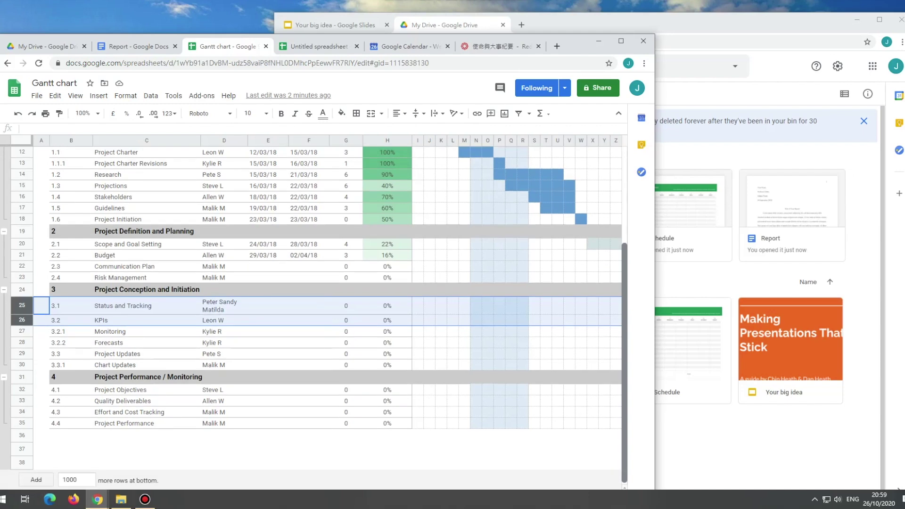
{"action": "left_click", "coordinate": [224, 331]}
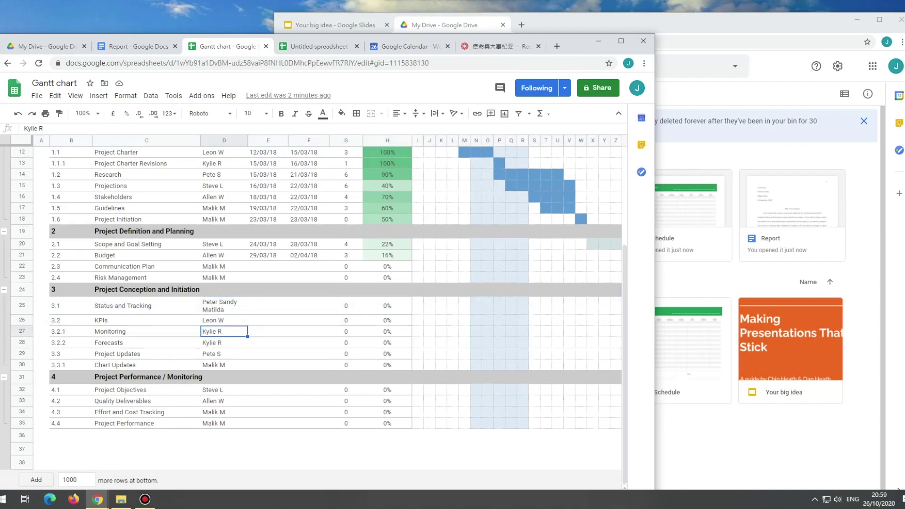
{"action": "left_click", "coordinate": [146, 244]}
{"action": "left_click", "coordinate": [146, 230]}
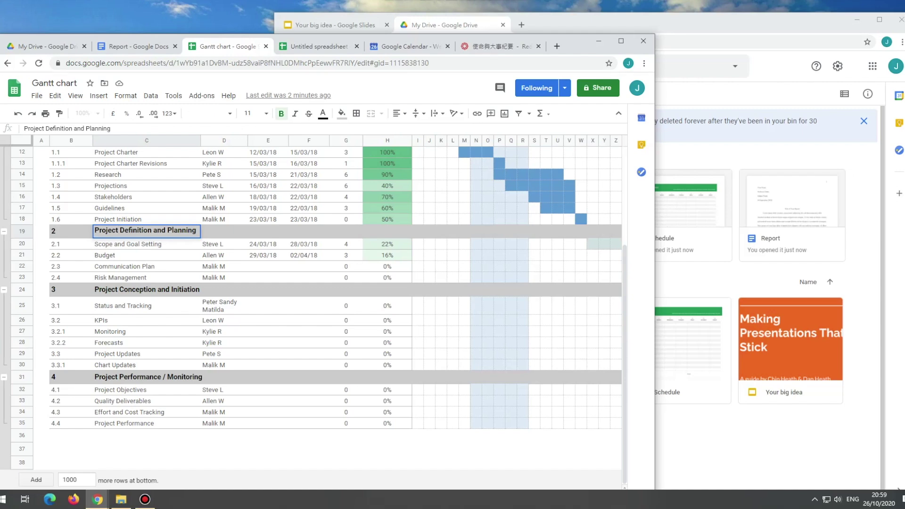
{"action": "left_click", "coordinate": [142, 304]}
{"action": "double_click", "coordinate": [151, 302]}
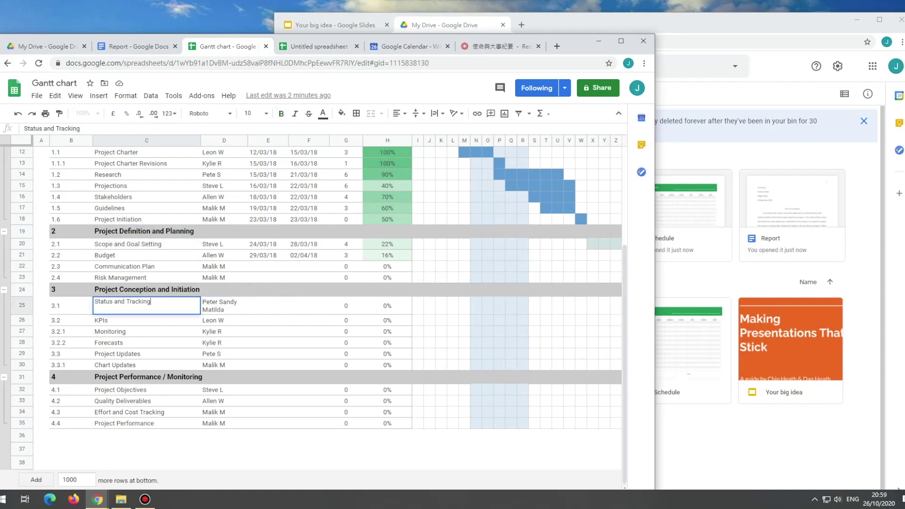
{"action": "left_click", "coordinate": [146, 389]}
{"action": "left_click_drag", "start_coordinate": [142, 385], "coordinate": [142, 390]}
{"action": "scroll", "coordinate": [142, 384], "scroll_direction": "up", "scroll_amount": 1}
{"action": "scroll", "coordinate": [141, 384], "scroll_direction": "down", "scroll_amount": 1}
{"action": "left_click", "coordinate": [224, 175]}
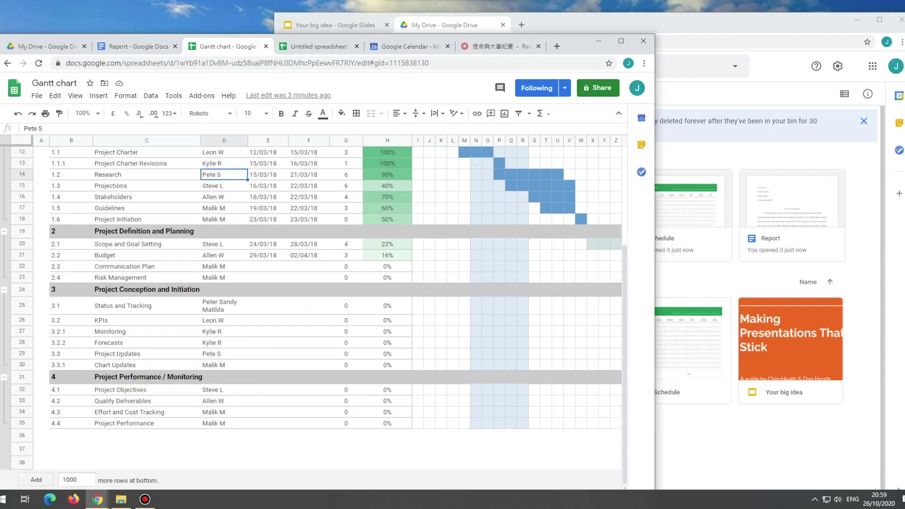
{"action": "scroll", "coordinate": [311, 292], "scroll_direction": "up", "scroll_amount": 5}
{"action": "scroll", "coordinate": [311, 293], "scroll_direction": "down", "scroll_amount": 1}
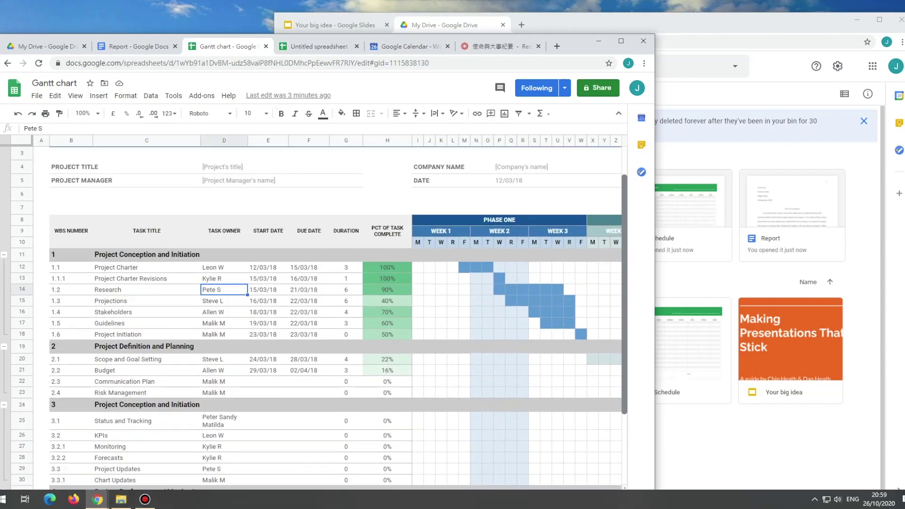
Step: Rename the PHASE ONE header to 'Oct 10 - Oct 31 (Halloween :)'
{"action": "double_click", "coordinate": [500, 220]}
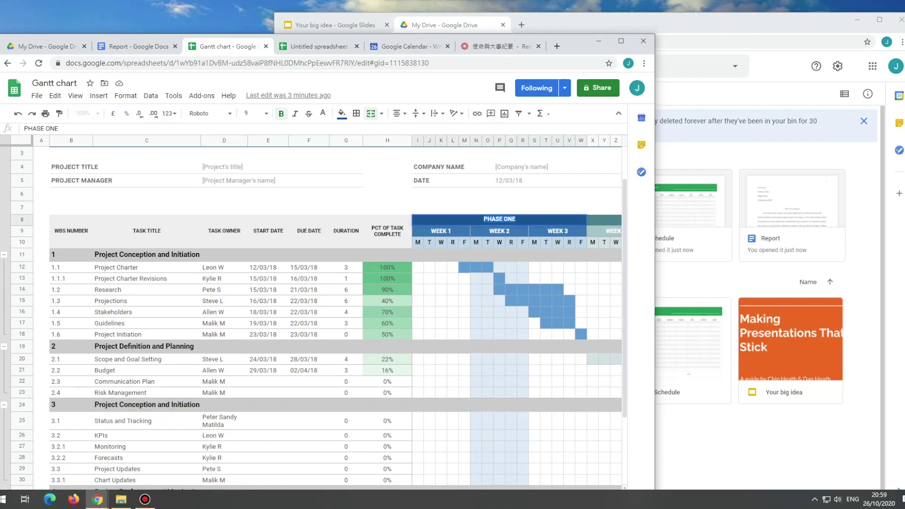
{"action": "key", "text": "ctrl+a"}
{"action": "type", "text": "Oct 10 - Oct 31"}
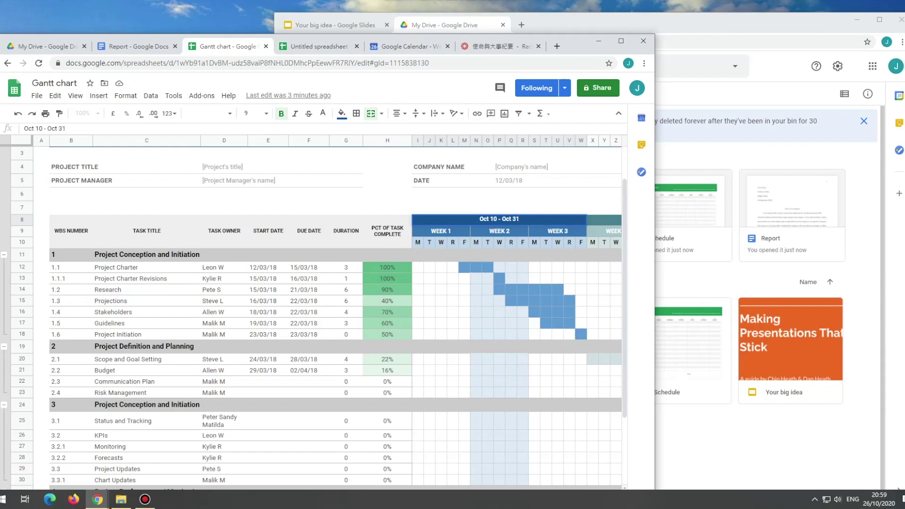
{"action": "type", "text": " ()Hallow"}
{"action": "key", "text": "BackSpace"}
{"action": "type", "text": "ween"}
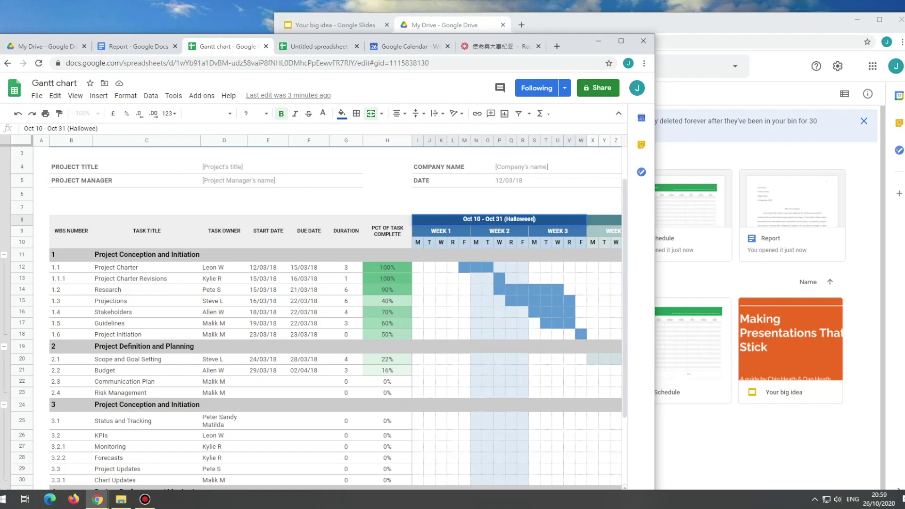
{"action": "type", "text": " :"}
{"action": "key", "text": "BackSpace"}
{"action": "type", "text": ":"}
{"action": "left_click_drag", "start_coordinate": [417, 267], "coordinate": [452, 267]}
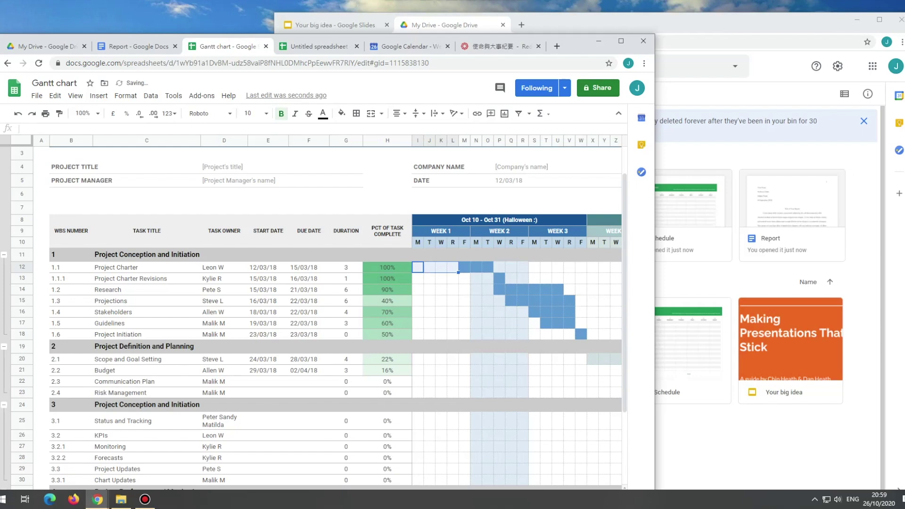
Step: Fill I12:L12 dark blue and the Stakeholders bar cells K16:M16 red
{"action": "left_click", "coordinate": [341, 113]}
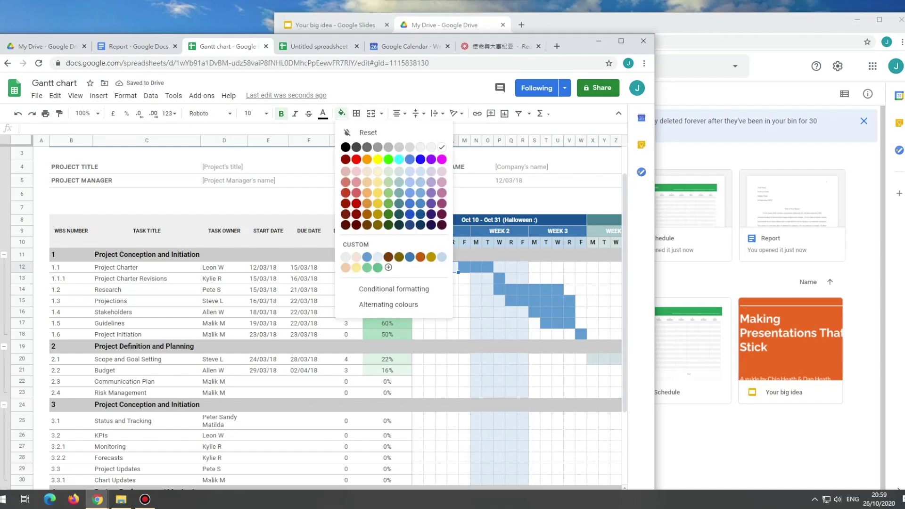
{"action": "left_click", "coordinate": [407, 154]}
{"action": "left_click", "coordinate": [453, 301]}
{"action": "scroll", "coordinate": [330, 311], "scroll_direction": "up", "scroll_amount": 1}
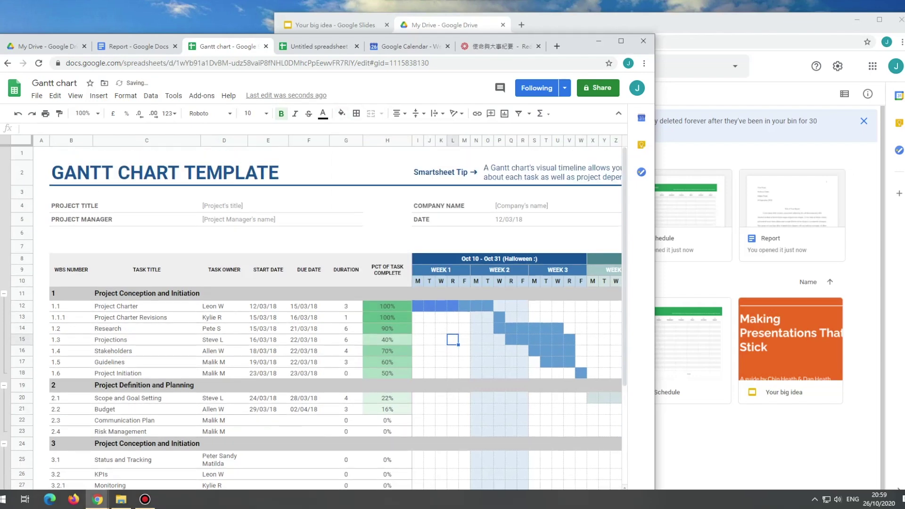
{"action": "scroll", "coordinate": [330, 311], "scroll_direction": "down", "scroll_amount": 1}
{"action": "left_click_drag", "start_coordinate": [441, 298], "coordinate": [464, 299]}
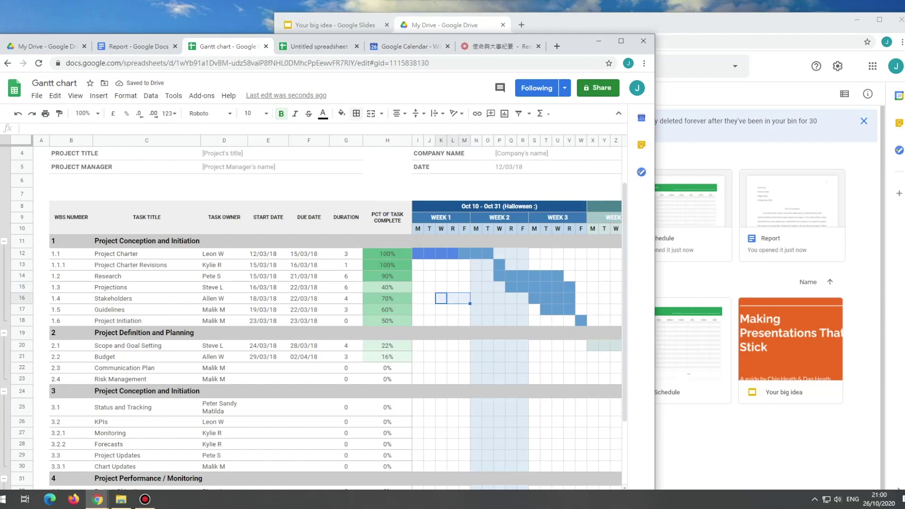
{"action": "left_click", "coordinate": [342, 113]}
{"action": "left_click", "coordinate": [357, 159]}
{"action": "left_click", "coordinate": [487, 310]}
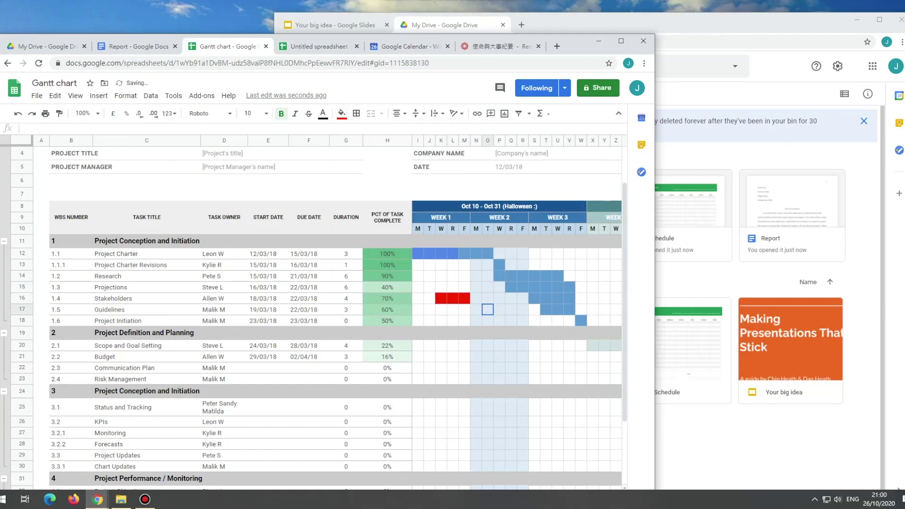
Step: Bold the Budget row's week-1 cells and fill the Budget and Guidelines bars orange
{"action": "scroll", "coordinate": [330, 321], "scroll_direction": "down", "scroll_amount": 2}
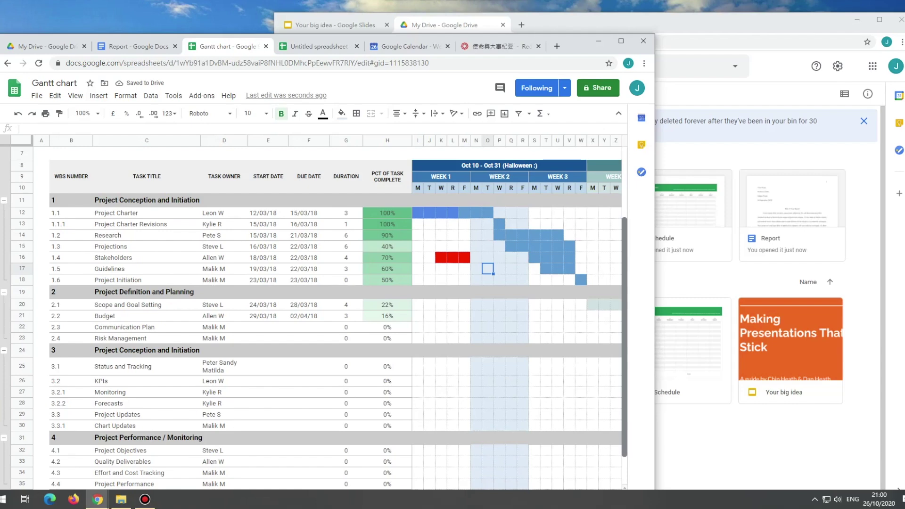
{"action": "left_click_drag", "start_coordinate": [441, 315], "coordinate": [476, 315]}
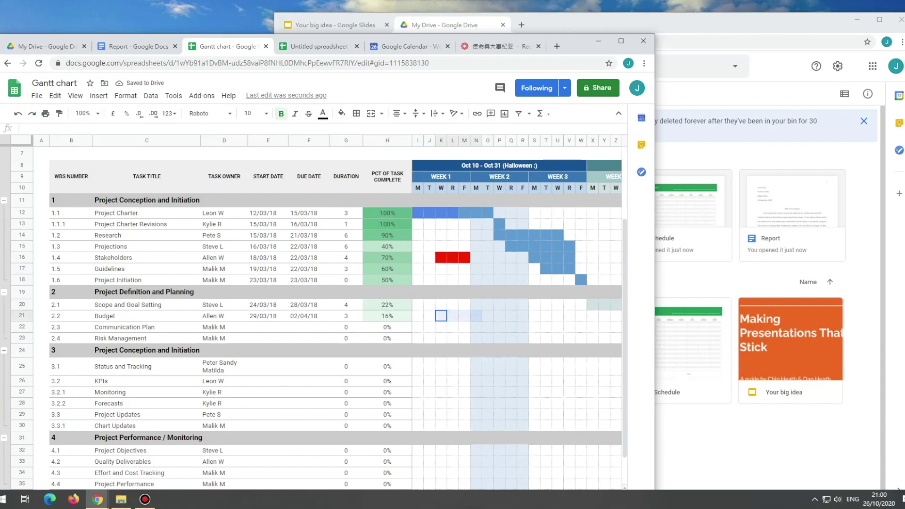
{"action": "key", "text": "ctrl+b"}
{"action": "left_click", "coordinate": [342, 113]}
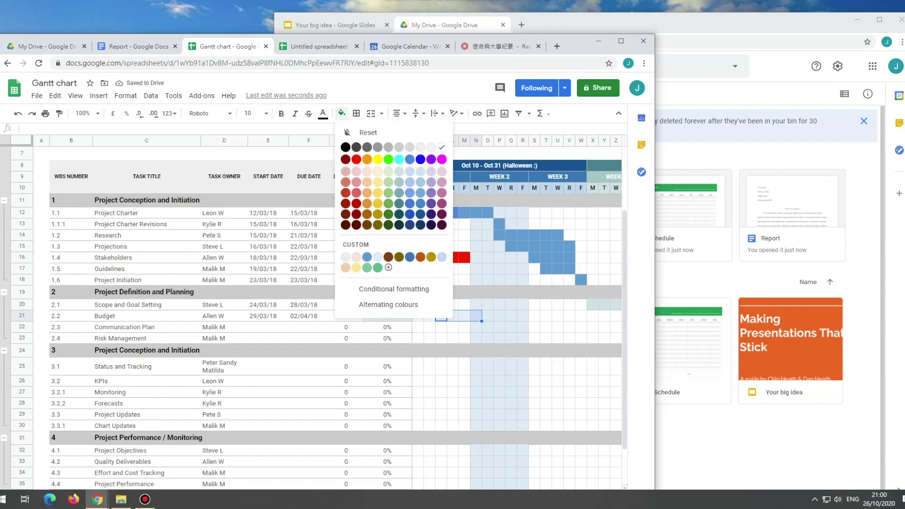
{"action": "left_click", "coordinate": [370, 208]}
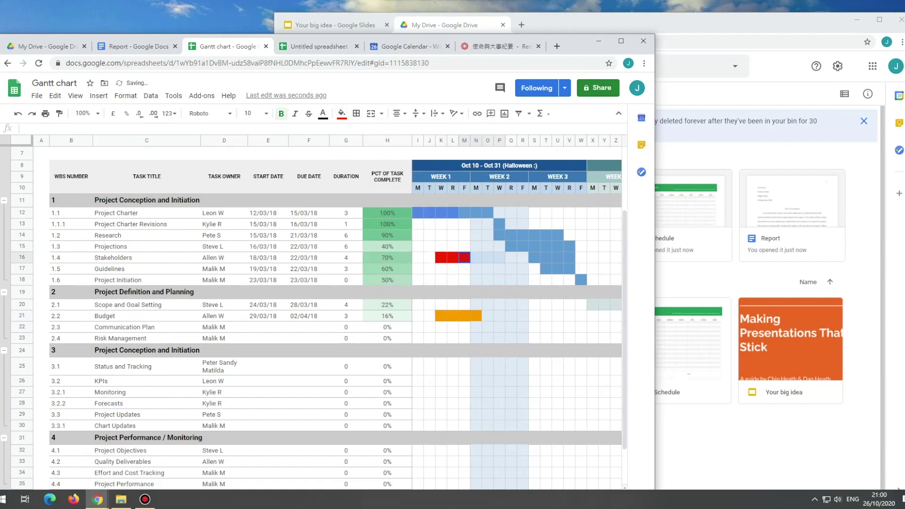
{"action": "left_click", "coordinate": [452, 268]}
{"action": "left_click_drag", "start_coordinate": [452, 268], "coordinate": [465, 269]}
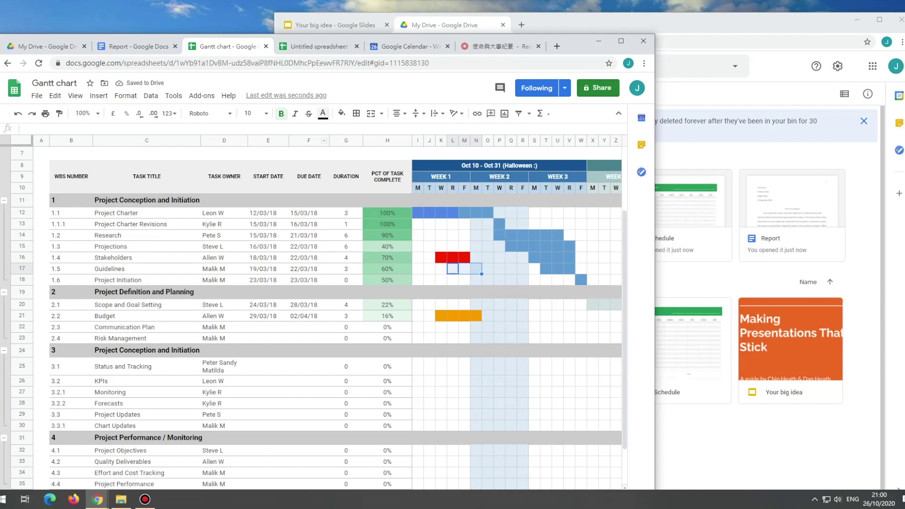
{"action": "left_click", "coordinate": [342, 114]}
{"action": "left_click", "coordinate": [367, 203]}
Step: Paste 24/03/18 as start date for four more tasks and as Status and Tracking's due date
{"action": "left_click", "coordinate": [511, 326]}
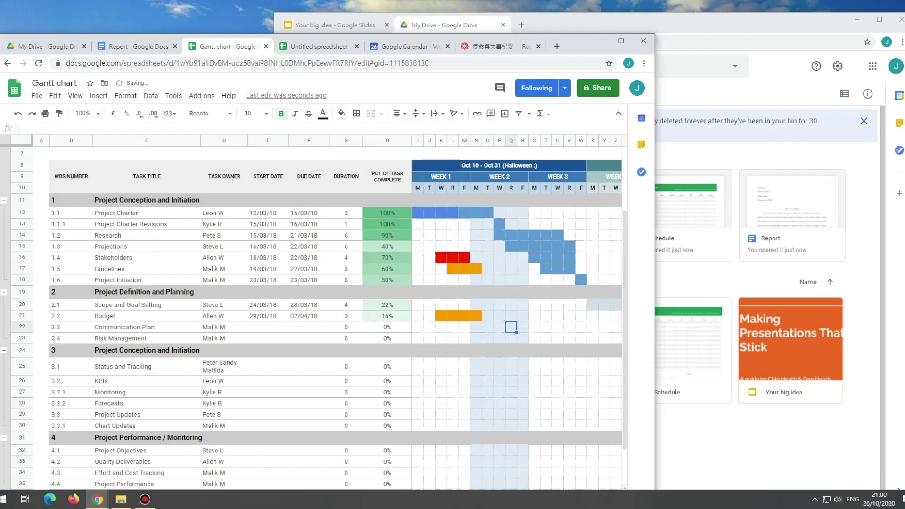
{"action": "scroll", "coordinate": [314, 319], "scroll_direction": "down", "scroll_amount": 3}
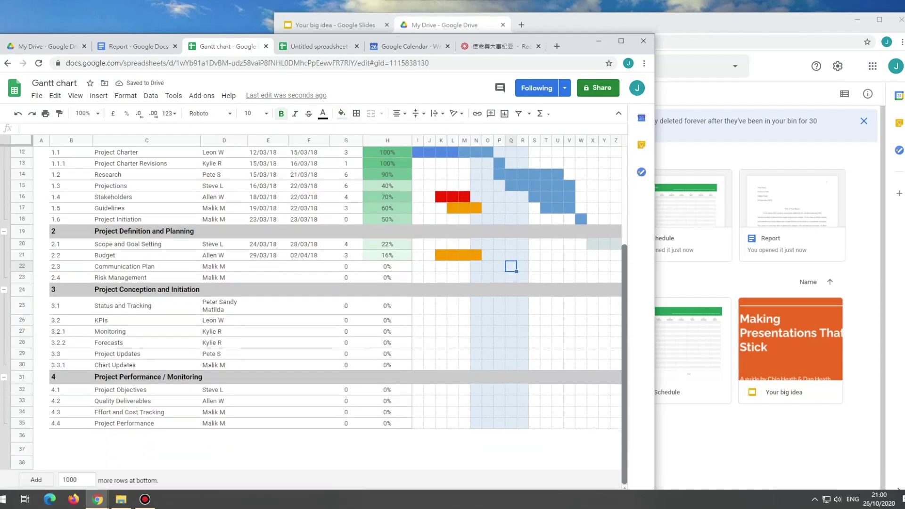
{"action": "left_click", "coordinate": [268, 244]}
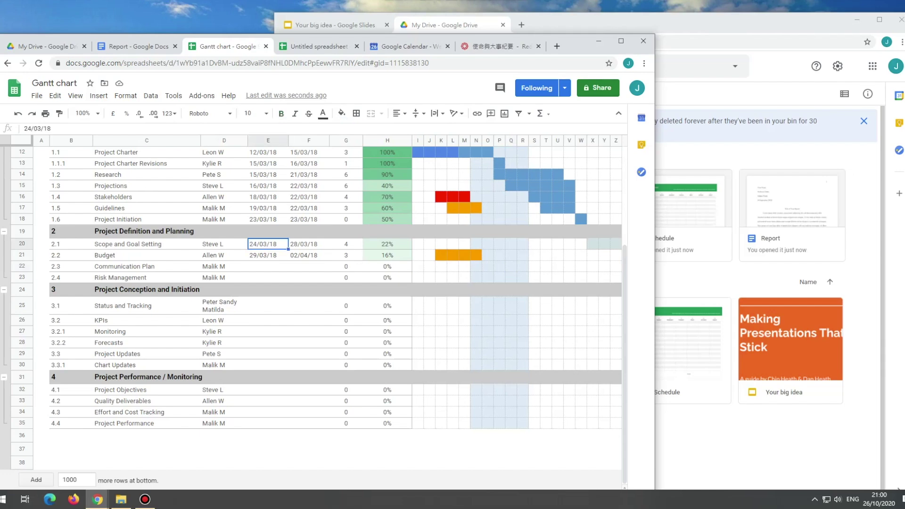
{"action": "key", "text": "Down"}
{"action": "key", "text": "Down"}
{"action": "type", "text": "24/03/18"}
{"action": "key", "text": "Down"}
{"action": "type", "text": "24/03/18"}
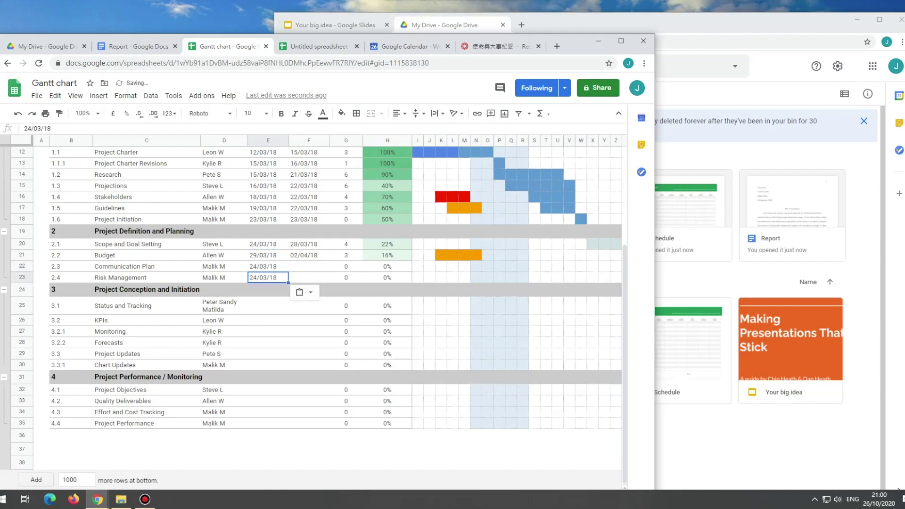
{"action": "key", "text": "Down"}
{"action": "key", "text": "Down"}
{"action": "key", "text": "Right"}
{"action": "type", "text": "24/03/18"}
{"action": "key", "text": "Down"}
{"action": "key", "text": "Left"}
{"action": "type", "text": "24/03/18"}
{"action": "key", "text": "Up"}
{"action": "type", "text": "24/03/18"}
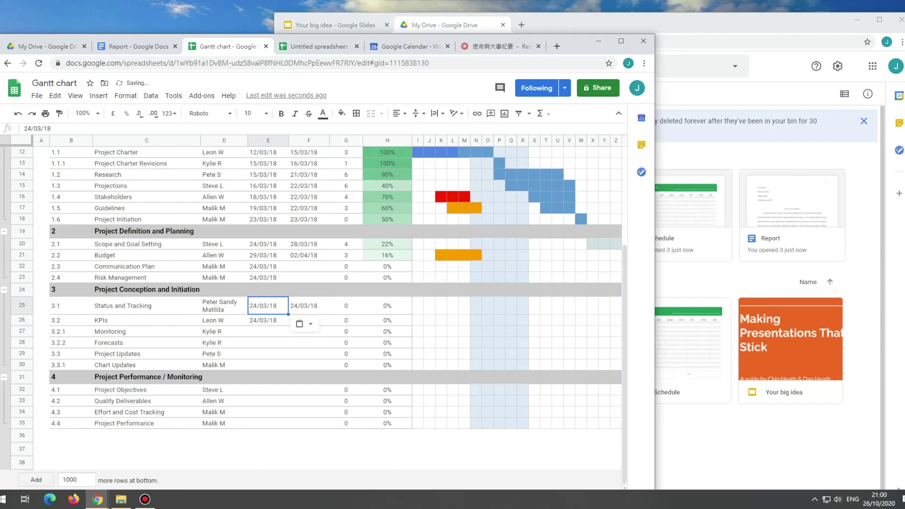
Step: Fill the Scope and Goal Setting bar cells P20:U20 dark grey
{"action": "left_click", "coordinate": [464, 306]}
{"action": "left_click_drag", "start_coordinate": [499, 243], "coordinate": [558, 243]}
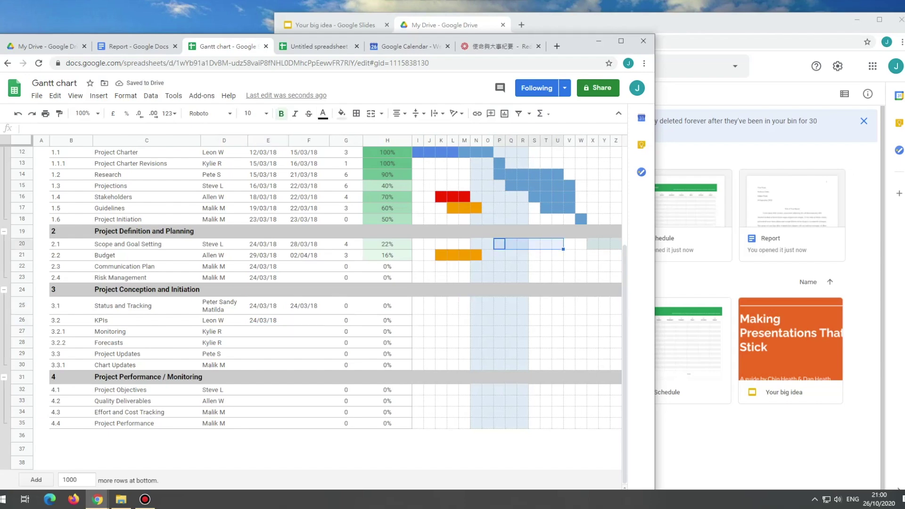
{"action": "left_click", "coordinate": [342, 113]}
{"action": "left_click", "coordinate": [366, 147]}
{"action": "left_click", "coordinate": [476, 277]}
{"action": "left_click", "coordinate": [523, 320]}
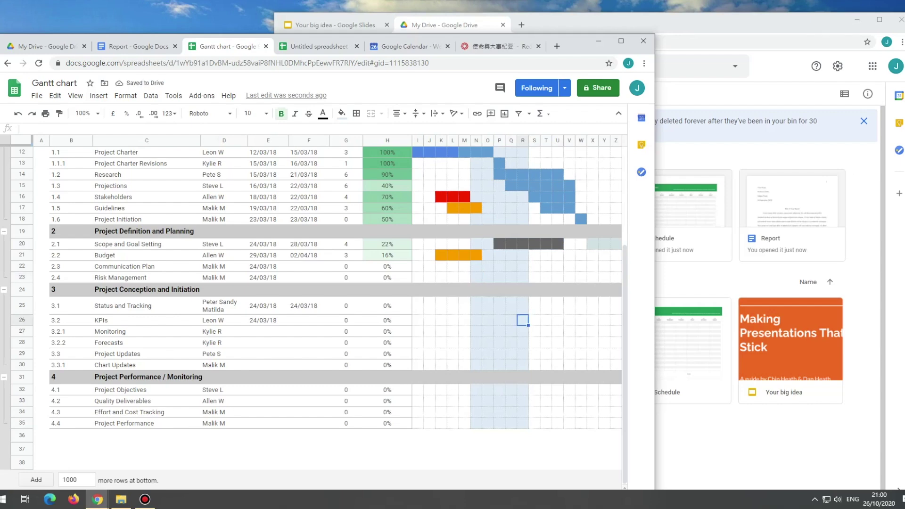
Step: Collapse the Project Performance / Monitoring section's row group
{"action": "scroll", "coordinate": [311, 283], "scroll_direction": "up", "scroll_amount": 3}
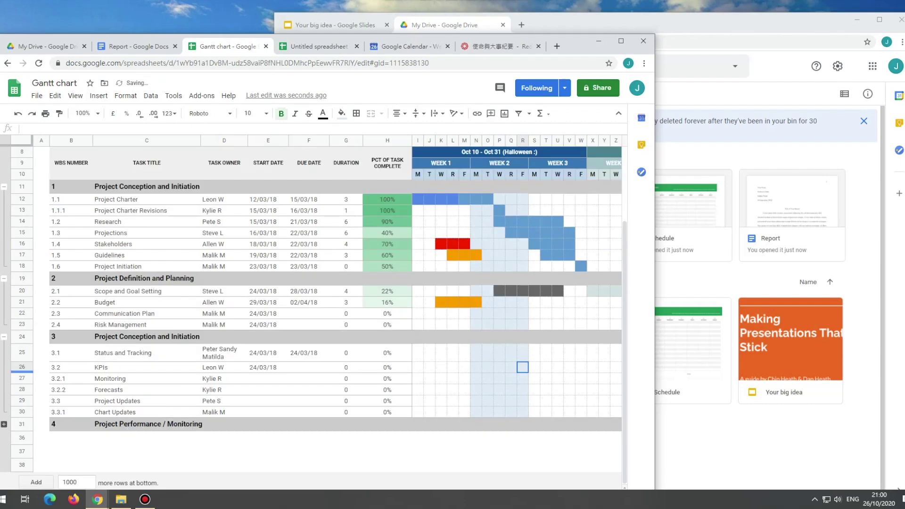
{"action": "left_click", "coordinate": [4, 424]}
{"action": "scroll", "coordinate": [312, 283], "scroll_direction": "up", "scroll_amount": 3}
{"action": "scroll", "coordinate": [311, 283], "scroll_direction": "down", "scroll_amount": 1}
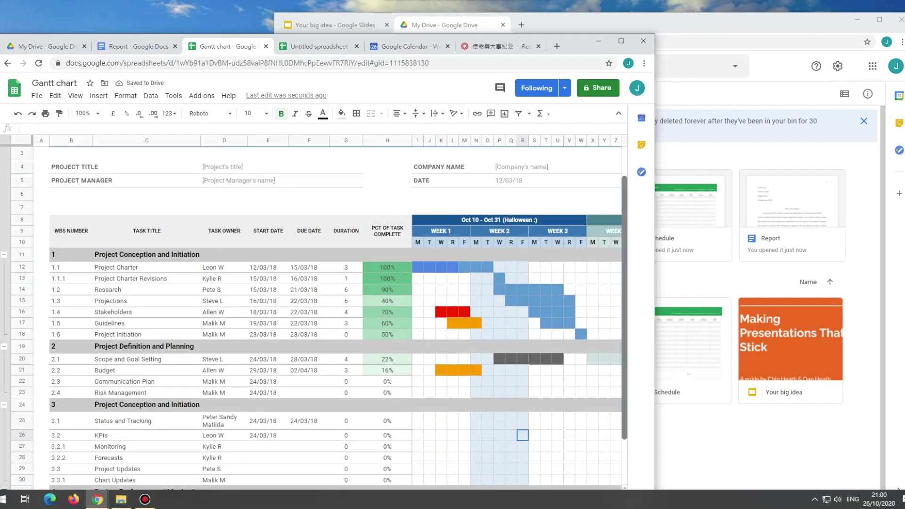
{"action": "scroll", "coordinate": [311, 282], "scroll_direction": "down", "scroll_amount": 2}
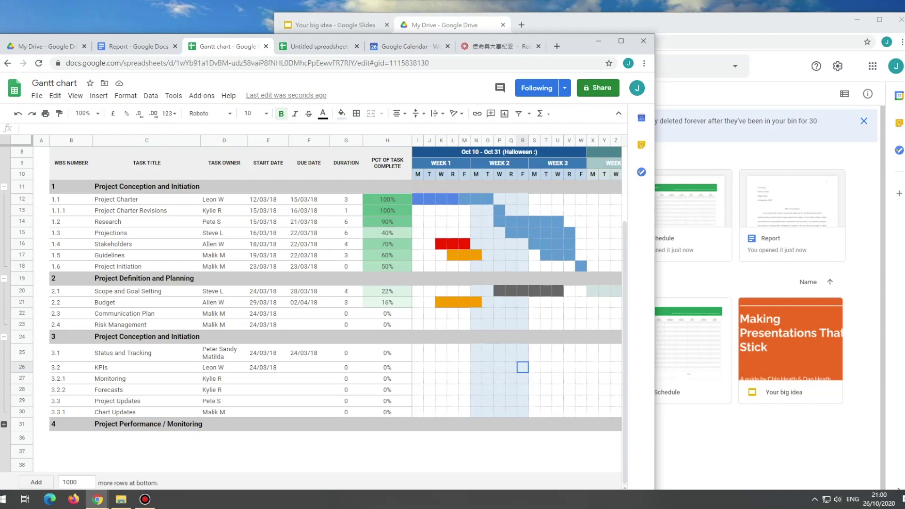
Step: Copy the Project Initiation row into rows 36 and 37 and over the KPIs row
{"action": "left_click", "coordinate": [22, 266]}
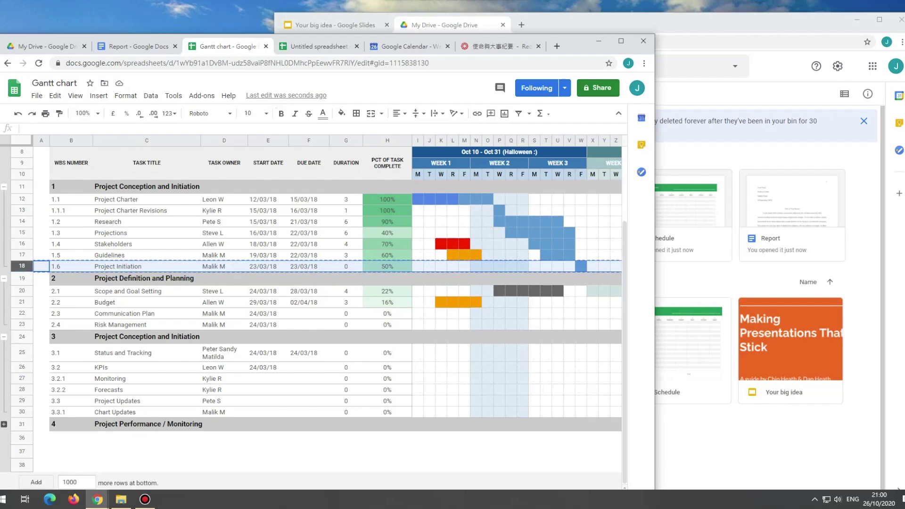
{"action": "key", "text": "ctrl+c"}
{"action": "left_click", "coordinate": [22, 437]}
{"action": "key", "text": "ctrl+v"}
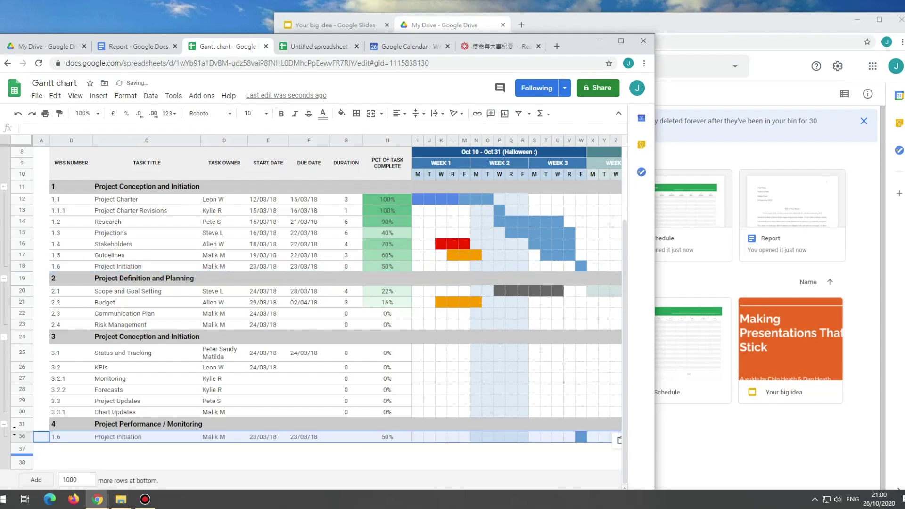
{"action": "key", "text": "Down"}
{"action": "key", "text": "ctrl+v"}
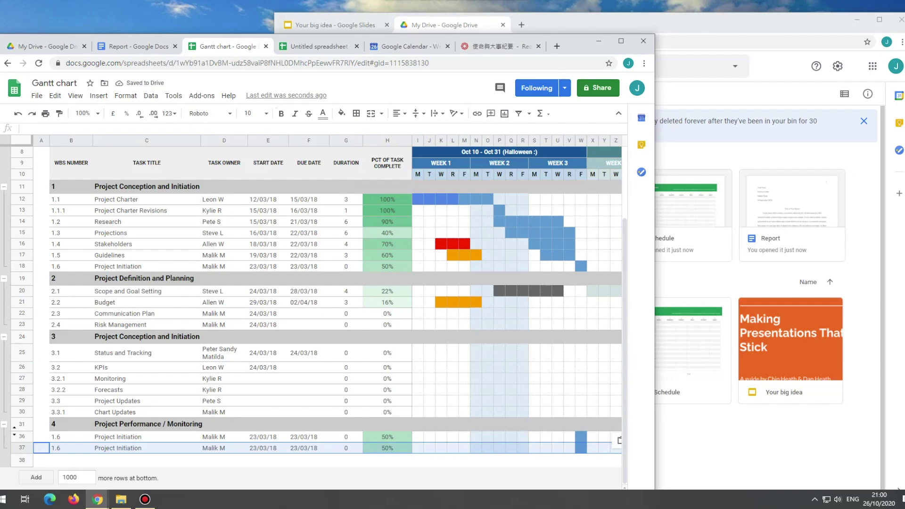
{"action": "left_click", "coordinate": [21, 368]}
{"action": "key", "text": "ctrl+v"}
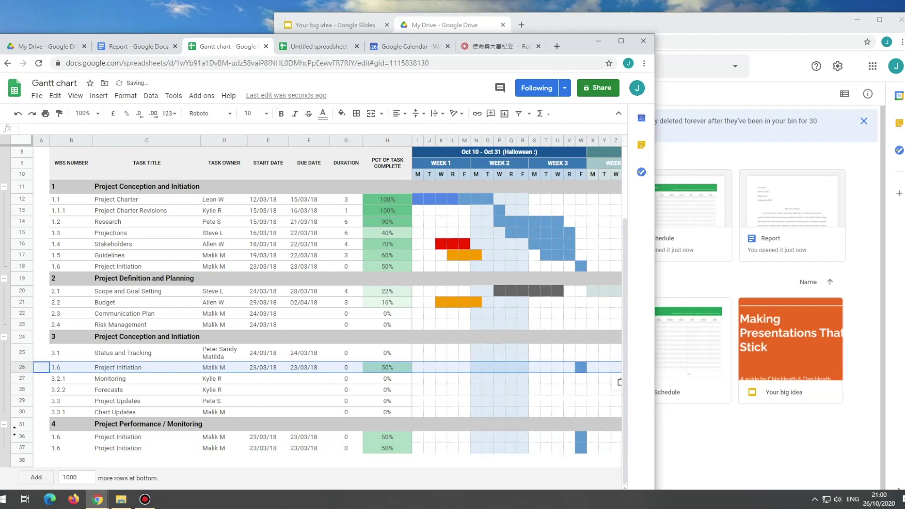
{"action": "left_click", "coordinate": [408, 46]}
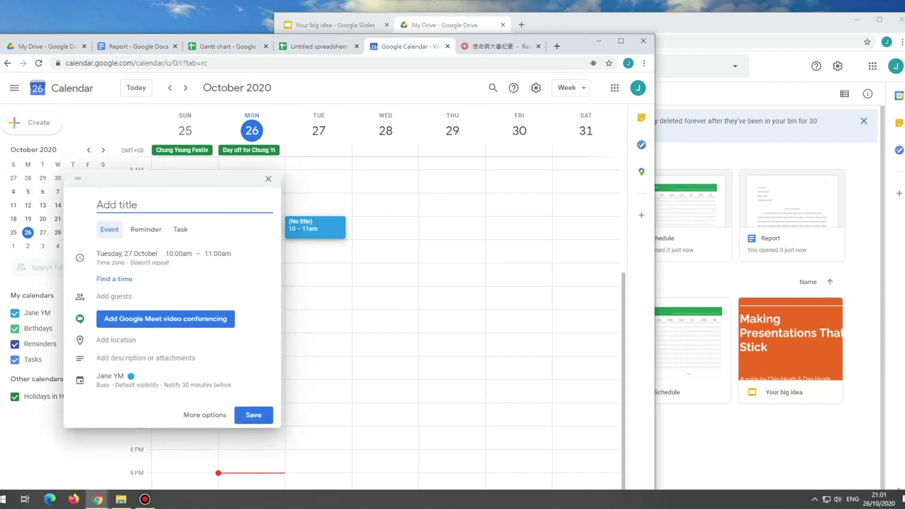
Step: Add an all-day 'Medical Follow Up' event on Monday 2 November
{"action": "key", "text": "Escape"}
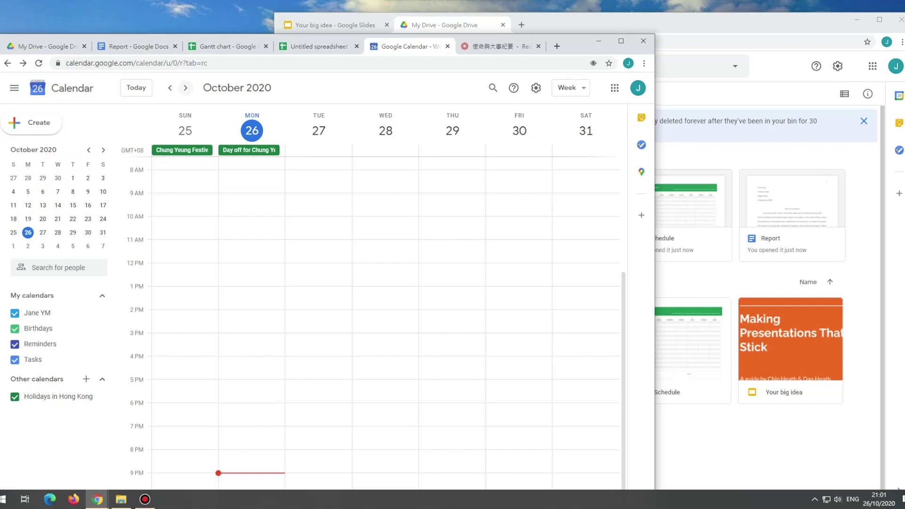
{"action": "left_click", "coordinate": [185, 88]}
{"action": "left_click", "coordinate": [248, 150]}
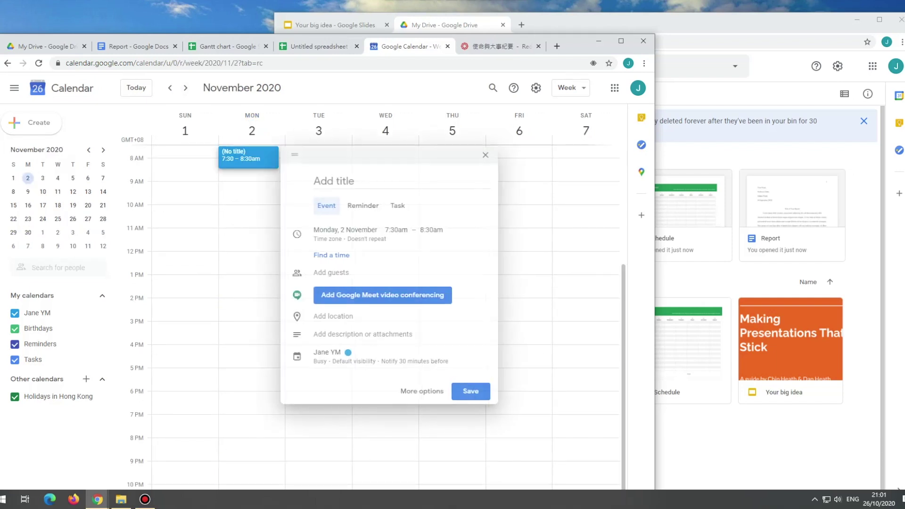
{"action": "type", "text": "Meet"}
{"action": "key", "text": "BackSpace"}
{"action": "key", "text": "BackSpace"}
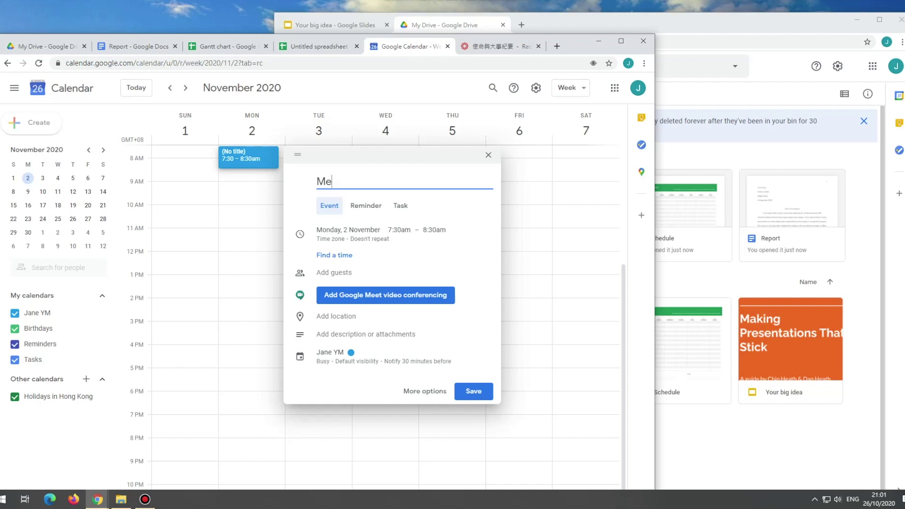
{"action": "type", "text": "dical "}
{"action": "type", "text": "Fold"}
{"action": "key", "text": "BackSpace"}
{"action": "type", "text": "low Up"}
{"action": "left_click", "coordinate": [348, 229]}
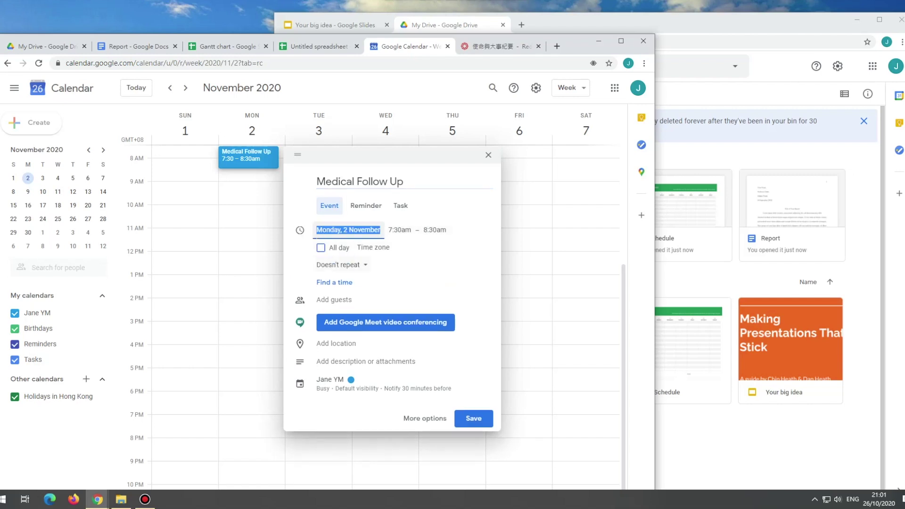
{"action": "left_click", "coordinate": [321, 247]}
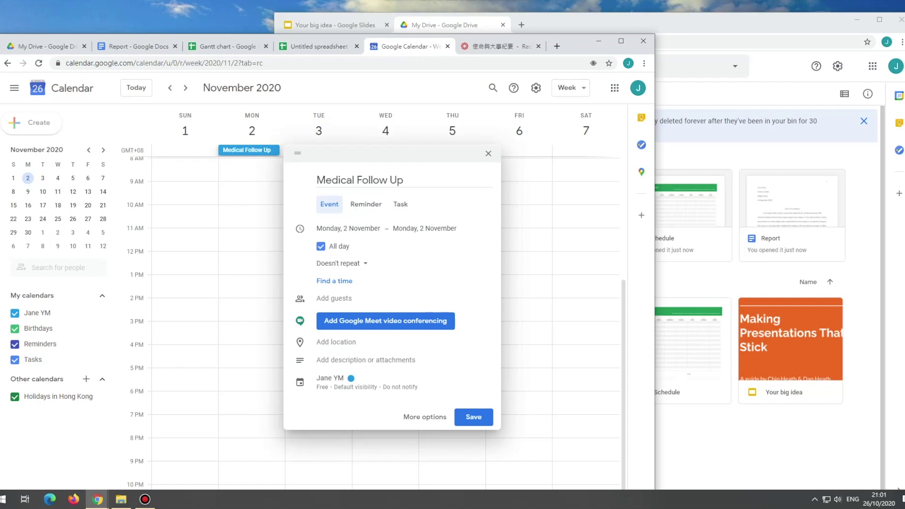
{"action": "left_click", "coordinate": [473, 417]}
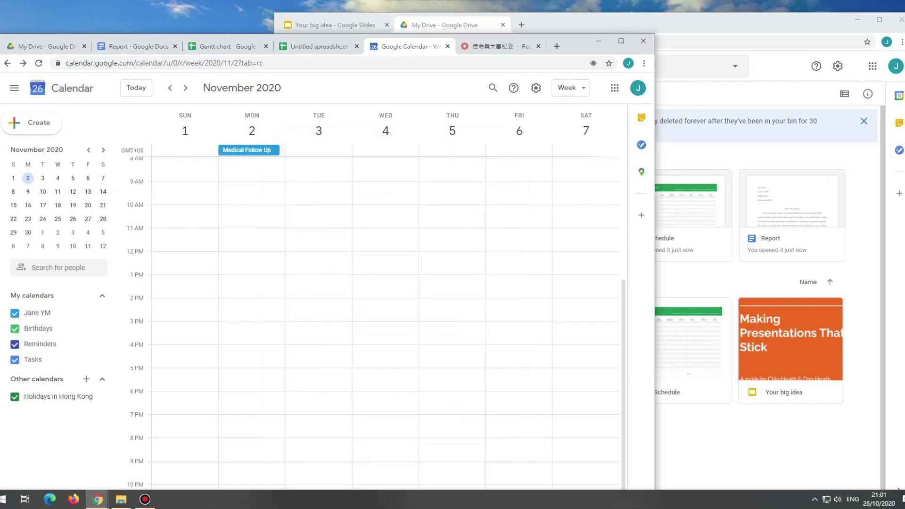
Step: Discard the stray untitled draft on Tuesday 3 November and return to the spreadsheet
{"action": "left_click", "coordinate": [315, 274]}
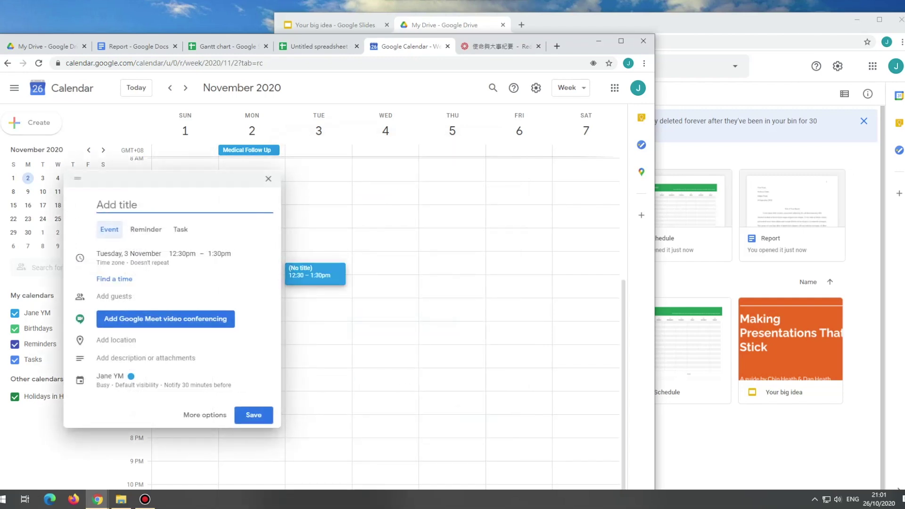
{"action": "left_click", "coordinate": [268, 178]}
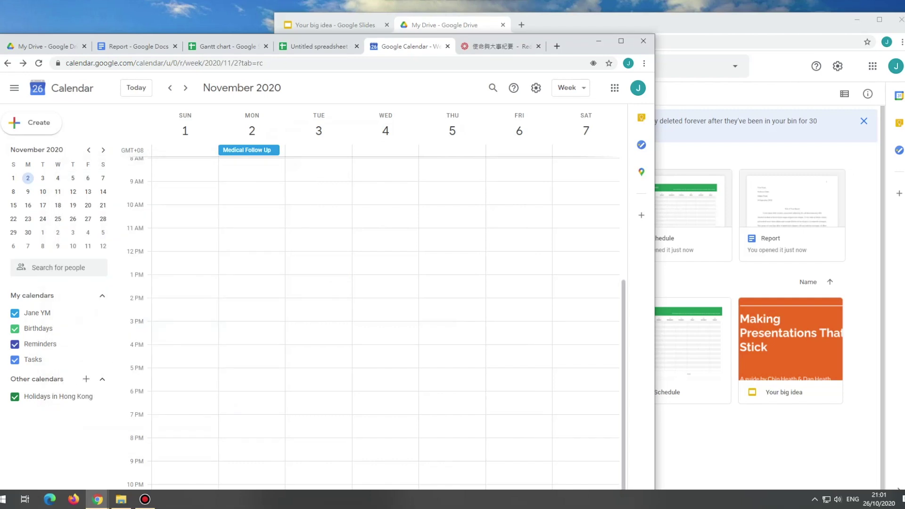
{"action": "left_click", "coordinate": [319, 46]}
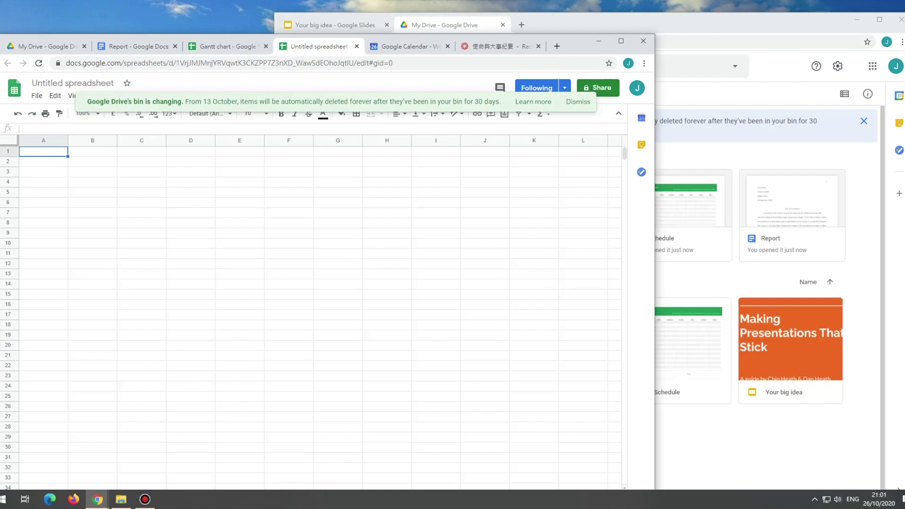
Step: Open the Report document from the My Drive file list
{"action": "key", "text": "ctrl+1"}
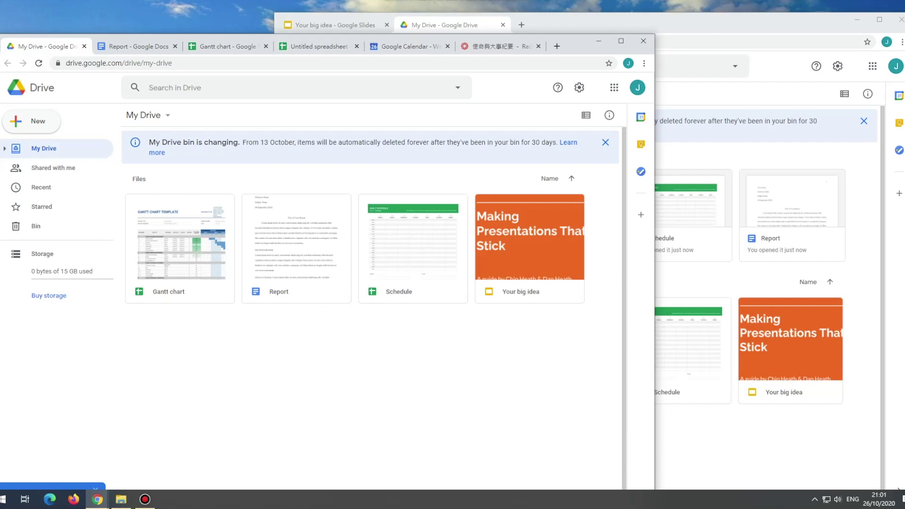
{"action": "key", "text": "Return"}
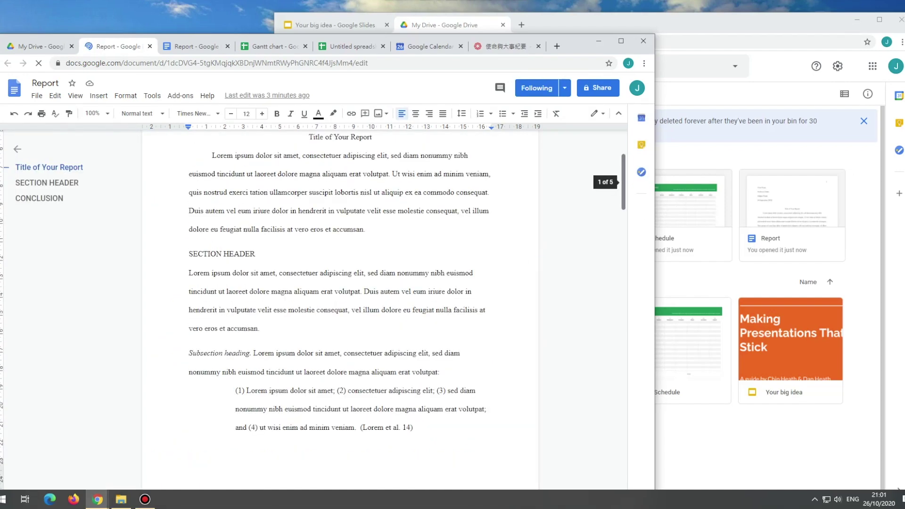
Step: Delete spans from the report title and first paragraph, undoing the last trial deletions
{"action": "left_click_drag", "start_coordinate": [317, 155], "coordinate": [355, 193]}
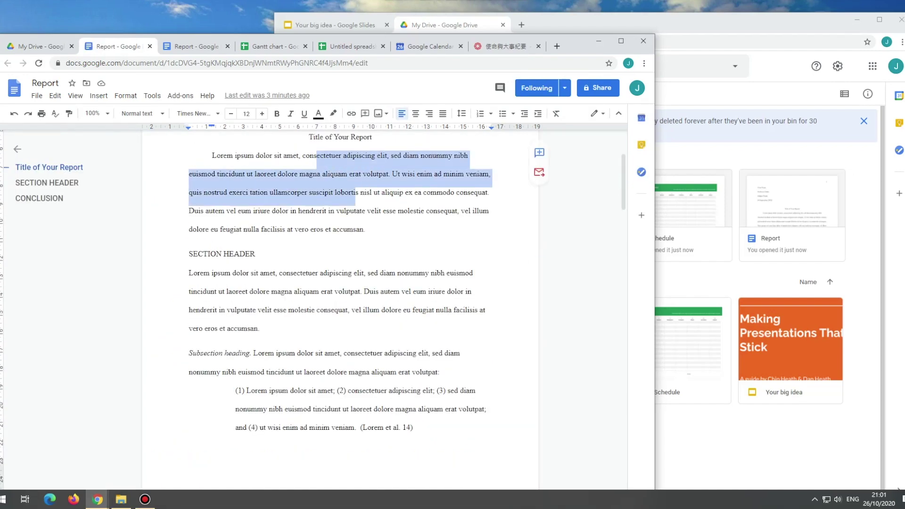
{"action": "key", "text": "BackSpace"}
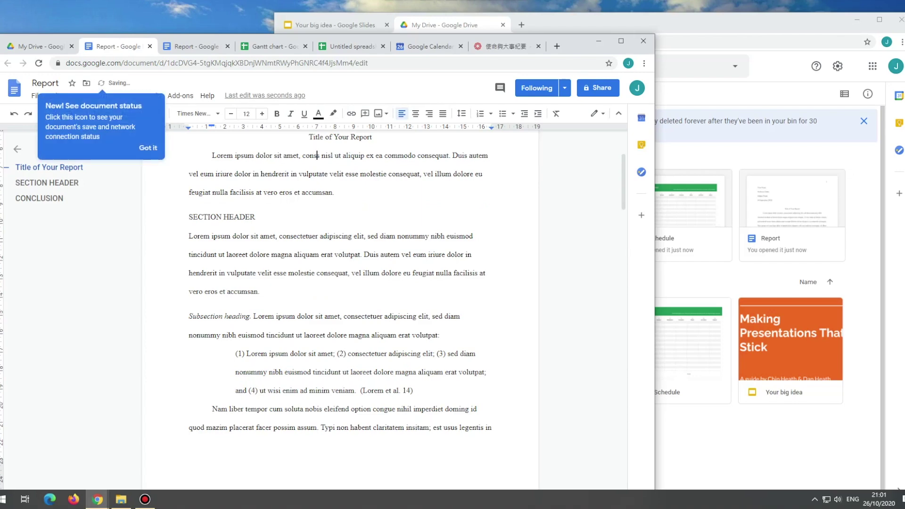
{"action": "left_click", "coordinate": [50, 167]}
{"action": "left_click_drag", "start_coordinate": [309, 183], "coordinate": [366, 184]}
{"action": "key", "text": "BackSpace"}
{"action": "left_click_drag", "start_coordinate": [242, 201], "coordinate": [314, 202]}
{"action": "key", "text": "BackSpace"}
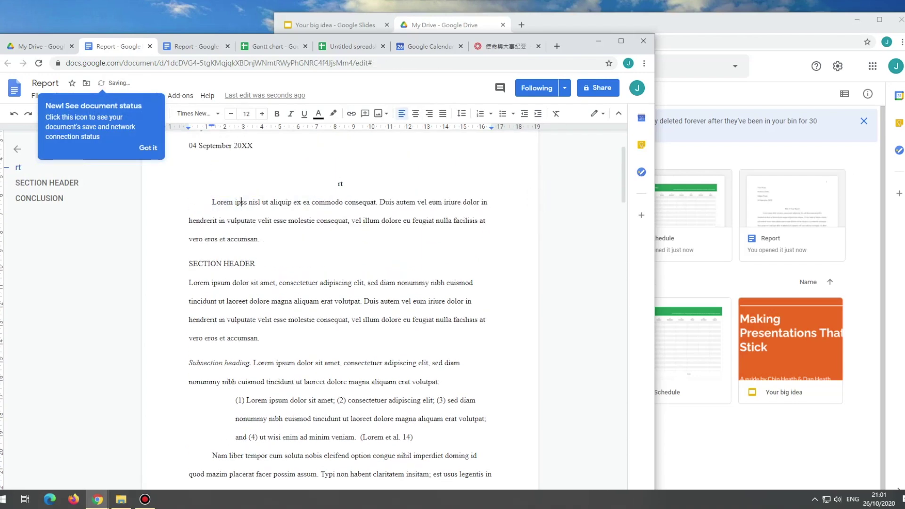
{"action": "scroll", "coordinate": [242, 202], "scroll_direction": "down", "scroll_amount": 3}
{"action": "left_click_drag", "start_coordinate": [218, 174], "coordinate": [257, 174]}
{"action": "key", "text": "BackSpace"}
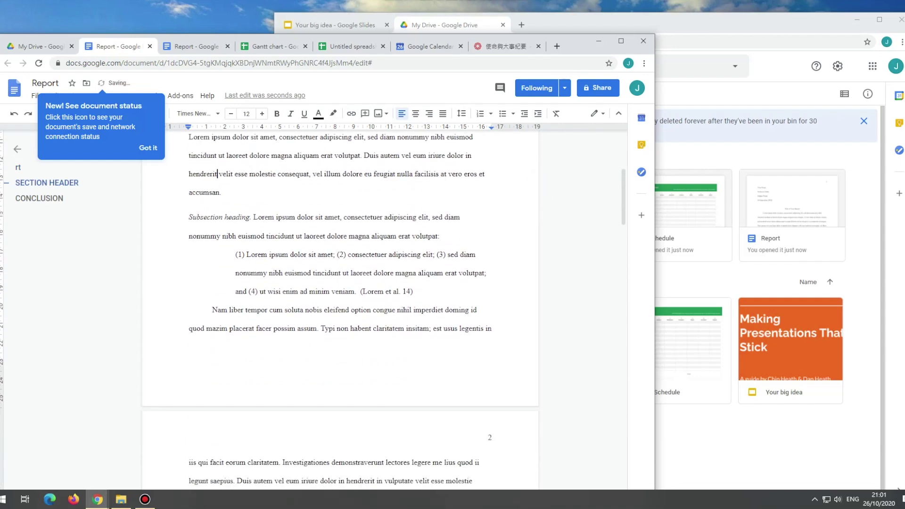
{"action": "key", "text": "ctrl+z"}
{"action": "key", "text": "ctrl+z"}
{"action": "key", "text": "ctrl+z"}
{"action": "key", "text": "ctrl+z"}
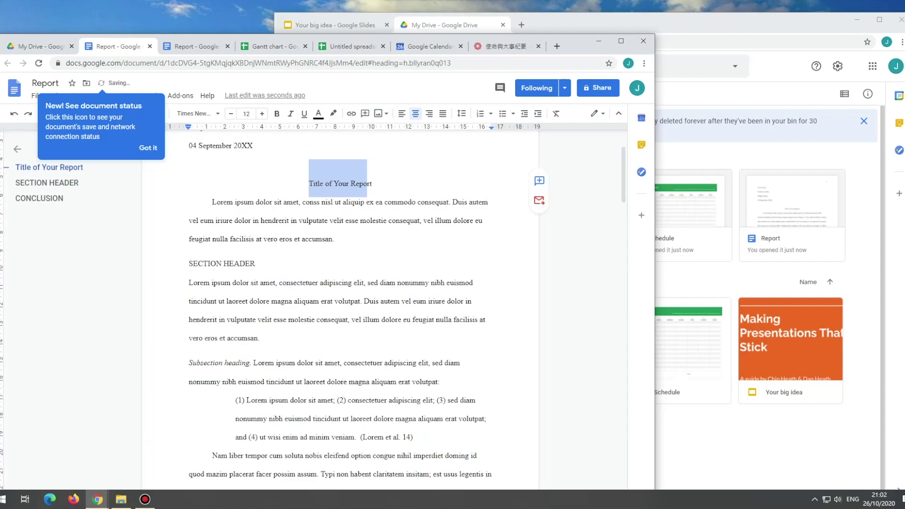
{"action": "key", "text": "ctrl+z"}
Step: Delete 'eum iriure dolor in hend' from the page 2 subsection paragraph
{"action": "scroll", "coordinate": [339, 283], "scroll_direction": "up", "scroll_amount": 1}
{"action": "scroll", "coordinate": [340, 283], "scroll_direction": "down", "scroll_amount": 6}
{"action": "left_click_drag", "start_coordinate": [218, 271], "coordinate": [363, 272]}
{"action": "left_click_drag", "start_coordinate": [349, 307], "coordinate": [384, 307]}
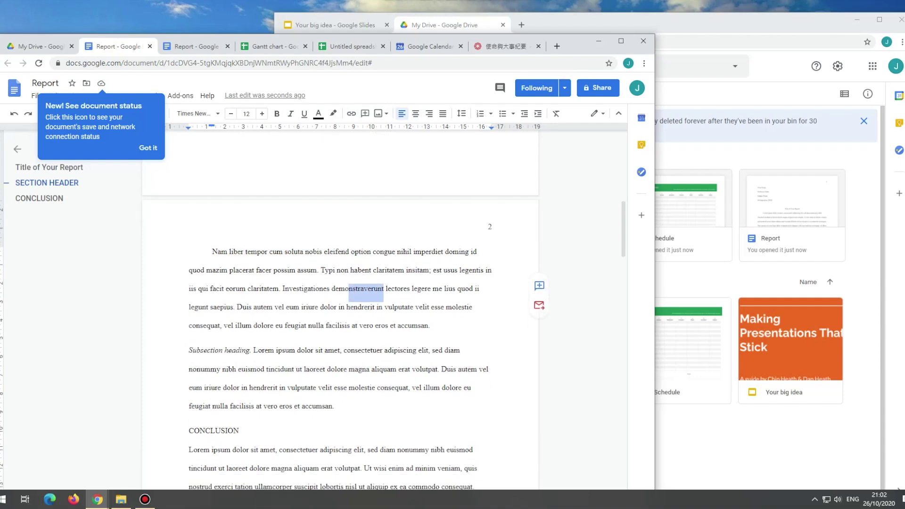
{"action": "scroll", "coordinate": [339, 283], "scroll_direction": "down", "scroll_amount": 3}
{"action": "left_click_drag", "start_coordinate": [189, 260], "coordinate": [264, 260]}
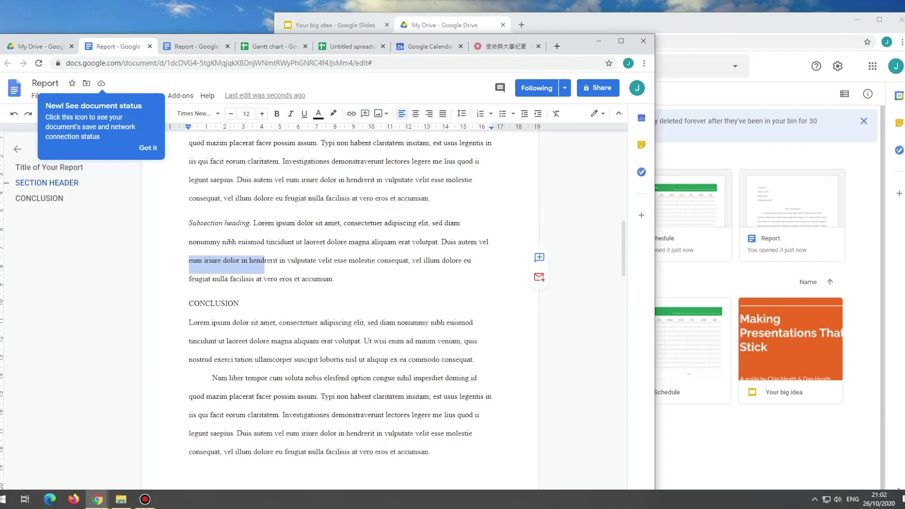
{"action": "key", "text": "Delete"}
{"action": "scroll", "coordinate": [340, 311], "scroll_direction": "down", "scroll_amount": 1}
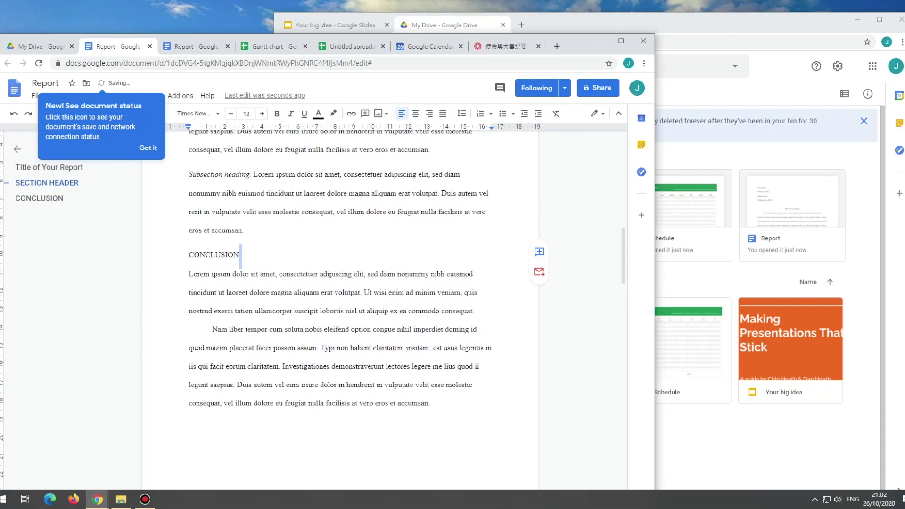
{"action": "scroll", "coordinate": [339, 311], "scroll_direction": "up", "scroll_amount": 1}
{"action": "scroll", "coordinate": [339, 311], "scroll_direction": "up", "scroll_amount": 5}
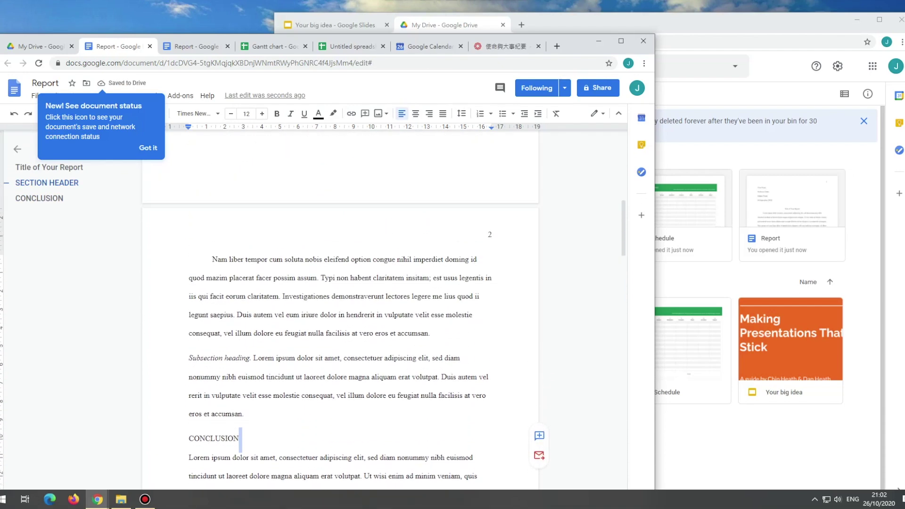
{"action": "scroll", "coordinate": [340, 311], "scroll_direction": "down", "scroll_amount": 10}
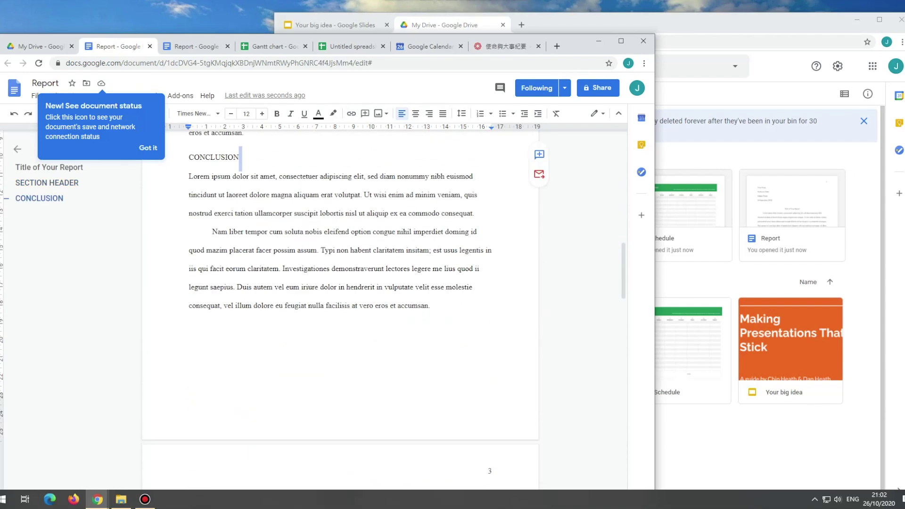
Step: Delete the two store-example intro lines and start the store description on page 4
{"action": "left_click", "coordinate": [39, 198]}
{"action": "scroll", "coordinate": [340, 311], "scroll_direction": "down", "scroll_amount": 4}
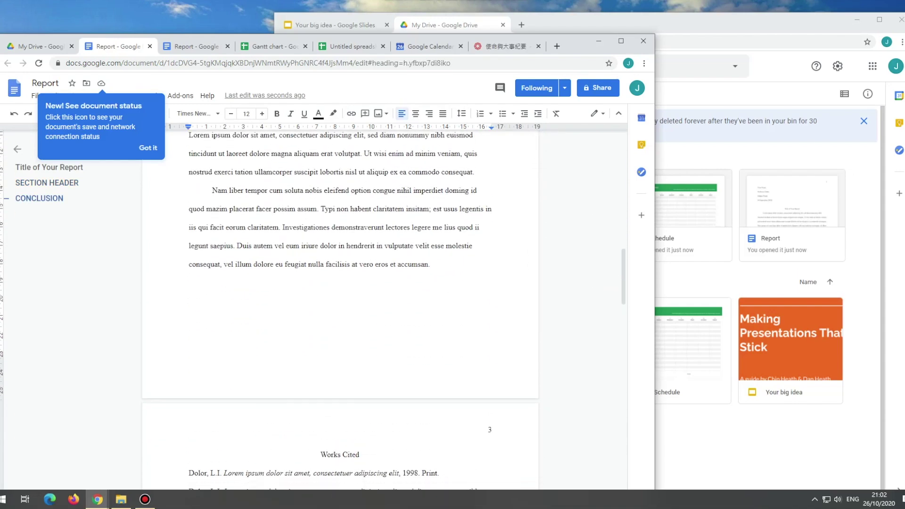
{"action": "scroll", "coordinate": [192, 456], "scroll_direction": "down", "scroll_amount": 8}
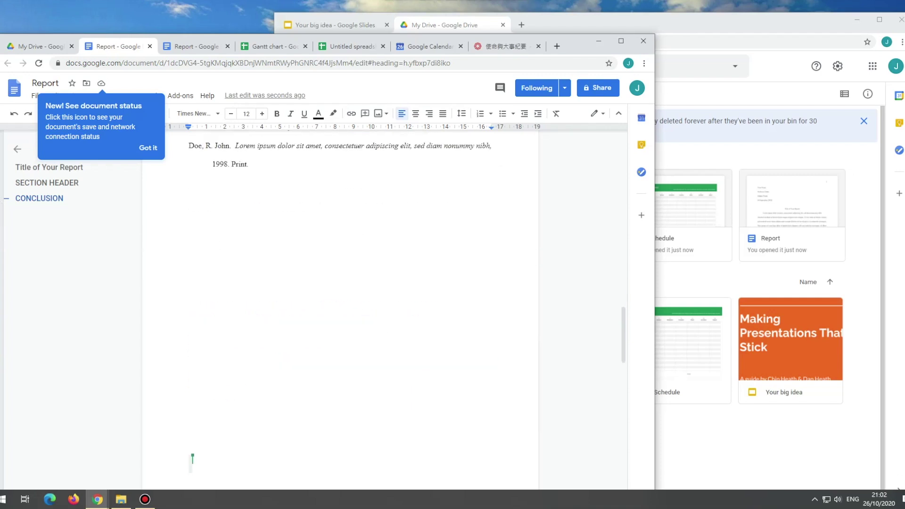
{"action": "scroll", "coordinate": [193, 218], "scroll_direction": "down", "scroll_amount": 4}
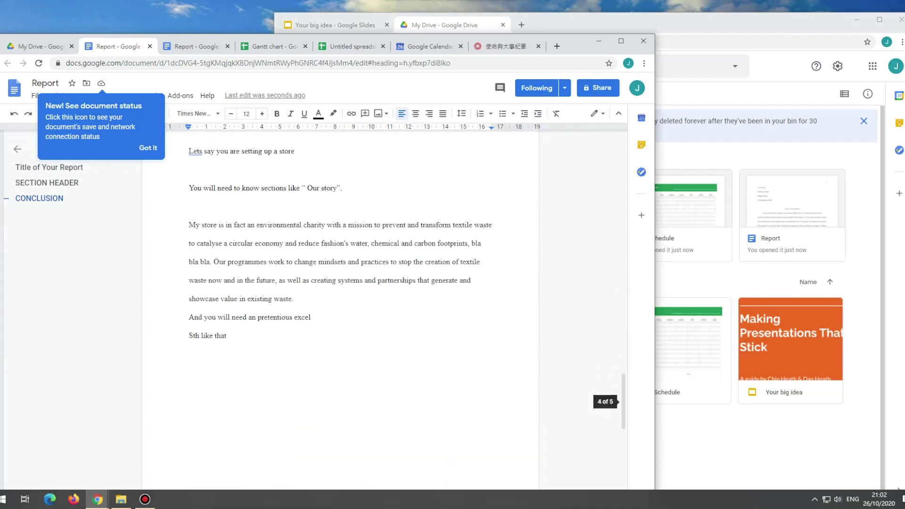
{"action": "left_click_drag", "start_coordinate": [342, 189], "coordinate": [204, 151]}
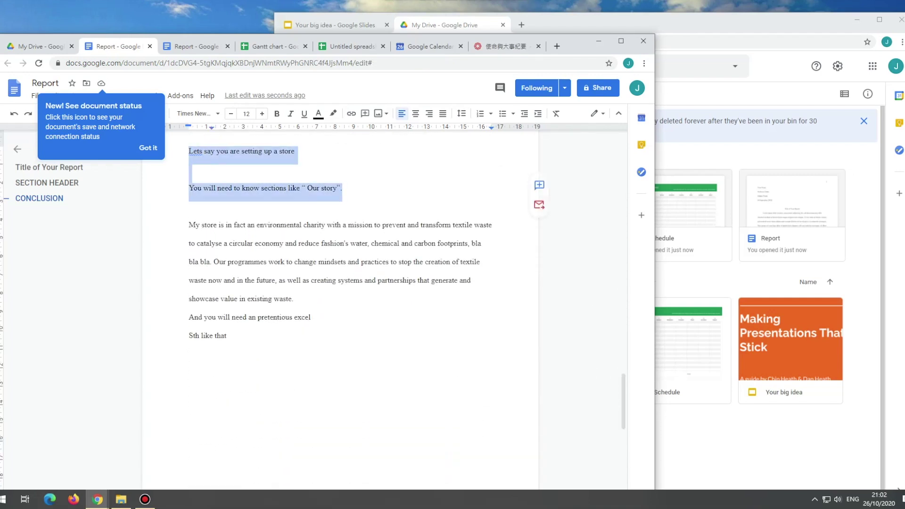
{"action": "key", "text": "BackSpace"}
{"action": "key", "text": "ctrl+Return"}
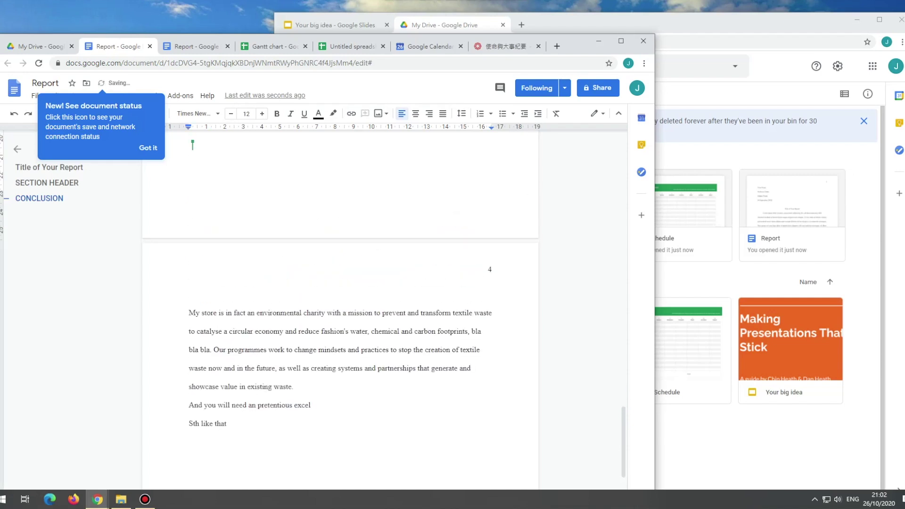
{"action": "key", "text": "BackSpace"}
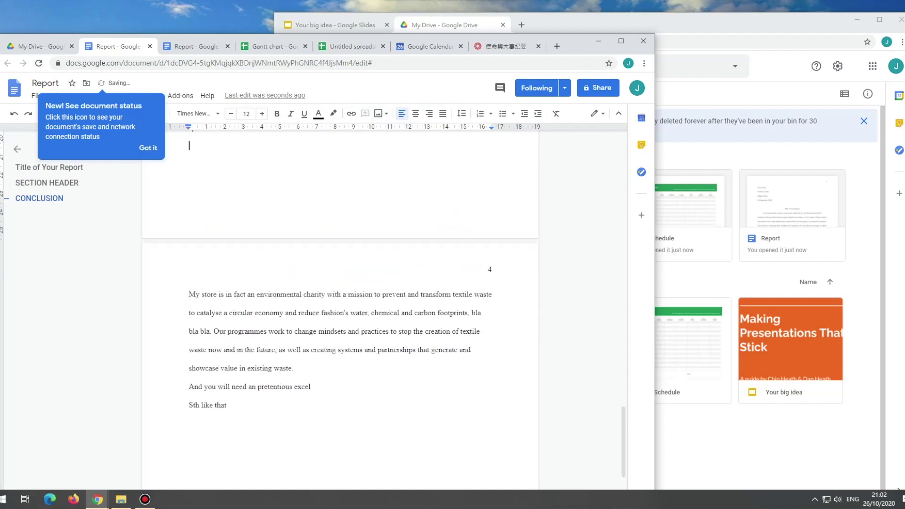
Step: Bring the 'Your big idea' presentation forward in Google Slides
{"action": "scroll", "coordinate": [340, 306], "scroll_direction": "down", "scroll_amount": 5}
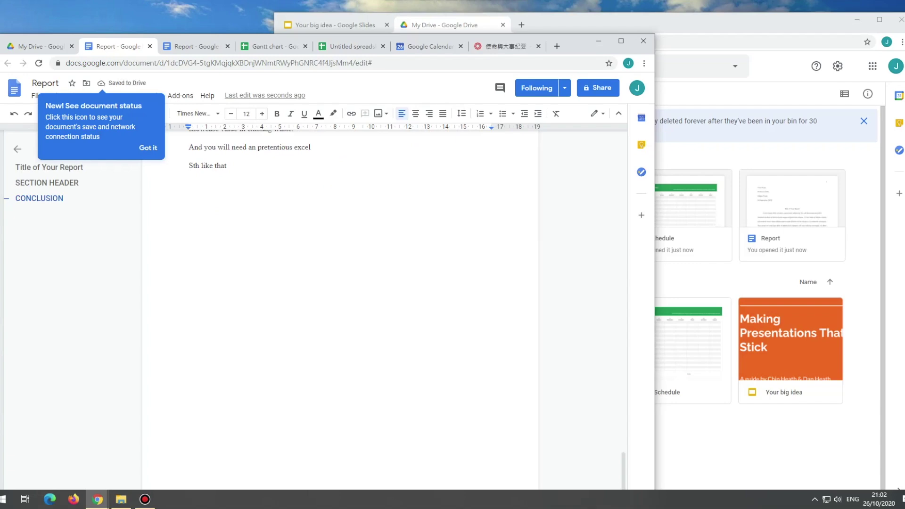
{"action": "key", "text": "alt+Tab"}
{"action": "key", "text": "ctrl+shift+Tab"}
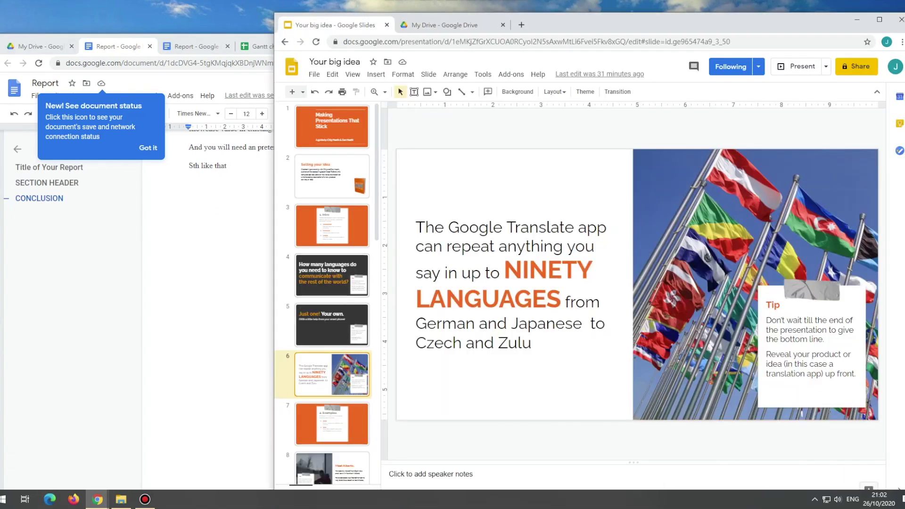
Step: Step through the filmstrip from slide 5 down to slide 14, '3. Examples'
{"action": "key", "text": "Up"}
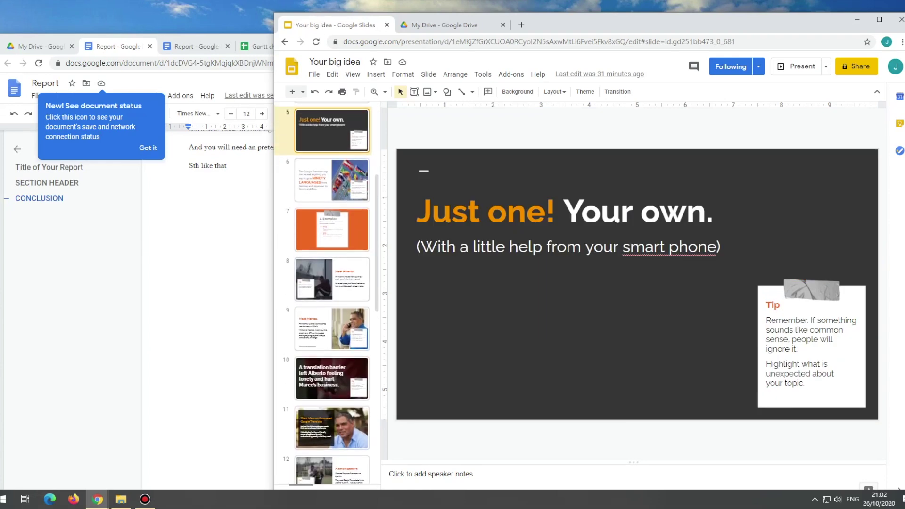
{"action": "key", "text": "Down"}
{"action": "key", "text": "Down"}
{"action": "key", "text": "Down"}
{"action": "key", "text": "Down"}
{"action": "key", "text": "Down"}
{"action": "key", "text": "Down"}
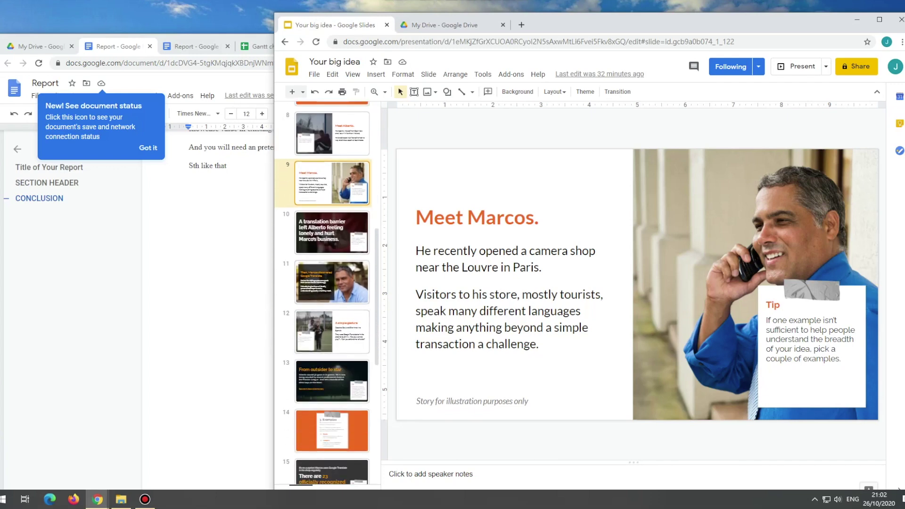
{"action": "key", "text": "Down"}
{"action": "key", "text": "Down"}
{"action": "key", "text": "Down"}
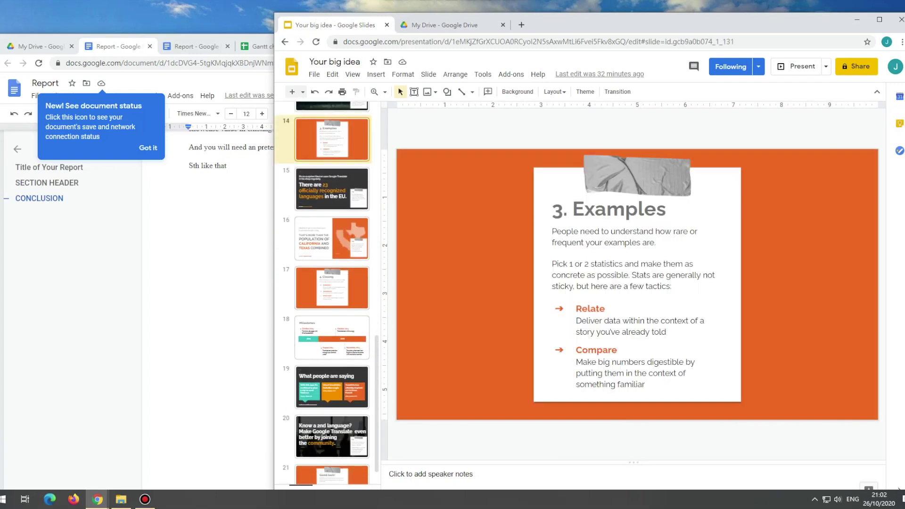
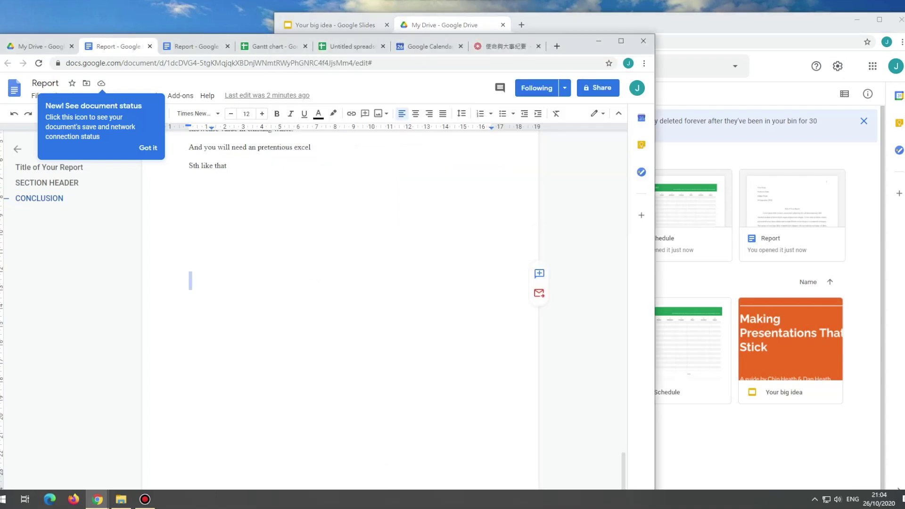
Step: Switch to the Gantt chart spreadsheet and look through the Data menu options
{"action": "key", "text": "ctrl+4"}
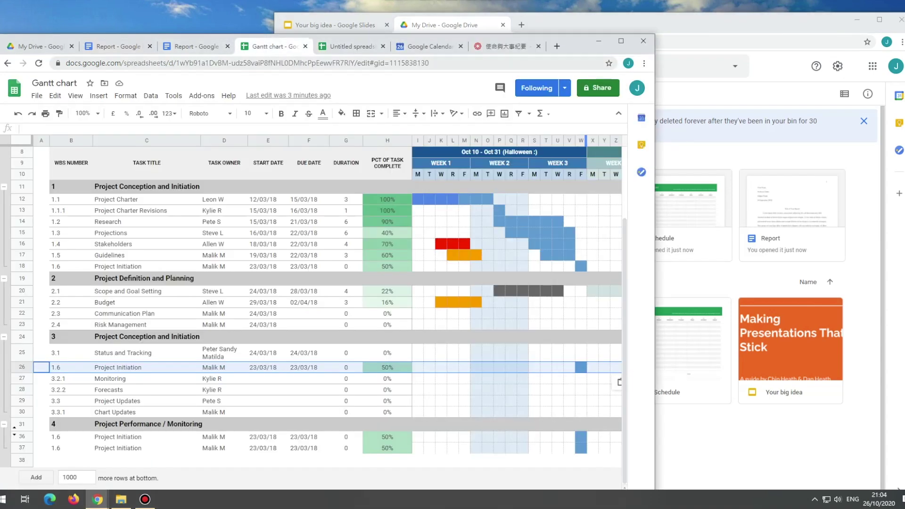
{"action": "left_click", "coordinate": [151, 95]}
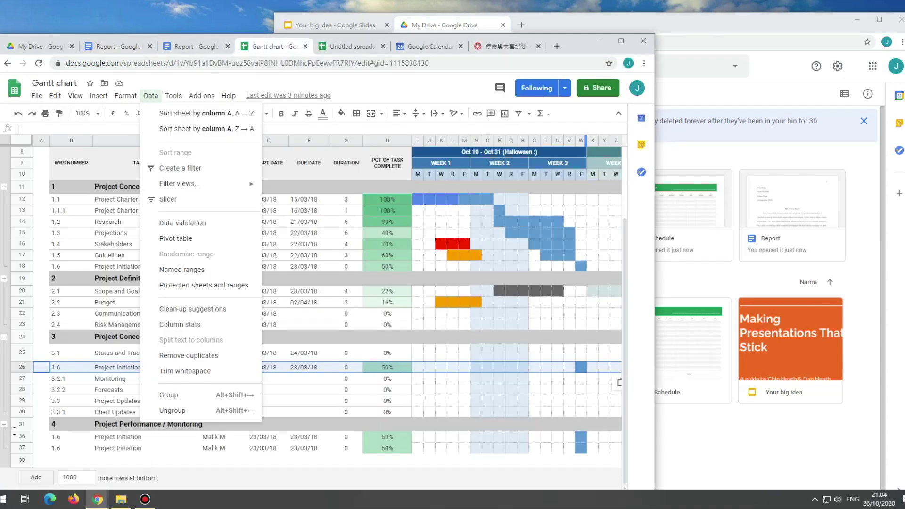
{"action": "mouse_move", "coordinate": [125, 96]}
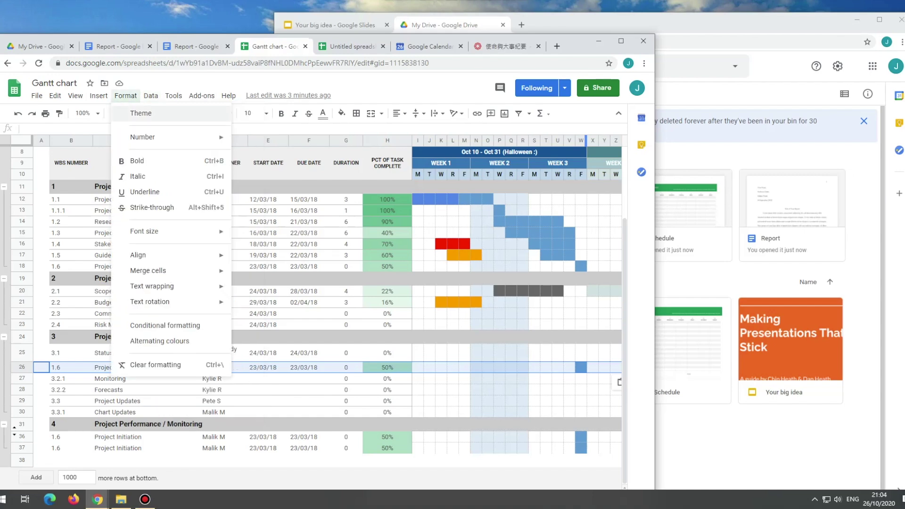
{"action": "mouse_move", "coordinate": [141, 136]}
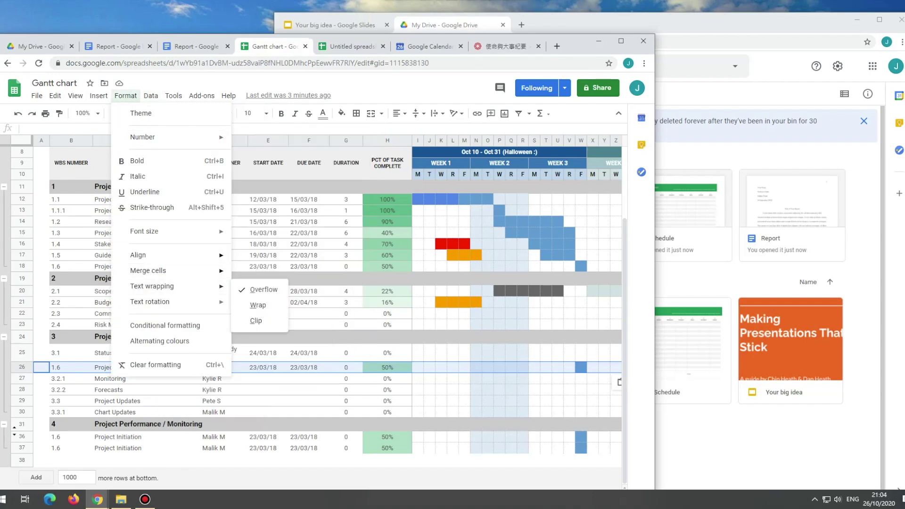
{"action": "left_click", "coordinate": [308, 221]}
Step: Select I12:L12 and apply Merge all so the Project Charter bar becomes one block
{"action": "left_click", "coordinate": [418, 199]}
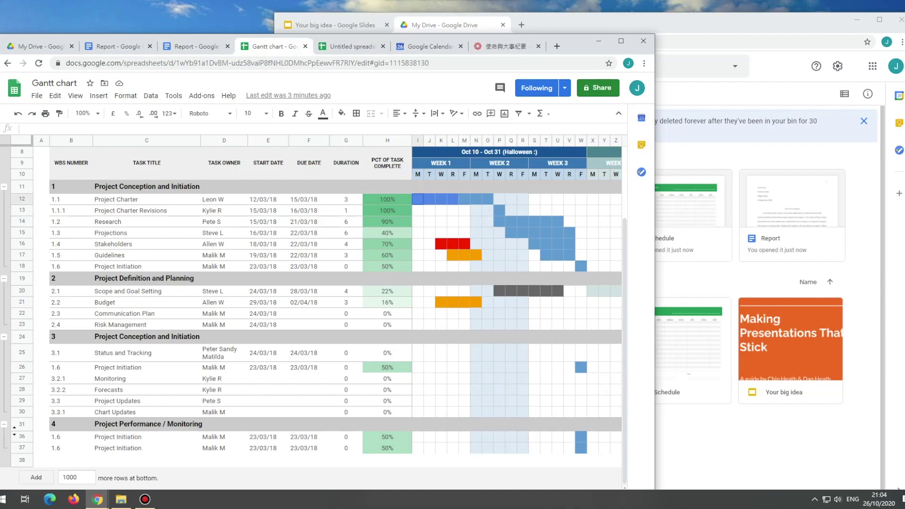
{"action": "left_click_drag", "start_coordinate": [418, 199], "coordinate": [454, 199]}
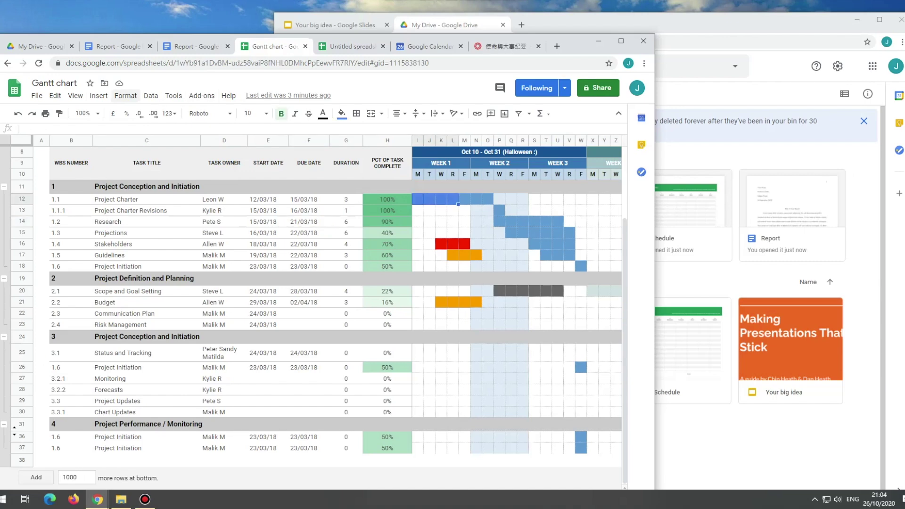
{"action": "left_click", "coordinate": [125, 95]}
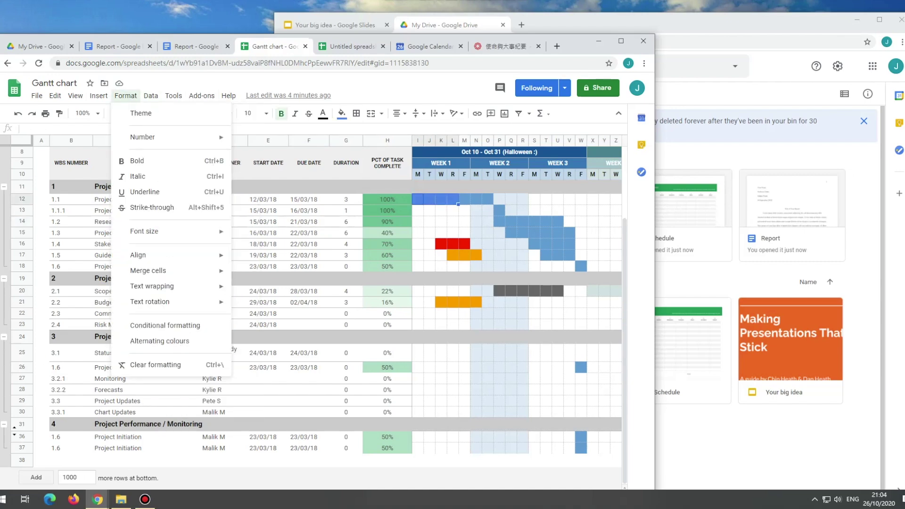
{"action": "mouse_move", "coordinate": [98, 96]}
{"action": "mouse_move", "coordinate": [147, 271]}
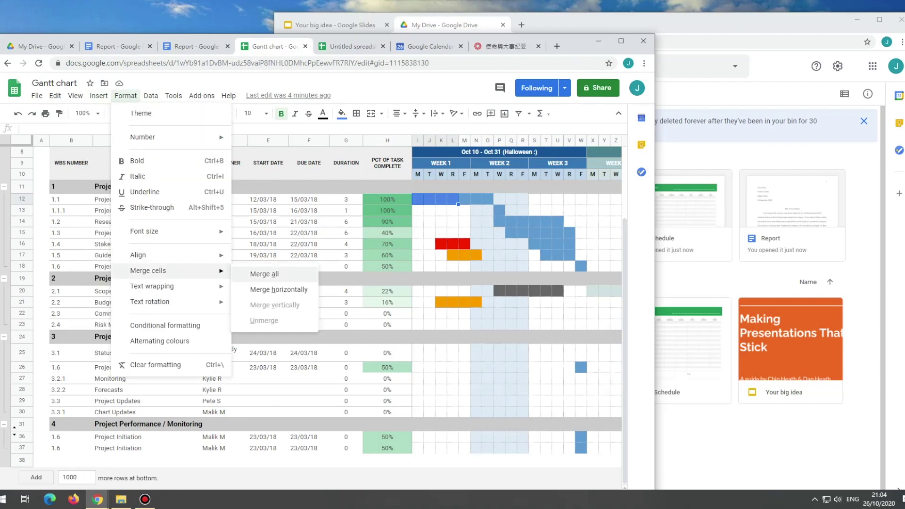
{"action": "left_click", "coordinate": [264, 275]}
{"action": "left_click", "coordinate": [429, 211]}
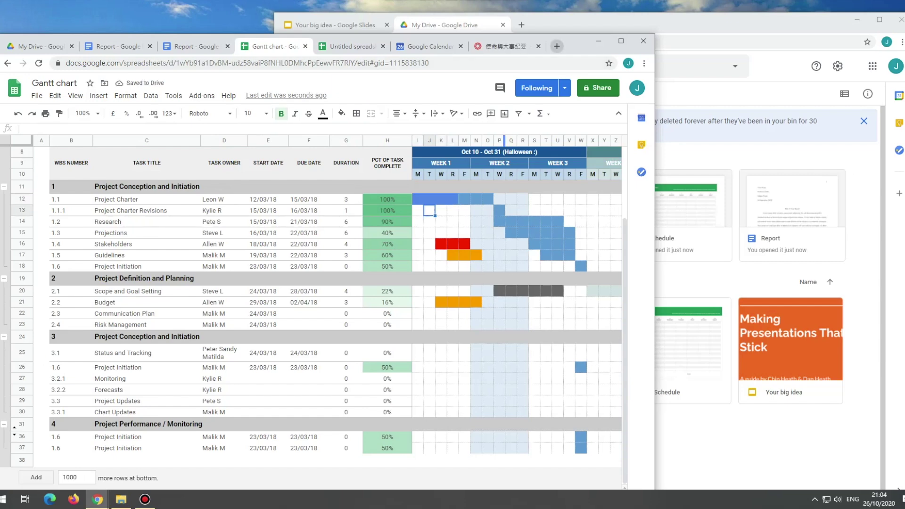
{"action": "left_click", "coordinate": [505, 46]}
Step: Close the charity story tab and run a Google search for 'vba excel' in a new tab
{"action": "left_click", "coordinate": [538, 46]}
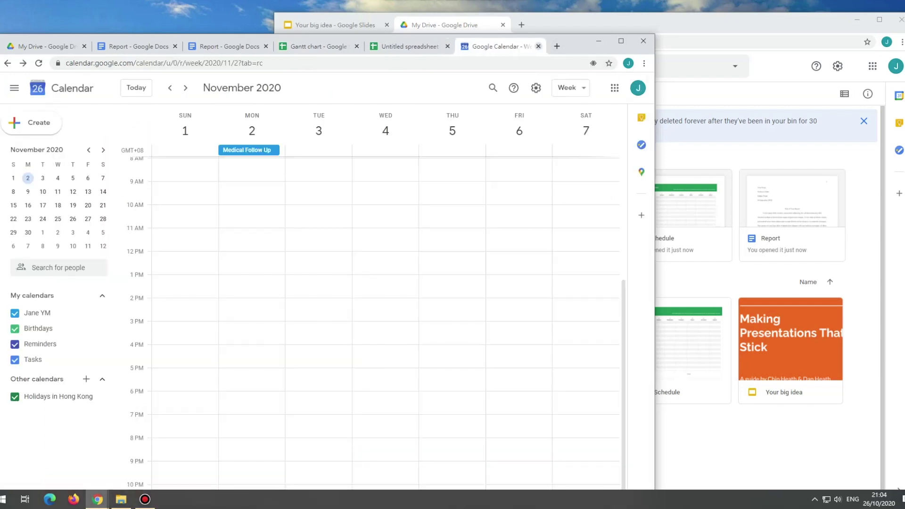
{"action": "left_click", "coordinate": [557, 46]}
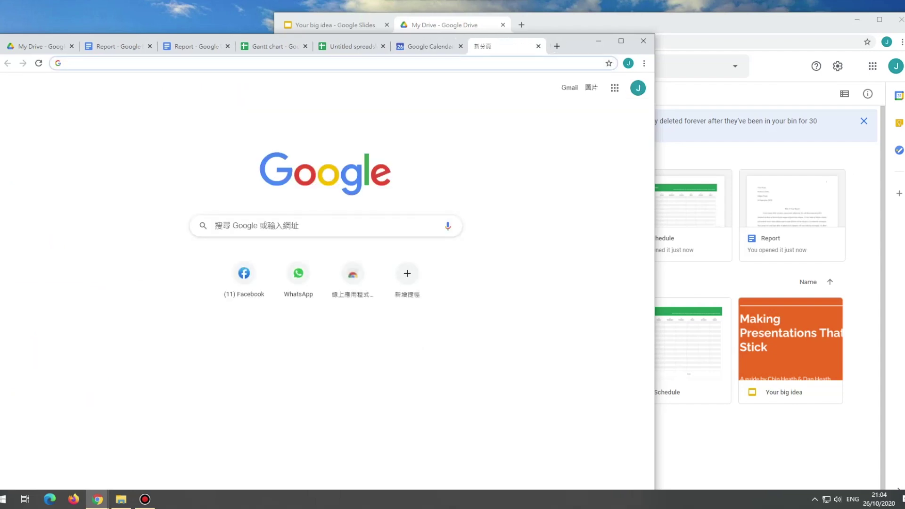
{"action": "type", "text": "vba"}
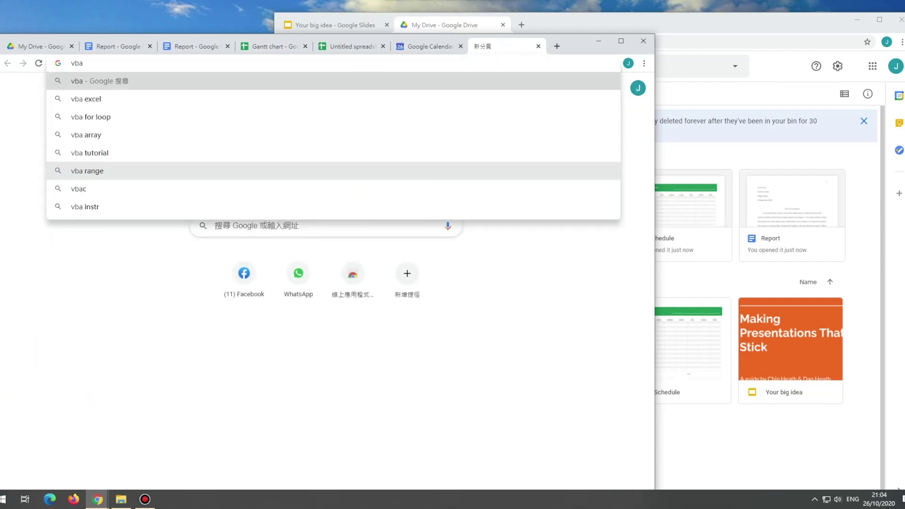
{"action": "left_click", "coordinate": [85, 99]}
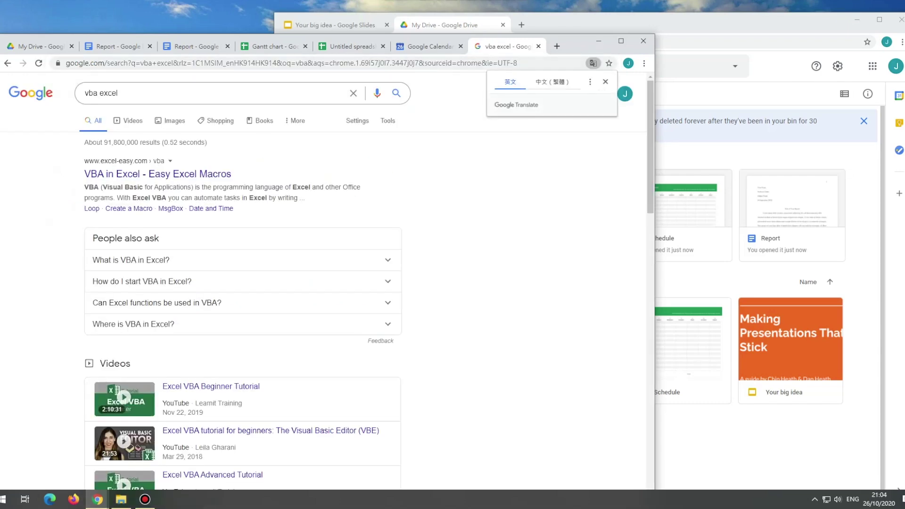
Step: Open the 'VBA in Excel - Easy Excel Macros' search result
{"action": "scroll", "coordinate": [327, 290], "scroll_direction": "down", "scroll_amount": 3}
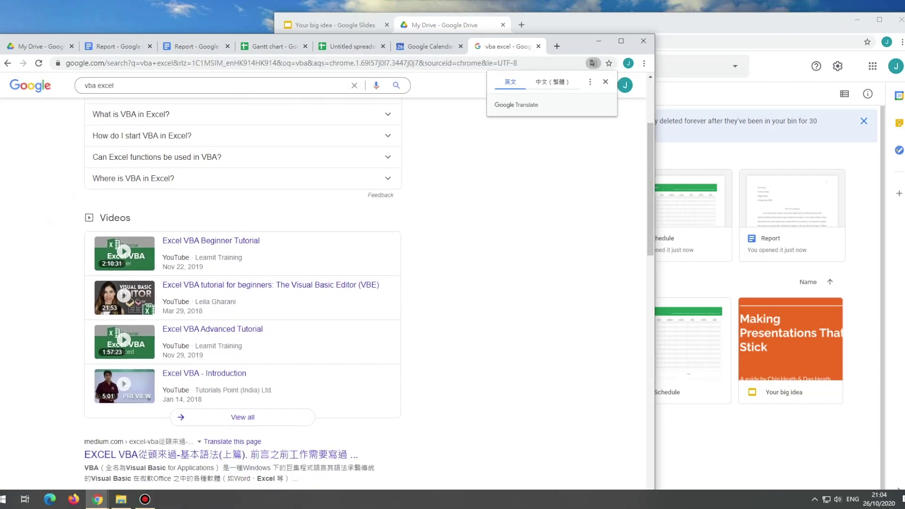
{"action": "scroll", "coordinate": [327, 290], "scroll_direction": "up", "scroll_amount": 3}
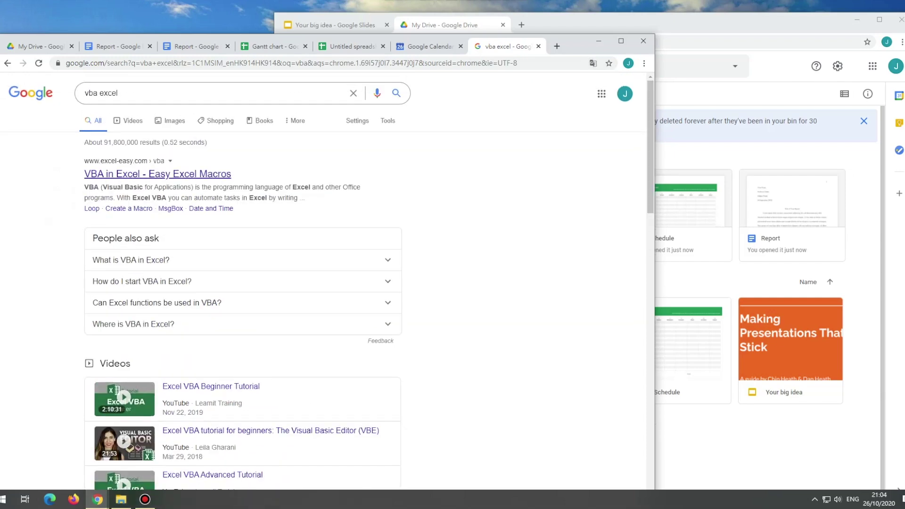
{"action": "left_click", "coordinate": [157, 174]}
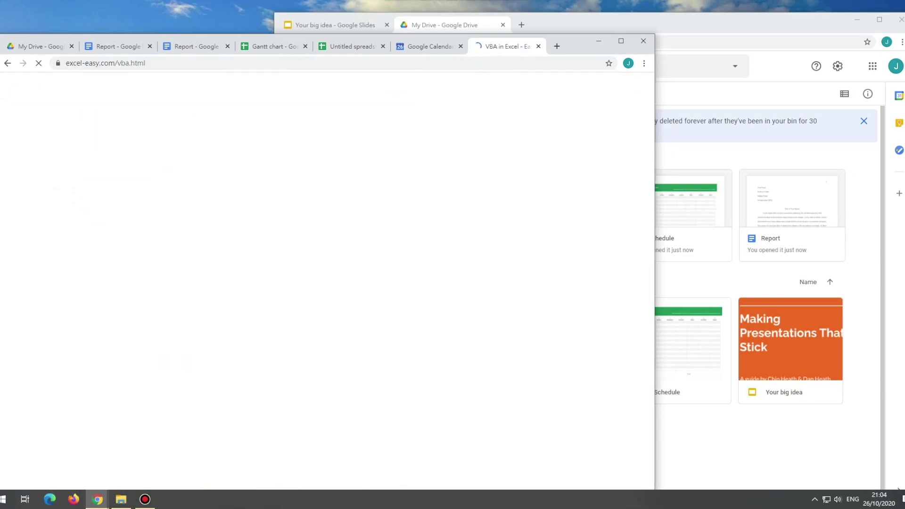
Step: Add closing sentences to the Report about learning VBA, the Excel formula language
{"action": "key", "text": "ctrl+3"}
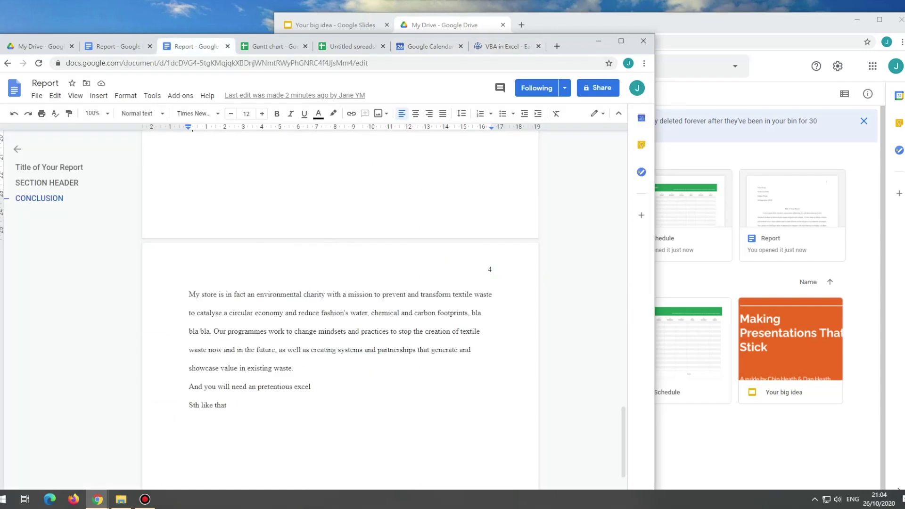
{"action": "scroll", "coordinate": [340, 311], "scroll_direction": "up", "scroll_amount": 2}
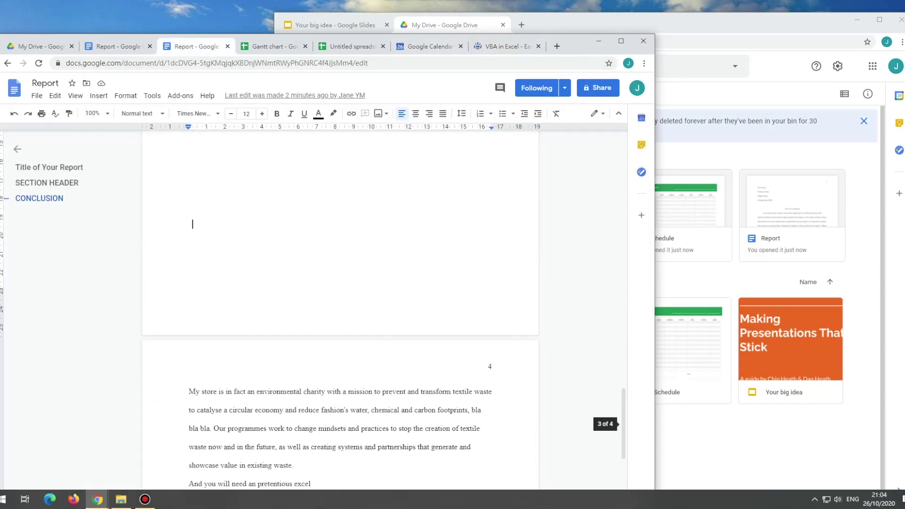
{"action": "scroll", "coordinate": [192, 274], "scroll_direction": "down", "scroll_amount": 7}
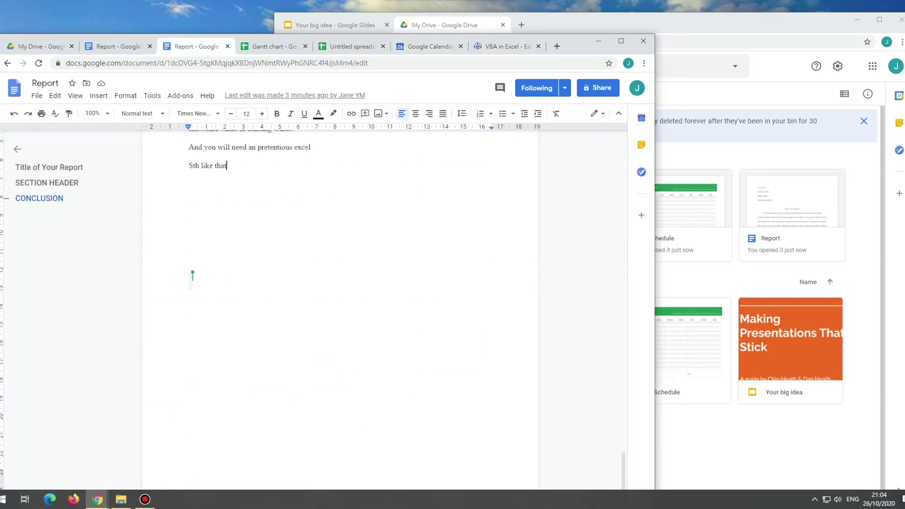
{"action": "key", "text": "Up"}
{"action": "key", "text": "Up"}
{"action": "key", "text": "Up"}
{"action": "key", "text": "Up"}
{"action": "key", "text": "Down"}
{"action": "key", "text": "Down"}
{"action": "key", "text": "Down"}
{"action": "key", "text": "Down"}
{"action": "key", "text": "Down"}
{"action": "key", "text": "Down"}
{"action": "type", "text": "Here"}
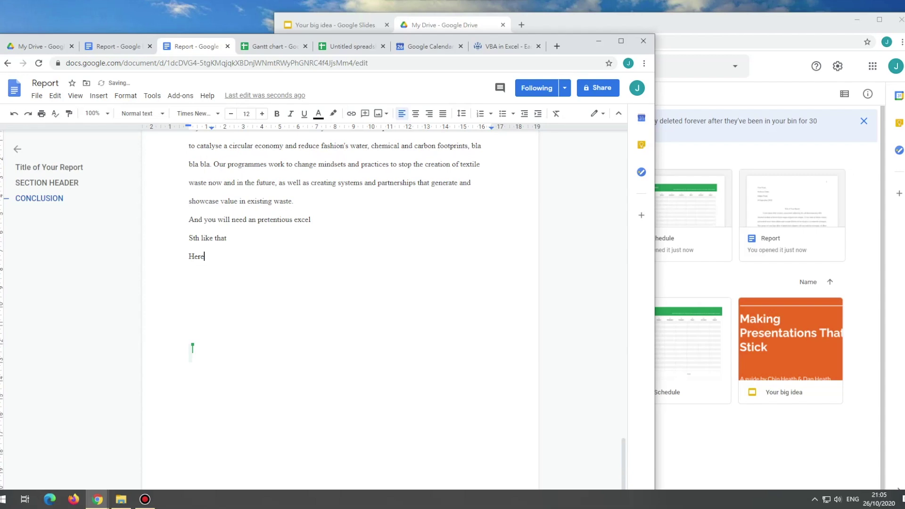
{"action": "type", "text": "s some things you can learn here, which is "}
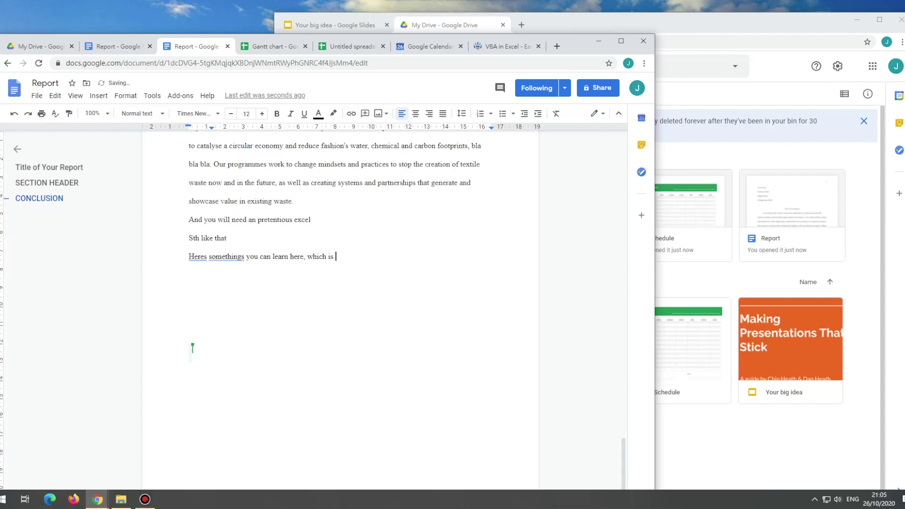
{"action": "type", "text": "VBA language."}
{"action": "type", "text": " known as the excel form"}
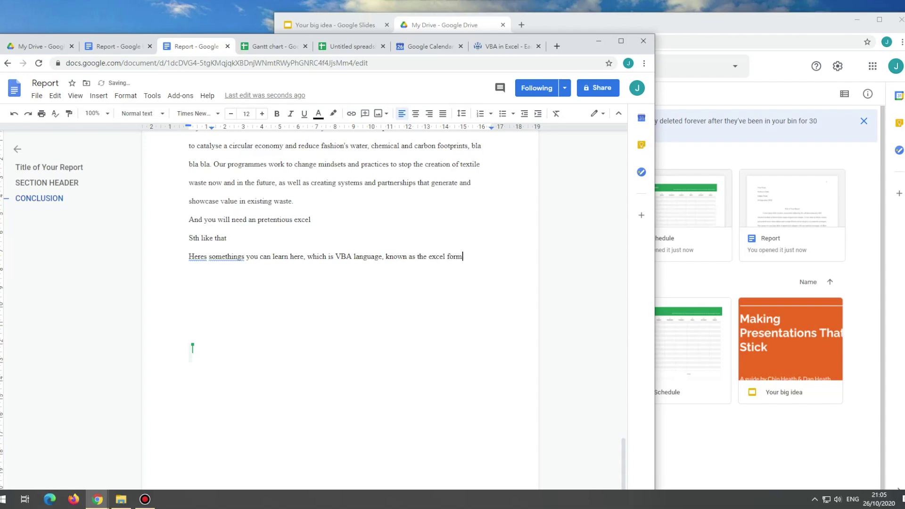
{"action": "type", "text": "ulas"}
{"action": "type", "text": ". Very use"}
{"action": "type", "text": "ful"}
{"action": "type", "text": ". You can "}
{"action": "type", "text": "always "}
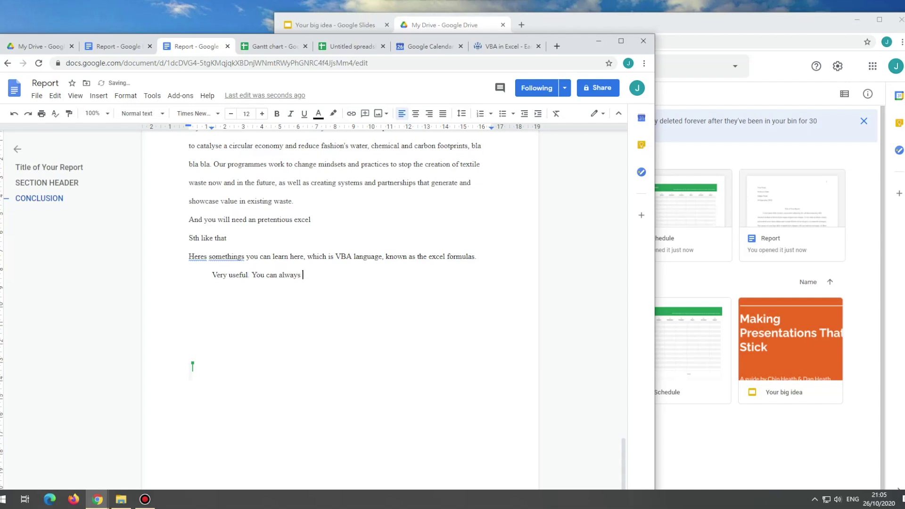
{"action": "type", "text": "broo"}
{"action": "key", "text": "BackSpace"}
{"action": "type", "text": "wds"}
{"action": "key", "text": "BackSpace"}
{"action": "type", "text": "se "}
{"action": "type", "text": "it"}
{"action": "key", "text": "Return"}
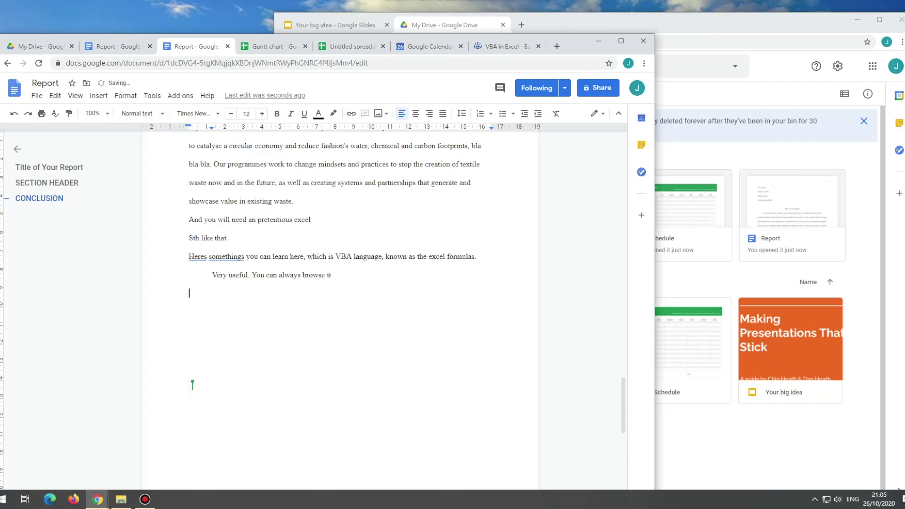
Step: Create a new blank untitled document from File > New > Document
{"action": "scroll", "coordinate": [193, 384], "scroll_direction": "up", "scroll_amount": 4}
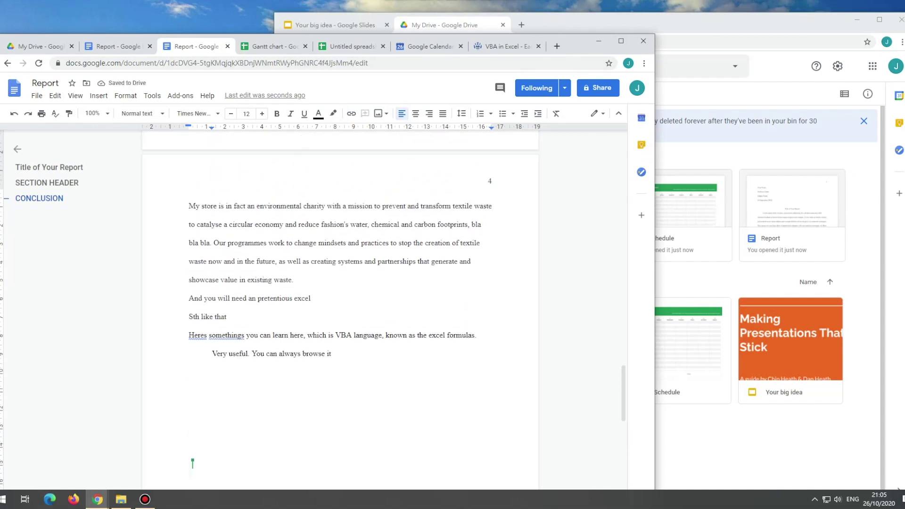
{"action": "scroll", "coordinate": [339, 306], "scroll_direction": "up", "scroll_amount": 5}
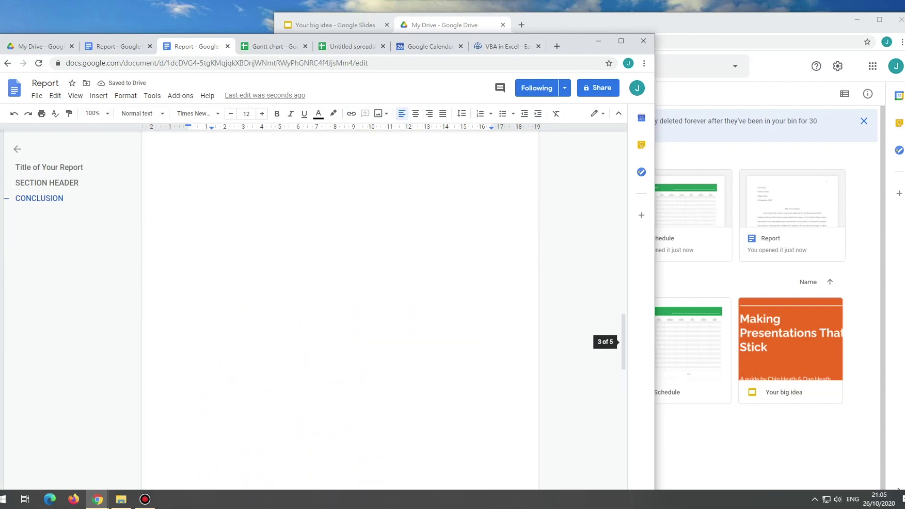
{"action": "scroll", "coordinate": [339, 307], "scroll_direction": "down", "scroll_amount": 10}
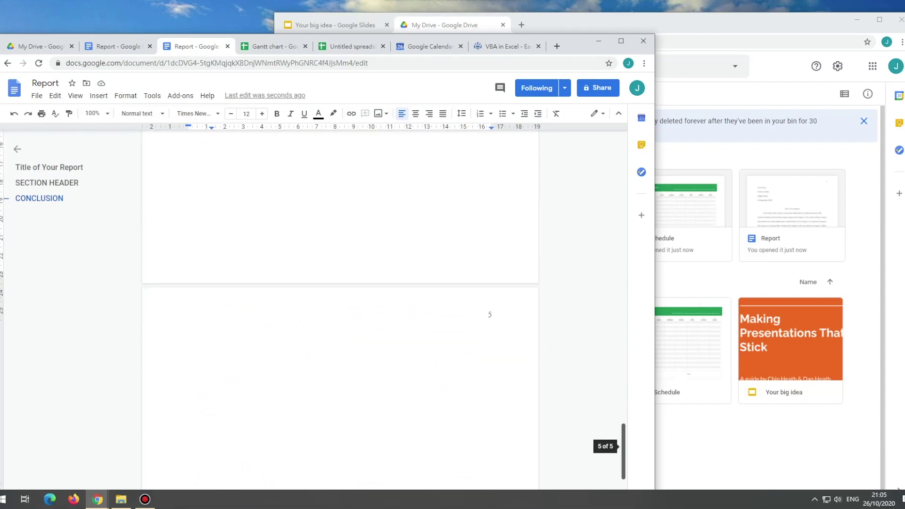
{"action": "left_click", "coordinate": [36, 96]}
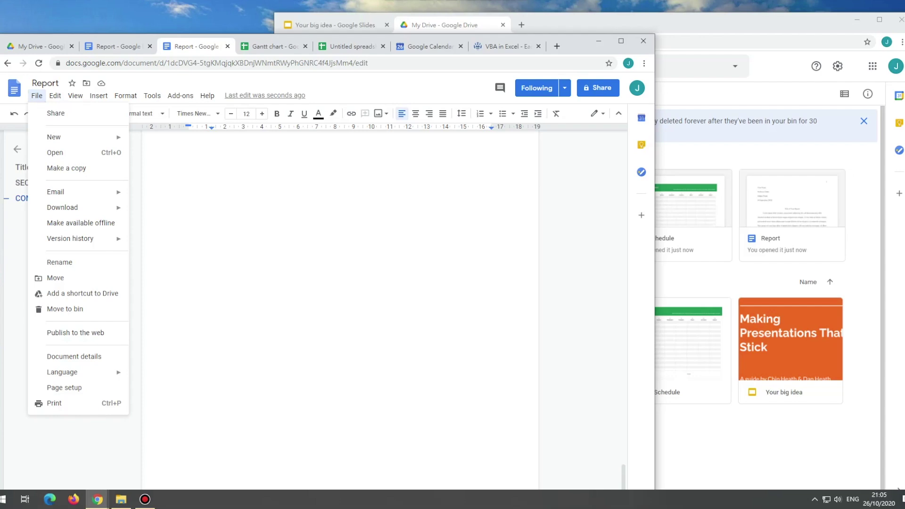
{"action": "mouse_move", "coordinate": [53, 137]}
{"action": "left_click", "coordinate": [163, 141]}
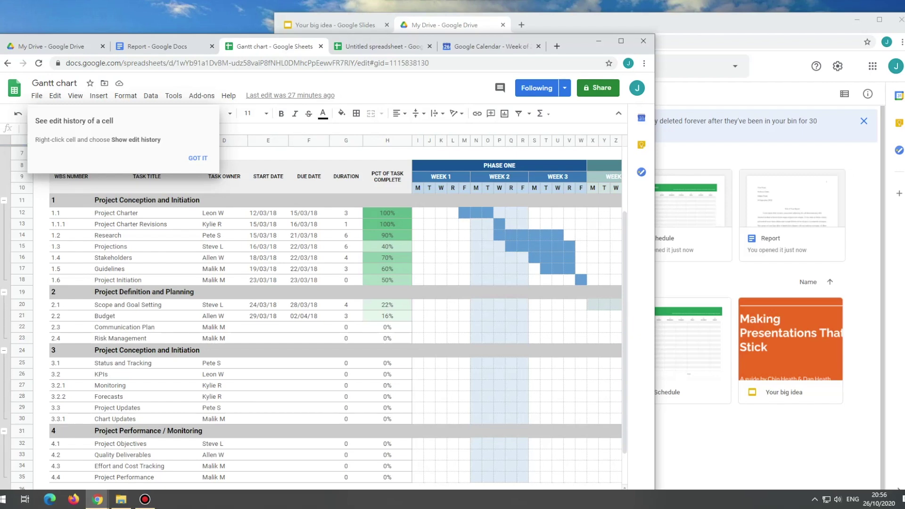
Step: Extend the owner name in D25 for task 3.1 Status and Tracking to a three-part name
{"action": "left_click", "coordinate": [198, 158]}
{"action": "scroll", "coordinate": [198, 158], "scroll_direction": "up", "scroll_amount": 1}
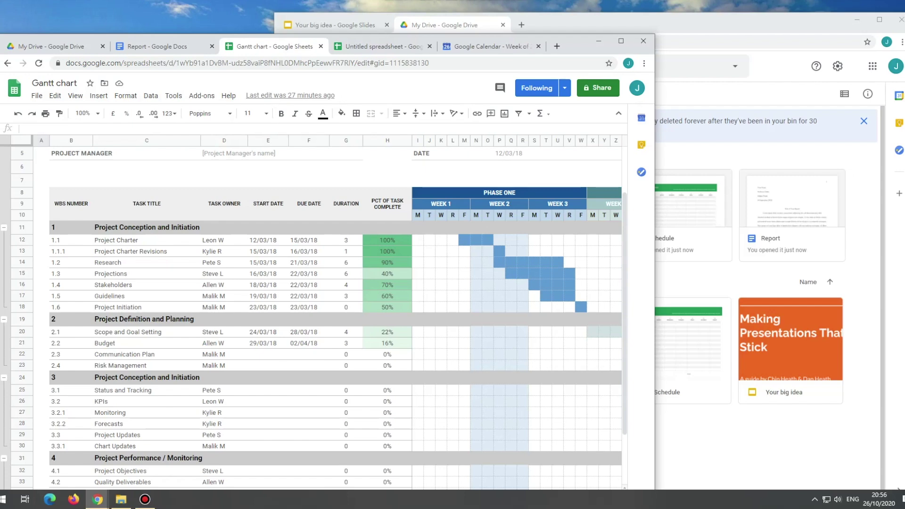
{"action": "scroll", "coordinate": [314, 320], "scroll_direction": "down", "scroll_amount": 3}
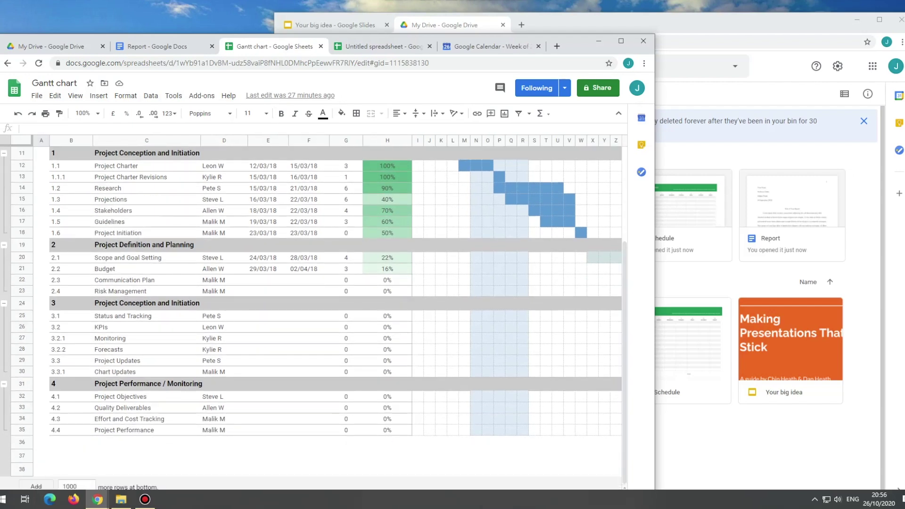
{"action": "left_click", "coordinate": [224, 315]}
{"action": "key", "text": "Return"}
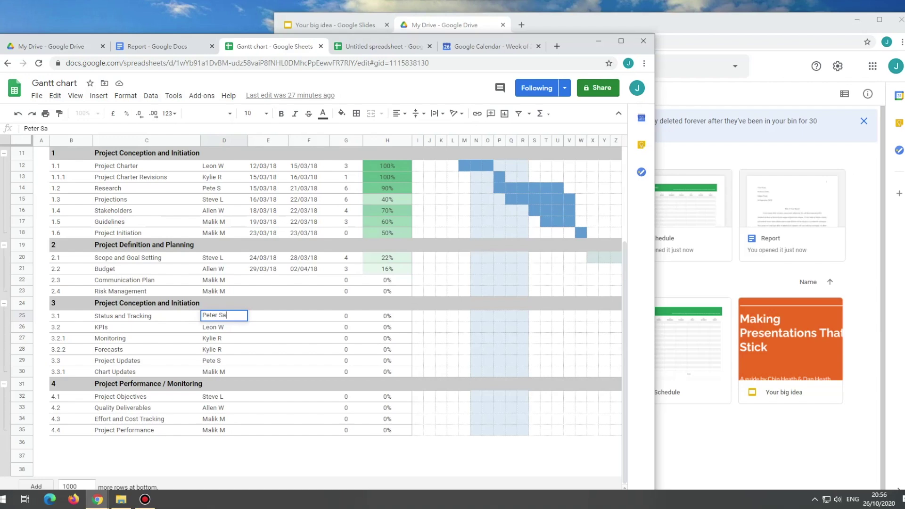
{"action": "left_click", "coordinate": [224, 338]}
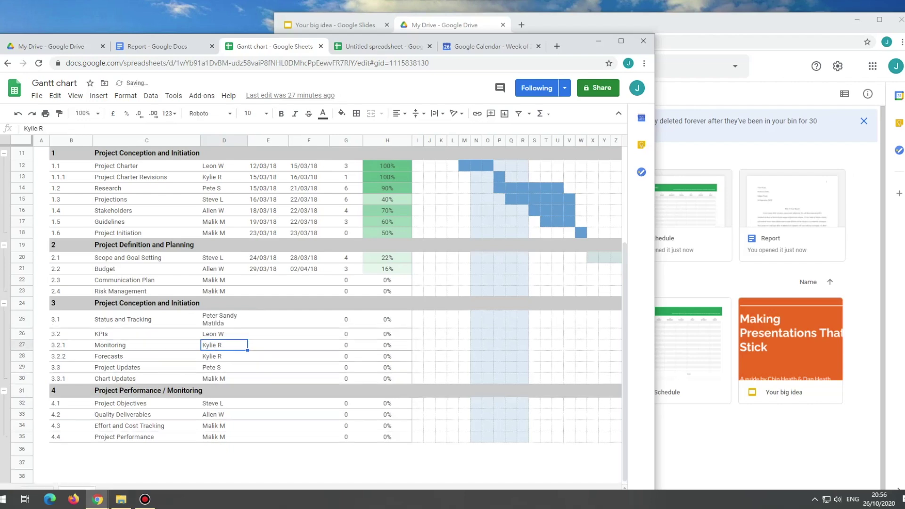
Step: Cut and clear rows 25–26, then clear task 4.1 from row 32
{"action": "left_click", "coordinate": [224, 334]}
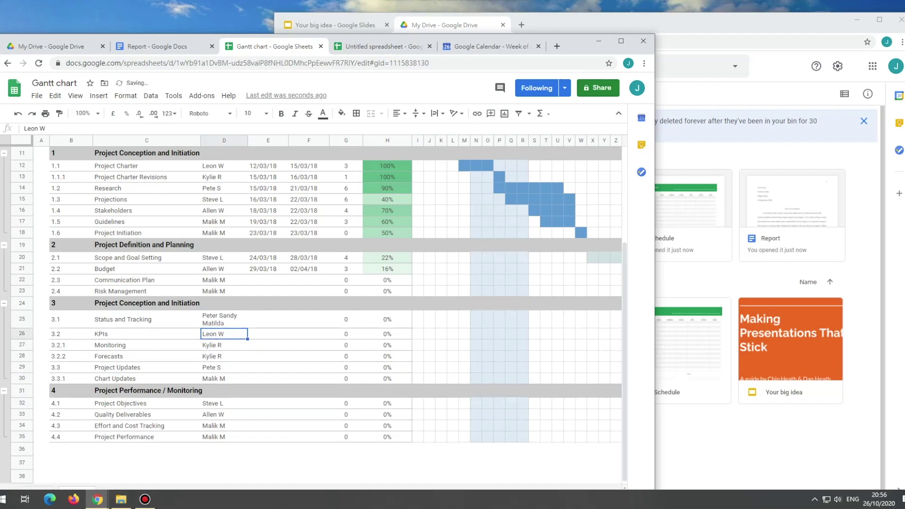
{"action": "left_click_drag", "start_coordinate": [22, 325], "coordinate": [22, 334]}
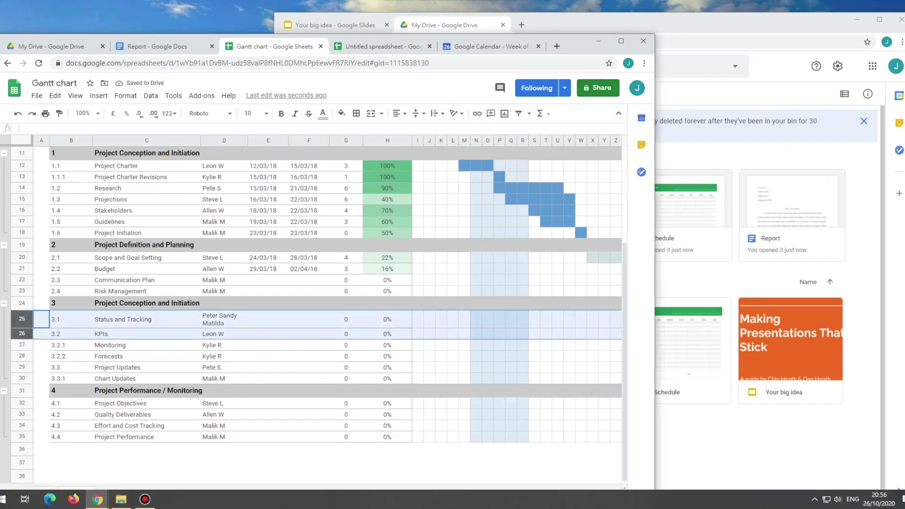
{"action": "right_click", "coordinate": [21, 333]}
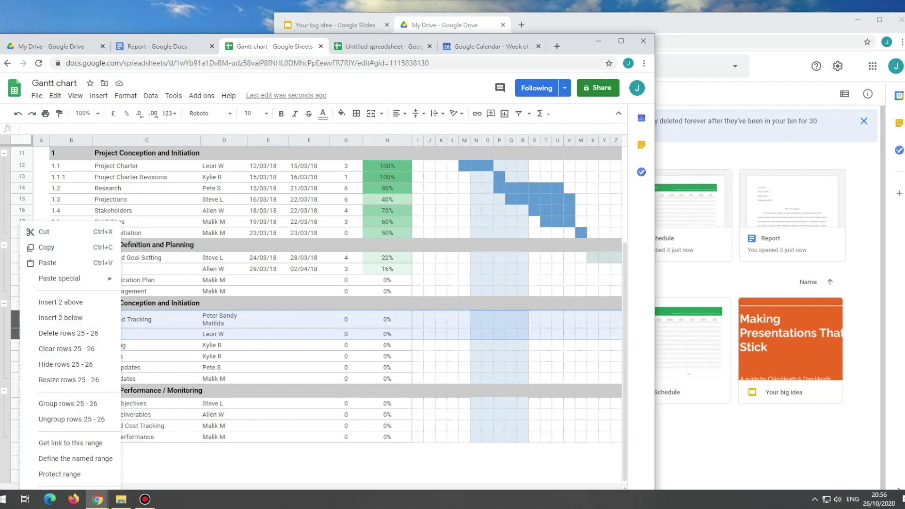
{"action": "left_click", "coordinate": [44, 232]}
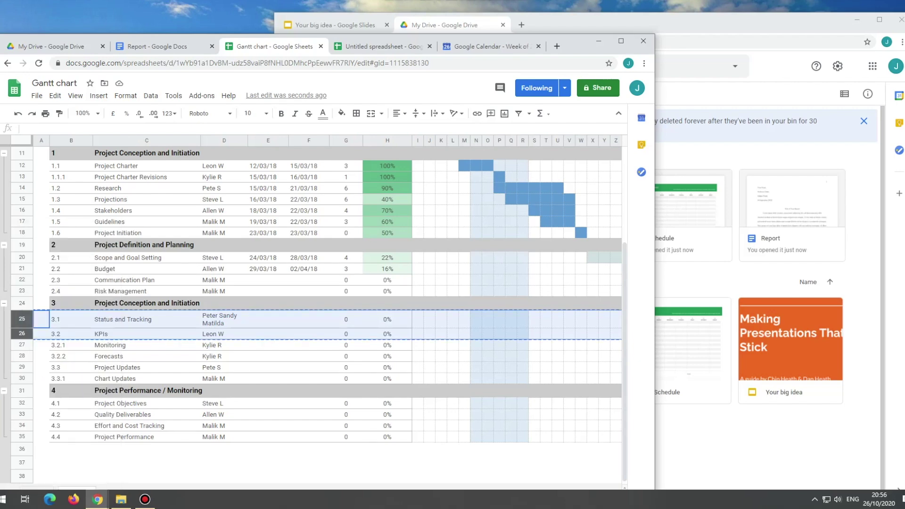
{"action": "key", "text": "Delete"}
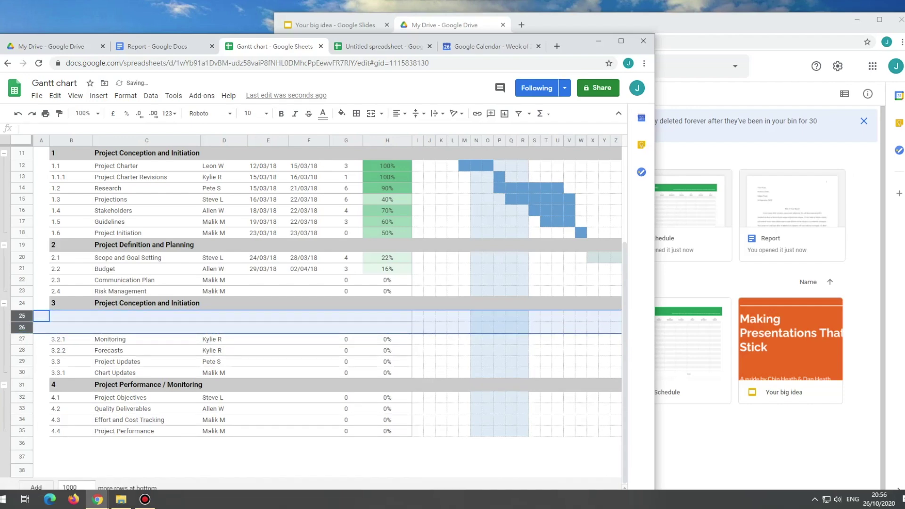
{"action": "left_click", "coordinate": [71, 384]}
{"action": "left_click", "coordinate": [22, 397]}
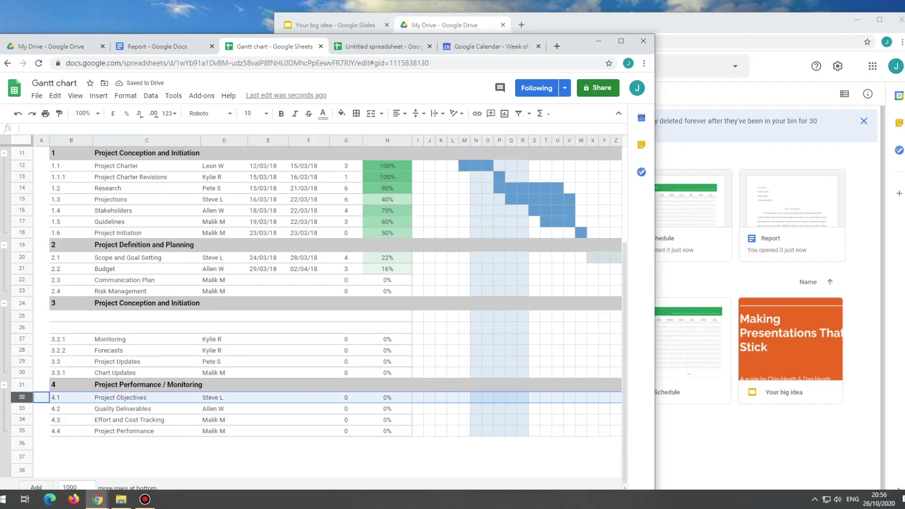
{"action": "key", "text": "Delete"}
Step: Undo the deletions to restore task 4.1 and rows 25–26
{"action": "left_click", "coordinate": [146, 351]}
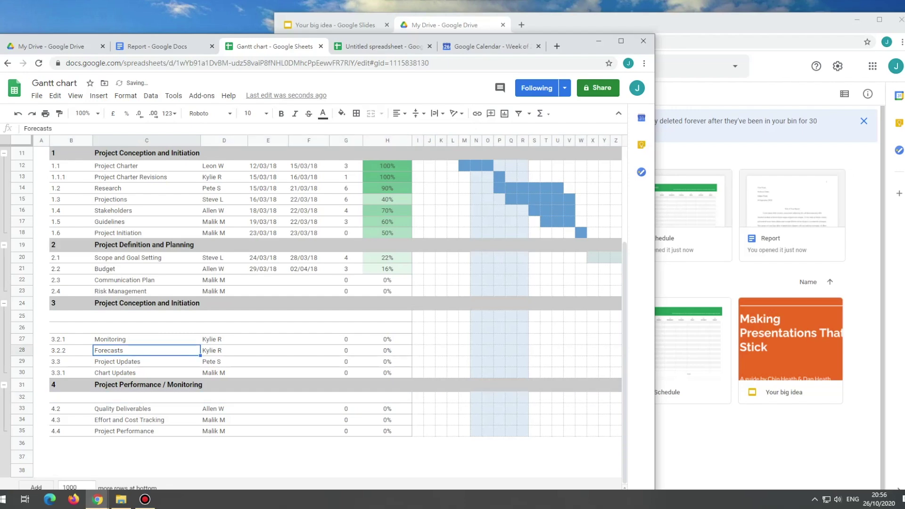
{"action": "key", "text": "alt+slash"}
{"action": "left_click", "coordinate": [267, 443]}
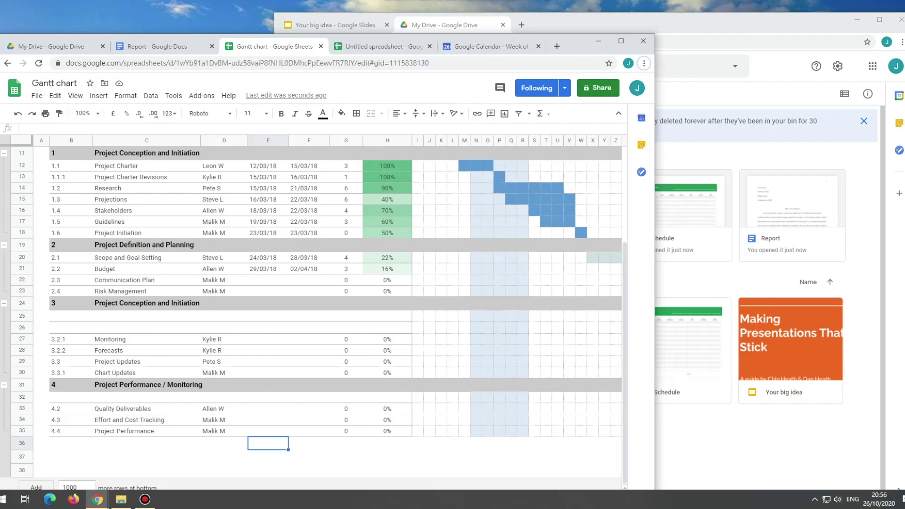
{"action": "left_click", "coordinate": [309, 397]}
{"action": "key", "text": "ctrl+z"}
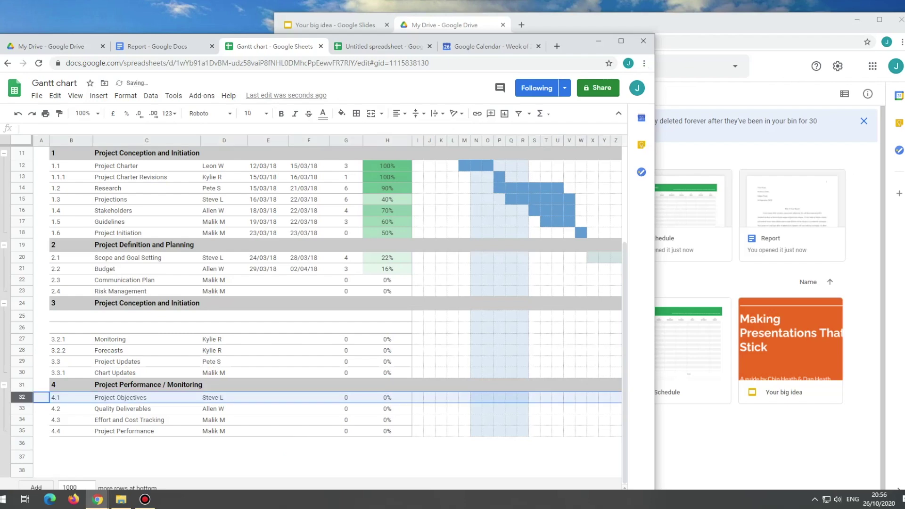
{"action": "key", "text": "ctrl+z"}
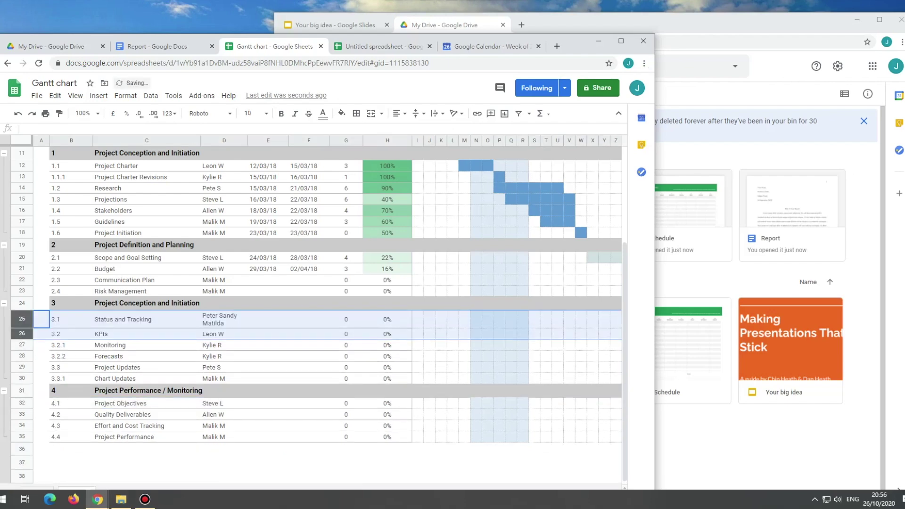
{"action": "key", "text": "ctrl+shift+Tab"}
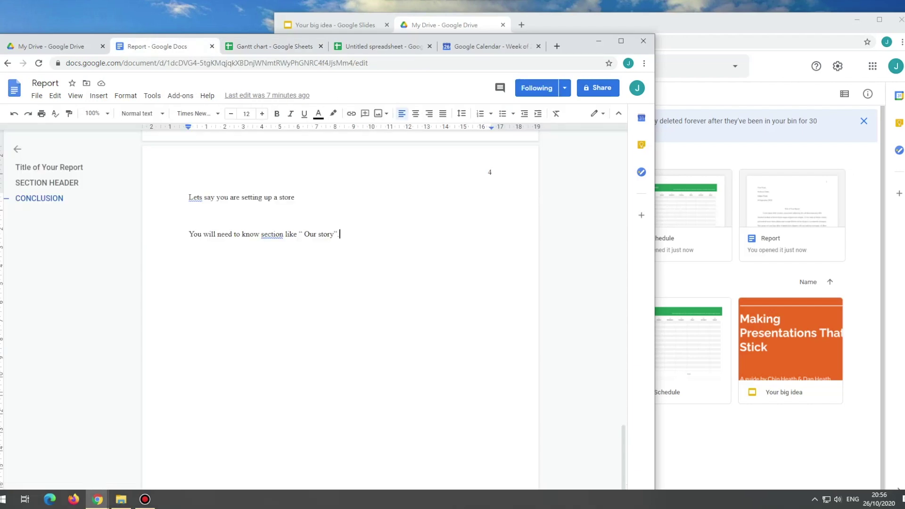
Step: Search Google for 'our story' and browse the Snapchat Our Story article
{"action": "key", "text": "ctrl+t"}
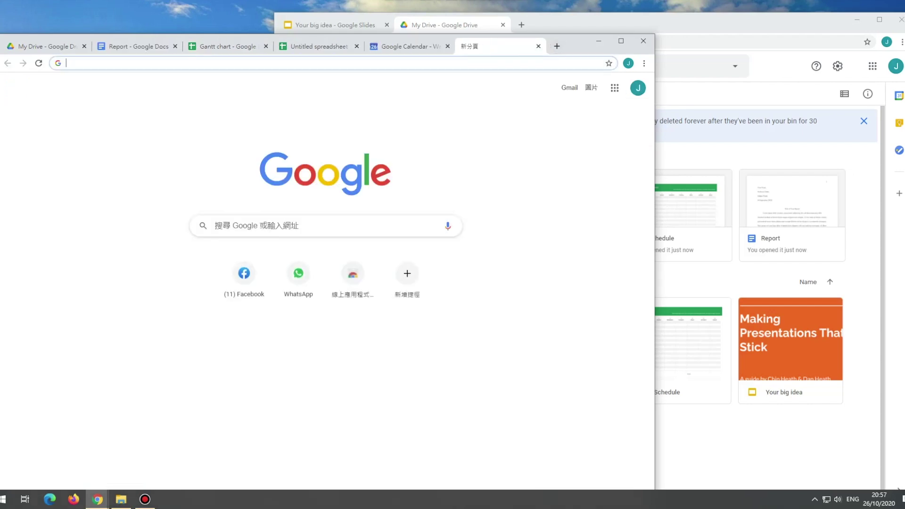
{"action": "type", "text": "st"}
{"action": "key", "text": "BackSpace"}
{"action": "key", "text": "BackSpace"}
{"action": "type", "text": "our st"}
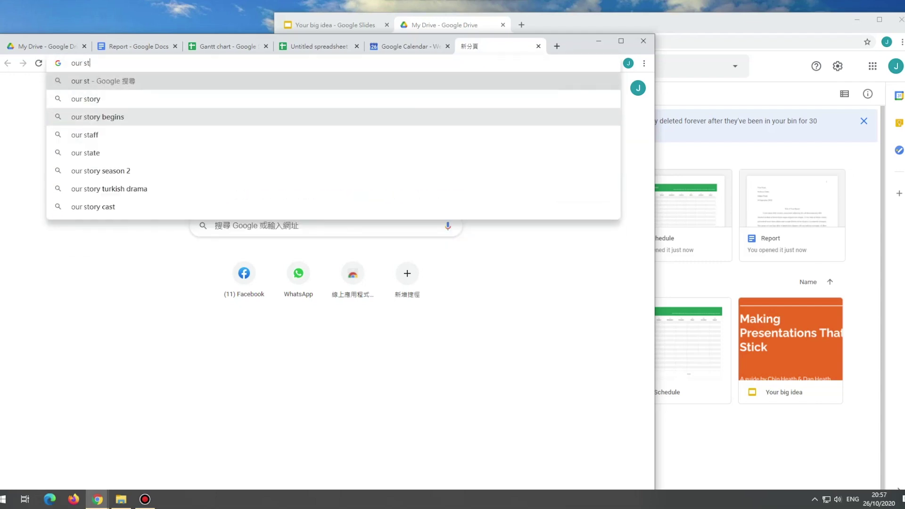
{"action": "type", "text": "ory"}
{"action": "key", "text": "Return"}
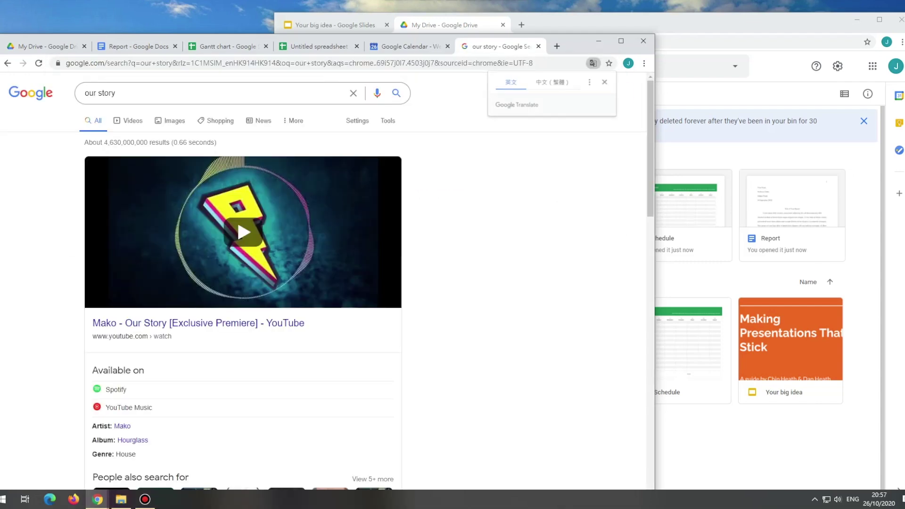
{"action": "scroll", "coordinate": [243, 283], "scroll_direction": "down", "scroll_amount": 8}
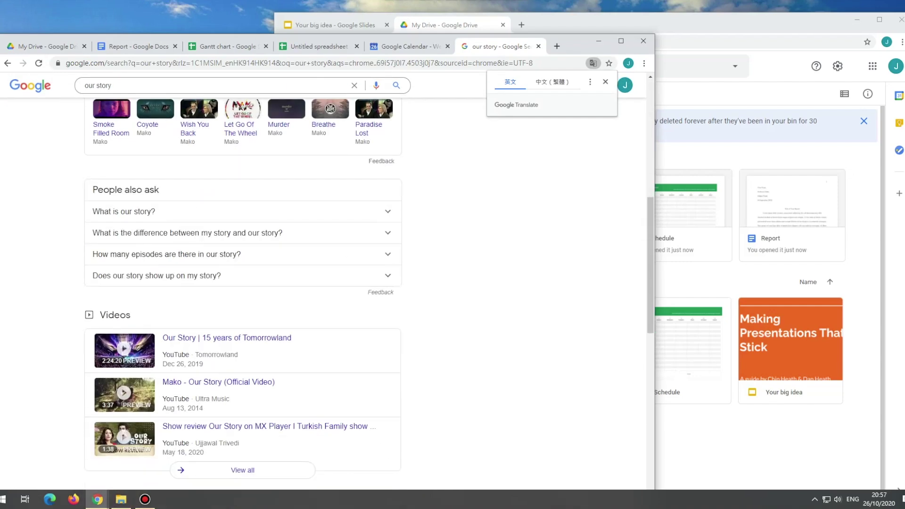
{"action": "left_click", "coordinate": [243, 211]}
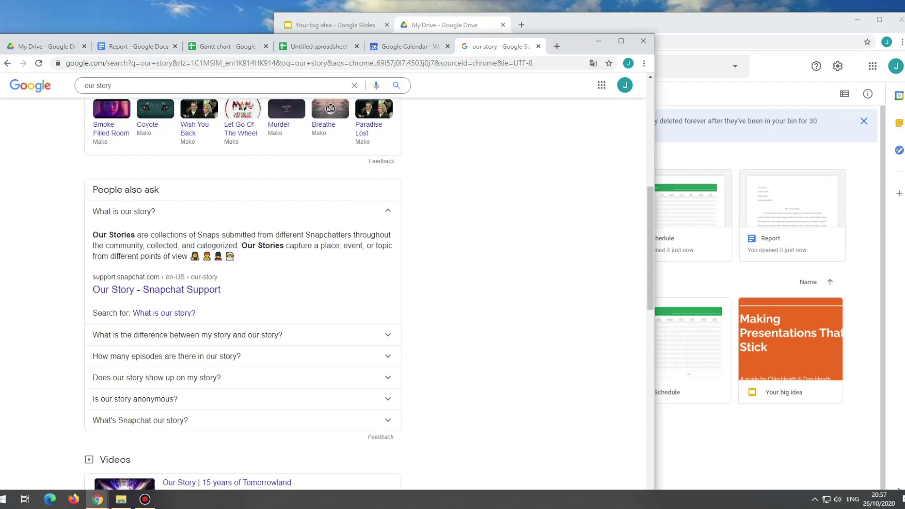
{"action": "scroll", "coordinate": [243, 283], "scroll_direction": "down", "scroll_amount": 7}
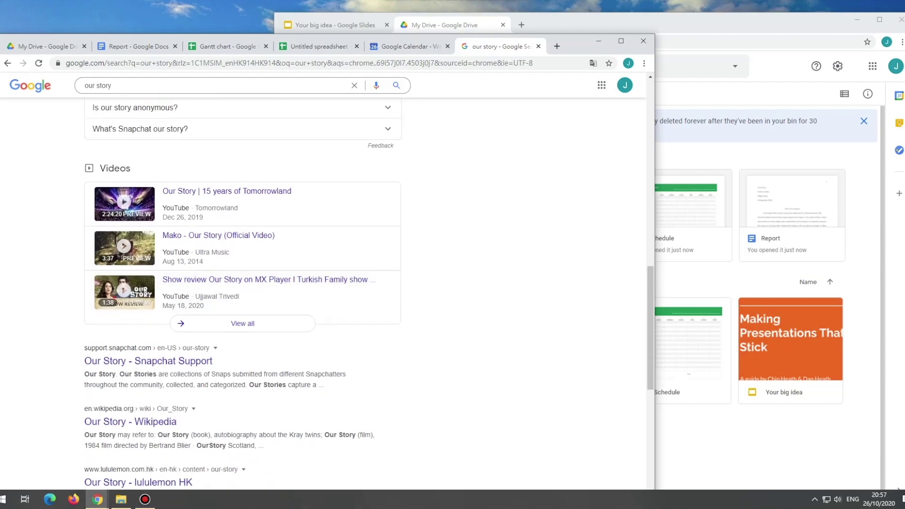
{"action": "scroll", "coordinate": [243, 282], "scroll_direction": "down", "scroll_amount": 2}
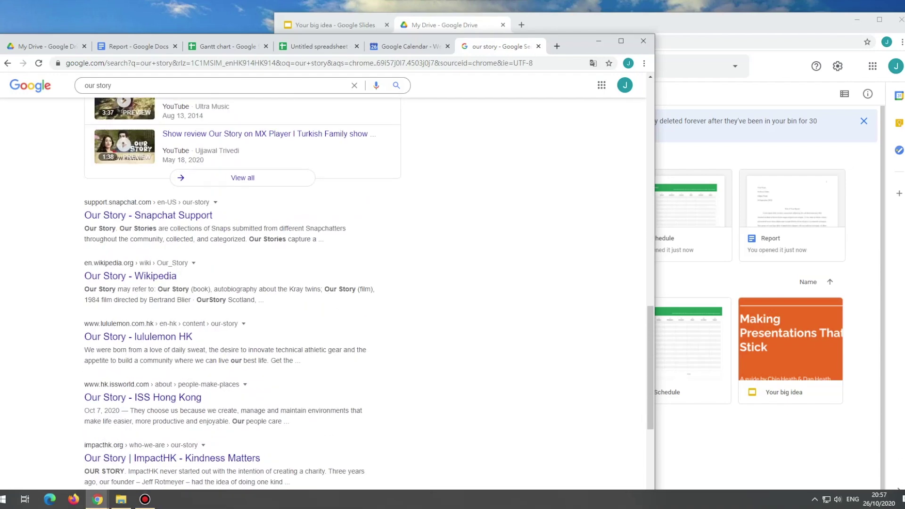
{"action": "left_click", "coordinate": [142, 215]}
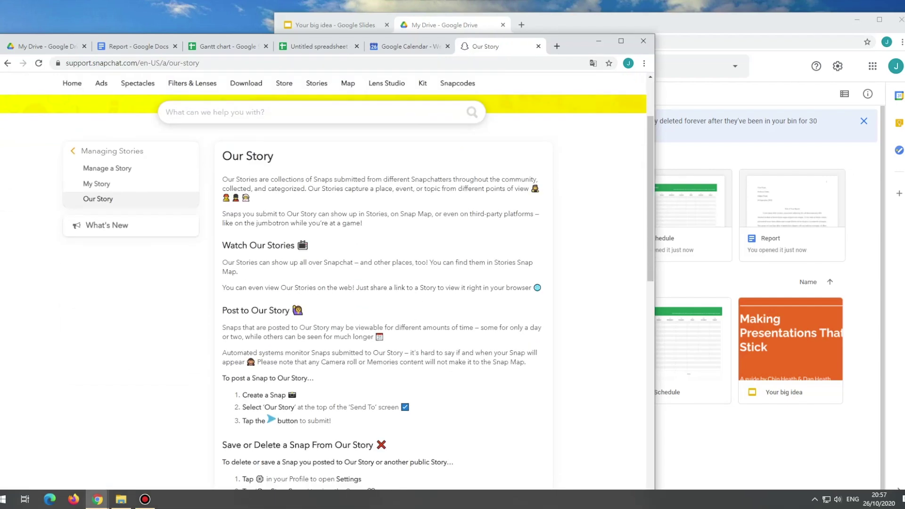
{"action": "left_click_drag", "start_coordinate": [222, 108], "coordinate": [363, 175]}
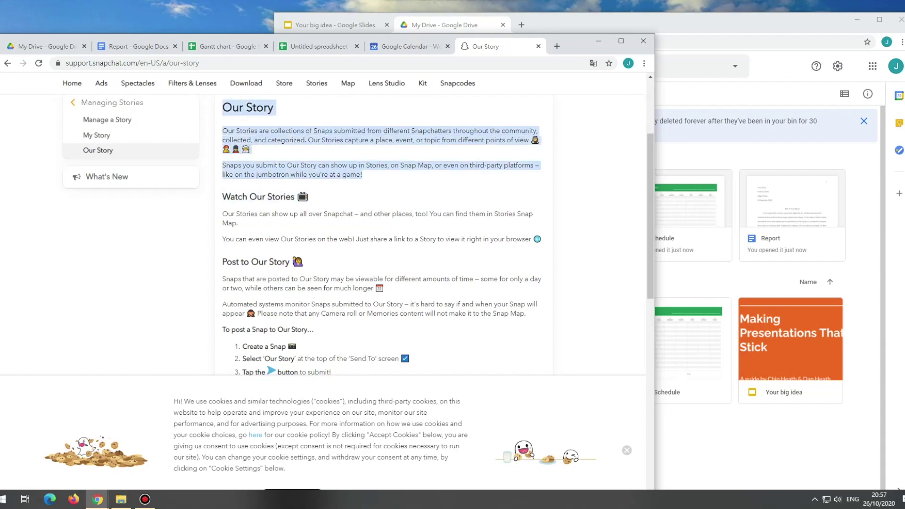
Step: Return to the results and look through the Little Creatures HK Our Story page
{"action": "left_click", "coordinate": [7, 63]}
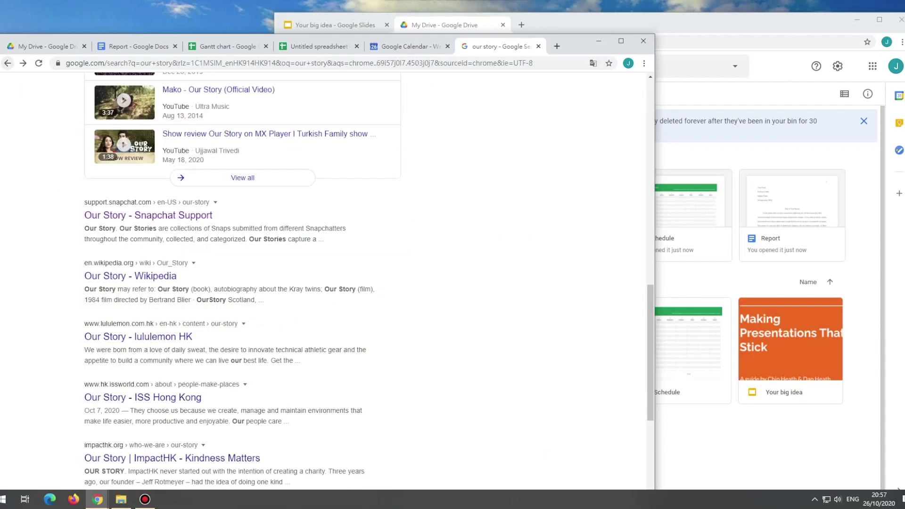
{"action": "scroll", "coordinate": [231, 282], "scroll_direction": "down", "scroll_amount": 5}
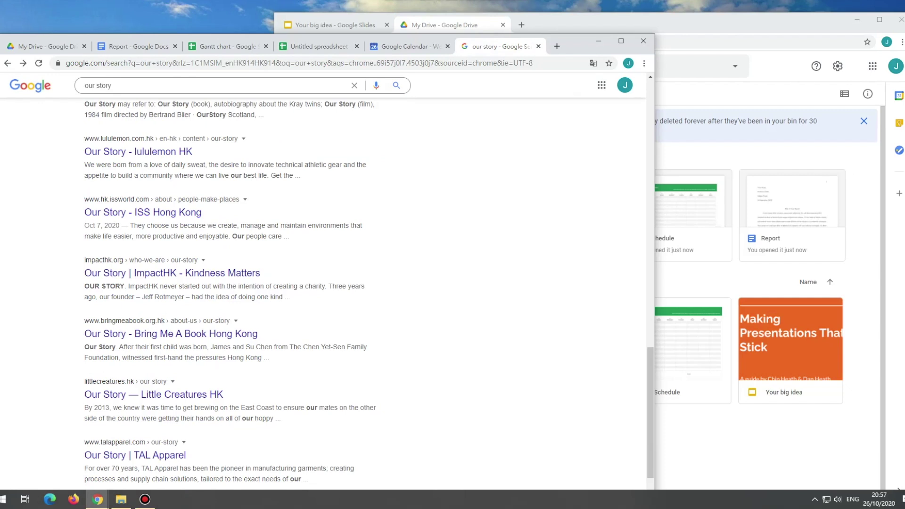
{"action": "scroll", "coordinate": [231, 283], "scroll_direction": "down", "scroll_amount": 3}
{"action": "left_click", "coordinate": [153, 260]}
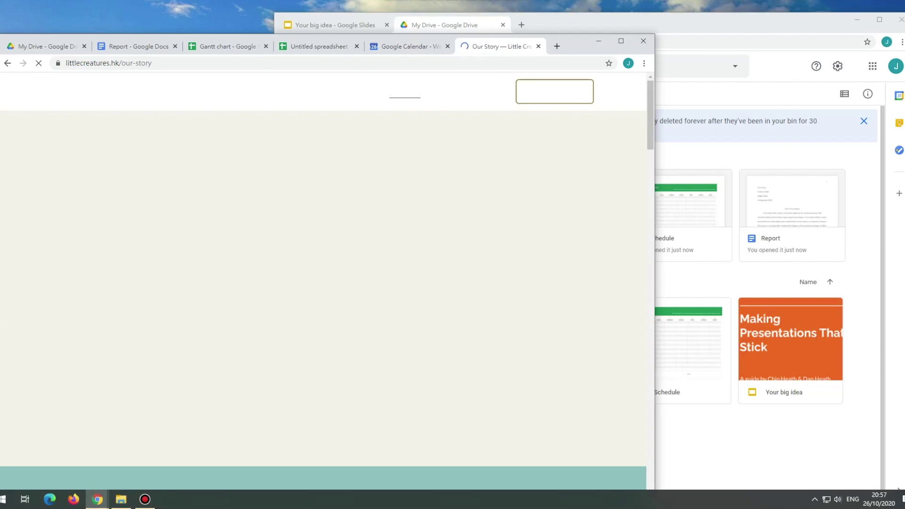
{"action": "scroll", "coordinate": [323, 283], "scroll_direction": "down", "scroll_amount": 5}
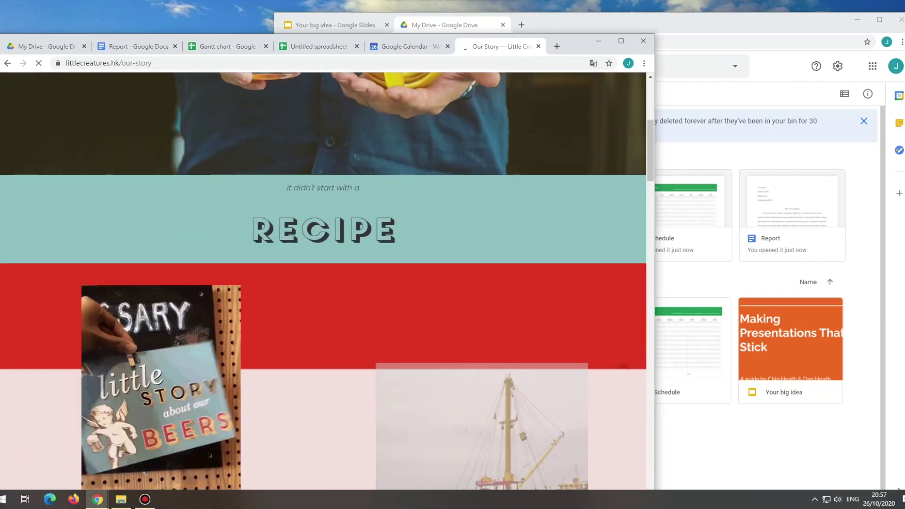
{"action": "scroll", "coordinate": [323, 281], "scroll_direction": "down", "scroll_amount": 13}
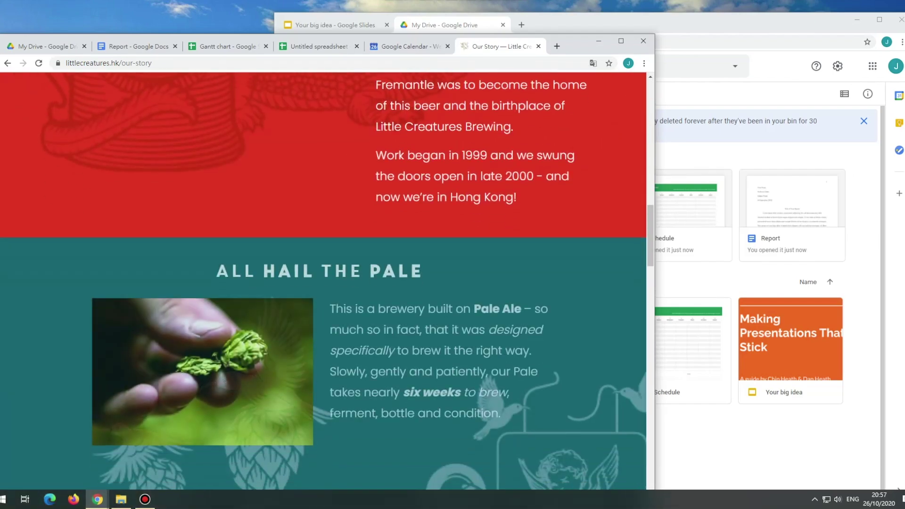
{"action": "scroll", "coordinate": [323, 280], "scroll_direction": "down", "scroll_amount": 12}
Step: Open the Redress Our Story page from the second results page and select its 'What we do' paragraph
{"action": "key", "text": "alt+Left"}
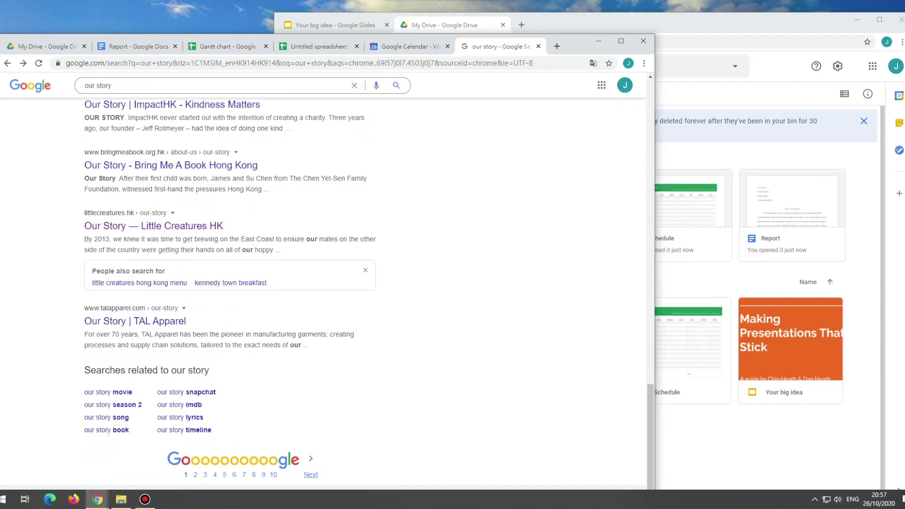
{"action": "left_click", "coordinate": [311, 474]}
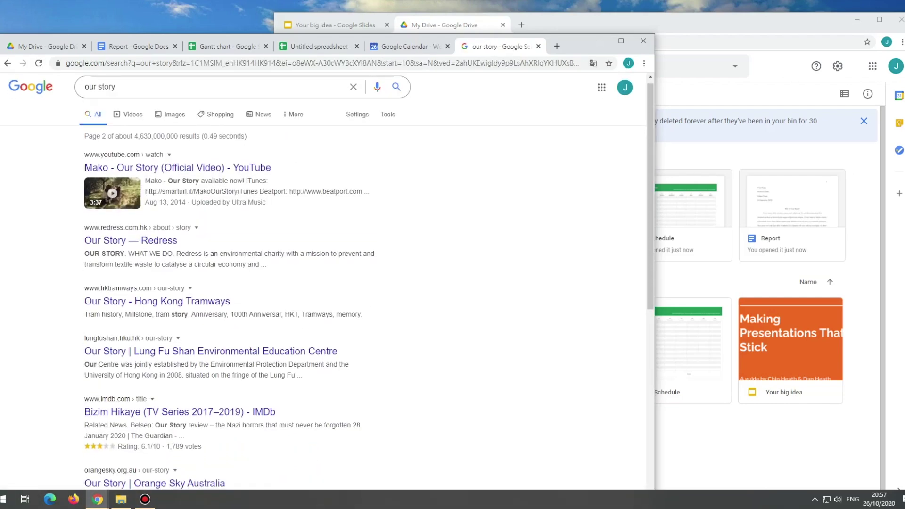
{"action": "scroll", "coordinate": [321, 283], "scroll_direction": "down", "scroll_amount": 1}
{"action": "left_click", "coordinate": [130, 198]}
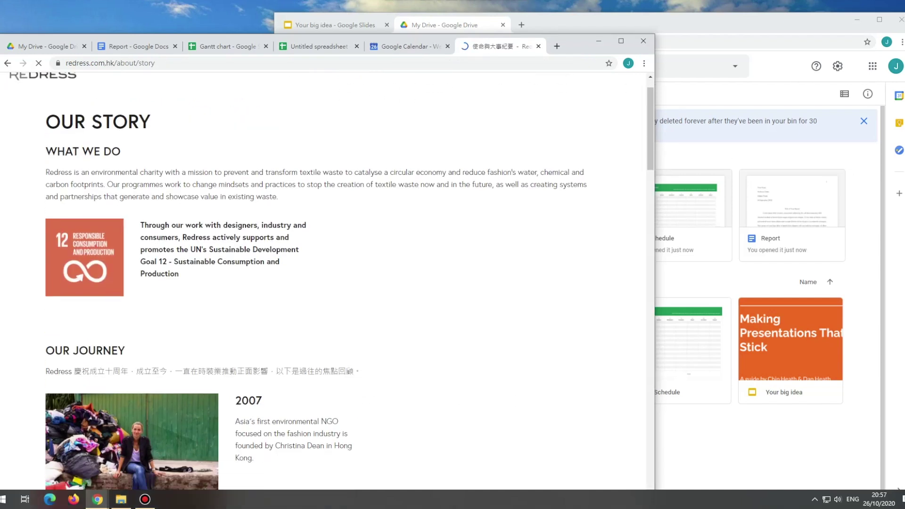
{"action": "triple_click", "coordinate": [56, 161]}
{"action": "key", "text": "ctrl+c"}
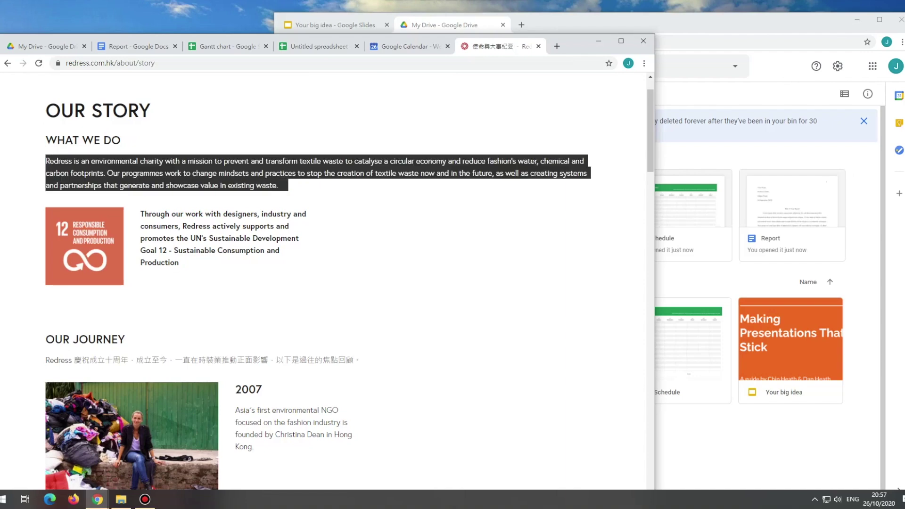
{"action": "key", "text": "ctrl+shift+Tab"}
{"action": "key", "text": "ctrl+shift+Tab"}
{"action": "key", "text": "ctrl+shift+Tab"}
{"action": "key", "text": "ctrl+shift+Tab"}
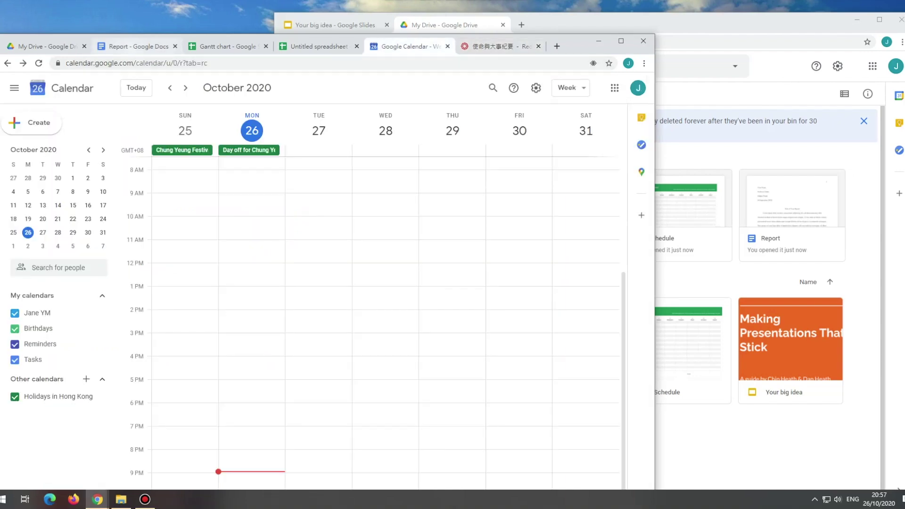
Step: Paste the Redress paragraph below 'Our story' and add the line 'Sth like that'
{"action": "key", "text": "shift+Right"}
{"action": "key", "text": "Return"}
{"action": "key", "text": "Return"}
{"action": "key", "text": "ctrl+v"}
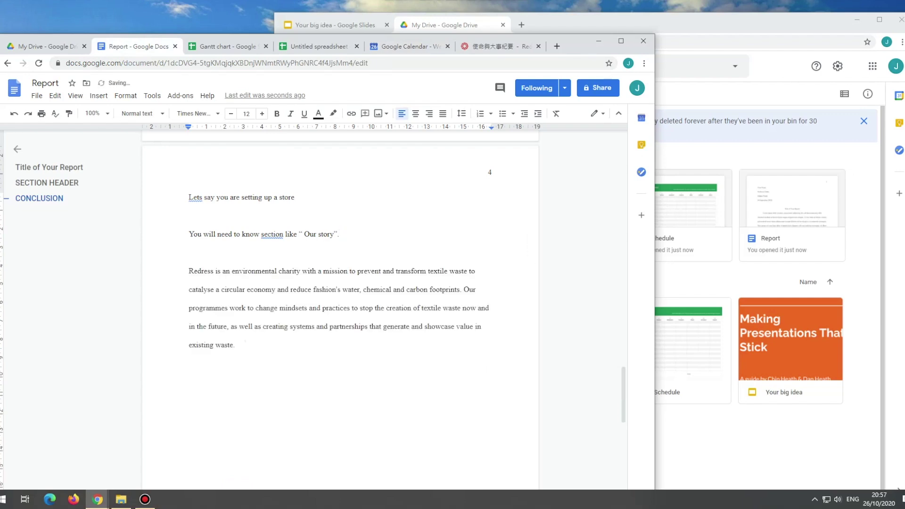
{"action": "key", "text": "Return"}
{"action": "key", "text": "Return"}
{"action": "type", "text": "Sth like that"}
Step: Replace 'Redress' with 'My store is in fact an' and delete the duplicate 'is'
{"action": "double_click", "coordinate": [201, 271]}
{"action": "left_click", "coordinate": [226, 271]}
{"action": "left_click_drag", "start_coordinate": [214, 271], "coordinate": [188, 271]}
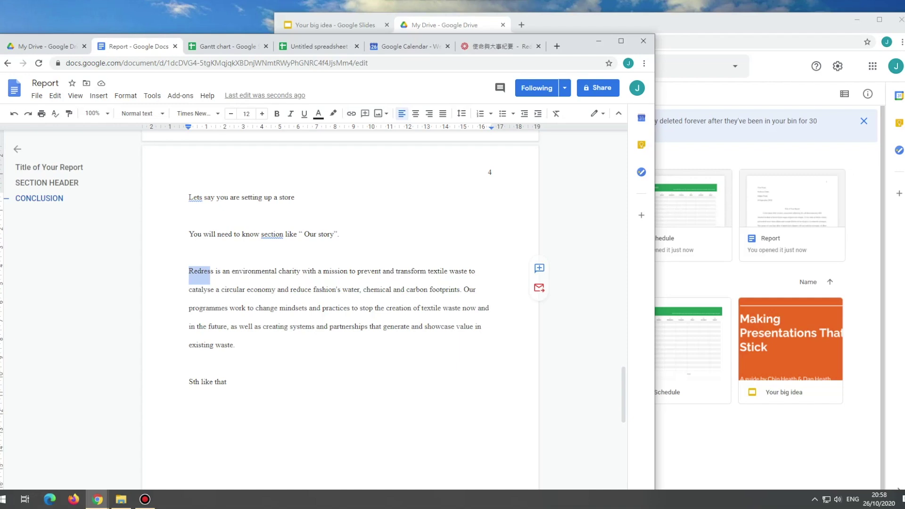
{"action": "key", "text": "BackSpace"}
{"action": "key", "text": "Delete"}
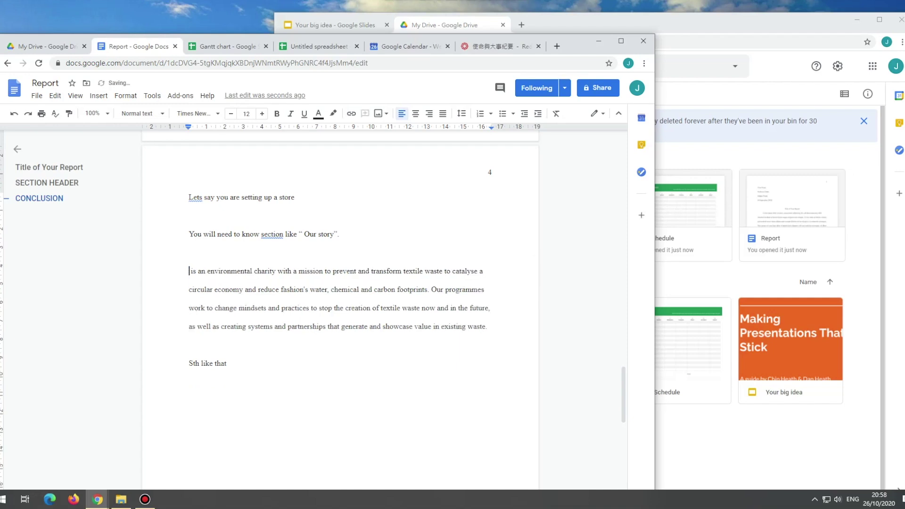
{"action": "type", "text": "My sy"}
{"action": "key", "text": "BackSpace"}
{"action": "type", "text": "tore is"}
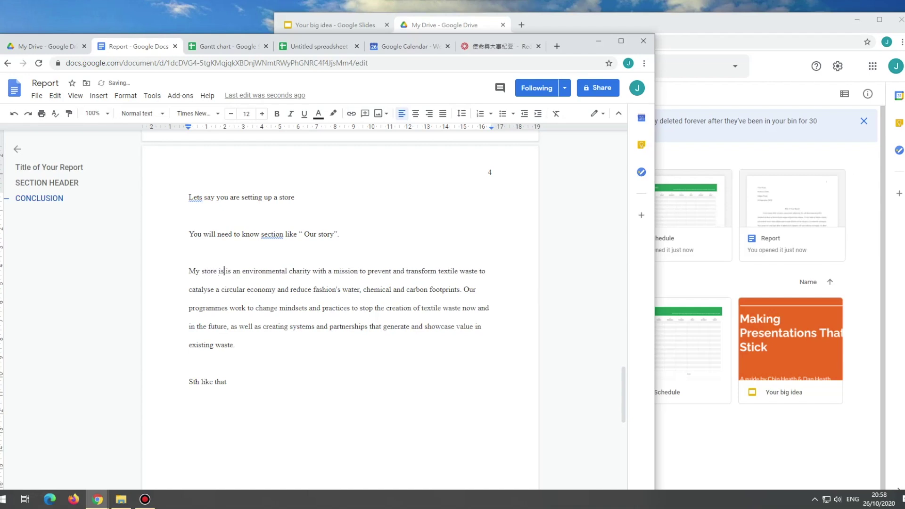
{"action": "type", "text": " in fact "}
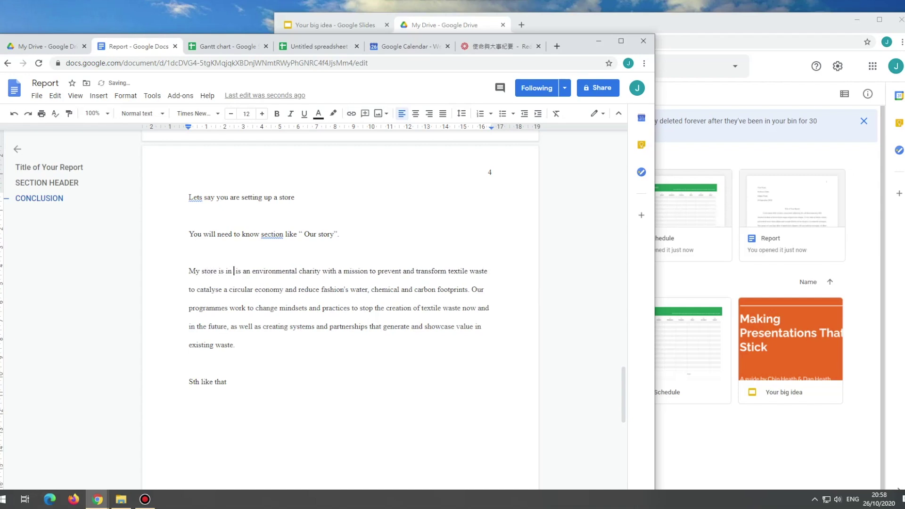
{"action": "type", "text": "an"}
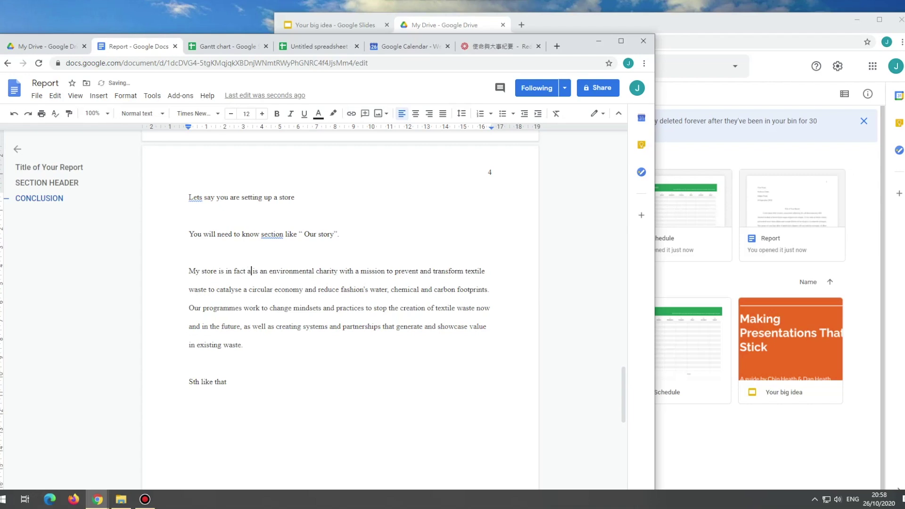
{"action": "left_click", "coordinate": [259, 271]}
{"action": "key", "text": "BackSpace"}
{"action": "key", "text": "BackSpace"}
{"action": "key", "text": "BackSpace"}
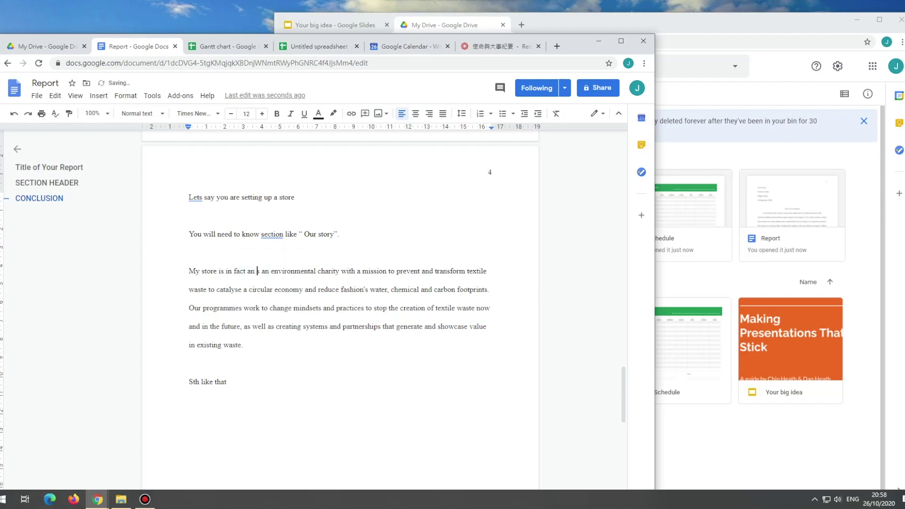
{"action": "left_click_drag", "start_coordinate": [252, 345], "coordinate": [281, 289]}
{"action": "left_click", "coordinate": [282, 290]}
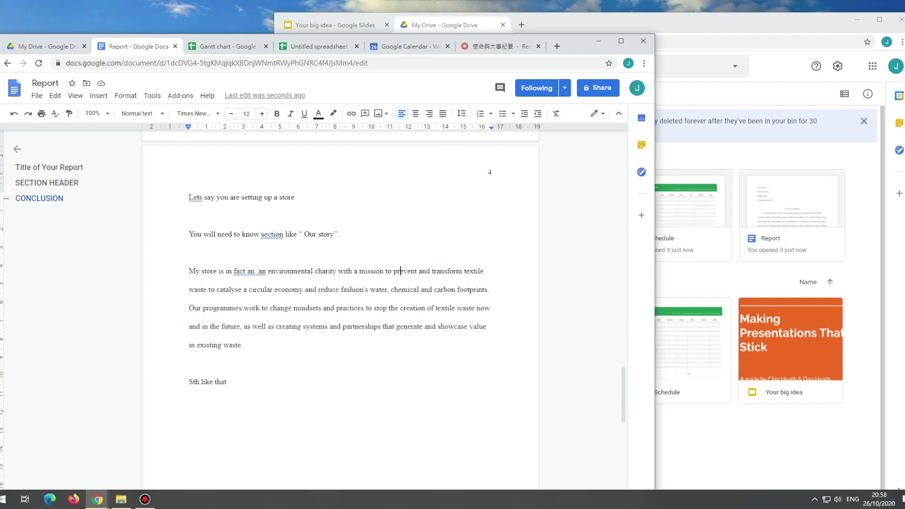
Step: Change the ending after 'footprints' to ', bla bla bla.'
{"action": "left_click", "coordinate": [491, 290]}
{"action": "key", "text": "Delete"}
{"action": "key", "text": "BackSpace"}
{"action": "type", "text": "bla bla"}
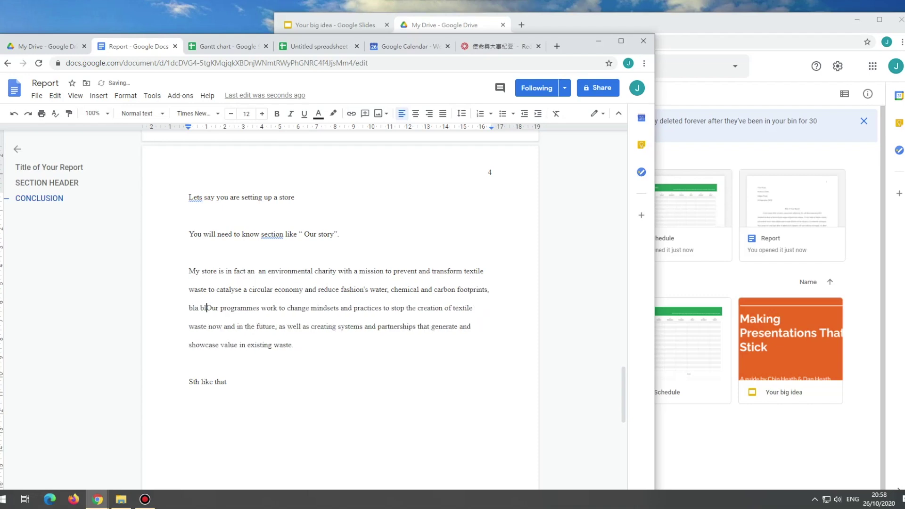
{"action": "type", "text": " bla"}
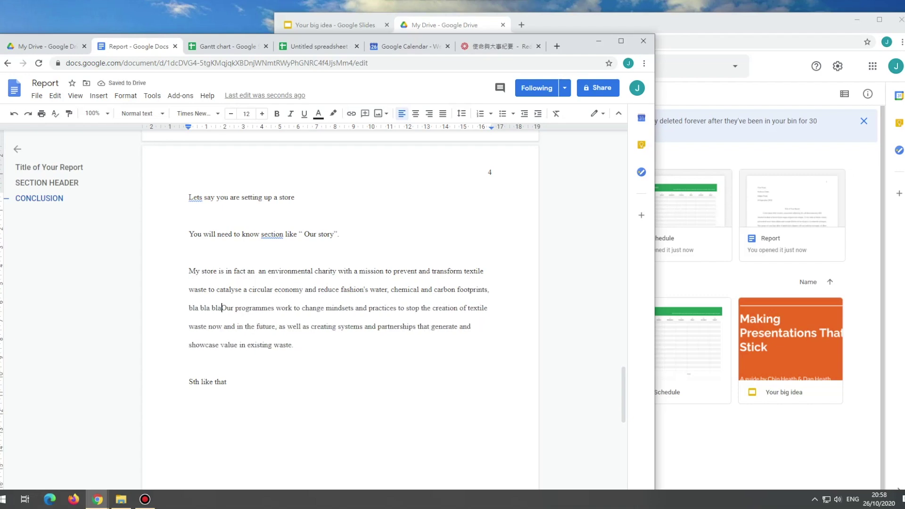
{"action": "type", "text": "."}
Step: Delete the duplicate 'an' and accept the spelling fixes 'sections' and 'environmental'
{"action": "left_click", "coordinate": [228, 382]}
{"action": "left_click", "coordinate": [304, 345]}
{"action": "double_click", "coordinate": [262, 271]}
{"action": "key", "text": "BackSpace"}
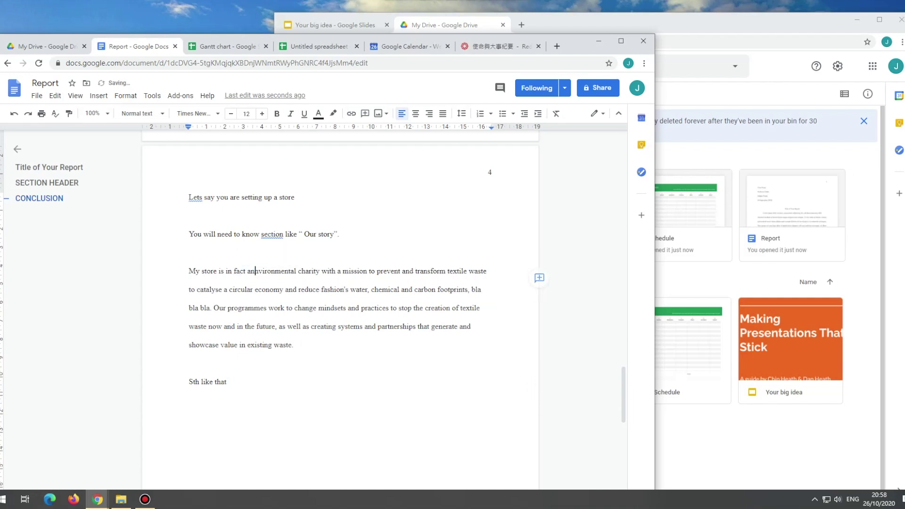
{"action": "left_click", "coordinate": [280, 234]}
{"action": "left_click", "coordinate": [279, 220]}
{"action": "left_click", "coordinate": [299, 271]}
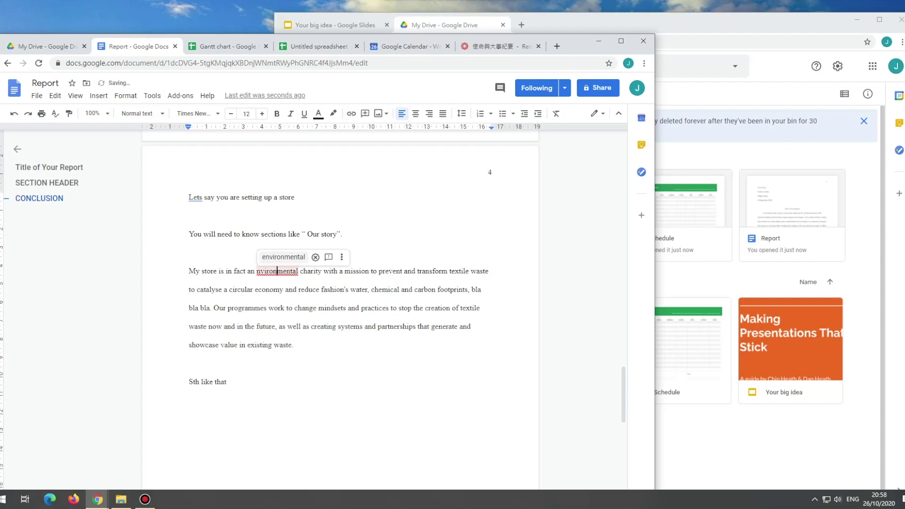
{"action": "left_click", "coordinate": [279, 257]}
Step: Add the line 'And you will need an pretentious excel' above 'Sth like that'
{"action": "scroll", "coordinate": [339, 306], "scroll_direction": "up", "scroll_amount": 1}
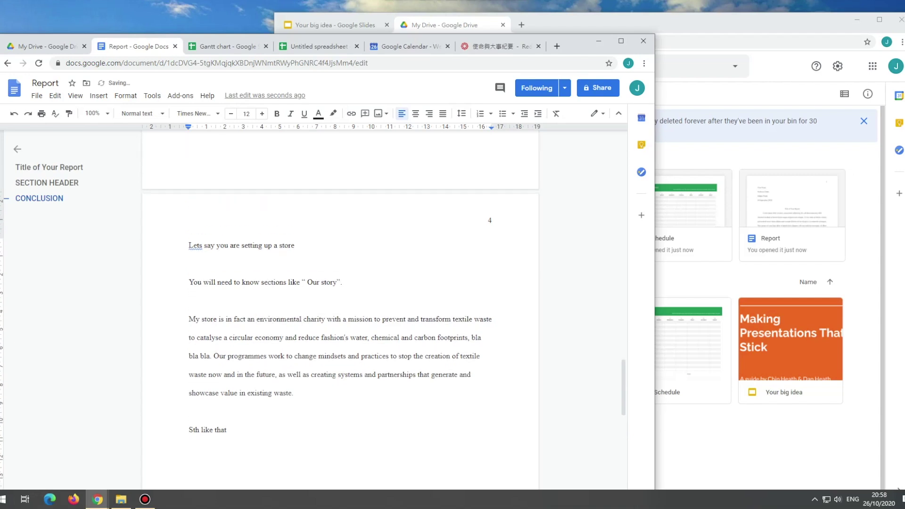
{"action": "left_click", "coordinate": [189, 412]}
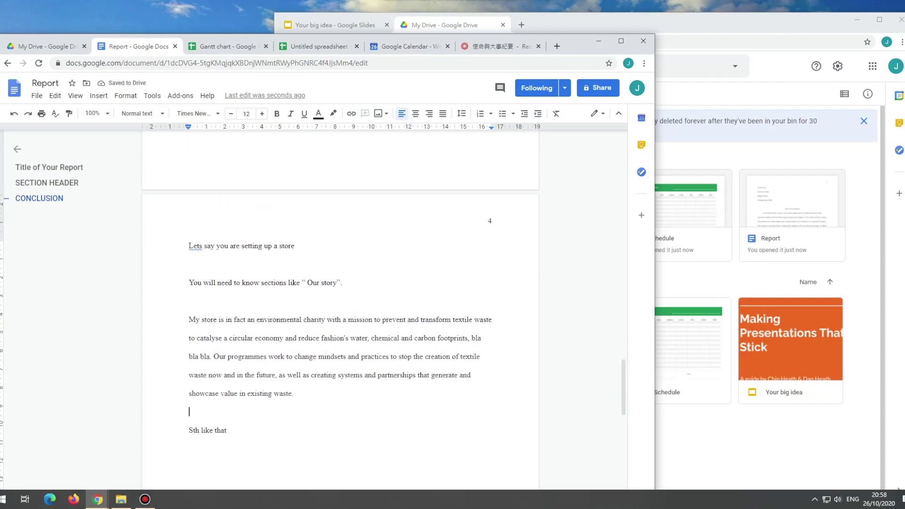
{"action": "type", "text": "And you will need a"}
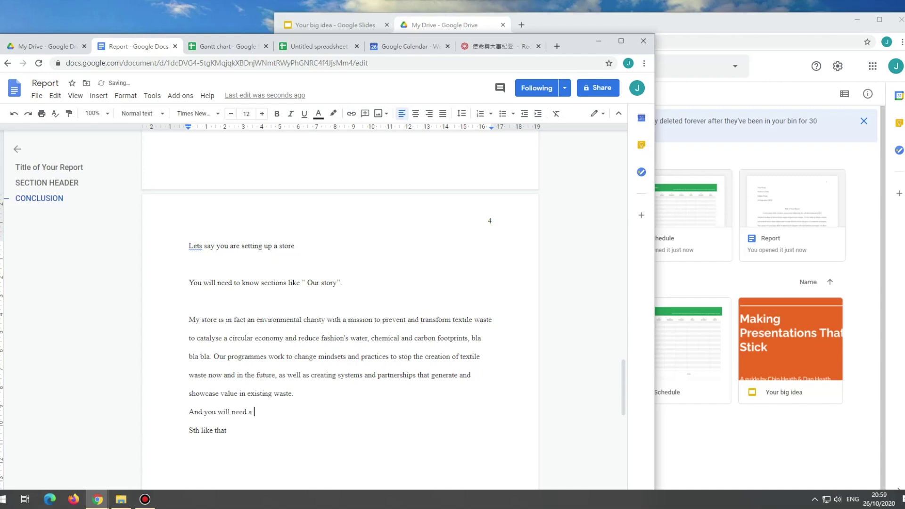
{"action": "key", "text": "BackSpace"}
{"action": "type", "text": "n prete"}
{"action": "type", "text": "ntati"}
{"action": "key", "text": "BackSpace"}
{"action": "key", "text": "BackSpace"}
{"action": "key", "text": "BackSpace"}
{"action": "key", "text": "BackSpace"}
{"action": "type", "text": "tious exce;l"}
{"action": "key", "text": "alt+space"}
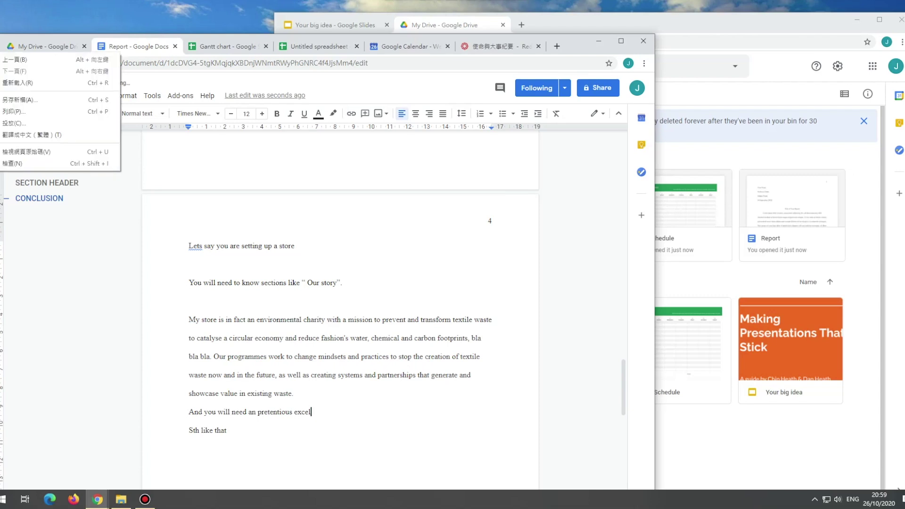
{"action": "key", "text": "Escape"}
{"action": "key", "text": "Up"}
{"action": "key", "text": "Up"}
{"action": "key", "text": "Up"}
{"action": "key", "text": "Up"}
{"action": "key", "text": "Up"}
{"action": "key", "text": "Up"}
{"action": "key", "text": "Up"}
{"action": "key", "text": "Up"}
{"action": "key", "text": "Up"}
{"action": "key", "text": "Up"}
{"action": "key", "text": "ctrl+Tab"}
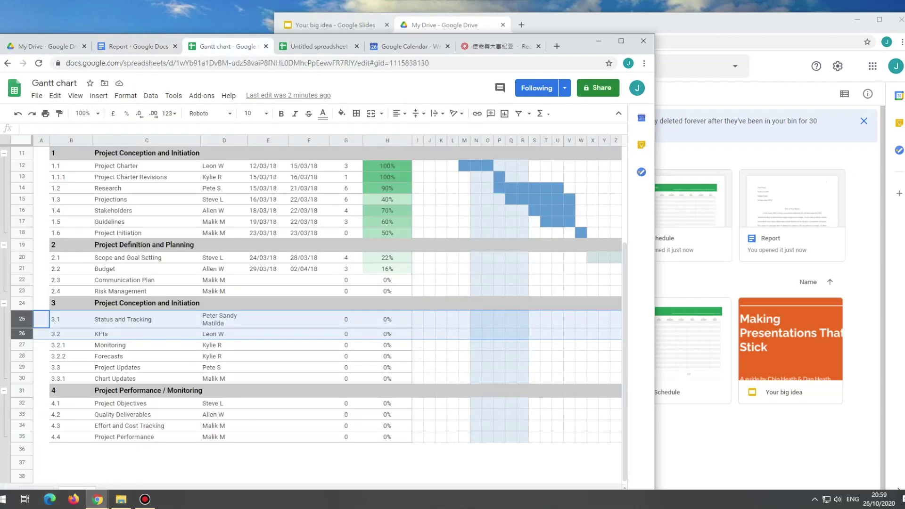
Step: Click through the Project Definition and Planning task cells, then start editing the merged PHASE ONE header
{"action": "scroll", "coordinate": [314, 317], "scroll_direction": "down", "scroll_amount": 1}
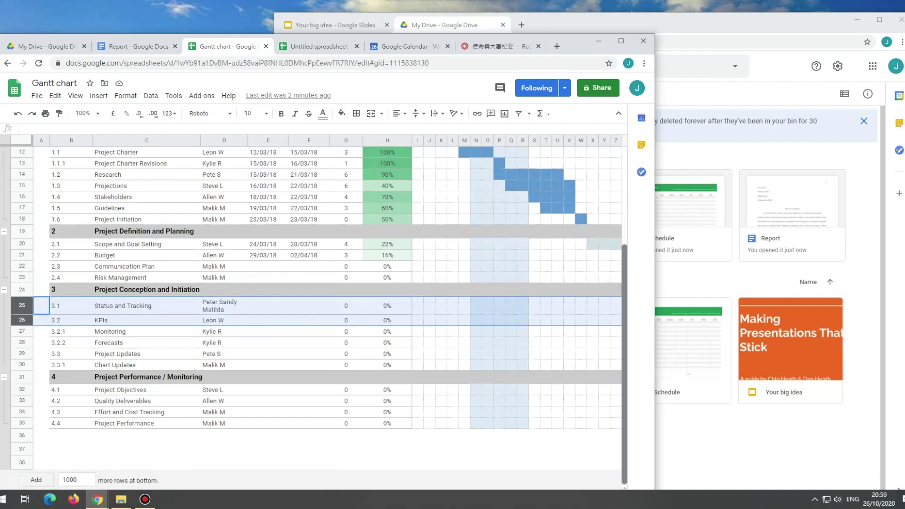
{"action": "left_click", "coordinate": [213, 331]}
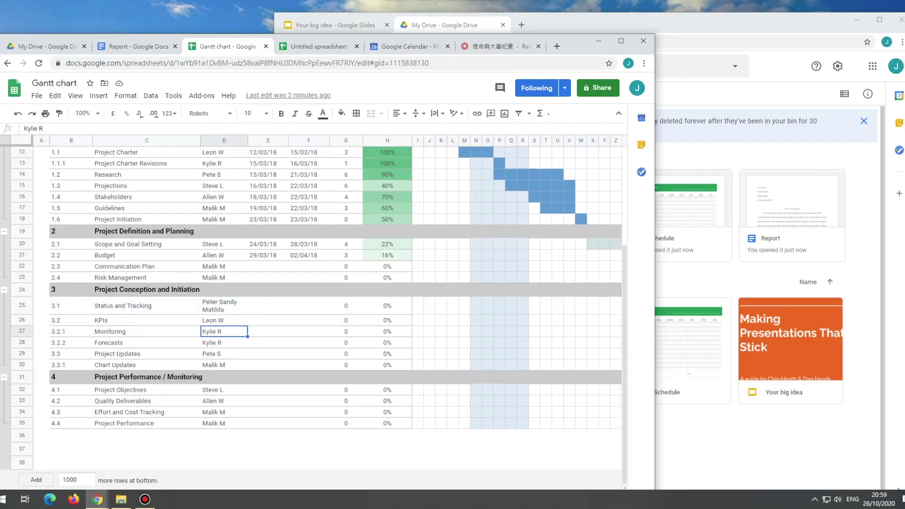
{"action": "left_click", "coordinate": [147, 244]}
{"action": "left_click", "coordinate": [147, 231]}
{"action": "key", "text": "Return"}
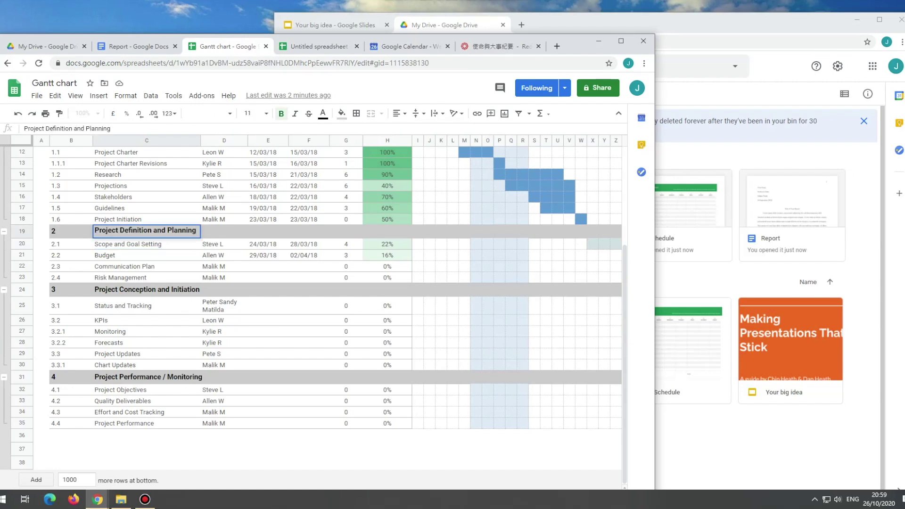
{"action": "left_click", "coordinate": [146, 289]}
{"action": "double_click", "coordinate": [146, 305]}
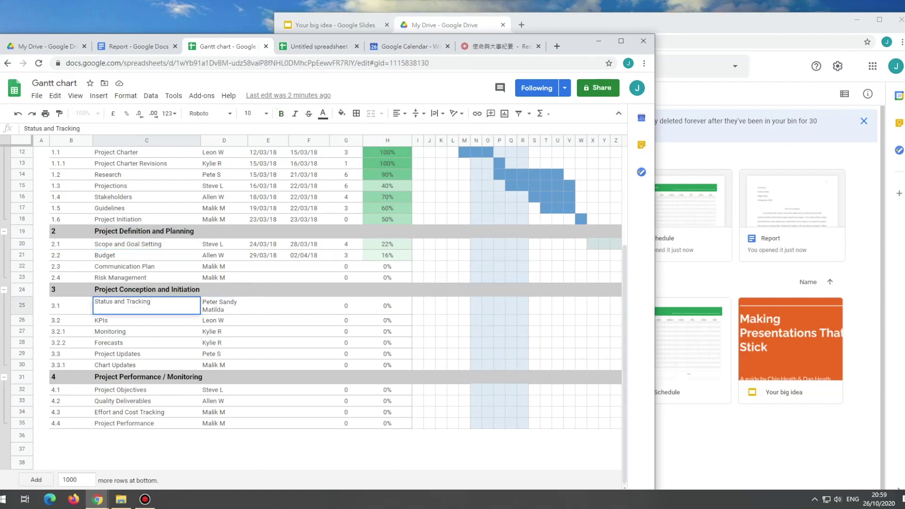
{"action": "double_click", "coordinate": [146, 389]}
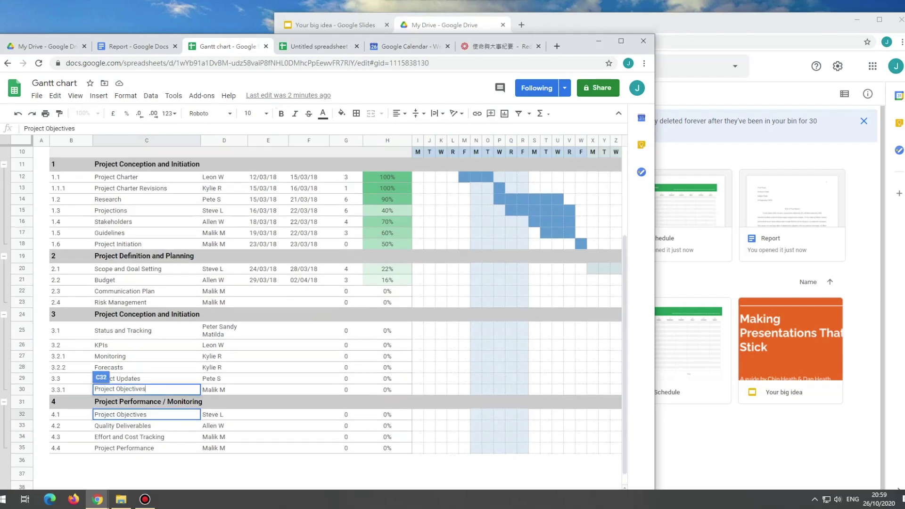
{"action": "left_click", "coordinate": [224, 174]}
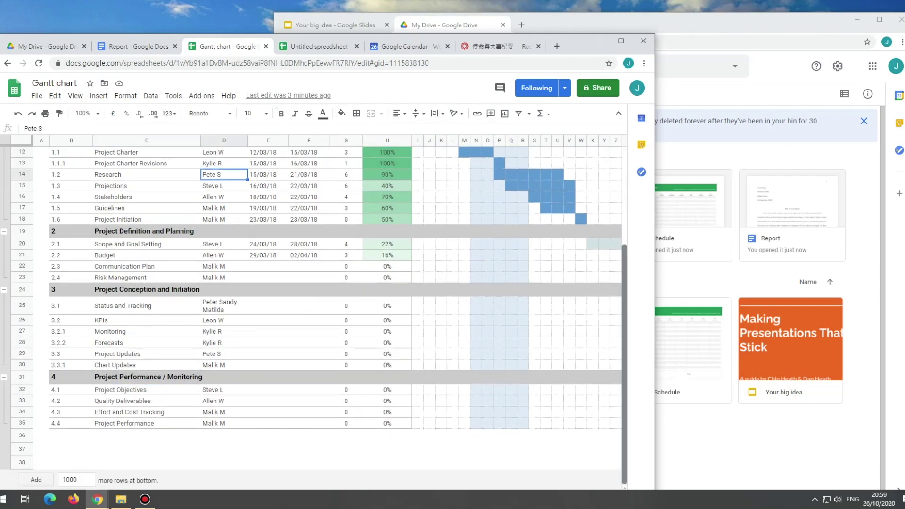
{"action": "scroll", "coordinate": [329, 283], "scroll_direction": "up", "scroll_amount": 3}
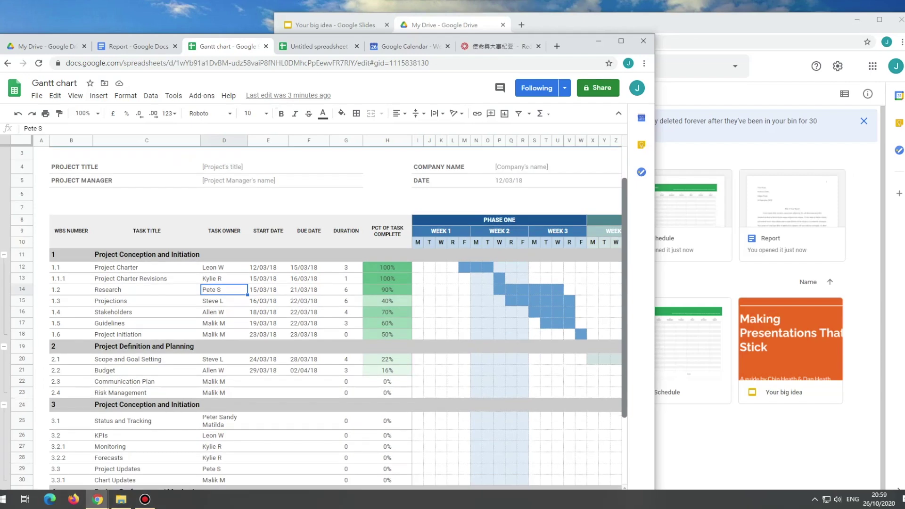
{"action": "double_click", "coordinate": [499, 219]}
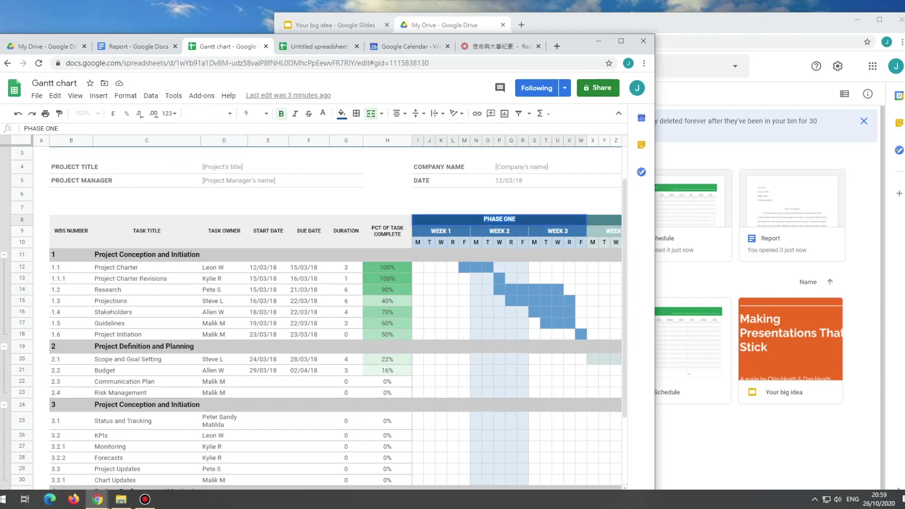
Step: Type 'Oct 10 - Oct 31 (Halloween :)' over the PHASE ONE header text
{"action": "type", "text": "Oct 10 - Oct 31 (H)a;;ow"}
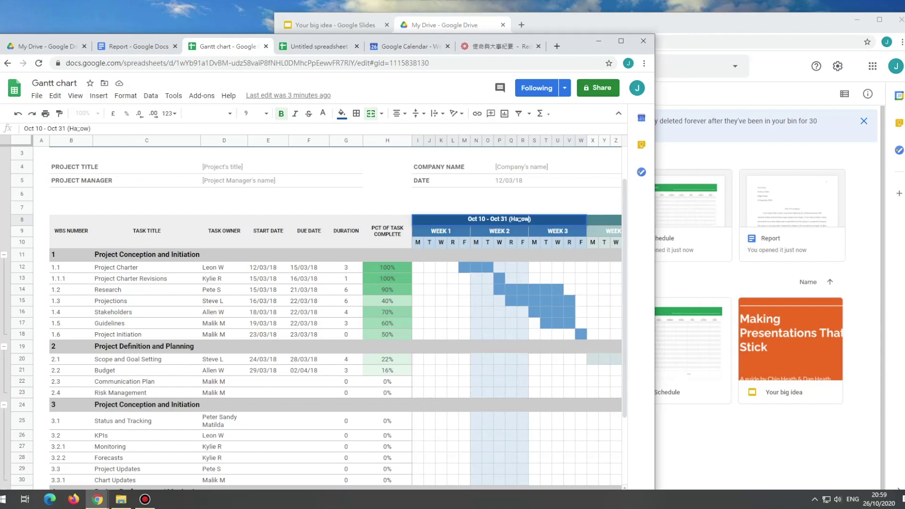
{"action": "type", "text": "lloween "}
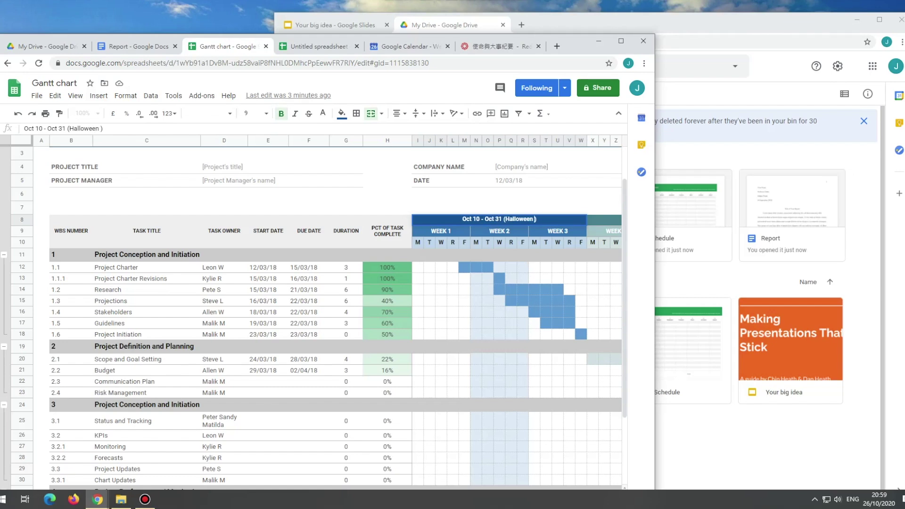
{"action": "type", "text": ":"}
Step: Fill the Project Charter day cells I12 to L12 blue
{"action": "left_click", "coordinate": [465, 301]}
{"action": "left_click_drag", "start_coordinate": [418, 267], "coordinate": [452, 267]}
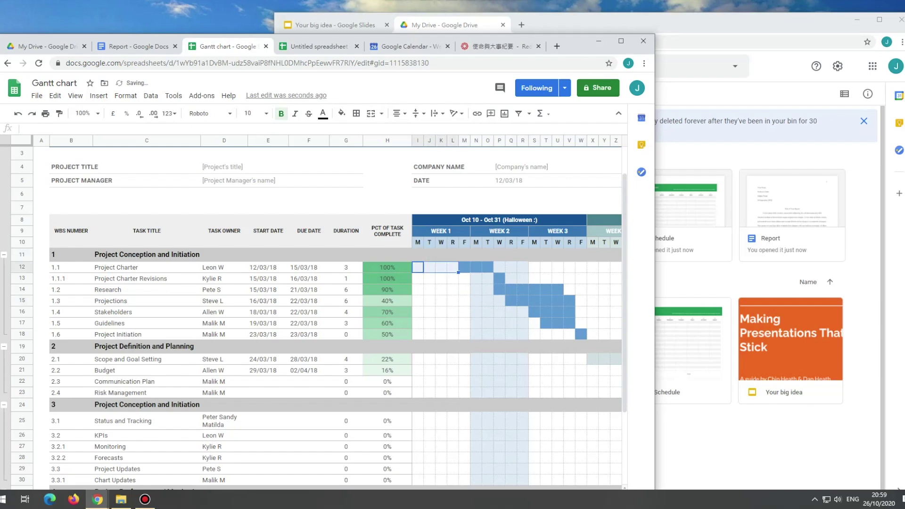
{"action": "left_click", "coordinate": [342, 113]}
{"action": "left_click", "coordinate": [399, 171]}
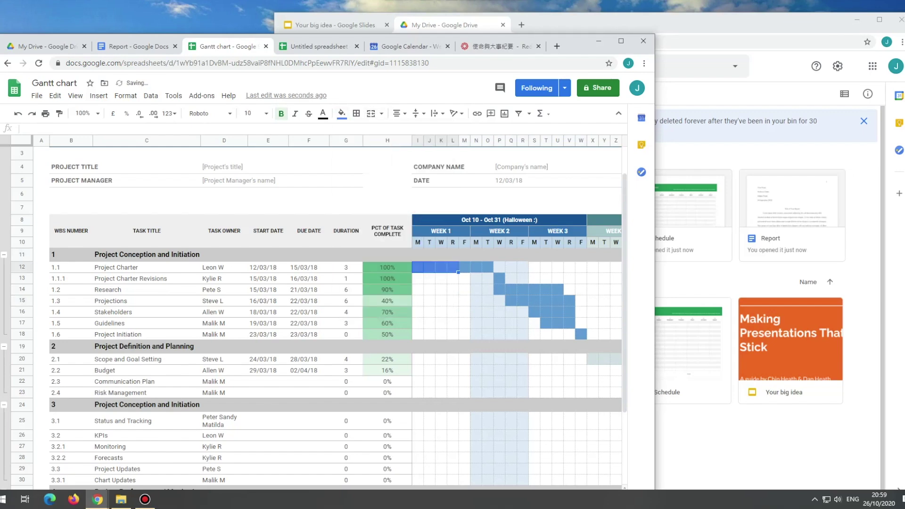
Step: Colour the Stakeholders task bar cells red
{"action": "left_click", "coordinate": [453, 301]}
{"action": "scroll", "coordinate": [452, 301], "scroll_direction": "up", "scroll_amount": 1}
{"action": "scroll", "coordinate": [453, 301], "scroll_direction": "down", "scroll_amount": 2}
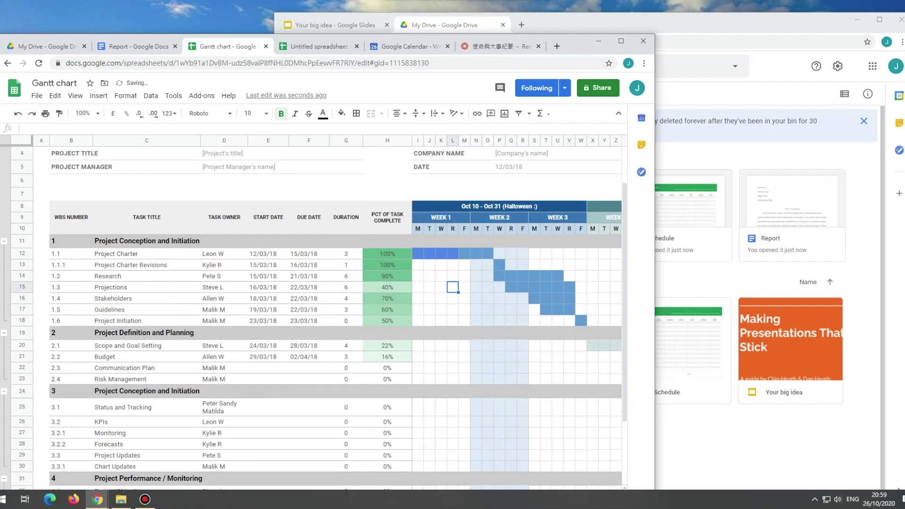
{"action": "left_click_drag", "start_coordinate": [453, 298], "coordinate": [464, 298]}
{"action": "left_click", "coordinate": [342, 113]}
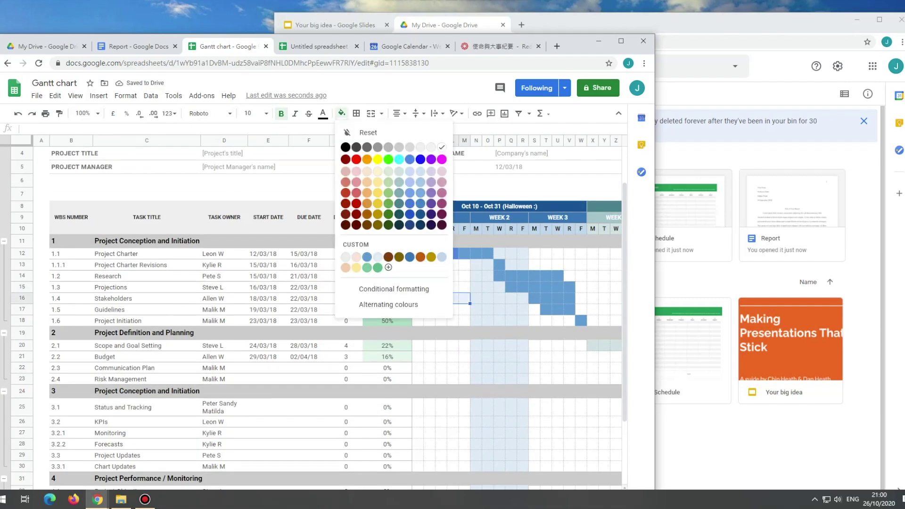
{"action": "left_click", "coordinate": [356, 159]}
{"action": "left_click", "coordinate": [487, 309]}
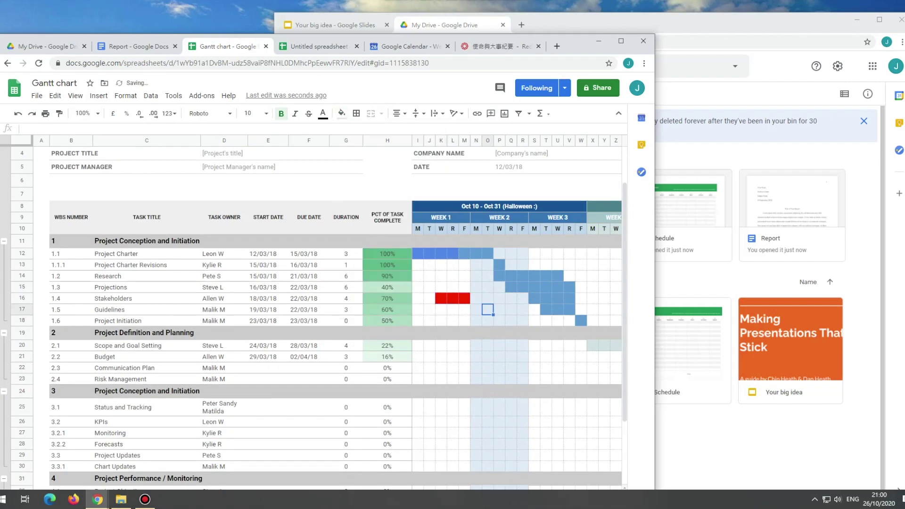
Step: Fill the Budget task bar cells orange
{"action": "scroll", "coordinate": [487, 310], "scroll_direction": "down", "scroll_amount": 2}
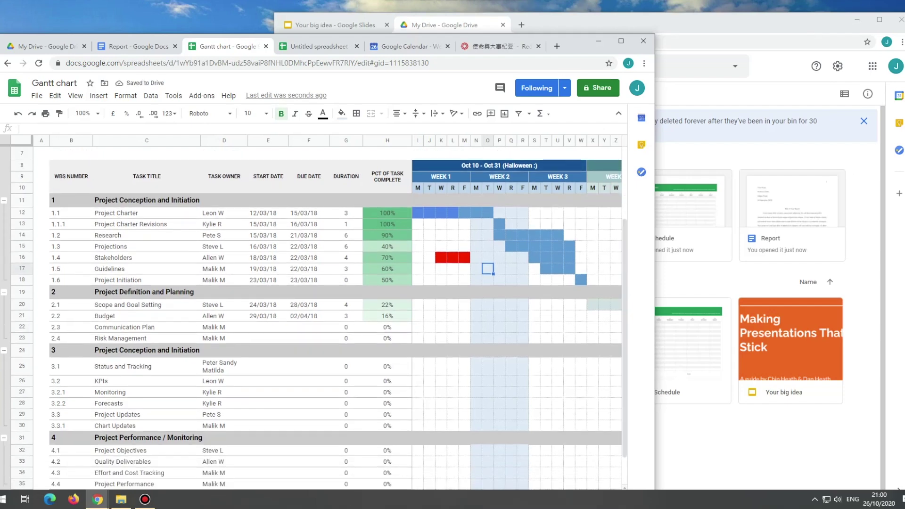
{"action": "left_click_drag", "start_coordinate": [441, 316], "coordinate": [476, 316]}
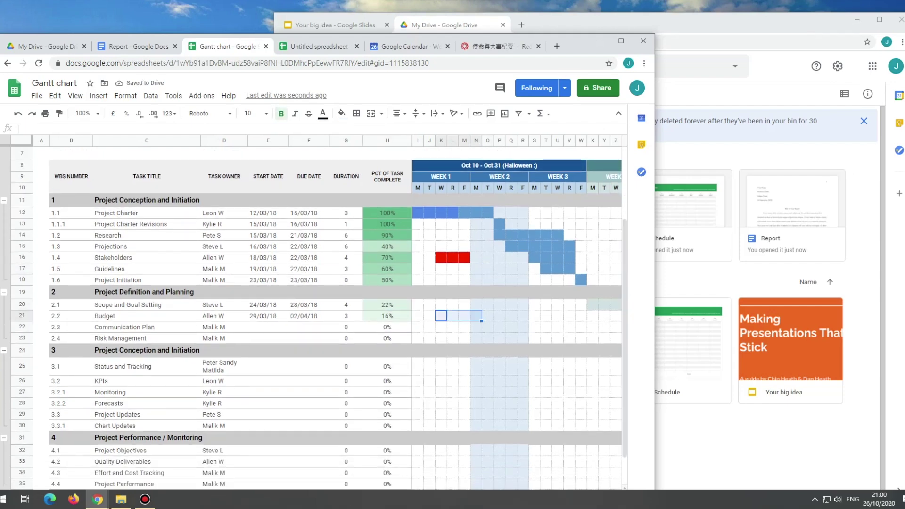
{"action": "left_click", "coordinate": [281, 113]}
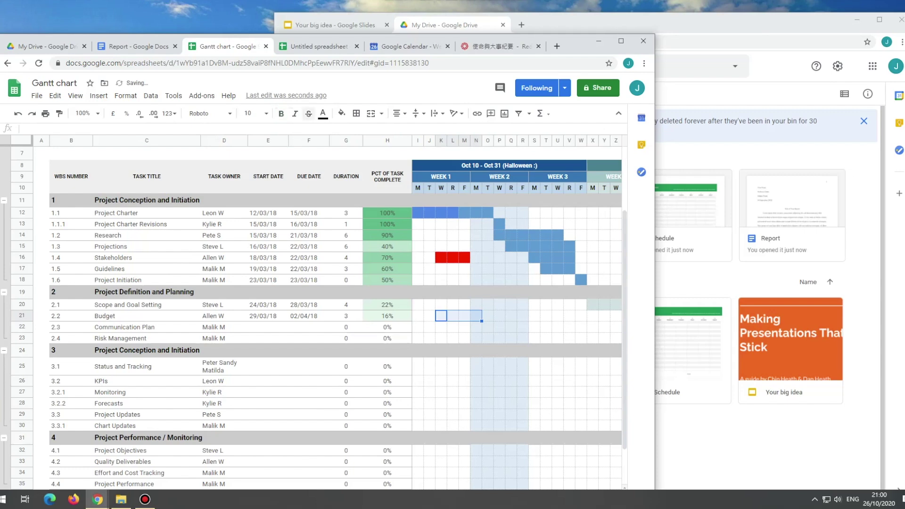
{"action": "left_click", "coordinate": [342, 113]}
{"action": "left_click", "coordinate": [371, 204]}
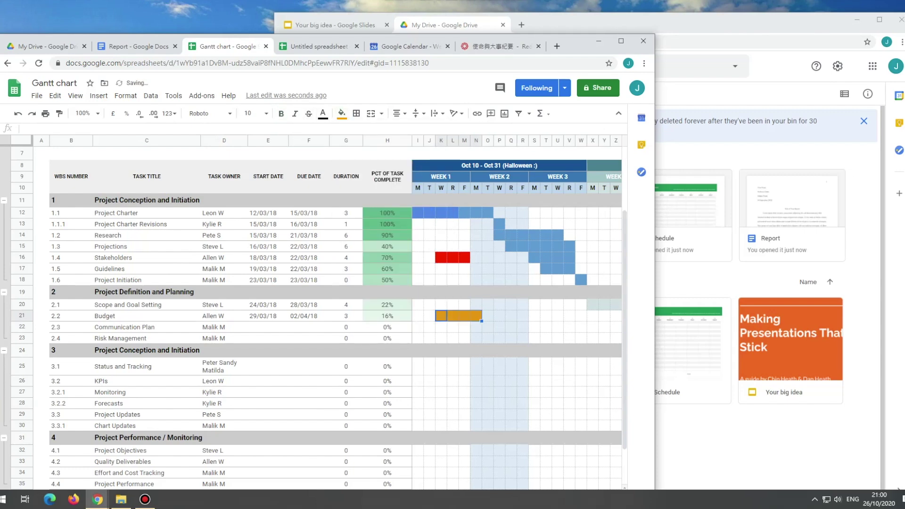
Step: Fill the Guidelines task bar cells orange
{"action": "left_click", "coordinate": [487, 269]}
{"action": "left_click_drag", "start_coordinate": [453, 269], "coordinate": [476, 269]}
{"action": "left_click", "coordinate": [341, 113]}
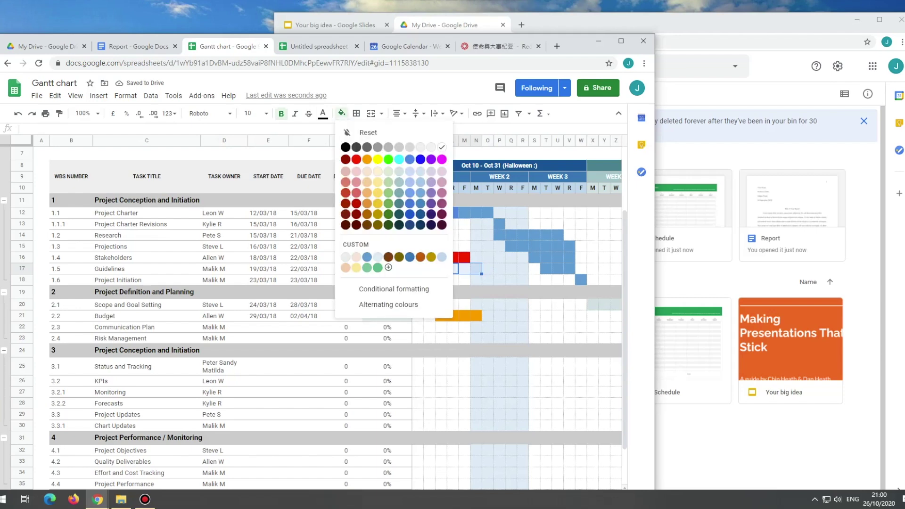
{"action": "left_click", "coordinate": [367, 159]}
{"action": "left_click", "coordinate": [511, 326]}
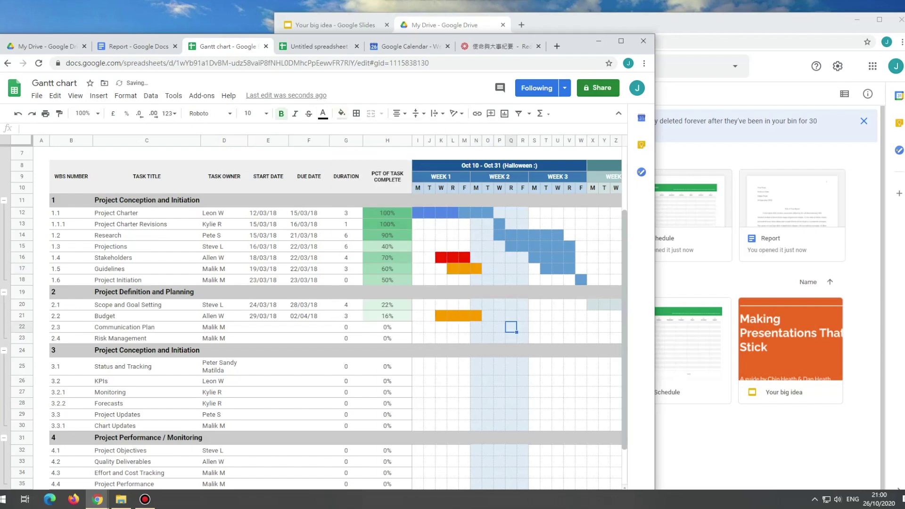
{"action": "scroll", "coordinate": [330, 306], "scroll_direction": "down", "scroll_amount": 2}
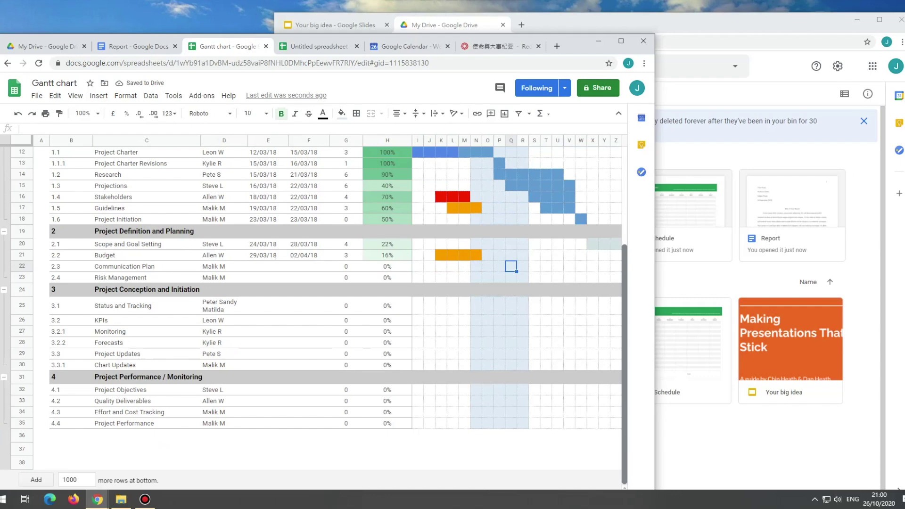
{"action": "left_click", "coordinate": [268, 244]}
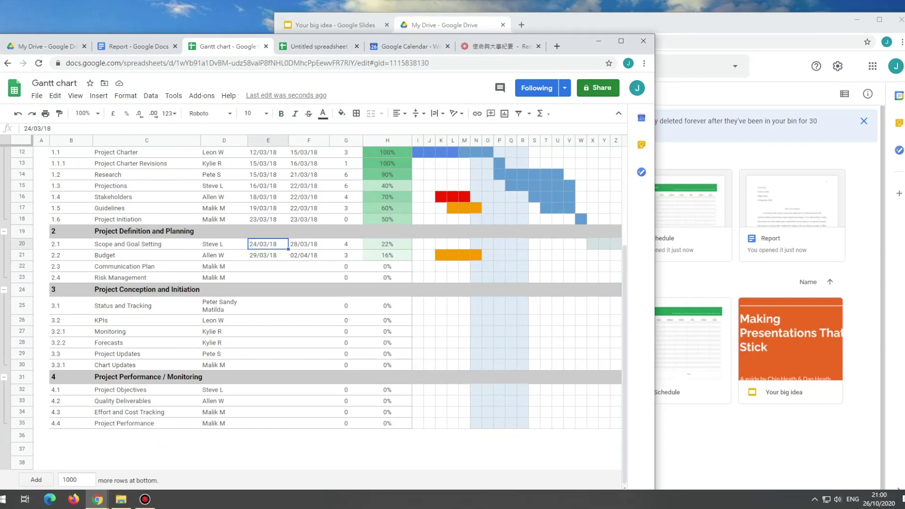
Step: Paste 24/03/18 as the dates for Communication Plan, Risk Management, KPIs and Status and Tracking
{"action": "left_click", "coordinate": [268, 266]}
{"action": "type", "text": "24/03/18"}
{"action": "left_click", "coordinate": [268, 278]}
{"action": "key", "text": "ctrl+v"}
{"action": "left_click", "coordinate": [346, 306]}
{"action": "left_click", "coordinate": [309, 305]}
{"action": "type", "text": "24/03/18"}
{"action": "left_click", "coordinate": [267, 320]}
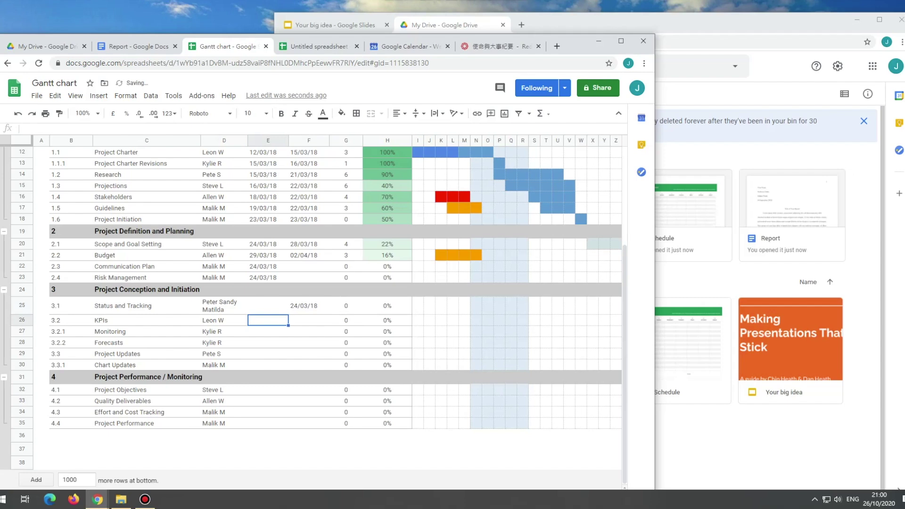
{"action": "type", "text": "24/03/18"}
{"action": "left_click", "coordinate": [268, 305]}
{"action": "type", "text": "24/03/18"}
Step: Fill the Scope and Goal Setting bar dark grey and collapse section 4 Project Performance
{"action": "left_click_drag", "start_coordinate": [499, 244], "coordinate": [558, 243]}
{"action": "left_click", "coordinate": [341, 113]}
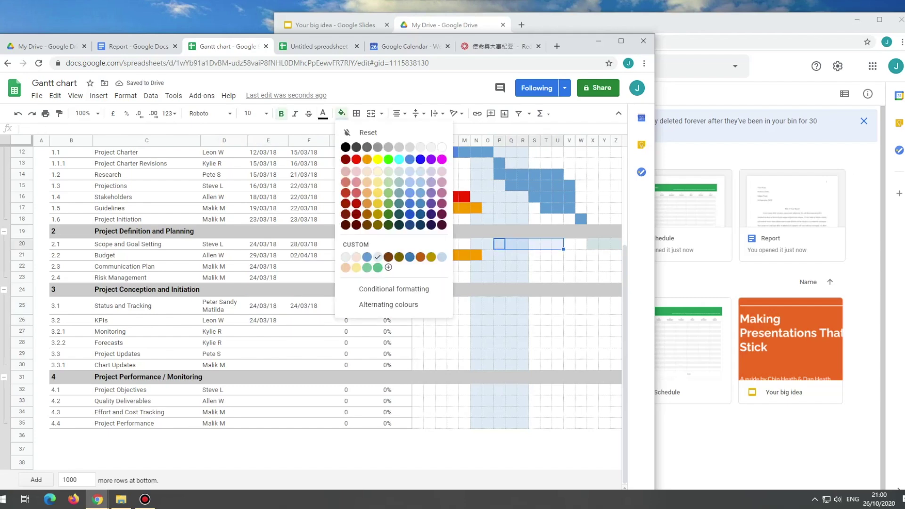
{"action": "left_click", "coordinate": [369, 147]}
{"action": "left_click", "coordinate": [476, 277]}
{"action": "left_click", "coordinate": [522, 320]}
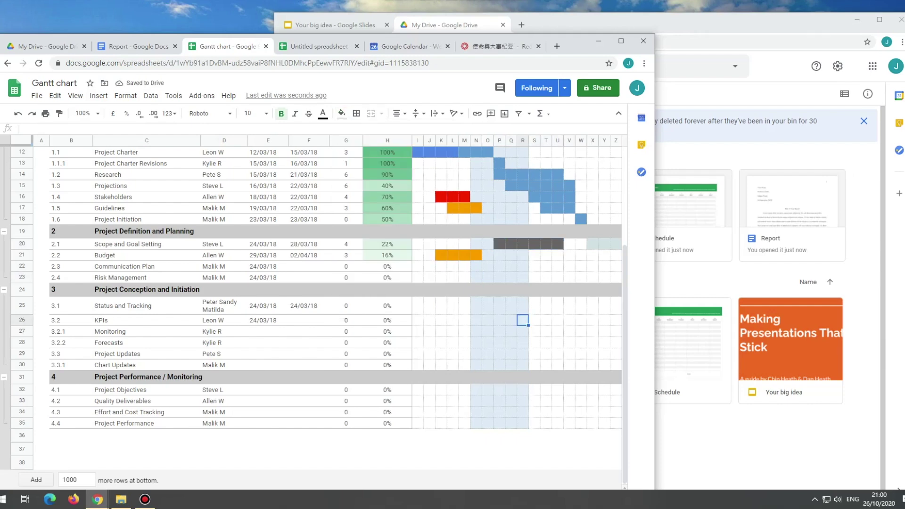
{"action": "left_click", "coordinate": [4, 378]}
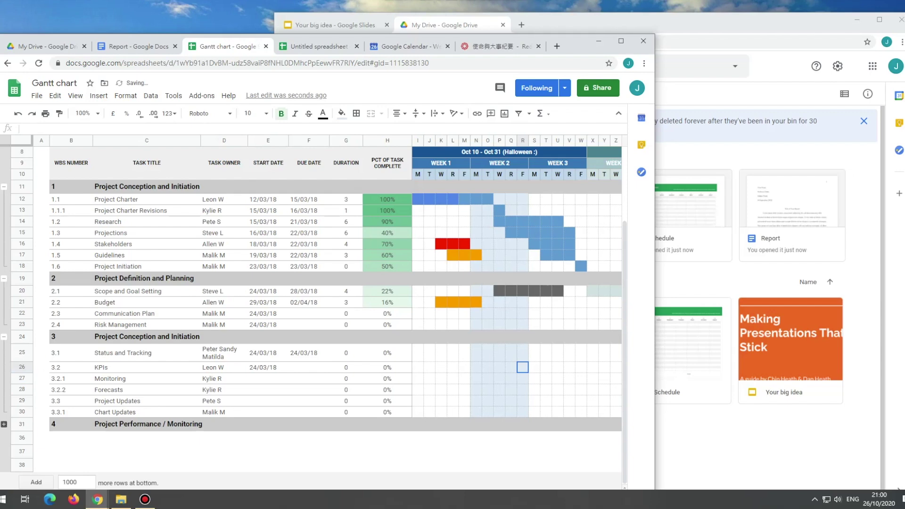
Step: Copy the 1.6 Project Initiation row into empty rows 36 and 37
{"action": "scroll", "coordinate": [330, 307], "scroll_direction": "up", "scroll_amount": 3}
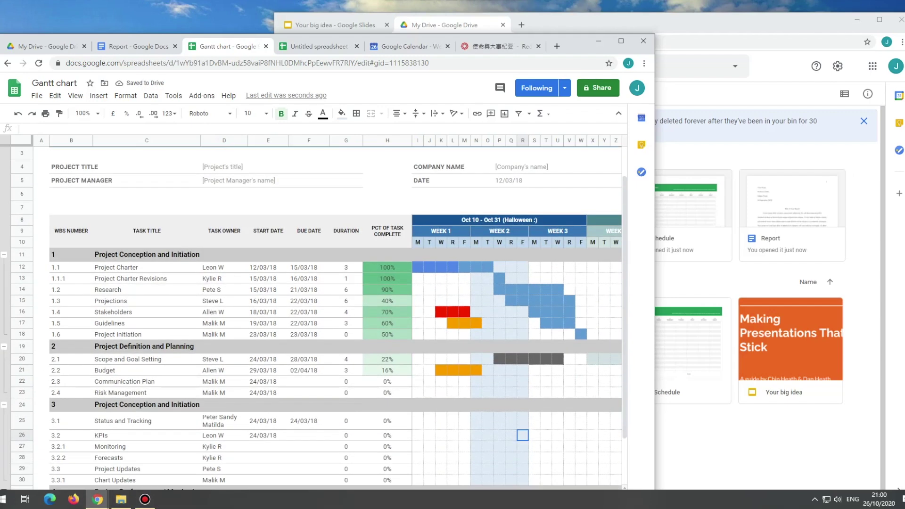
{"action": "scroll", "coordinate": [330, 307], "scroll_direction": "down", "scroll_amount": 3}
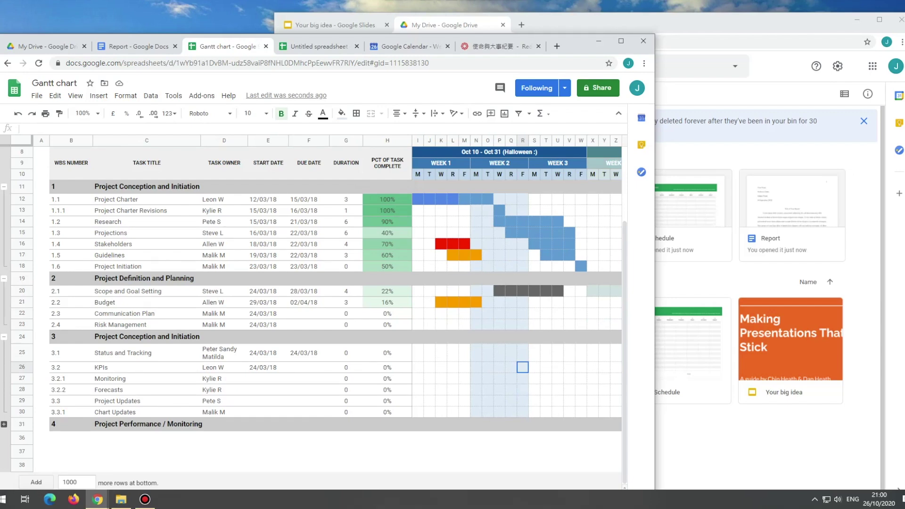
{"action": "left_click", "coordinate": [22, 266]}
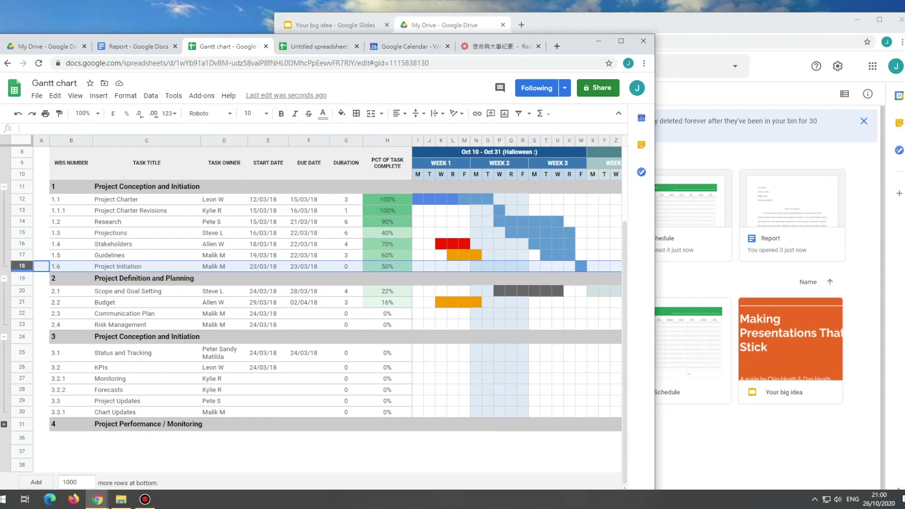
{"action": "key", "text": "ctrl+c"}
{"action": "left_click", "coordinate": [22, 437]}
{"action": "key", "text": "ctrl+v"}
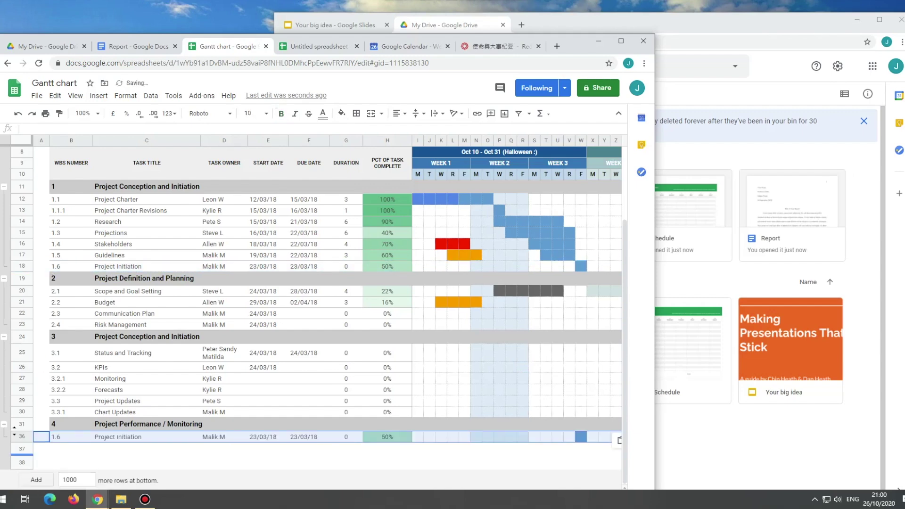
{"action": "key", "text": "Down"}
{"action": "key", "text": "ctrl+v"}
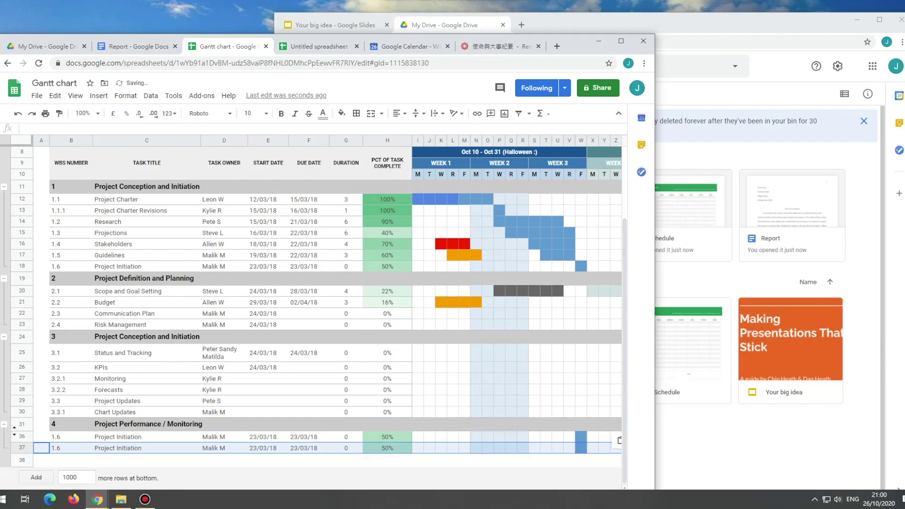
Step: Paste Project Initiation over the 3.2 KPIs row, then start a Tuesday draft event in Calendar
{"action": "left_click", "coordinate": [21, 367]}
{"action": "key", "text": "ctrl+v"}
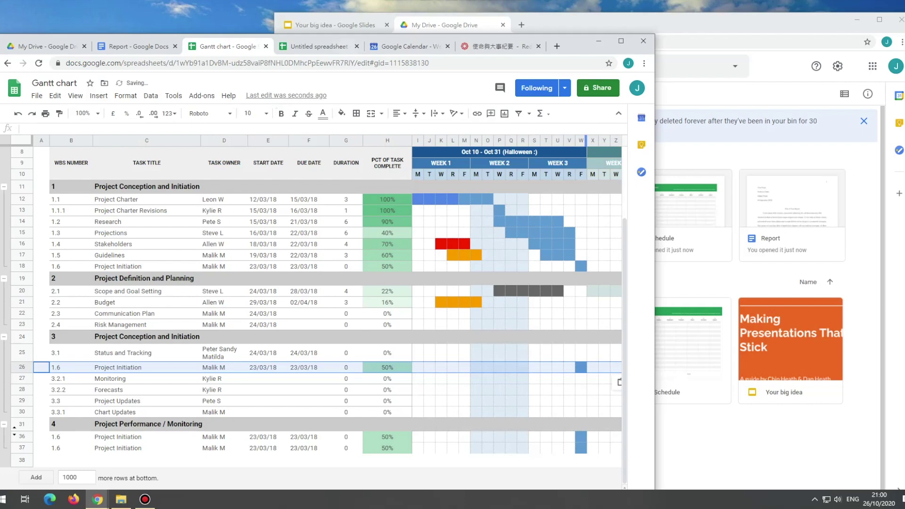
{"action": "key", "text": "ctrl+5"}
{"action": "left_click", "coordinate": [315, 226]}
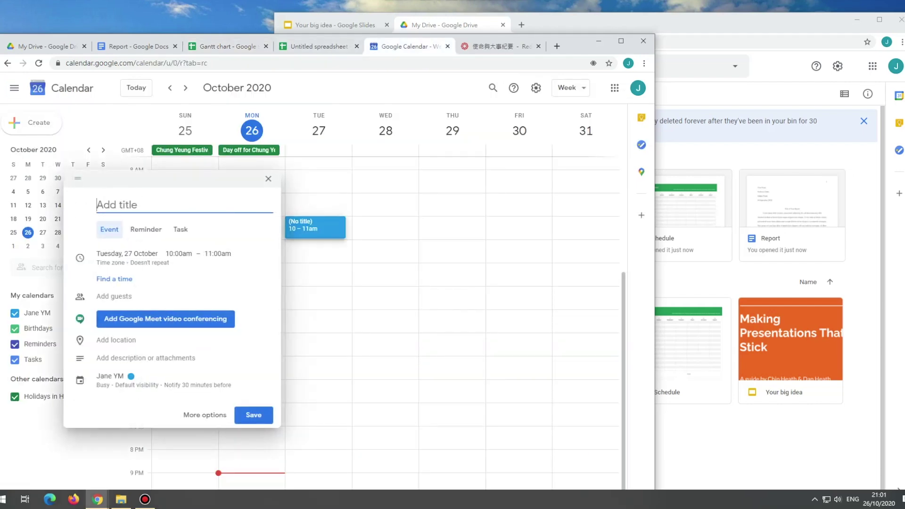
Step: Create an all-day 'Medical Follow Up' event on Monday 2 November 2020
{"action": "key", "text": "Escape"}
{"action": "left_click", "coordinate": [185, 88]}
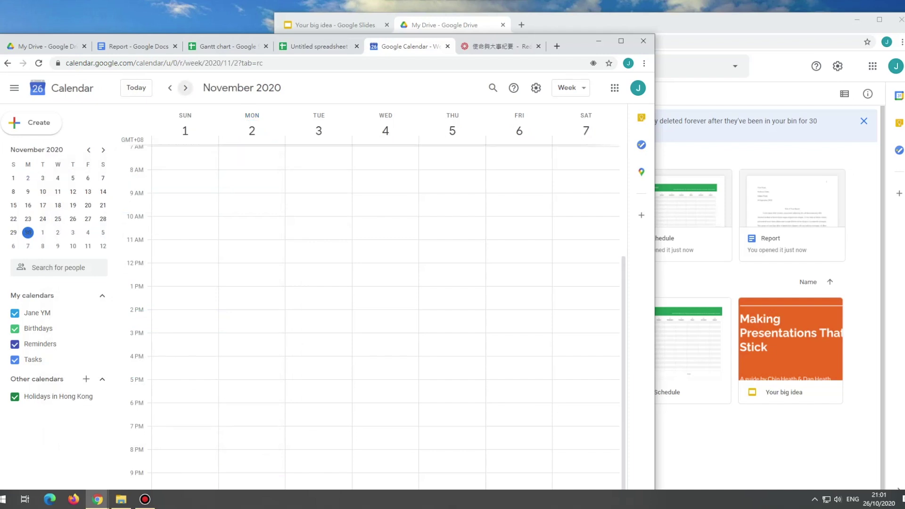
{"action": "left_click", "coordinate": [248, 152]}
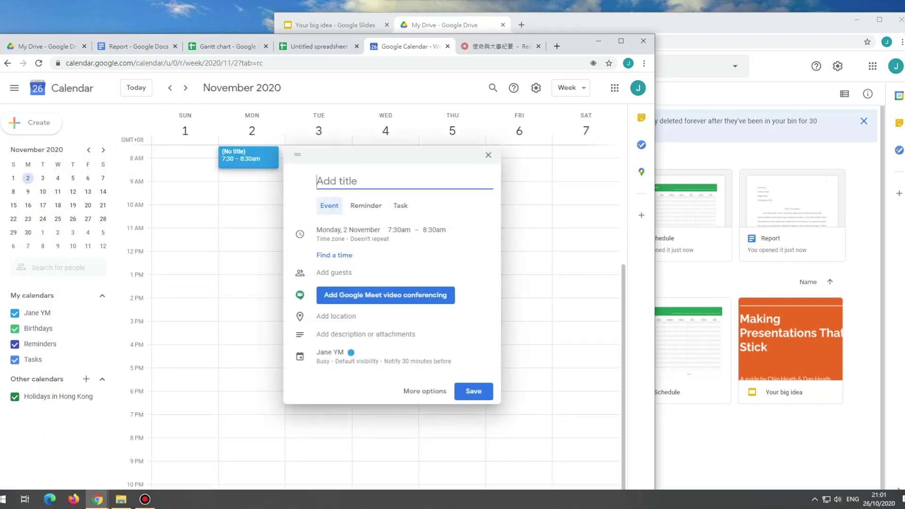
{"action": "type", "text": "Me"}
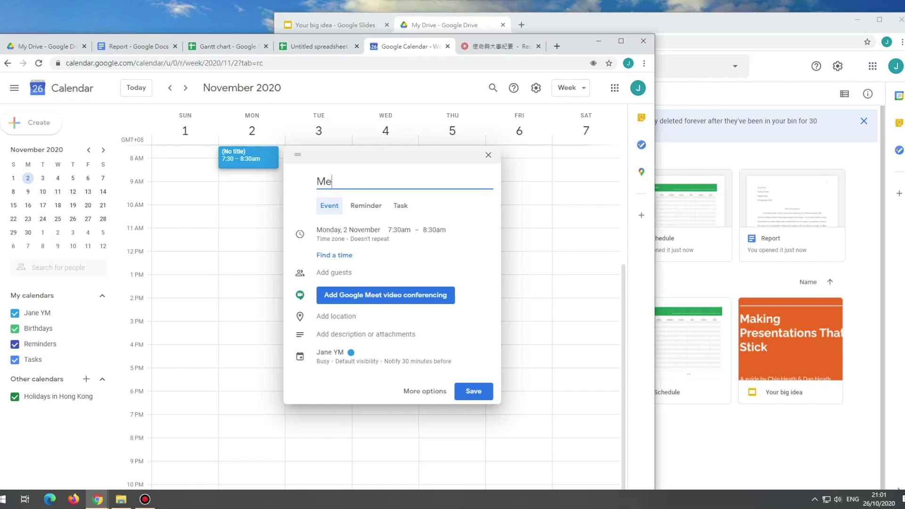
{"action": "type", "text": "cidical "}
{"action": "type", "text": "Folo"}
{"action": "type", "text": "low"}
{"action": "type", "text": " Up"}
{"action": "left_click", "coordinate": [348, 230]}
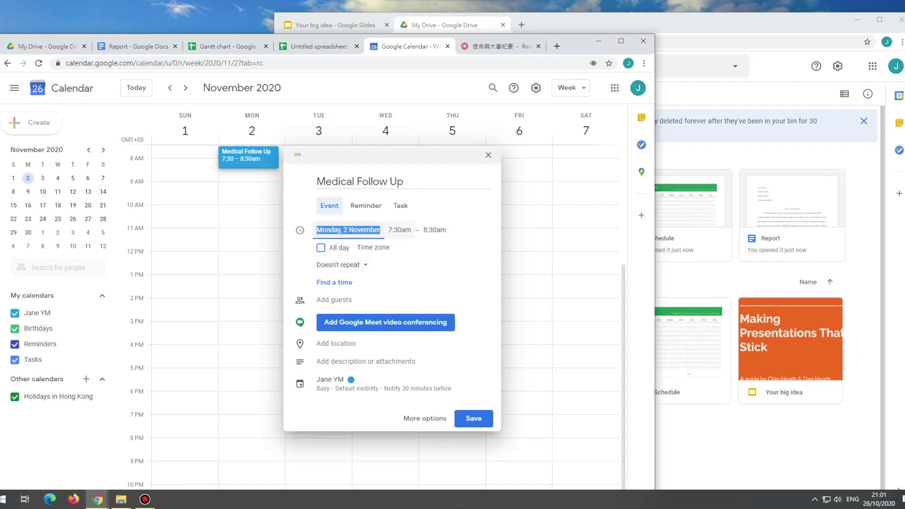
{"action": "left_click", "coordinate": [320, 248]}
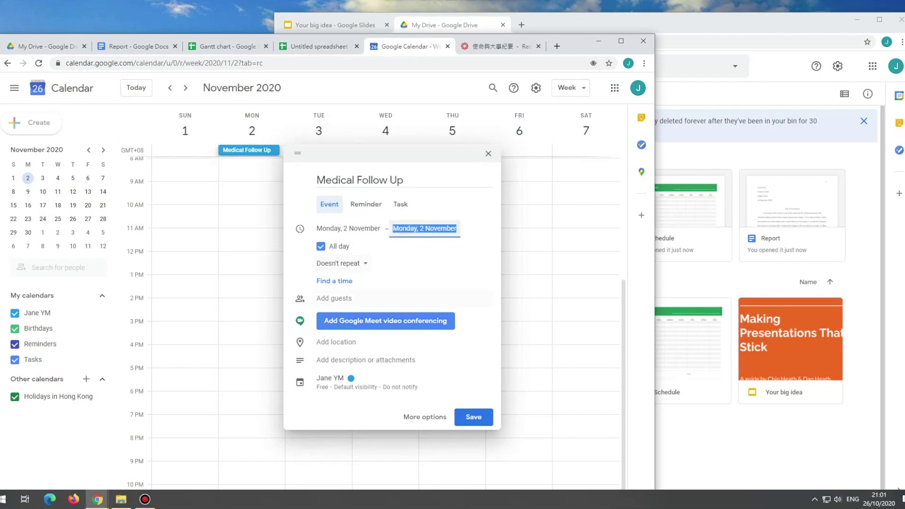
{"action": "left_click", "coordinate": [474, 417]}
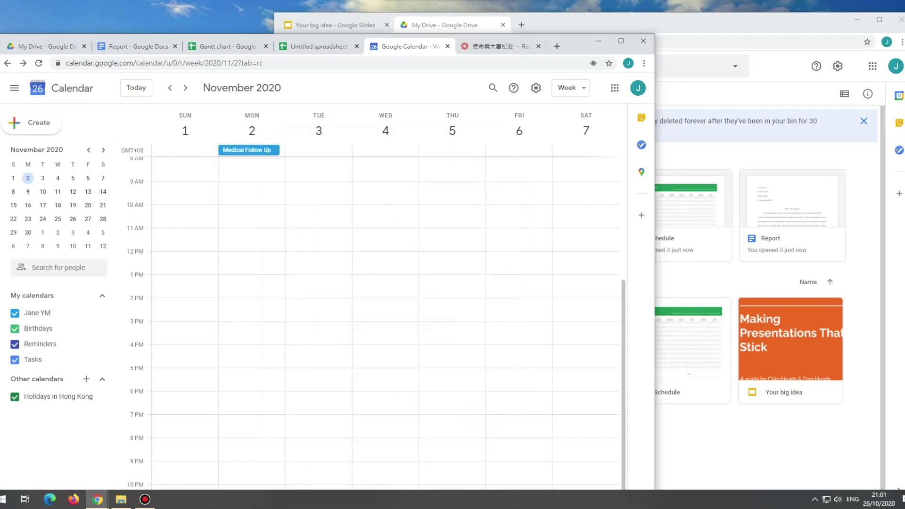
Step: Discard an accidental Tuesday 3 November draft and return to the spreadsheet
{"action": "left_click", "coordinate": [315, 271]}
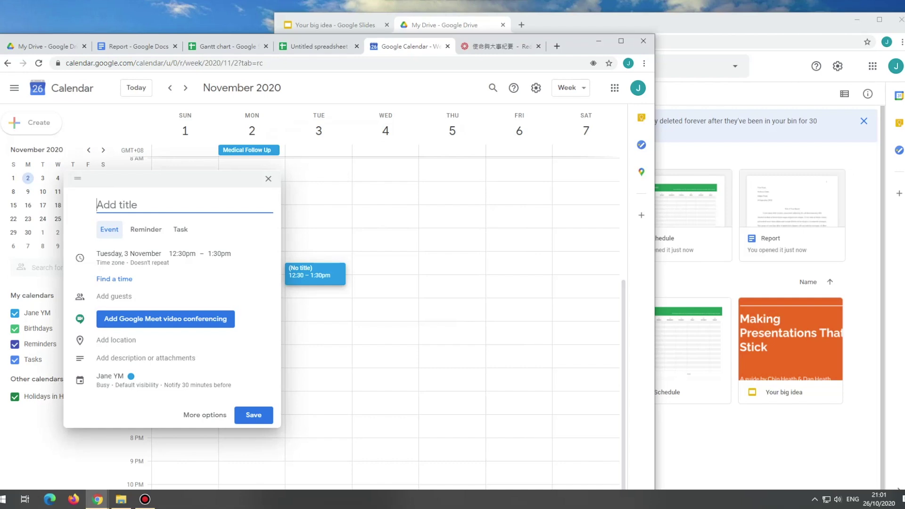
{"action": "left_click", "coordinate": [268, 179]}
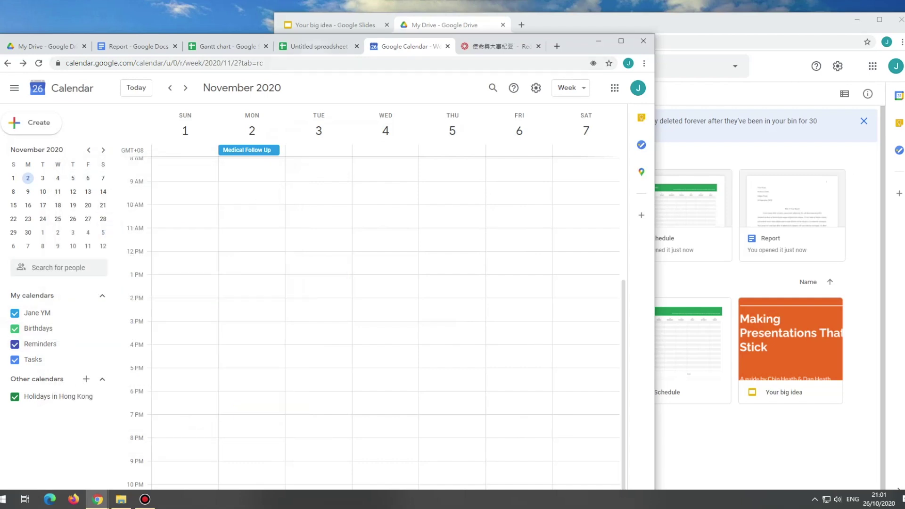
{"action": "key", "text": "ctrl+shift+Tab"}
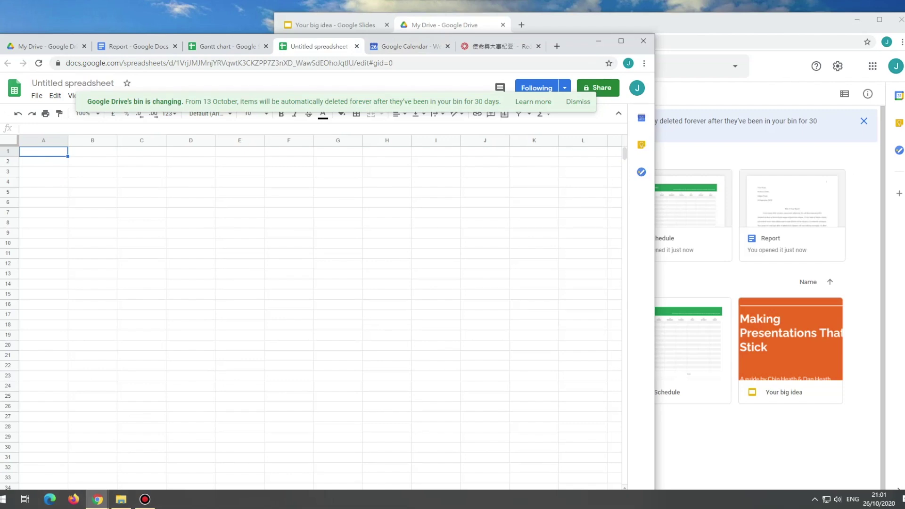
Step: Go to My Drive and open the Report file in Google Docs
{"action": "key", "text": "ctrl+1"}
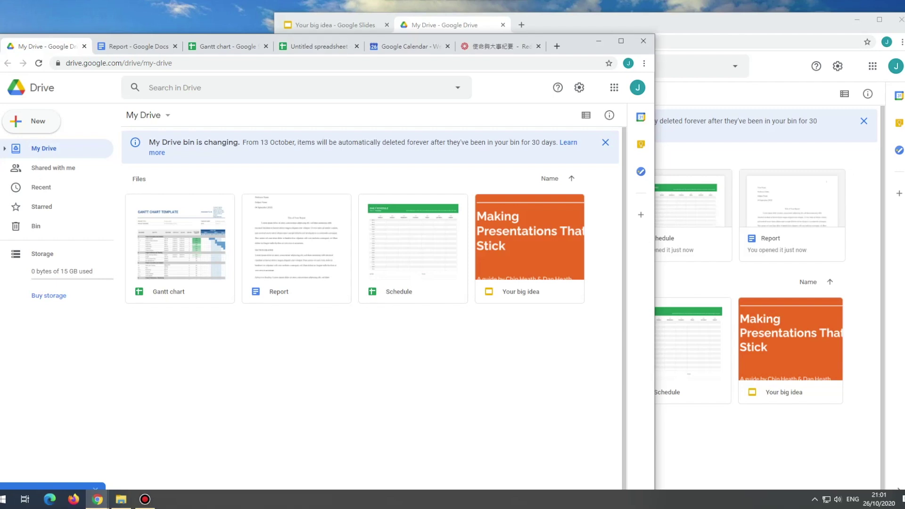
{"action": "double_click", "coordinate": [296, 249]}
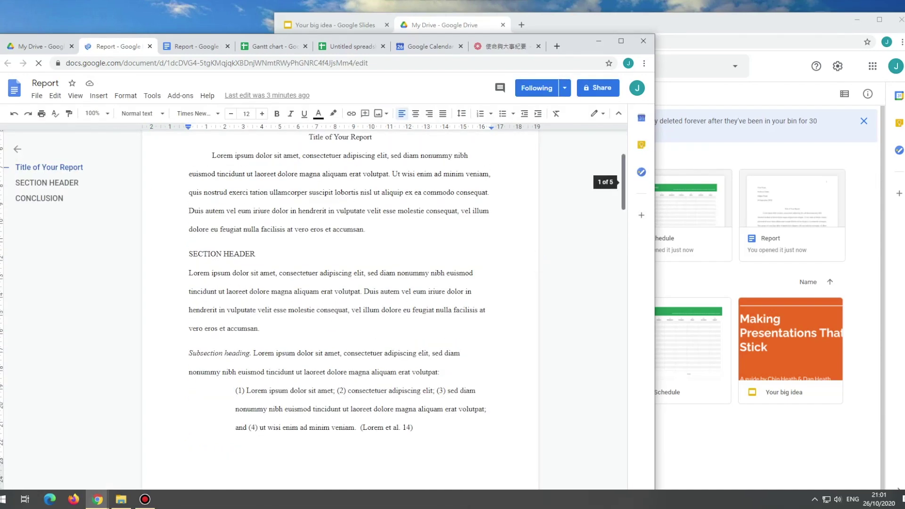
Step: Try deleting words from the title and first paragraph, then undo those deletions
{"action": "left_click_drag", "start_coordinate": [317, 155], "coordinate": [356, 193]}
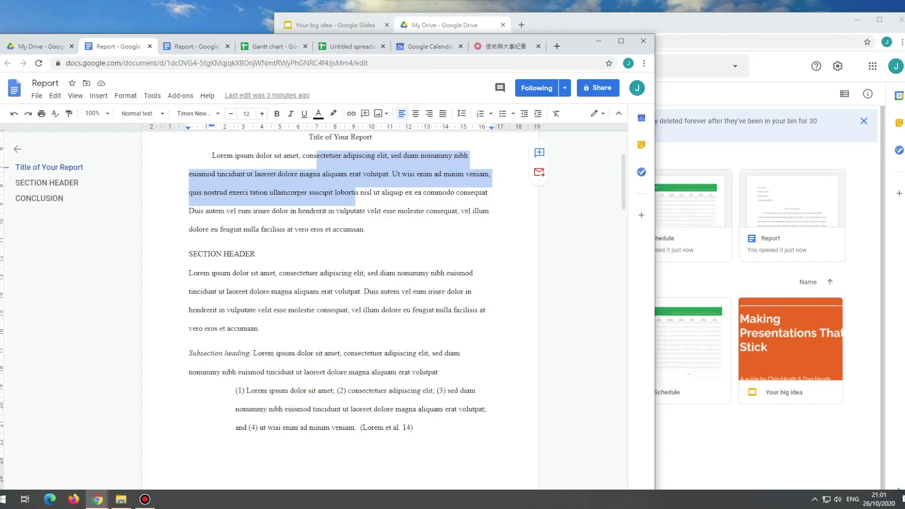
{"action": "type", "text": "s"}
{"action": "left_click", "coordinate": [49, 166]}
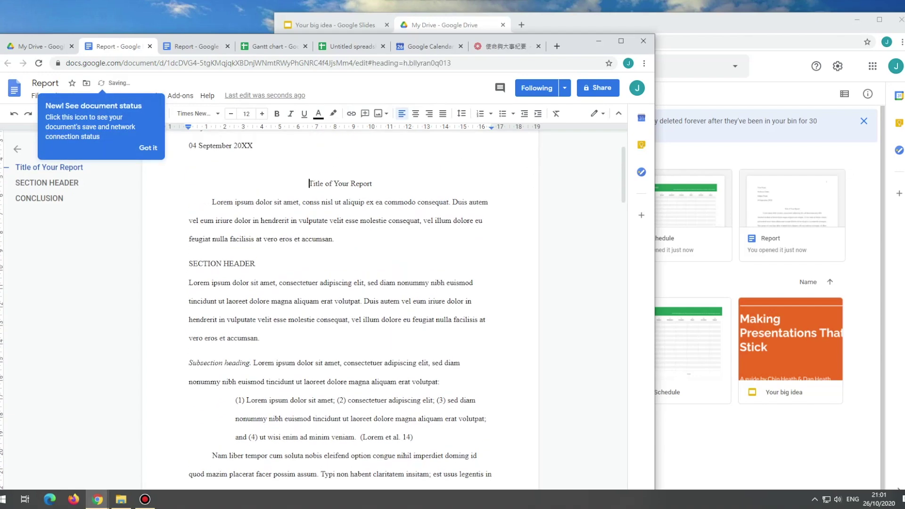
{"action": "left_click_drag", "start_coordinate": [212, 202], "coordinate": [307, 202]}
{"action": "left_click_drag", "start_coordinate": [364, 183], "coordinate": [309, 184]}
{"action": "key", "text": "BackSpace"}
{"action": "left_click_drag", "start_coordinate": [242, 202], "coordinate": [313, 202]}
{"action": "key", "text": "BackSpace"}
{"action": "scroll", "coordinate": [314, 203], "scroll_direction": "down", "scroll_amount": 3}
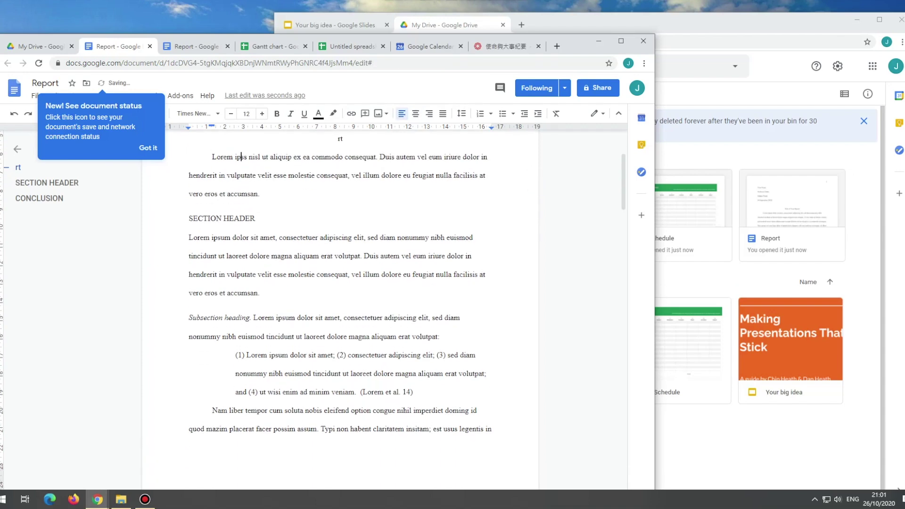
{"action": "key", "text": "ctrl+shift+Right"}
{"action": "key", "text": "ctrl+shift+Right"}
{"action": "key", "text": "BackSpace"}
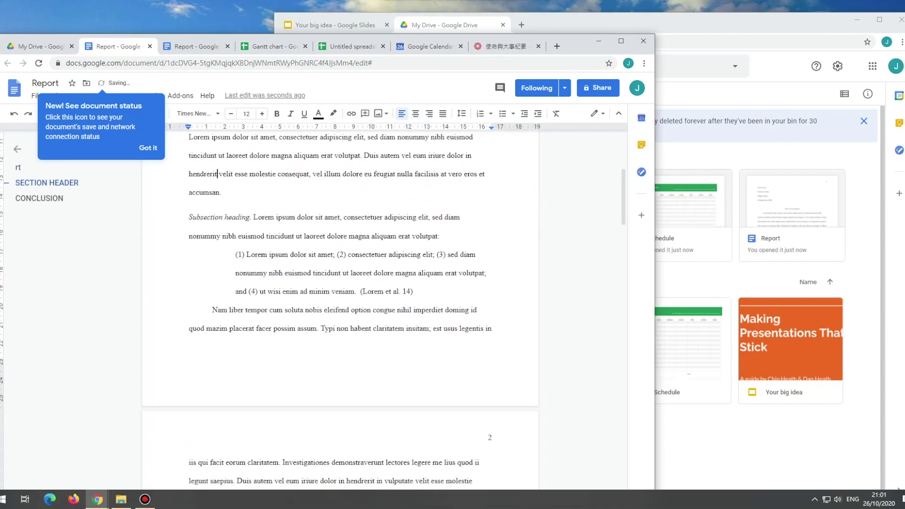
{"action": "key", "text": "ctrl+z"}
{"action": "key", "text": "ctrl+z"}
{"action": "key", "text": "ctrl+z"}
{"action": "key", "text": "ctrl+z"}
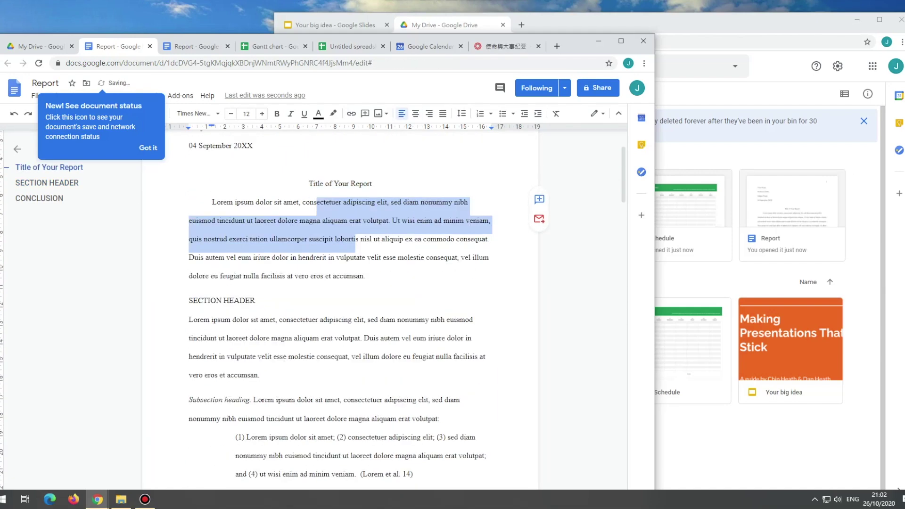
{"action": "key", "text": "ctrl+z"}
Step: Delete 'eum iriure dolor in hend' from the second subsection paragraph on page 2
{"action": "scroll", "coordinate": [339, 311], "scroll_direction": "up", "scroll_amount": 2}
{"action": "scroll", "coordinate": [339, 311], "scroll_direction": "down", "scroll_amount": 10}
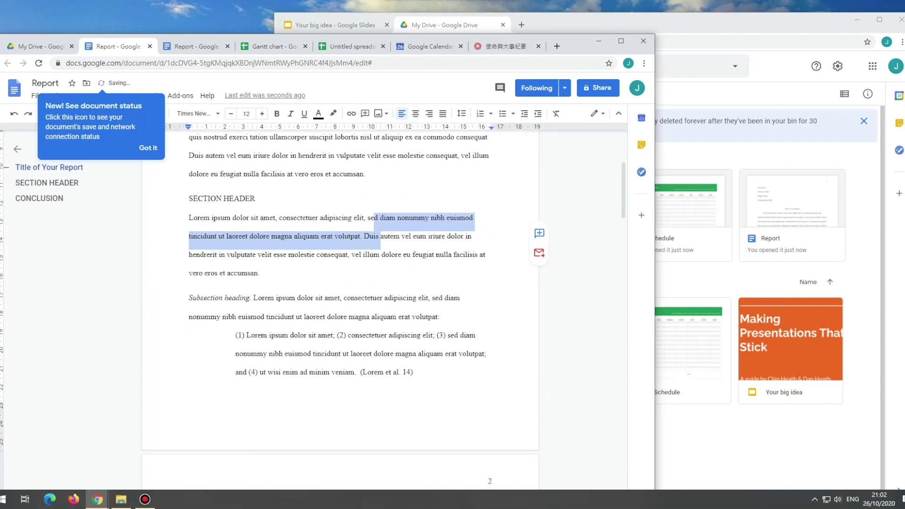
{"action": "left_click_drag", "start_coordinate": [218, 270], "coordinate": [363, 272]}
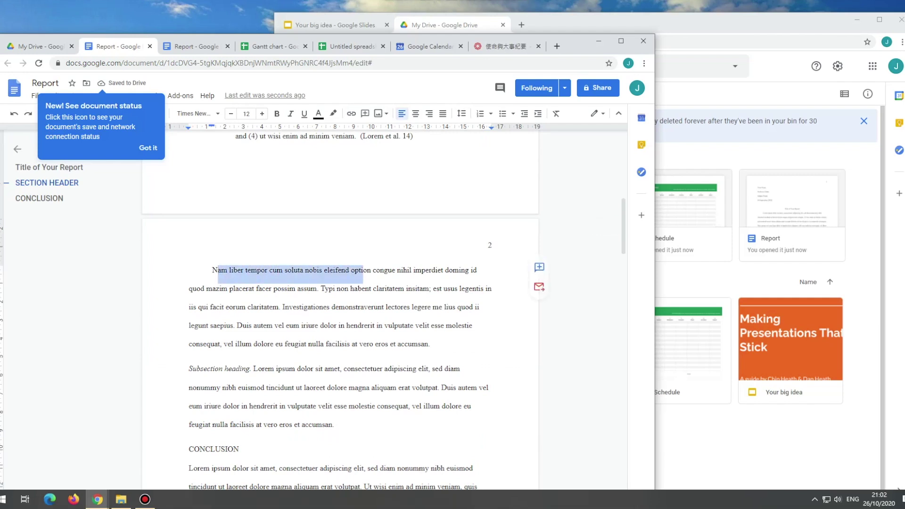
{"action": "left_click_drag", "start_coordinate": [349, 306], "coordinate": [384, 306]}
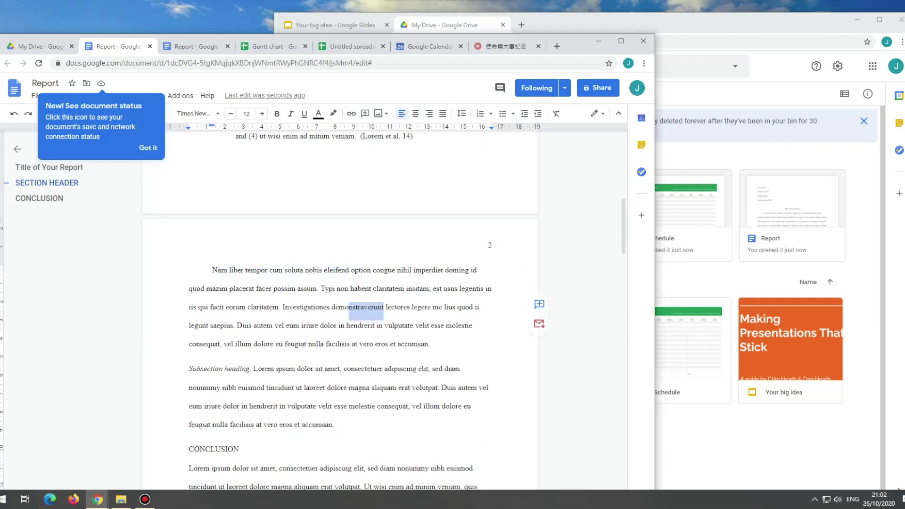
{"action": "scroll", "coordinate": [339, 306], "scroll_direction": "down", "scroll_amount": 3}
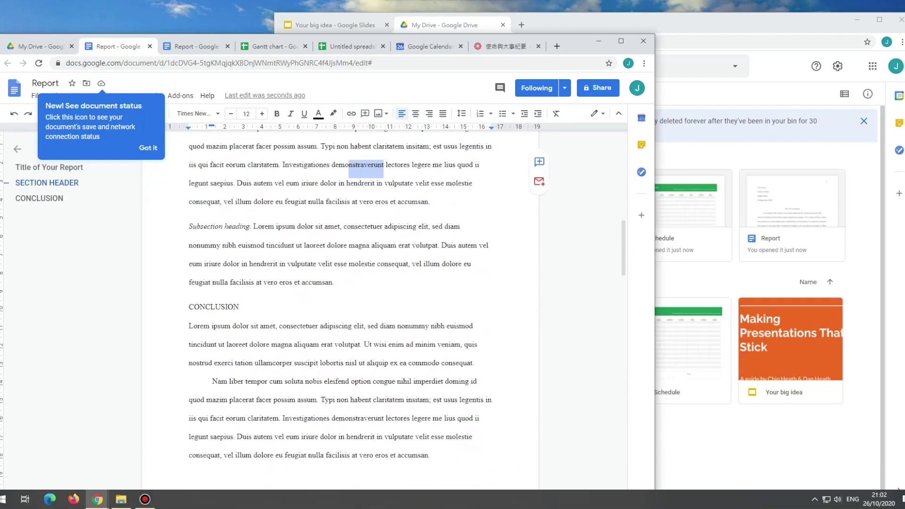
{"action": "left_click_drag", "start_coordinate": [189, 260], "coordinate": [264, 260]}
{"action": "key", "text": "BackSpace"}
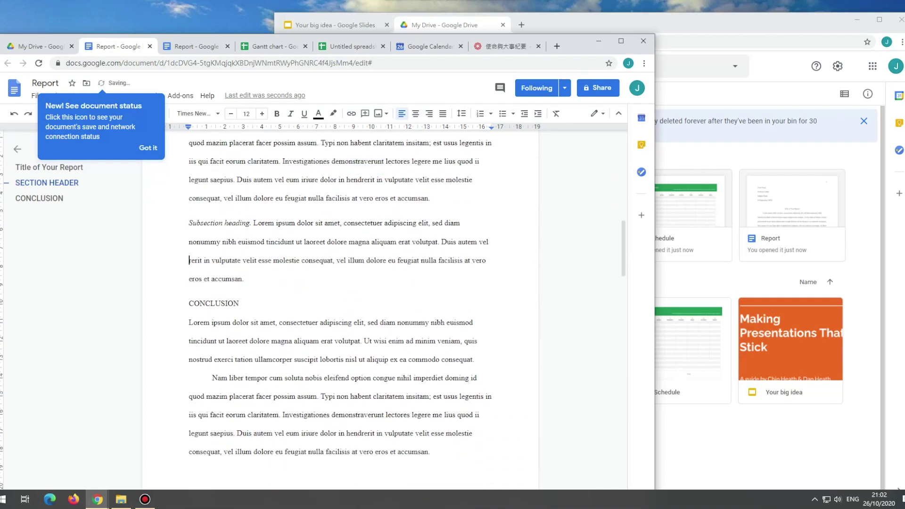
{"action": "left_click", "coordinate": [241, 301]}
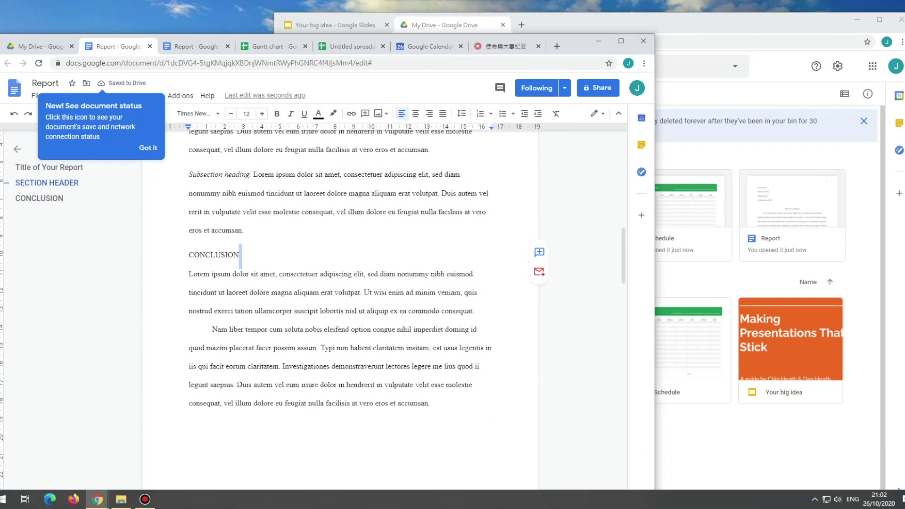
{"action": "scroll", "coordinate": [339, 292], "scroll_direction": "up", "scroll_amount": 10}
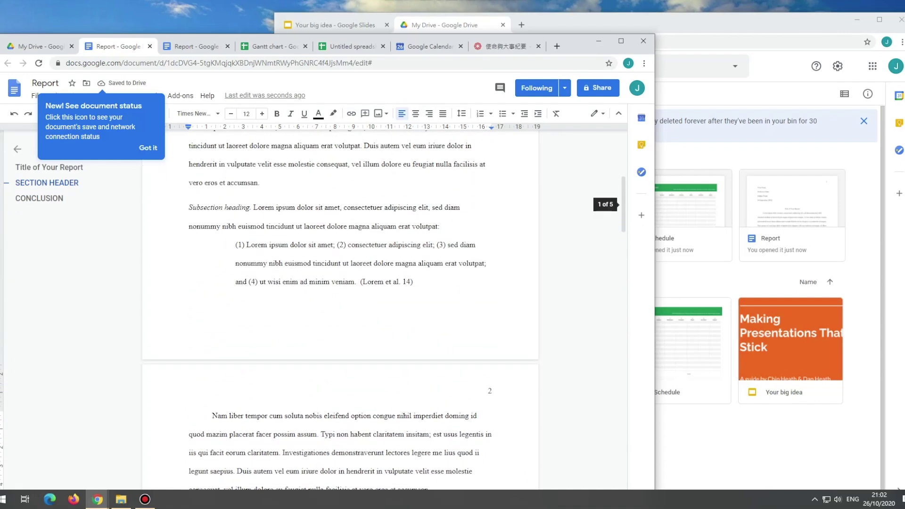
Step: Delete the 'Lets say you are setting up a store' and 'Our story' lines on page 4
{"action": "scroll", "coordinate": [340, 307], "scroll_direction": "down", "scroll_amount": 10}
{"action": "left_click", "coordinate": [39, 198]}
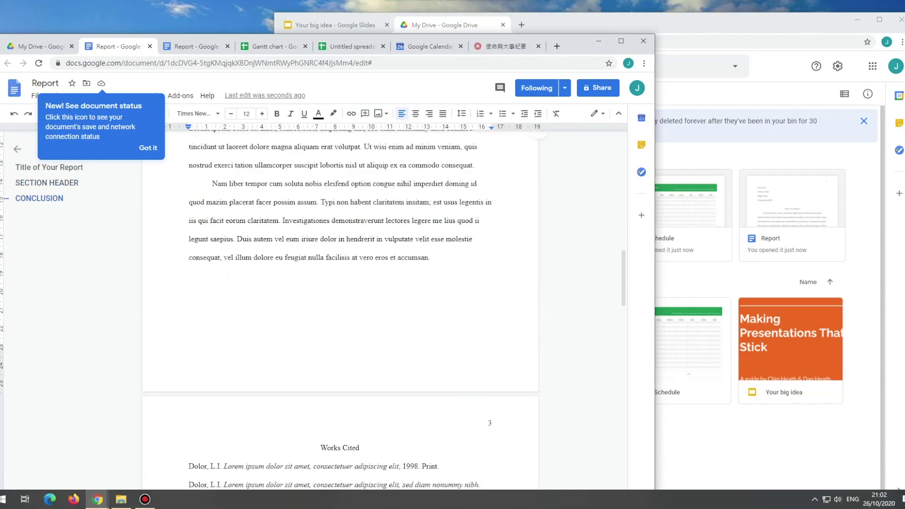
{"action": "scroll", "coordinate": [340, 306], "scroll_direction": "down", "scroll_amount": 3}
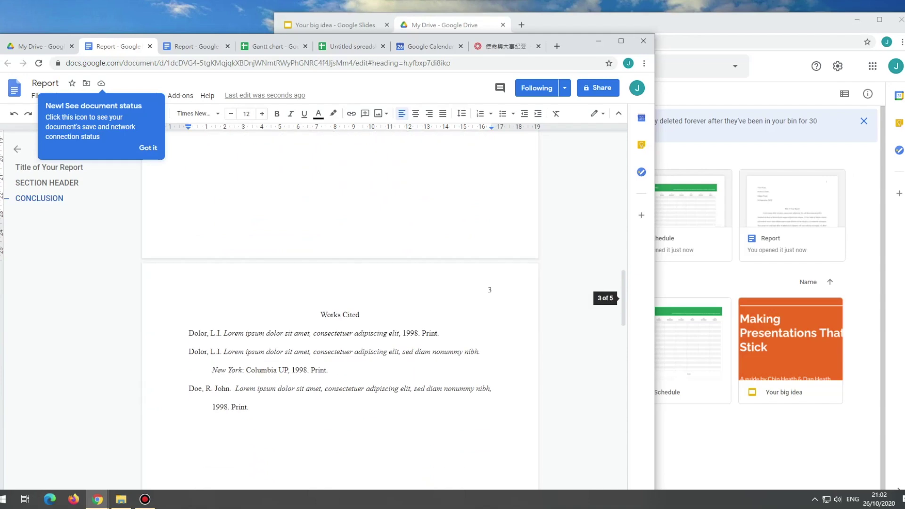
{"action": "scroll", "coordinate": [192, 461], "scroll_direction": "down", "scroll_amount": 5}
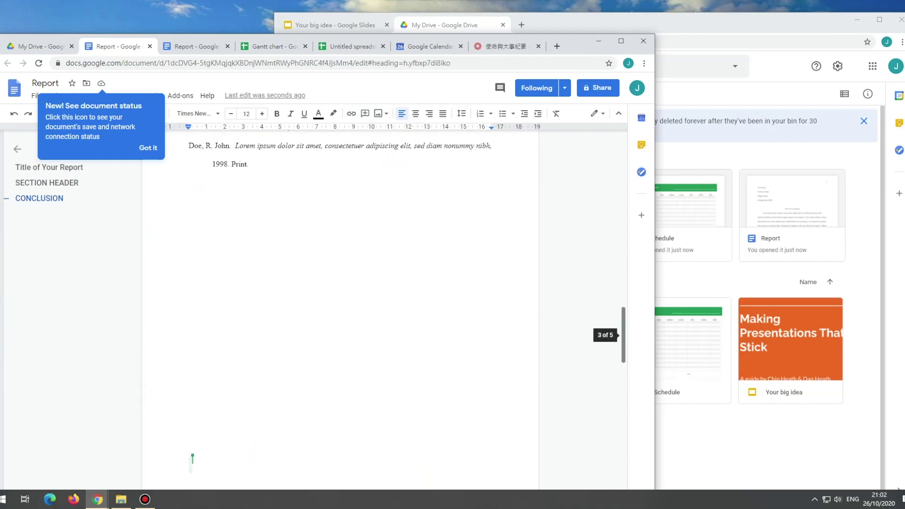
{"action": "scroll", "coordinate": [192, 352], "scroll_direction": "down", "scroll_amount": 2}
{"action": "scroll", "coordinate": [192, 352], "scroll_direction": "down", "scroll_amount": 7}
{"action": "left_click", "coordinate": [343, 189]}
{"action": "left_click_drag", "start_coordinate": [344, 190], "coordinate": [188, 152]}
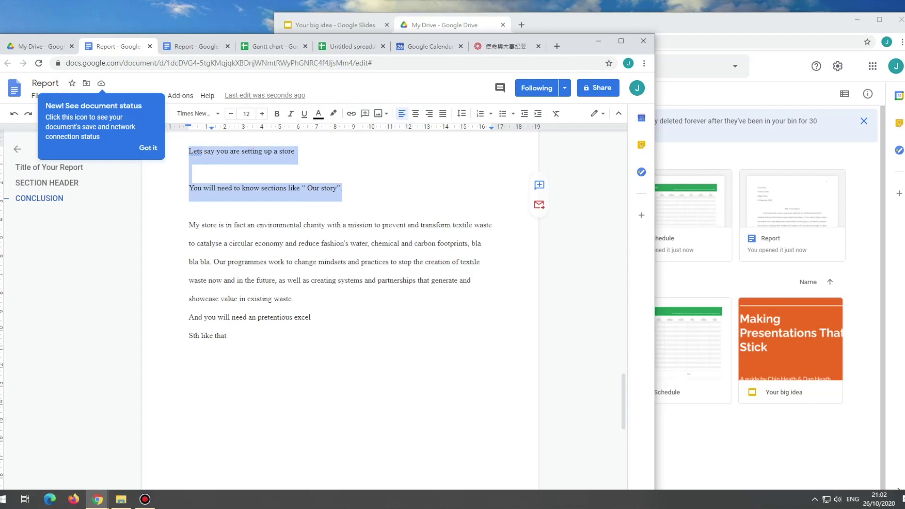
{"action": "key", "text": "BackSpace"}
Step: Insert a page break and remove the empty line so My store starts the page
{"action": "key", "text": "ctrl+Return"}
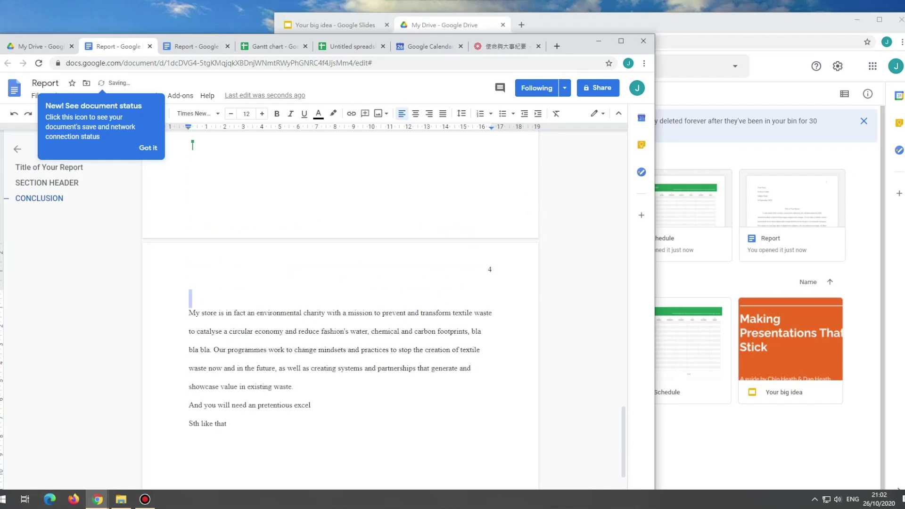
{"action": "key", "text": "Delete"}
{"action": "scroll", "coordinate": [191, 144], "scroll_direction": "down", "scroll_amount": 1}
{"action": "scroll", "coordinate": [339, 307], "scroll_direction": "down", "scroll_amount": 5}
Step: Switch to the Your big idea presentation and go to slide 14, '3. Examples'
{"action": "key", "text": "alt+Tab"}
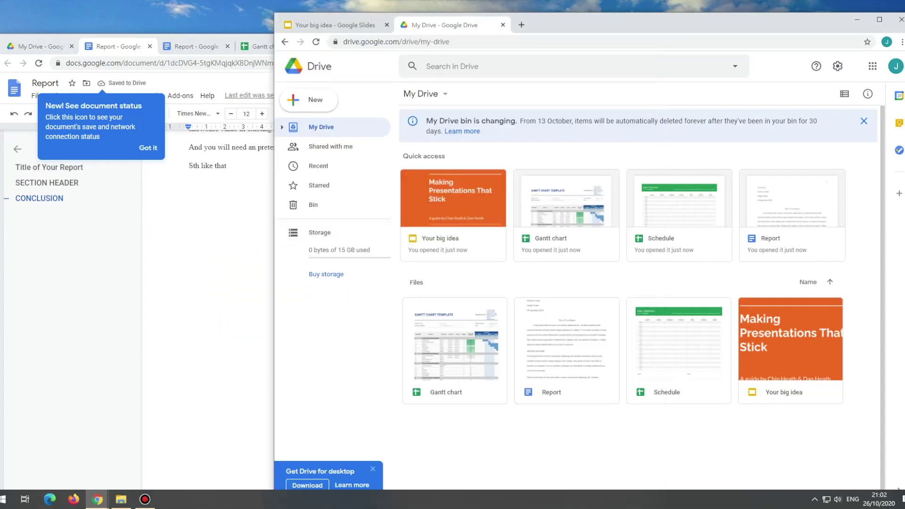
{"action": "key", "text": "ctrl+shift+Tab"}
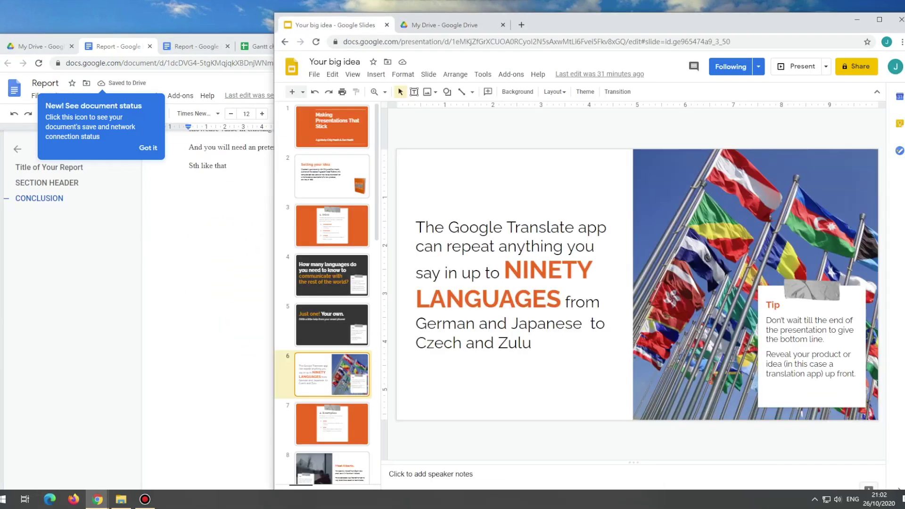
{"action": "key", "text": "Up"}
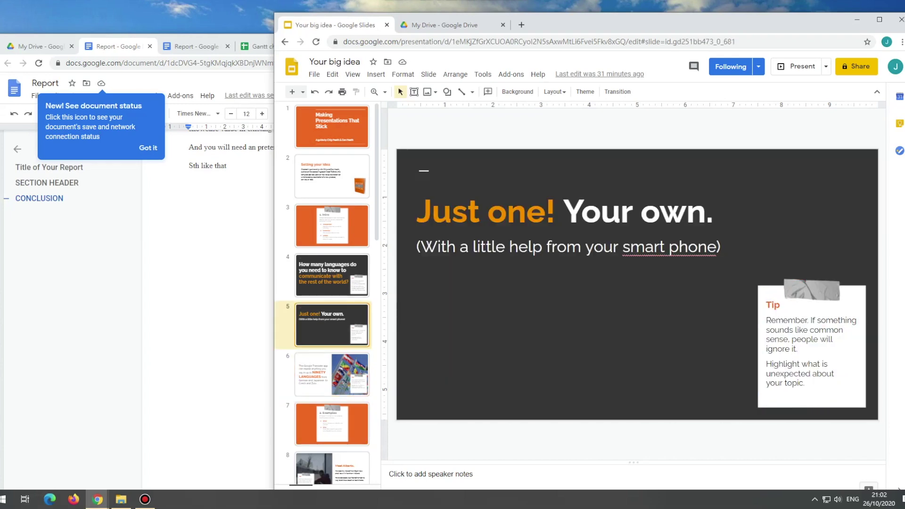
{"action": "scroll", "coordinate": [332, 292], "scroll_direction": "down", "scroll_amount": 4}
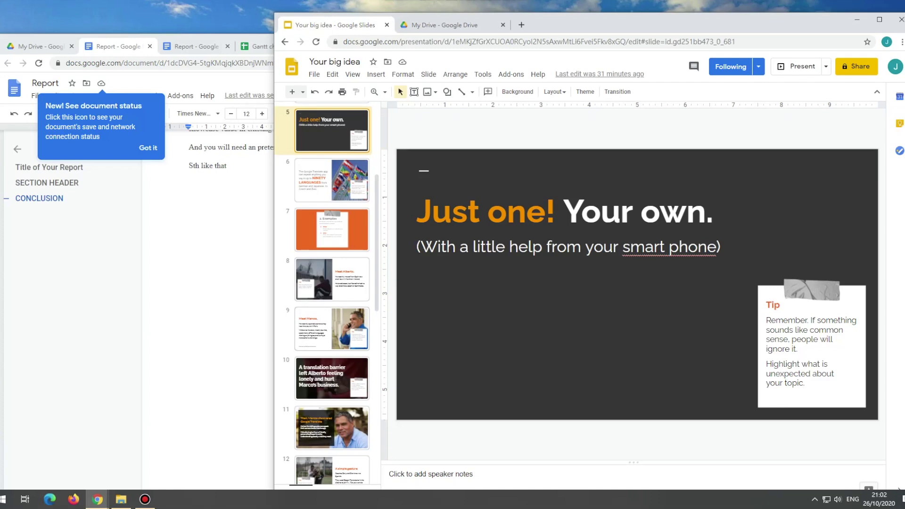
{"action": "left_click", "coordinate": [332, 328]}
{"action": "scroll", "coordinate": [332, 292], "scroll_direction": "down", "scroll_amount": 3}
{"action": "left_click", "coordinate": [332, 282]}
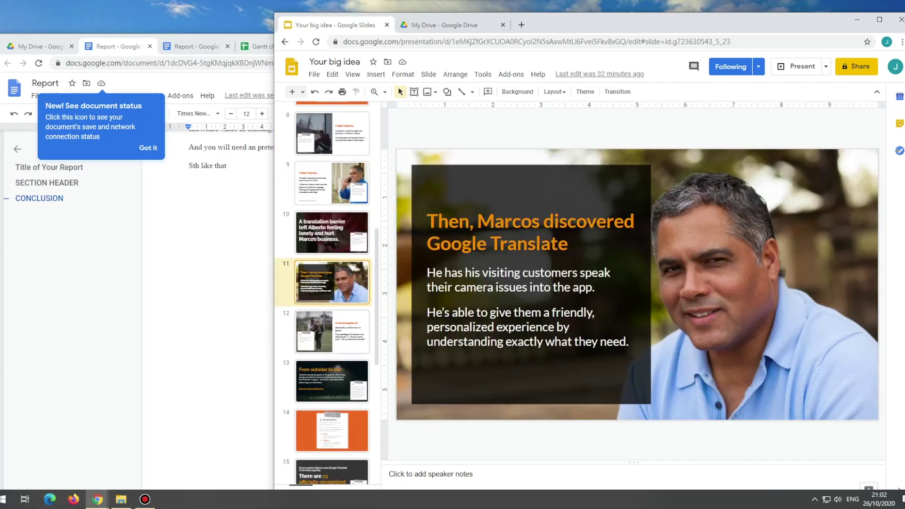
{"action": "scroll", "coordinate": [333, 292], "scroll_direction": "down", "scroll_amount": 5}
{"action": "left_click", "coordinate": [332, 140]}
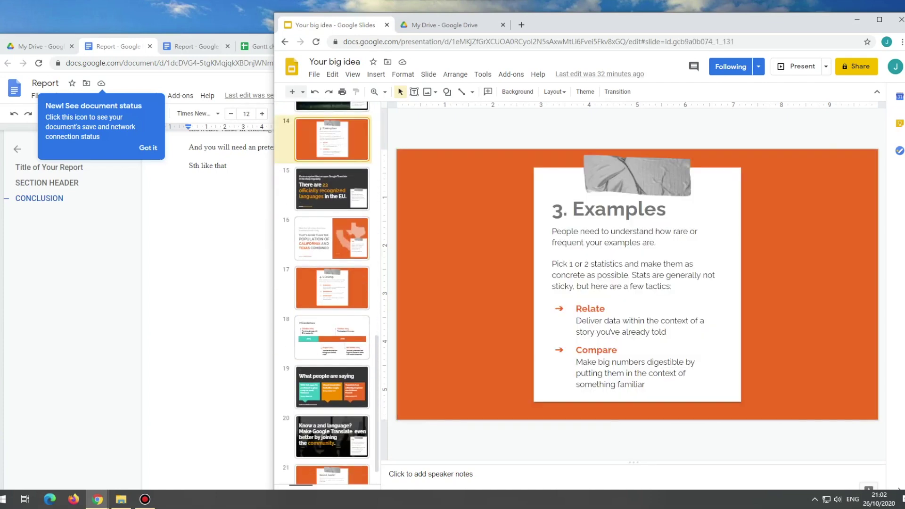
Step: Replace 'Examples' in the slide 14 title with 'Result'
{"action": "left_click", "coordinate": [607, 210]}
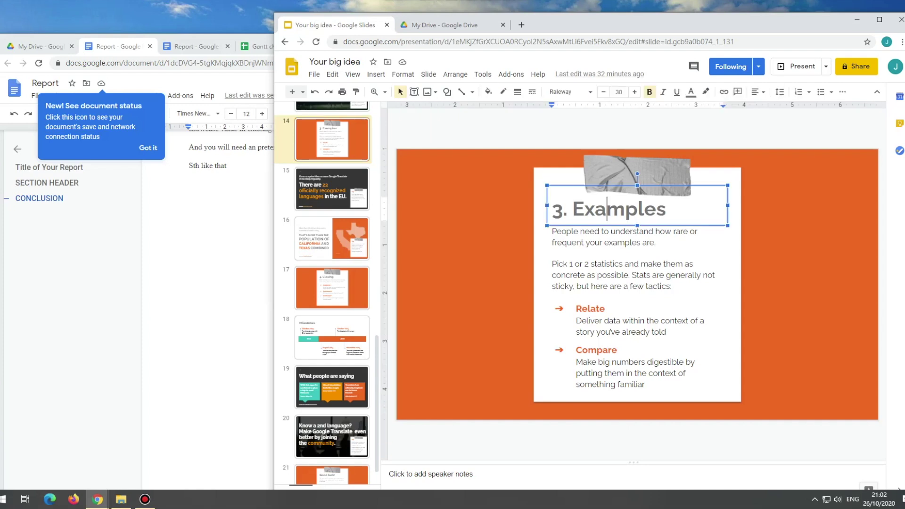
{"action": "left_click_drag", "start_coordinate": [573, 210], "coordinate": [666, 209]}
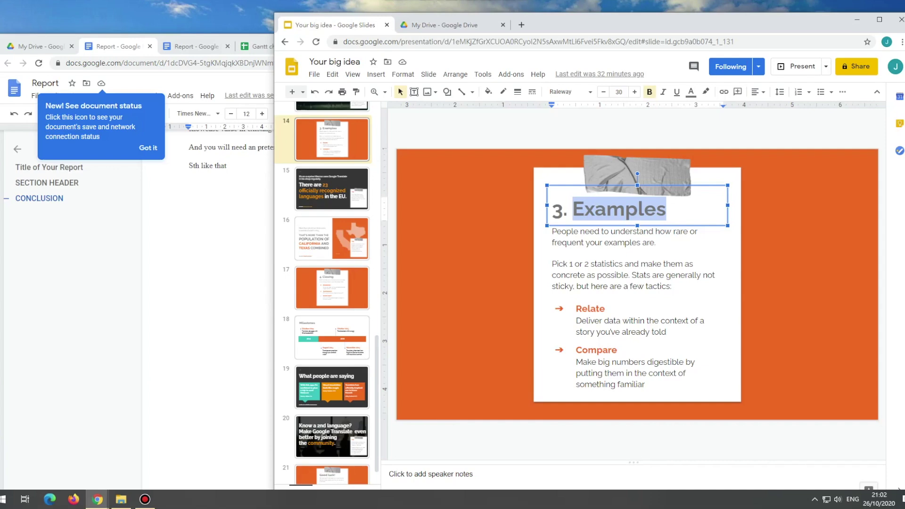
{"action": "type", "text": "Pre"}
{"action": "key", "text": "BackSpace"}
{"action": "key", "text": "BackSpace"}
{"action": "key", "text": "BackSpace"}
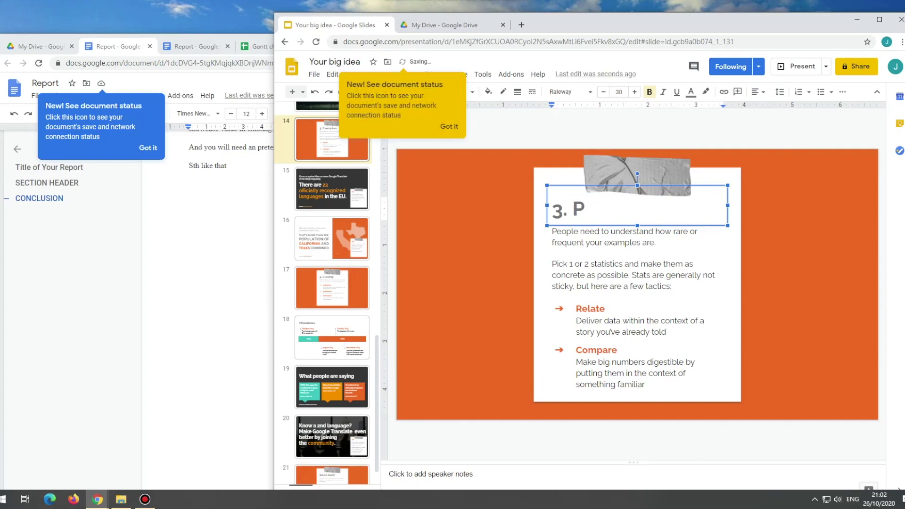
{"action": "type", "text": "Result of"}
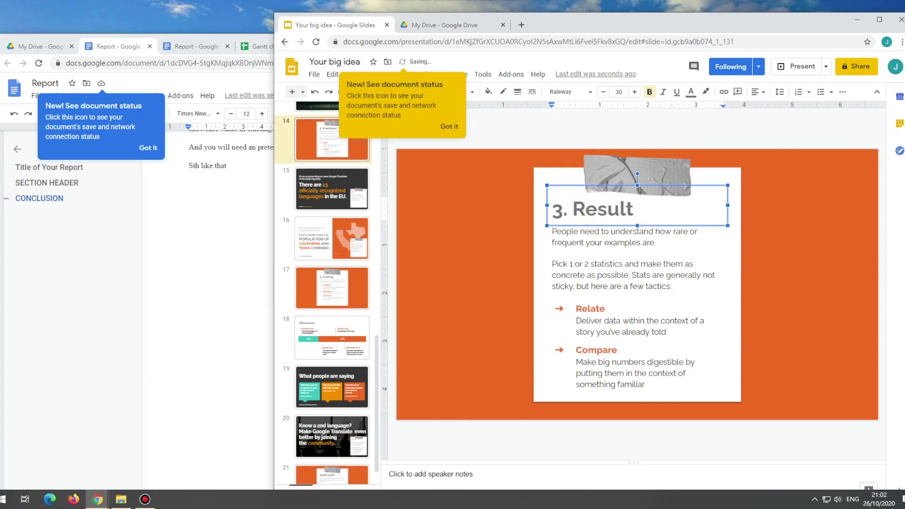